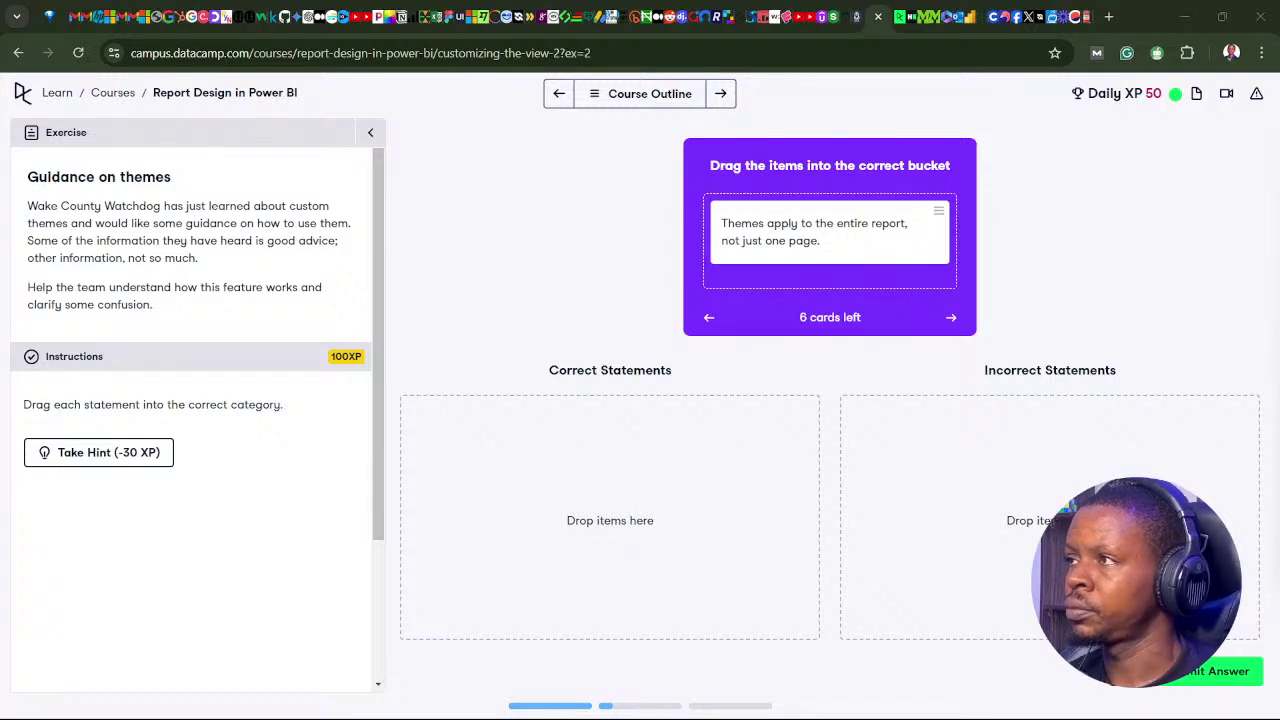
# Sort the first four theme statements, placing the one about including all theme elements under Incorrect Statements and the other three under Correct Statements
pyautogui.moveTo(811, 236); pyautogui.dragTo(815, 289)
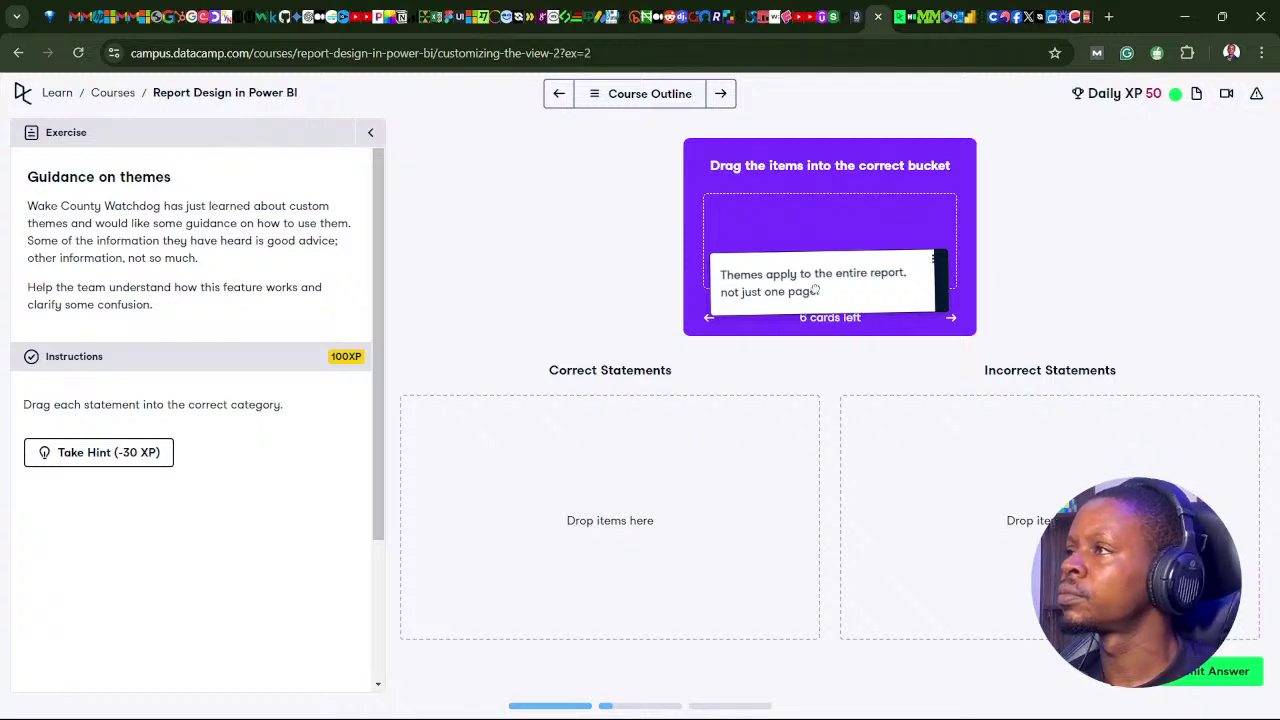
pyautogui.moveTo(815, 289); pyautogui.dragTo(590, 465)
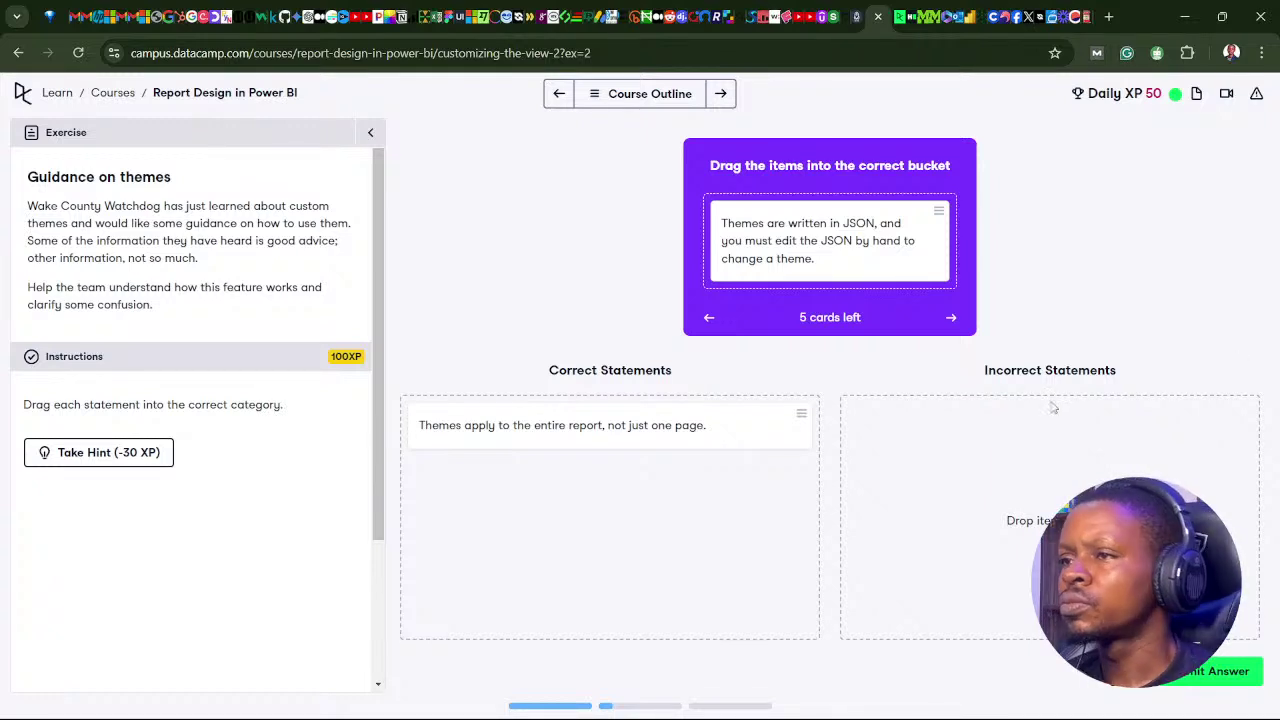
pyautogui.moveTo(826, 238); pyautogui.dragTo(520, 488)
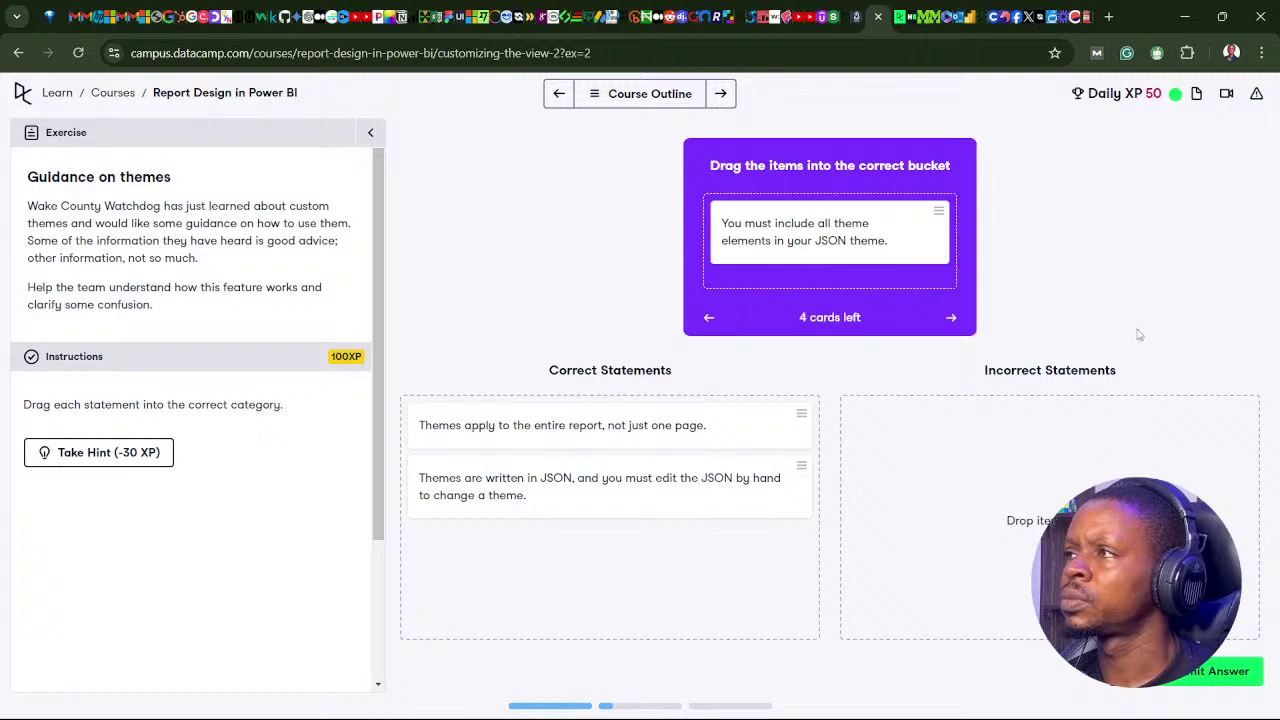
pyautogui.moveTo(820, 241); pyautogui.dragTo(1018, 450)
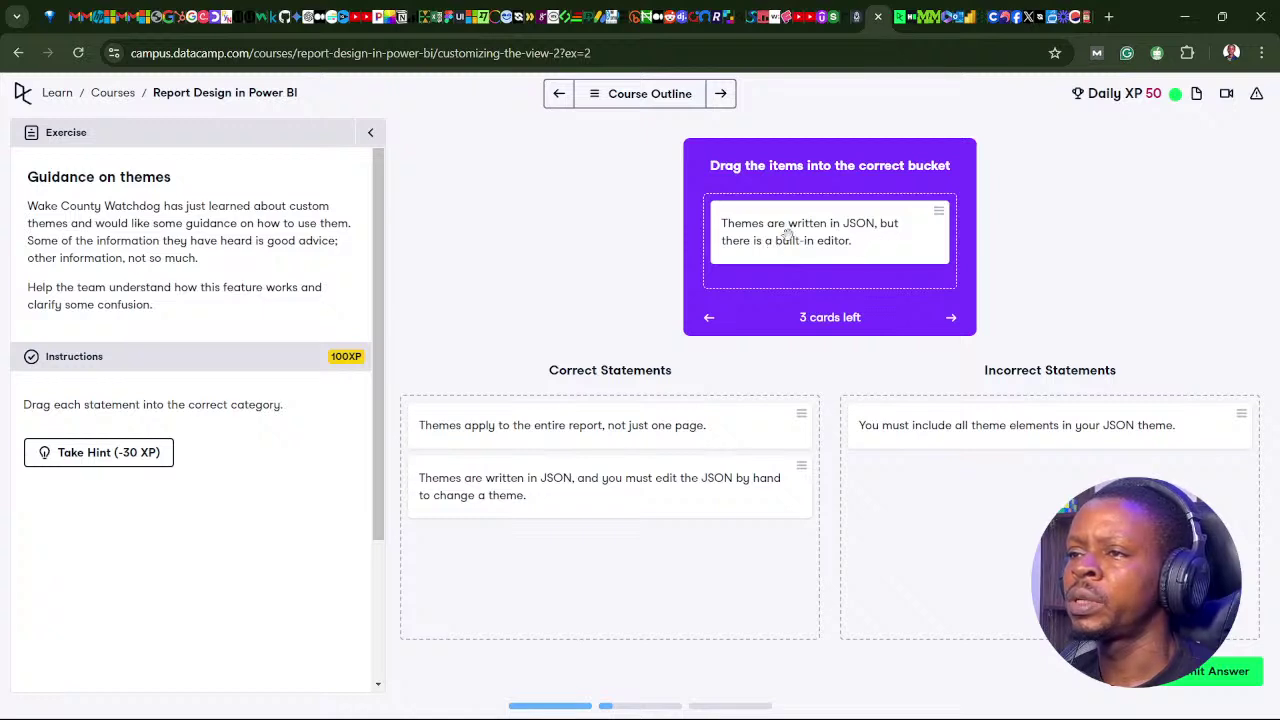
pyautogui.moveTo(835, 226); pyautogui.dragTo(684, 476)
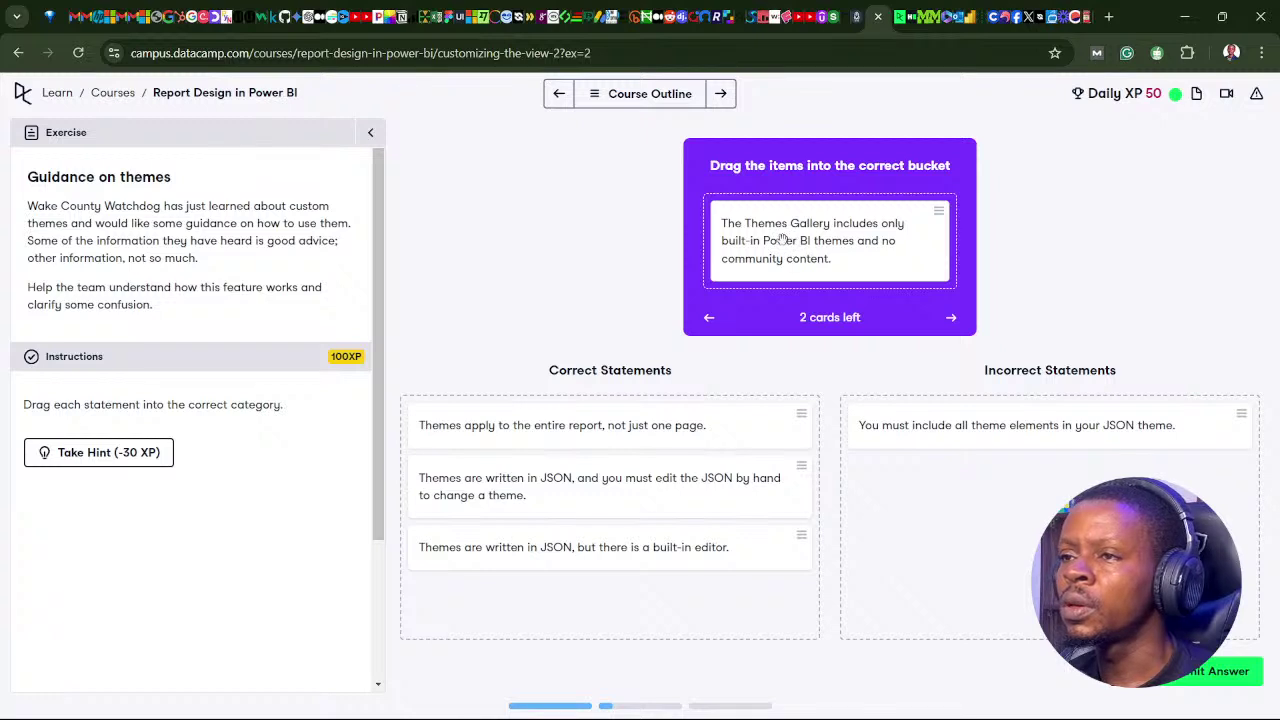
# Place both Themes Gallery statements under Incorrect Statements and submit the answer
pyautogui.press('Right')
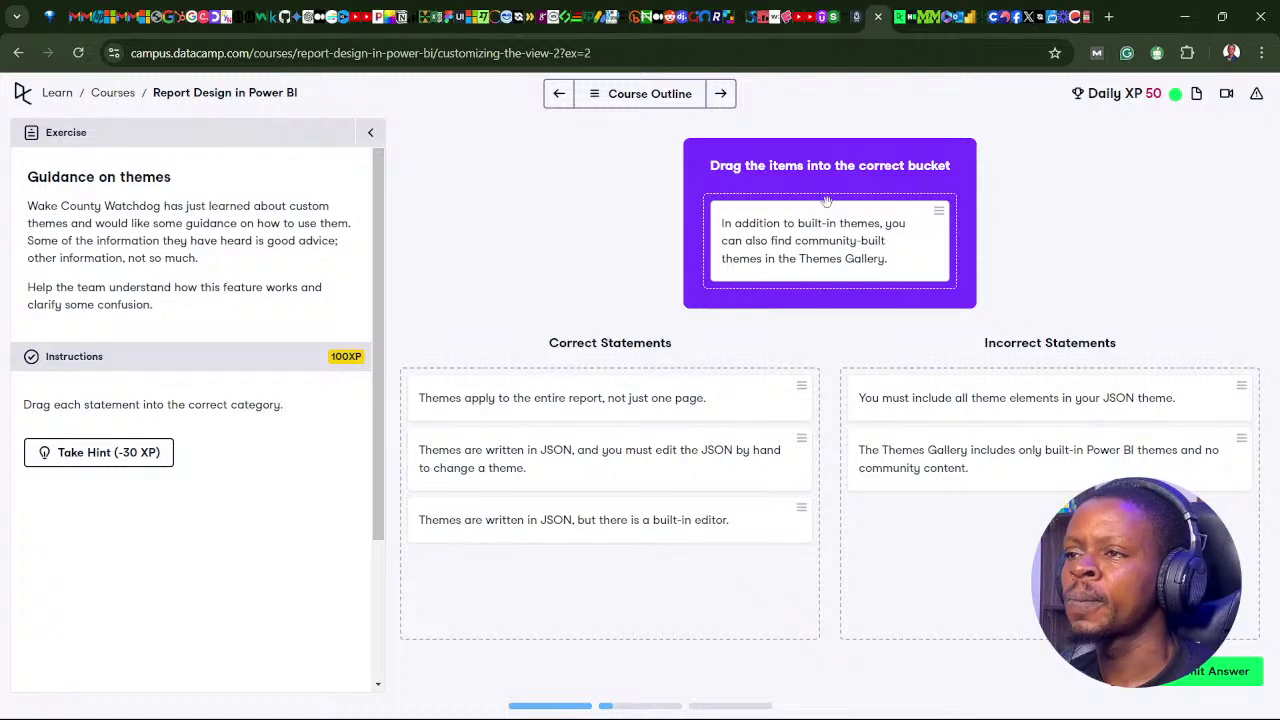
pyautogui.moveTo(807, 239); pyautogui.dragTo(950, 522)
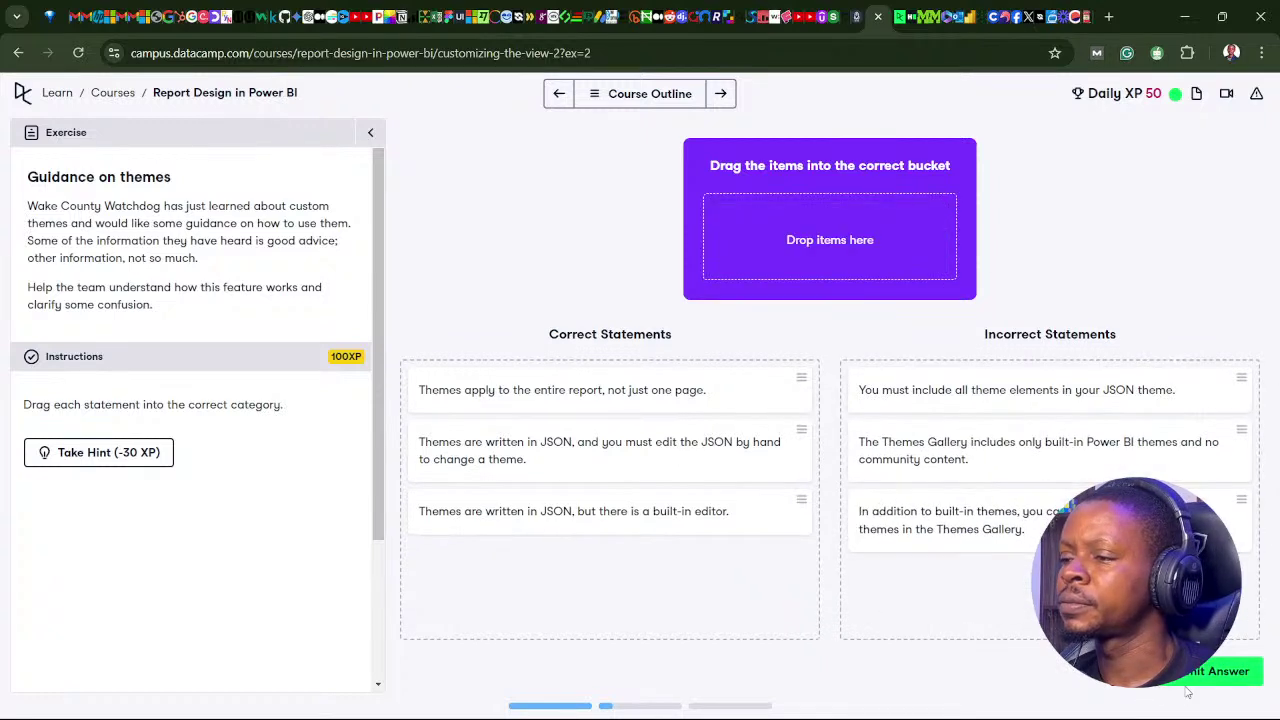
pyautogui.click(1220, 671)
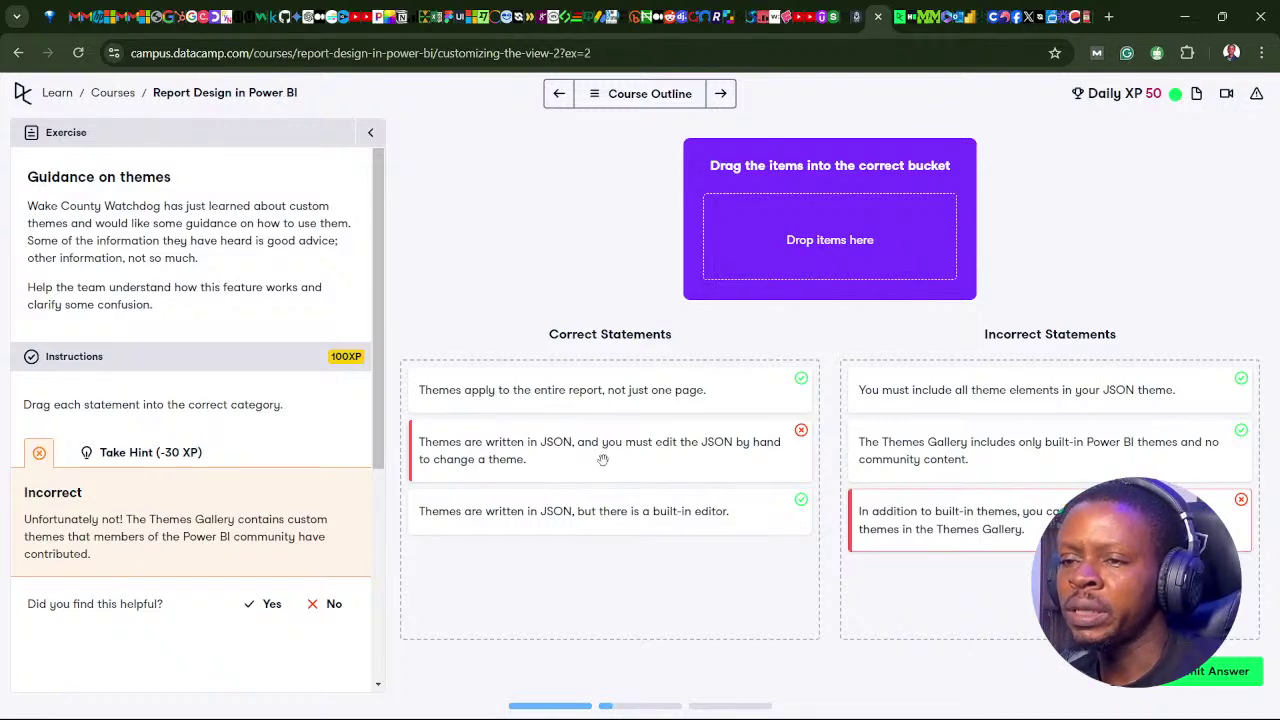
# Move the hand-edited JSON statement to Incorrect Statements and the community-built themes statement to Correct Statements, and resubmit the answer
pyautogui.moveTo(603, 460); pyautogui.dragTo(962, 595)
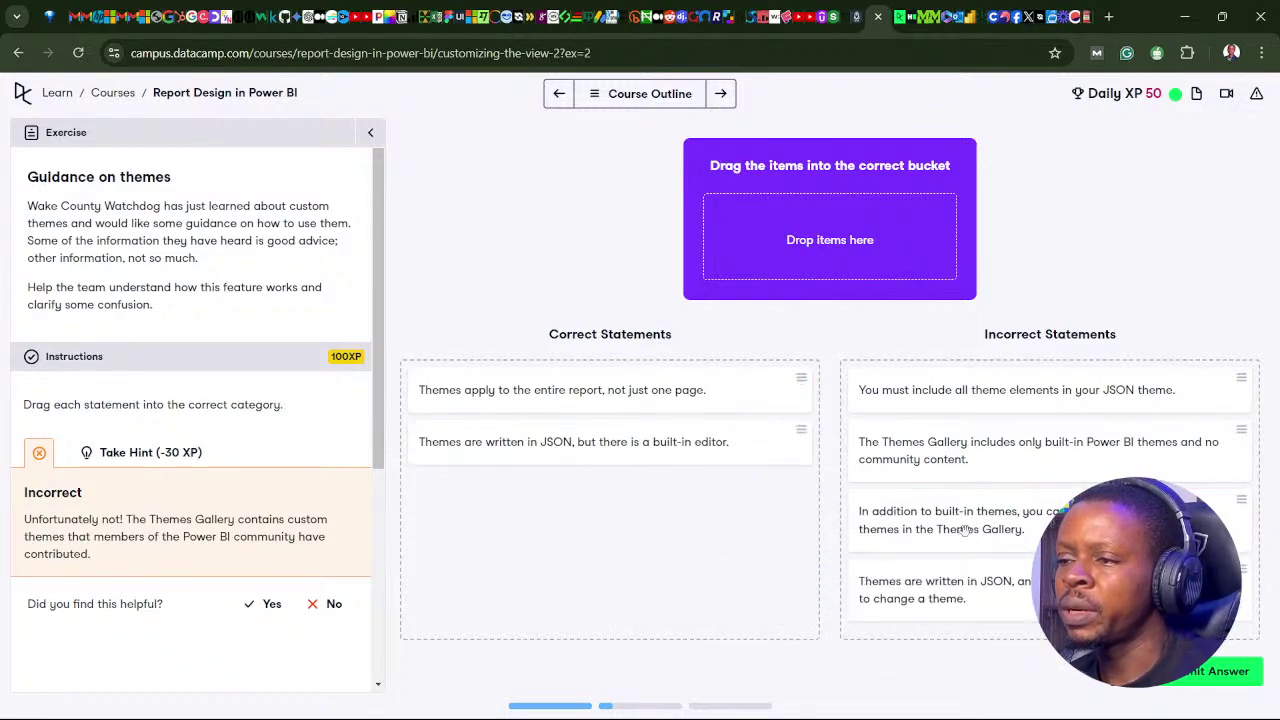
pyautogui.moveTo(960, 532); pyautogui.dragTo(545, 515)
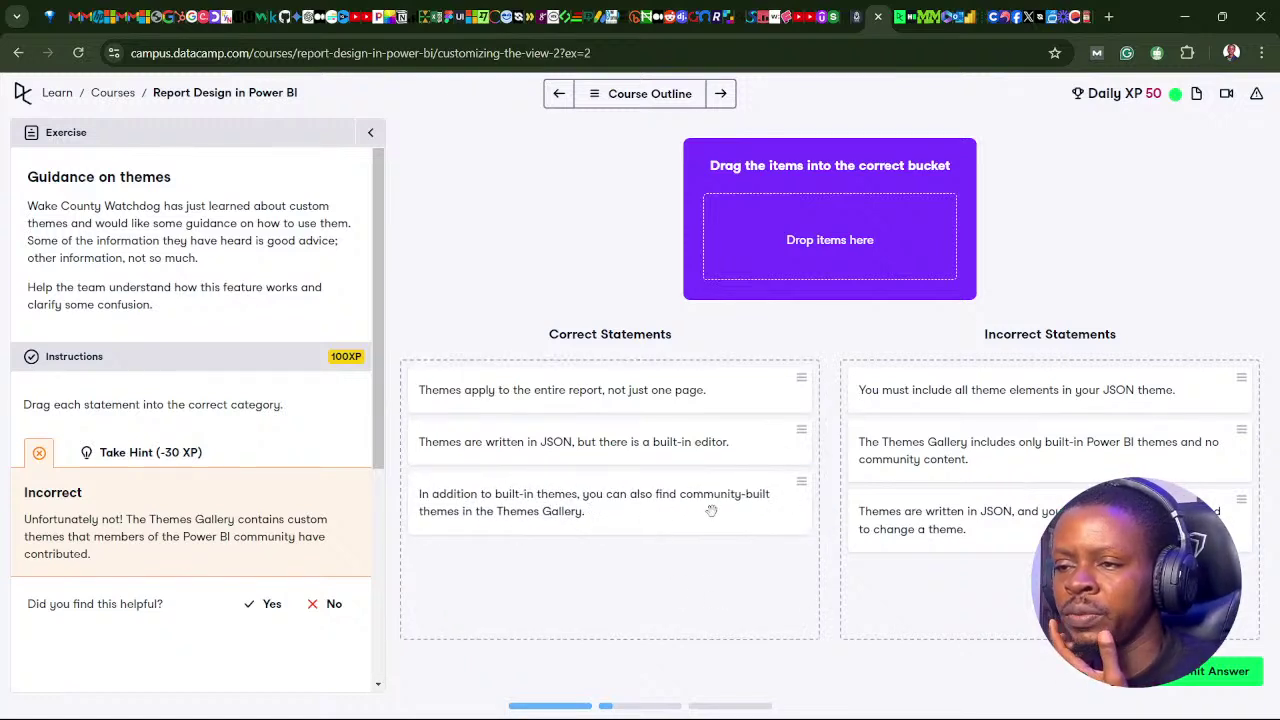
pyautogui.click(1192, 684)
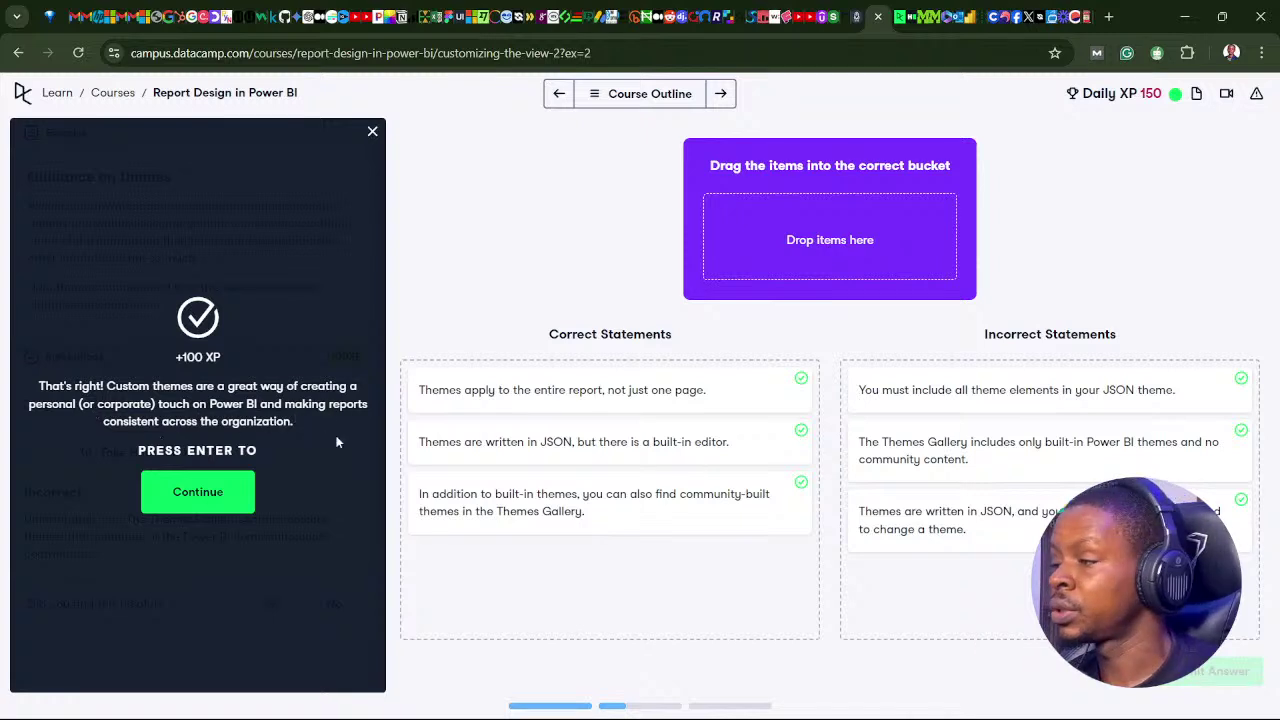
# Continue to the Modifying a theme lesson and play its video full screen
pyautogui.click(197, 498)
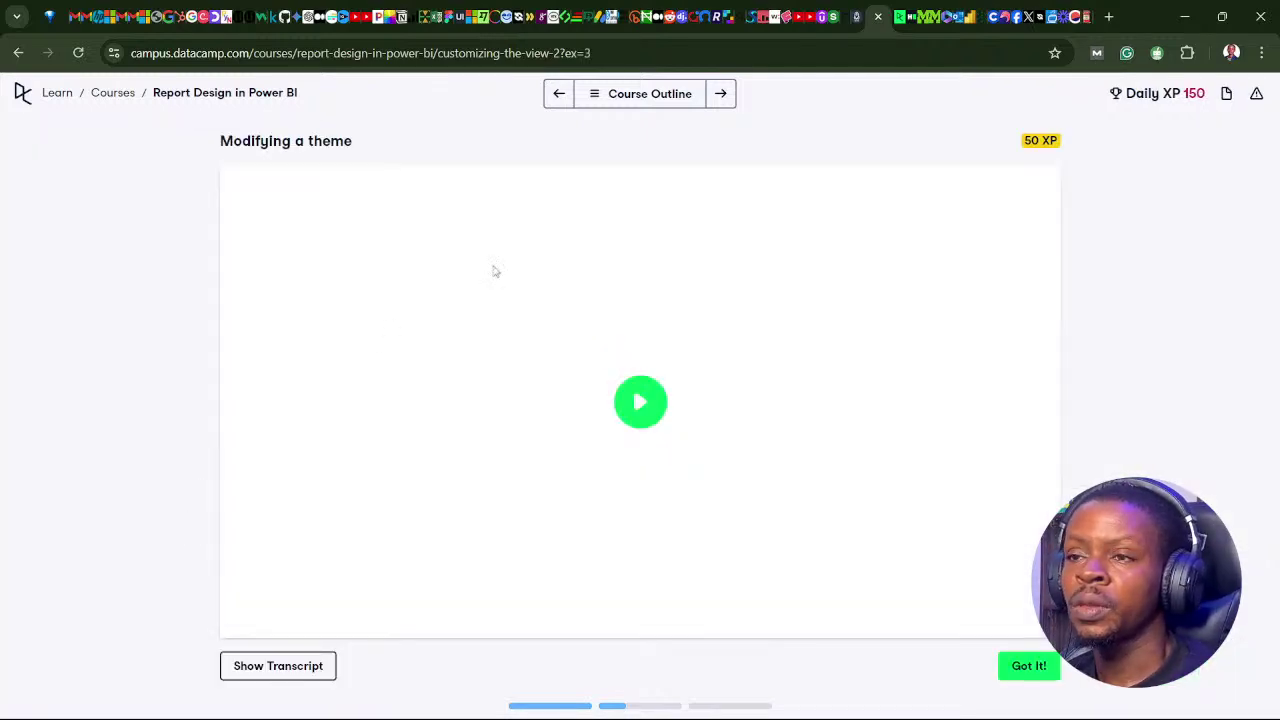
pyautogui.click(592, 103)
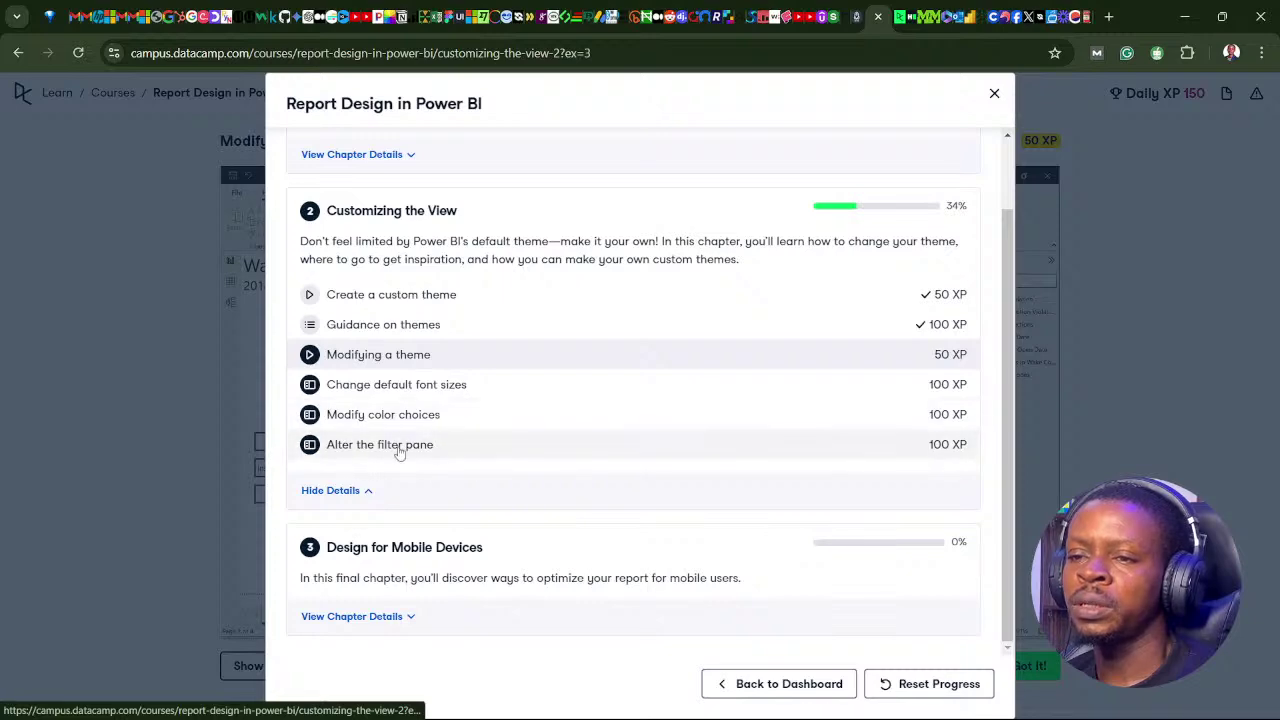
pyautogui.click(994, 93)
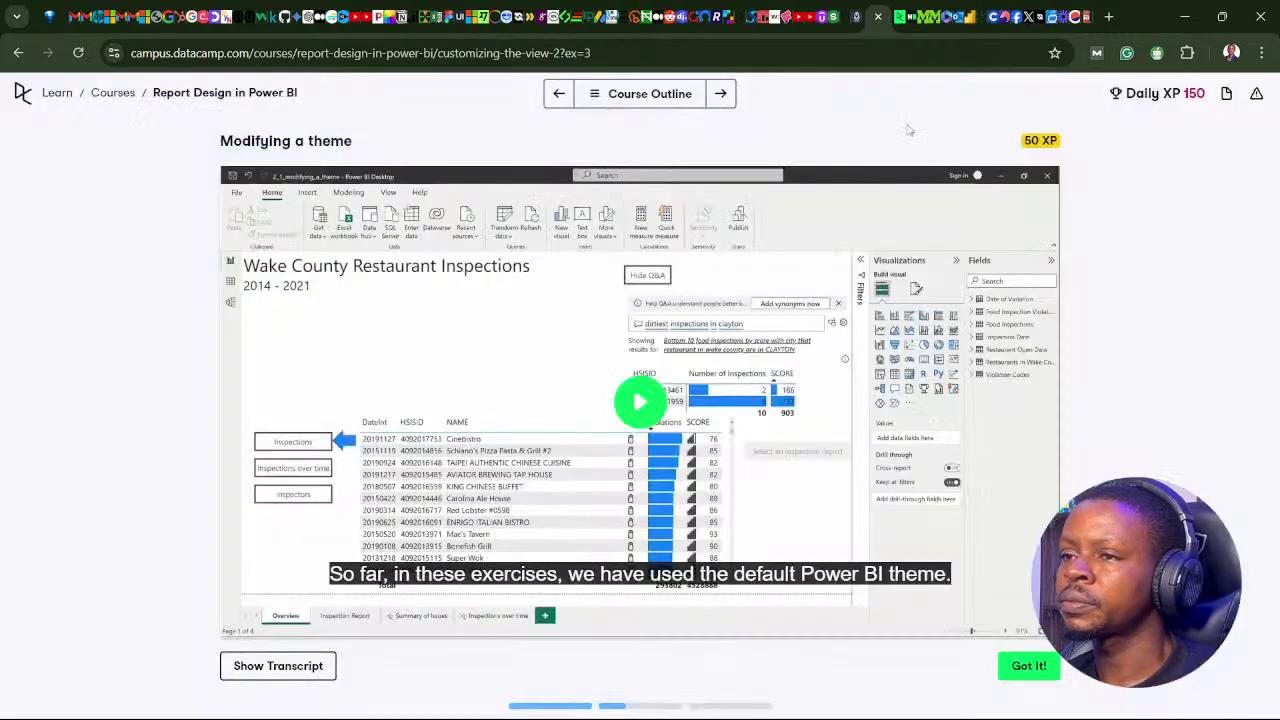
pyautogui.doubleClick(476, 391)
pyautogui.click(505, 388)
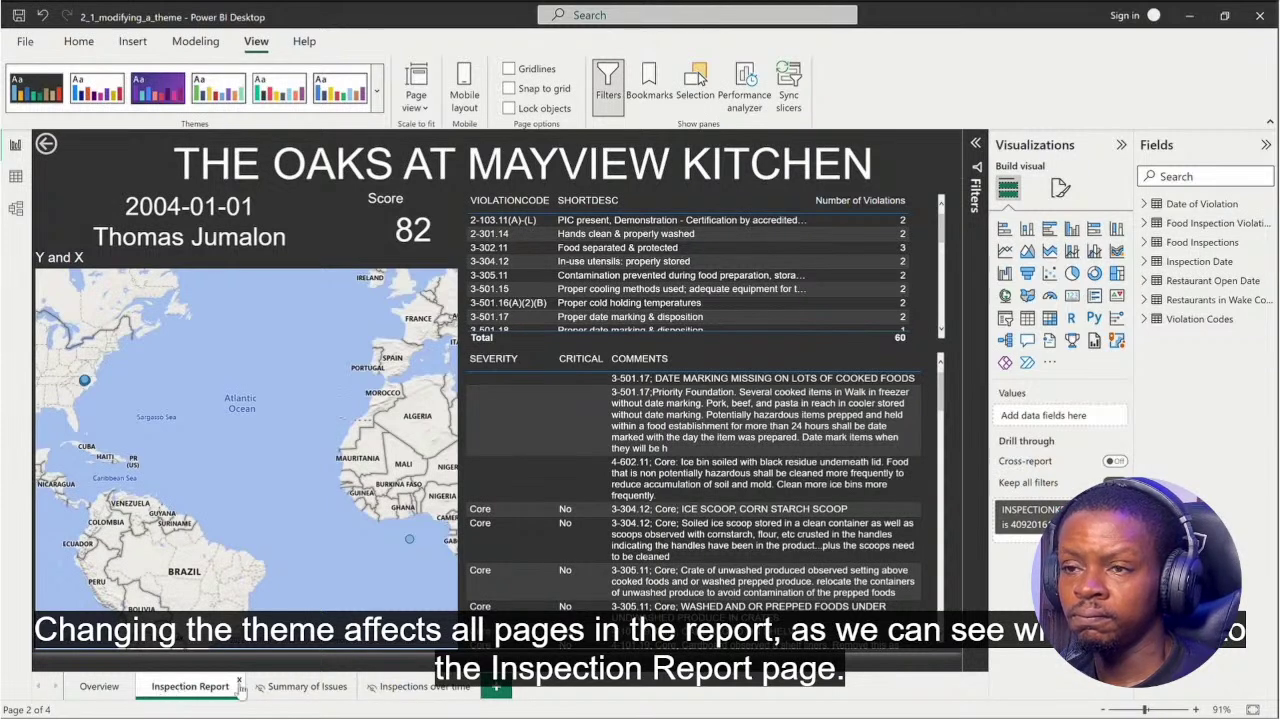
# Apply the Sunset Lavender theme to the report and switch to the Overview page
pyautogui.click(383, 91)
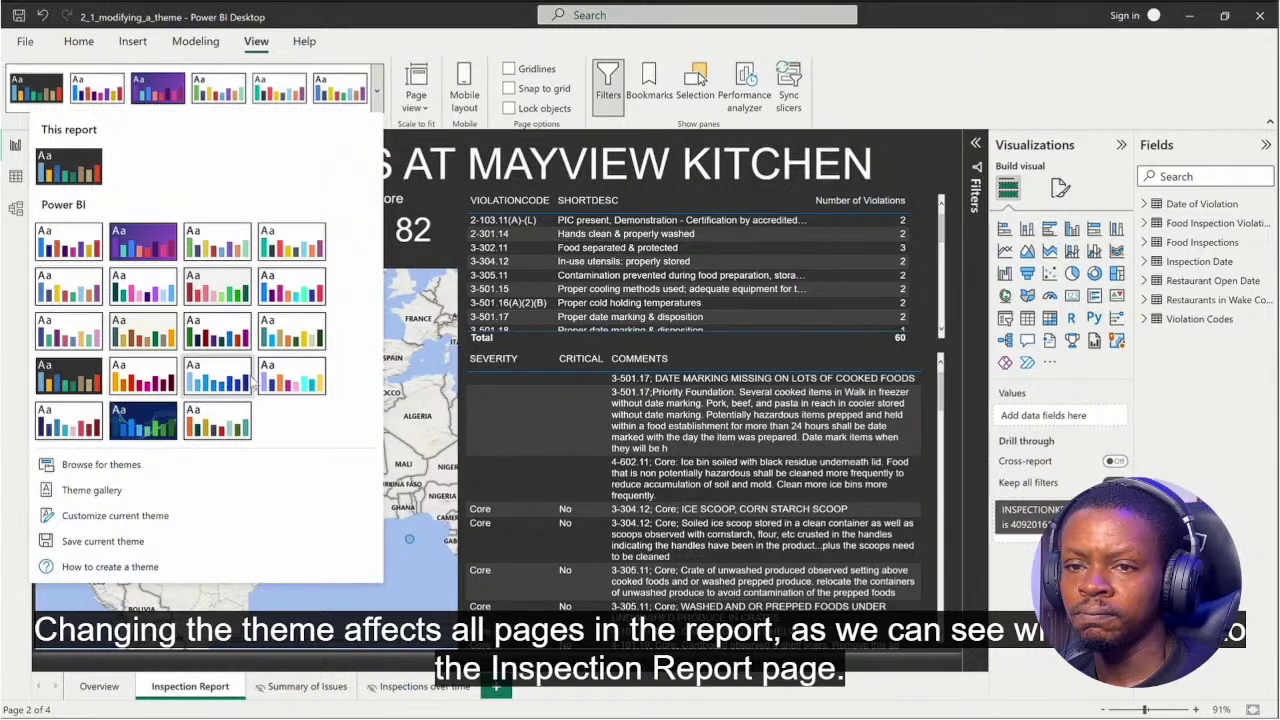
pyautogui.click(271, 380)
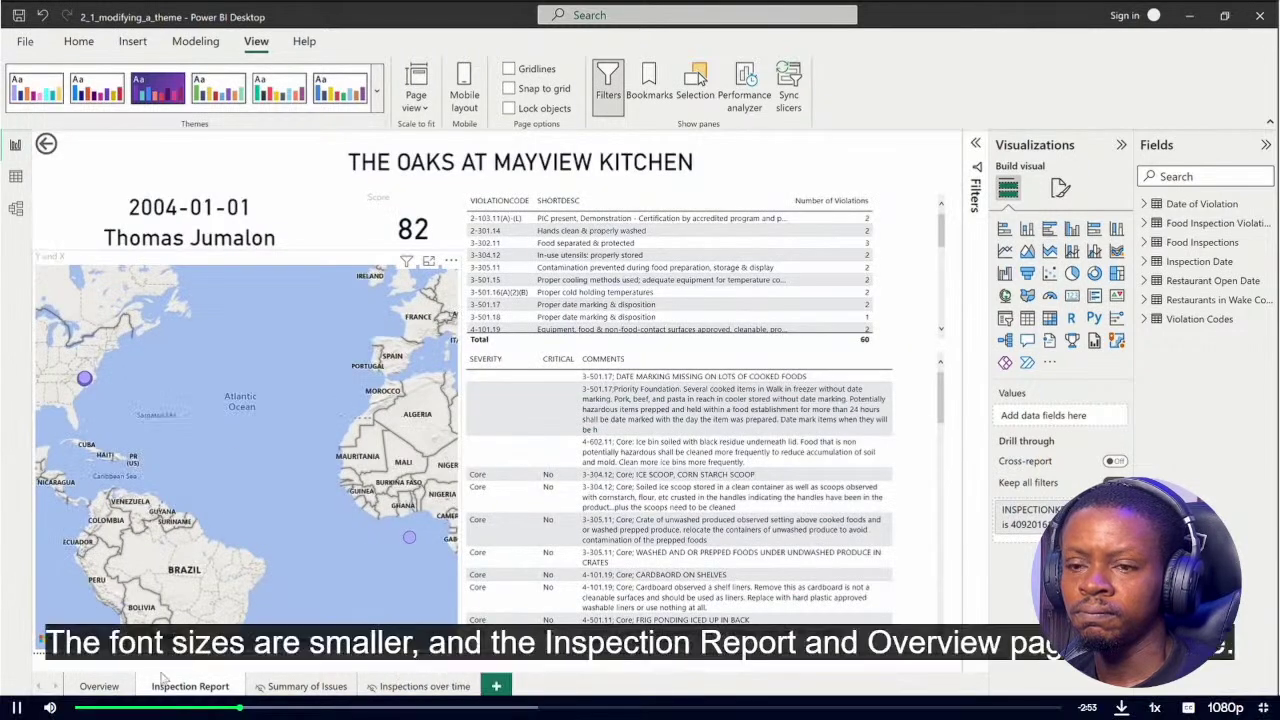
pyautogui.click(100, 686)
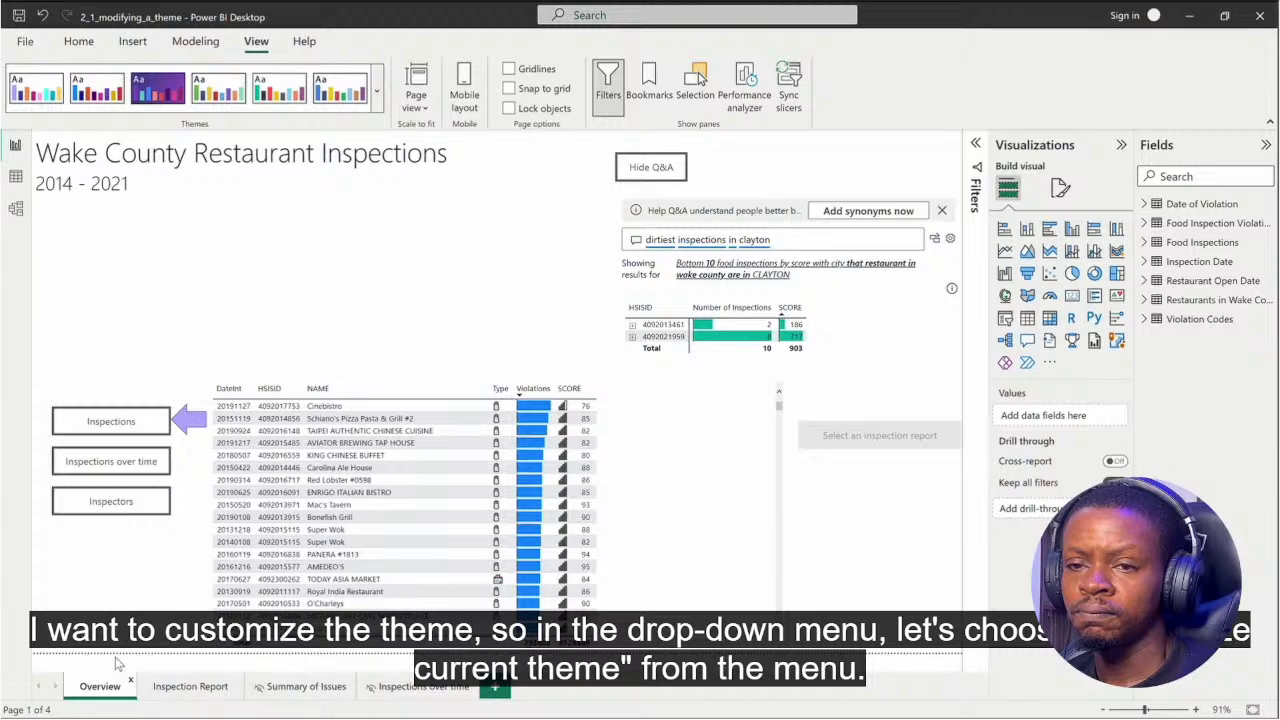
# Customize the current theme by setting its positive sentiment color to #11D0A0
pyautogui.click(377, 91)
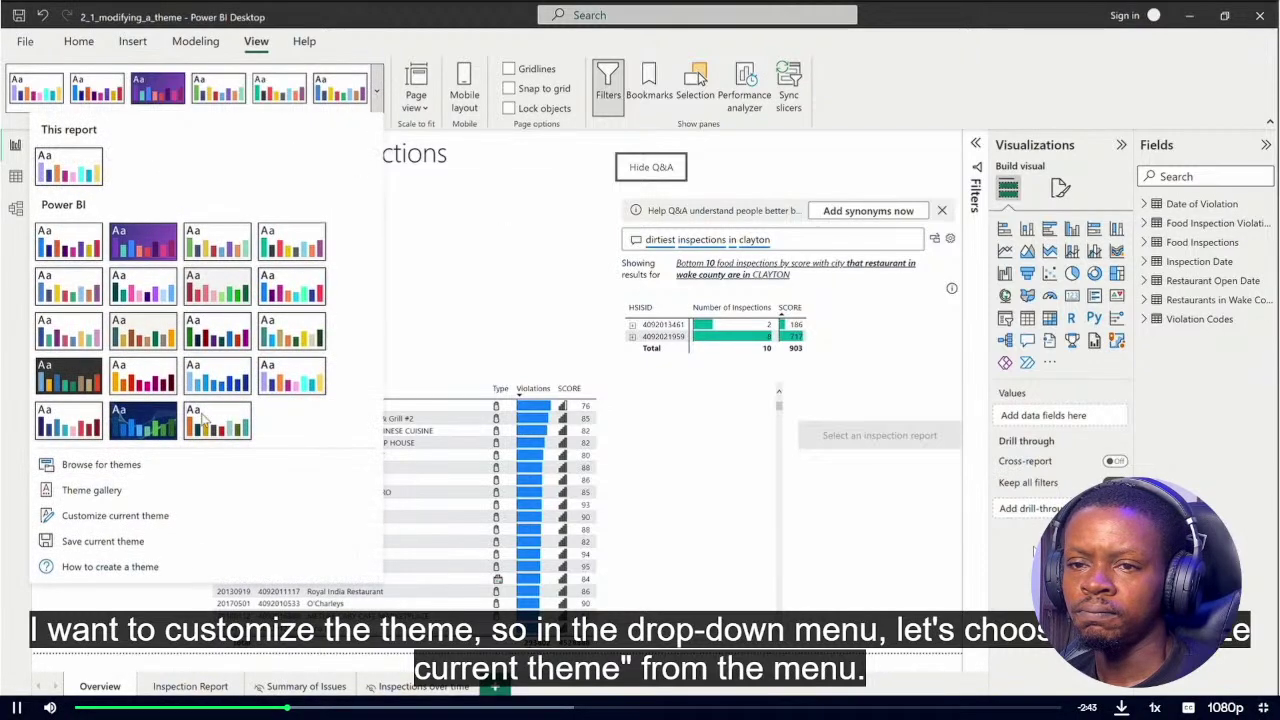
pyautogui.click(153, 517)
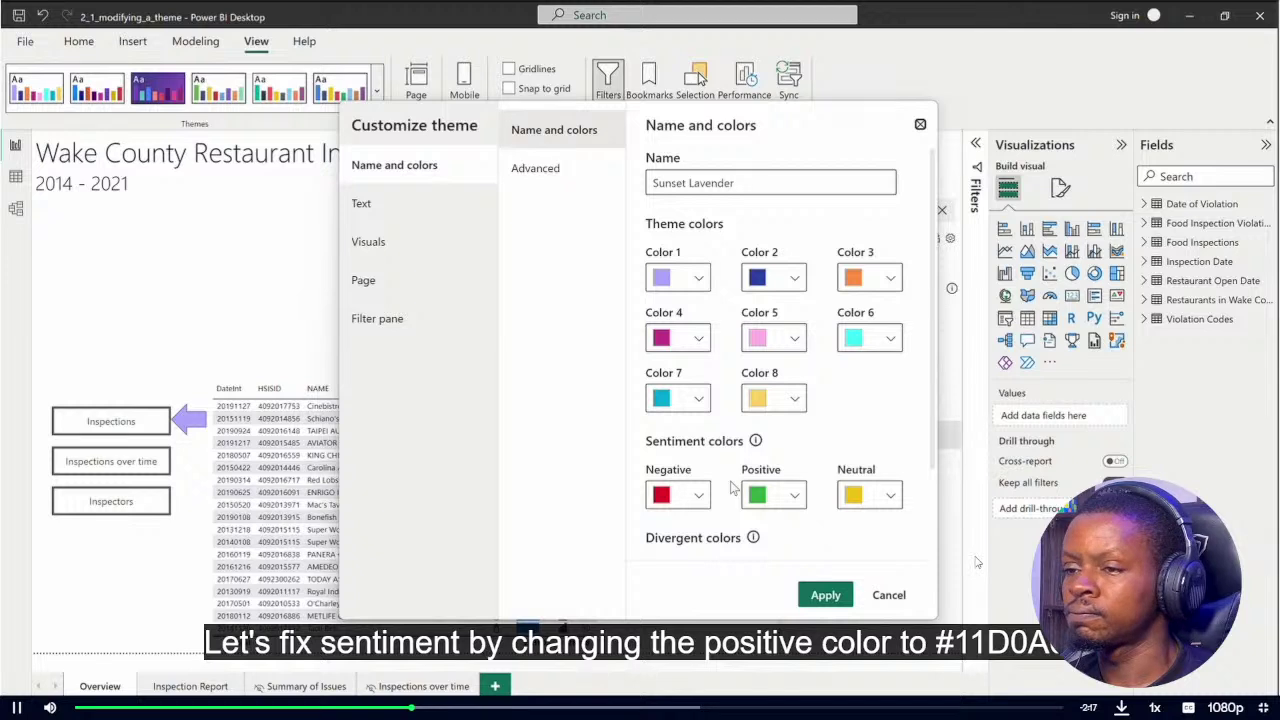
pyautogui.click(794, 495)
pyautogui.click(630, 455)
pyautogui.write('#1')
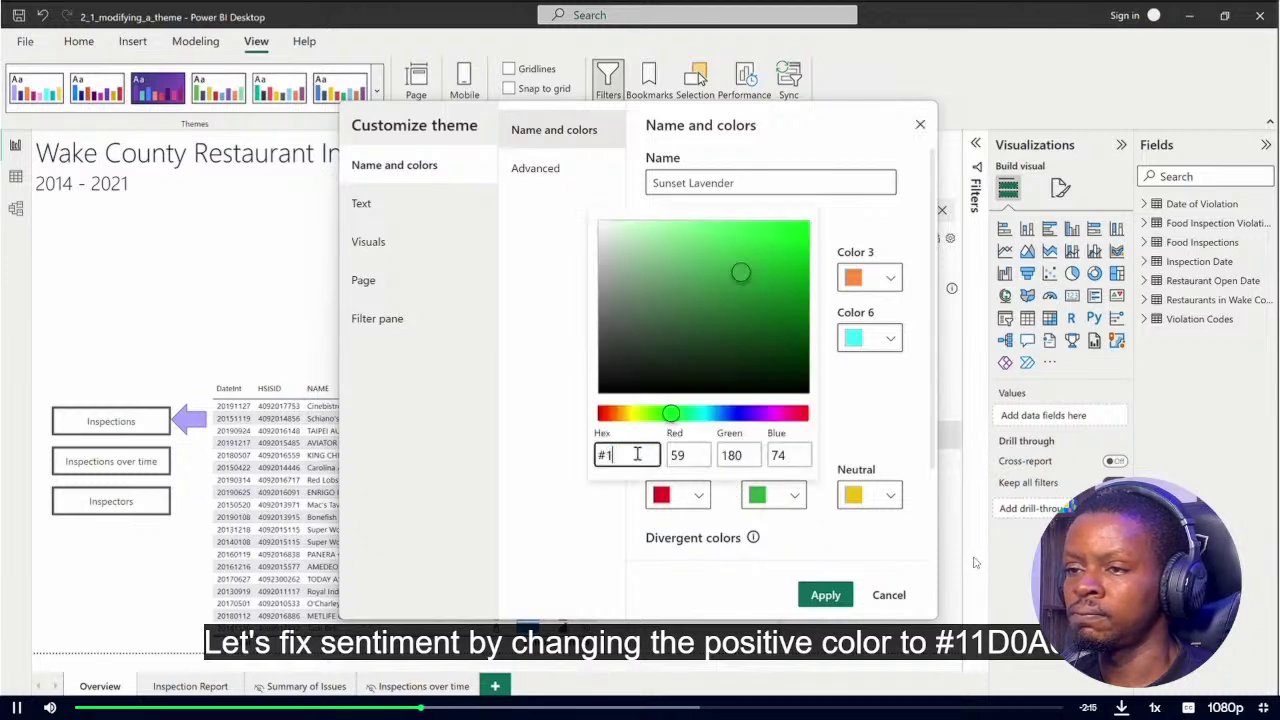
pyautogui.write('1D0A0')
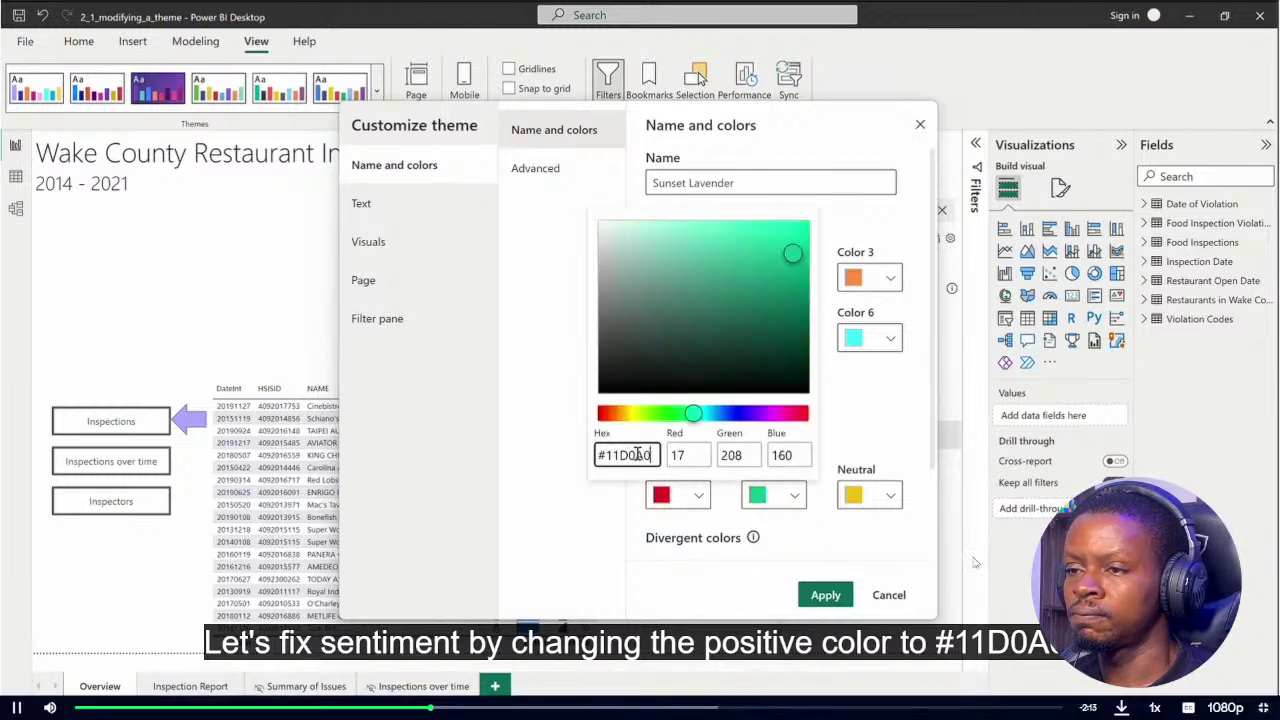
pyautogui.click(850, 440)
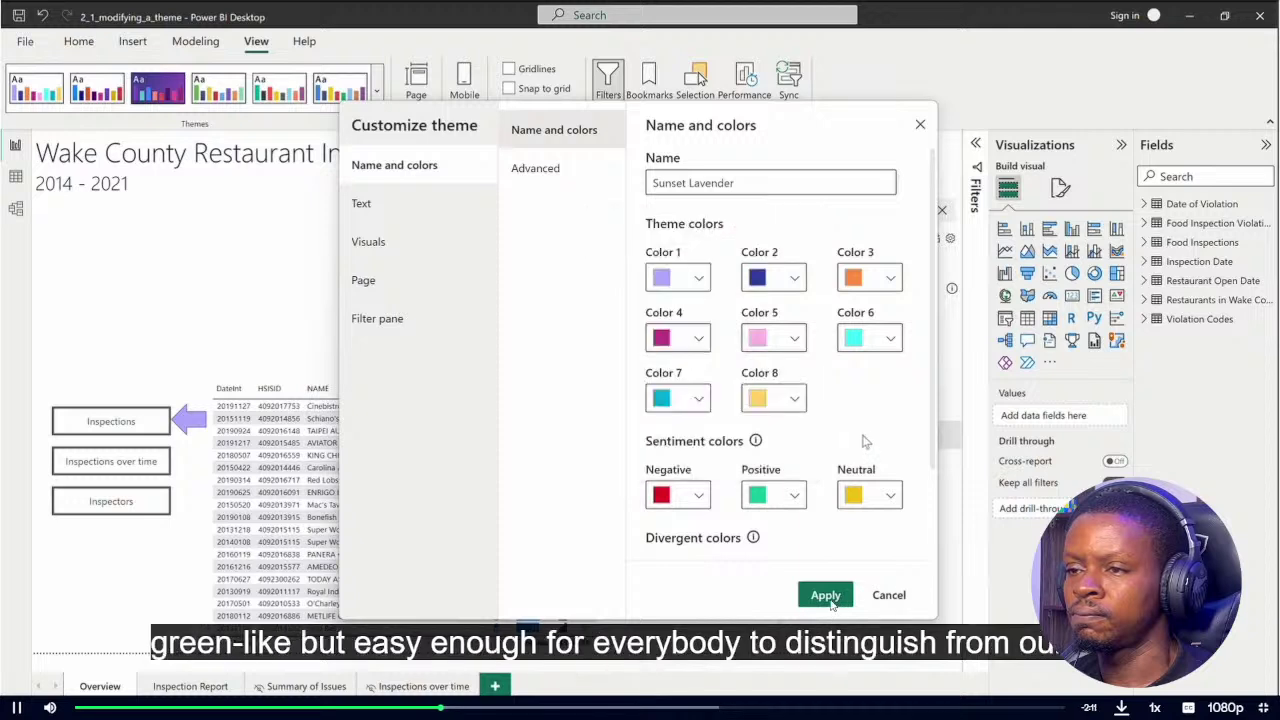
pyautogui.scroll(-1, 845, 440)
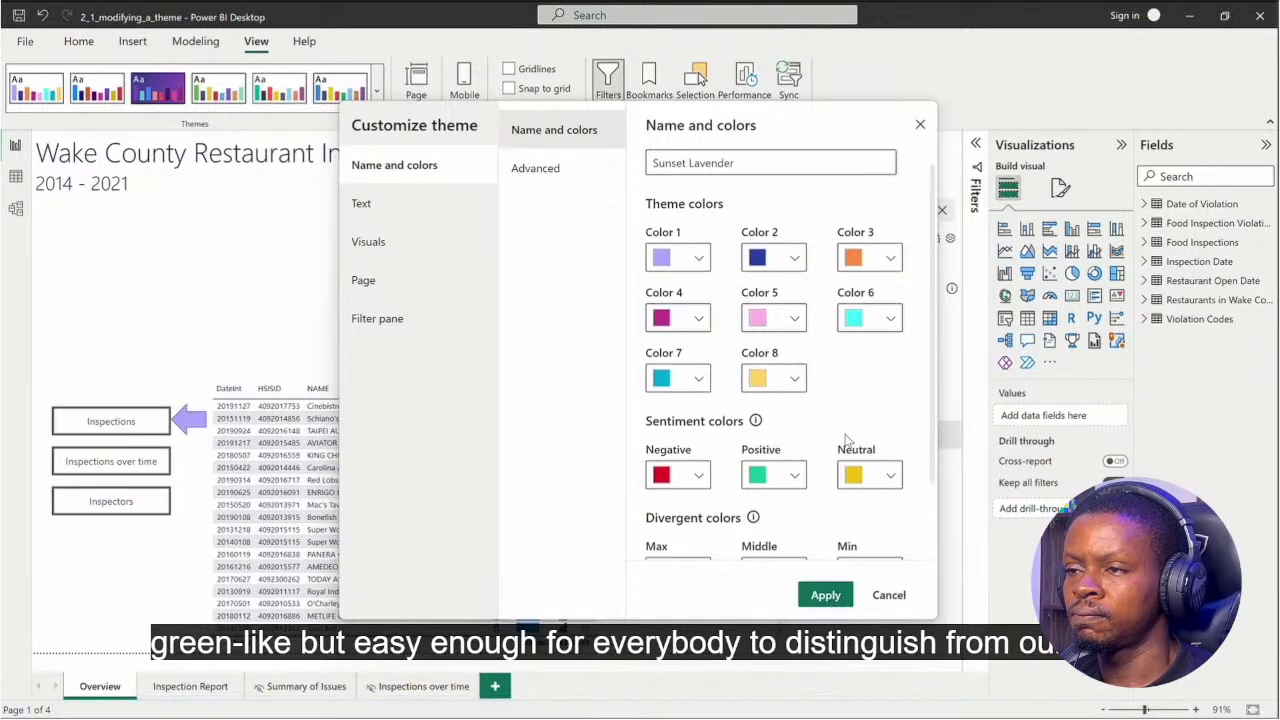
pyautogui.scroll(1, 845, 440)
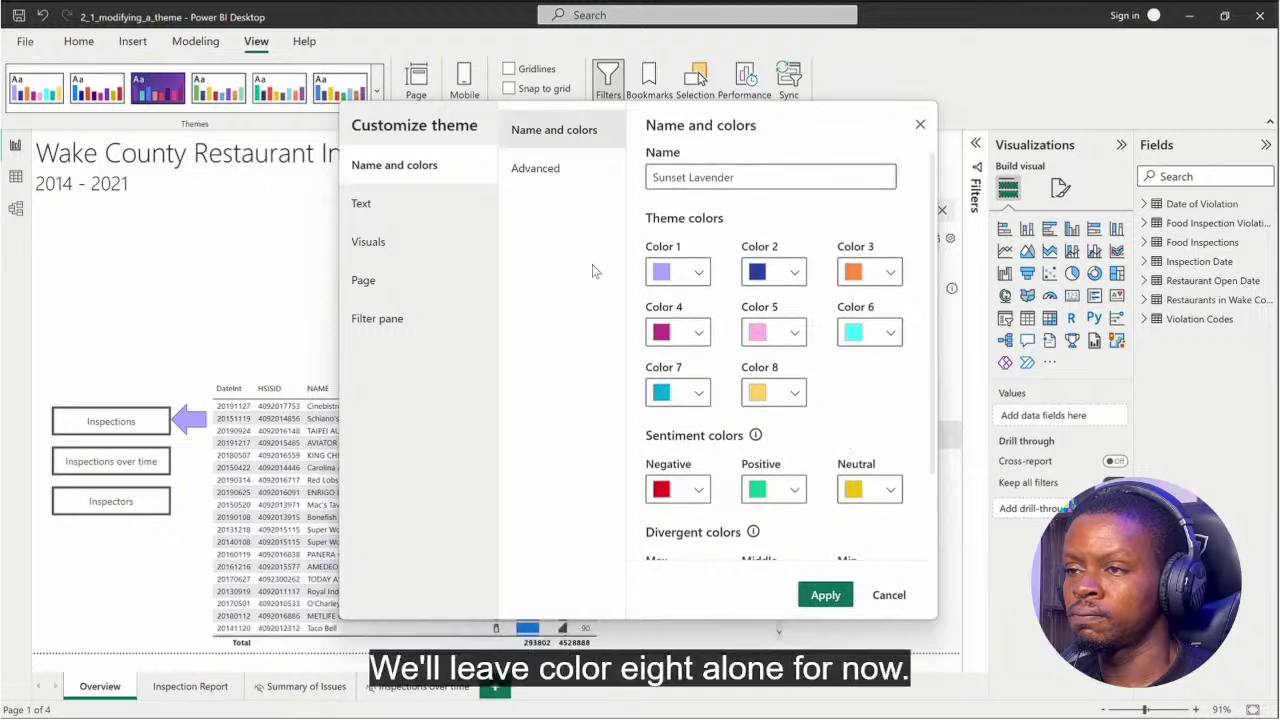
# Update the theme to support text formatting and increase the General font size, with Title and Tab headers set to 15 pt
pyautogui.click(423, 206)
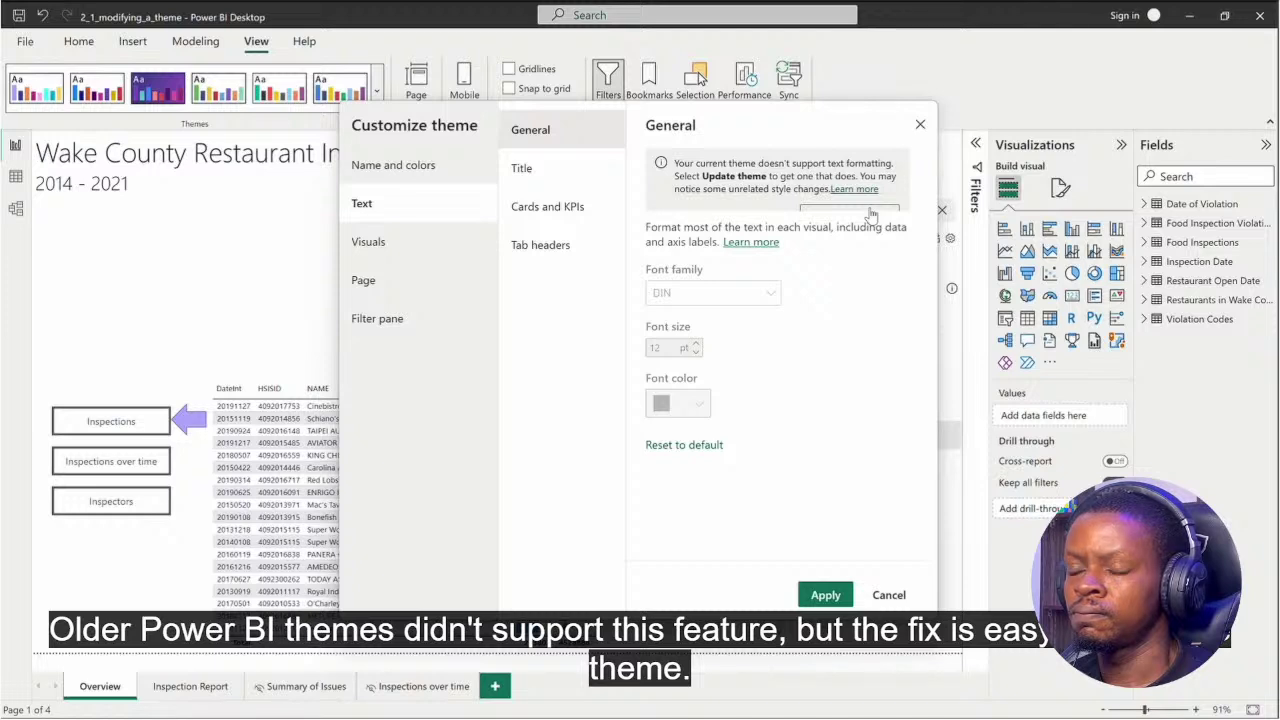
pyautogui.click(870, 214)
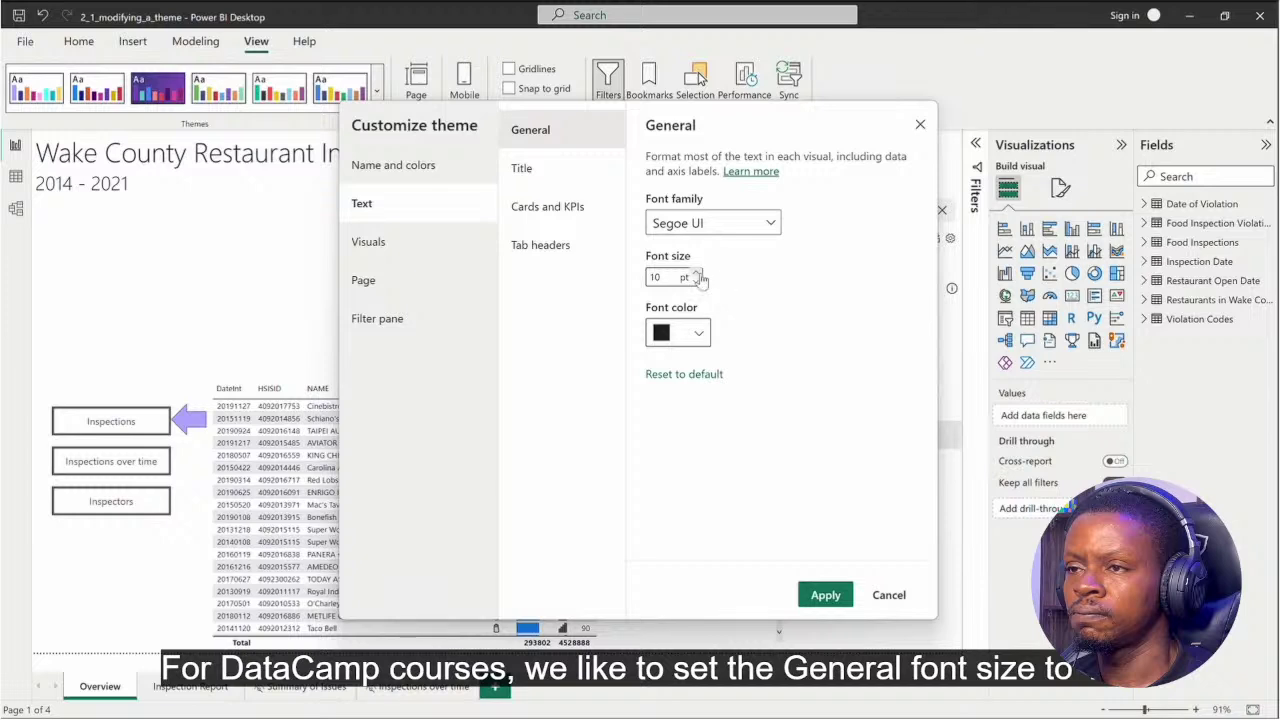
pyautogui.click(553, 178)
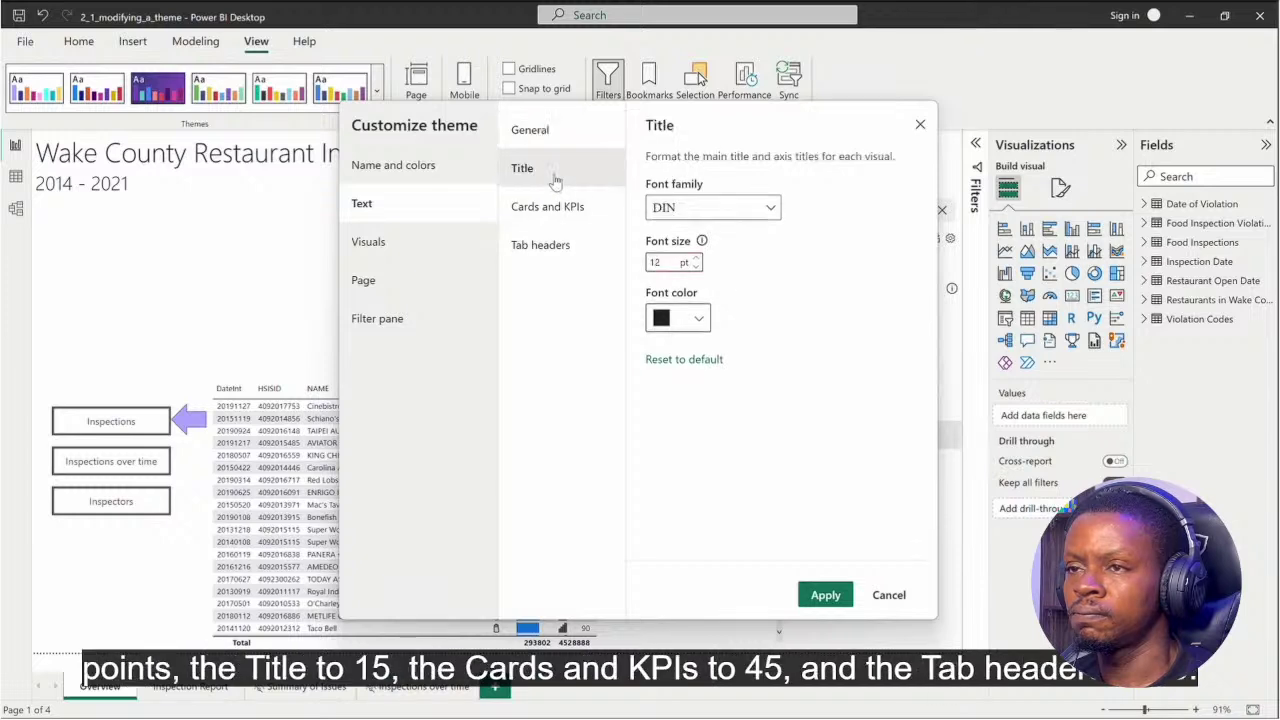
pyautogui.click(697, 259)
pyautogui.click(548, 206)
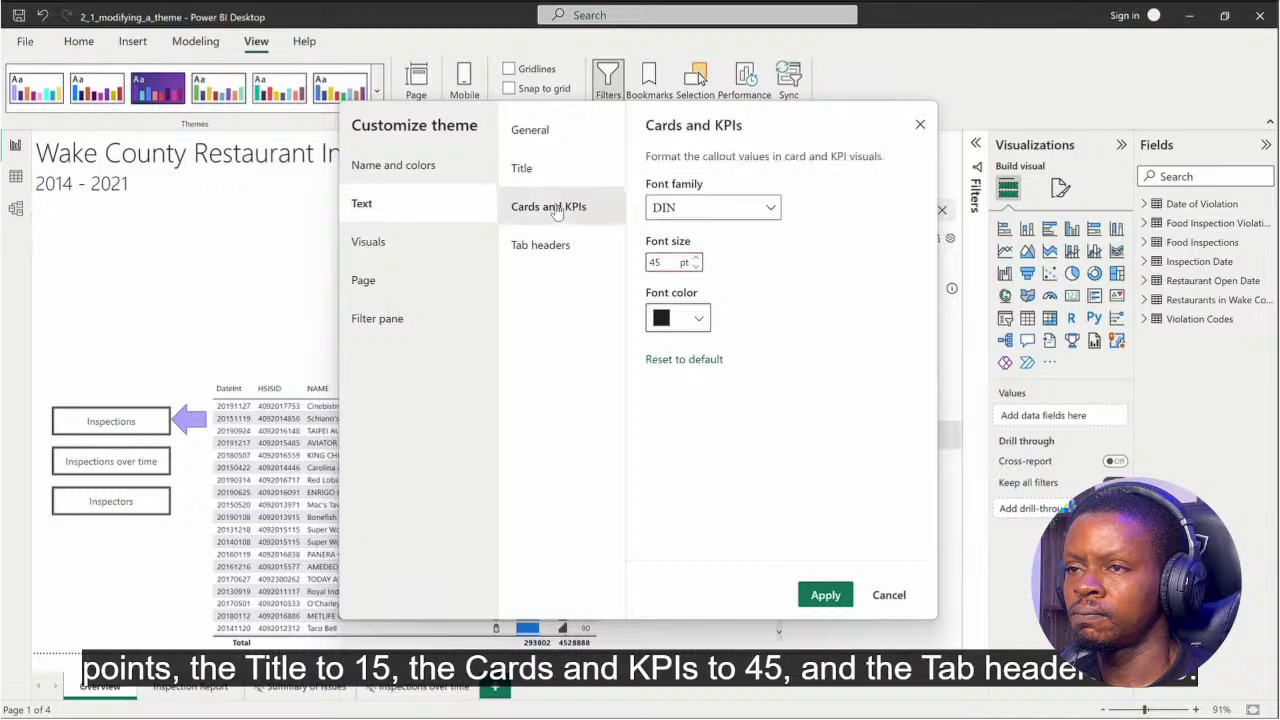
pyautogui.click(584, 259)
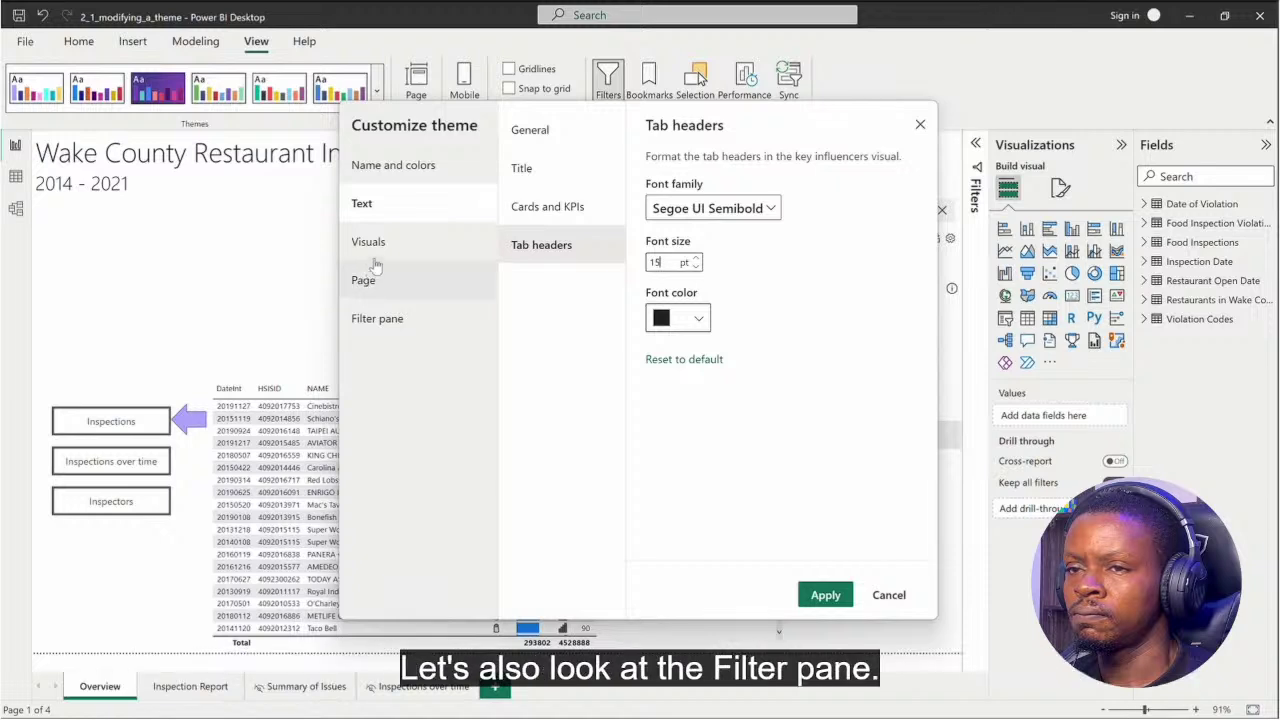
# Review the theme's filter pane, available filter card and applied filter card settings, and apply the theme customizations
pyautogui.click(384, 320)
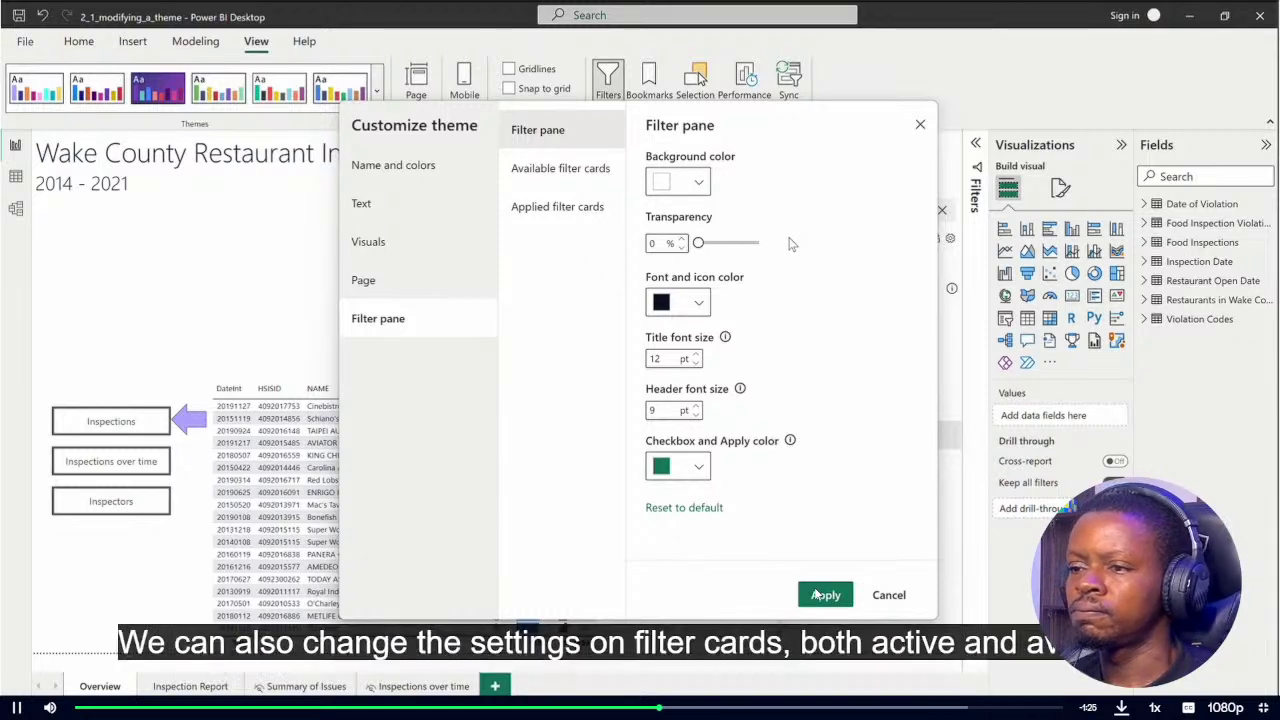
pyautogui.click(585, 176)
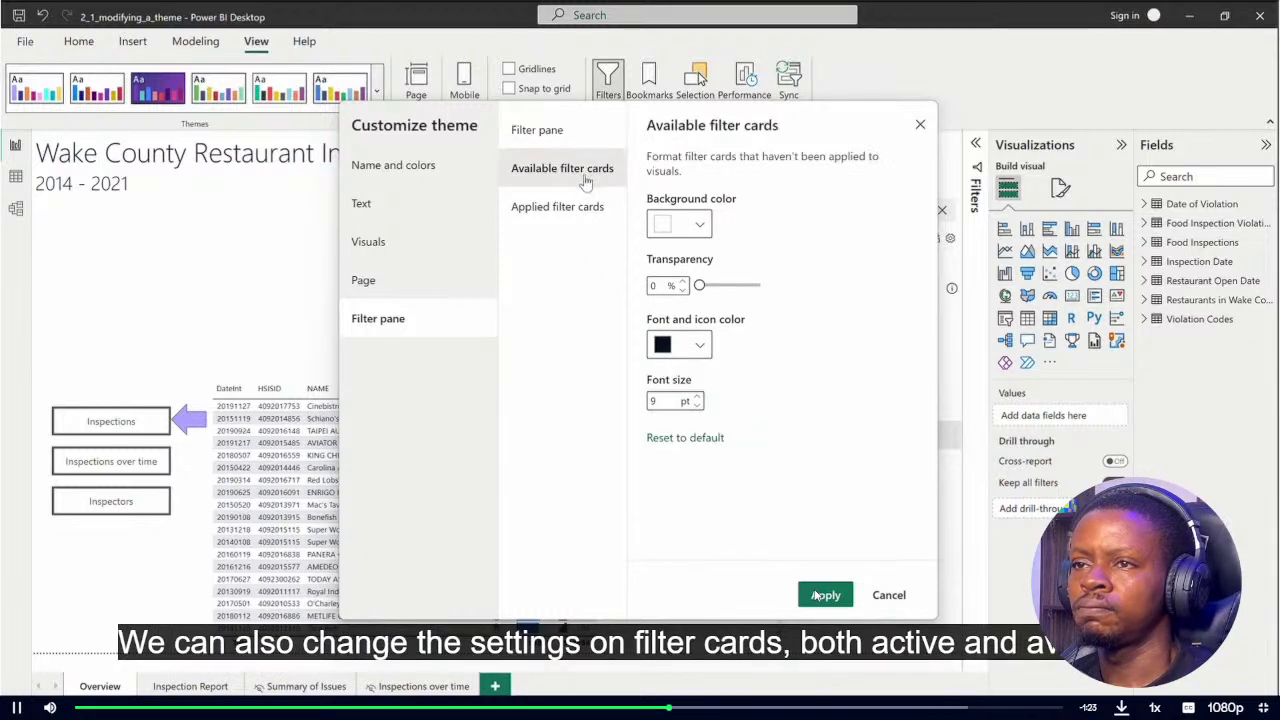
pyautogui.click(586, 209)
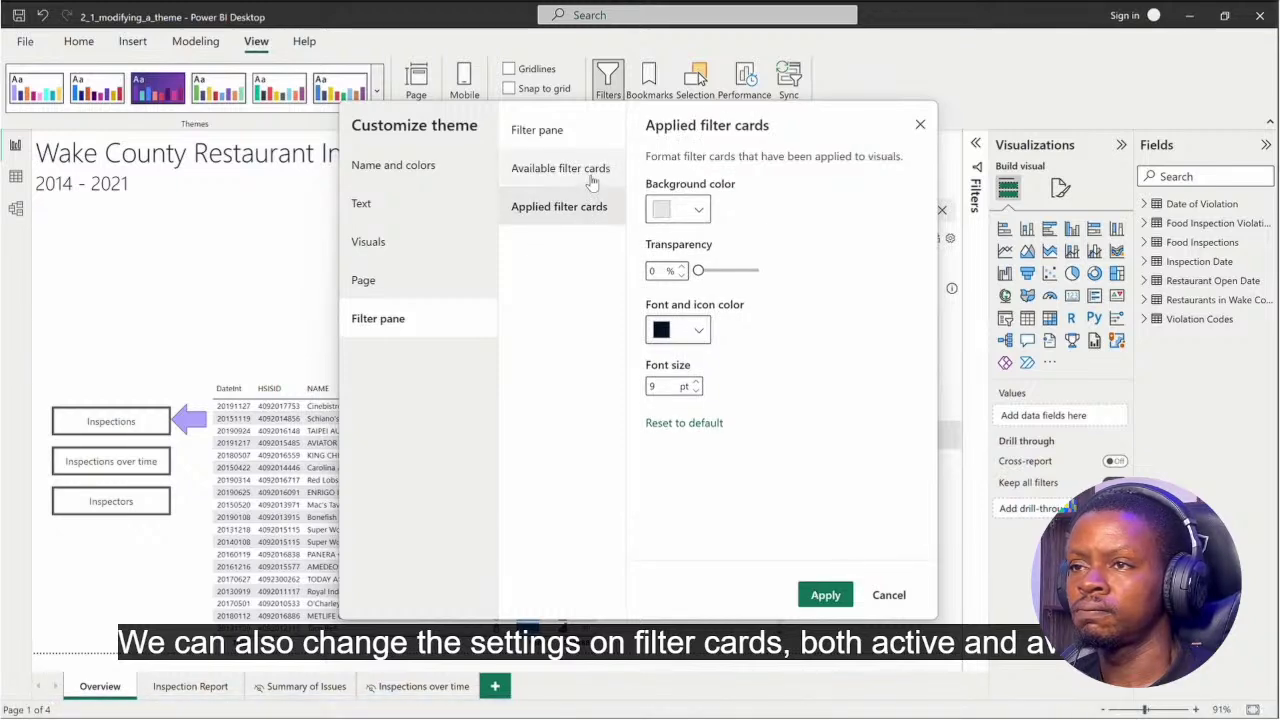
pyautogui.click(823, 595)
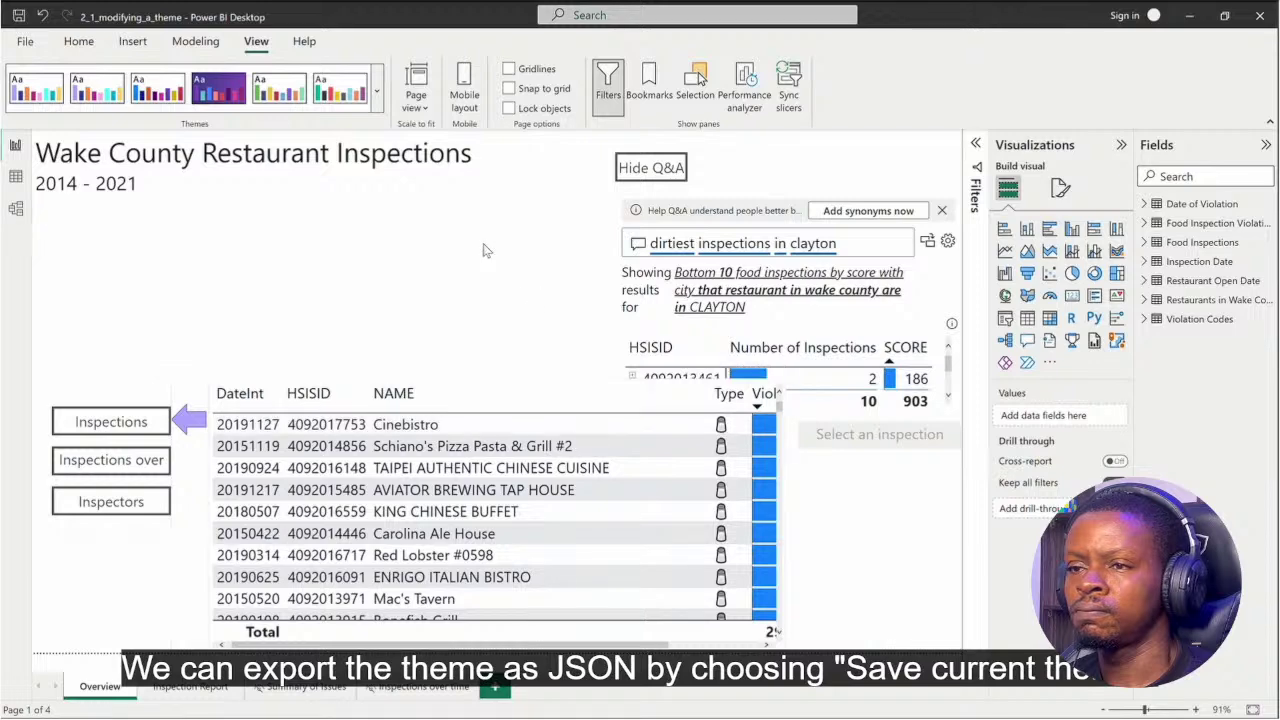
# Export the current theme as a JSON file named demo in the Desktop folder
pyautogui.click(377, 90)
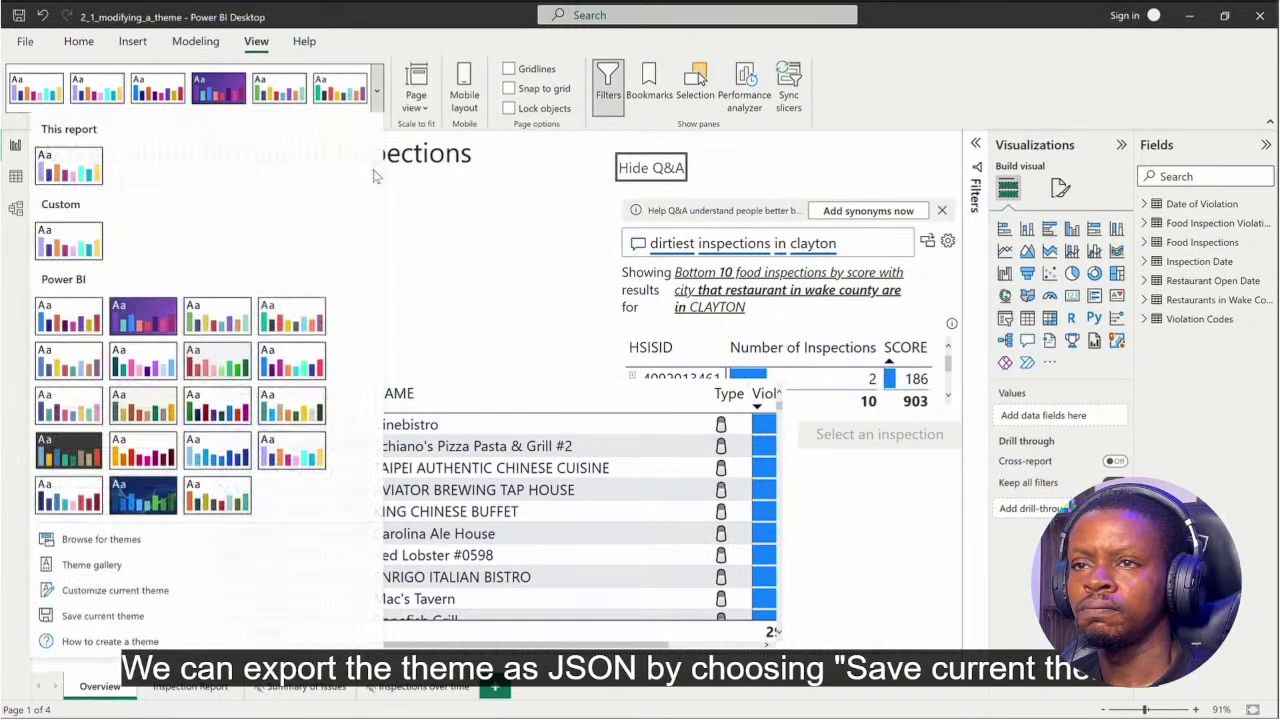
pyautogui.click(162, 617)
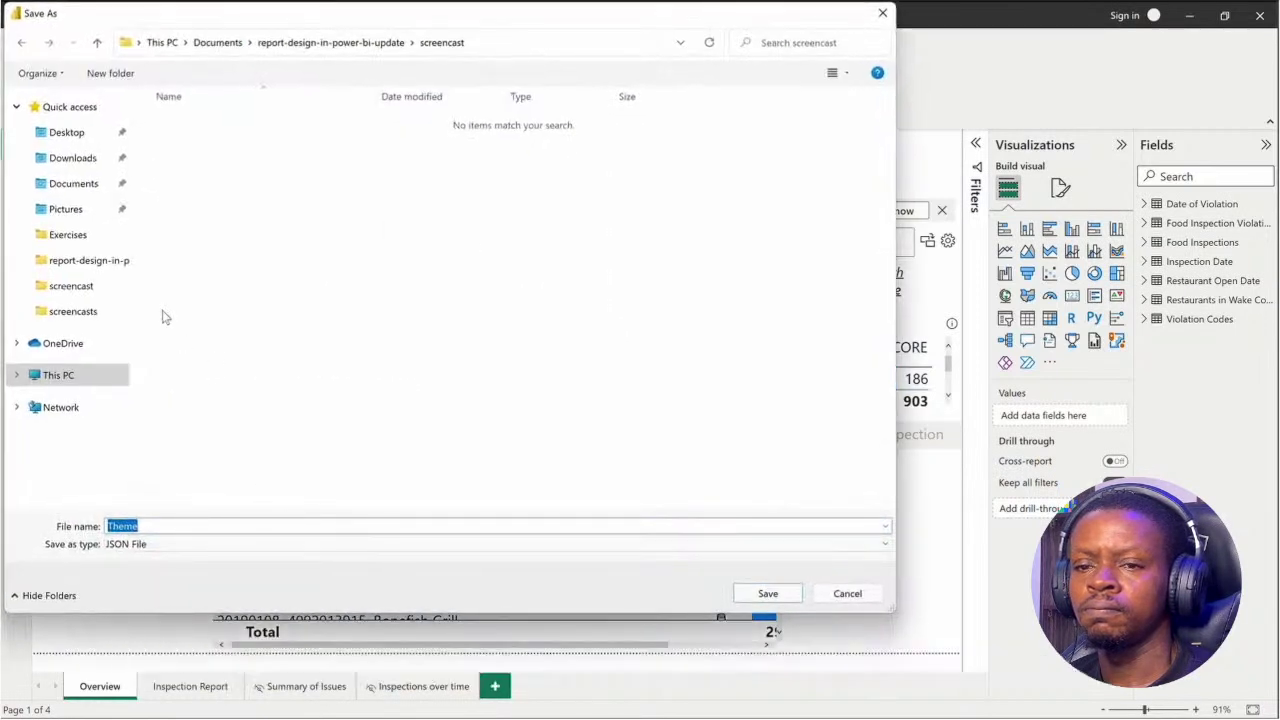
pyautogui.click(66, 132)
pyautogui.doubleClick(251, 523)
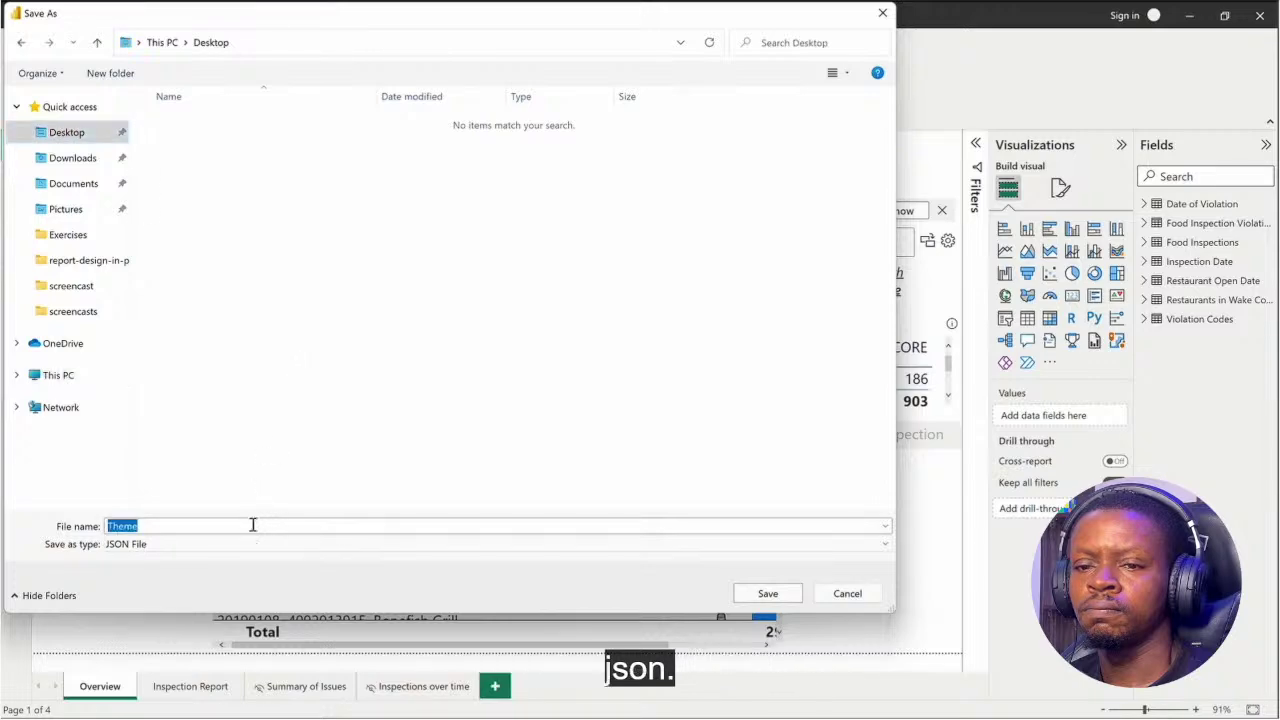
pyautogui.write('DEmo')
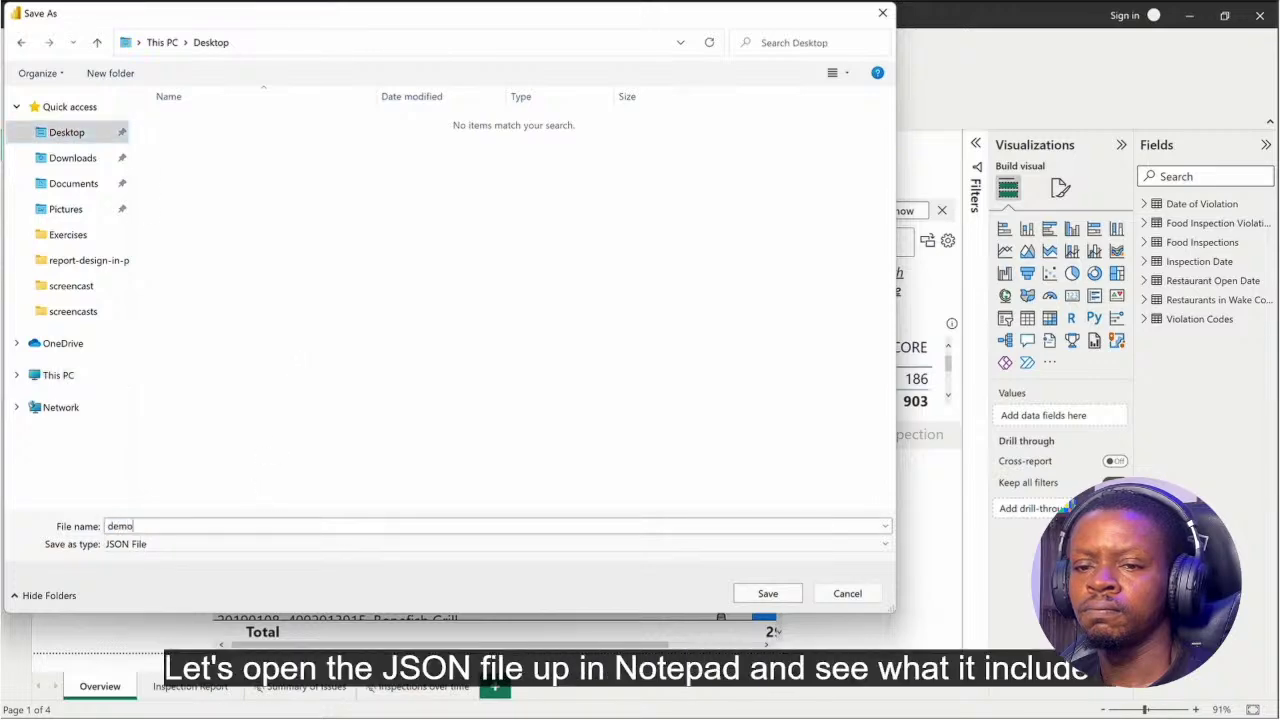
pyautogui.press('Return')
# Switch to File Explorer and open the exported demo JSON file from the Desktop in Notepad
pyautogui.press('super+e')
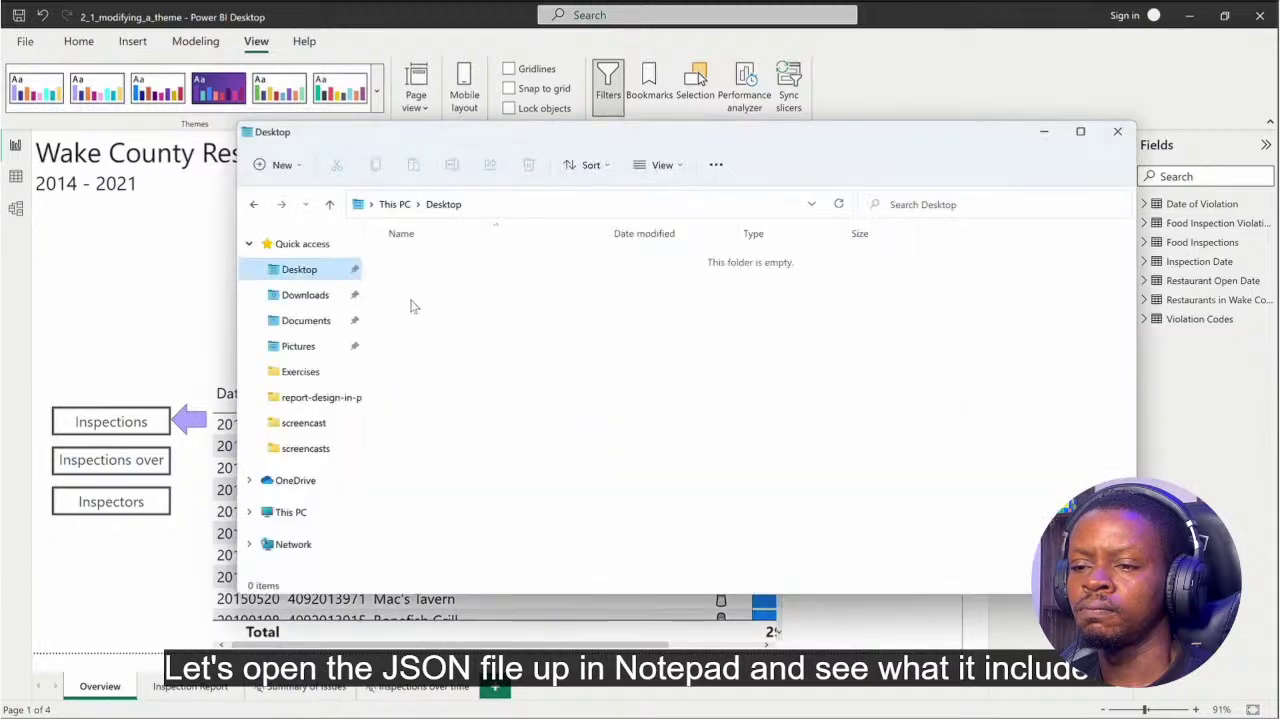
pyautogui.rightClick(420, 256)
pyautogui.moveTo(470, 257)
pyautogui.click(680, 280)
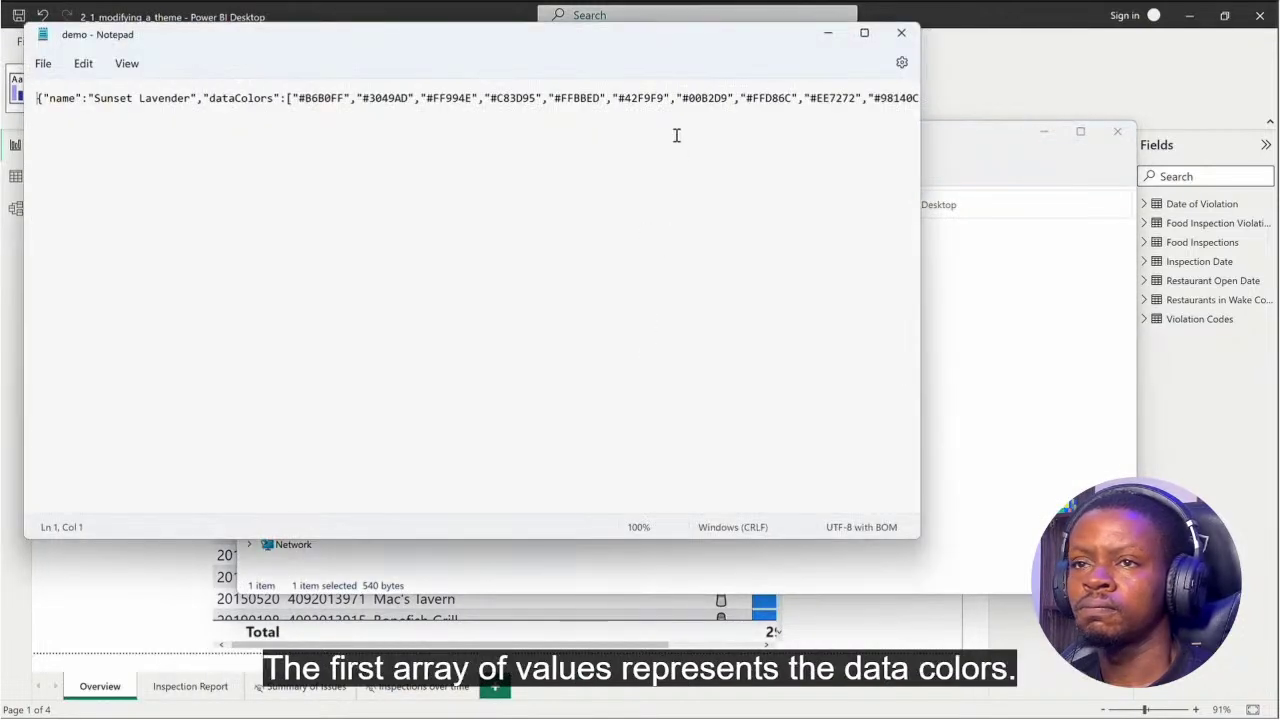
# Trim the dataColors array to its first eight colors by removing every color after #FFD86C
pyautogui.hscroll(1, 689, 106)
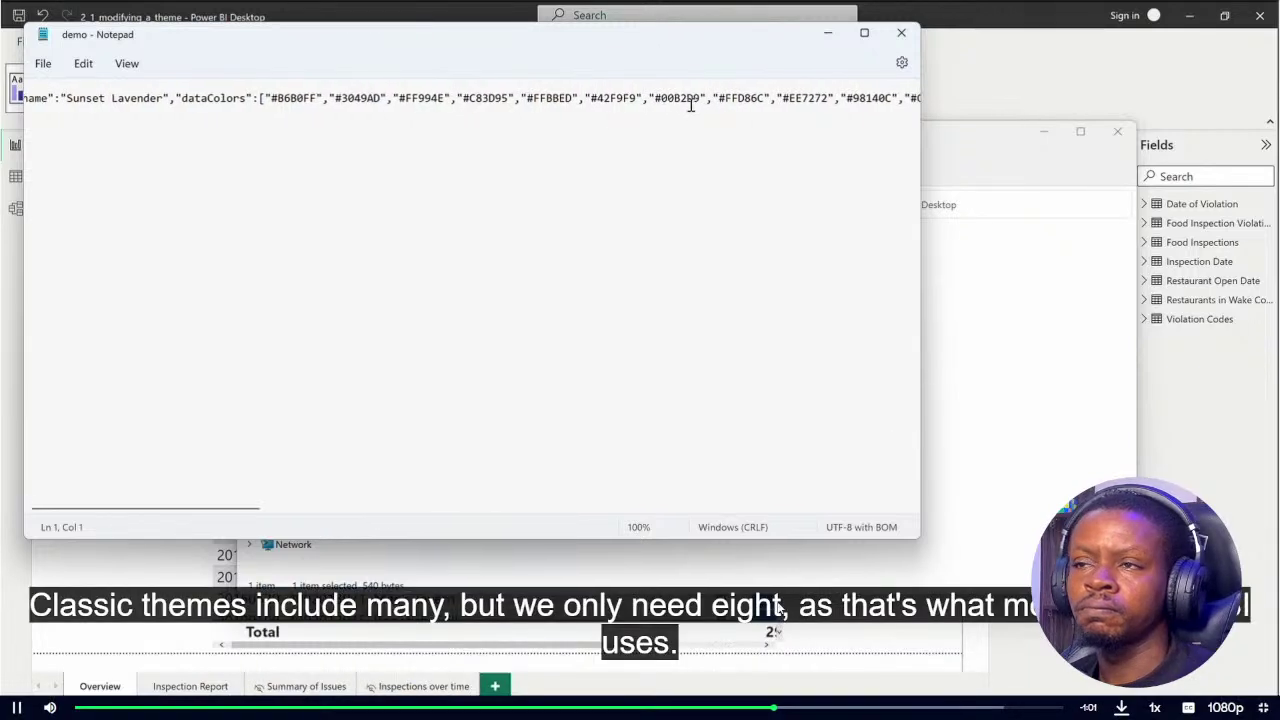
pyautogui.hscroll(15, 689, 106)
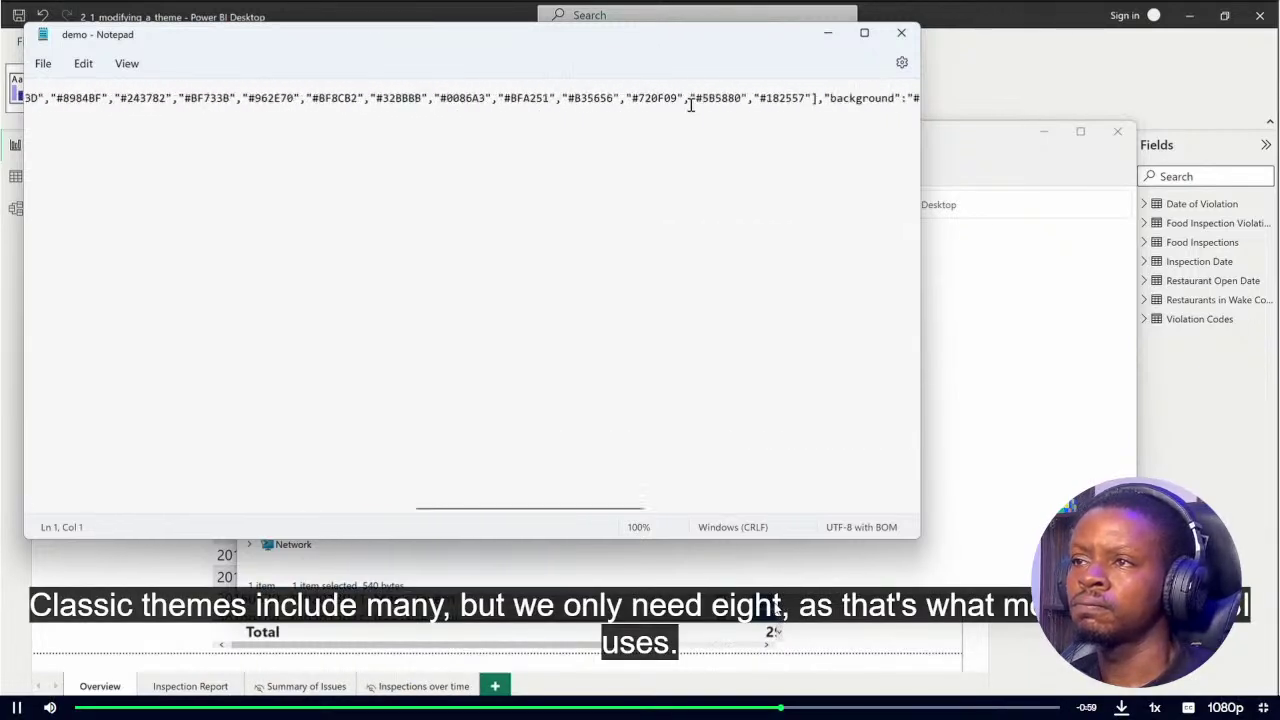
pyautogui.hscroll(-15, 689, 106)
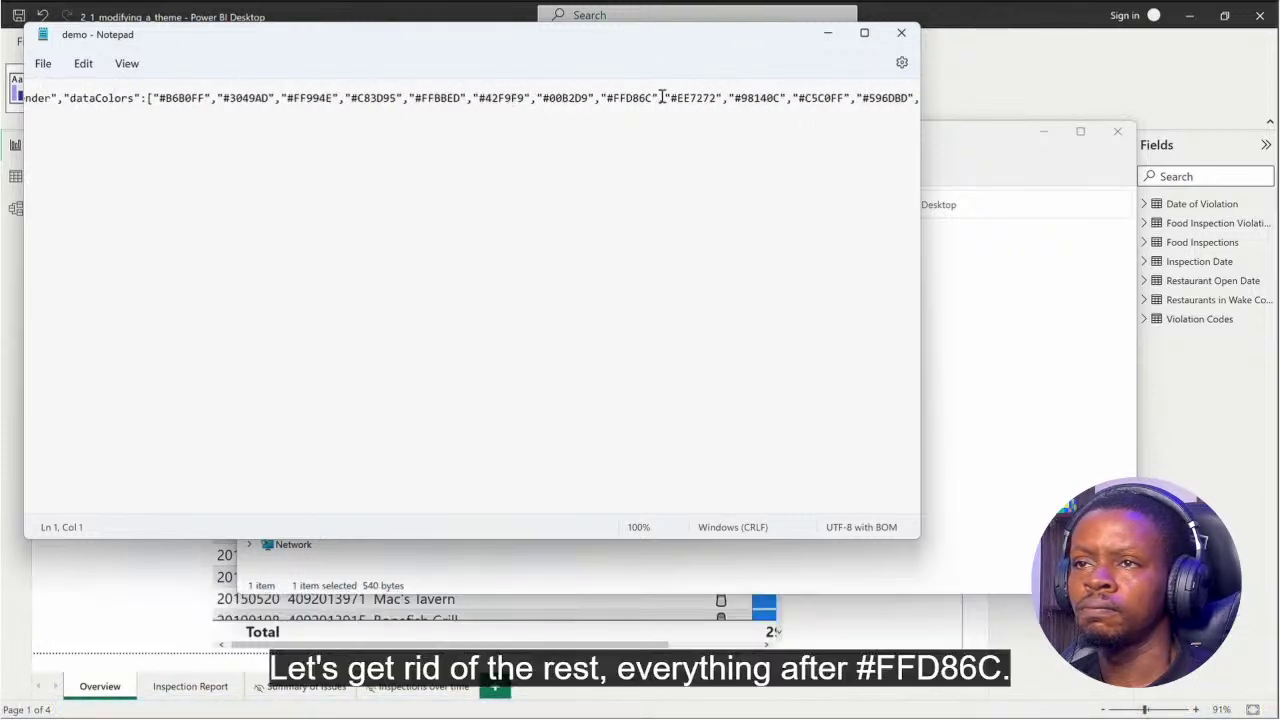
pyautogui.moveTo(659, 98); pyautogui.dragTo(790, 100)
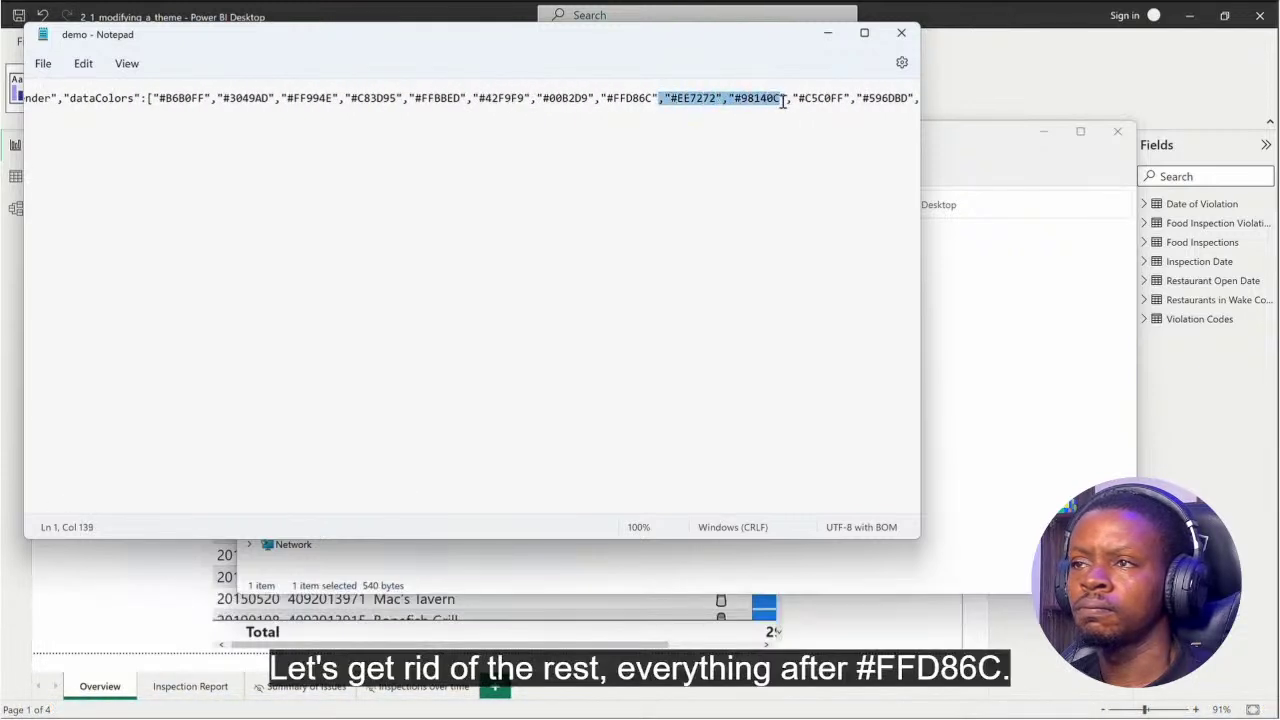
pyautogui.hscroll(10, 790, 100)
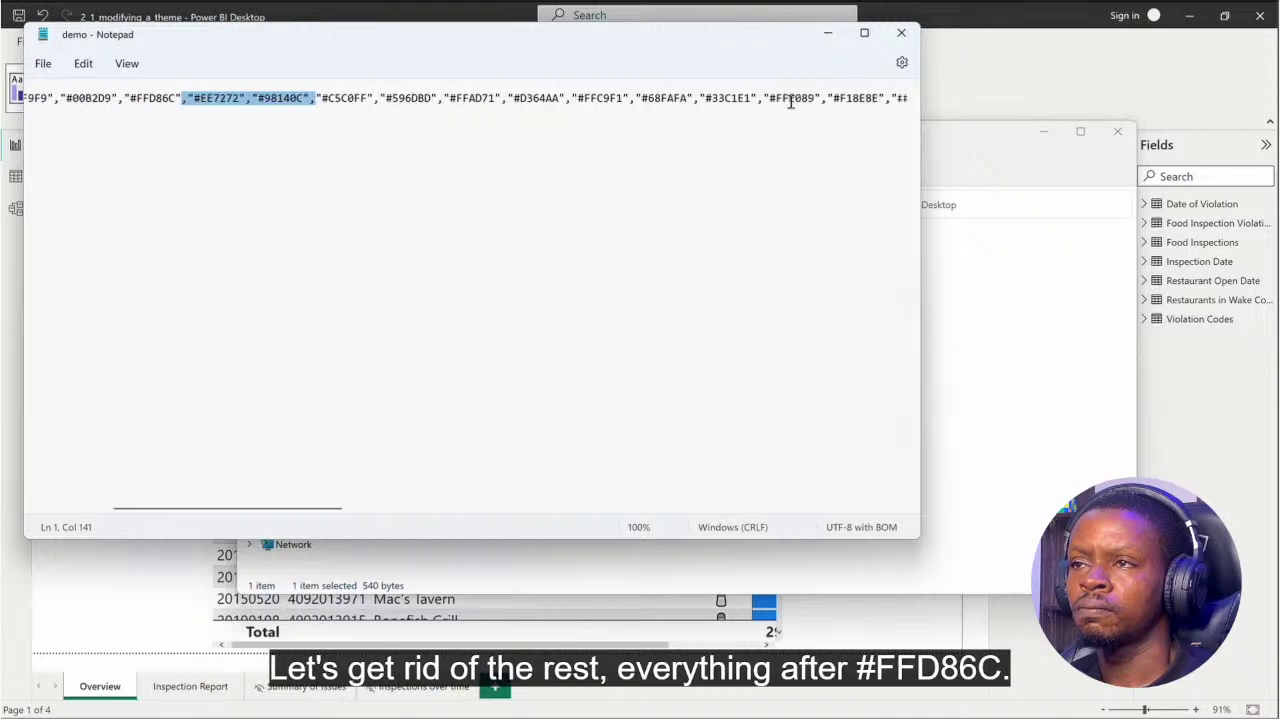
pyautogui.hscroll(3, 790, 100)
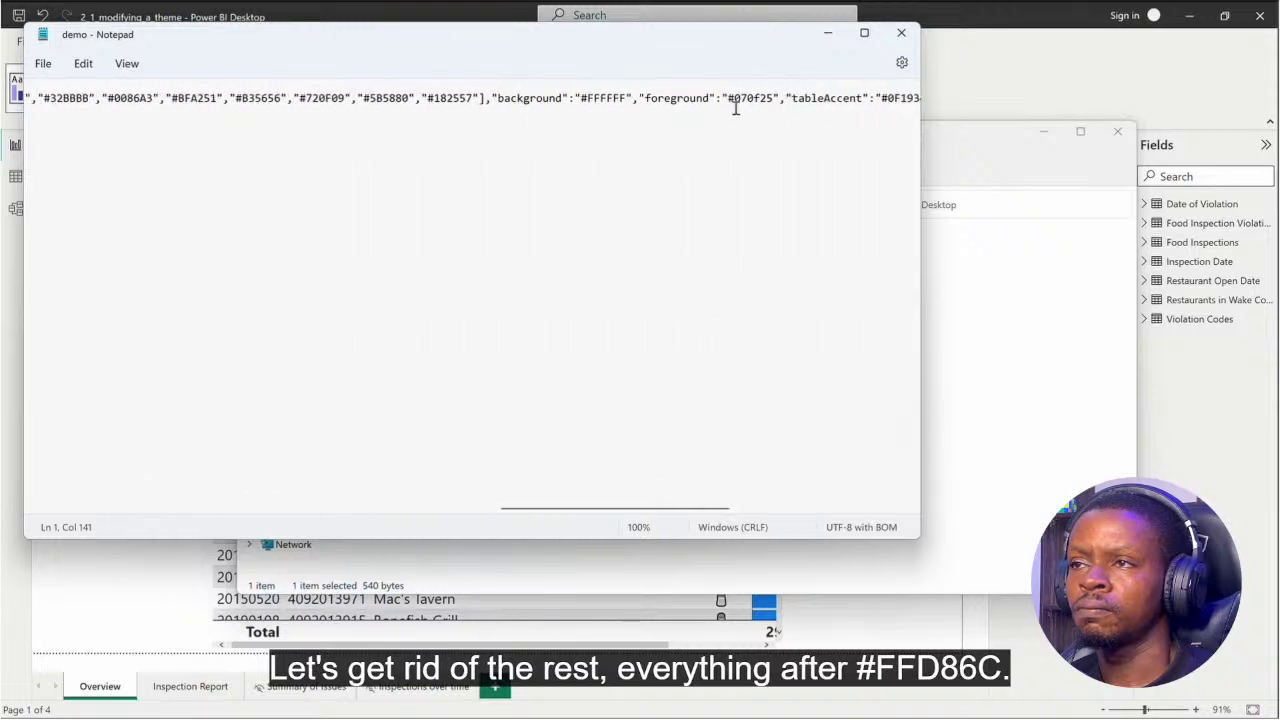
pyautogui.keyDown('shift'); pyautogui.click(480, 98); pyautogui.keyUp('shift')
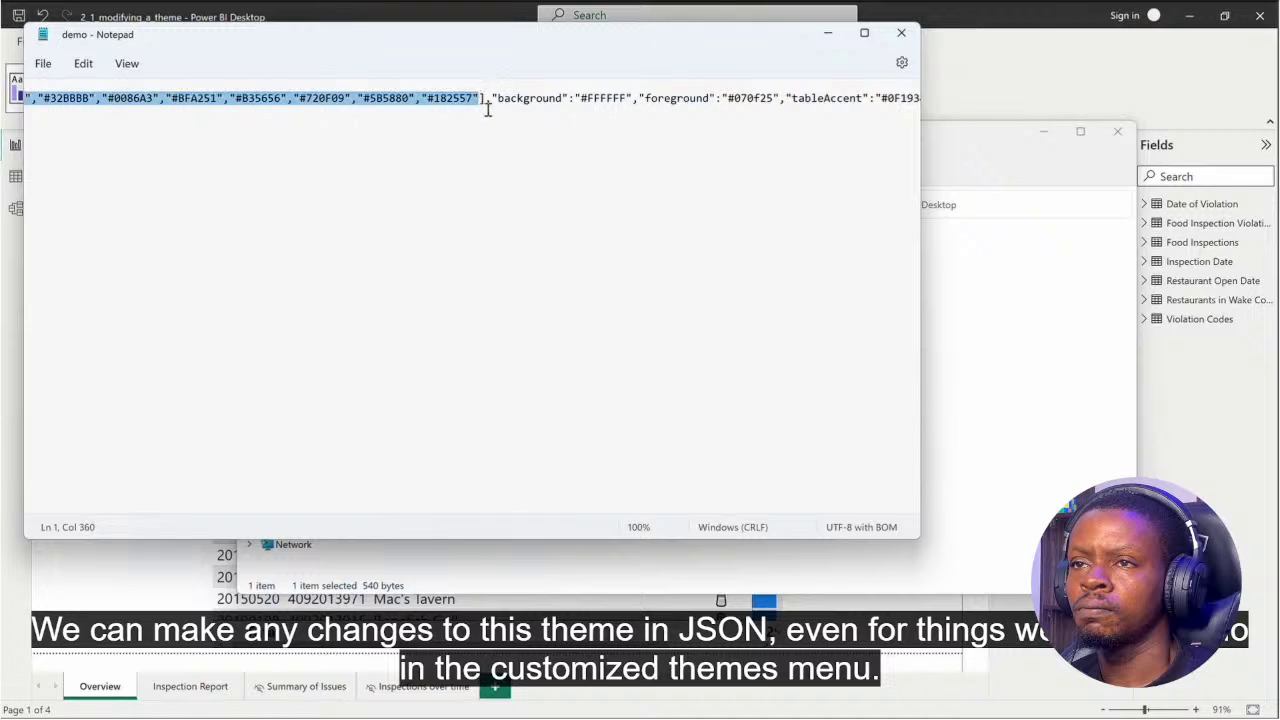
pyautogui.write('"#B6B0FF","#3049AD","#FF994E","#C83D95","#FFBBED","#42F9F9","#00B2D9","#FFD86C"')
# Rename the theme in the JSON file to Demo Theme
pyautogui.hscroll(-12, 488, 110)
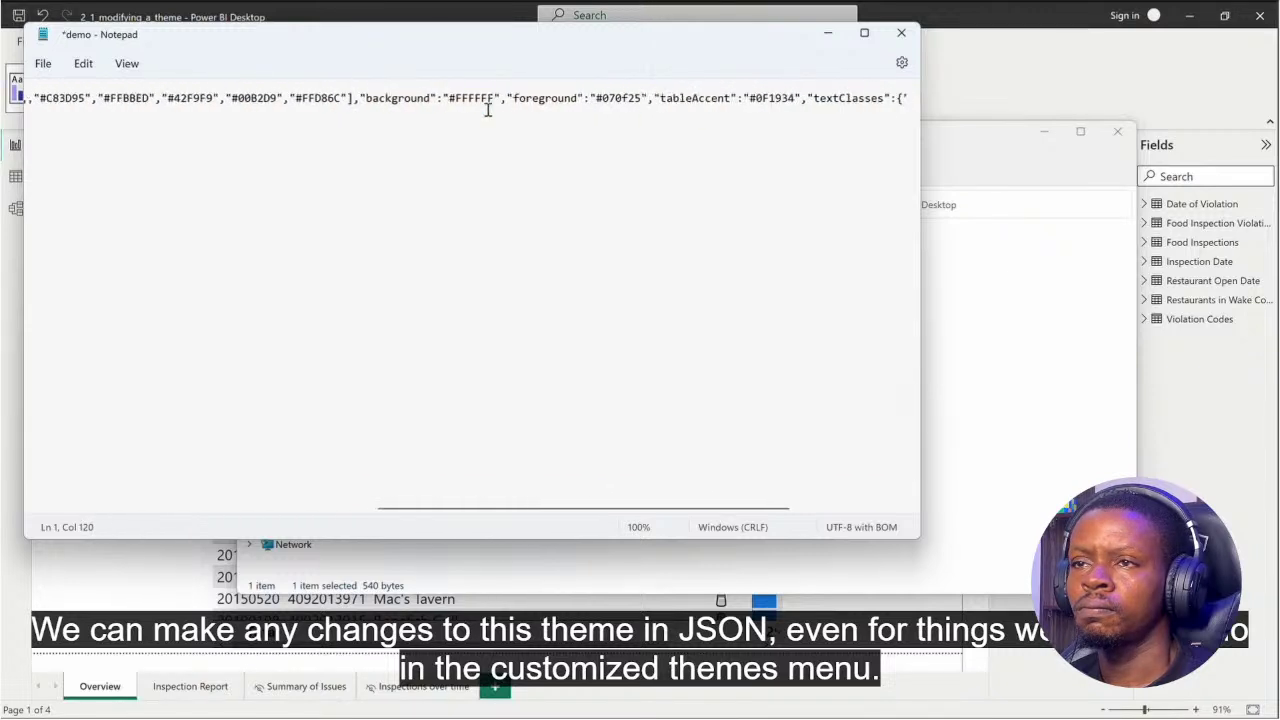
pyautogui.hscroll(-3, 488, 110)
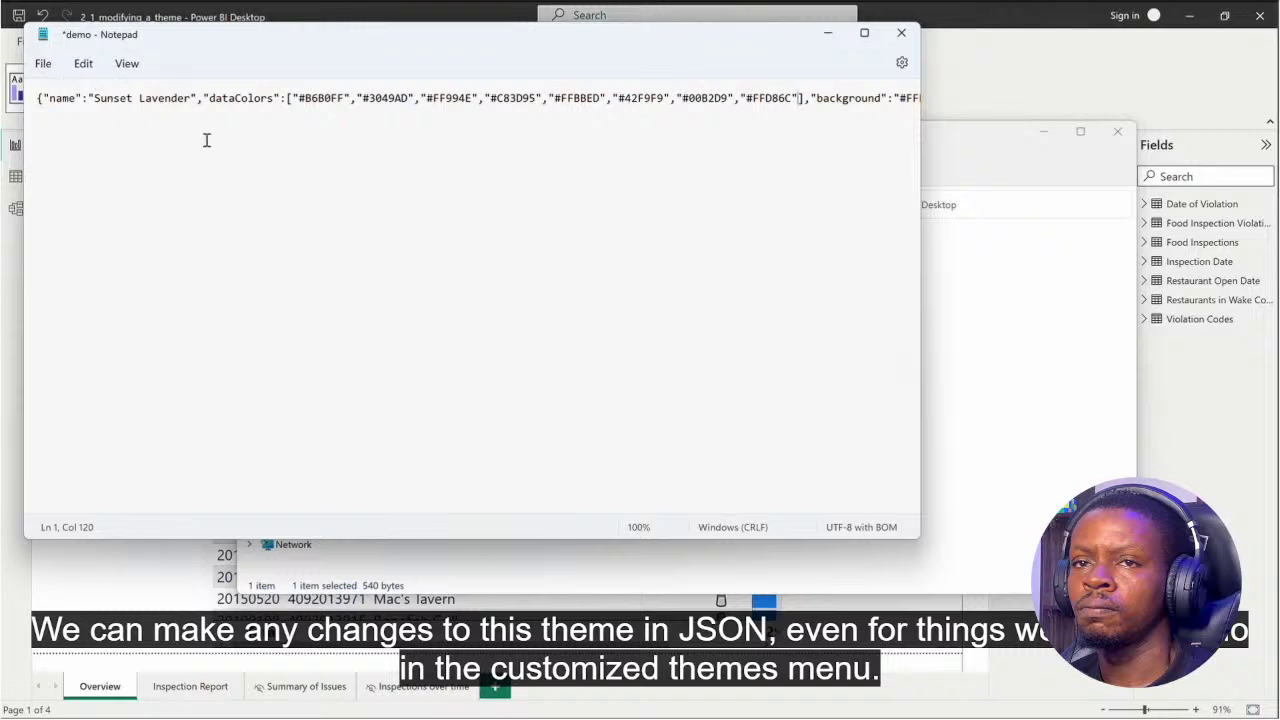
pyautogui.moveTo(193, 98); pyautogui.dragTo(94, 98)
pyautogui.write('Demo')
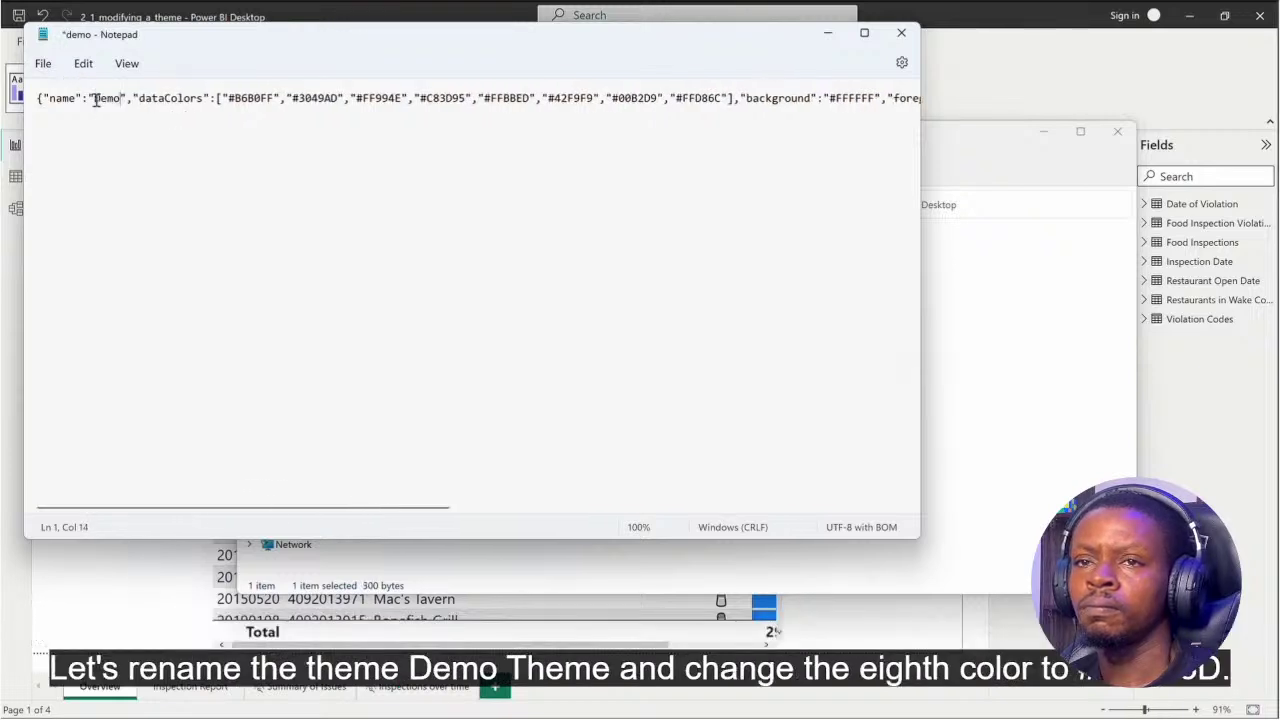
pyautogui.write(' Theme')
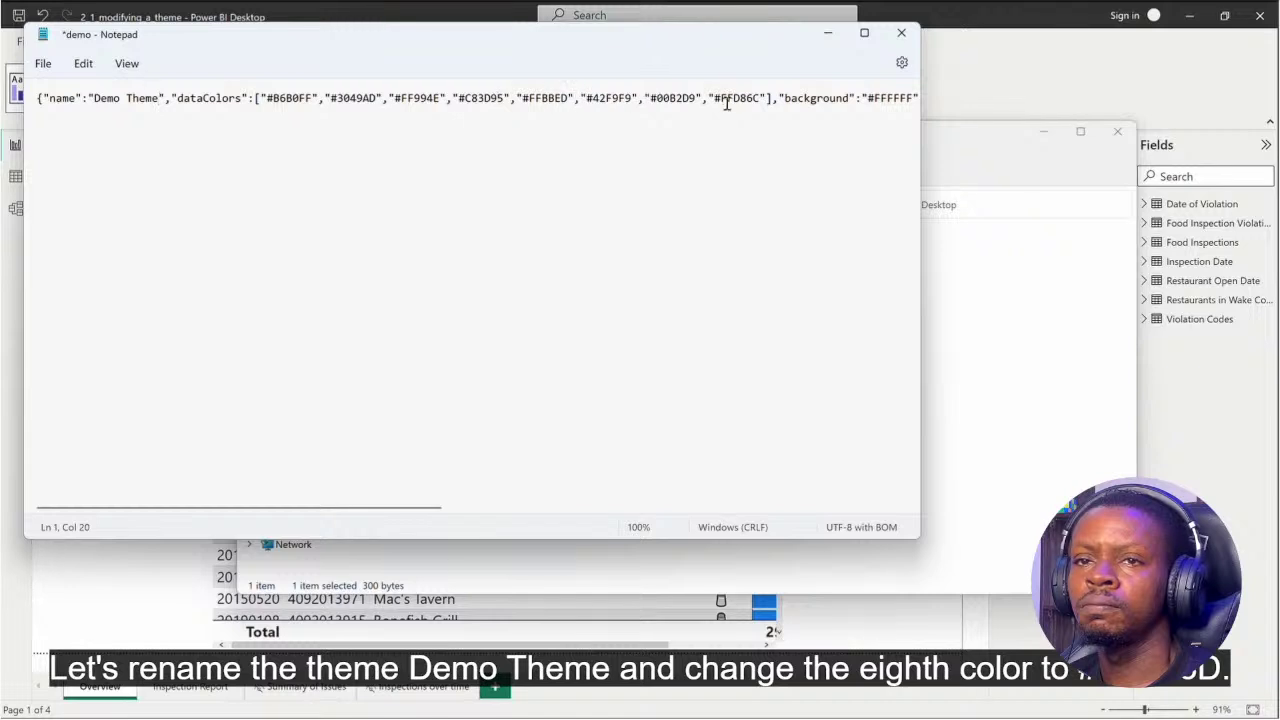
# Change the eighth data color to #e3e03d and save the JSON file
pyautogui.doubleClick(733, 99)
pyautogui.write('e3e03d')
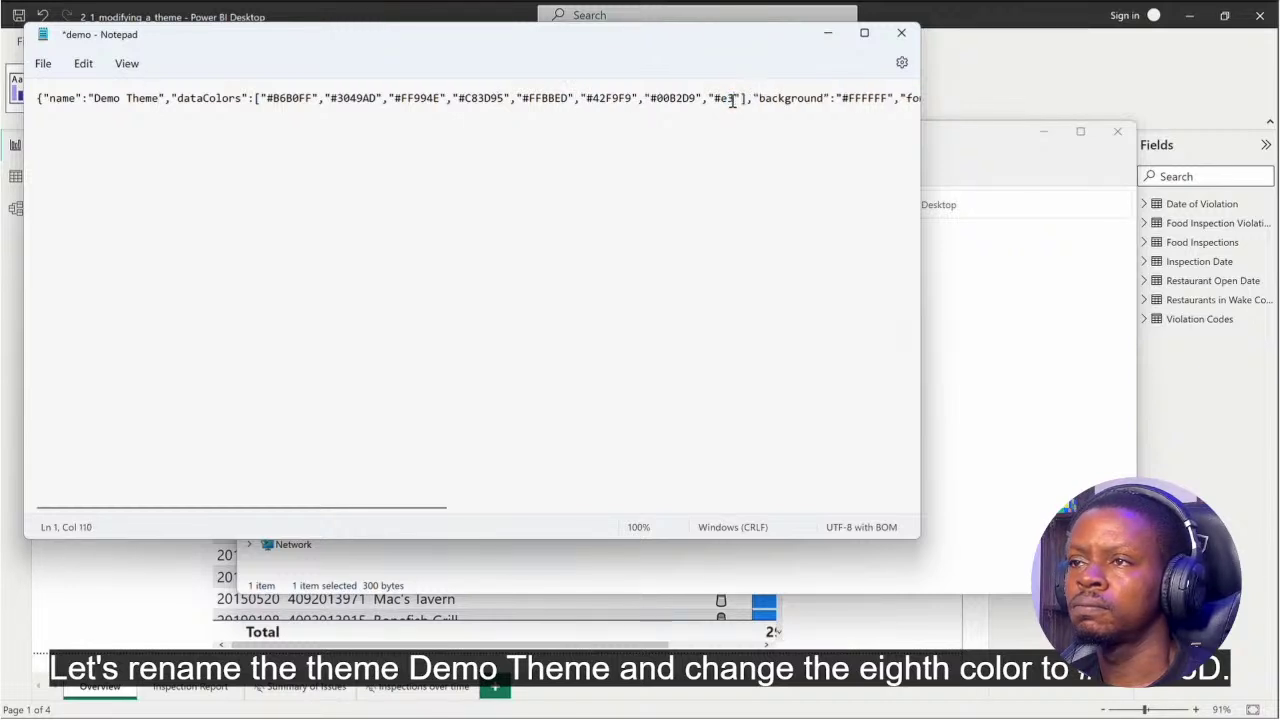
pyautogui.hotkey('ctrl', 's')
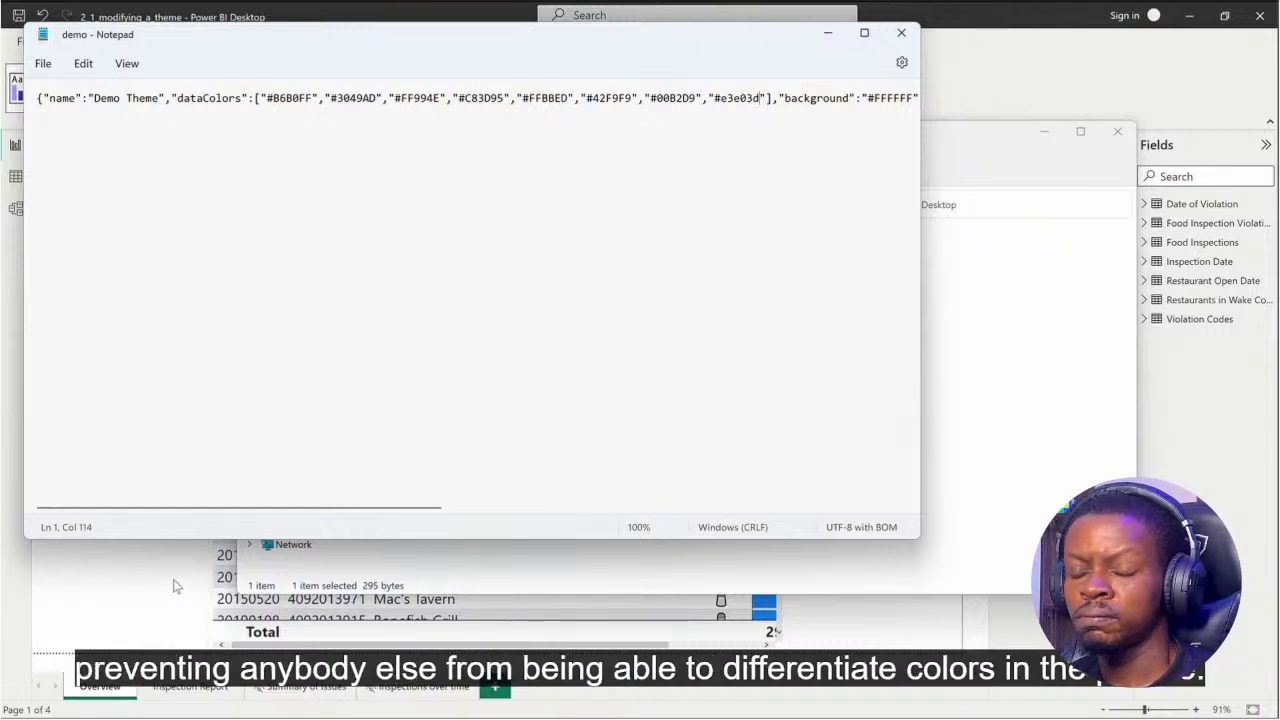
# Switch back to Power BI Desktop and import the edited demo theme file into the report
pyautogui.click(173, 586)
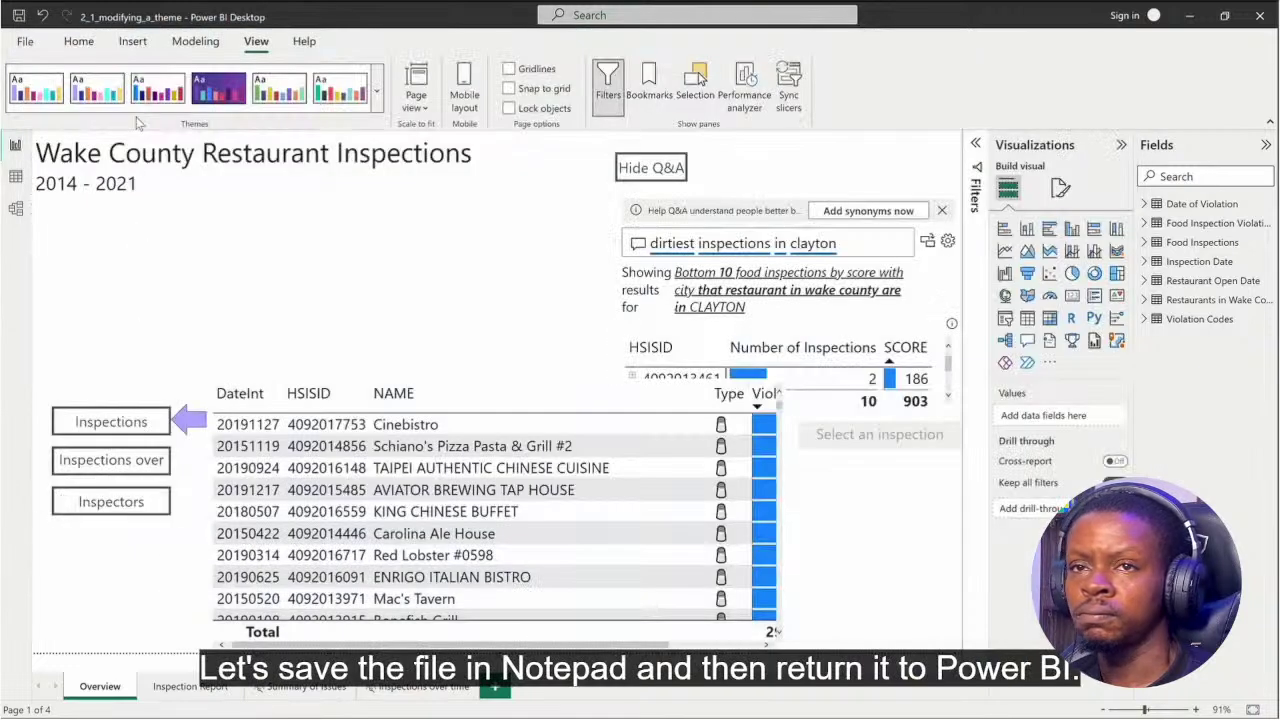
pyautogui.click(376, 92)
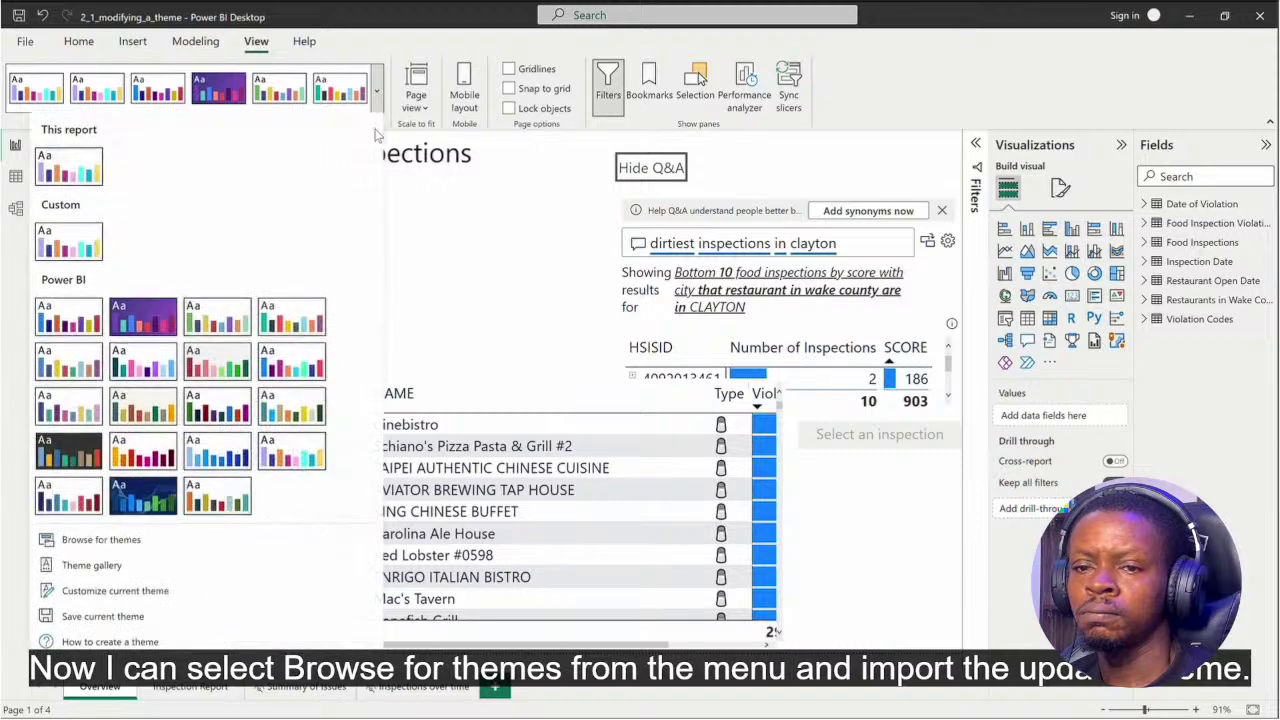
pyautogui.click(208, 542)
pyautogui.doubleClick(250, 122)
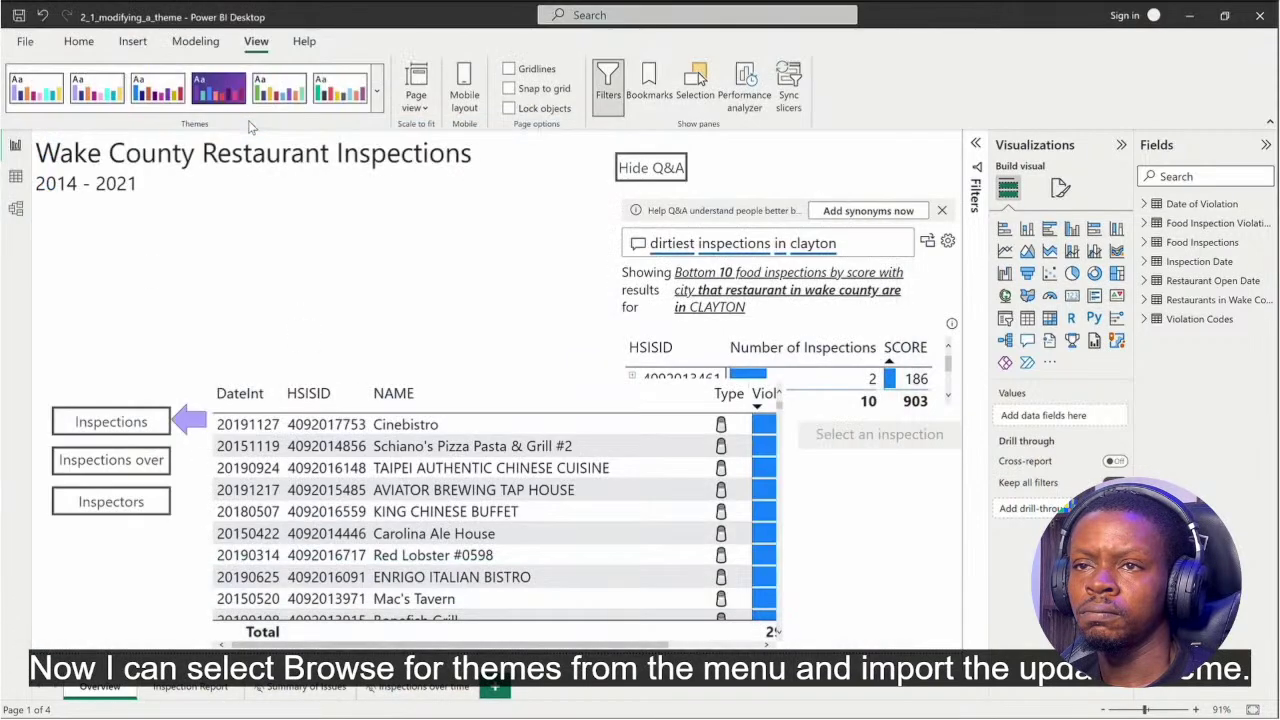
pyautogui.click(773, 378)
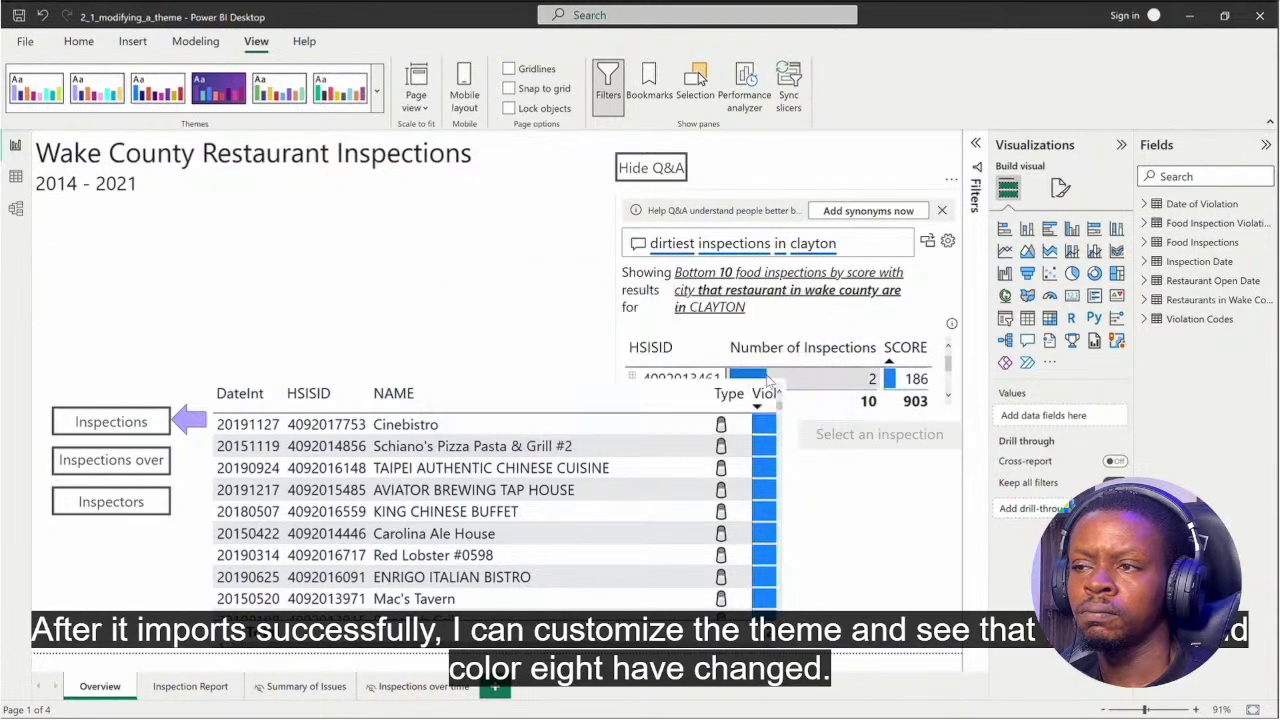
# Open the customization settings of the current theme to check its name and eighth color
pyautogui.click(425, 209)
pyautogui.click(376, 90)
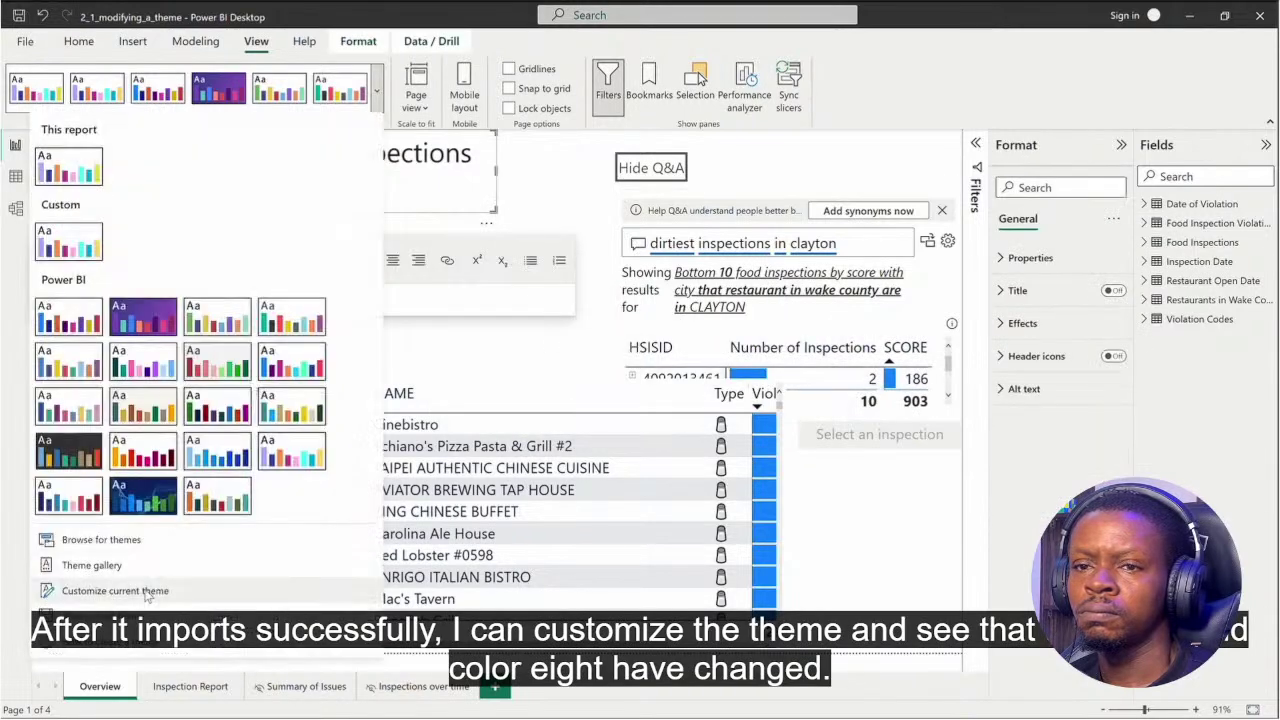
pyautogui.click(150, 587)
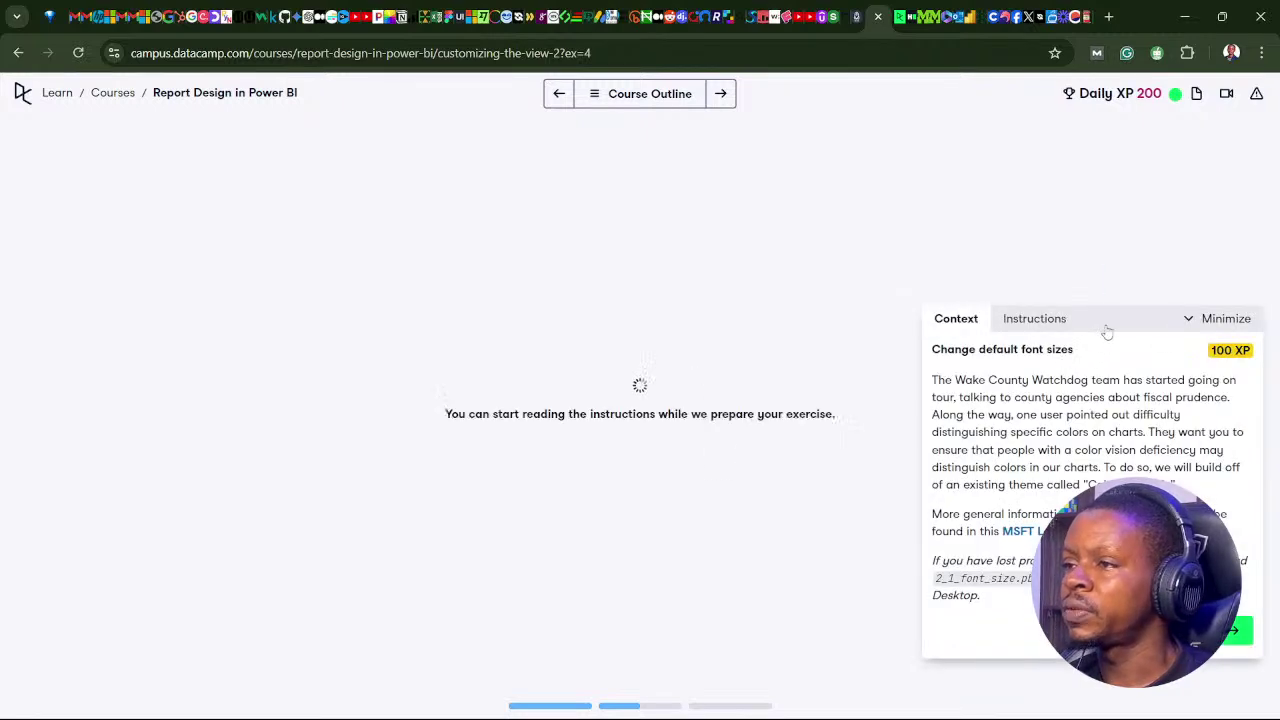
# Move the exercise panel clear of the page edge and read the Change default font sizes context and first instruction
pyautogui.moveTo(1107, 331); pyautogui.dragTo(587, 264)
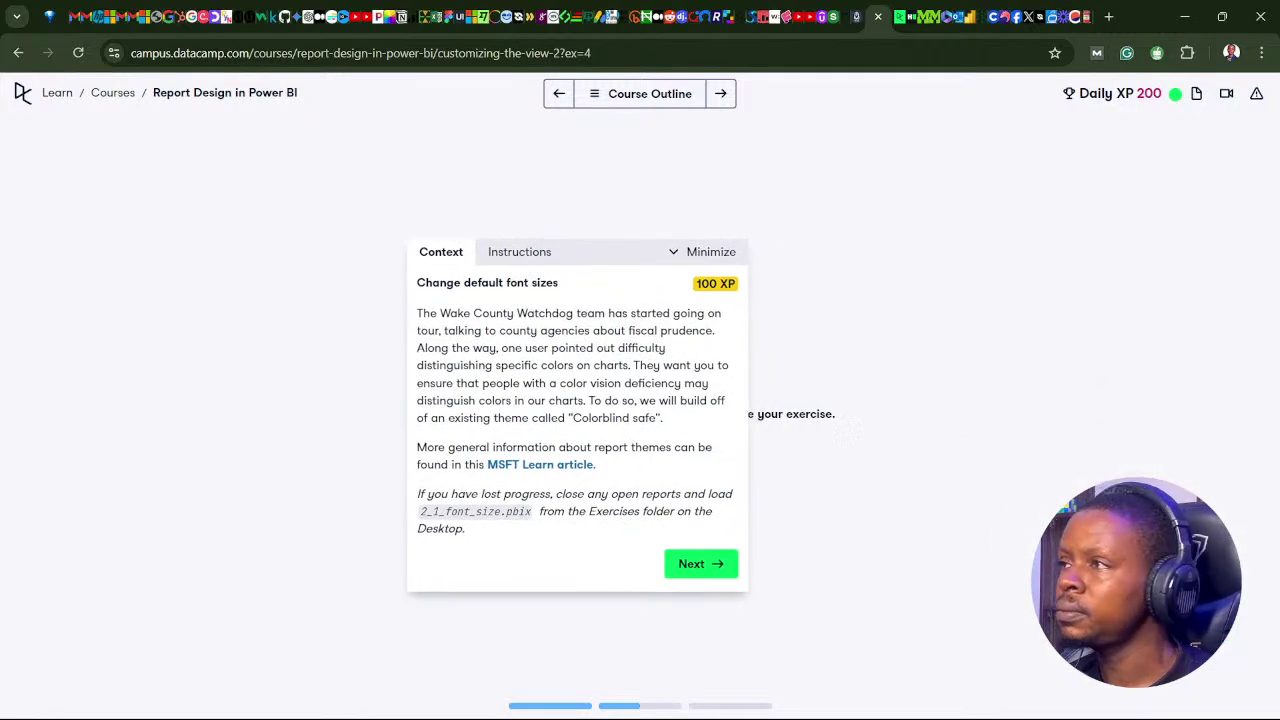
pyautogui.hotkey('alt', 'Tab')
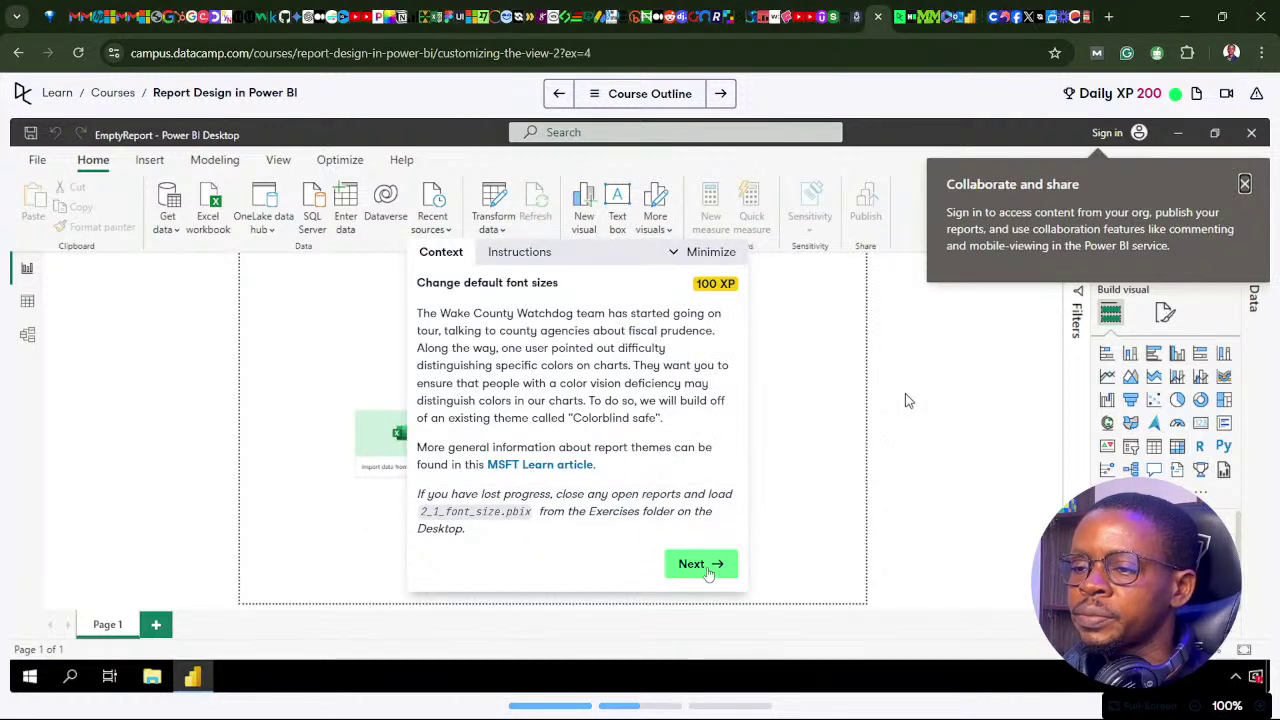
pyautogui.click(705, 566)
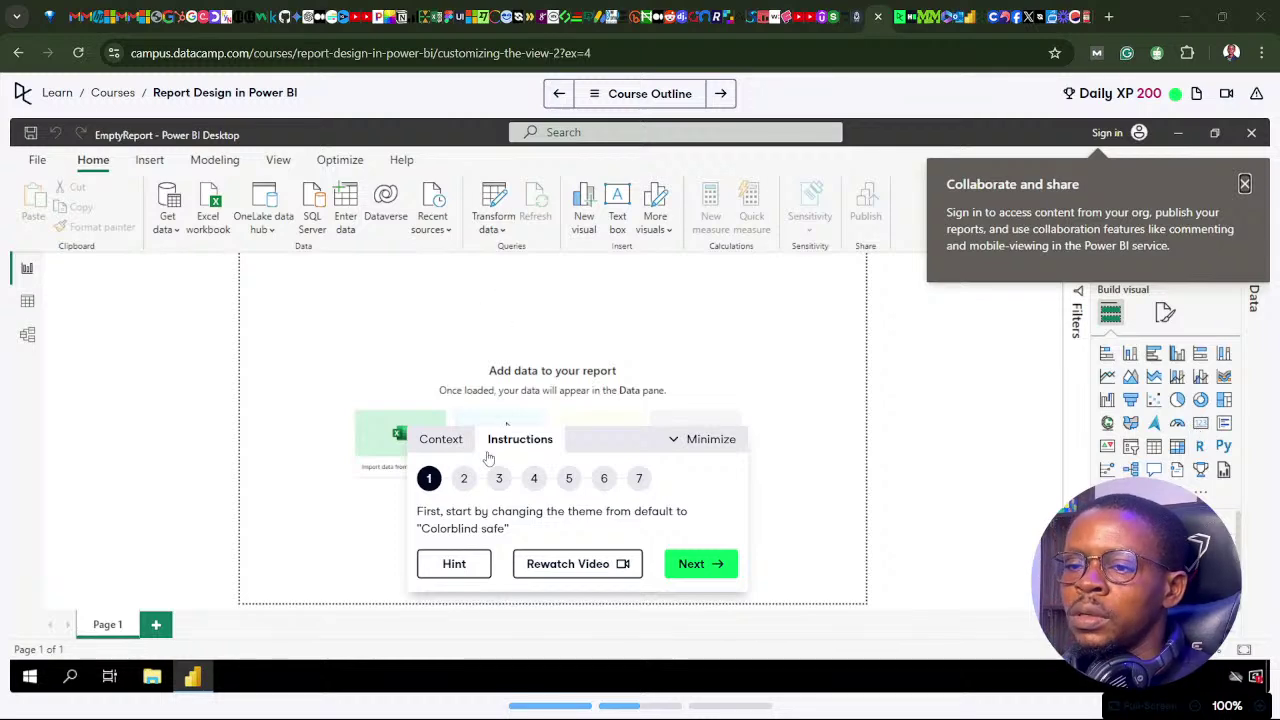
pyautogui.click(450, 441)
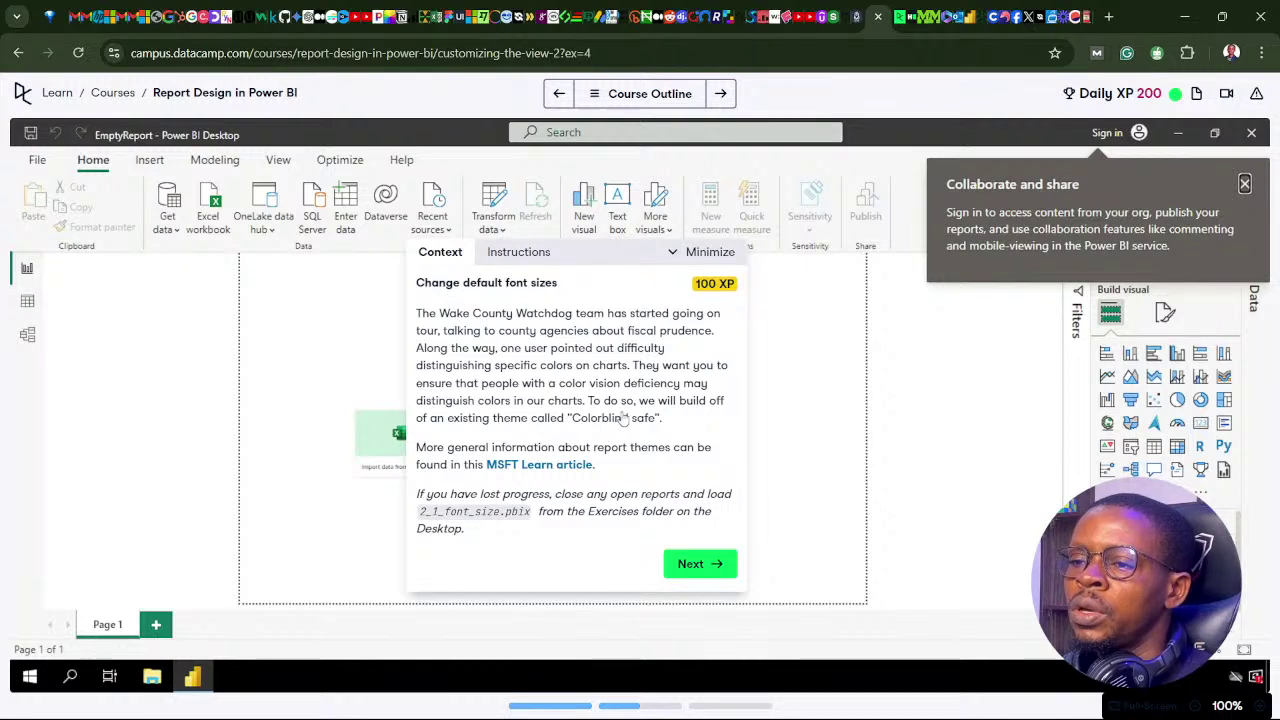
pyautogui.click(682, 566)
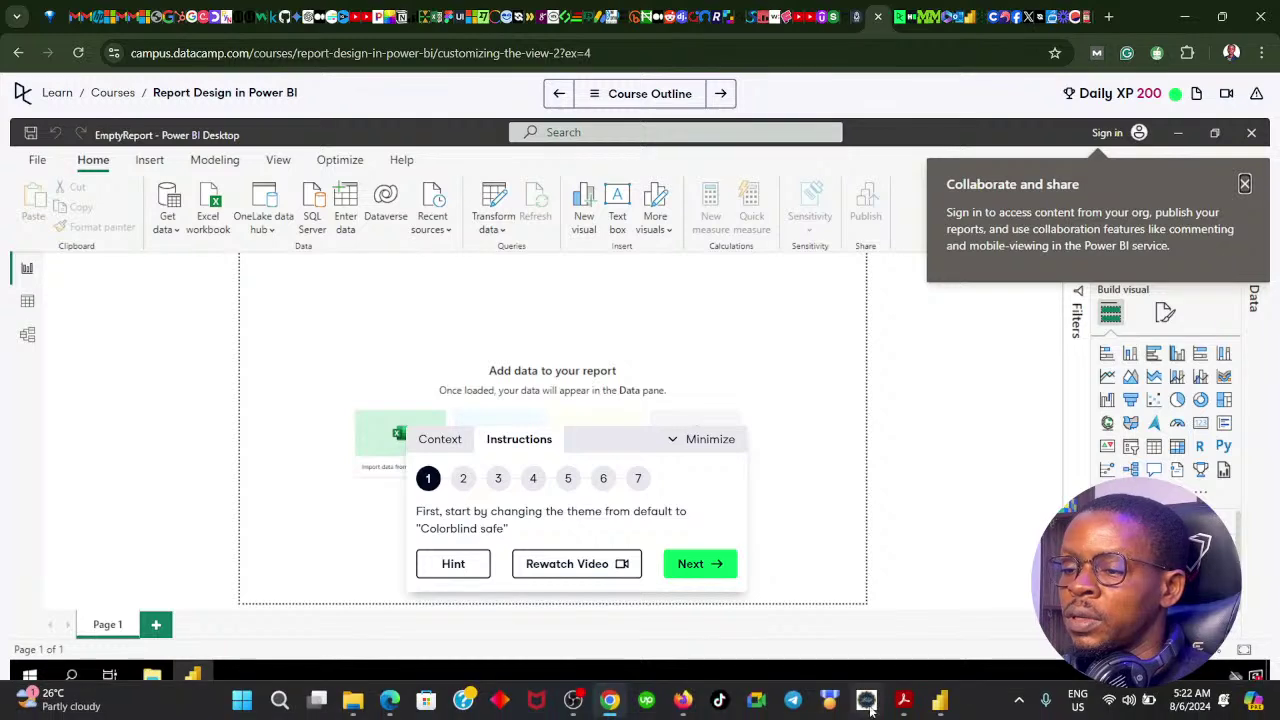
# Switch to the 2_1_font_size report in Power BI Desktop and view its expenditure charts by fund, by expense type and over time
pyautogui.click(941, 705)
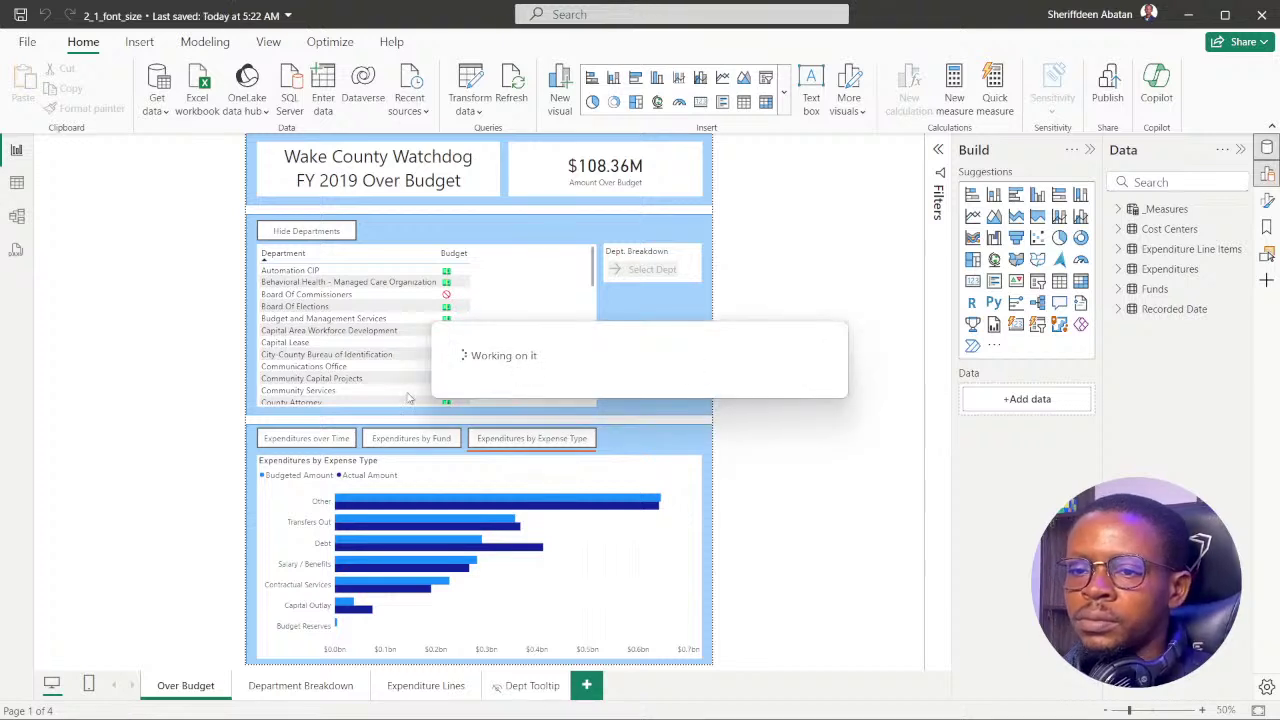
pyautogui.keyDown('ctrl'); pyautogui.click(310, 444); pyautogui.keyUp('ctrl')
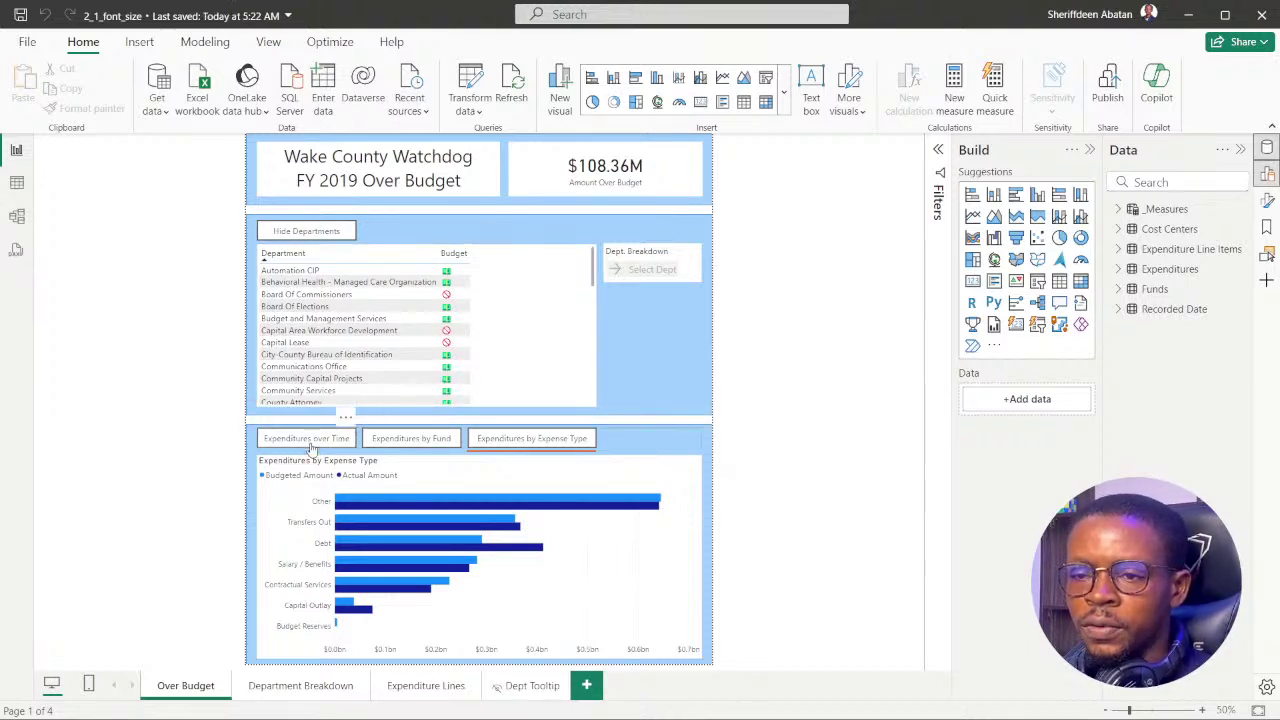
pyautogui.keyDown('ctrl'); pyautogui.click(416, 445); pyautogui.keyUp('ctrl')
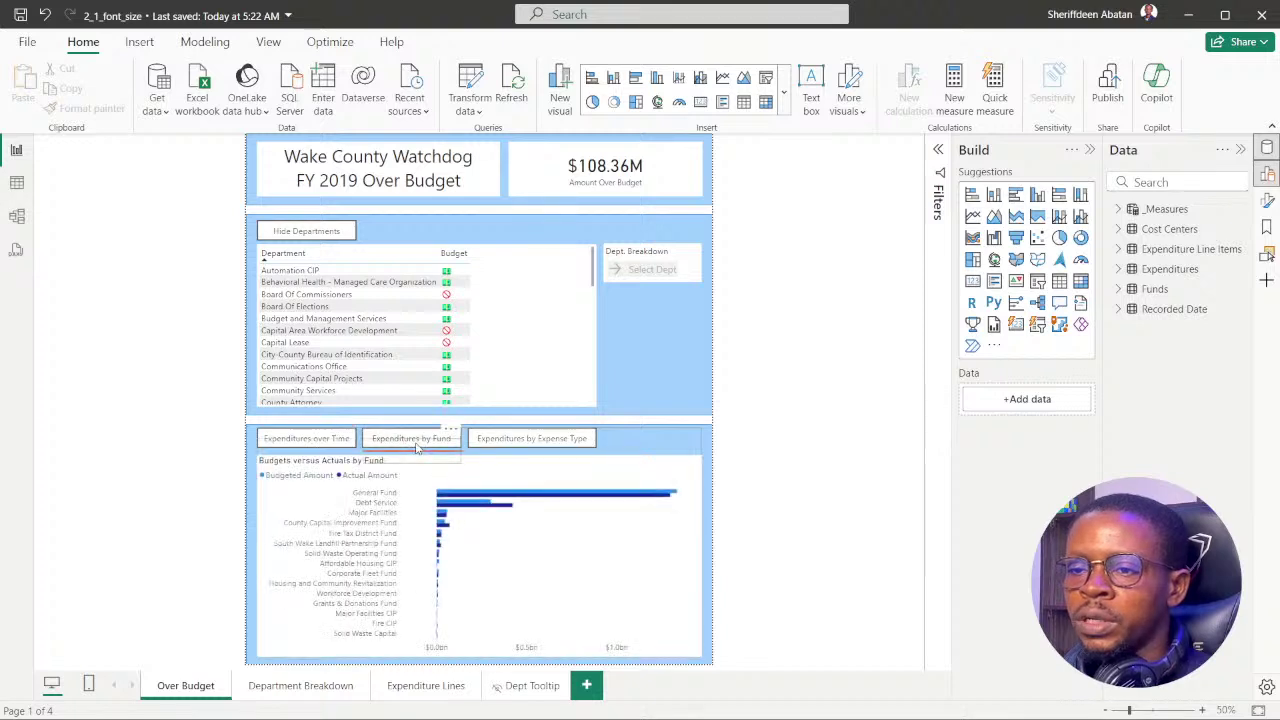
pyautogui.keyDown('ctrl'); pyautogui.click(522, 446); pyautogui.keyUp('ctrl')
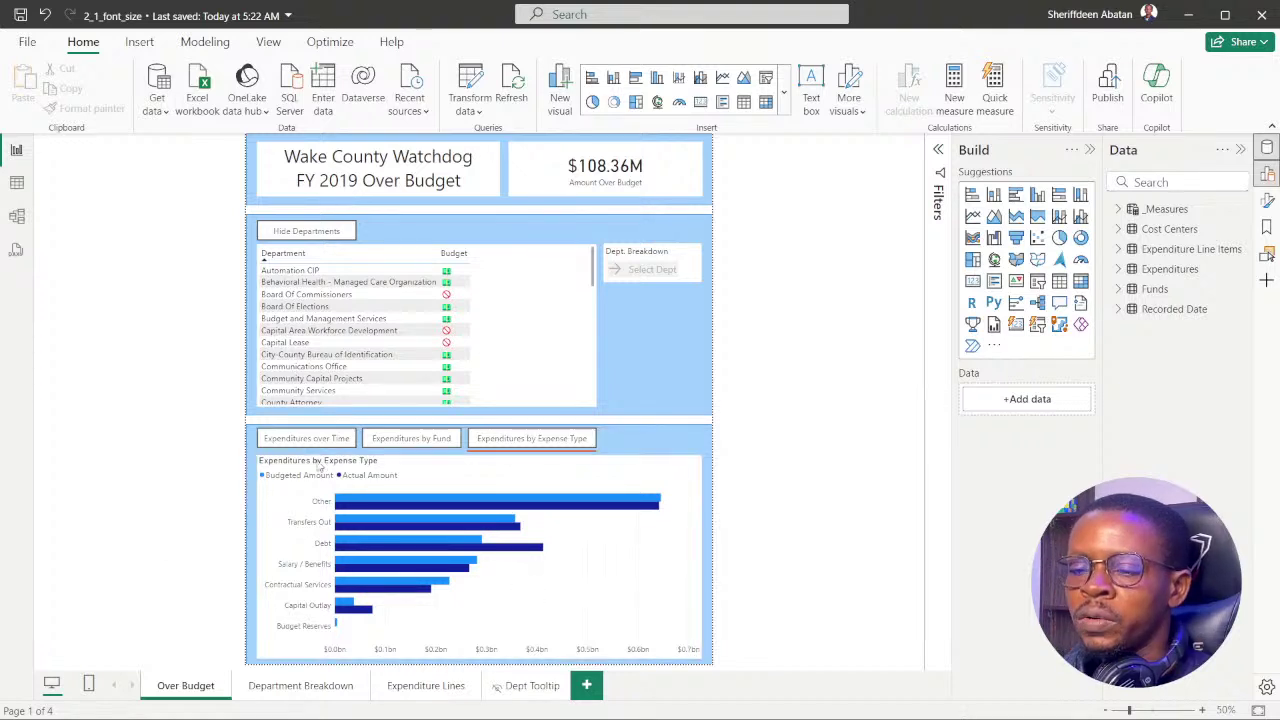
pyautogui.keyDown('ctrl'); pyautogui.click(296, 440); pyautogui.keyUp('ctrl')
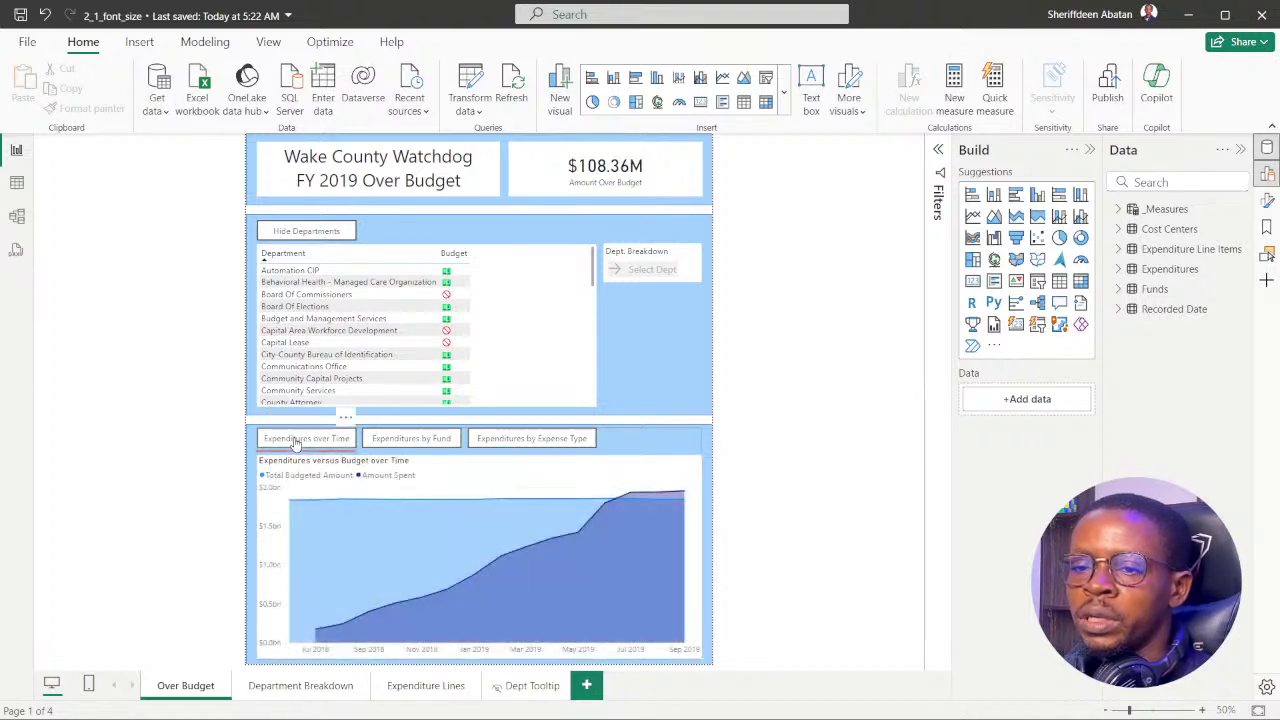
# View the expenditures by fund and by expense type on the Over Budget page, and toggle the departments table off and on
pyautogui.keyDown('ctrl'); pyautogui.click(411, 439); pyautogui.keyUp('ctrl')
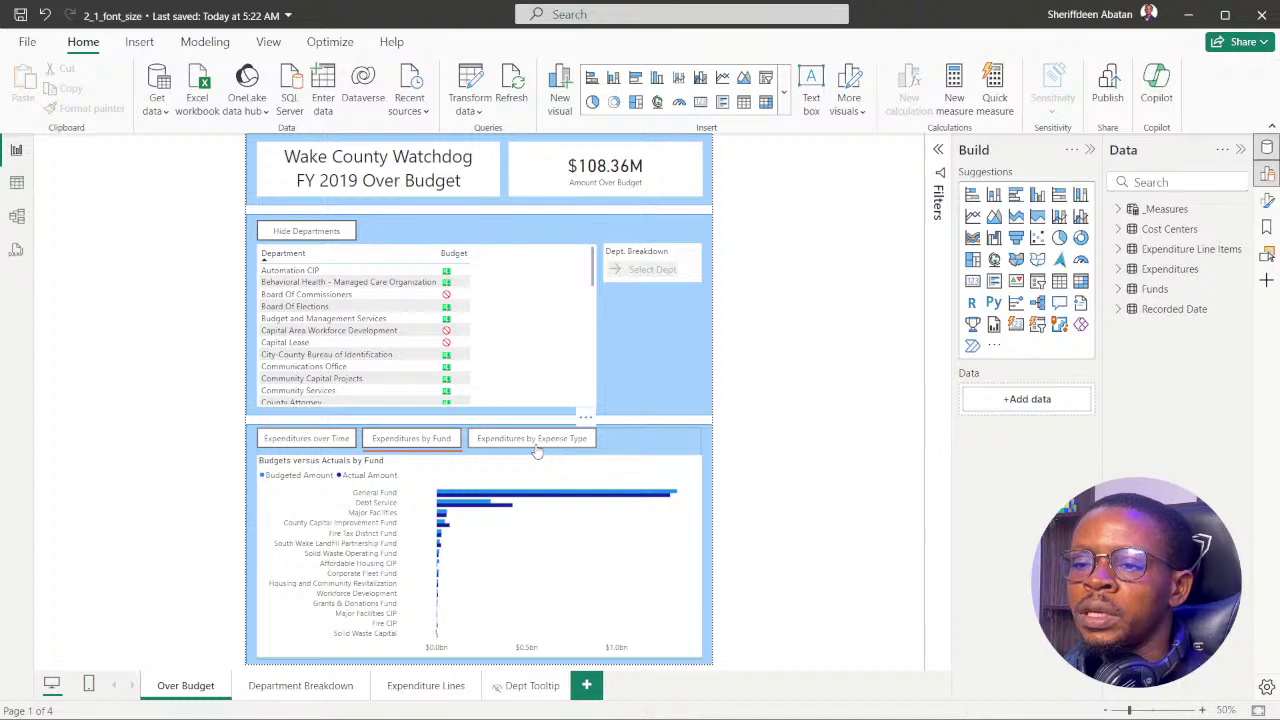
pyautogui.keyDown('ctrl'); pyautogui.click(535, 441); pyautogui.keyUp('ctrl')
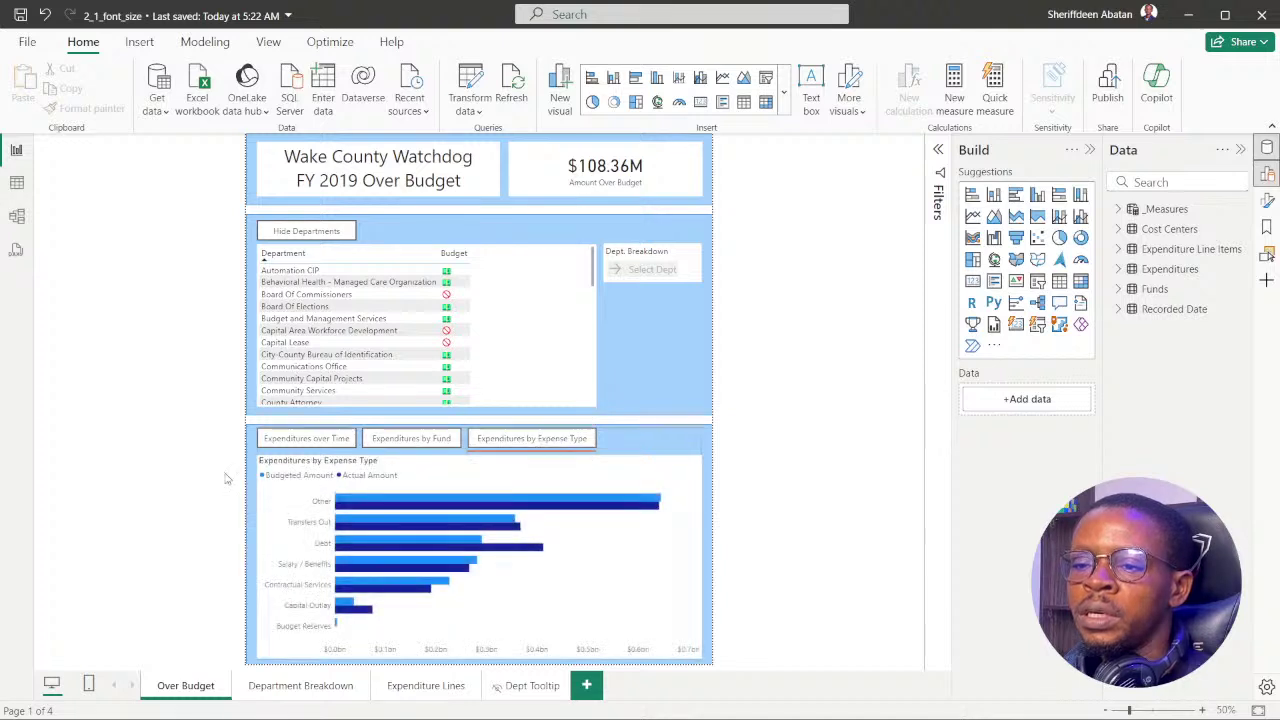
pyautogui.keyDown('ctrl'); pyautogui.click(295, 232); pyautogui.keyUp('ctrl')
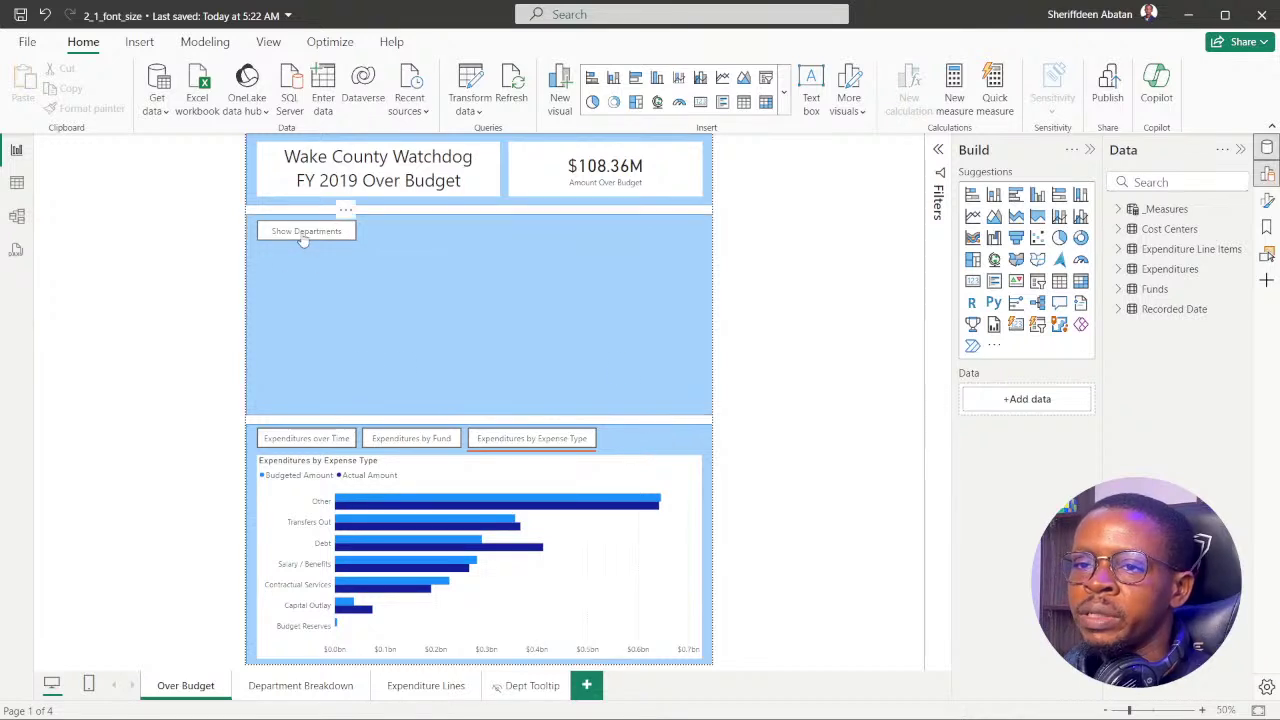
pyautogui.keyDown('ctrl'); pyautogui.click(301, 233); pyautogui.keyUp('ctrl')
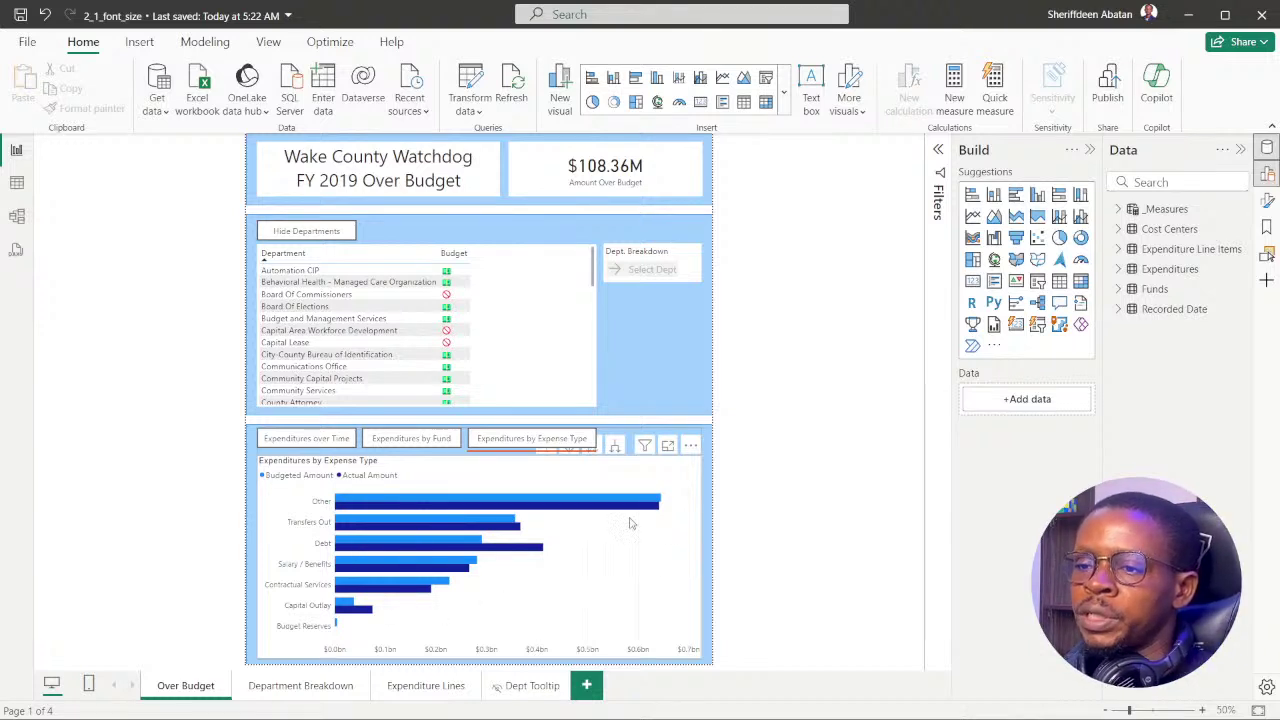
# Drill through from Behavioral Health - Managed Care Organization to the Department Breakdown page and return to Over Budget
pyautogui.rightClick(309, 283)
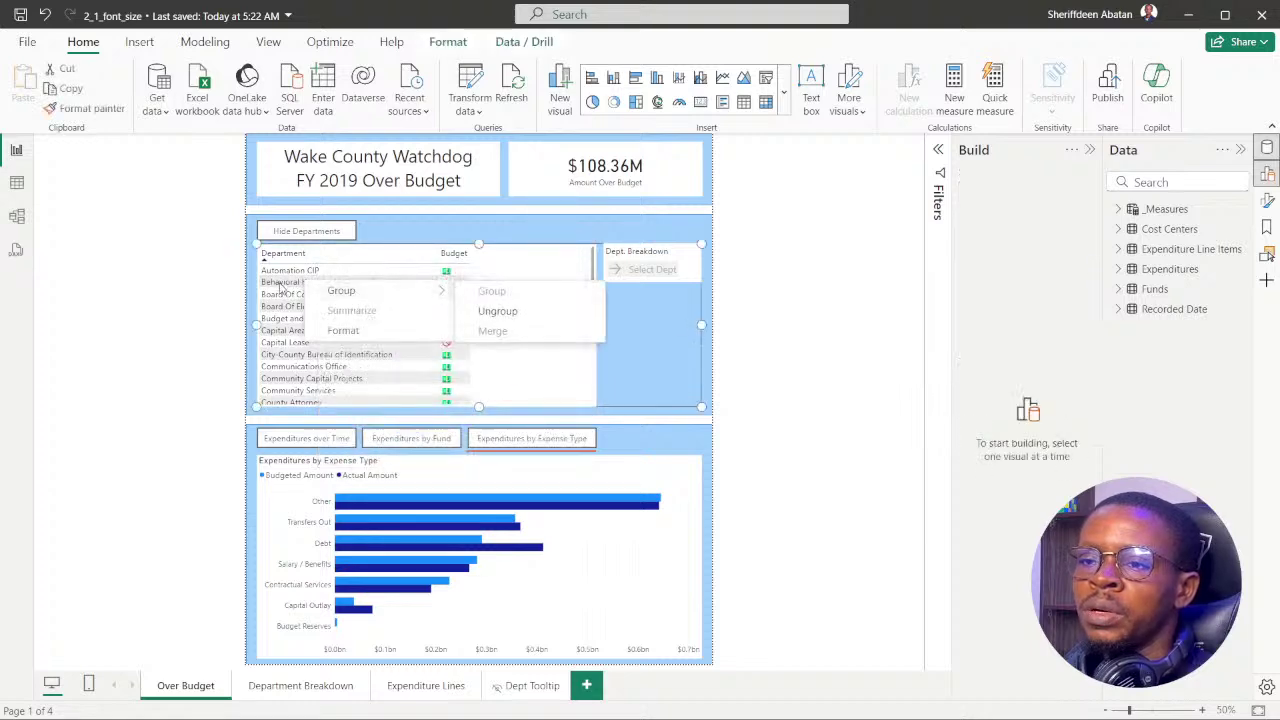
pyautogui.click(283, 283)
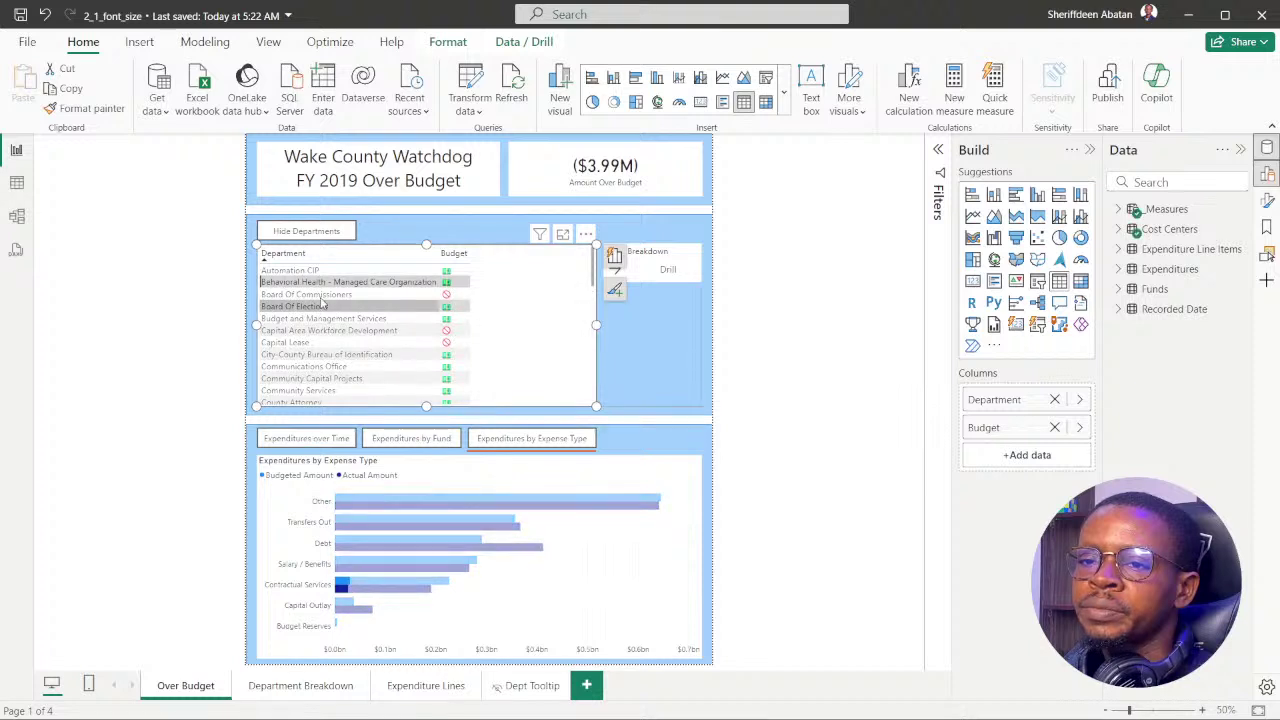
pyautogui.moveTo(318, 288)
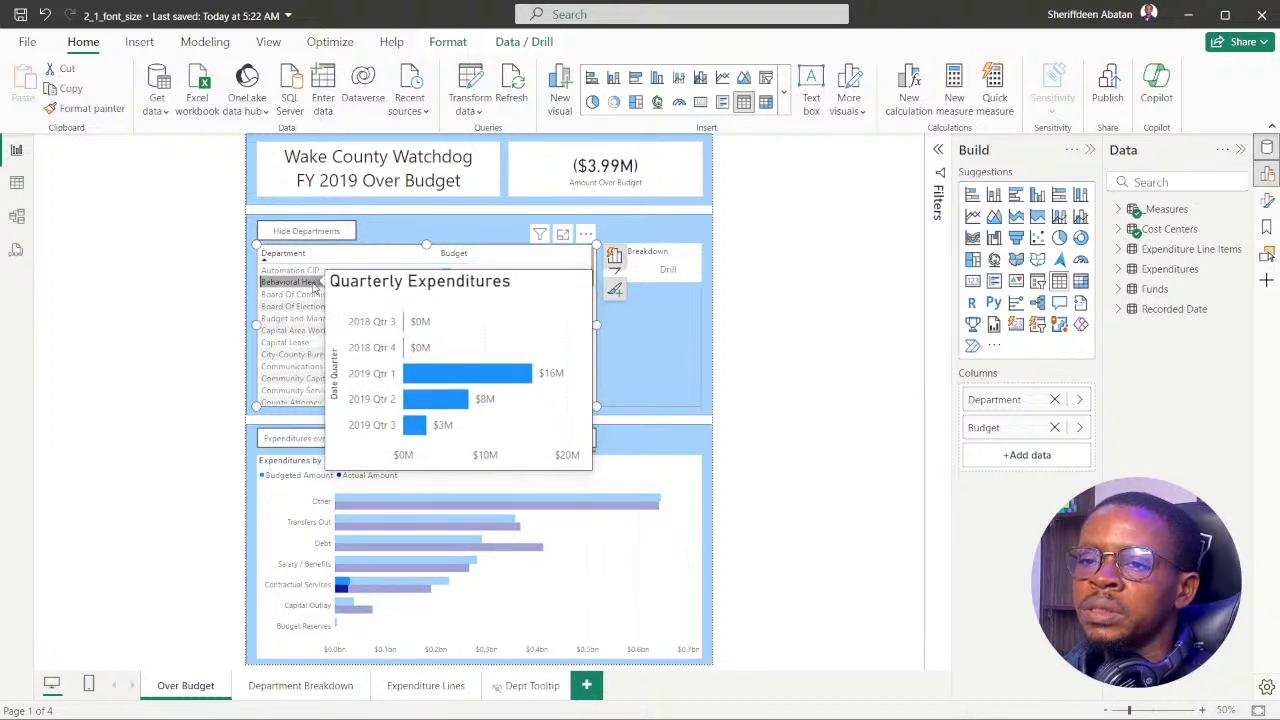
pyautogui.rightClick(313, 285)
pyautogui.moveTo(421, 374)
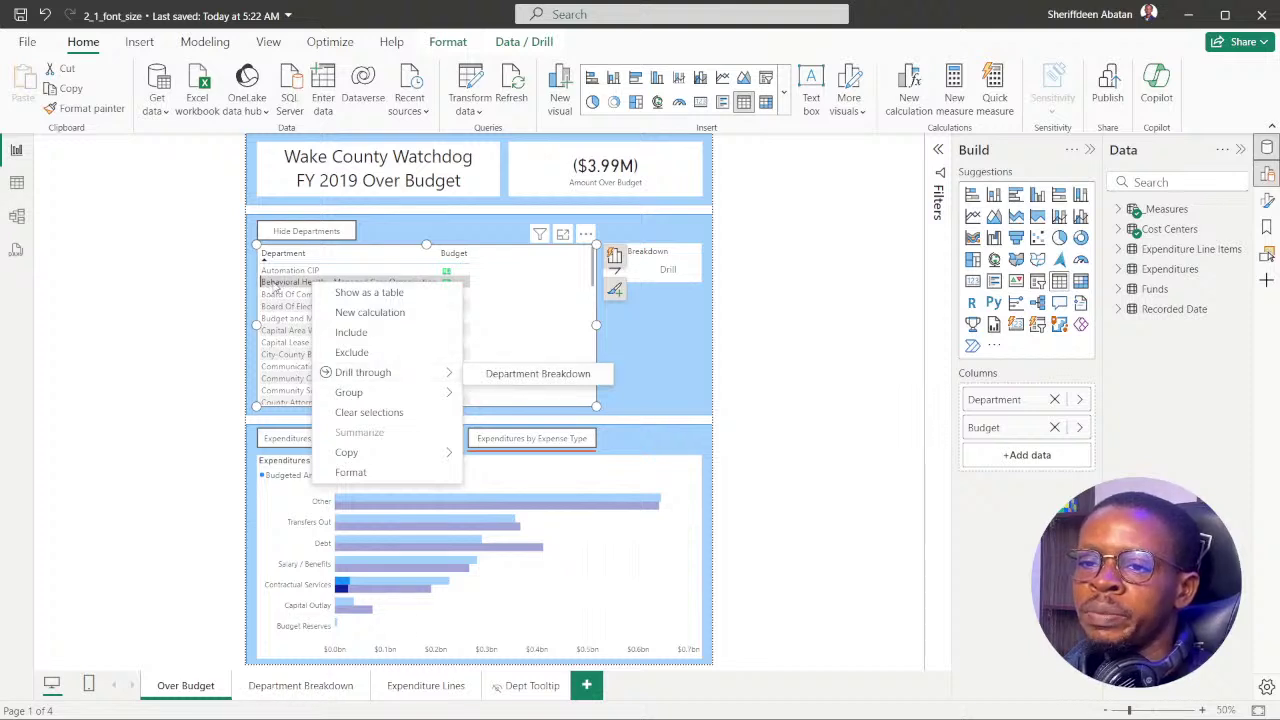
pyautogui.click(535, 376)
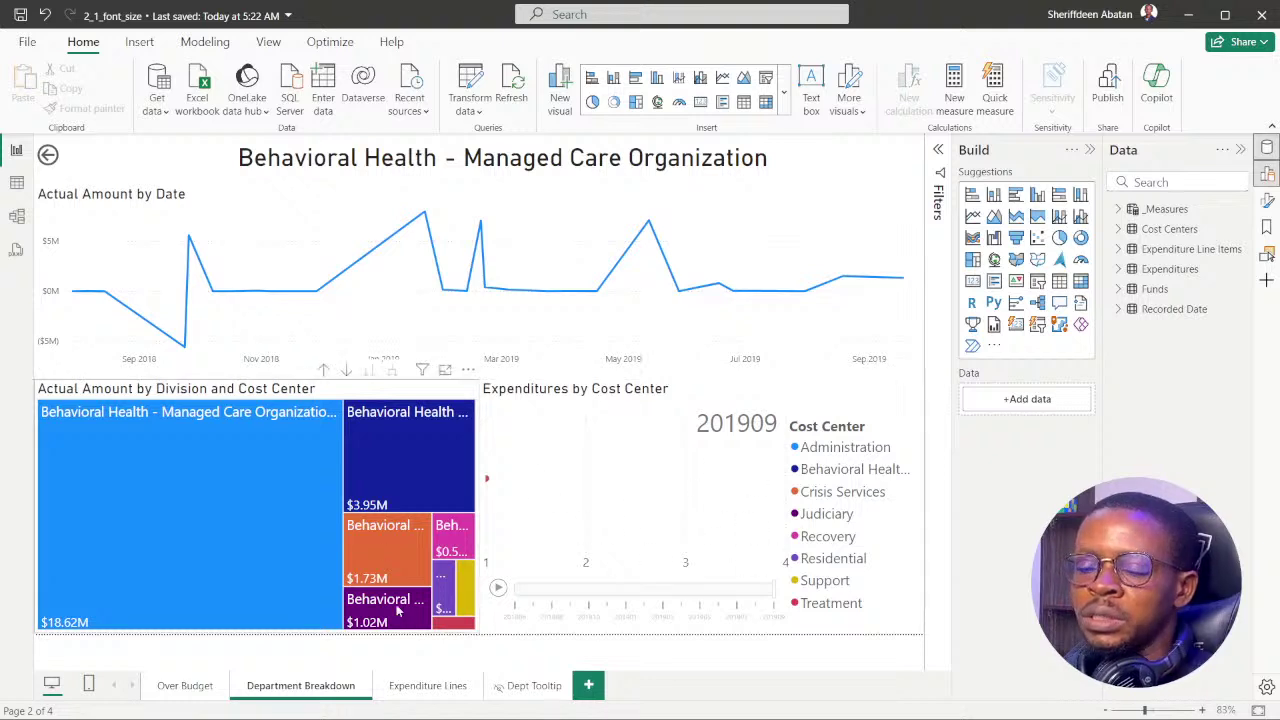
pyautogui.click(48, 155)
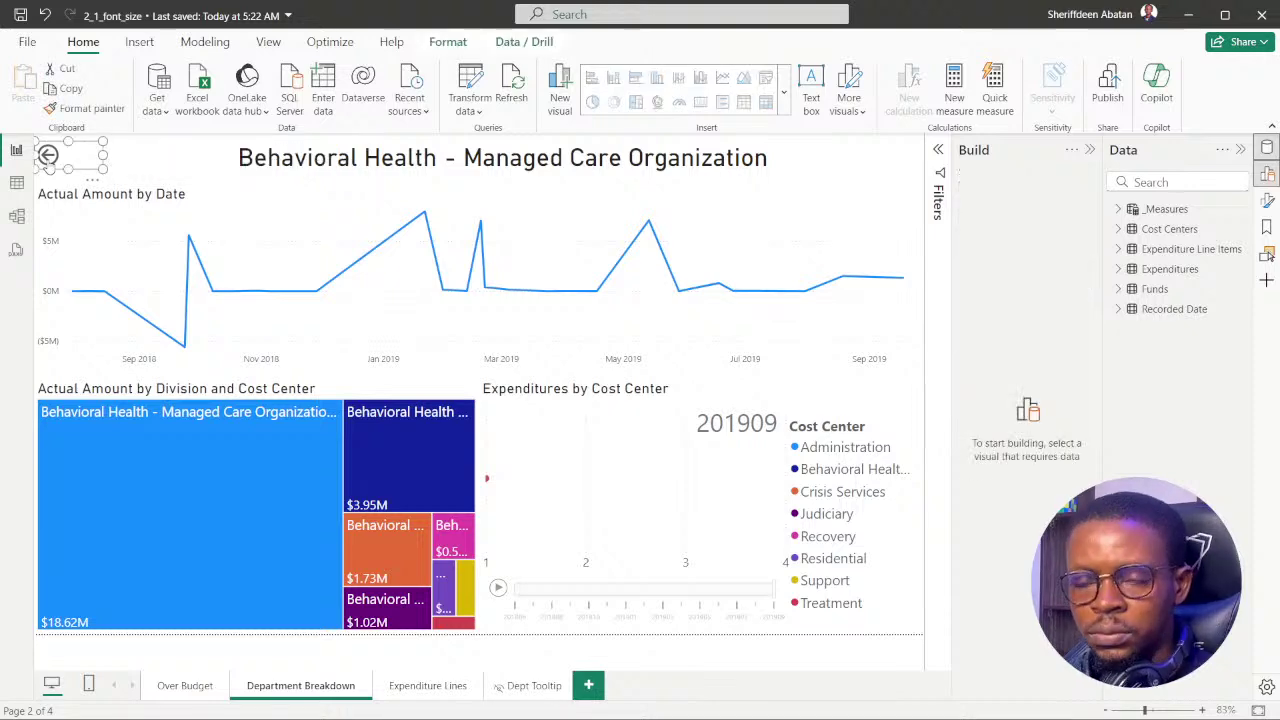
pyautogui.keyDown('ctrl'); pyautogui.click(48, 155); pyautogui.keyUp('ctrl')
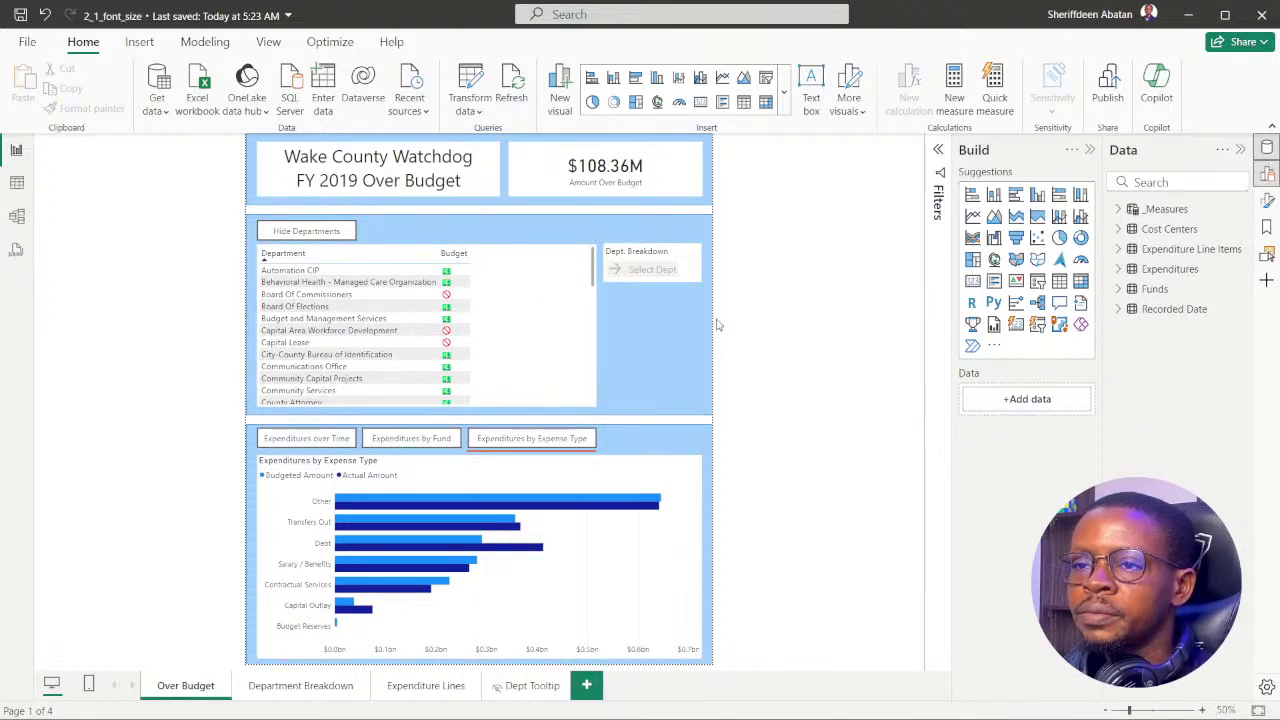
# Switch to the DataCamp exercise in Chrome, reread the first instruction about the theme, and return to Power BI Desktop
pyautogui.click(610, 700)
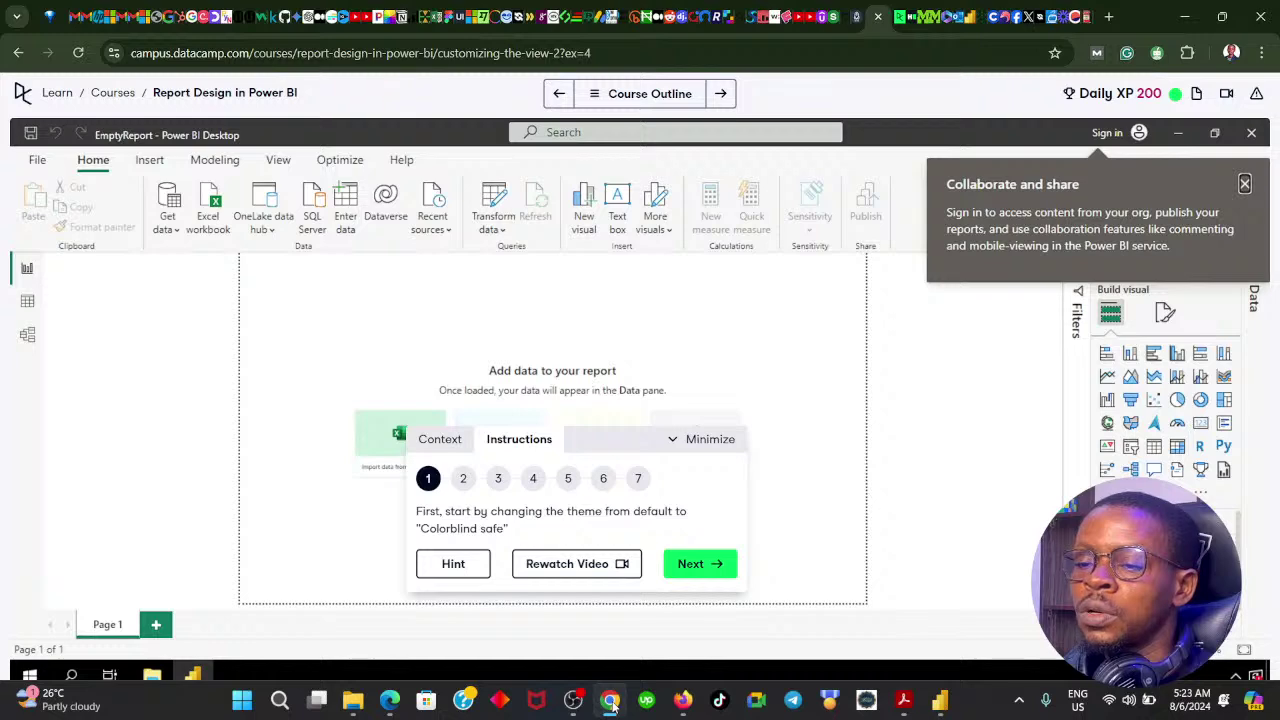
pyautogui.click(613, 706)
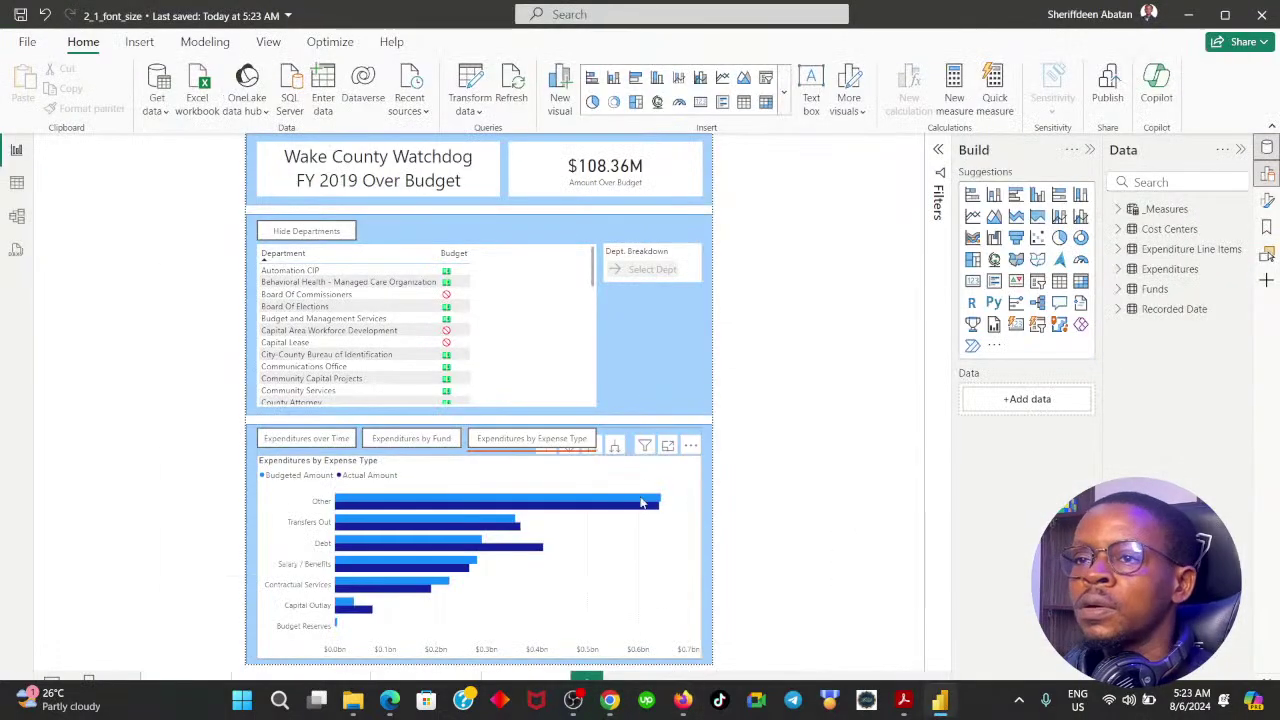
pyautogui.click(610, 706)
pyautogui.click(705, 565)
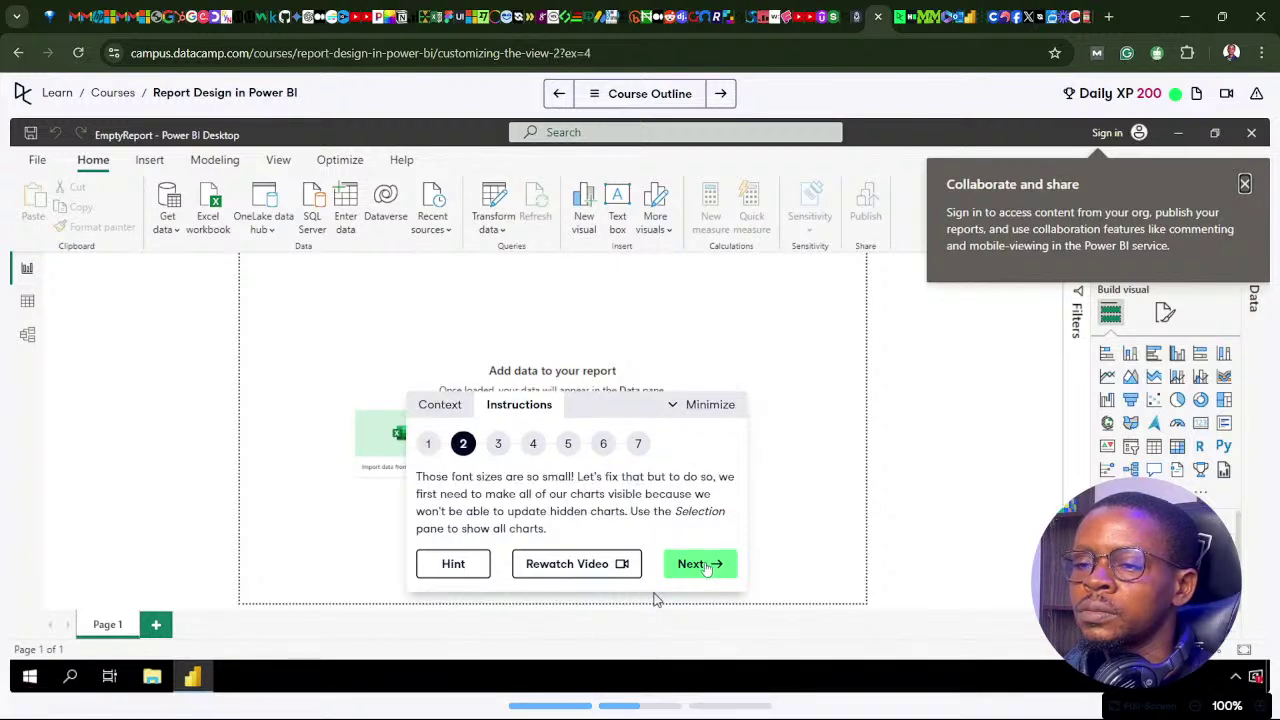
pyautogui.click(428, 444)
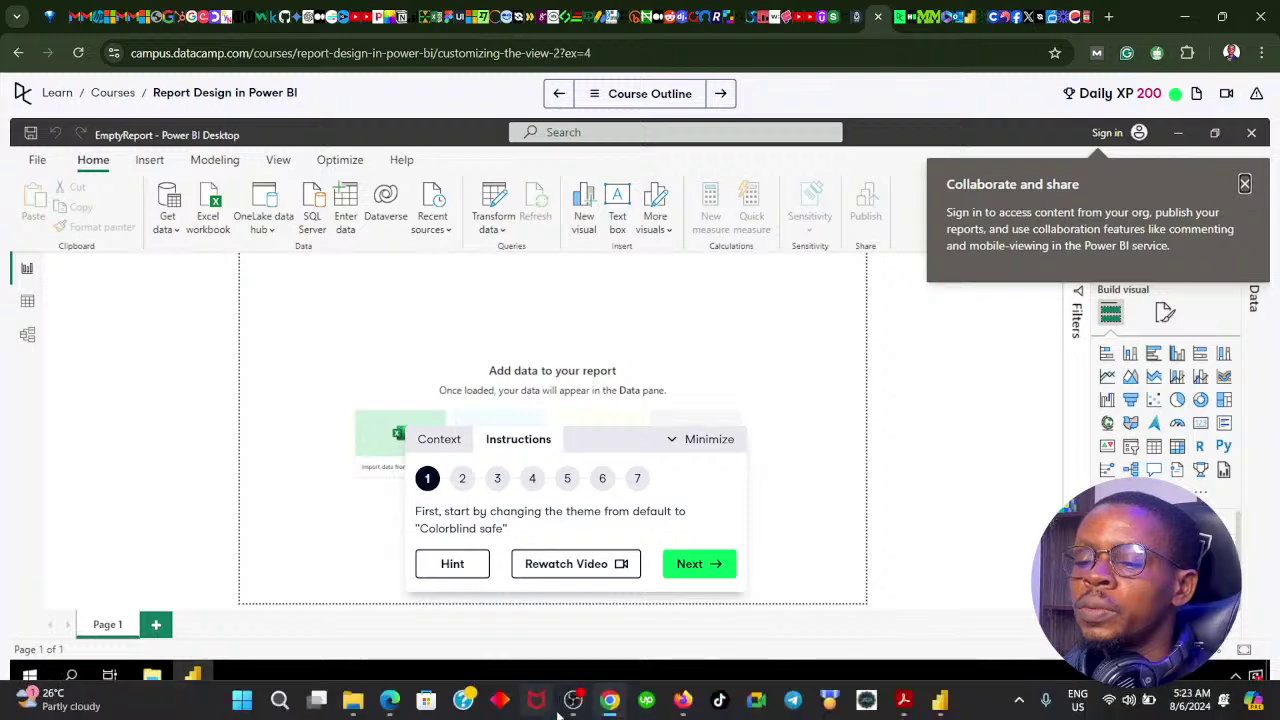
pyautogui.click(609, 706)
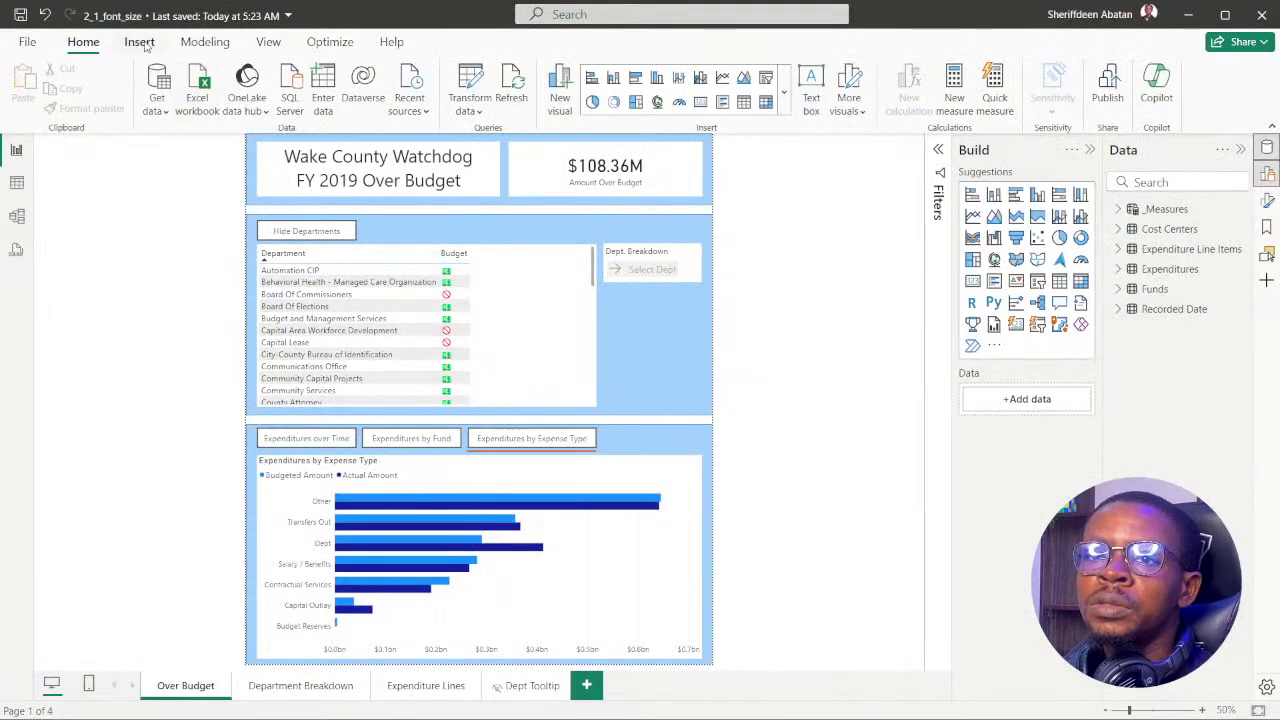
# Open the file browser for importing a custom report theme
pyautogui.click(140, 42)
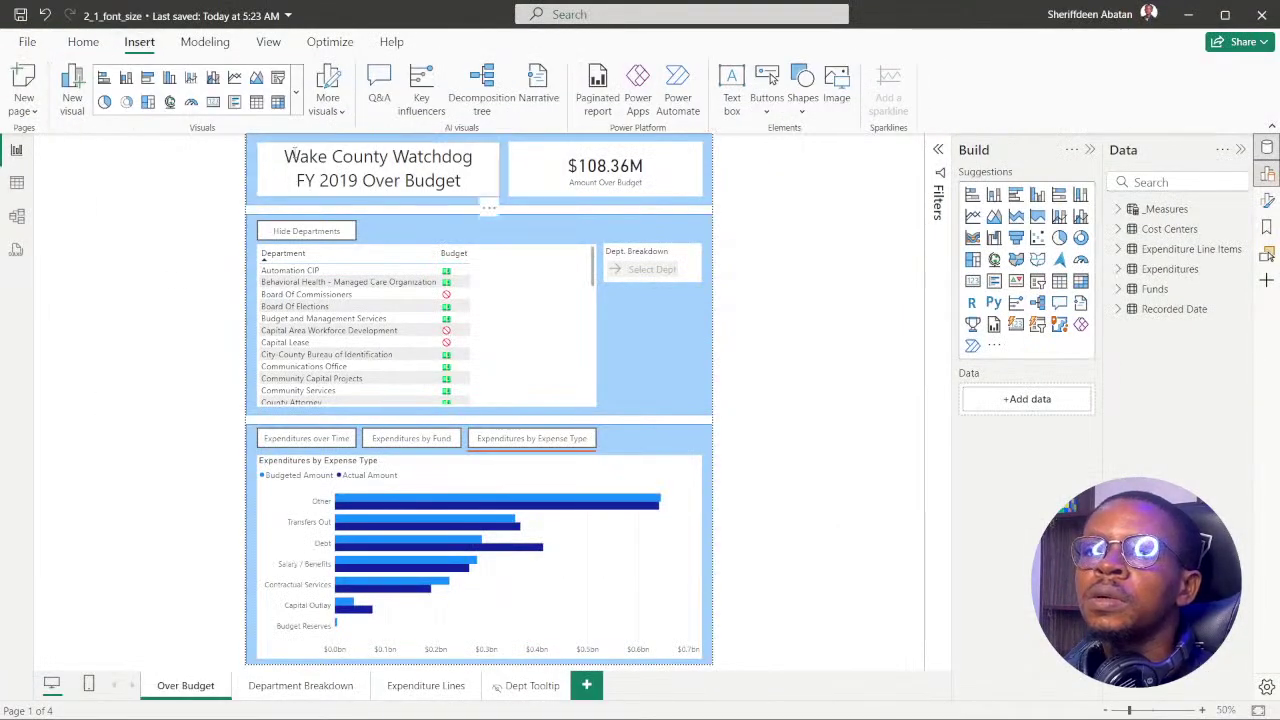
pyautogui.click(267, 46)
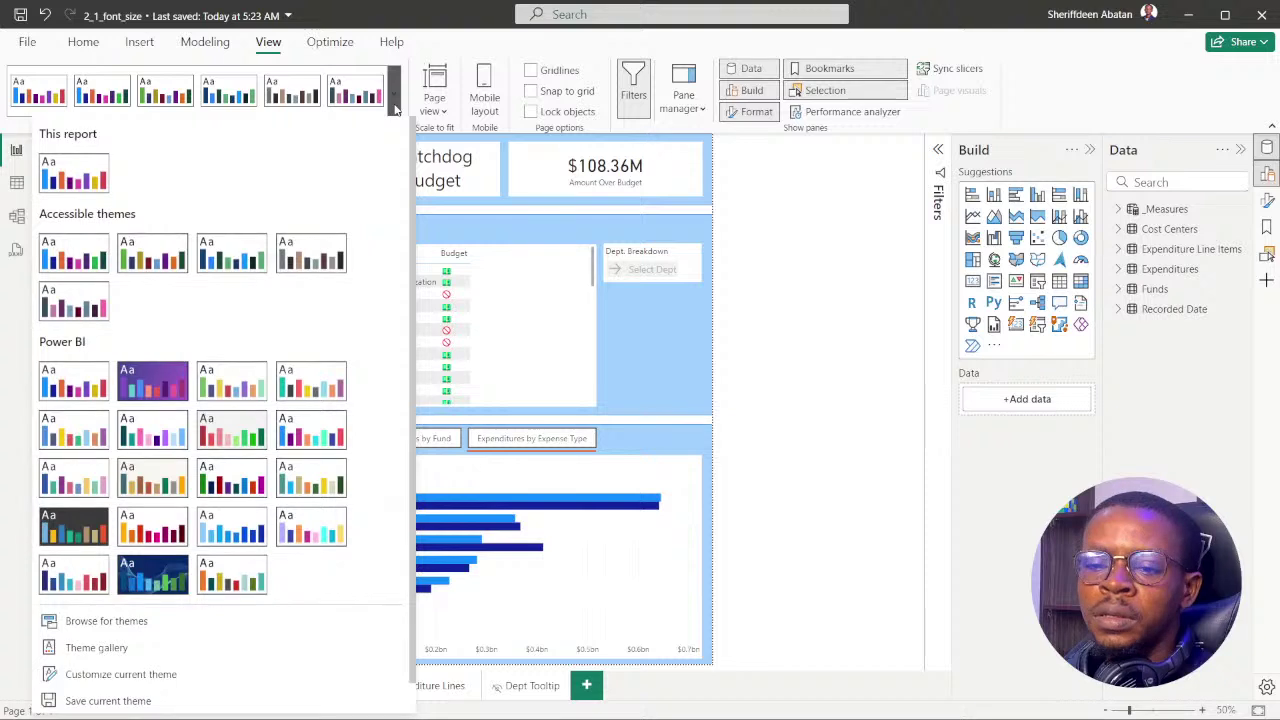
pyautogui.scroll(-1, 300, 644)
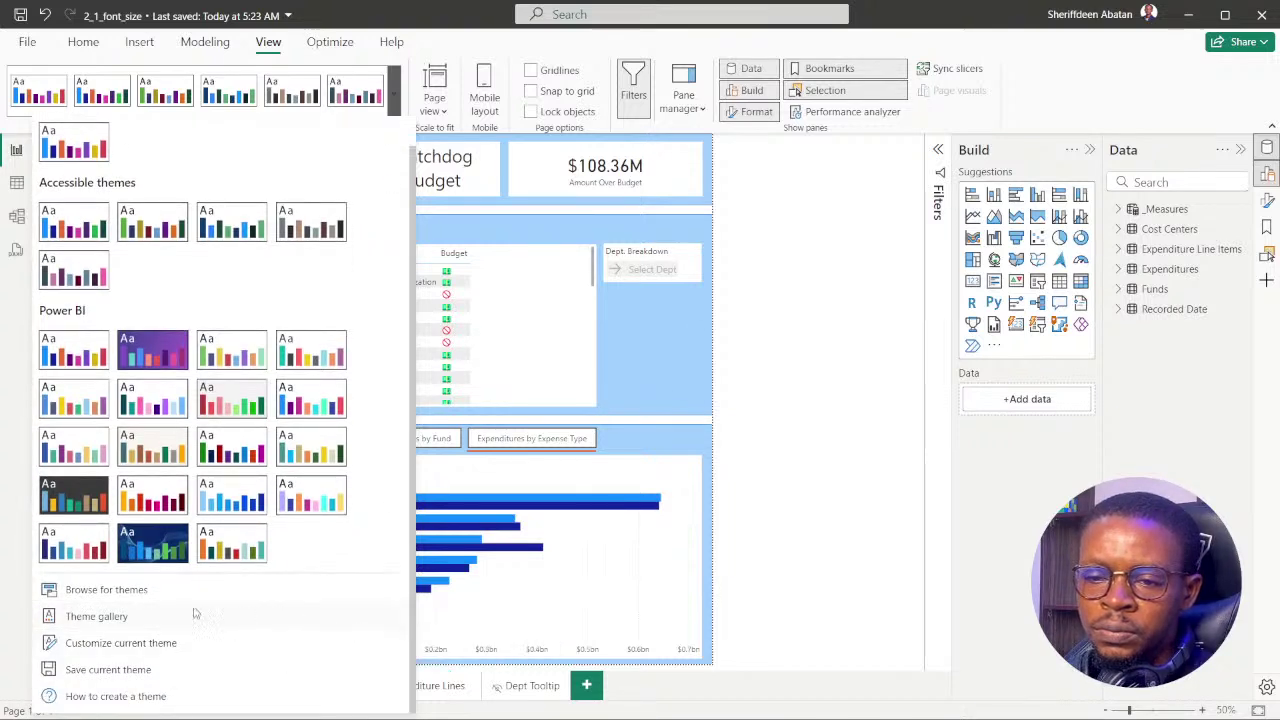
pyautogui.click(118, 590)
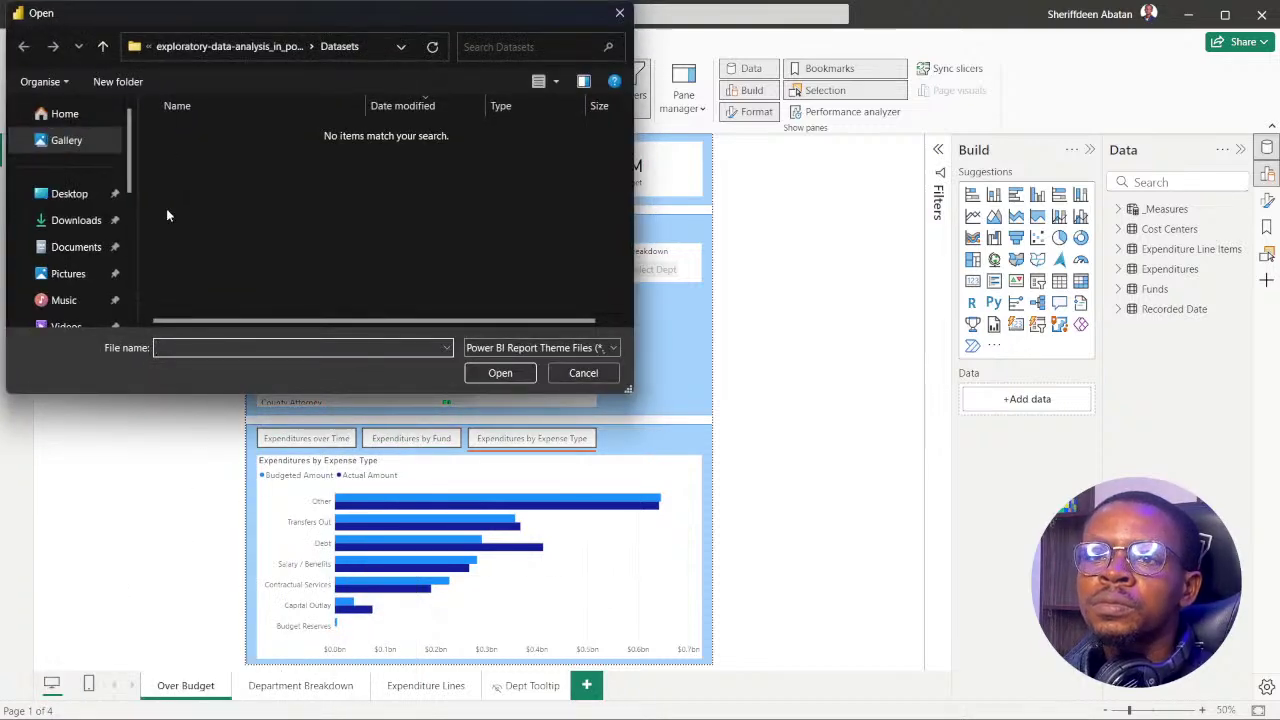
# Browse from the Microsoft Power BI folder through Datasets and 15. Reports Design in Power BI to report-design-in-power-bi's Exercises folder
pyautogui.click(149, 47)
pyautogui.click(310, 46)
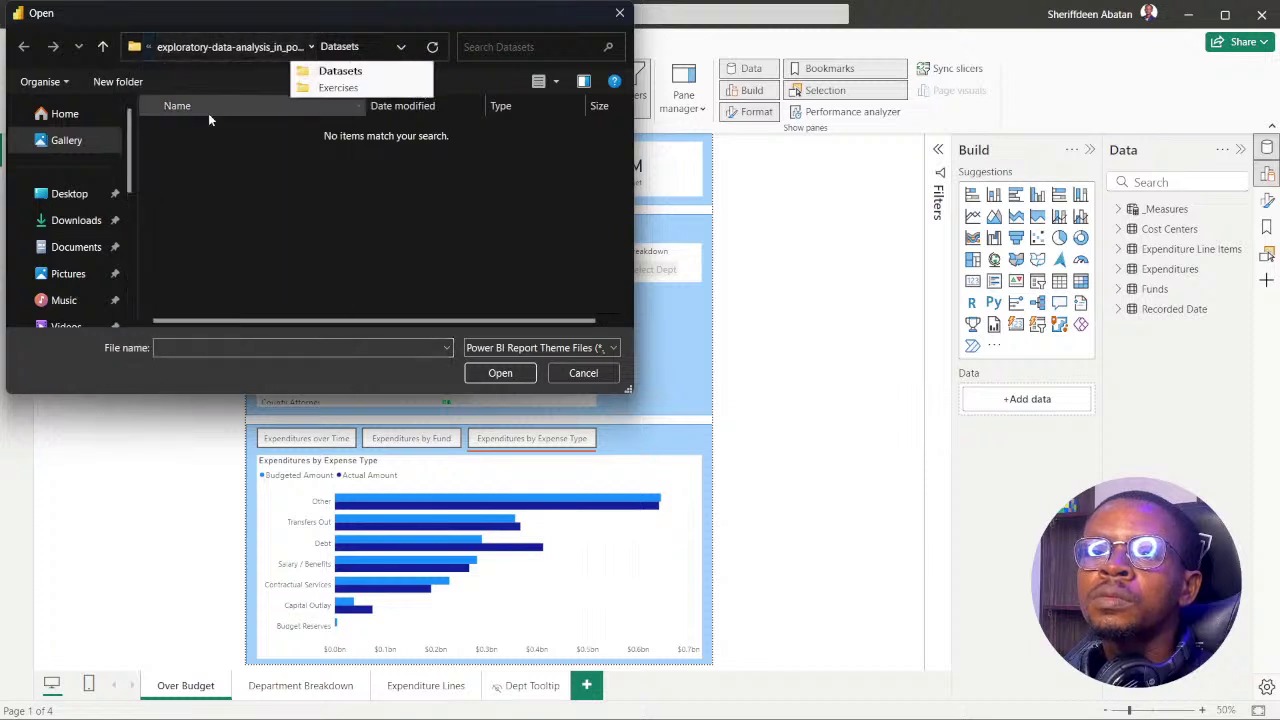
pyautogui.click(149, 47)
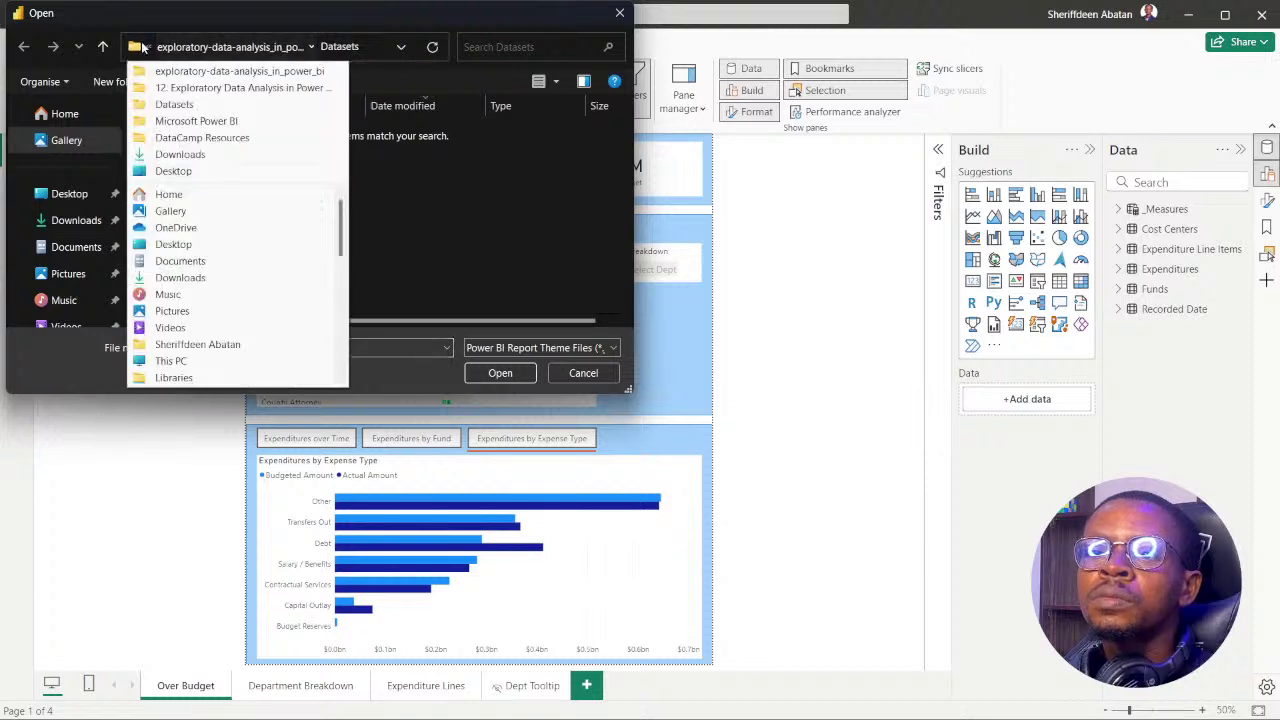
pyautogui.click(196, 121)
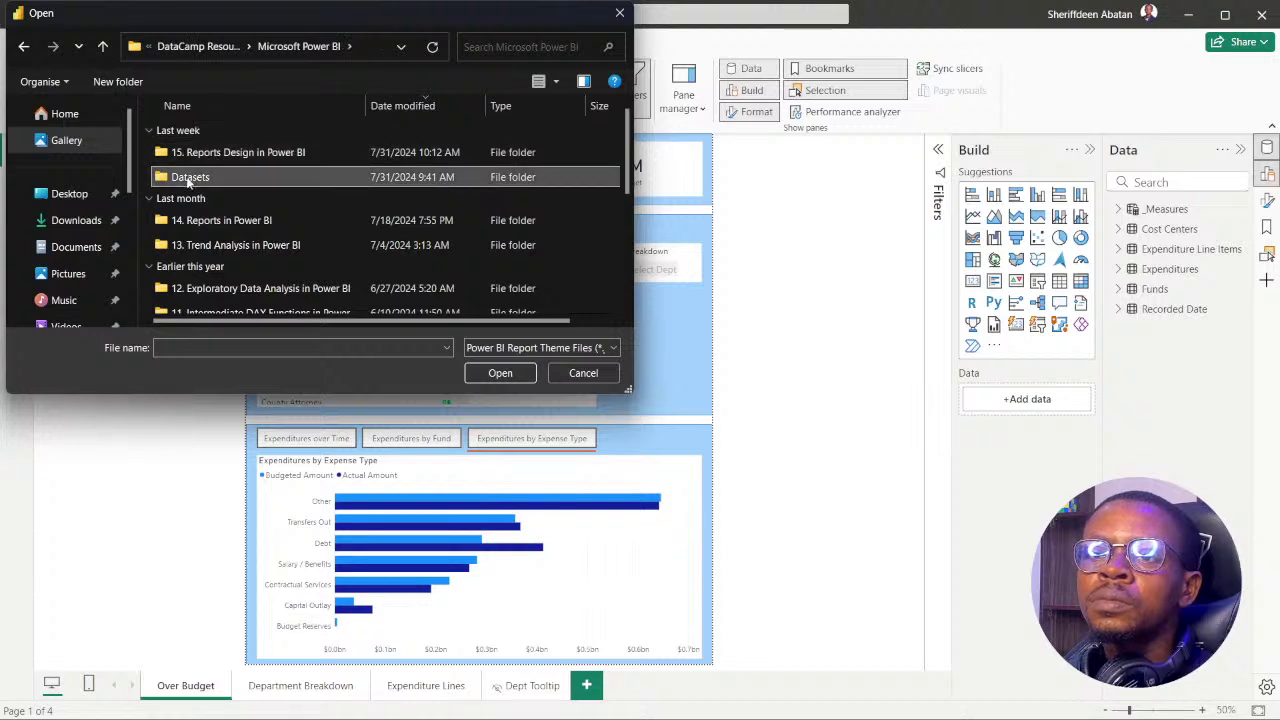
pyautogui.doubleClick(189, 177)
pyautogui.doubleClick(213, 154)
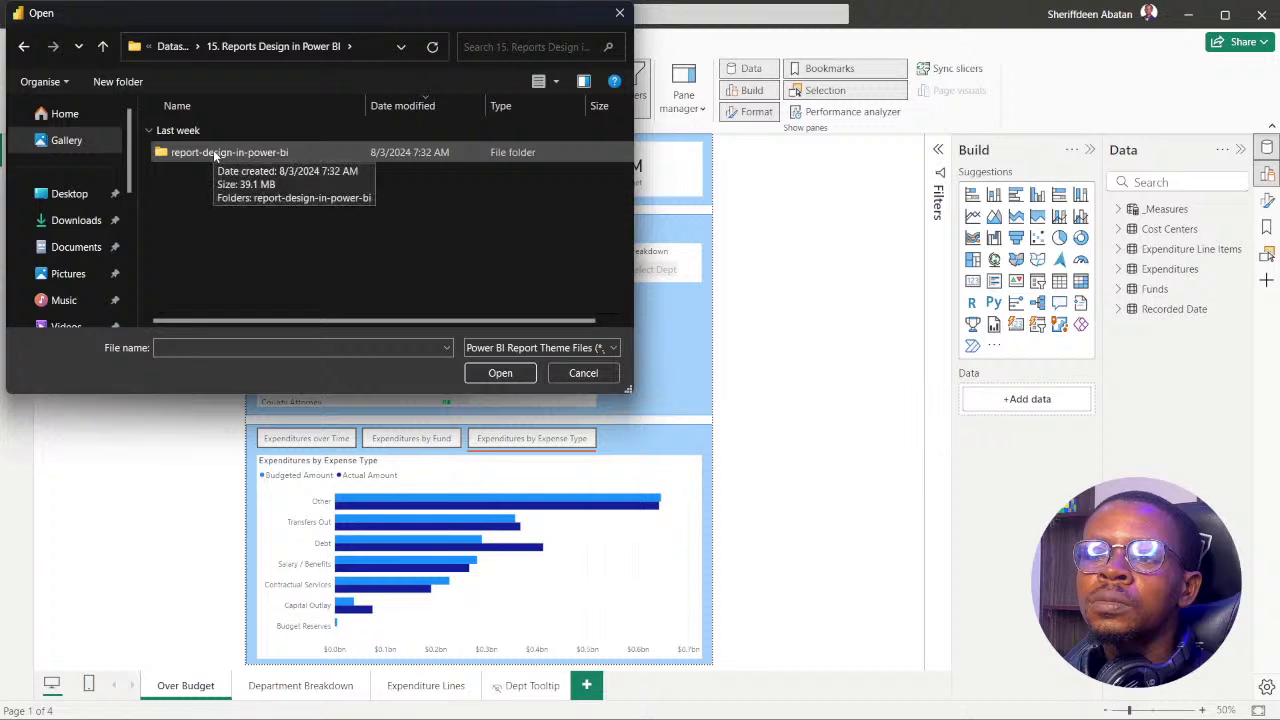
pyautogui.doubleClick(214, 152)
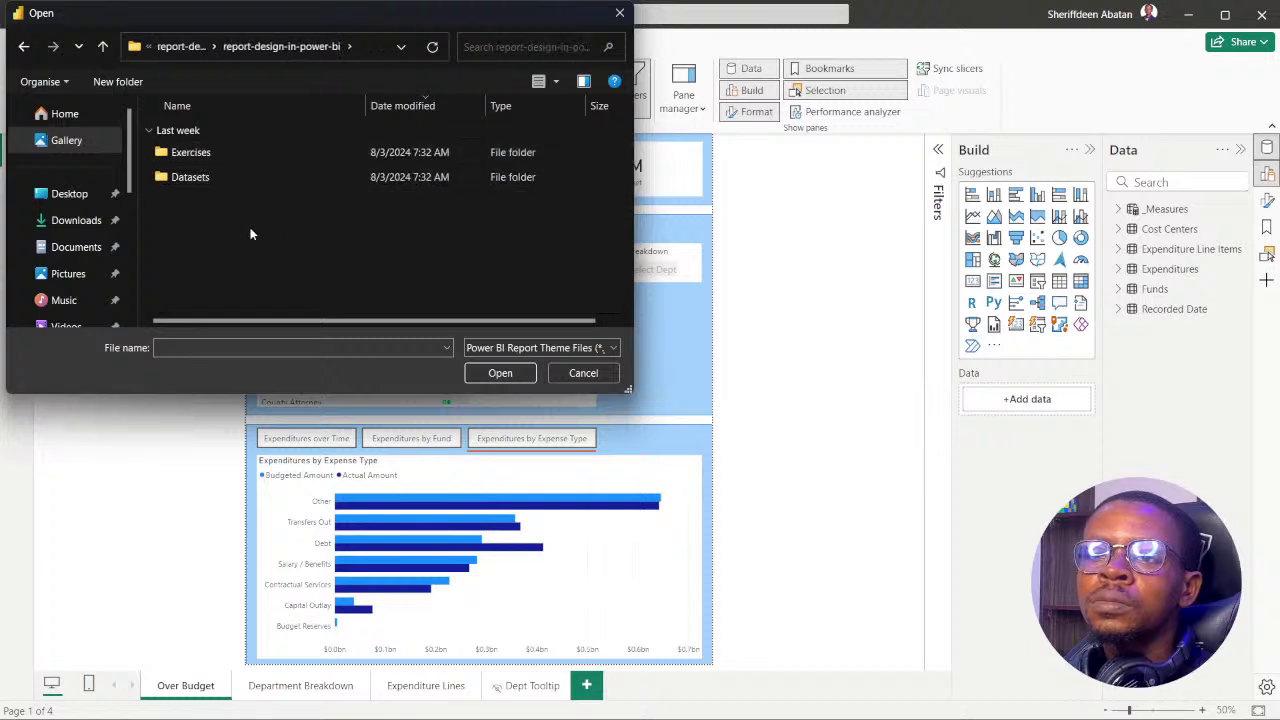
pyautogui.doubleClick(200, 153)
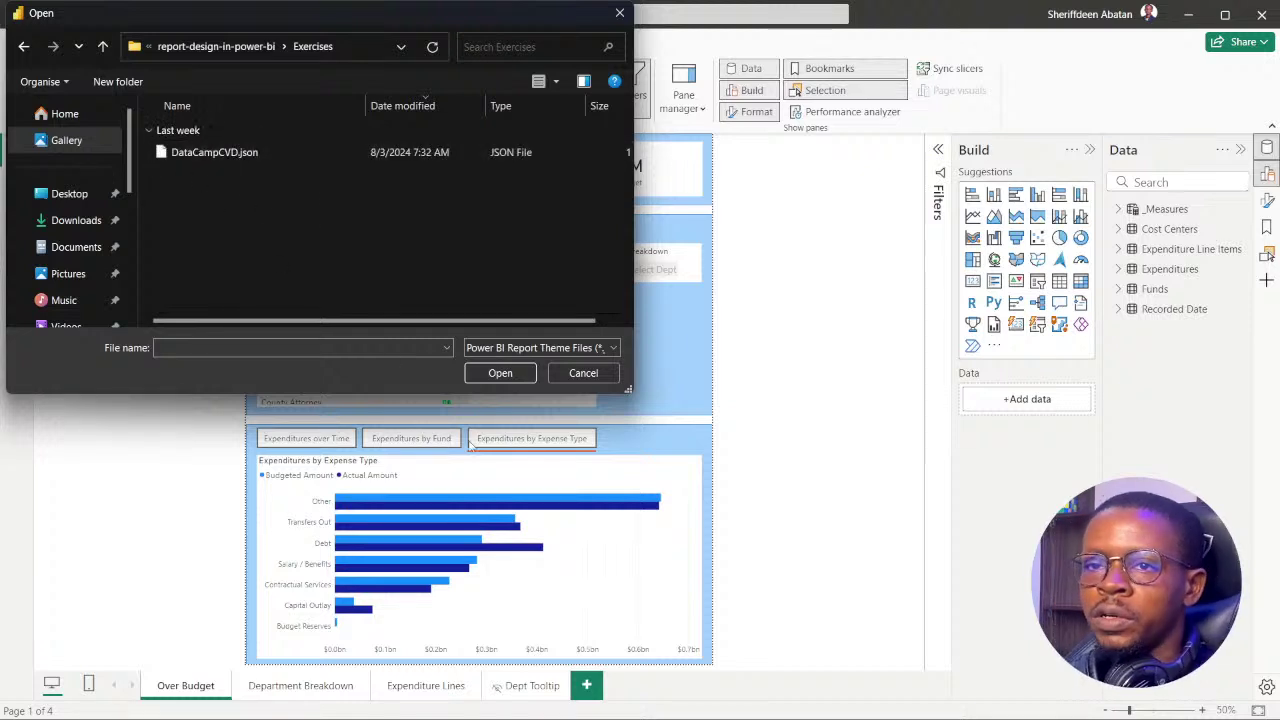
# Import the DataCampCVD.json theme file into the report and dismiss the confirmation
pyautogui.click(218, 155)
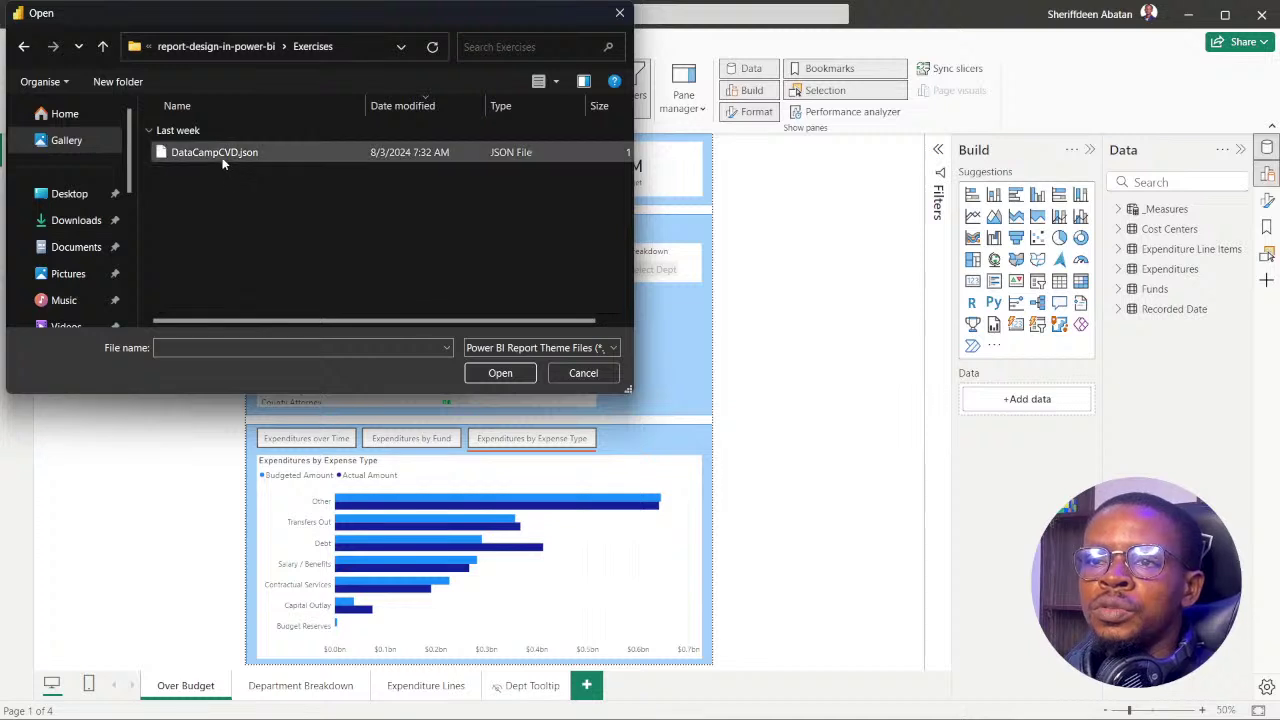
pyautogui.click(494, 376)
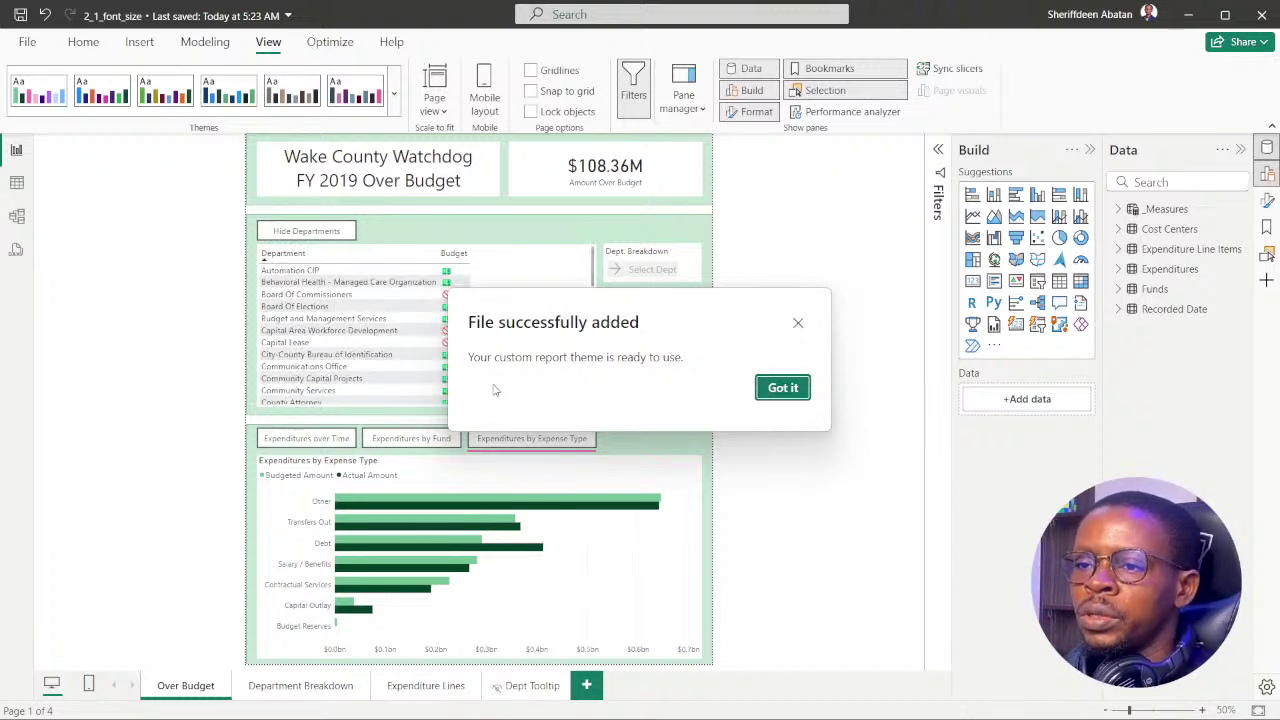
pyautogui.click(771, 390)
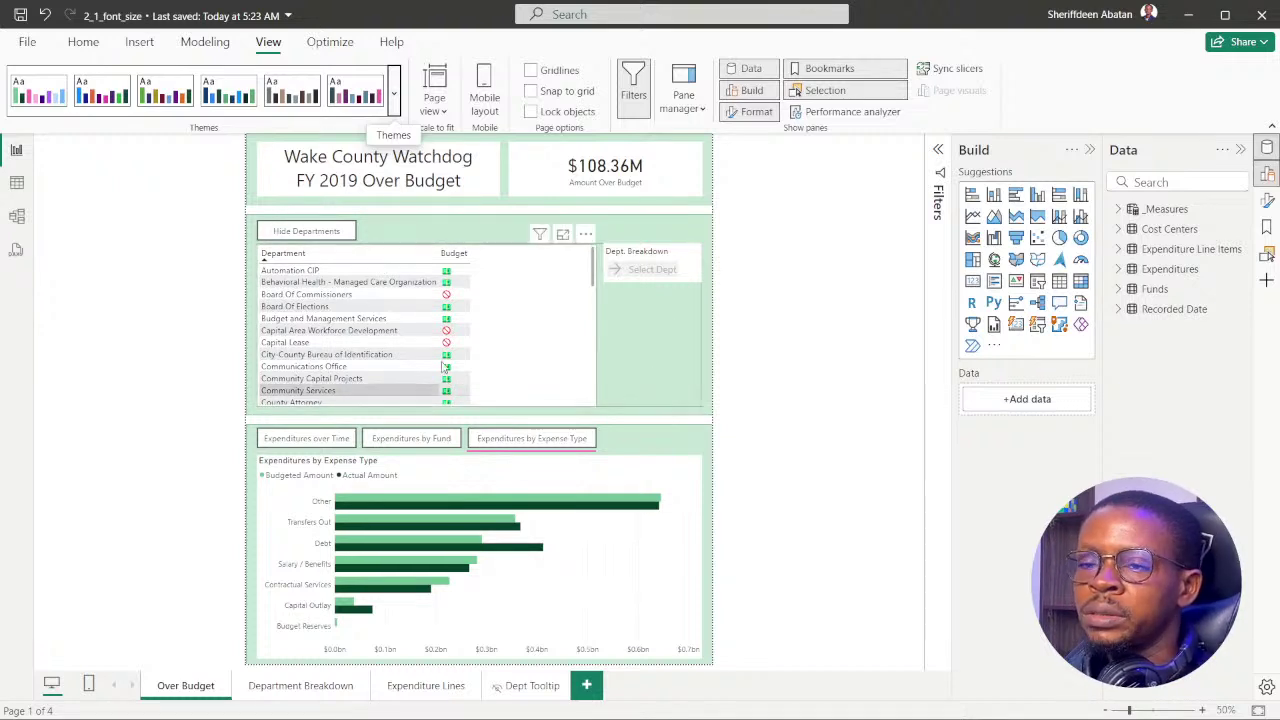
# Switch to the DataCamp exercise in Chrome and advance to the second instruction to read it
pyautogui.moveTo(609, 705)
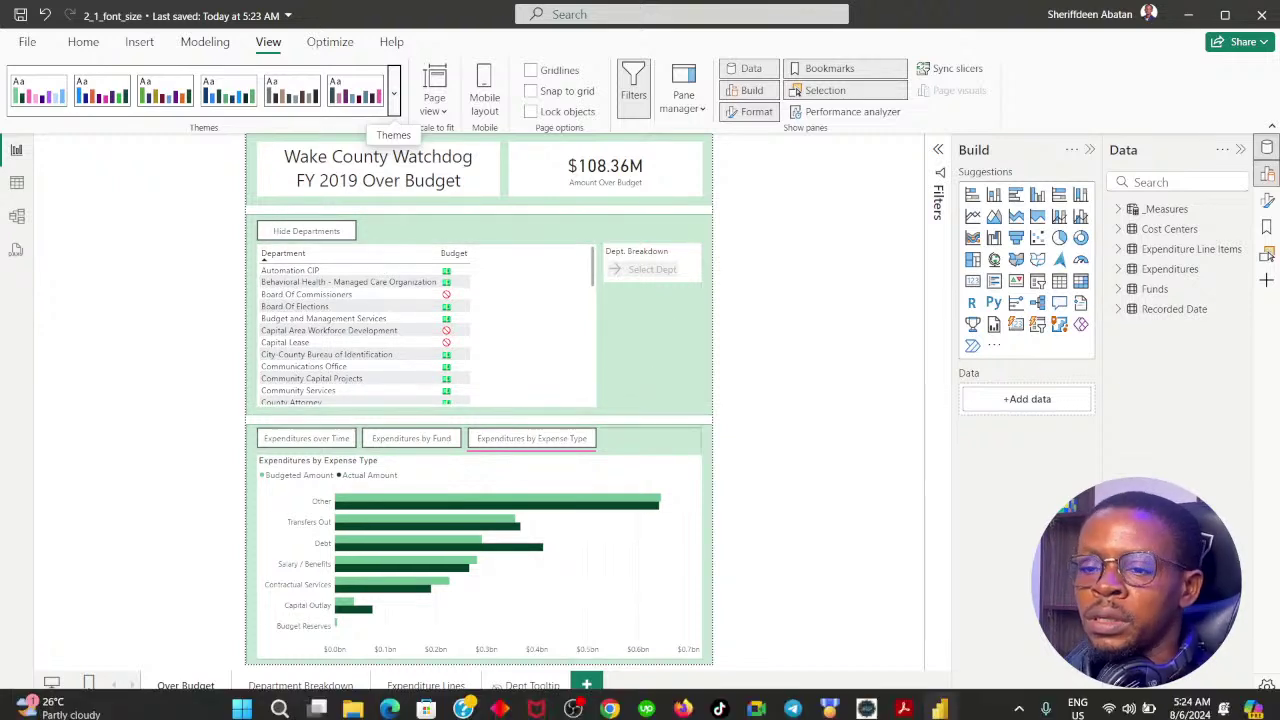
pyautogui.click(609, 705)
pyautogui.click(684, 566)
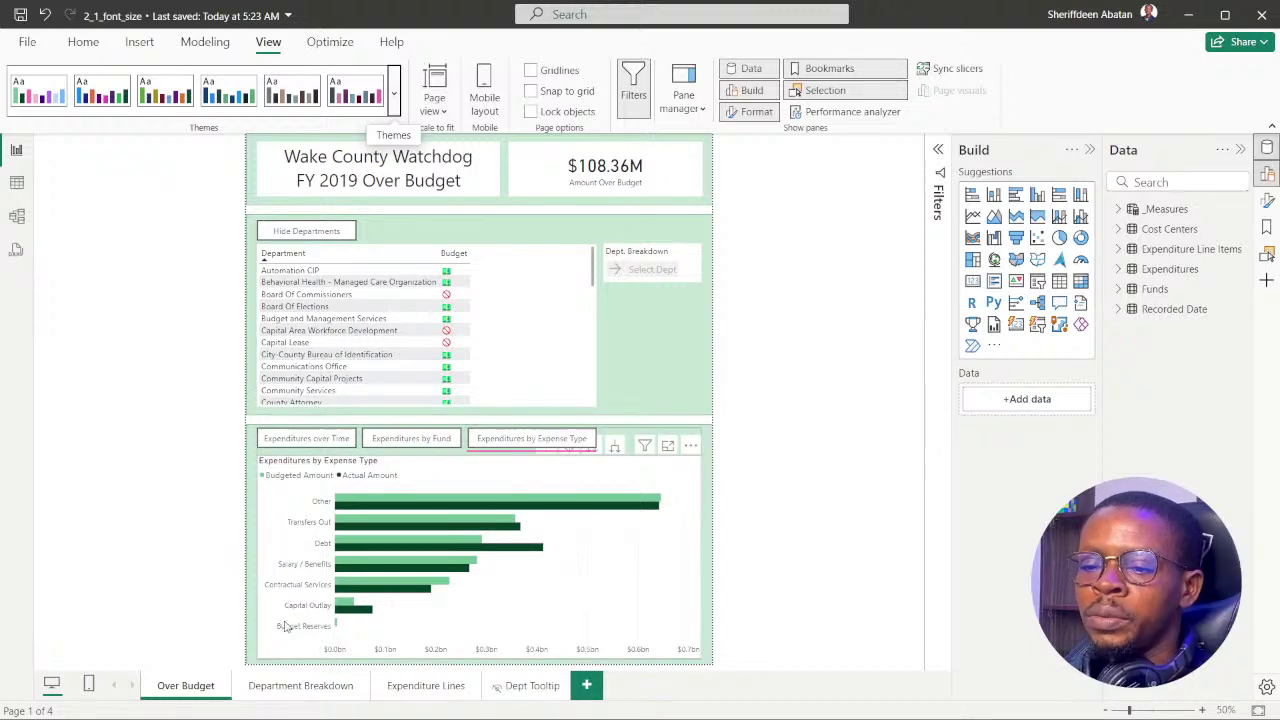
# Review the Department Breakdown, Expenditure Lines and Dept Tooltip pages under the imported theme, and return to Over Budget
pyautogui.click(301, 686)
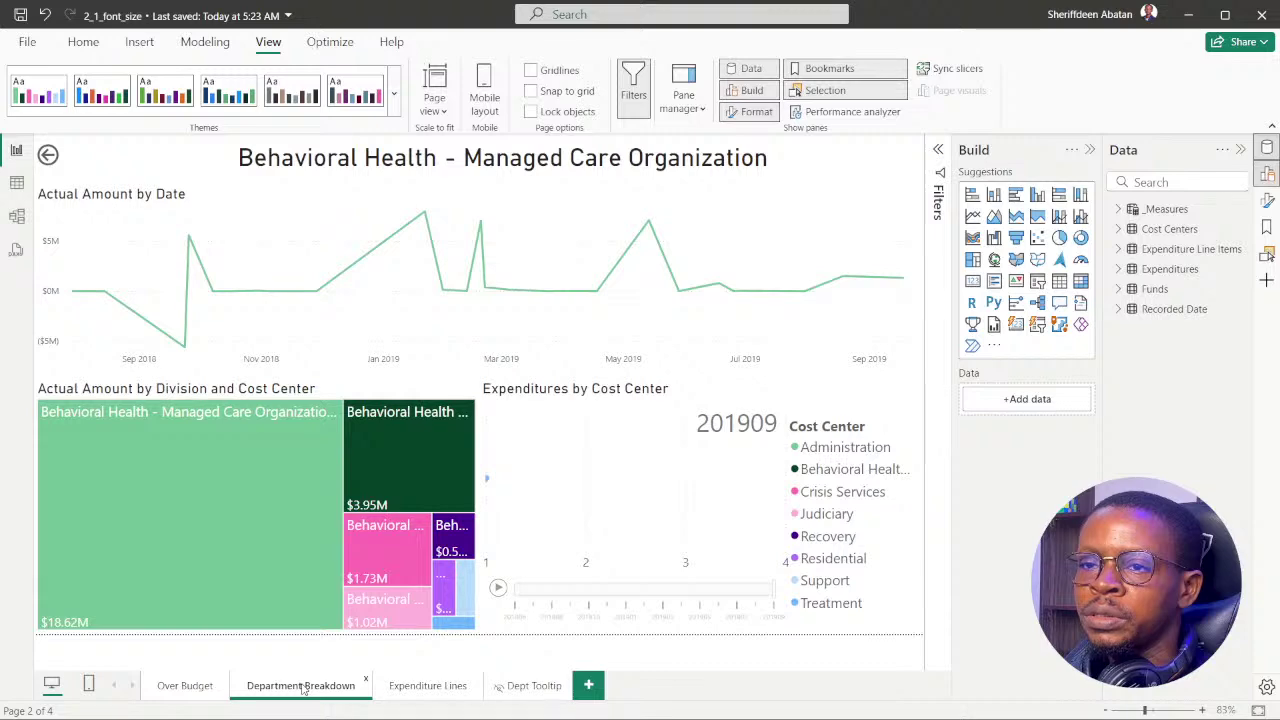
pyautogui.click(405, 689)
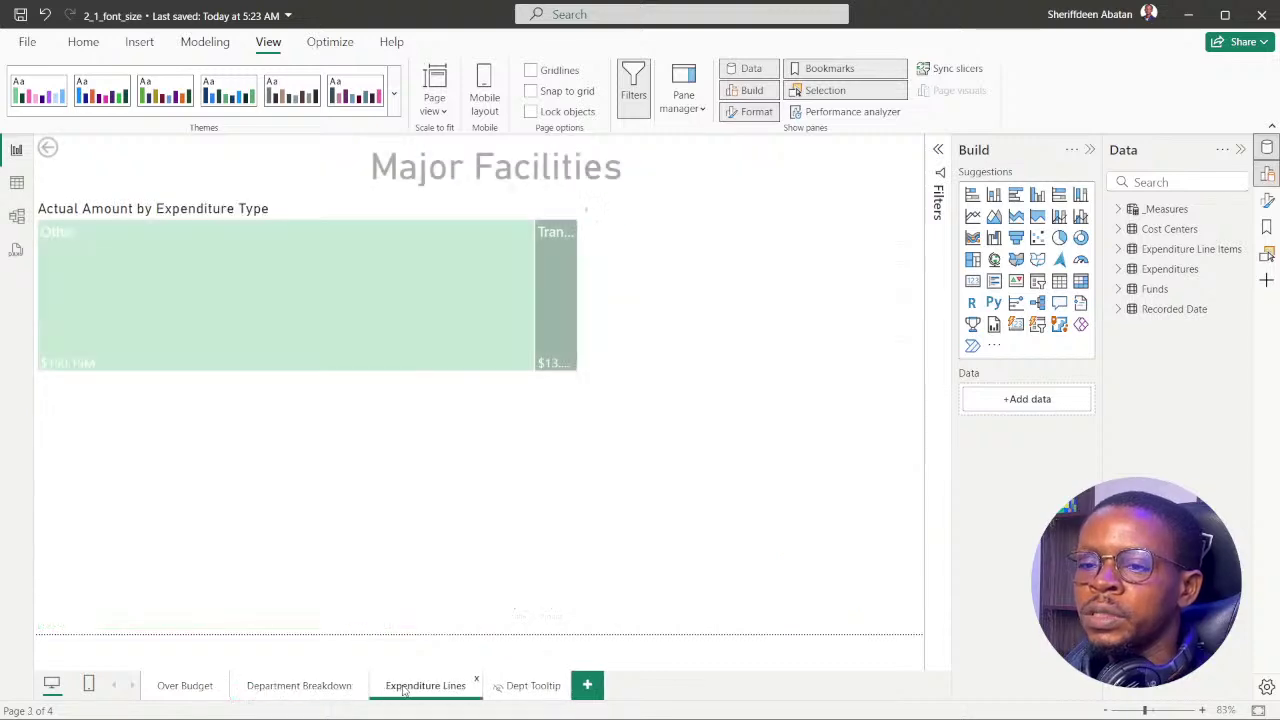
pyautogui.click(530, 690)
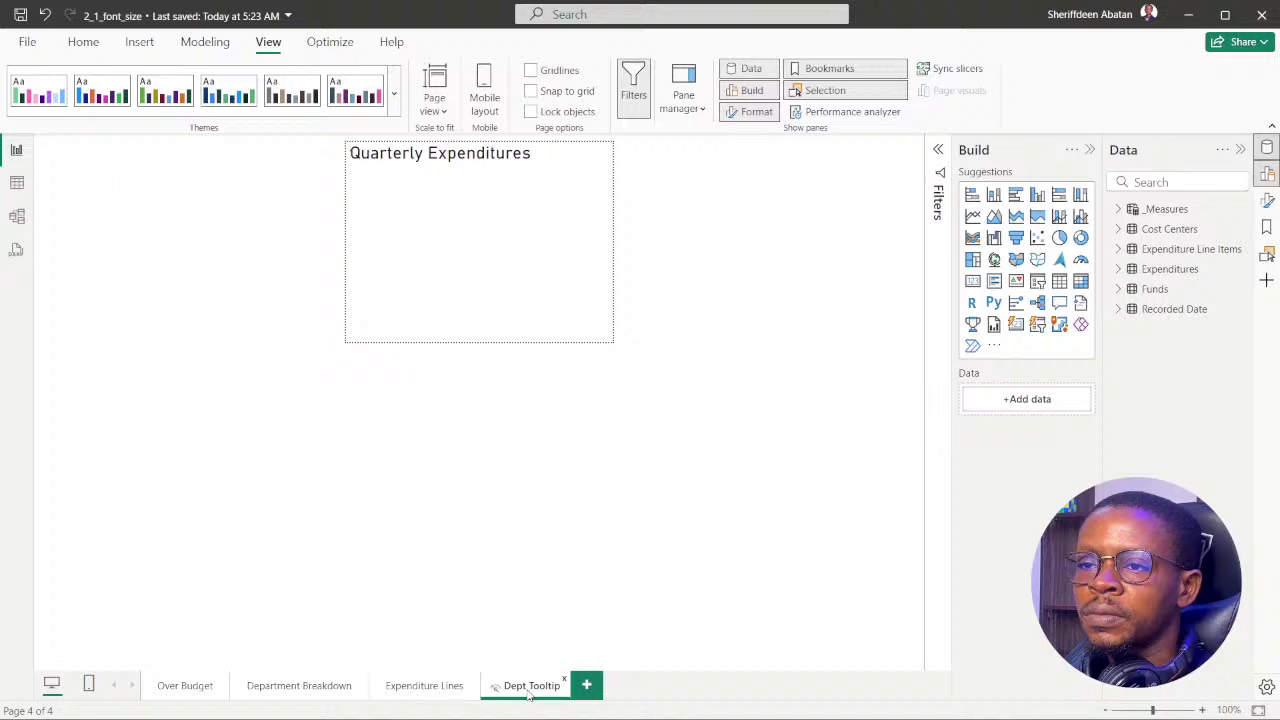
pyautogui.click(185, 686)
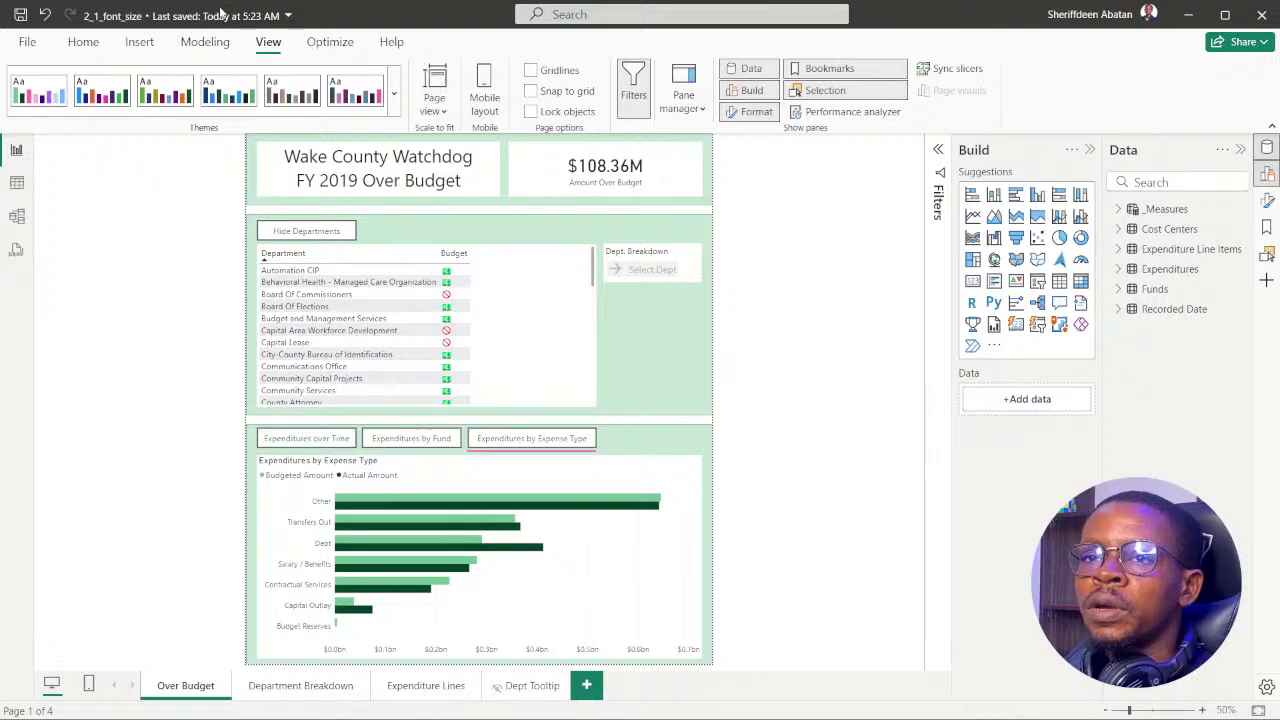
# Open the Selection pane and show all visuals on the Over Budget page, including the hidden expenditure charts
pyautogui.click(827, 94)
pyautogui.click(827, 94)
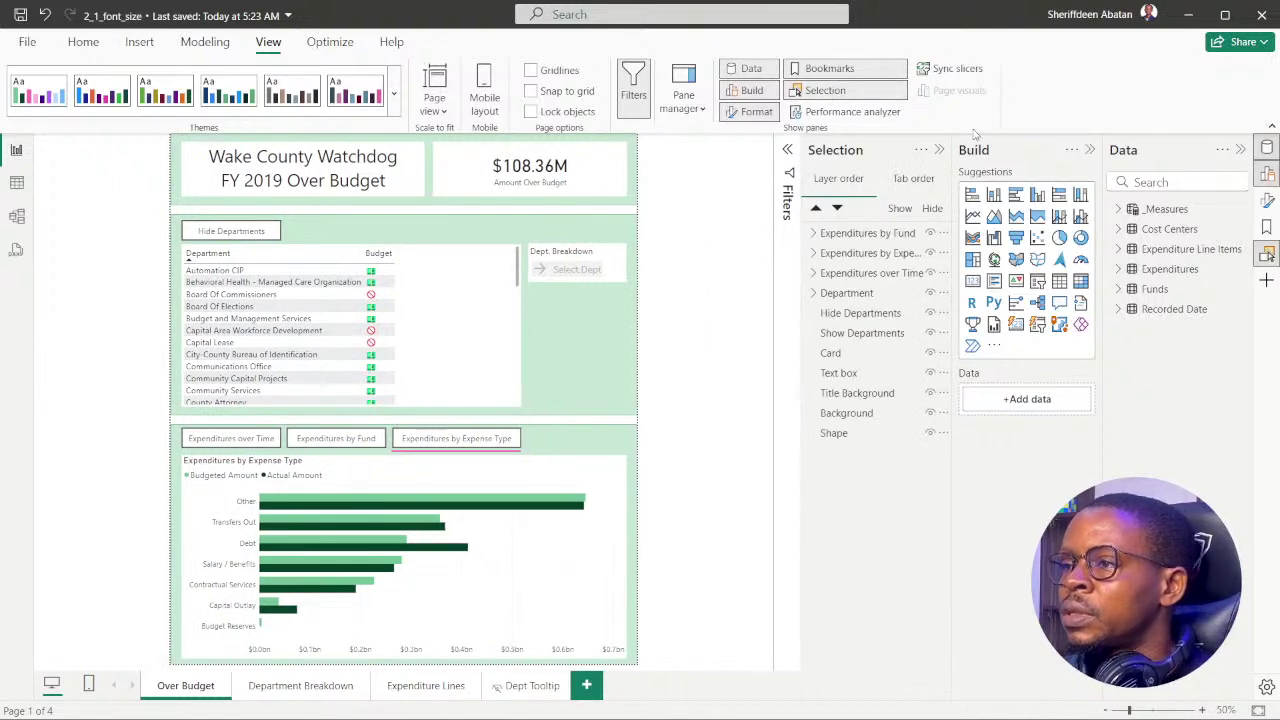
pyautogui.click(900, 211)
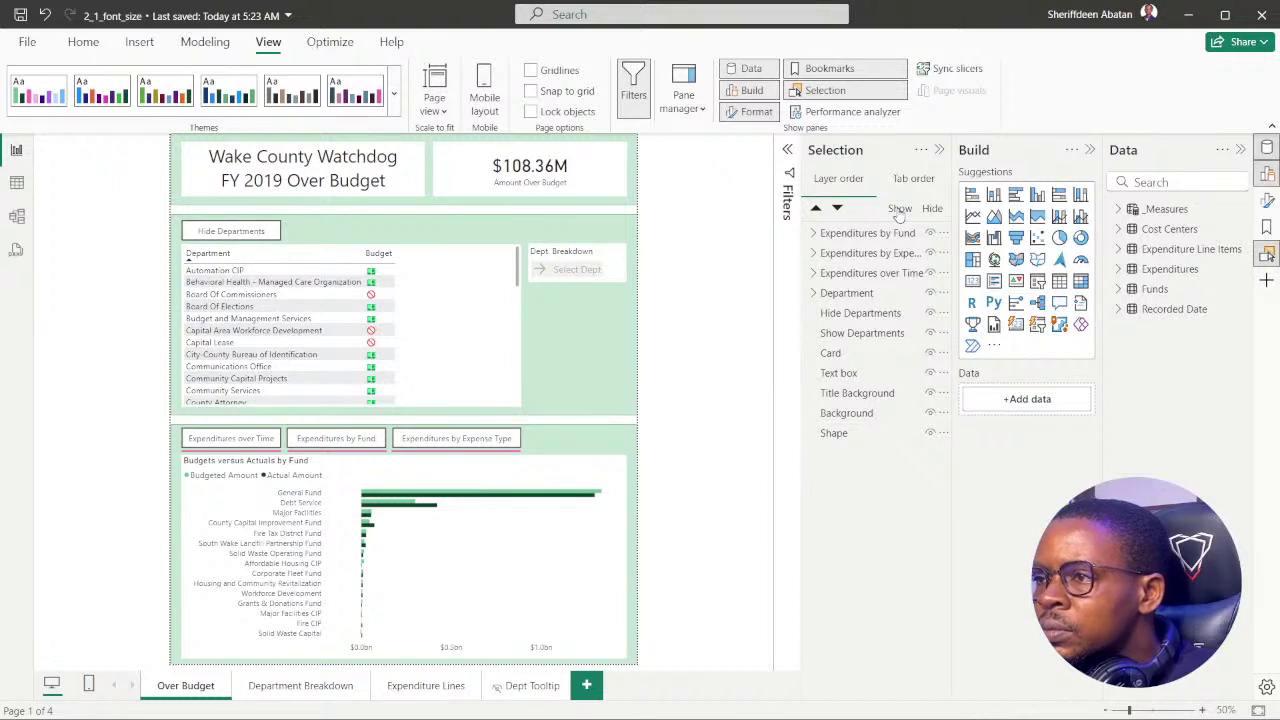
pyautogui.click(932, 209)
pyautogui.click(898, 211)
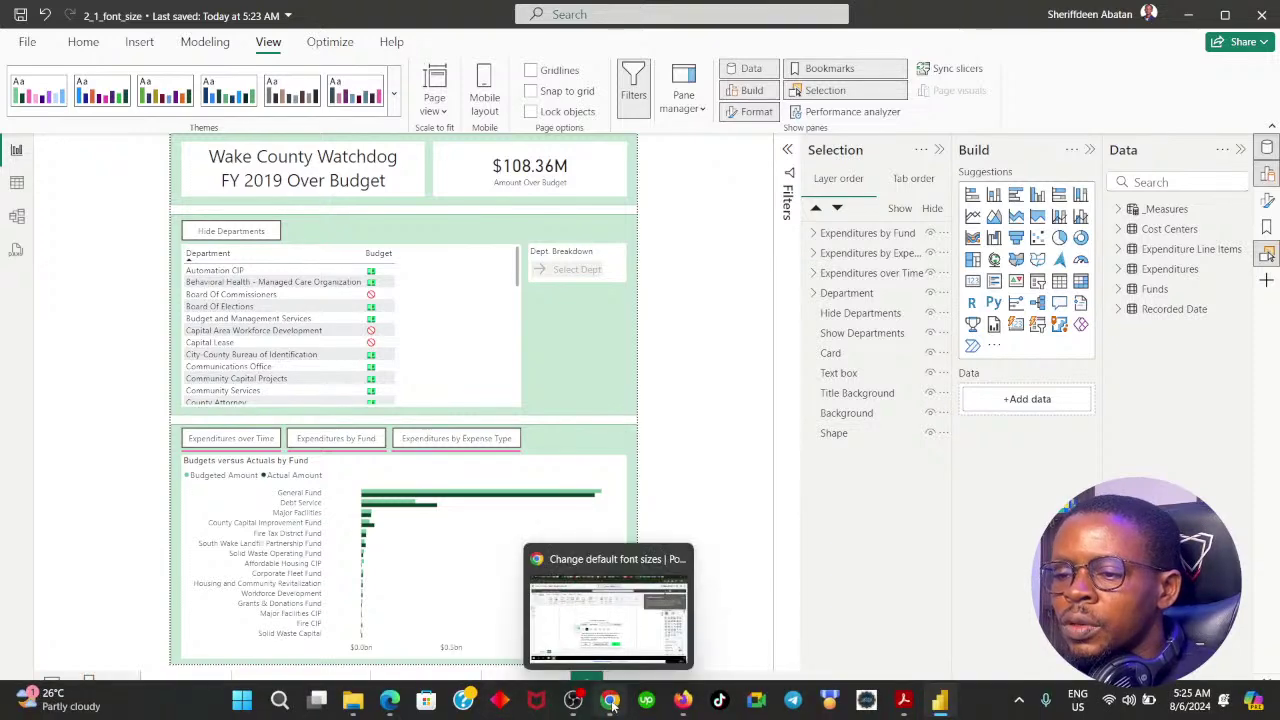
# Advance the DataCamp exercise in Chrome to the third instruction to read it, and return to the Power BI report
pyautogui.click(612, 703)
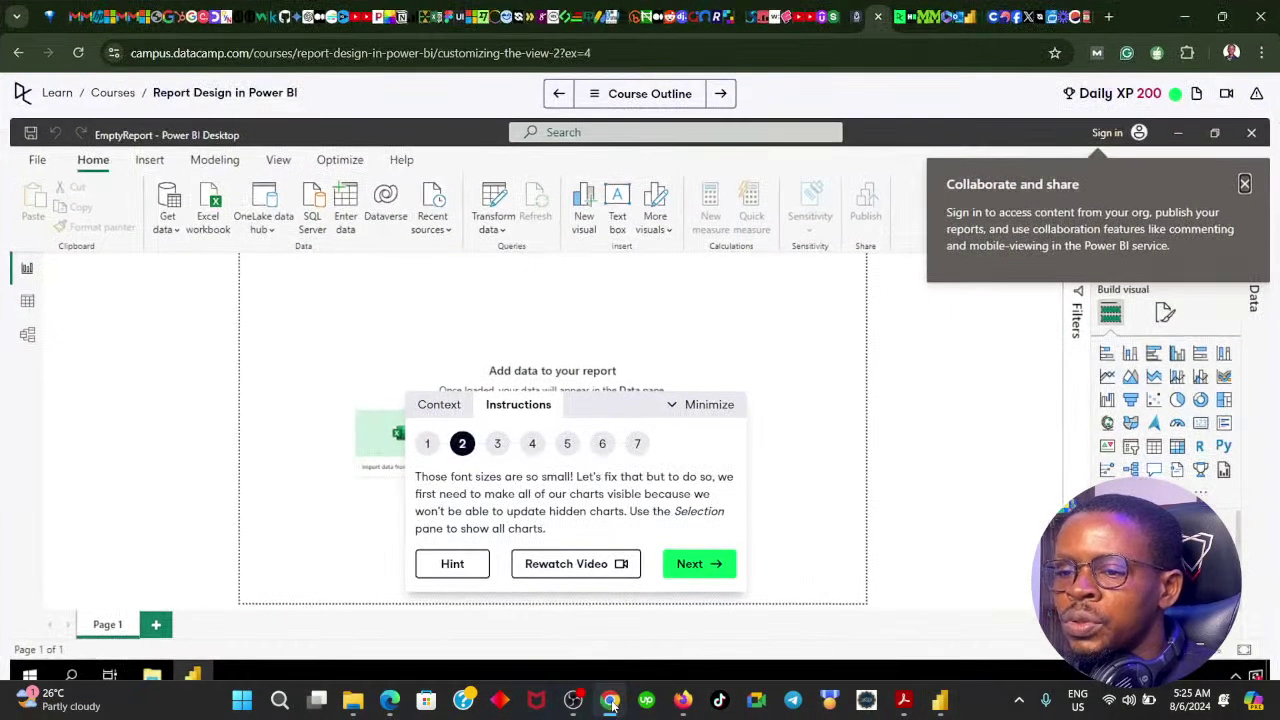
pyautogui.click(700, 566)
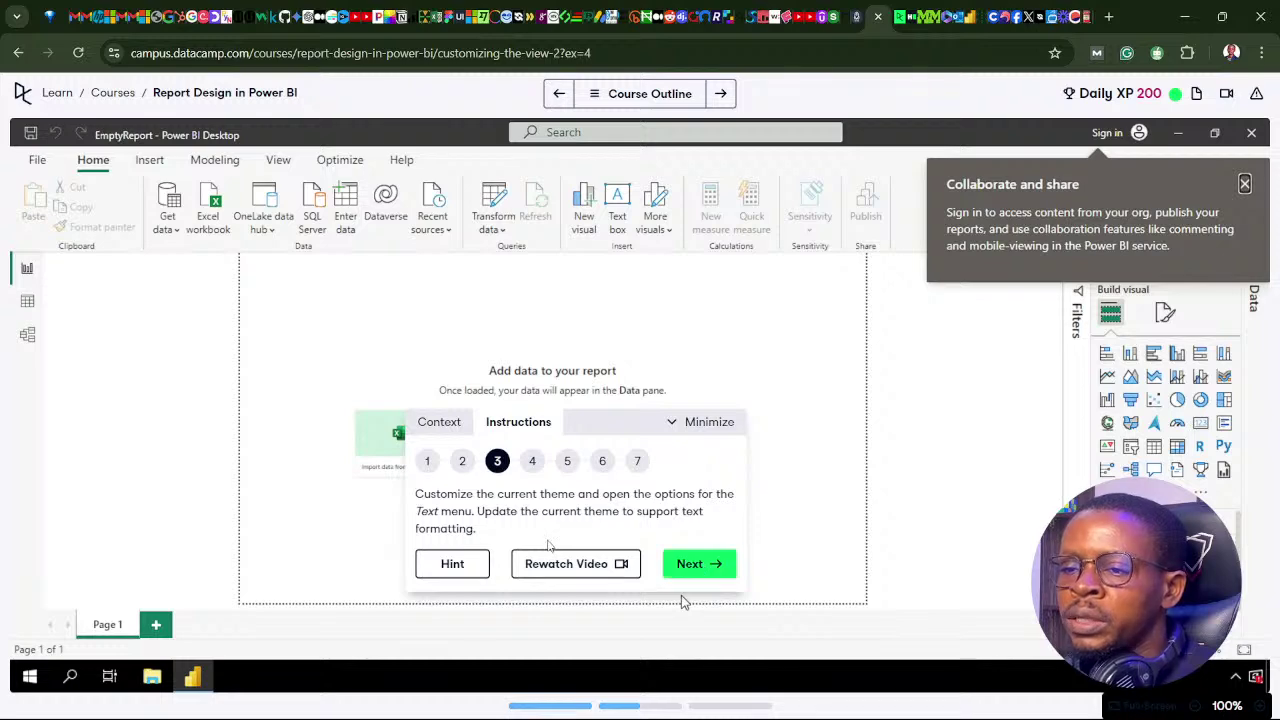
pyautogui.click(575, 700)
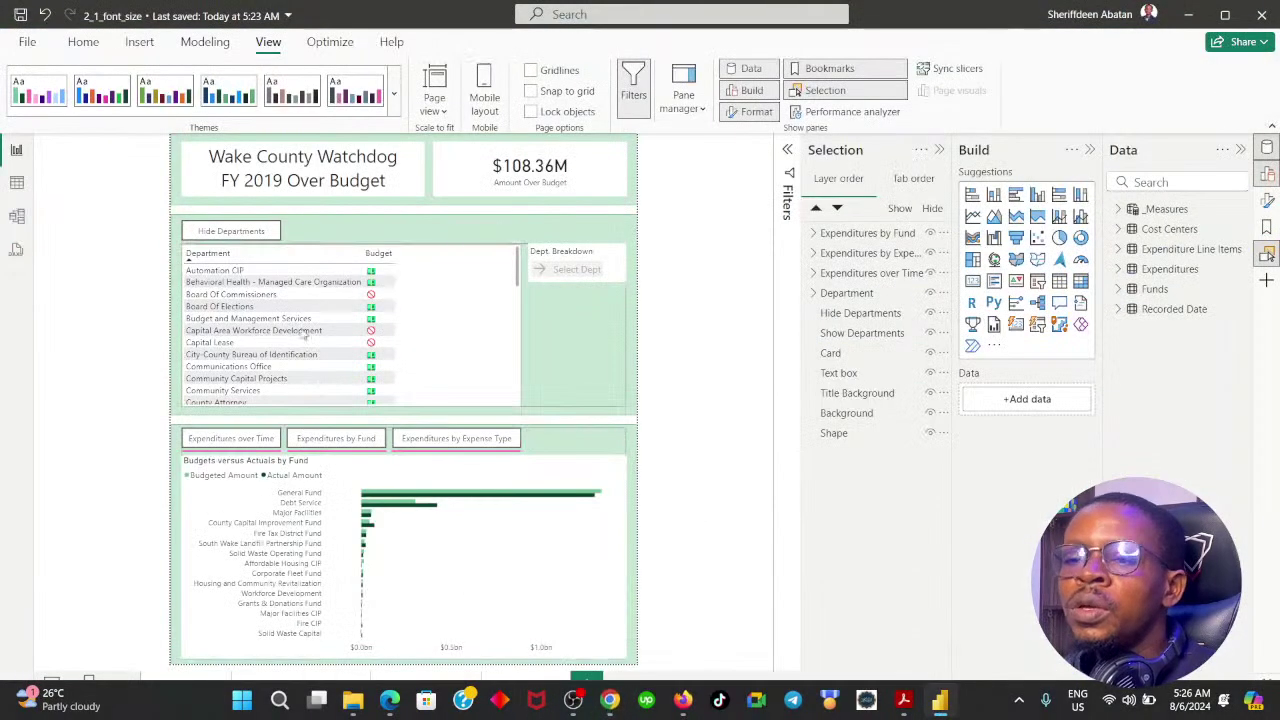
# Open the customization options for the current DataCamp CVD theme and display its general Text settings
pyautogui.click(395, 105)
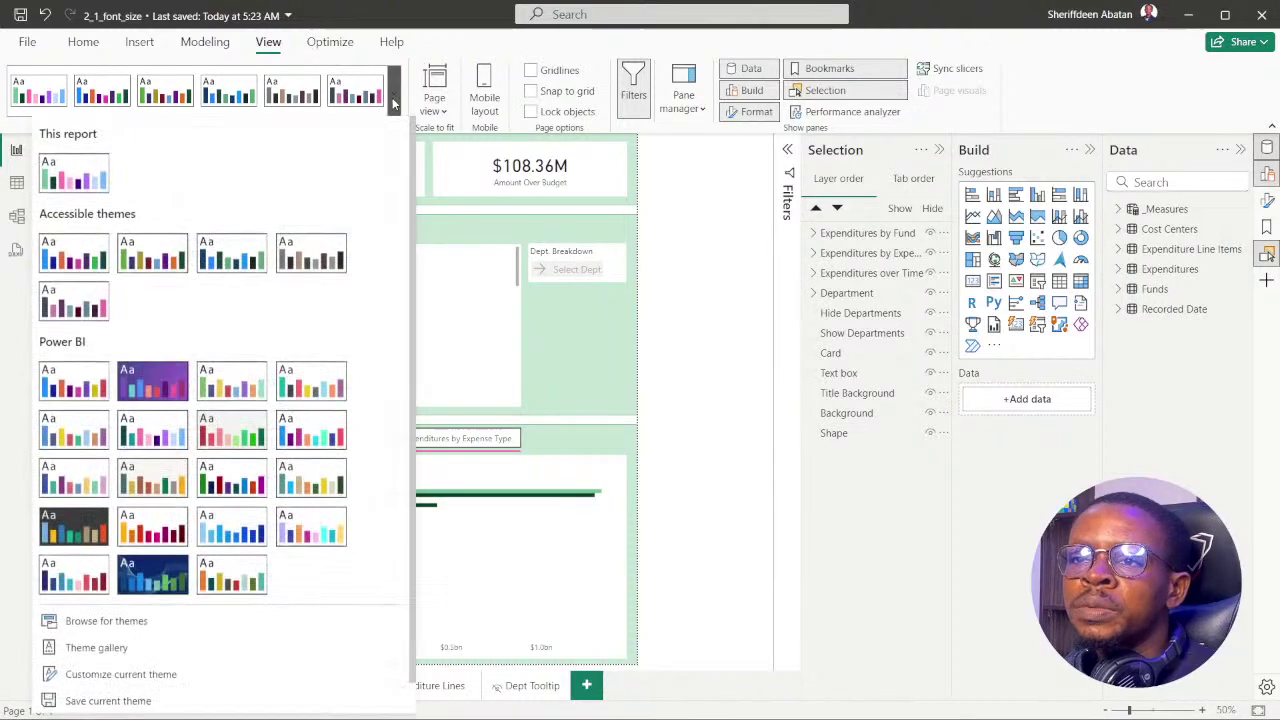
pyautogui.scroll(-1, 241, 627)
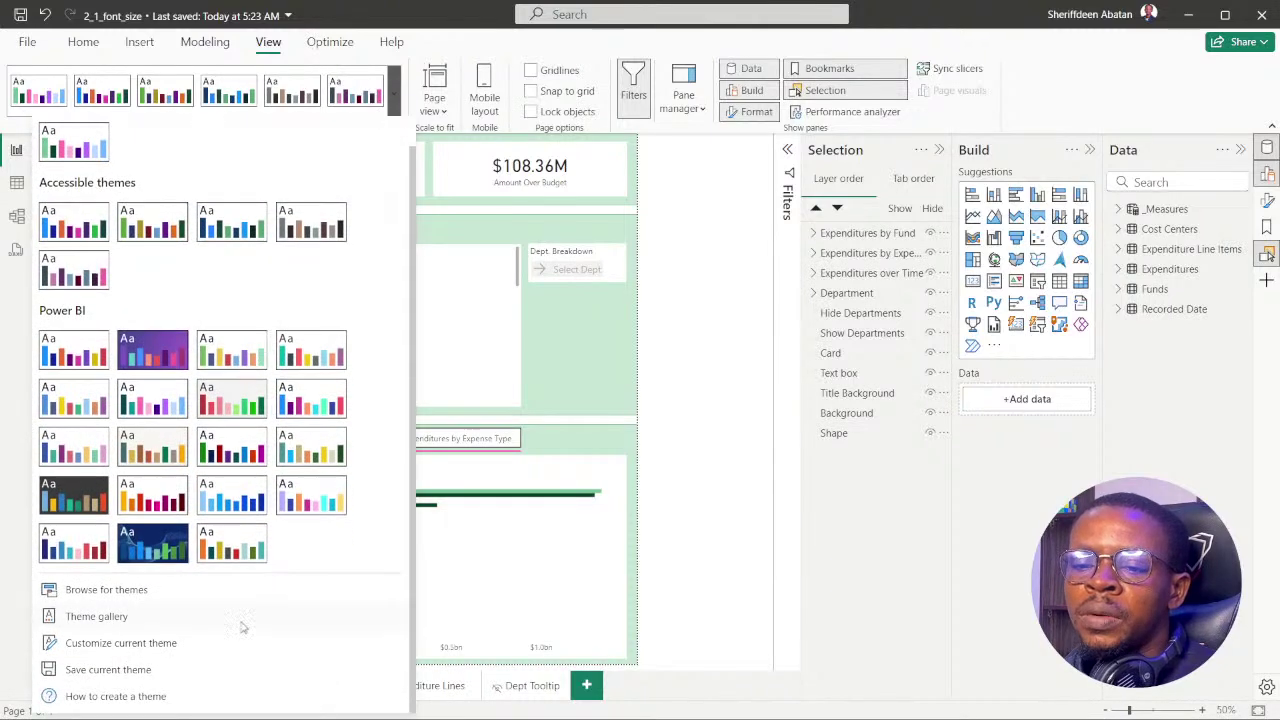
pyautogui.click(140, 645)
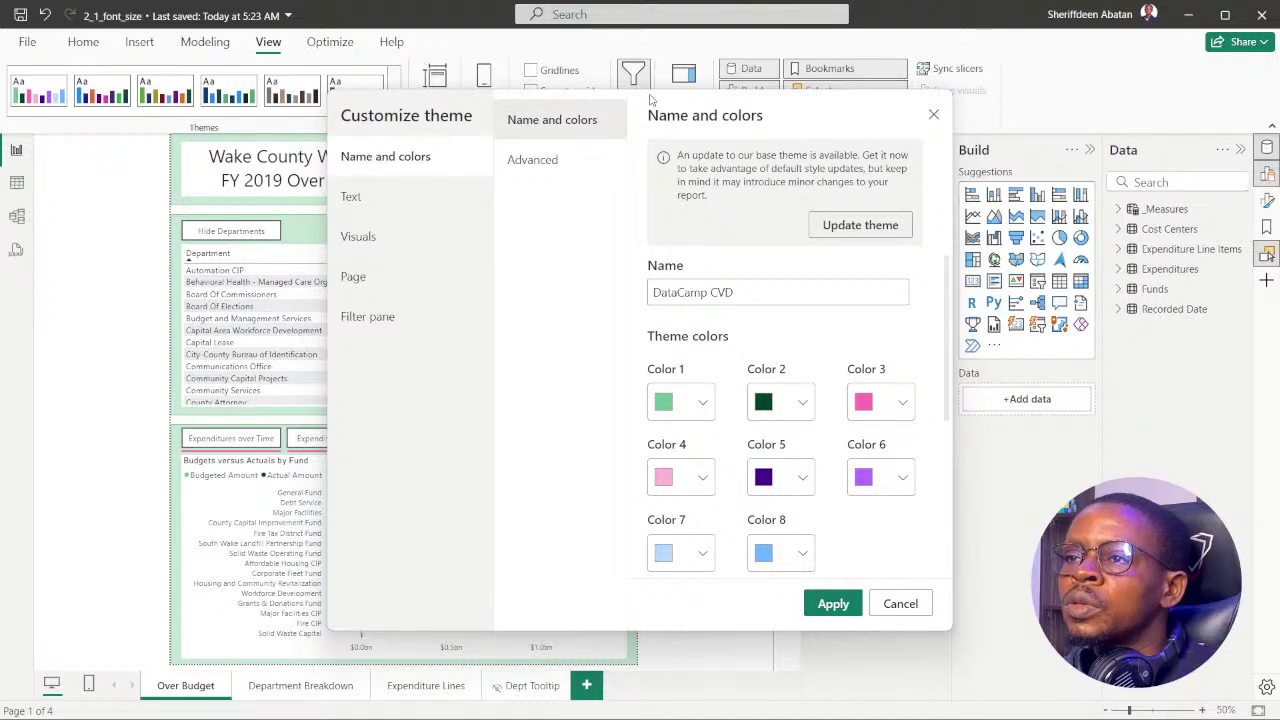
pyautogui.moveTo(651, 101); pyautogui.dragTo(575, 113)
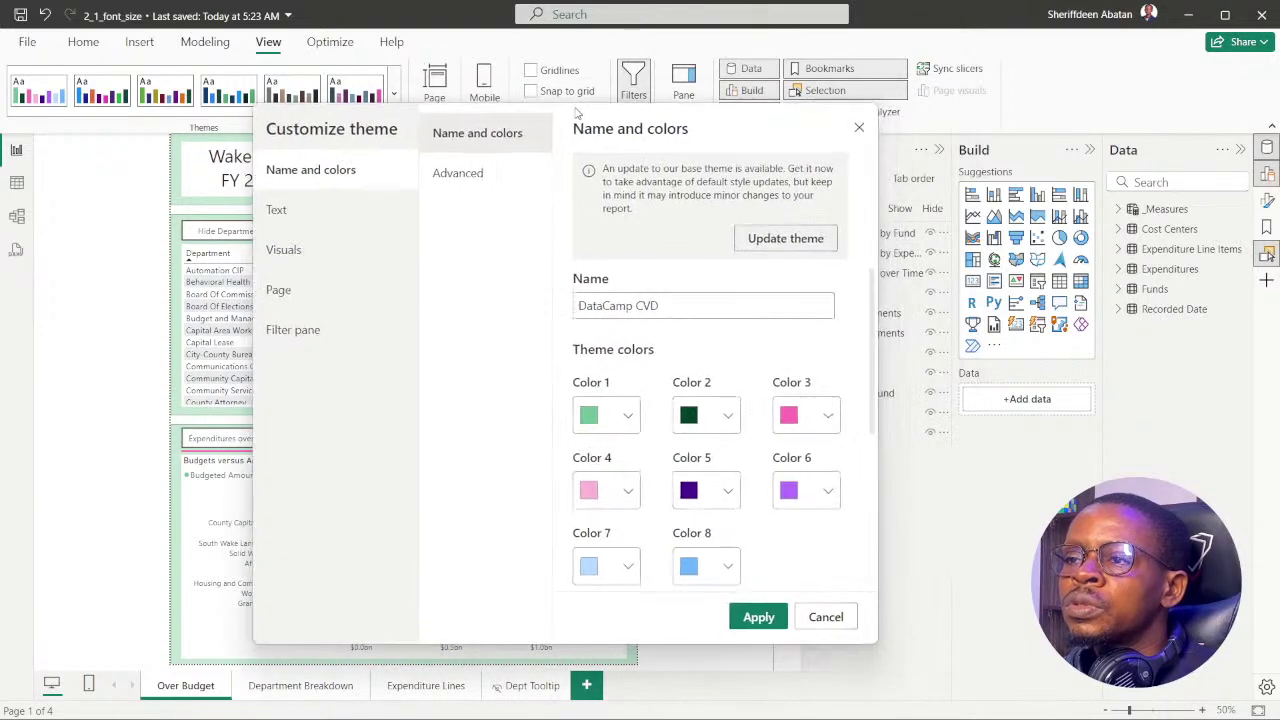
pyautogui.click(306, 221)
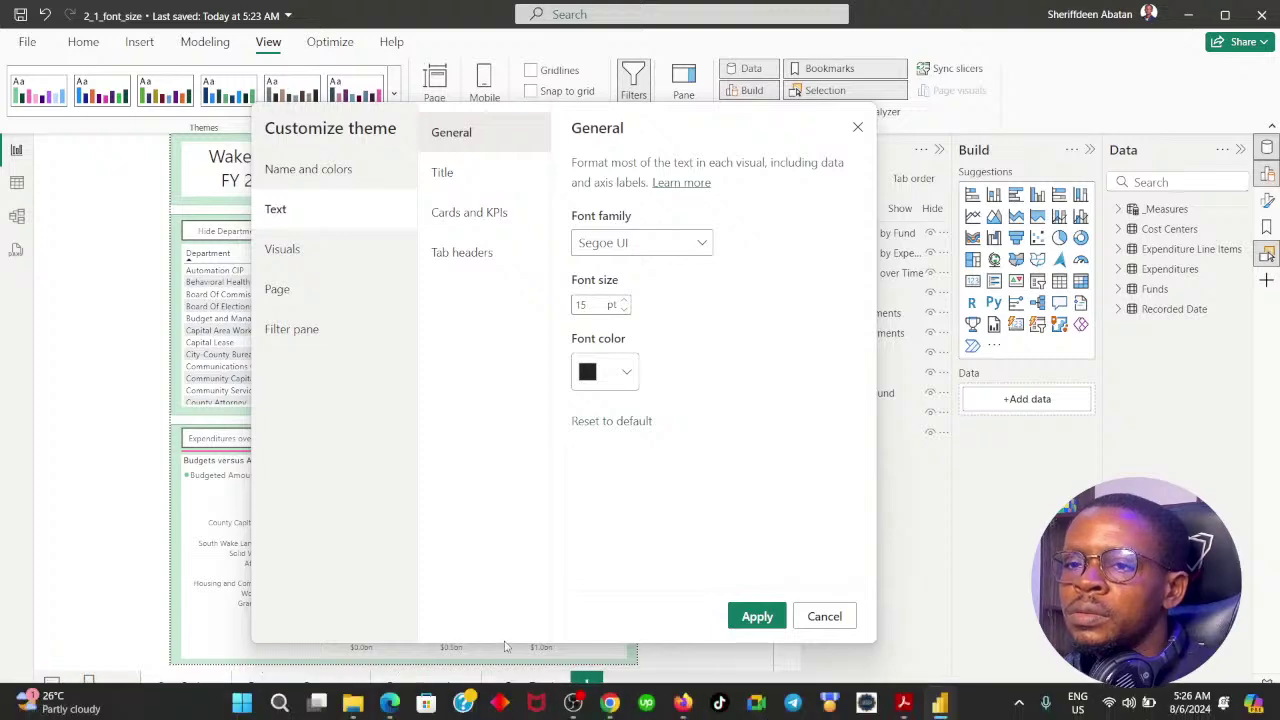
# Switch to the DataCamp exercise in Chrome, advance to the fourth instruction, and return to the Customize theme dialog
pyautogui.click(608, 704)
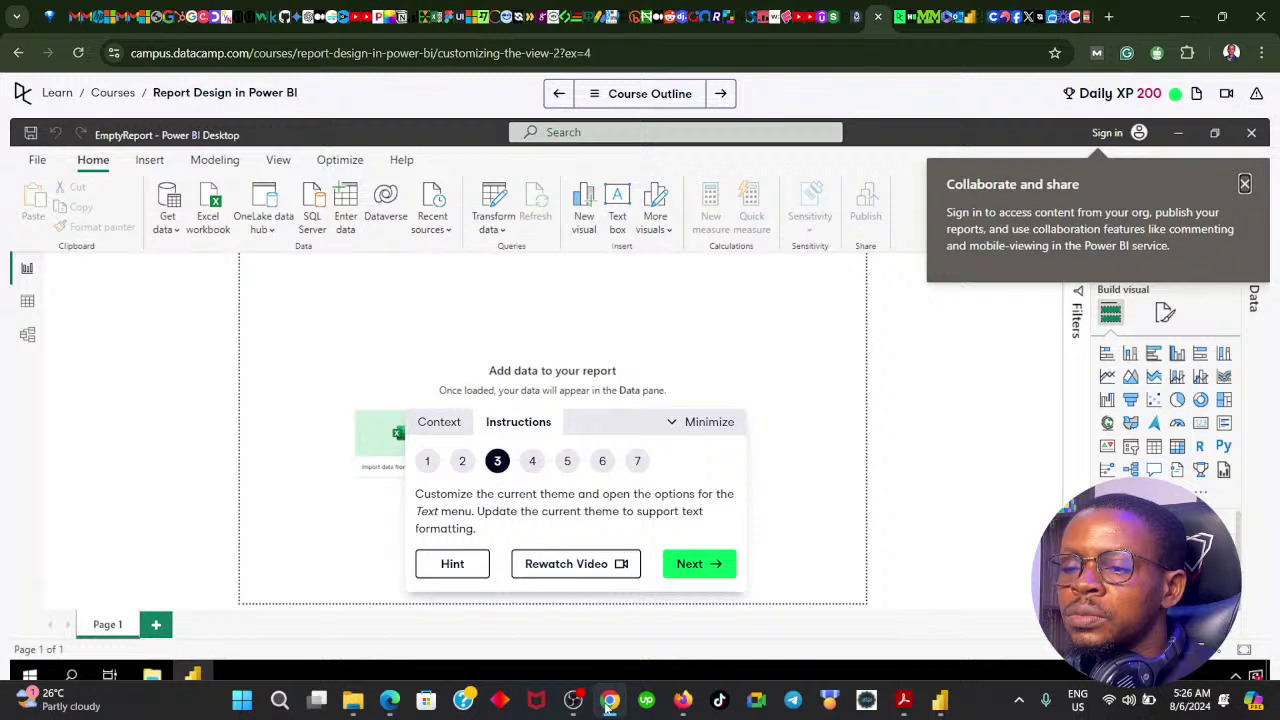
pyautogui.click(608, 704)
pyautogui.click(608, 704)
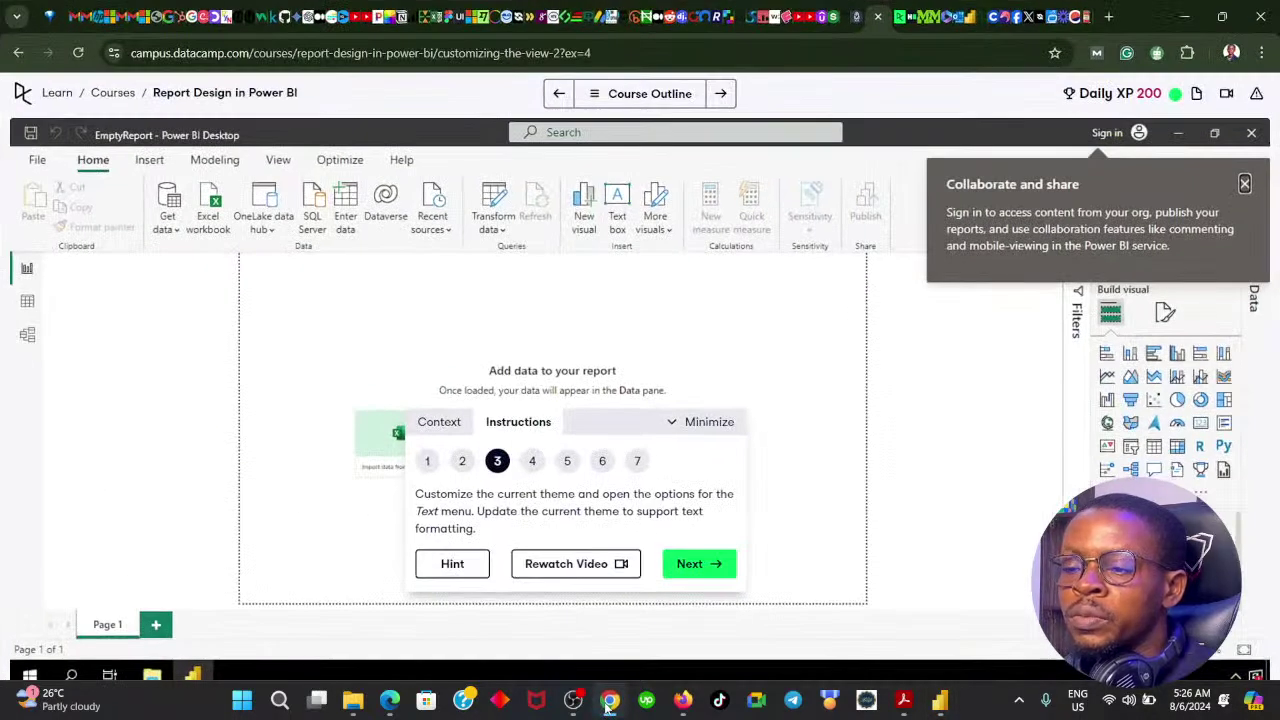
pyautogui.click(608, 704)
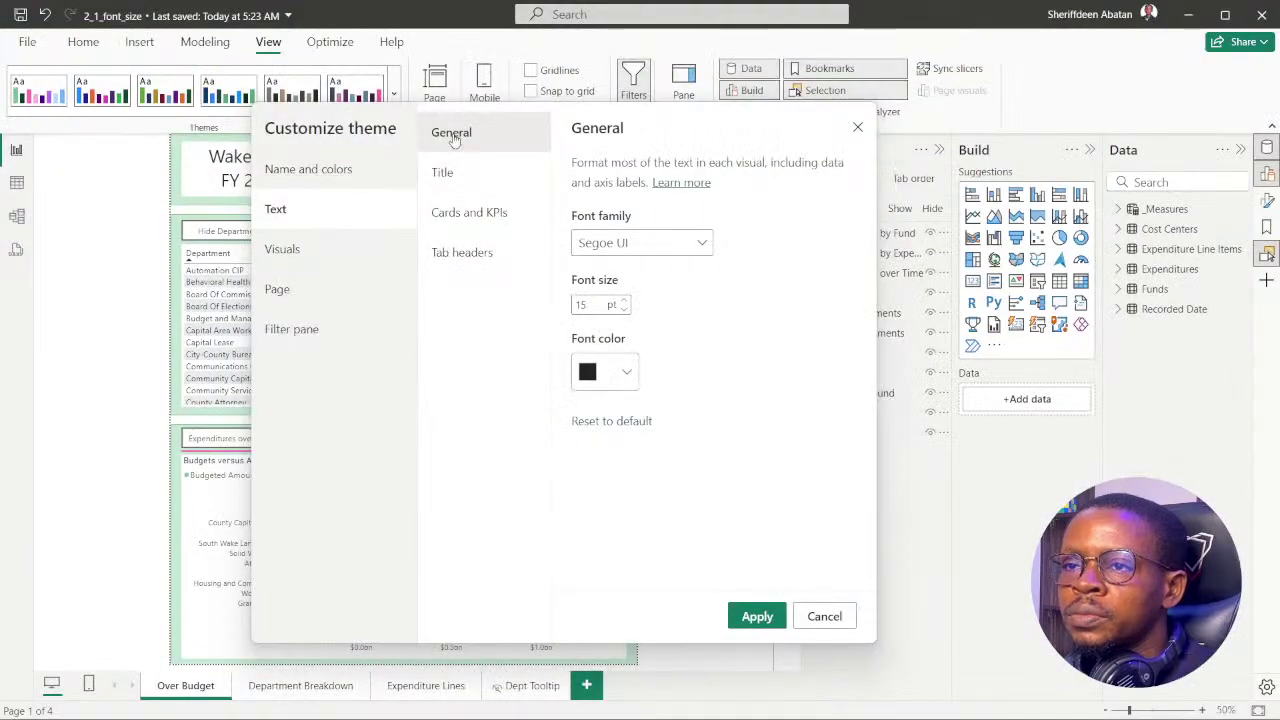
# Review the theme's Title, Cards and KPIs and Tab headers text settings, and return to General
pyautogui.click(449, 170)
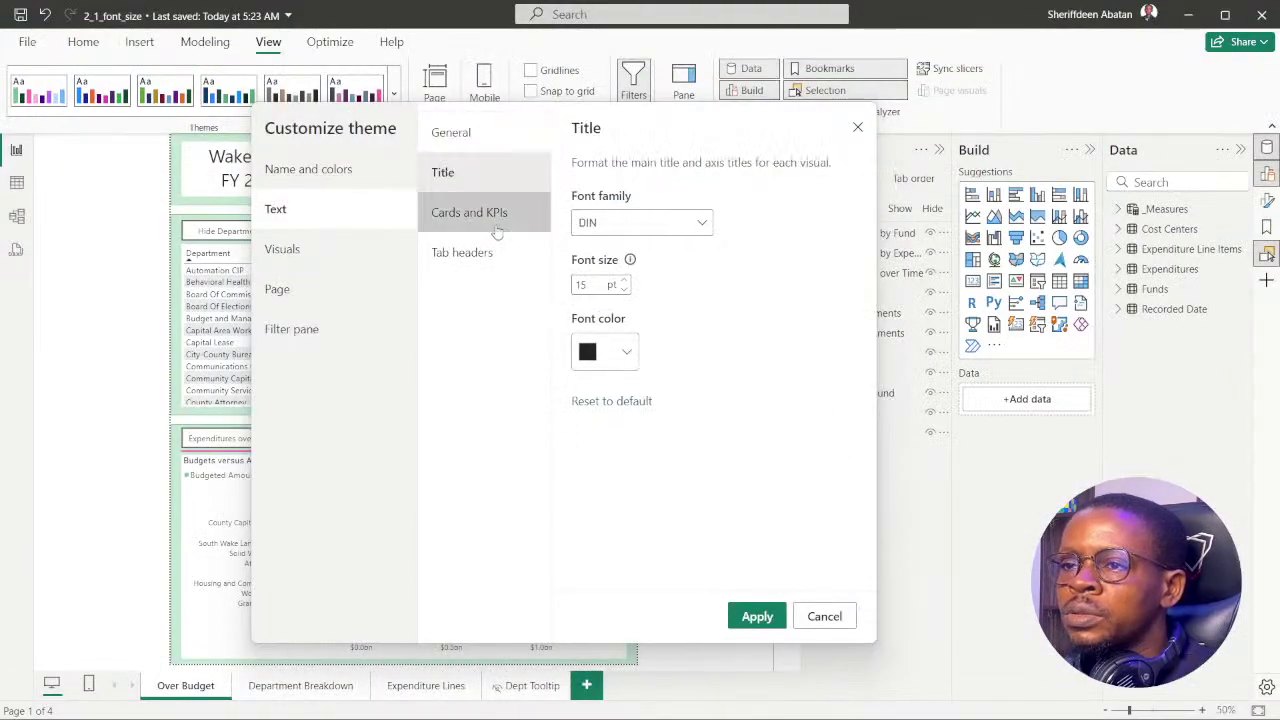
pyautogui.click(497, 229)
pyautogui.click(492, 256)
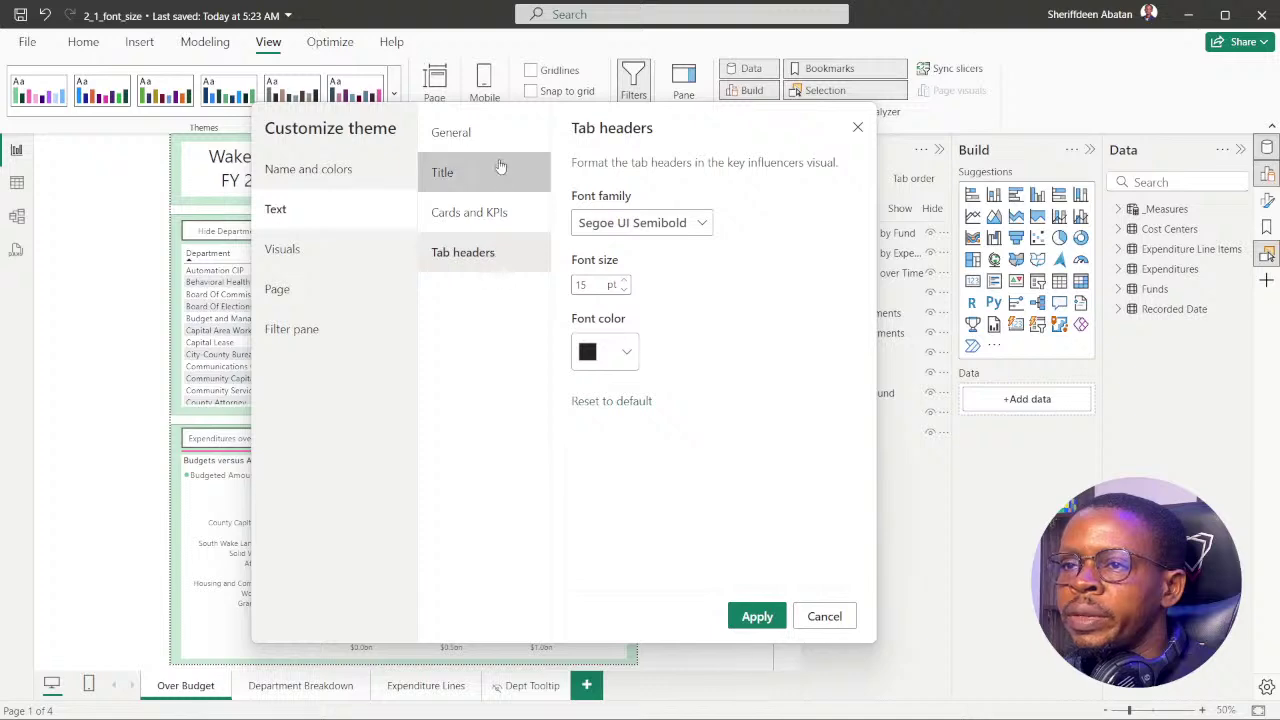
pyautogui.click(477, 136)
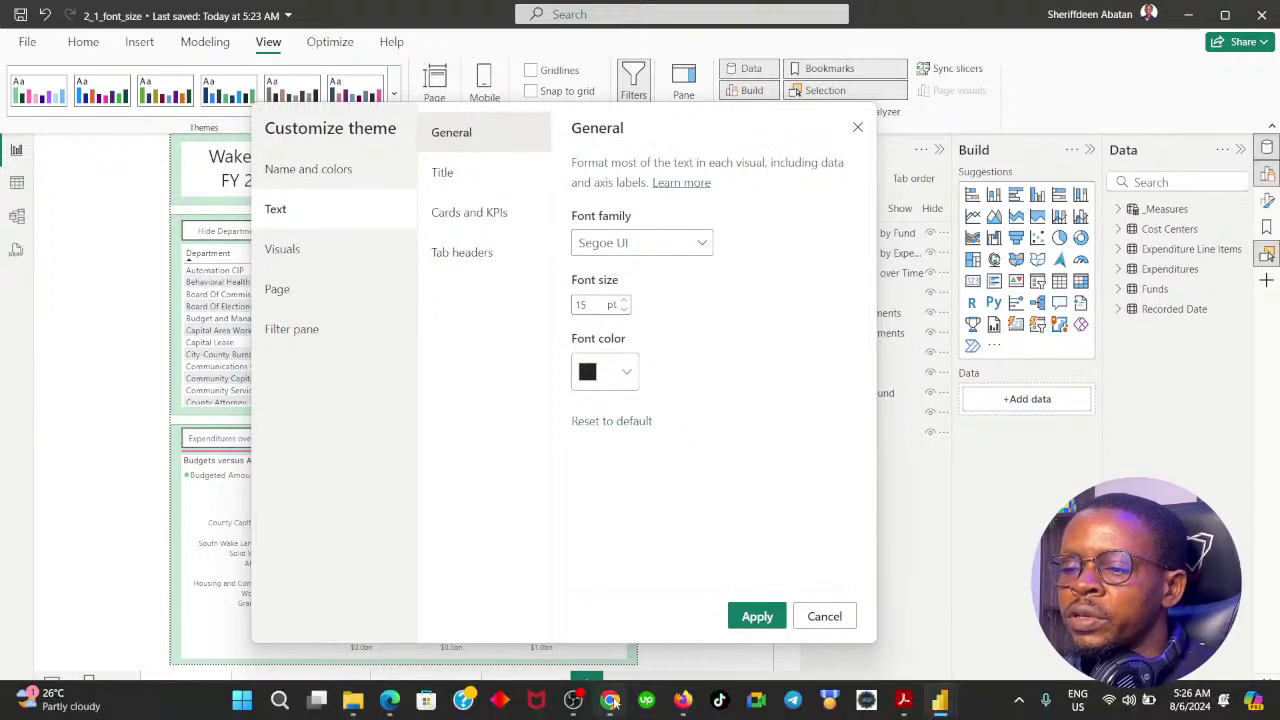
# Compare the theme's General and Title font sizes with the fourth DataCamp instruction in Chrome
pyautogui.click(610, 700)
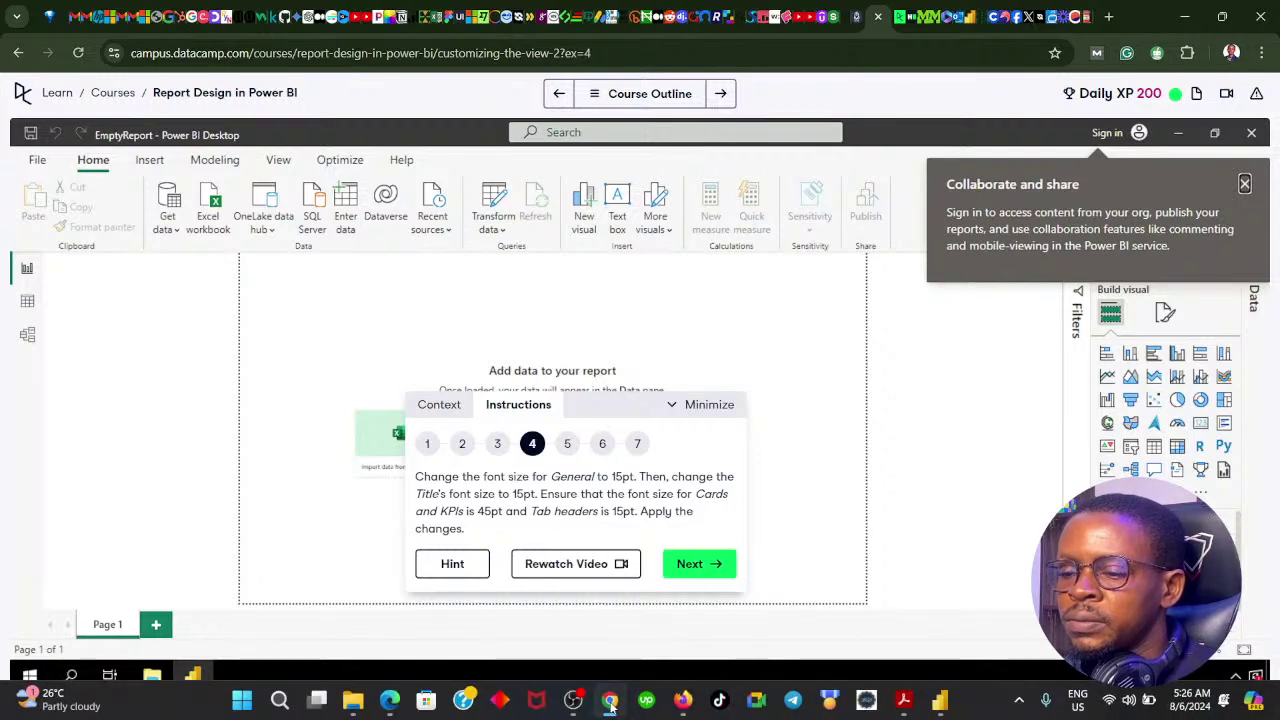
pyautogui.click(610, 700)
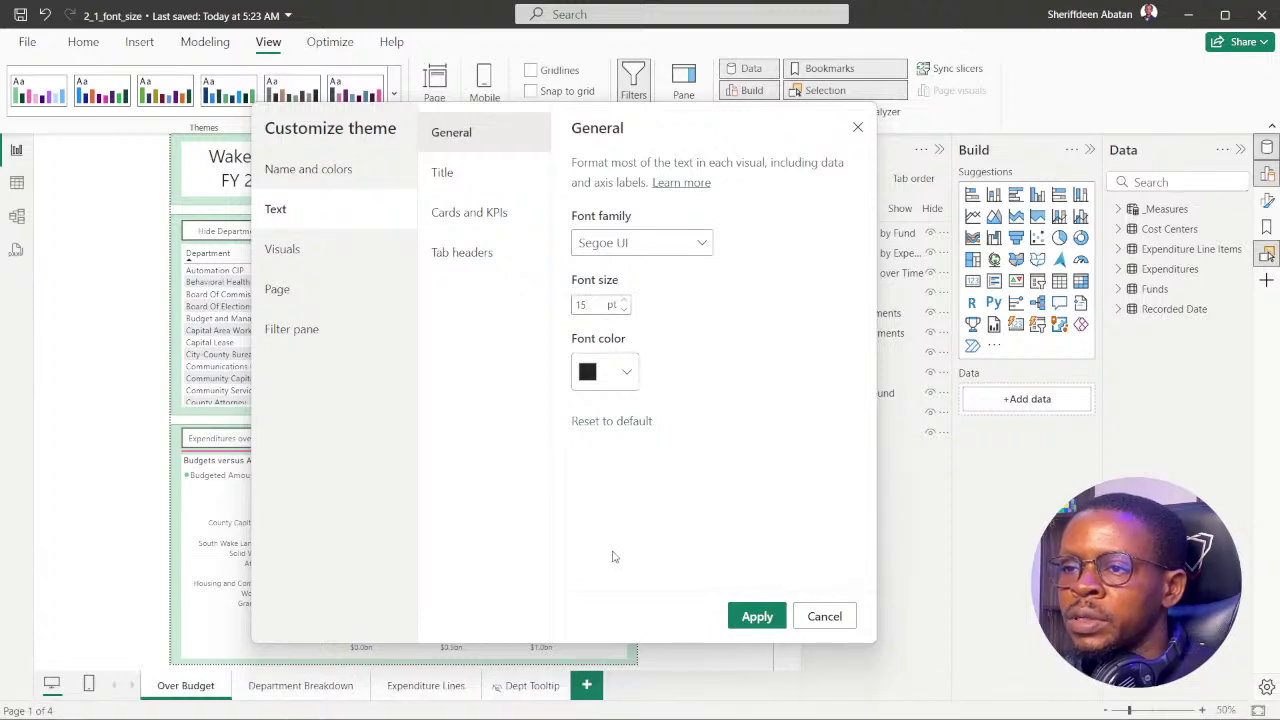
pyautogui.click(610, 700)
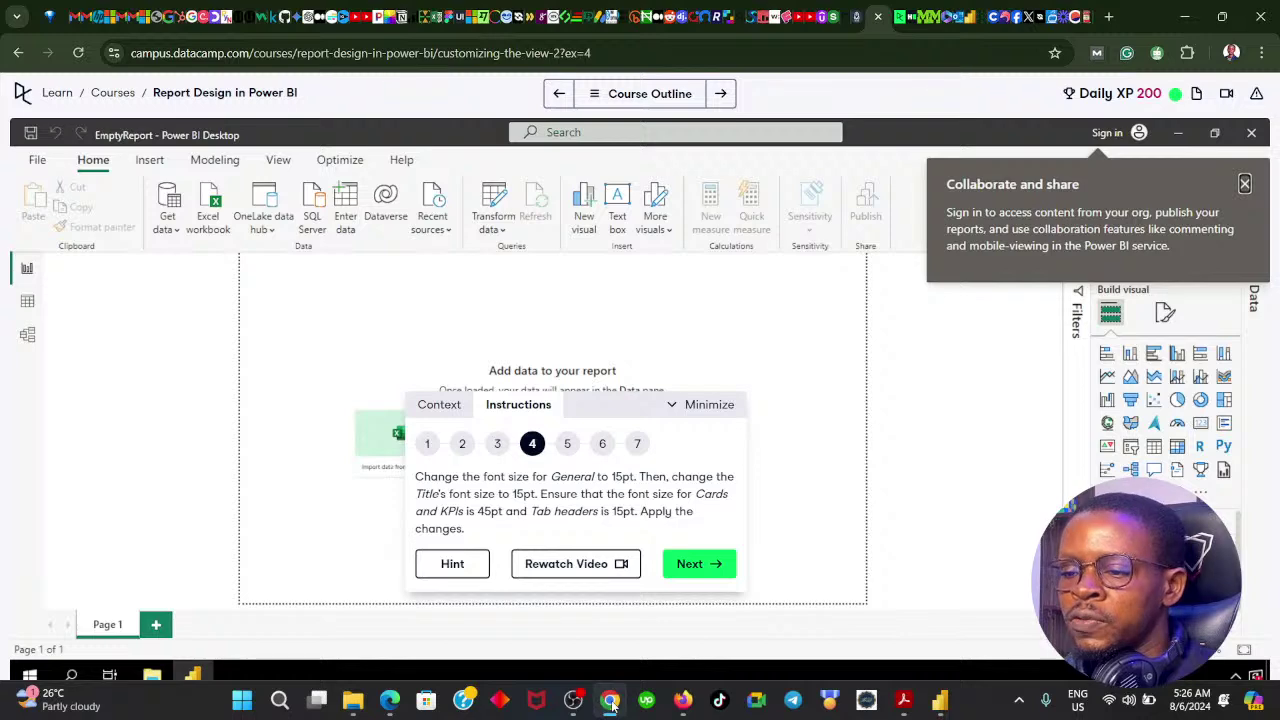
pyautogui.click(612, 703)
pyautogui.click(468, 180)
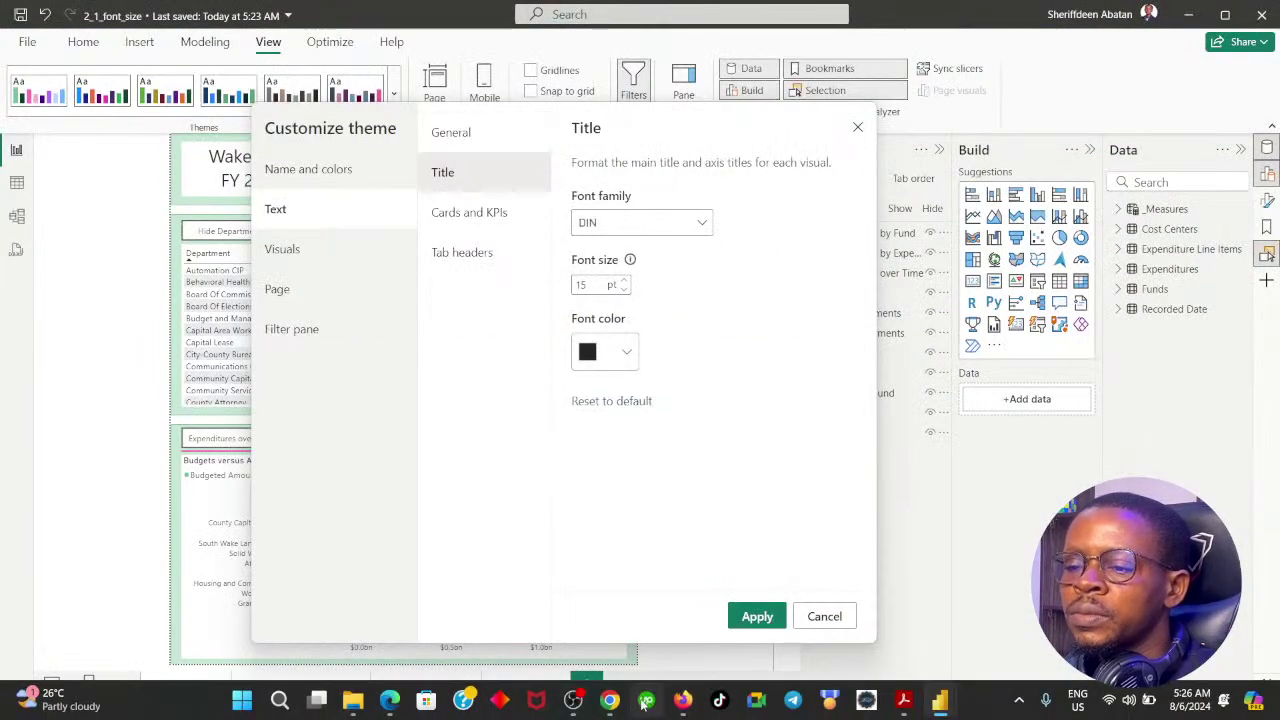
# Check the Cards and KPIs and Tab headers font sizes against the DataCamp instruction, and apply the customized theme
pyautogui.click(610, 700)
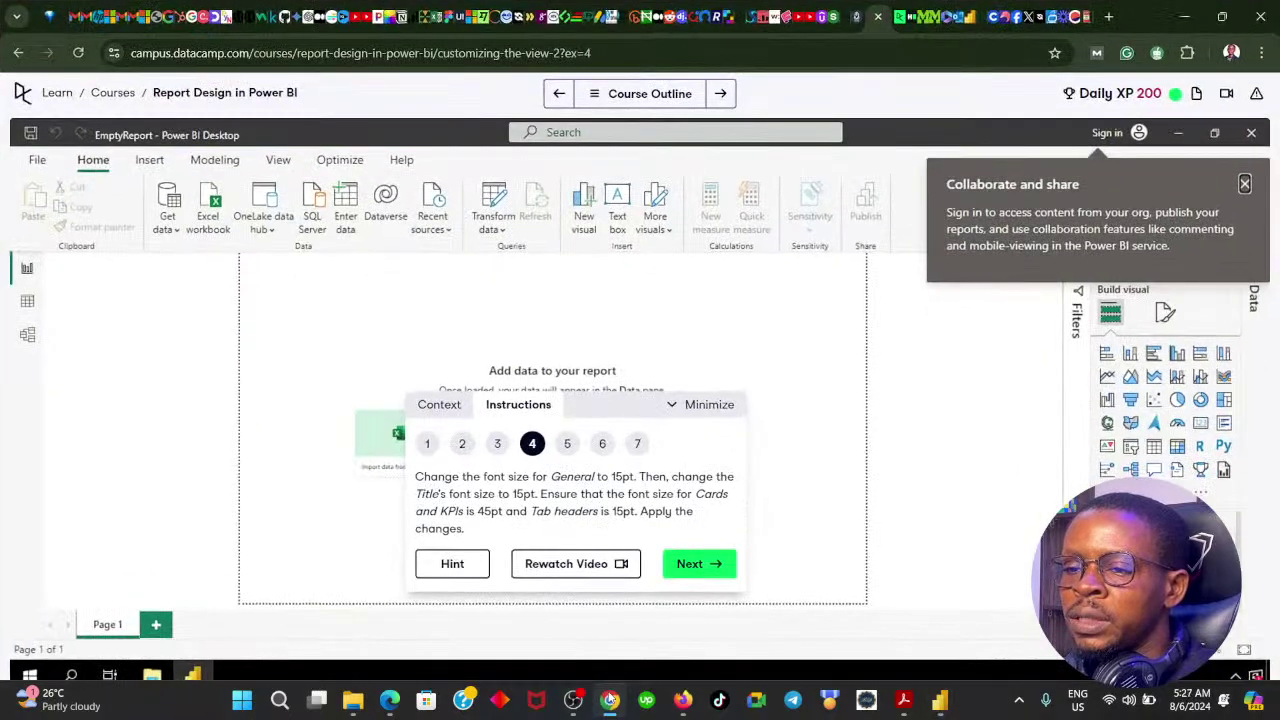
pyautogui.click(610, 700)
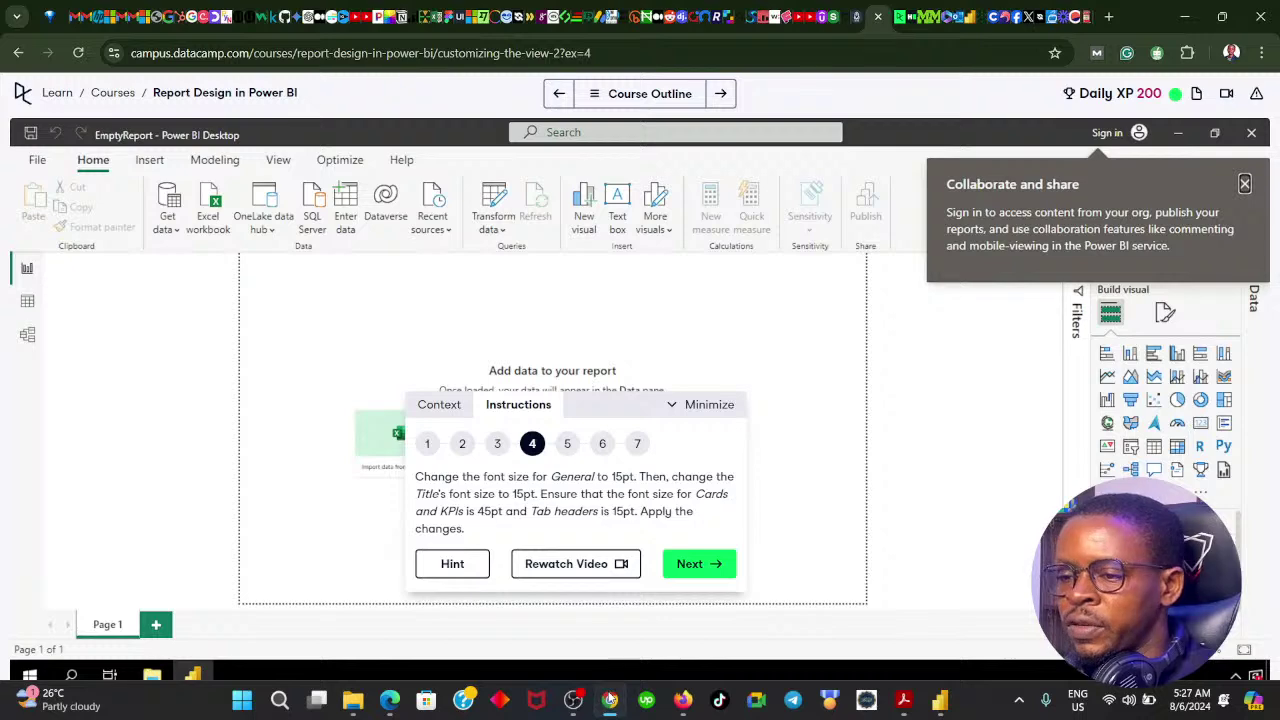
pyautogui.click(494, 224)
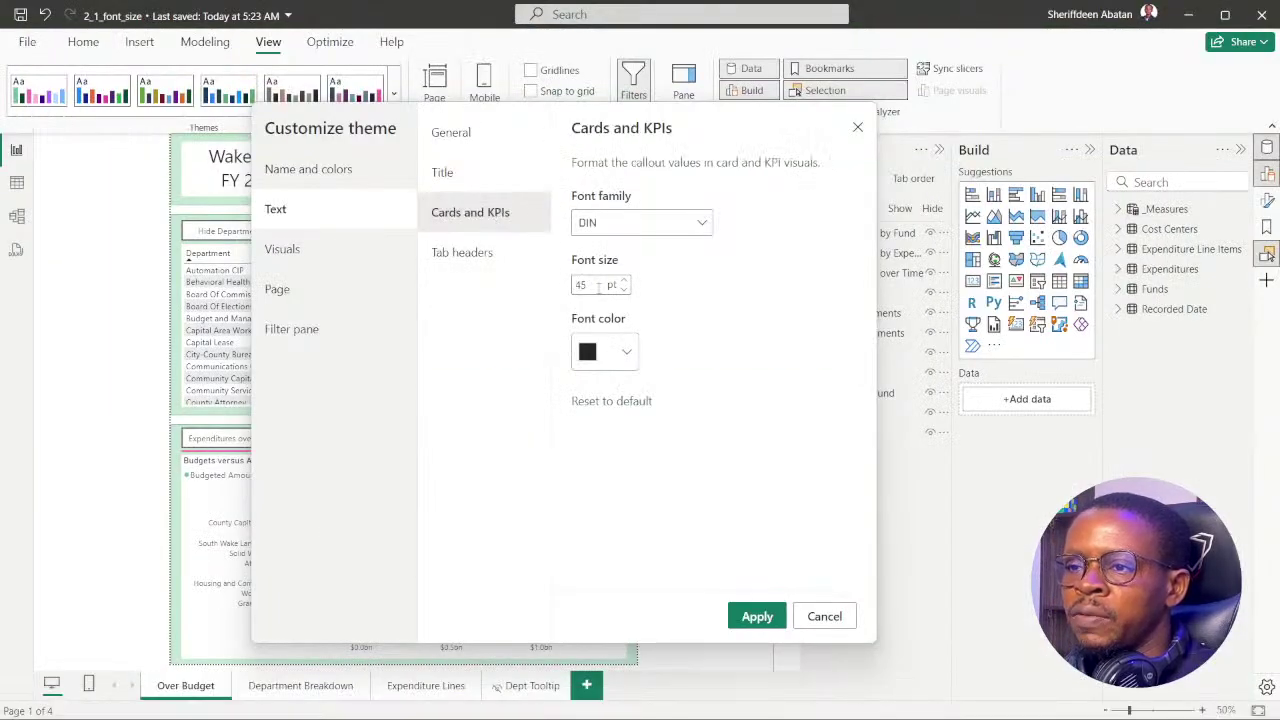
pyautogui.moveTo(610, 712)
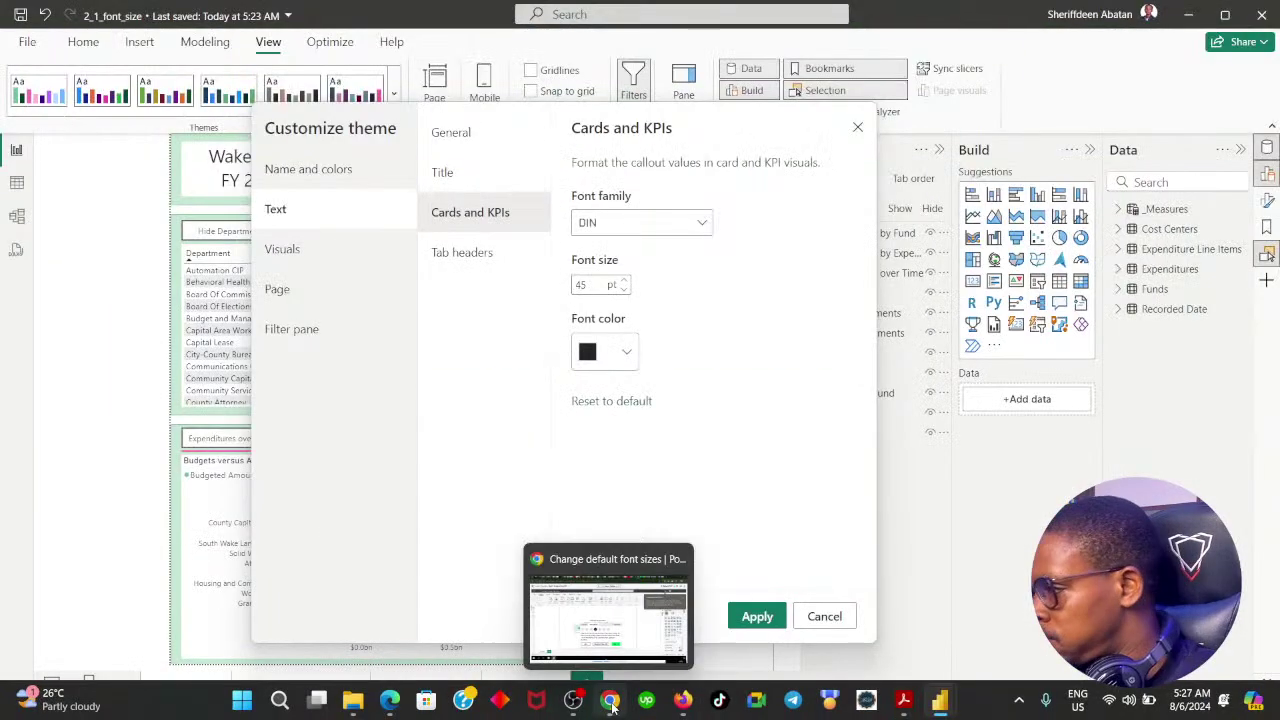
pyautogui.click(612, 705)
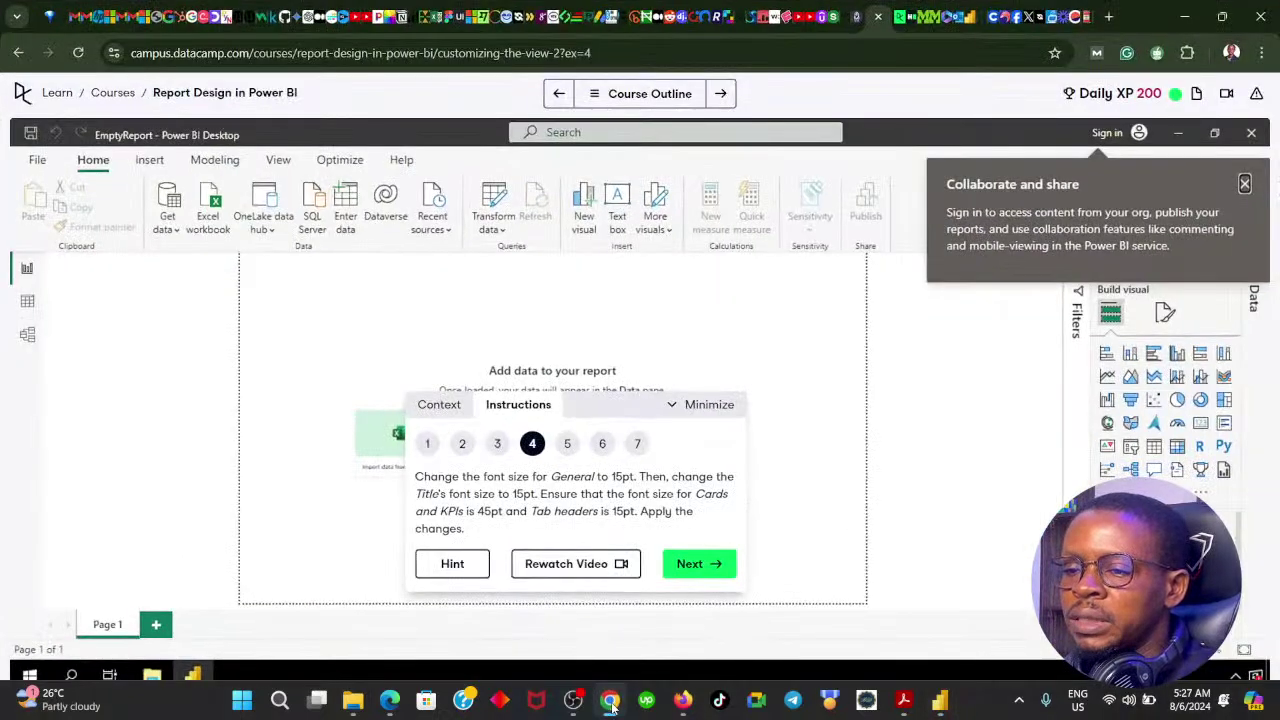
pyautogui.click(612, 705)
pyautogui.click(468, 258)
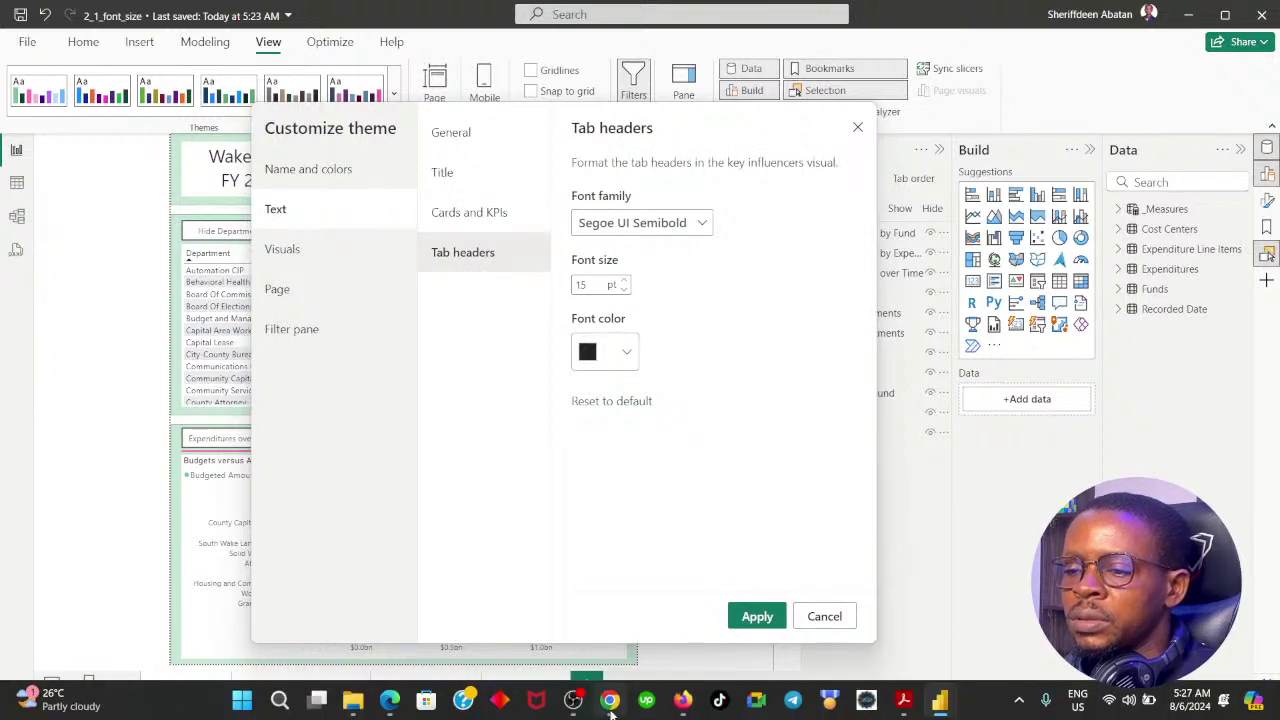
pyautogui.click(611, 707)
pyautogui.click(611, 707)
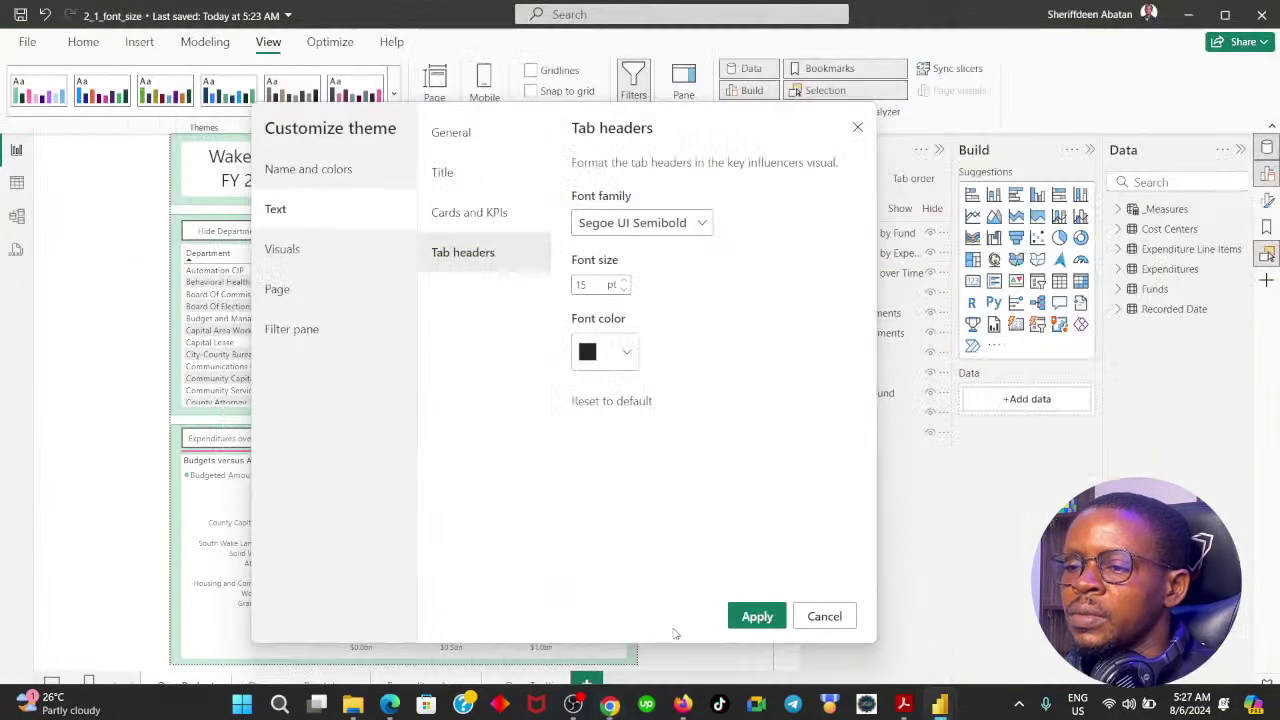
pyautogui.click(750, 614)
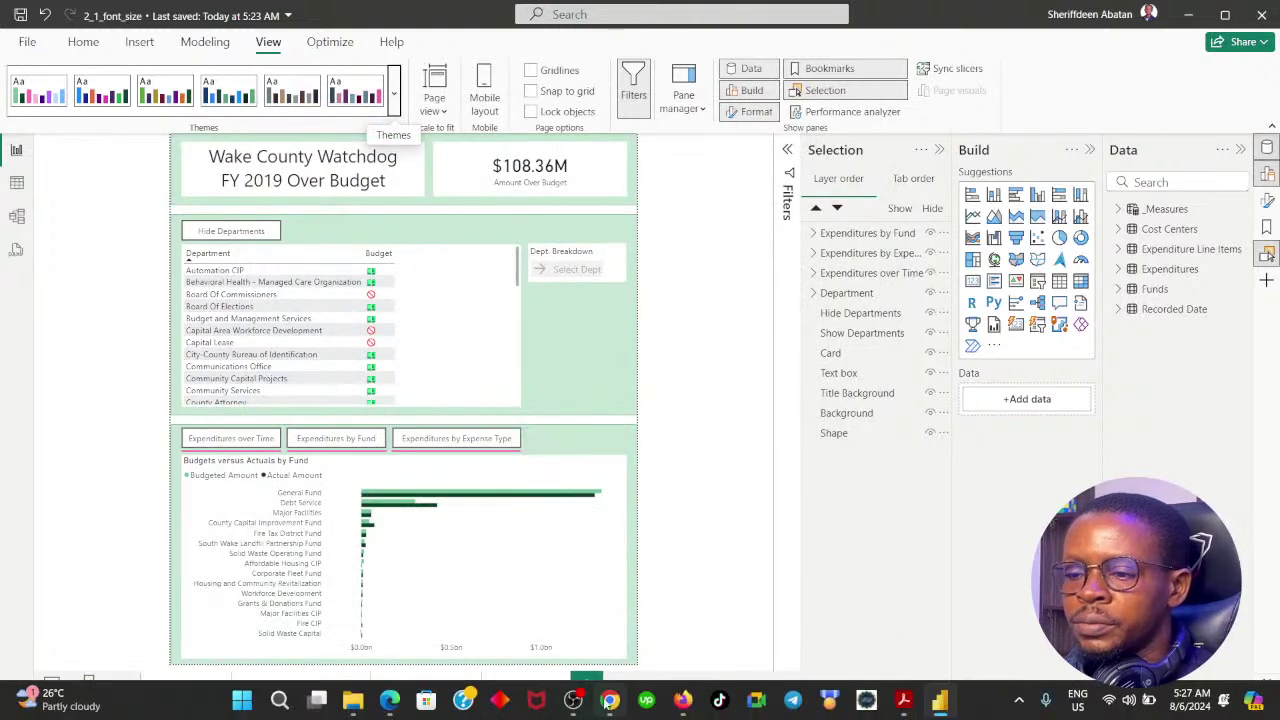
# Advance the DataCamp exercise in Chrome to the fifth instruction to read it, and return to the report
pyautogui.click(611, 705)
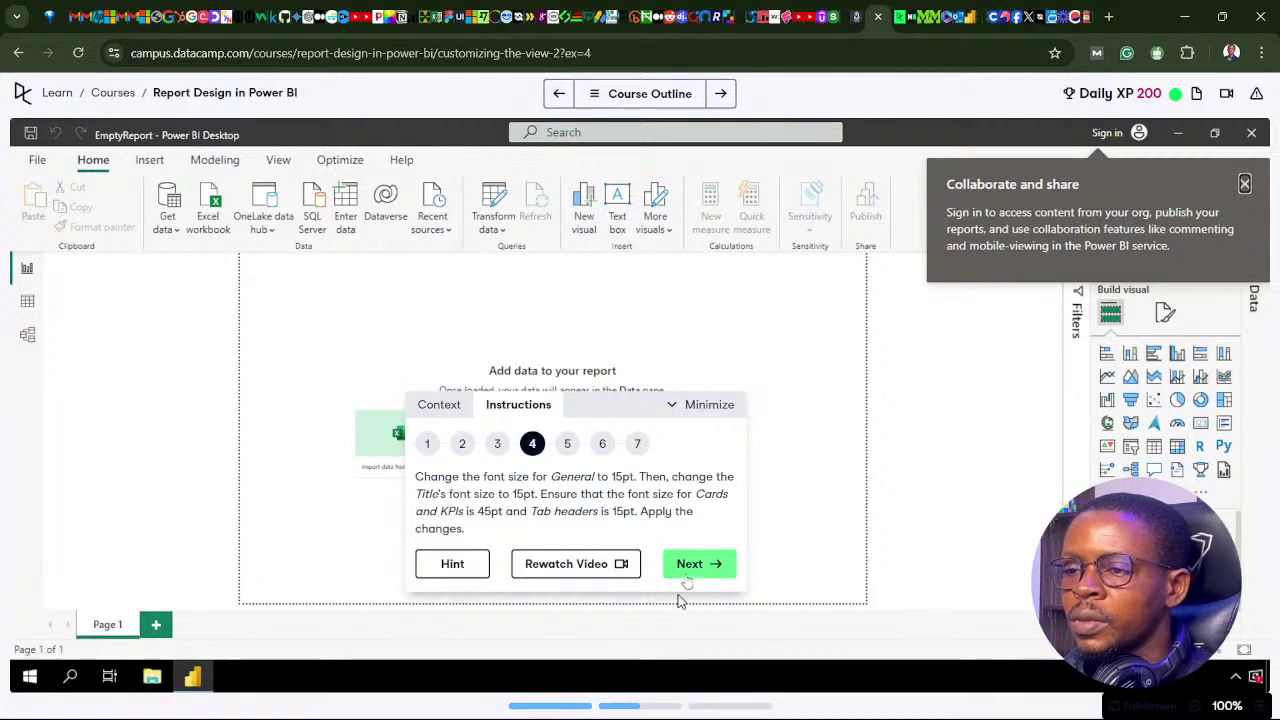
pyautogui.click(686, 578)
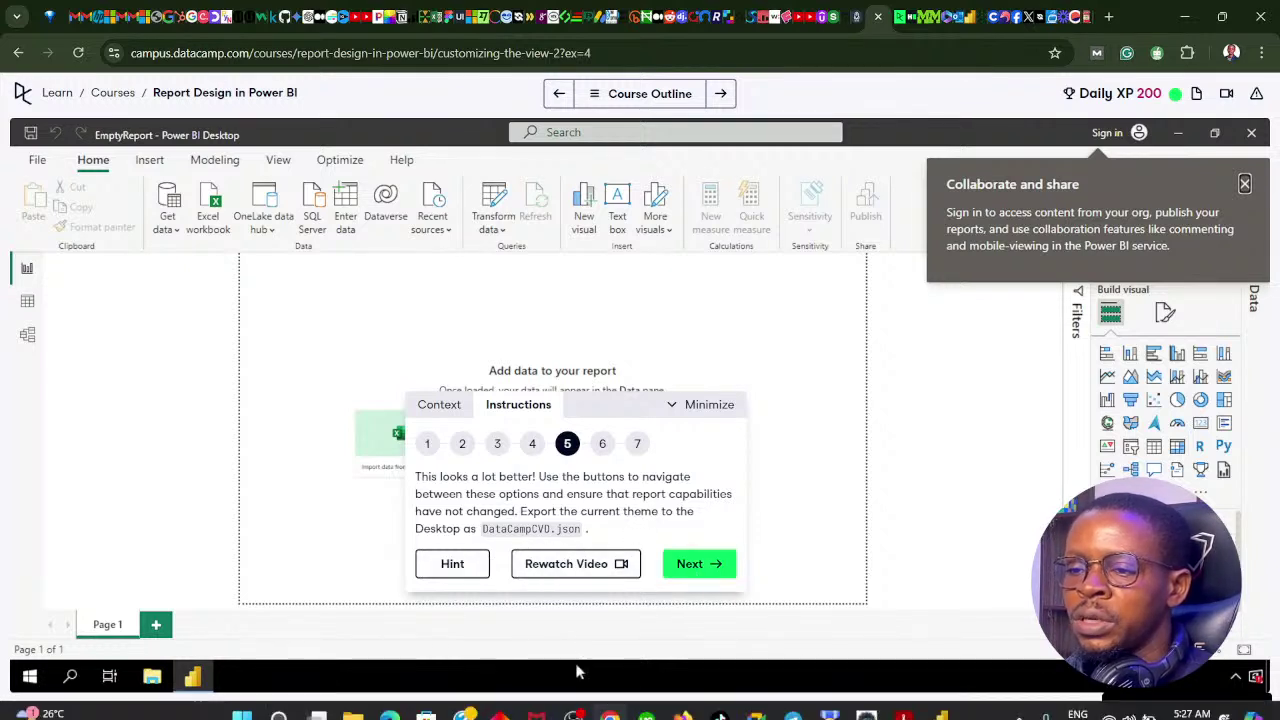
pyautogui.click(610, 701)
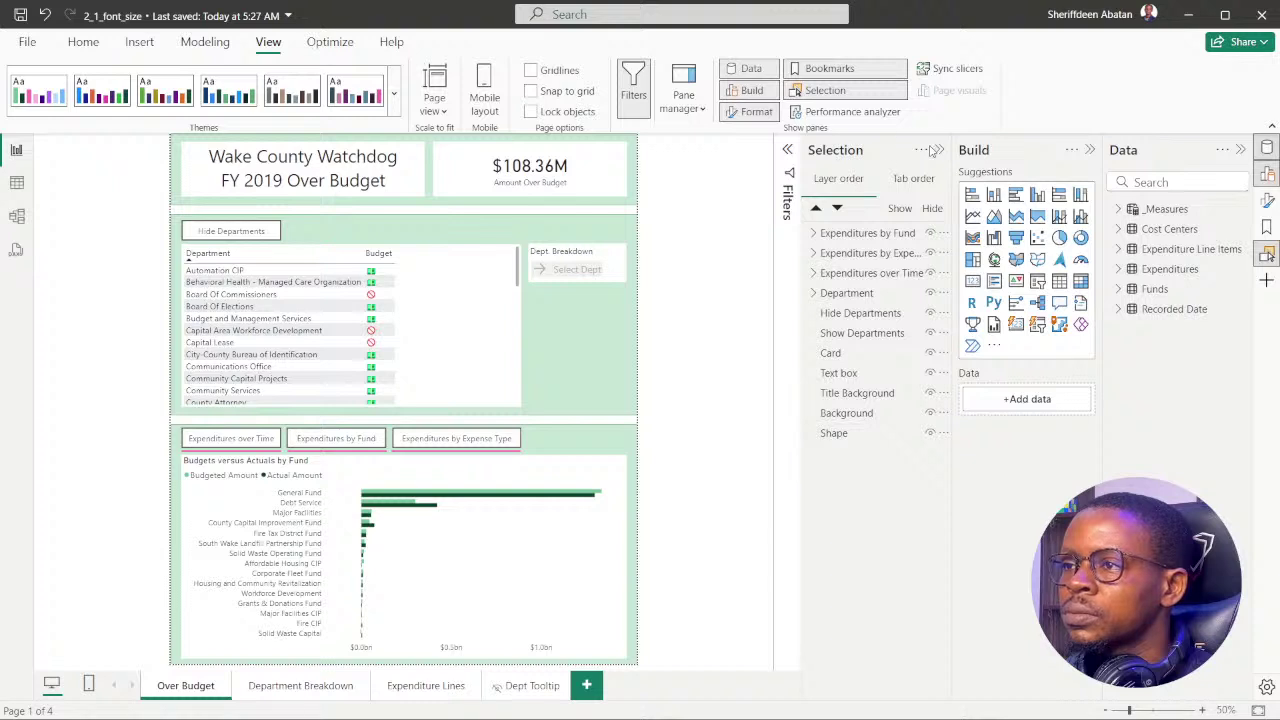
# Close the Selection pane and test the Expenditures over Time, by Fund and by Expense Type buttons on Over Budget
pyautogui.click(936, 150)
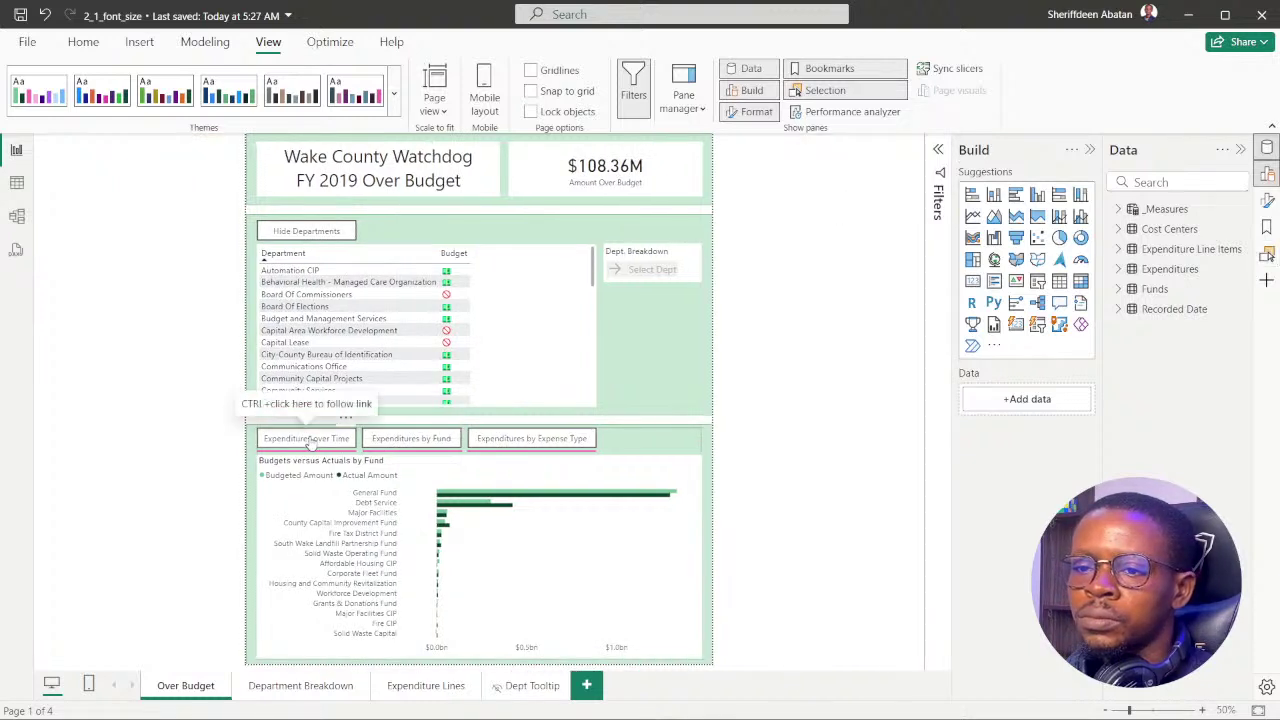
pyautogui.keyDown('ctrl'); pyautogui.click(309, 445); pyautogui.keyUp('ctrl')
pyautogui.keyDown('ctrl'); pyautogui.click(396, 447); pyautogui.keyUp('ctrl')
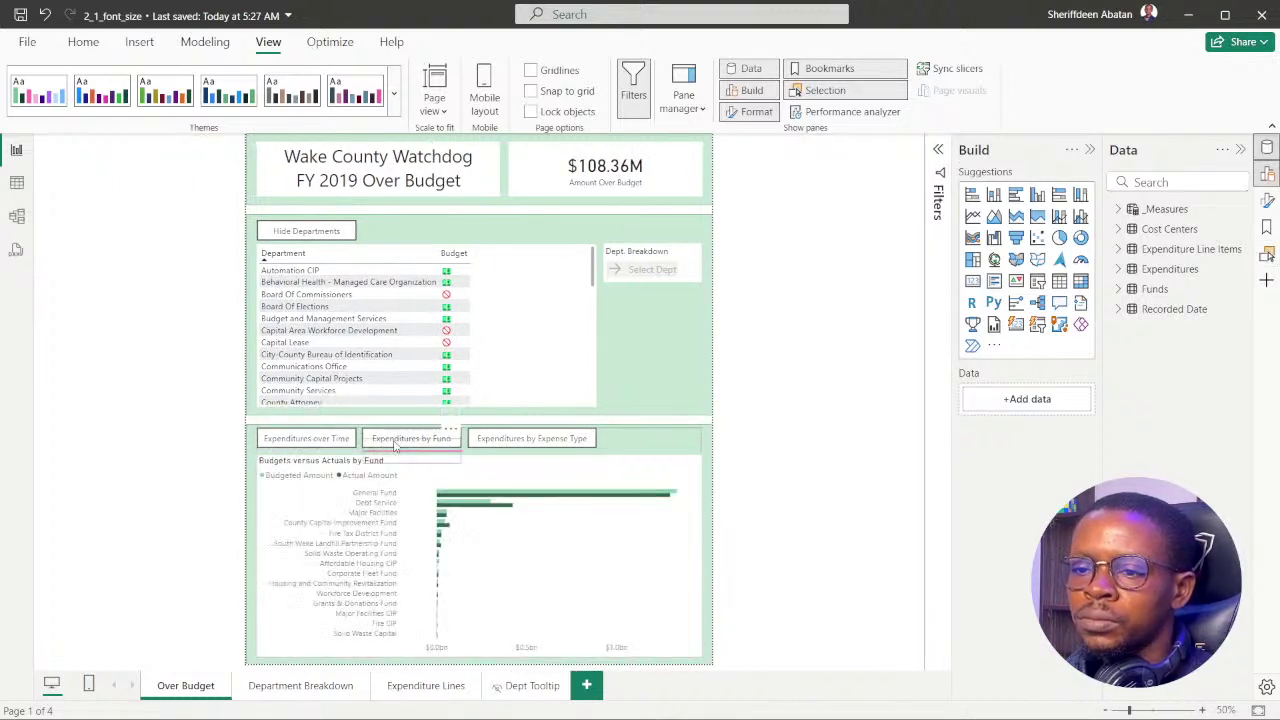
pyautogui.keyDown('ctrl'); pyautogui.click(517, 448); pyautogui.keyUp('ctrl')
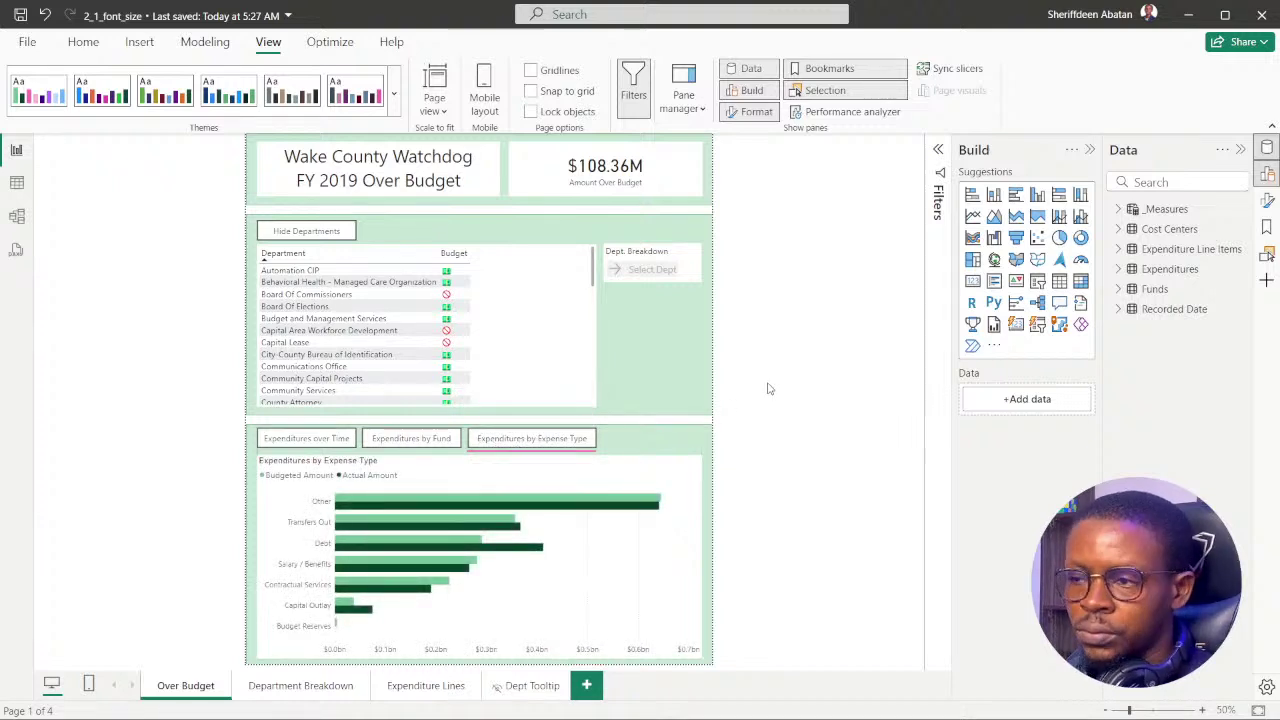
# Read the sixth and seventh DataCamp instructions in Chrome, and return to the report
pyautogui.click(610, 702)
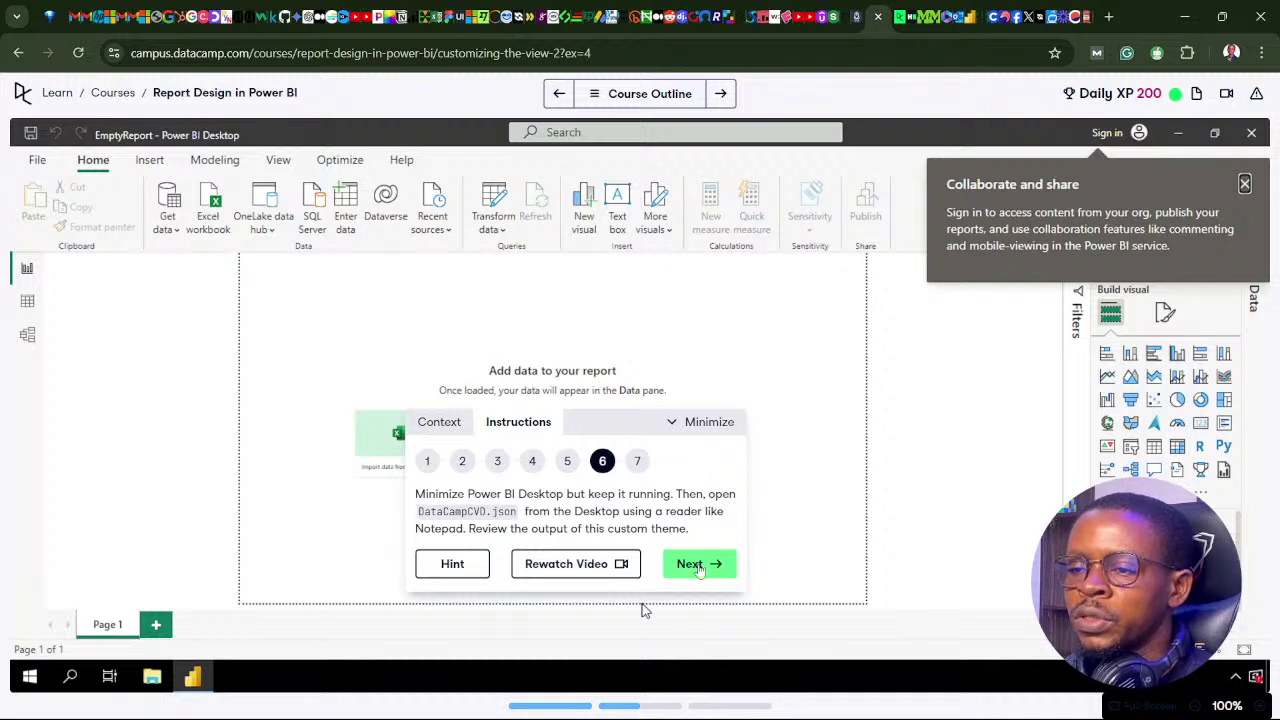
pyautogui.click(699, 568)
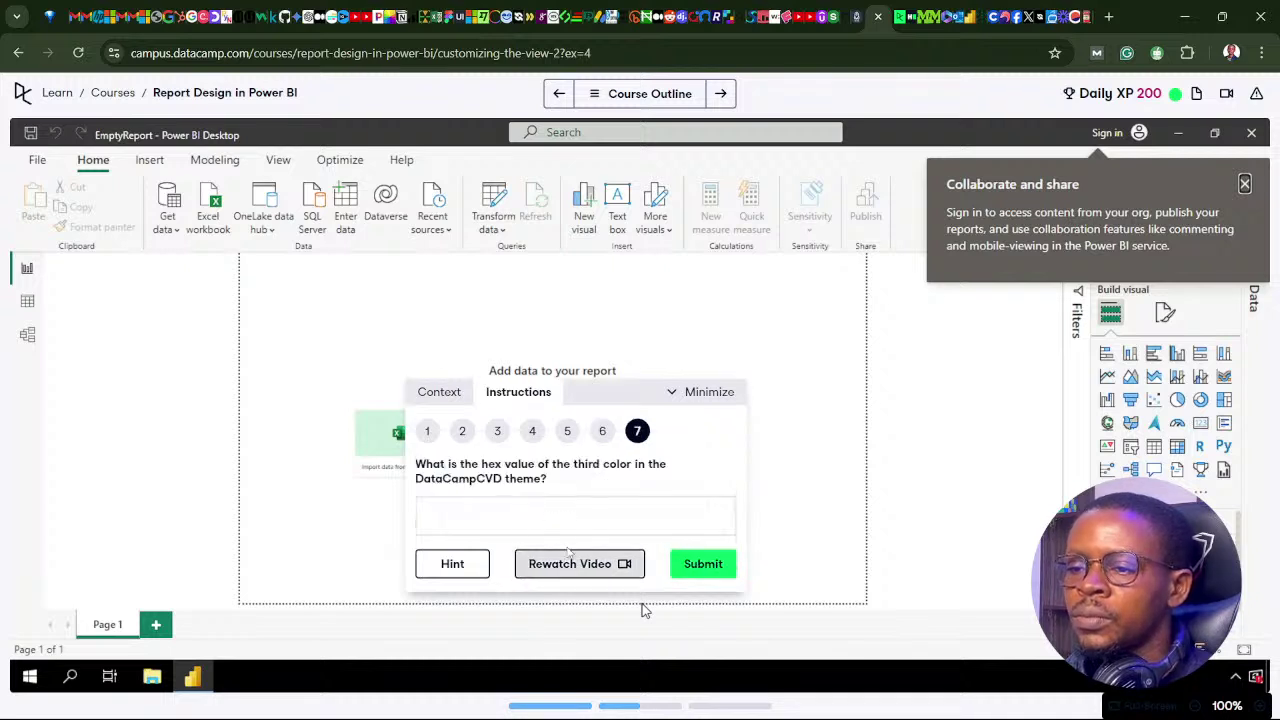
pyautogui.click(601, 432)
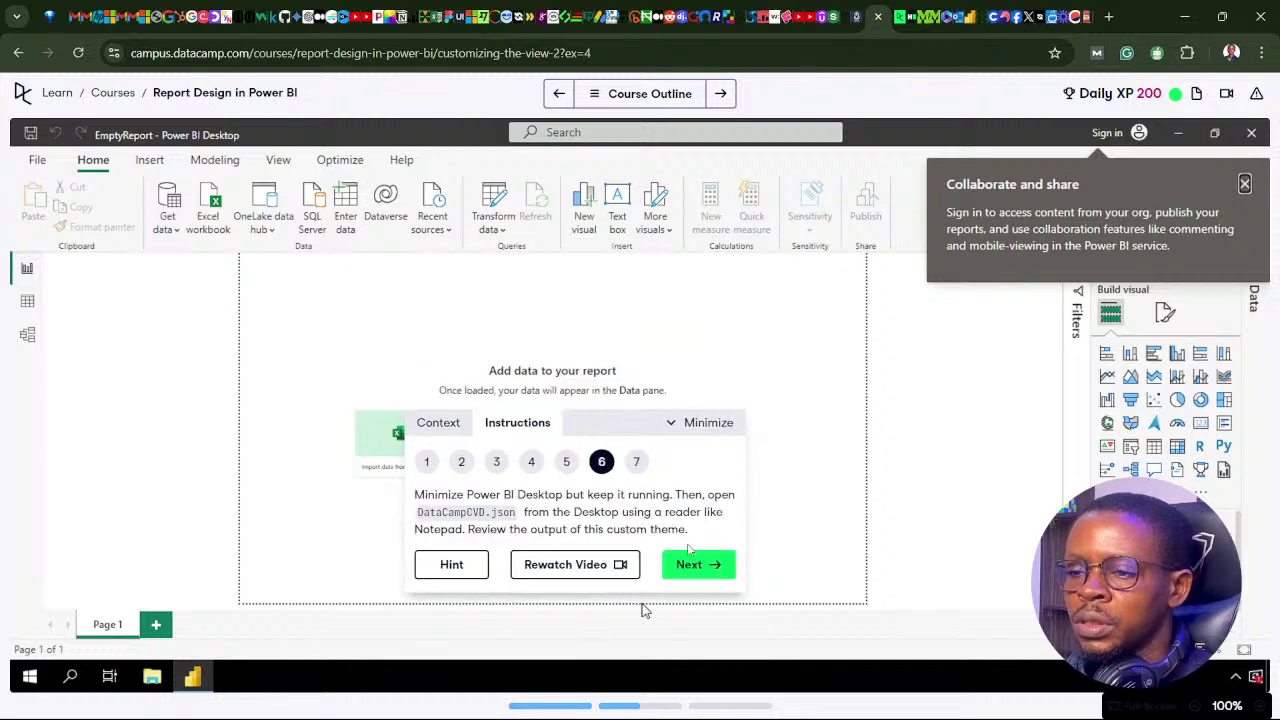
pyautogui.click(606, 705)
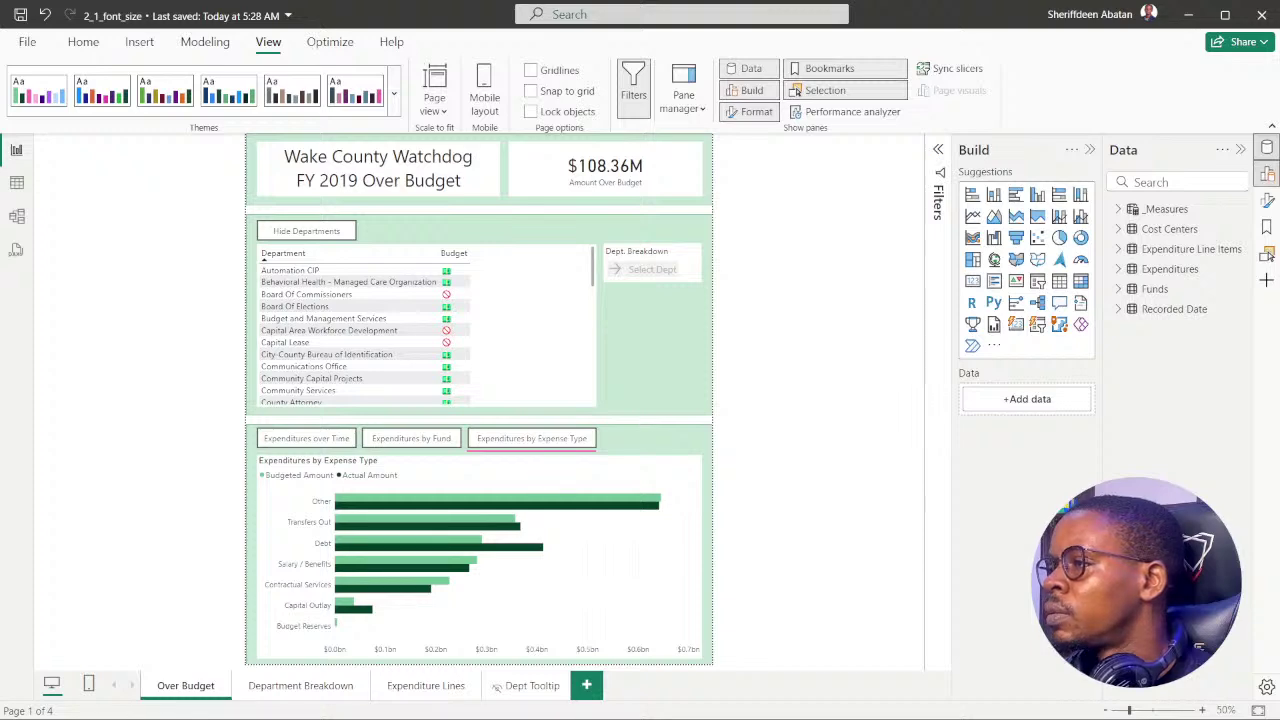
# Switch to Notepad to review the exported theme in DataCampCVD.json, and move its window slightly lower
pyautogui.hotkey('alt', 'Tab')
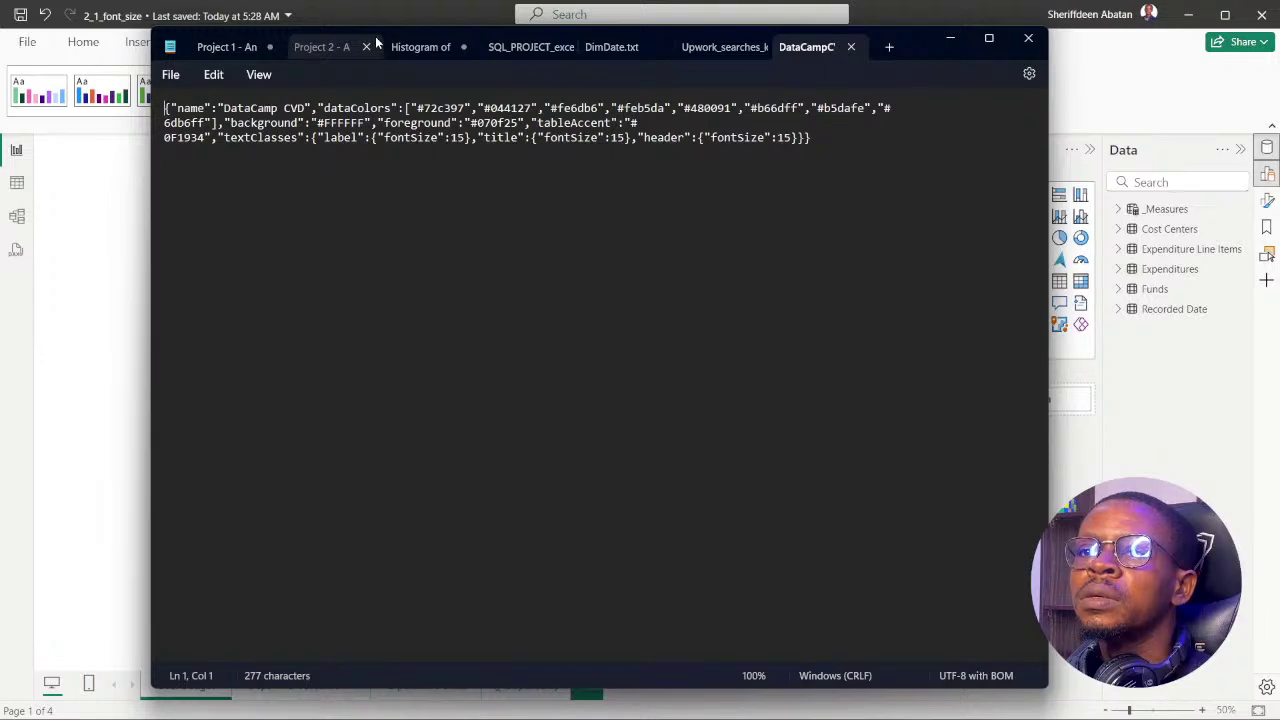
pyautogui.click(330, 47)
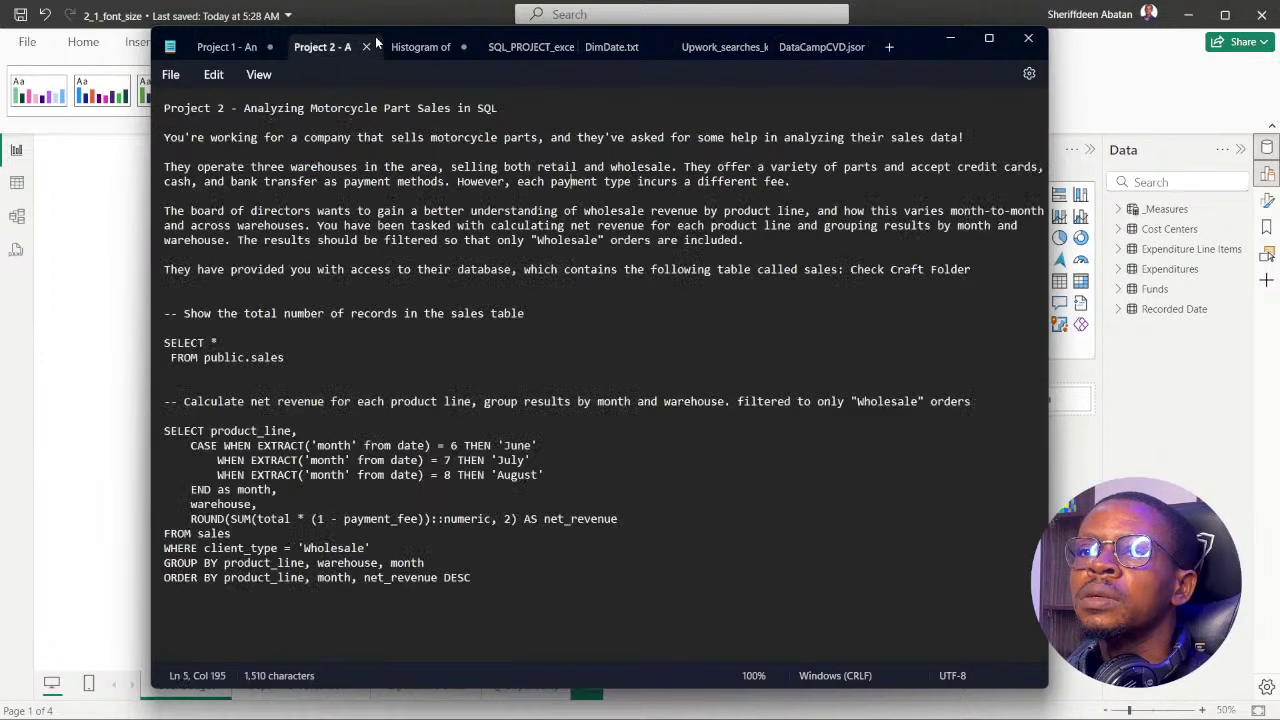
pyautogui.click(819, 47)
pyautogui.moveTo(913, 30); pyautogui.dragTo(907, 66)
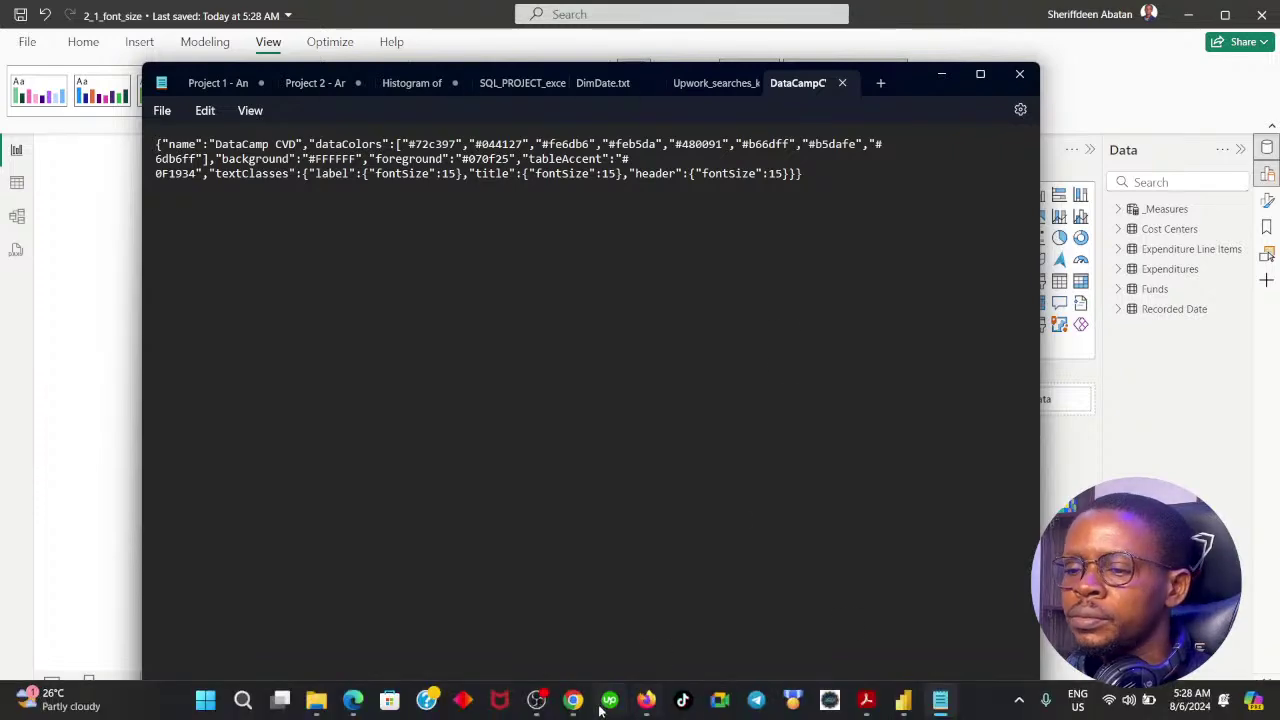
# Advance to the seventh DataCamp instruction in Chrome, and select the third data color, #fe6db6, in DataCampCVD.json in Notepad
pyautogui.click(573, 699)
pyautogui.click(698, 564)
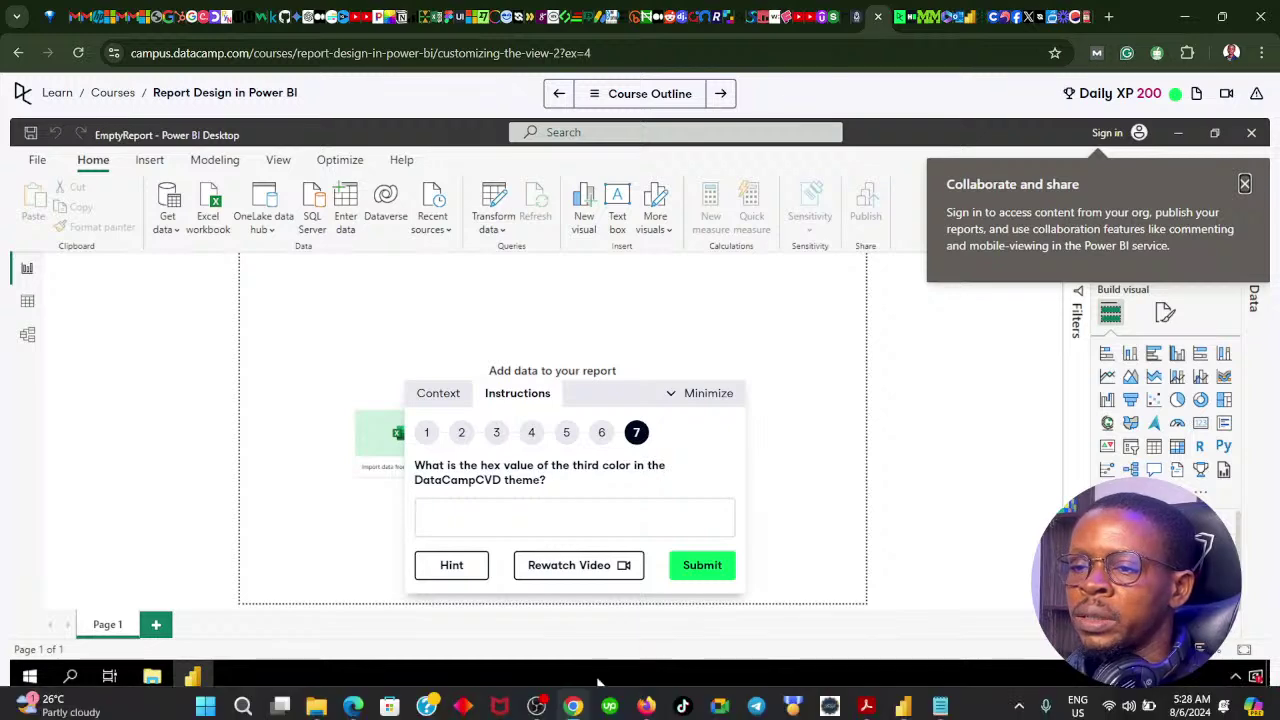
pyautogui.click(577, 705)
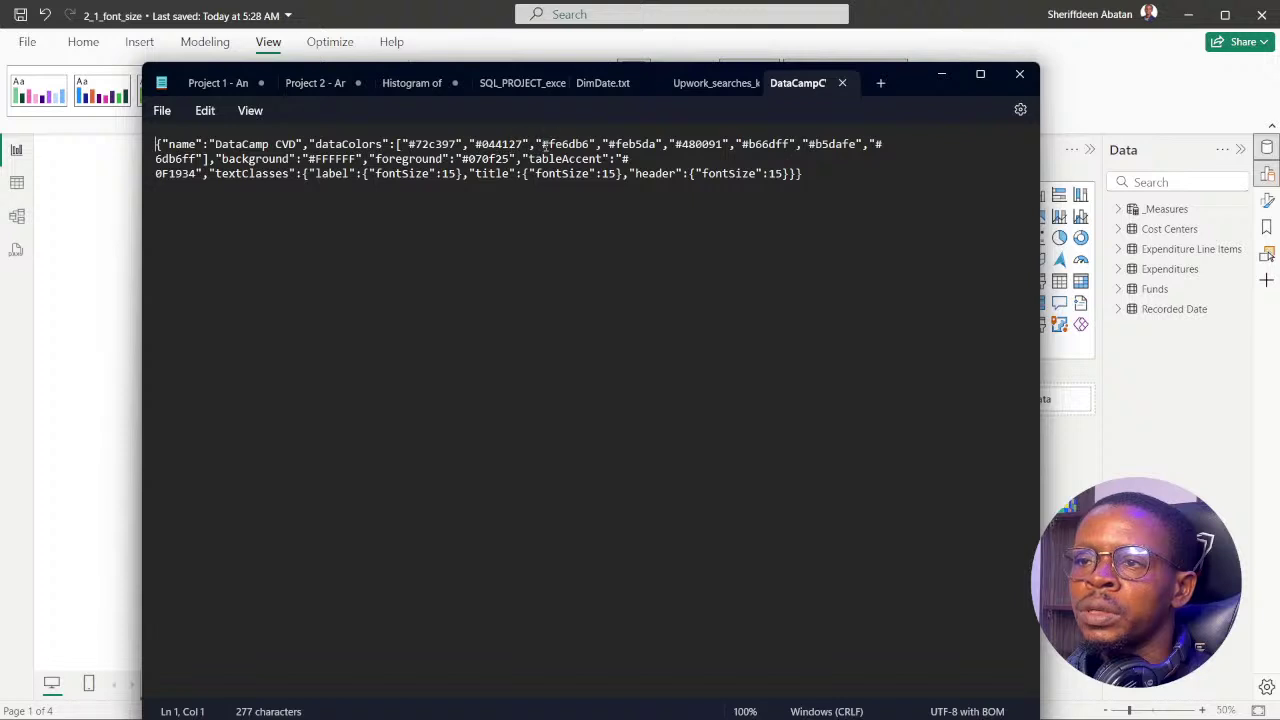
pyautogui.moveTo(545, 146); pyautogui.dragTo(588, 148)
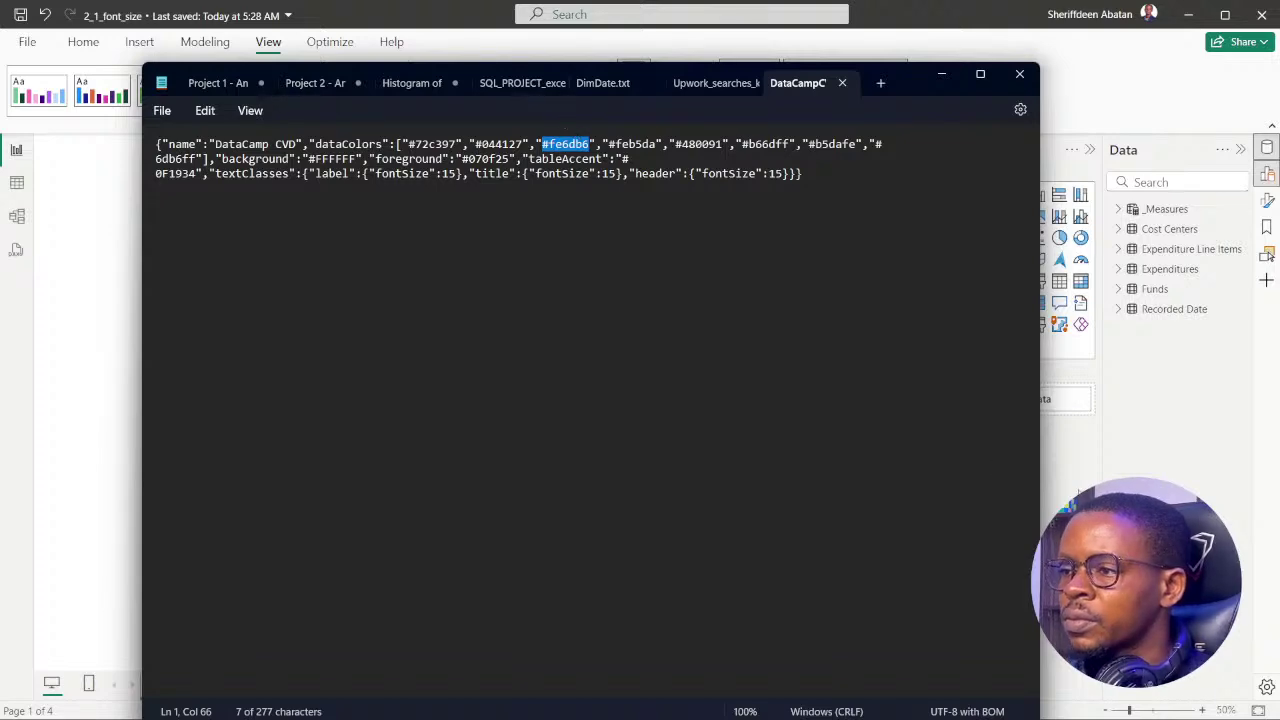
# Submit #fe6db6 as the answer to the DataCamp question in Chrome, and continue to the next exercise
pyautogui.click(577, 707)
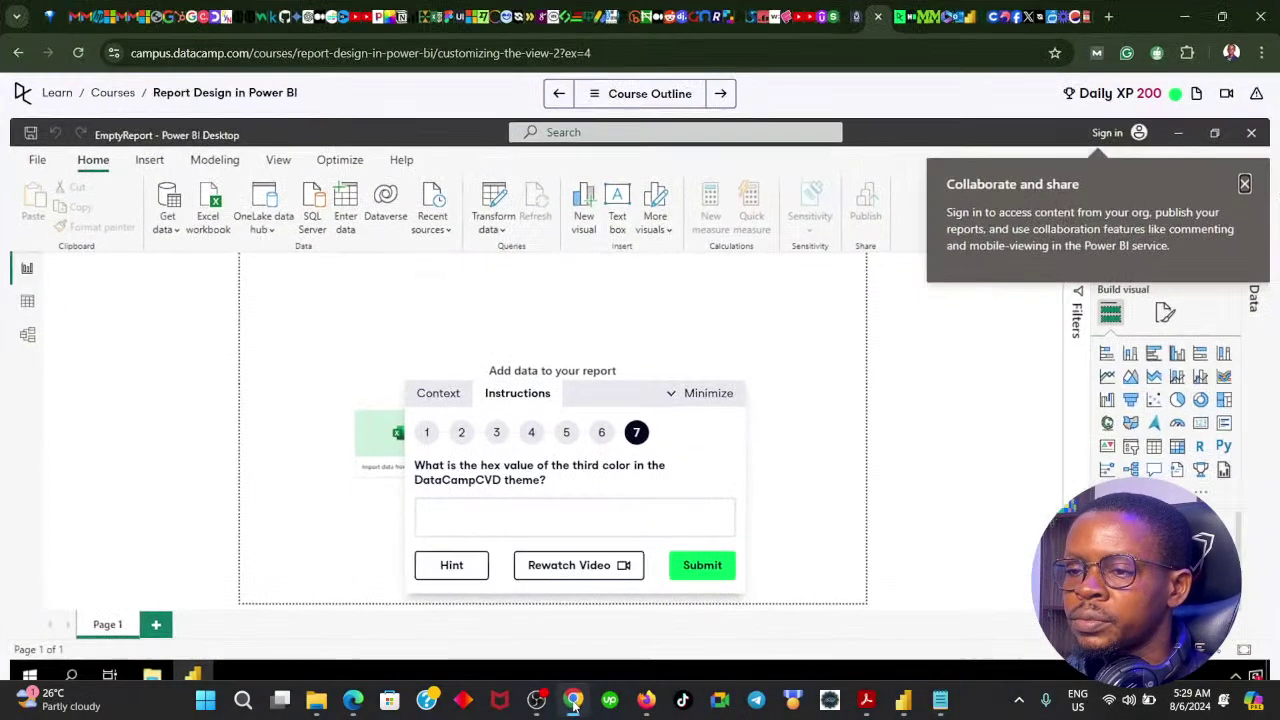
pyautogui.click(483, 517)
pyautogui.write('#fe6db6')
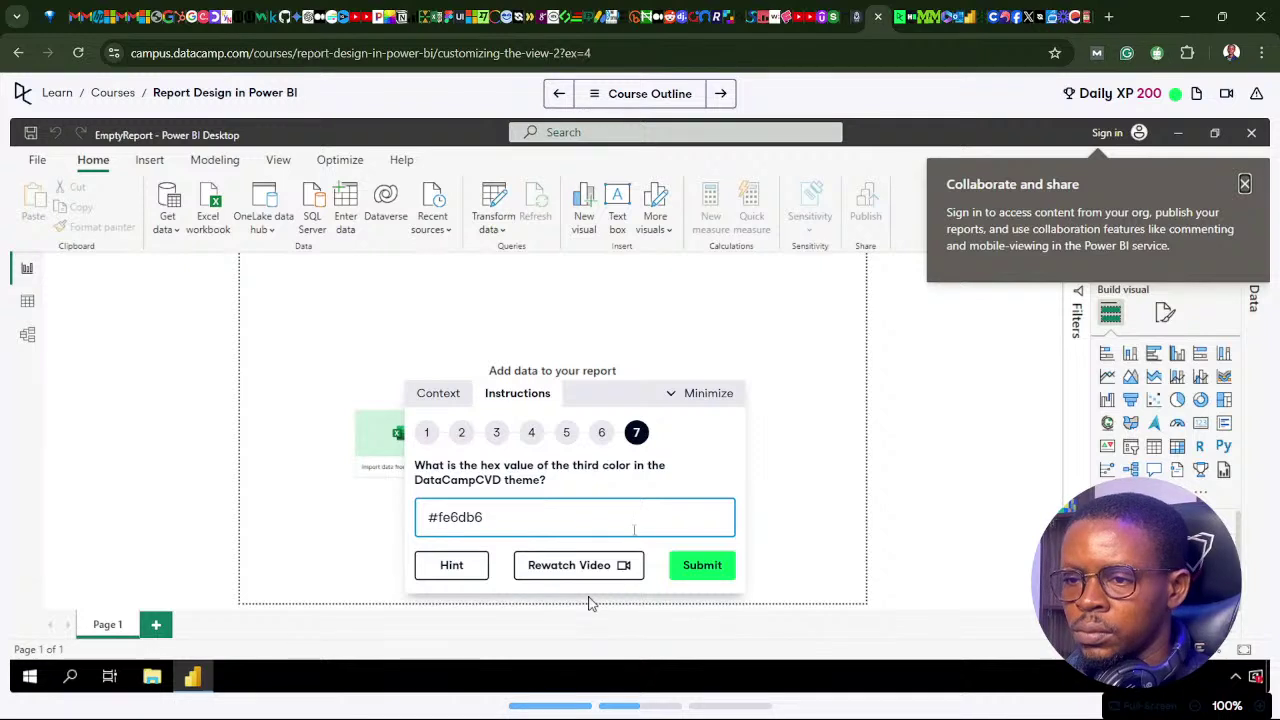
pyautogui.click(700, 565)
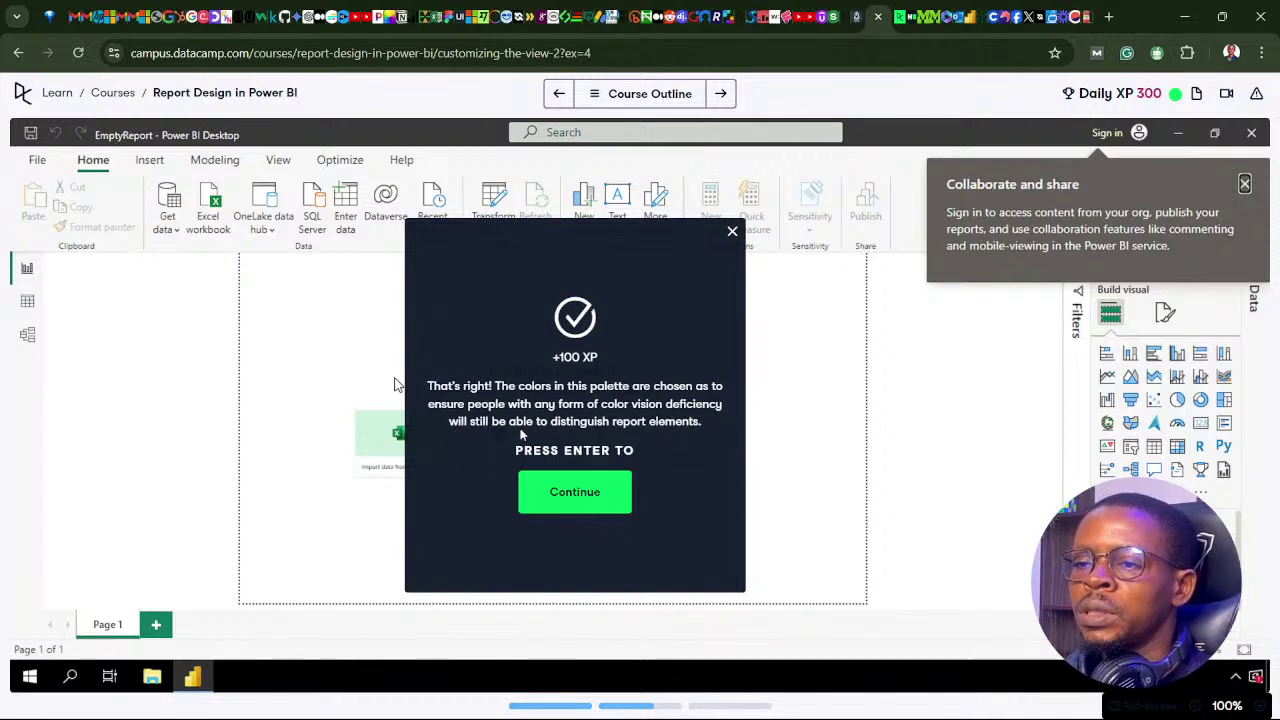
pyautogui.click(570, 506)
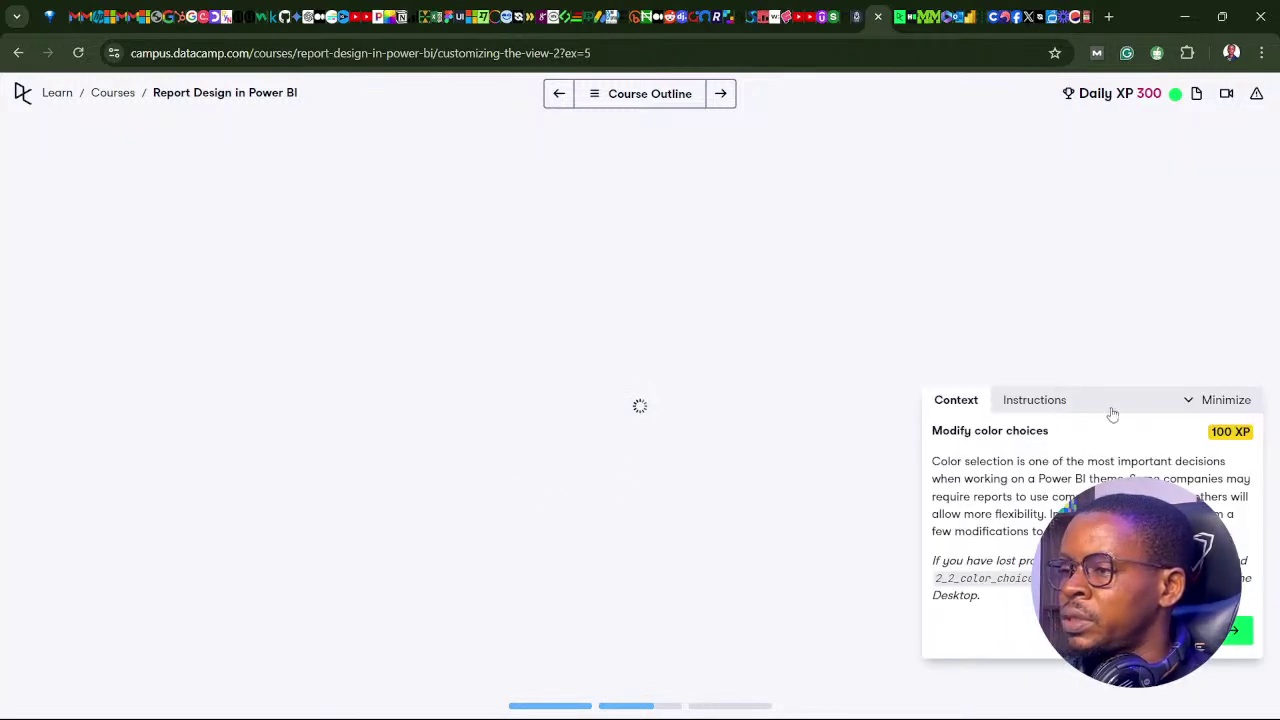
# Move the Modify color choices instruction panel toward the page's center, and close the Notepad window
pyautogui.moveTo(1111, 412); pyautogui.dragTo(617, 318)
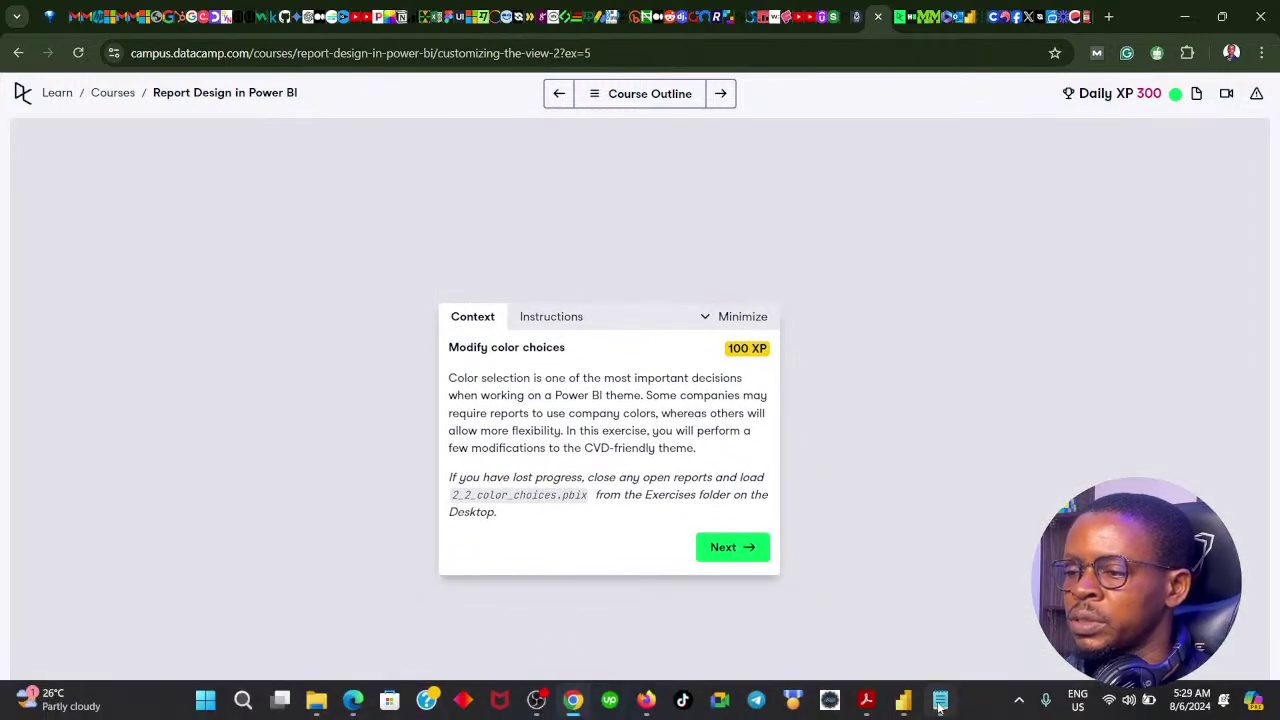
pyautogui.click(940, 708)
pyautogui.click(903, 221)
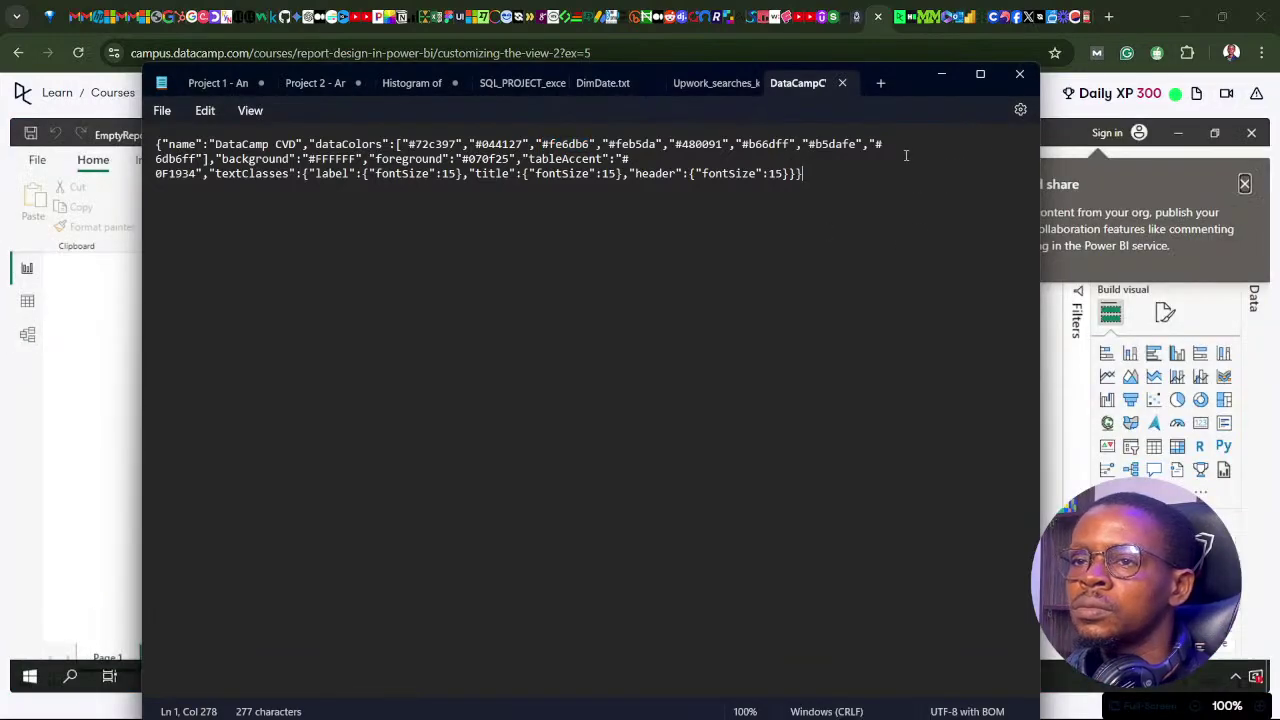
pyautogui.click(1019, 74)
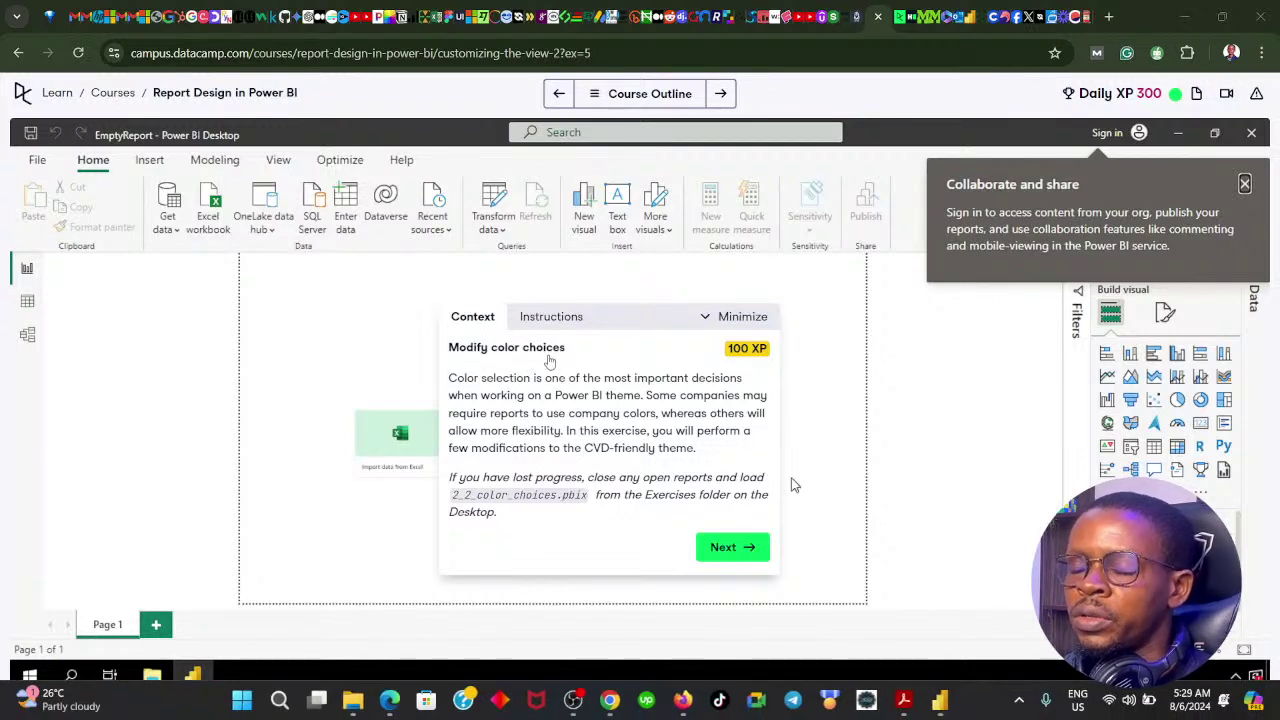
# Glance at the report, advance Modify color choices in Chrome to its first instruction, and return to the report
pyautogui.click(610, 703)
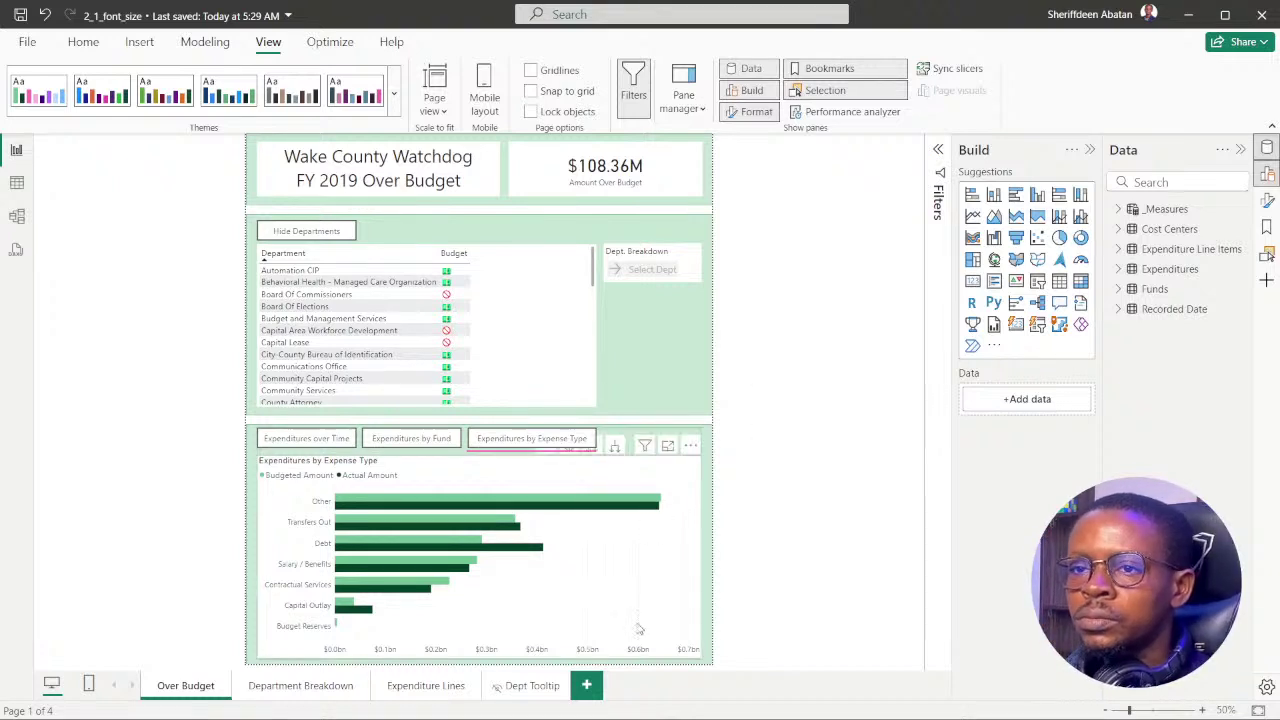
pyautogui.moveTo(541, 691)
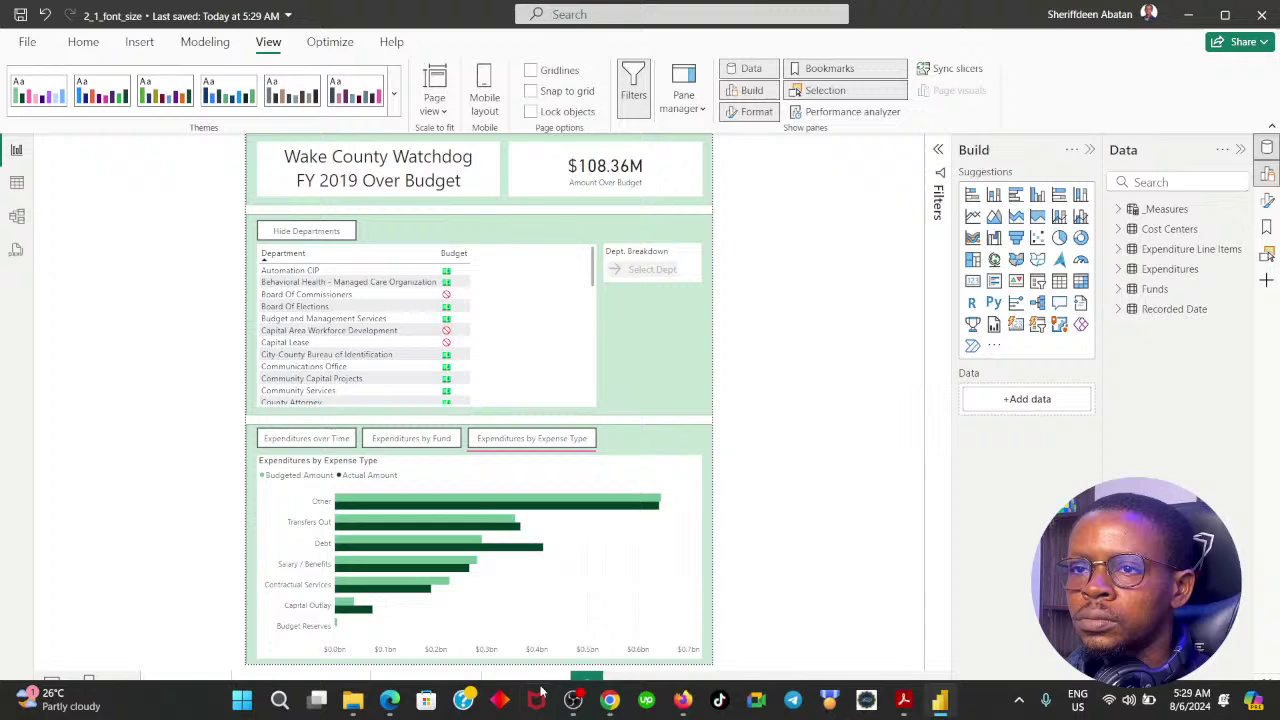
pyautogui.click(609, 700)
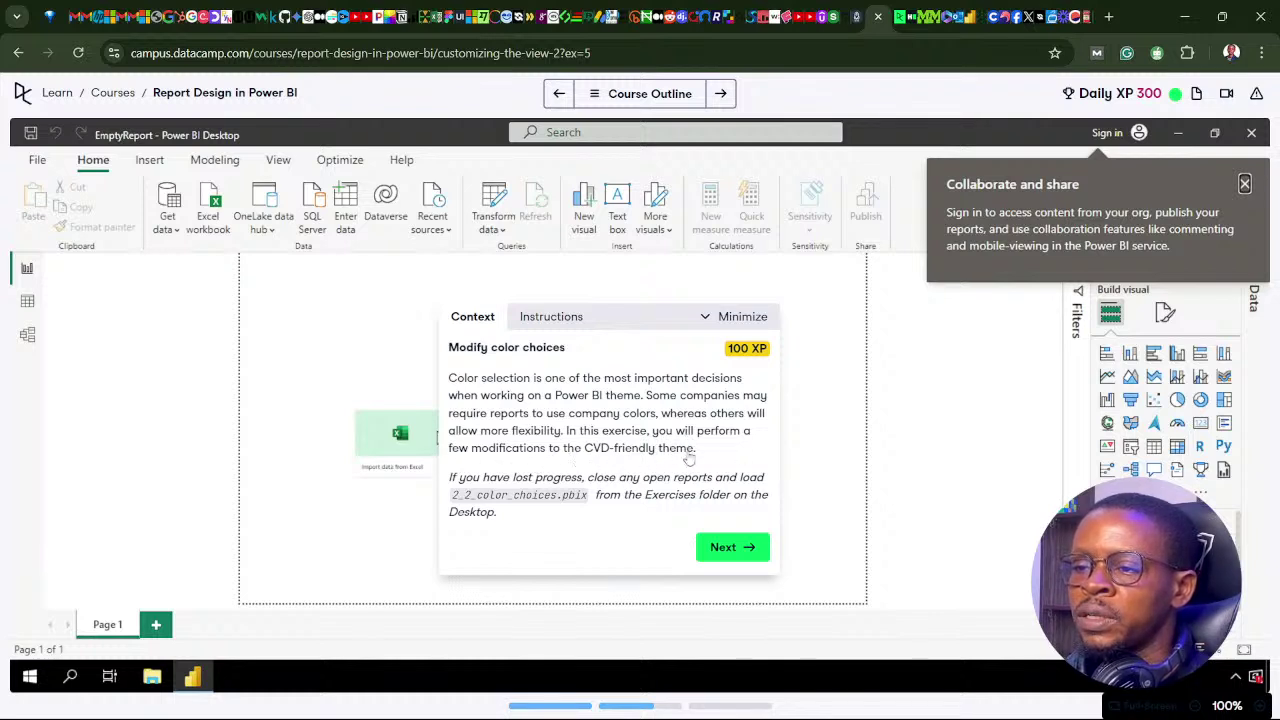
pyautogui.click(749, 558)
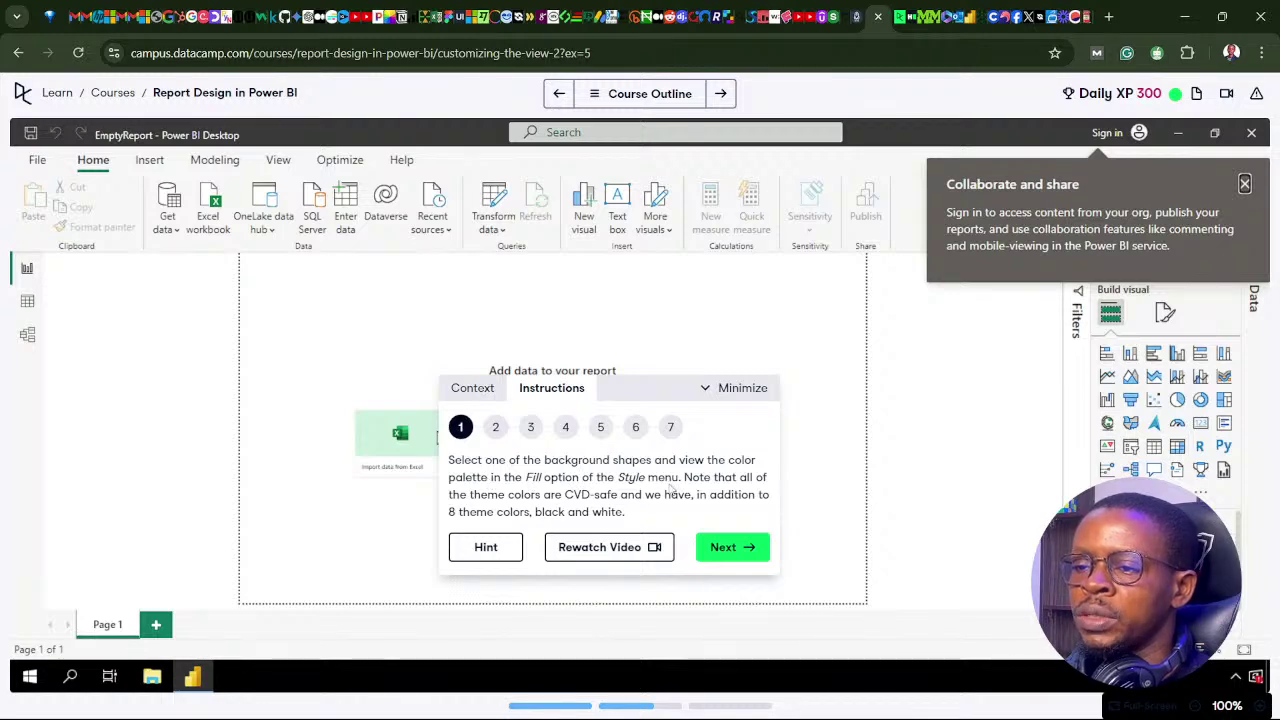
pyautogui.click(610, 700)
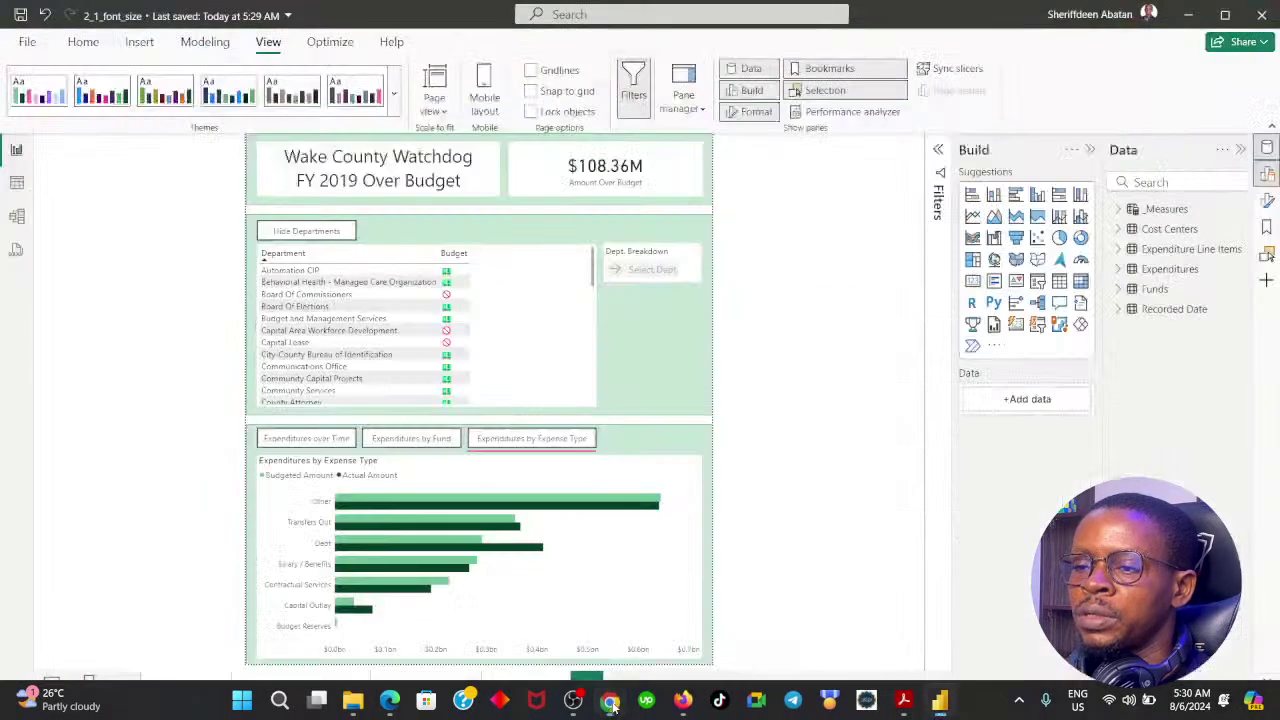
# Select the header background shape on Over Budget, and recheck the first DataCamp instruction in Chrome
pyautogui.click(505, 208)
pyautogui.moveTo(801, 712)
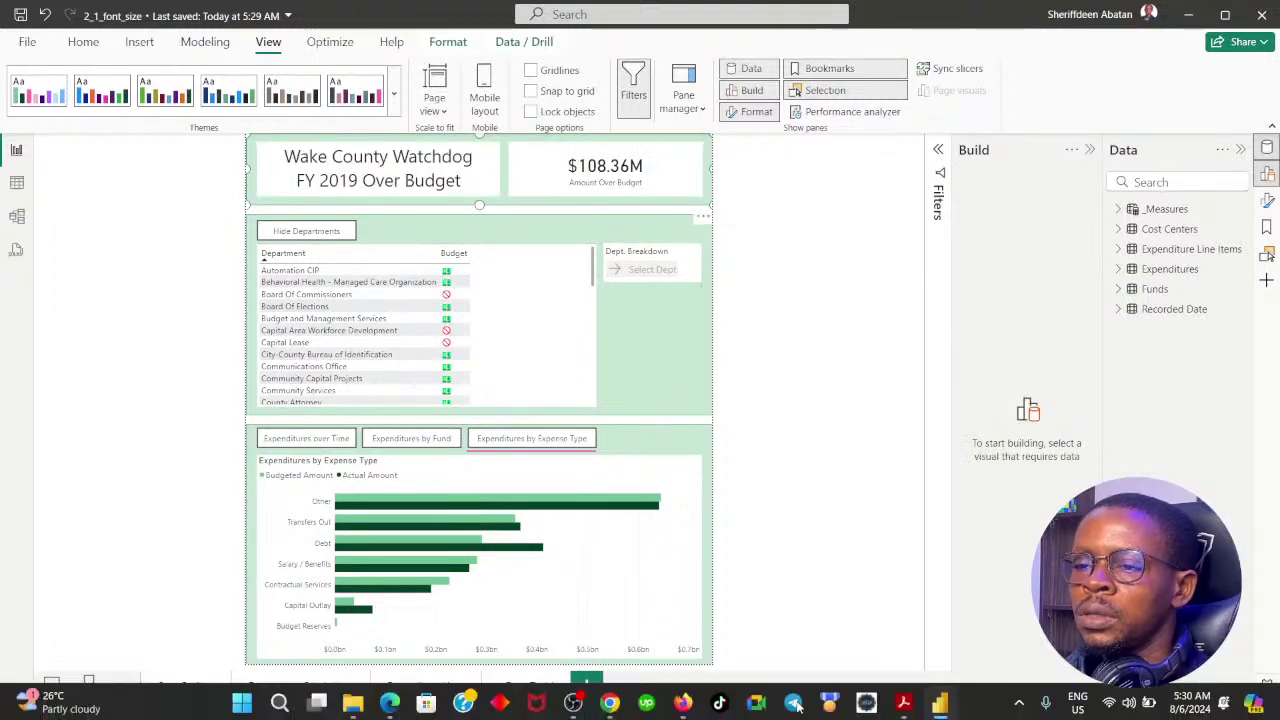
pyautogui.click(610, 700)
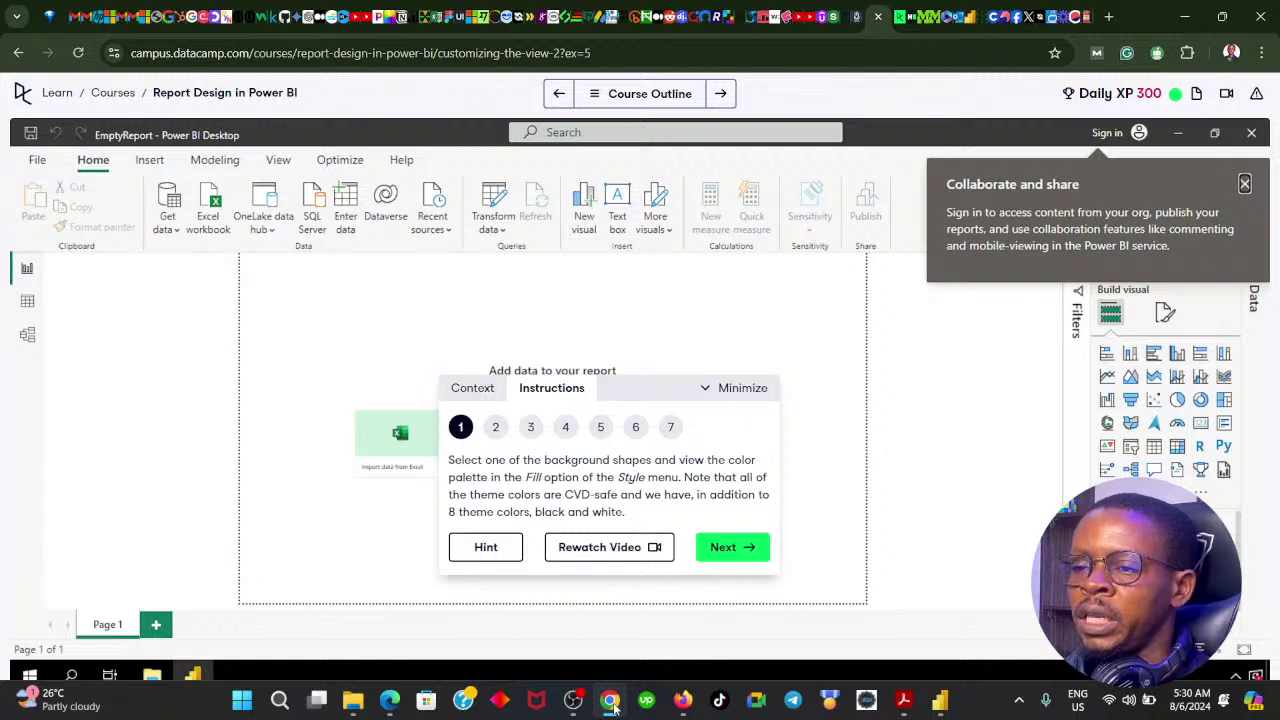
pyautogui.click(613, 706)
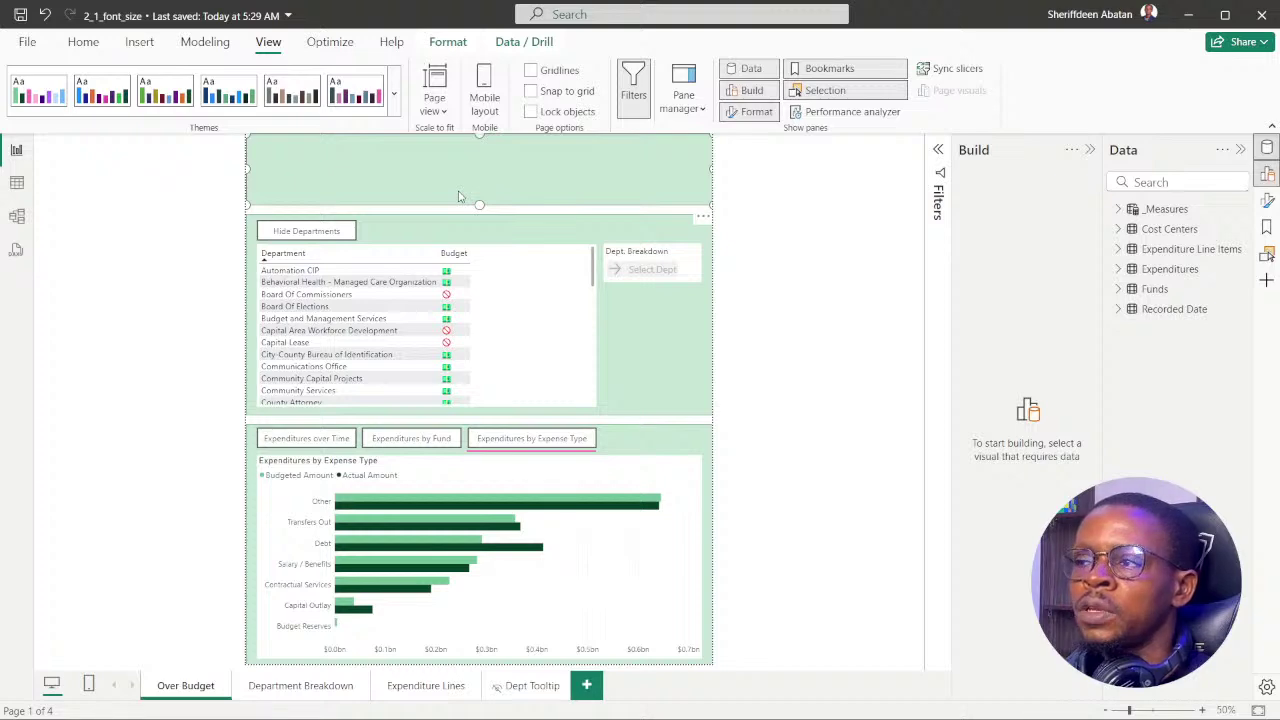
# Look through the theme gallery and the Format, Optimize, View, Modeling, Insert and Home commands for the background shape's Style and Fill options
pyautogui.click(393, 103)
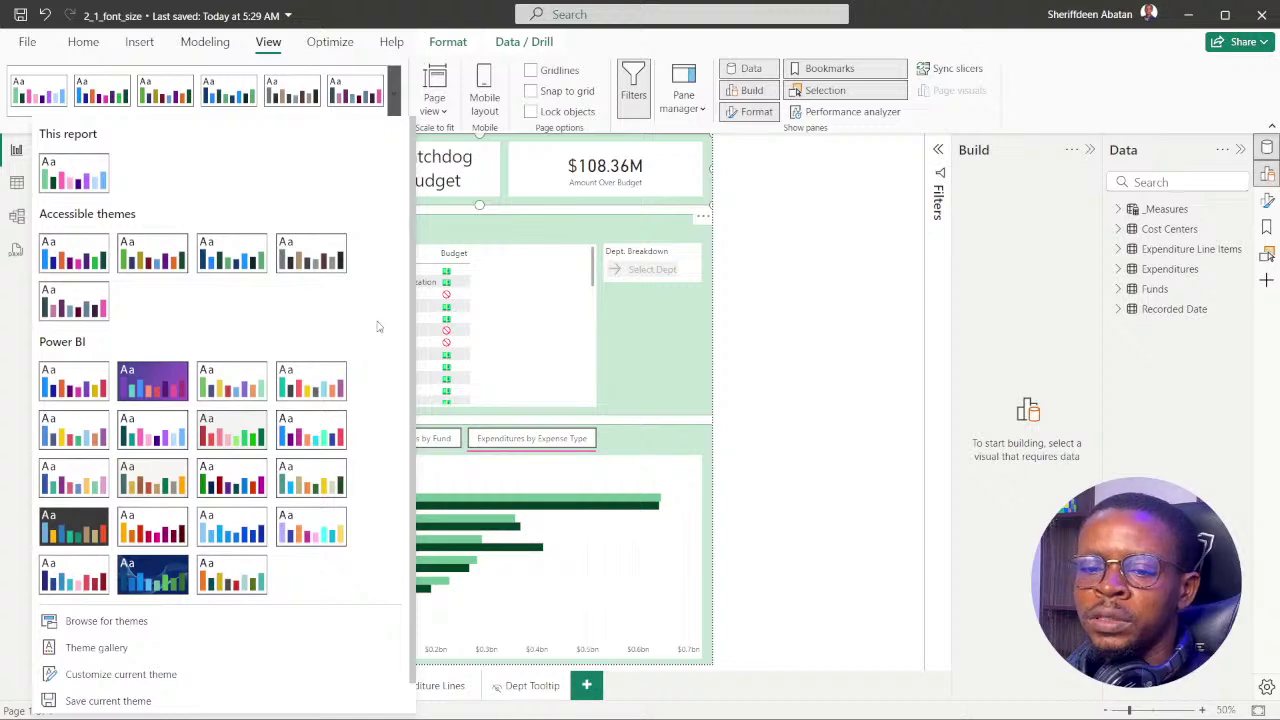
pyautogui.scroll(-1, 291, 578)
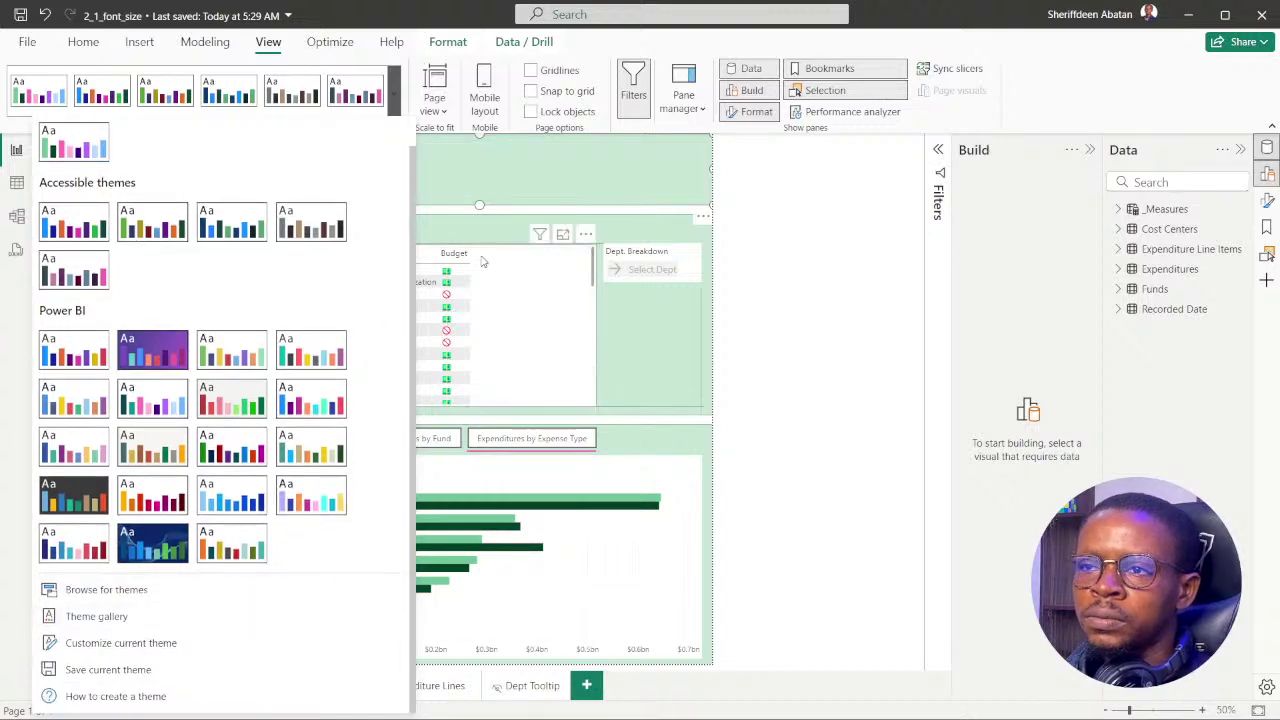
pyautogui.click(494, 203)
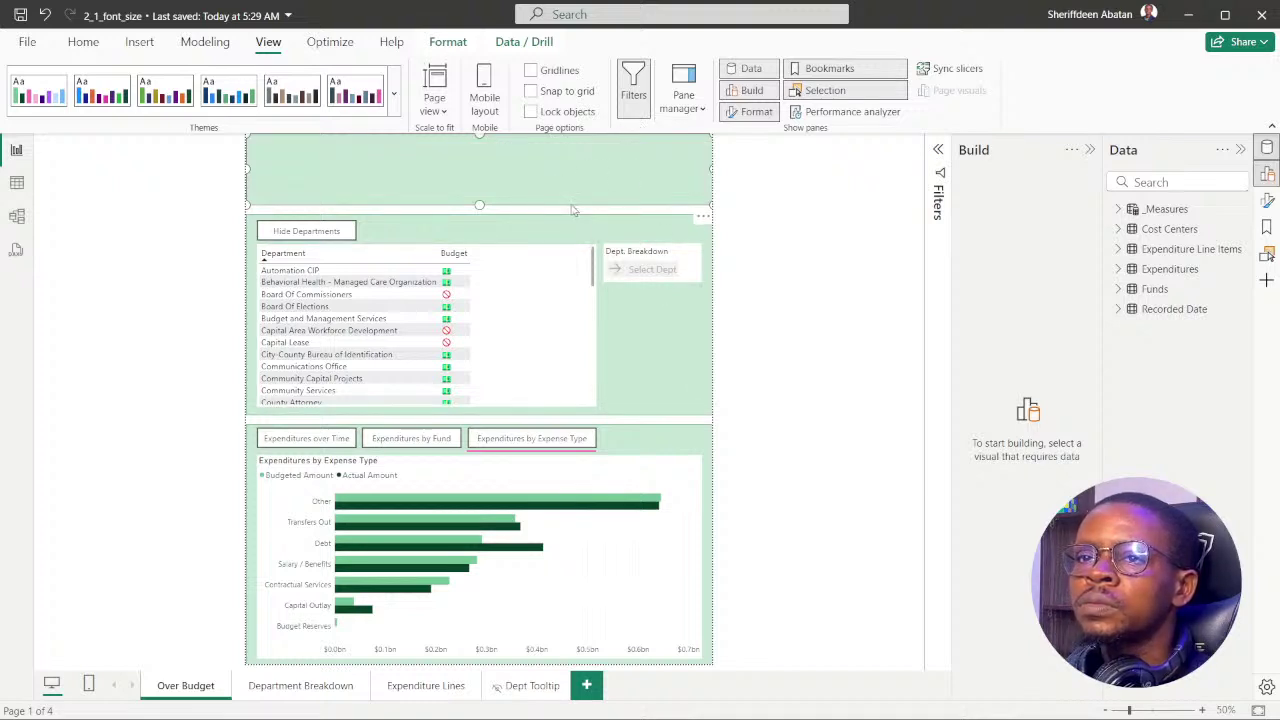
pyautogui.click(447, 42)
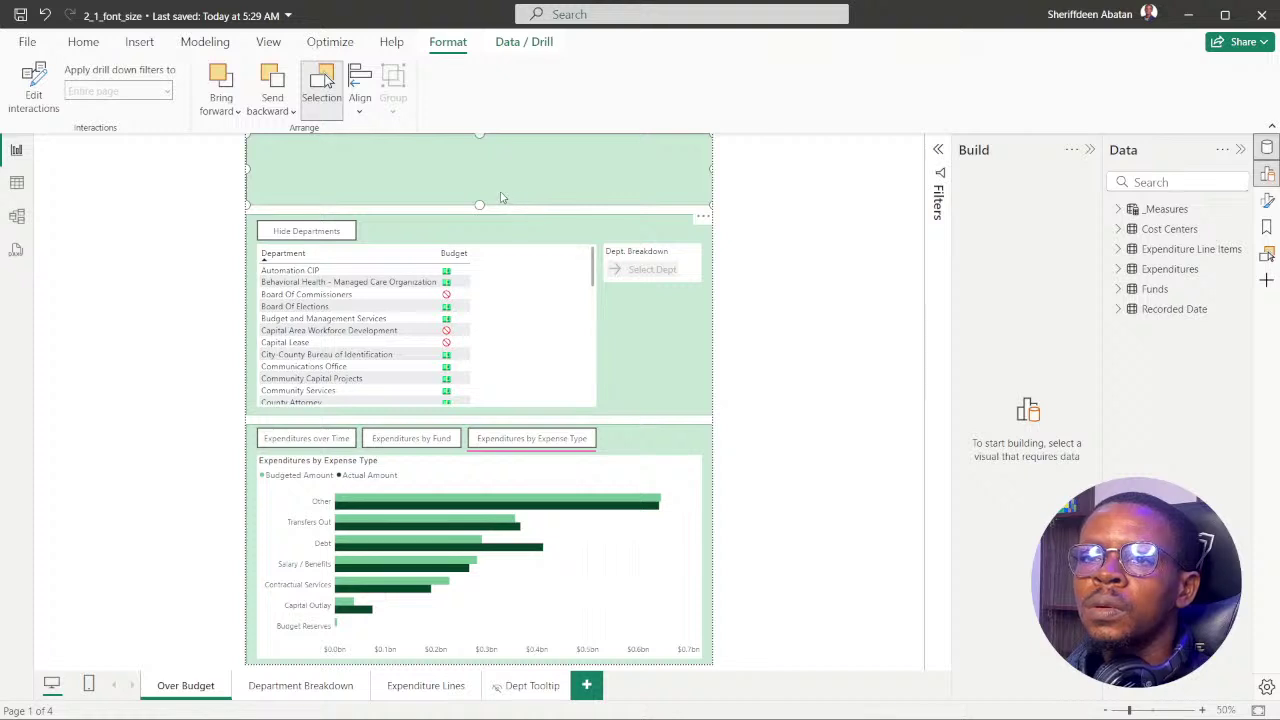
pyautogui.click(330, 46)
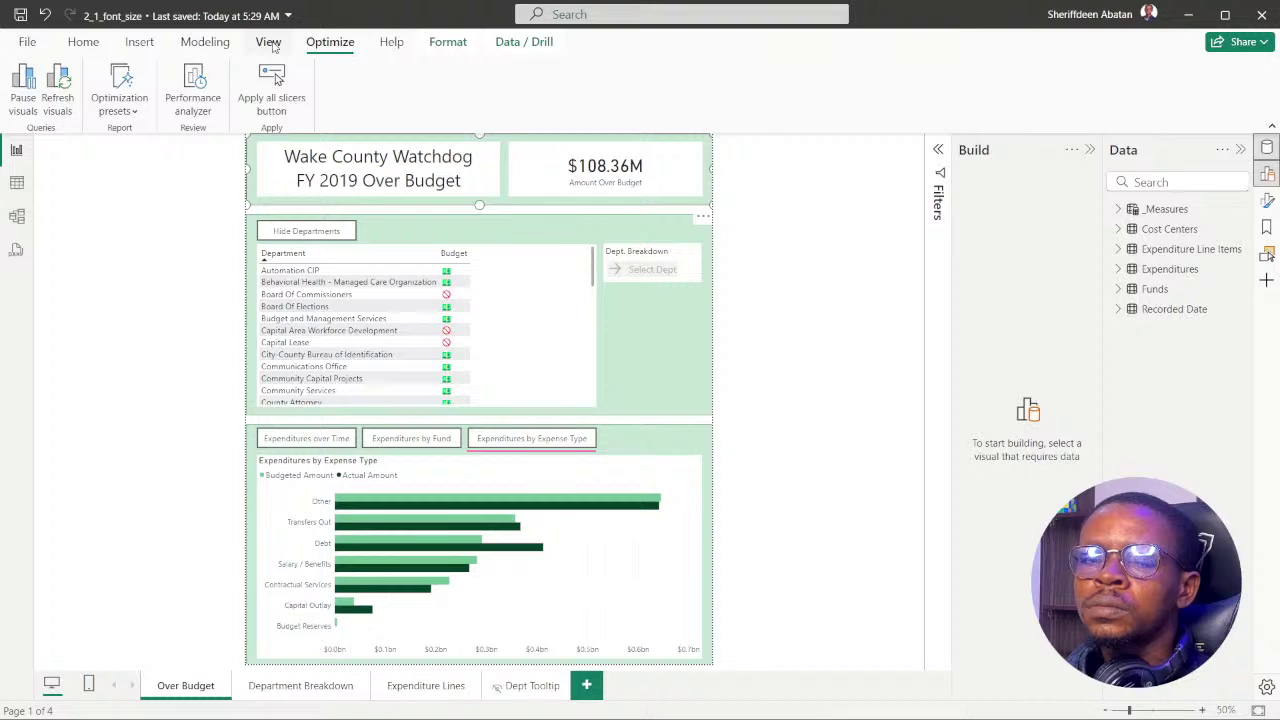
pyautogui.click(270, 44)
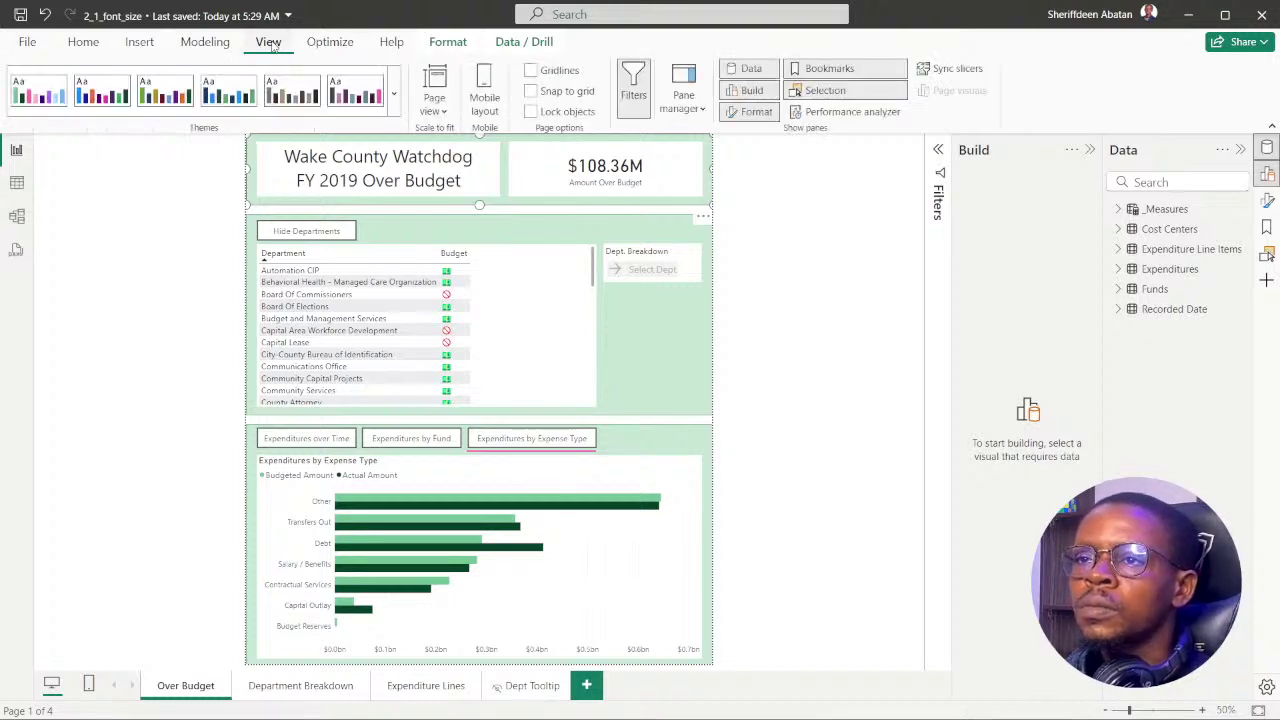
pyautogui.click(208, 47)
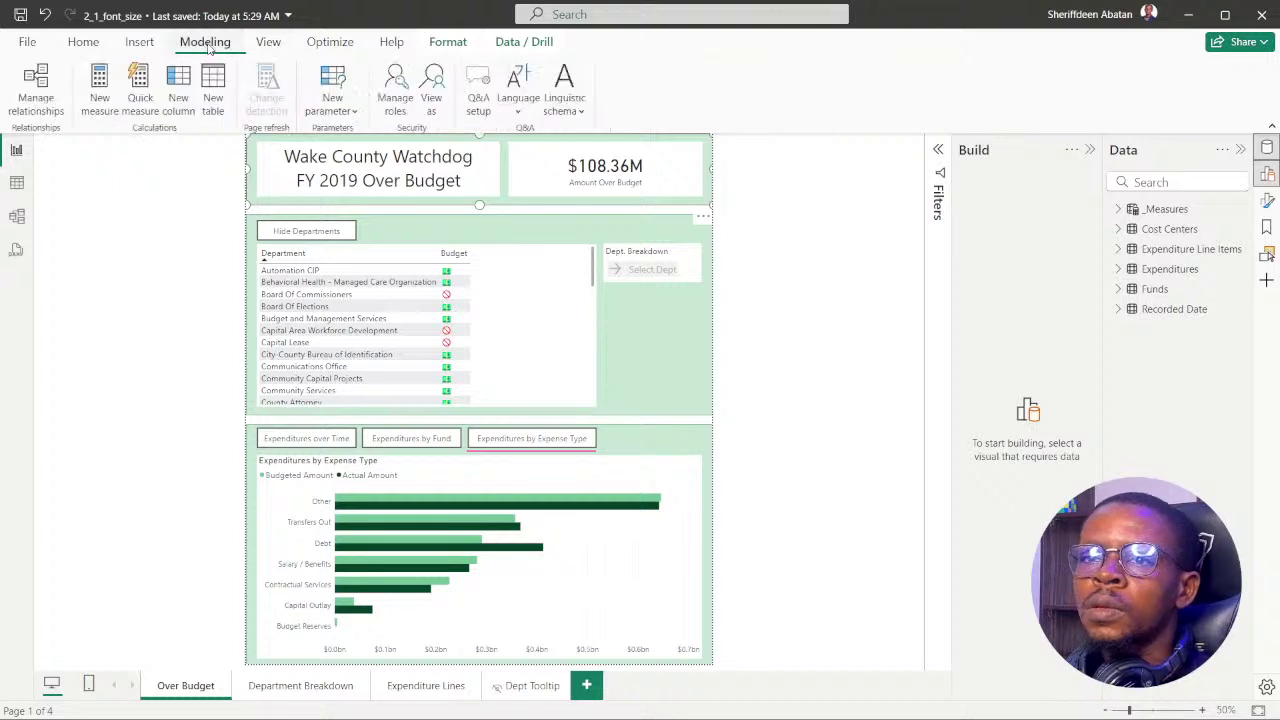
pyautogui.click(136, 45)
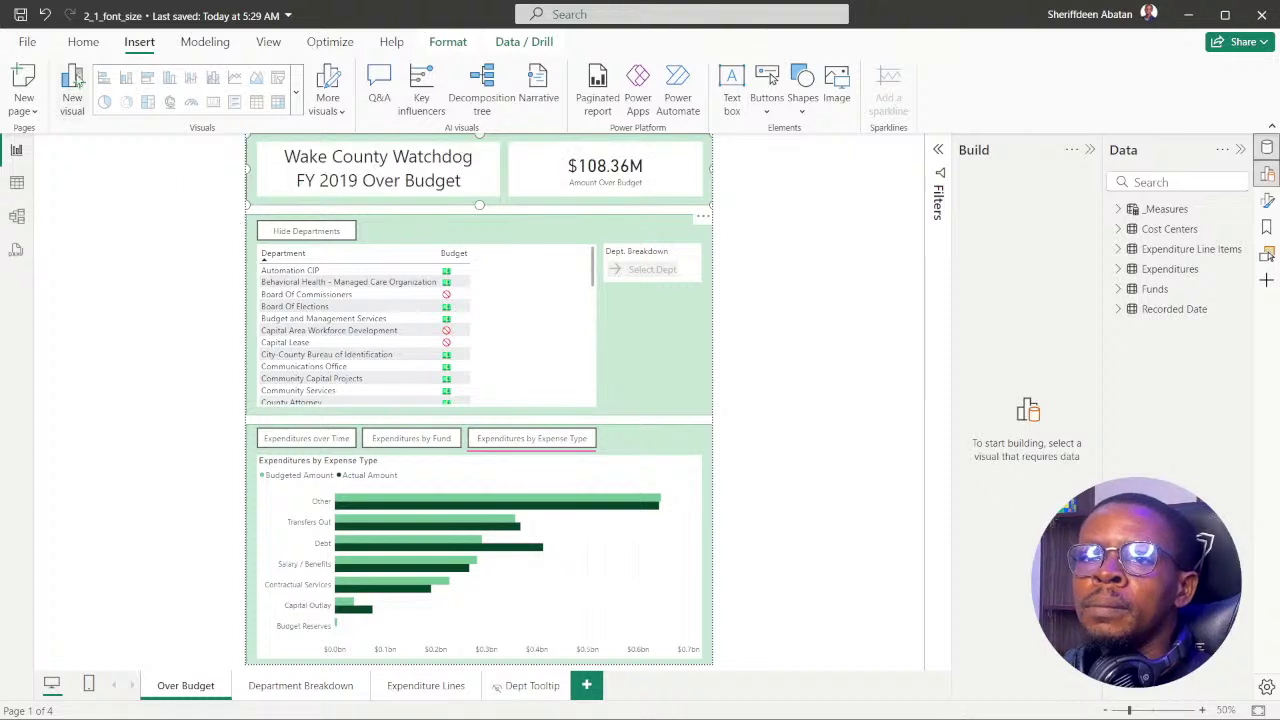
pyautogui.click(84, 44)
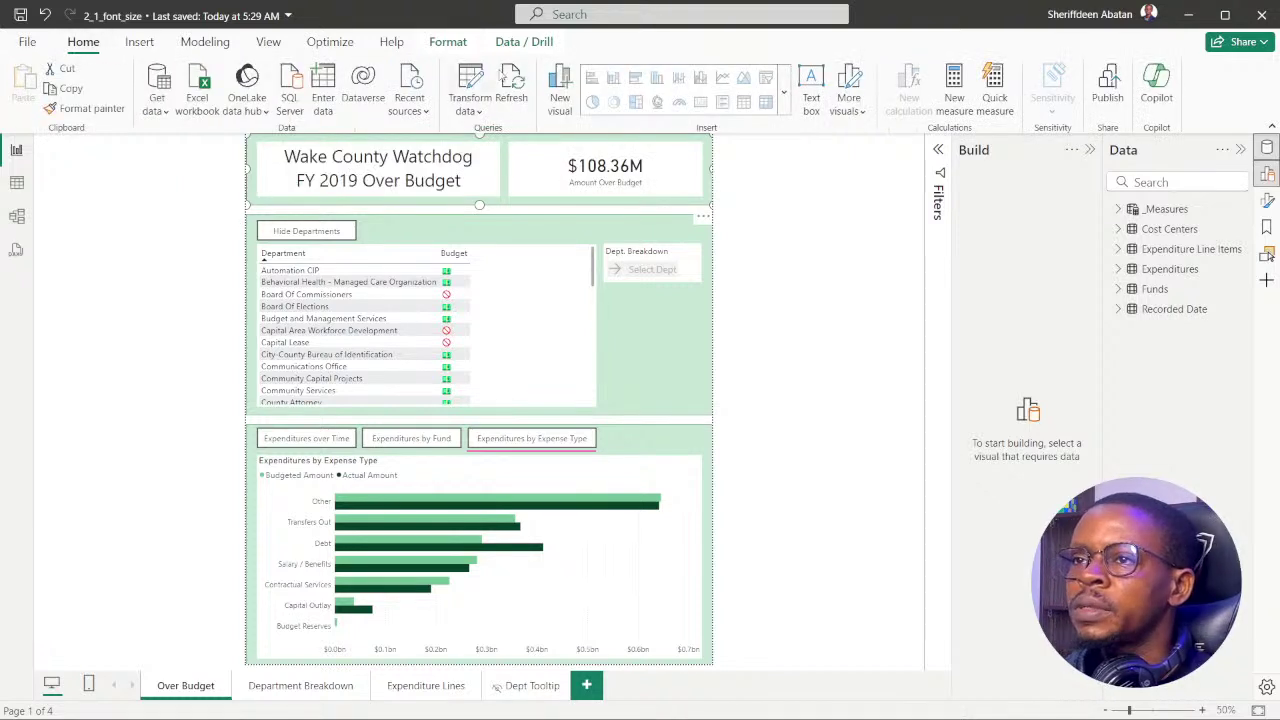
# Search the commands for "Style", run the suggested Format action, and deselect the header background shape
pyautogui.click(600, 14)
pyautogui.write('S')
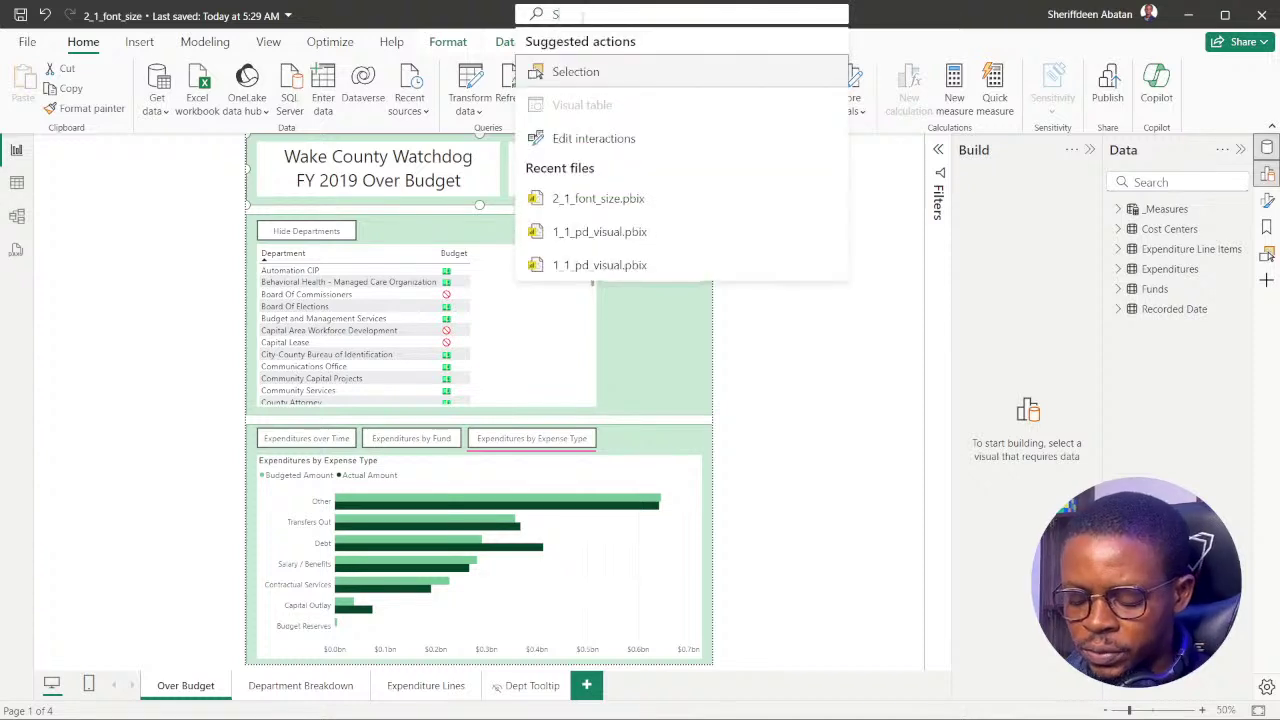
pyautogui.write('tyle')
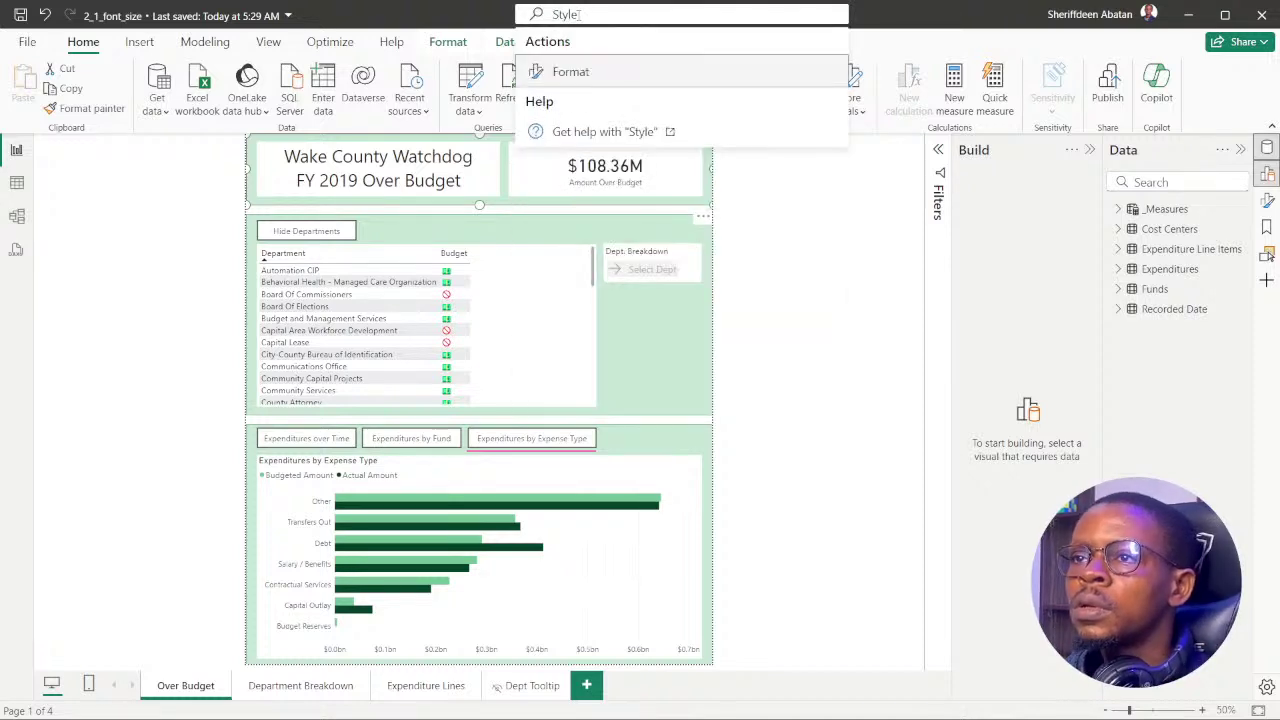
pyautogui.click(567, 77)
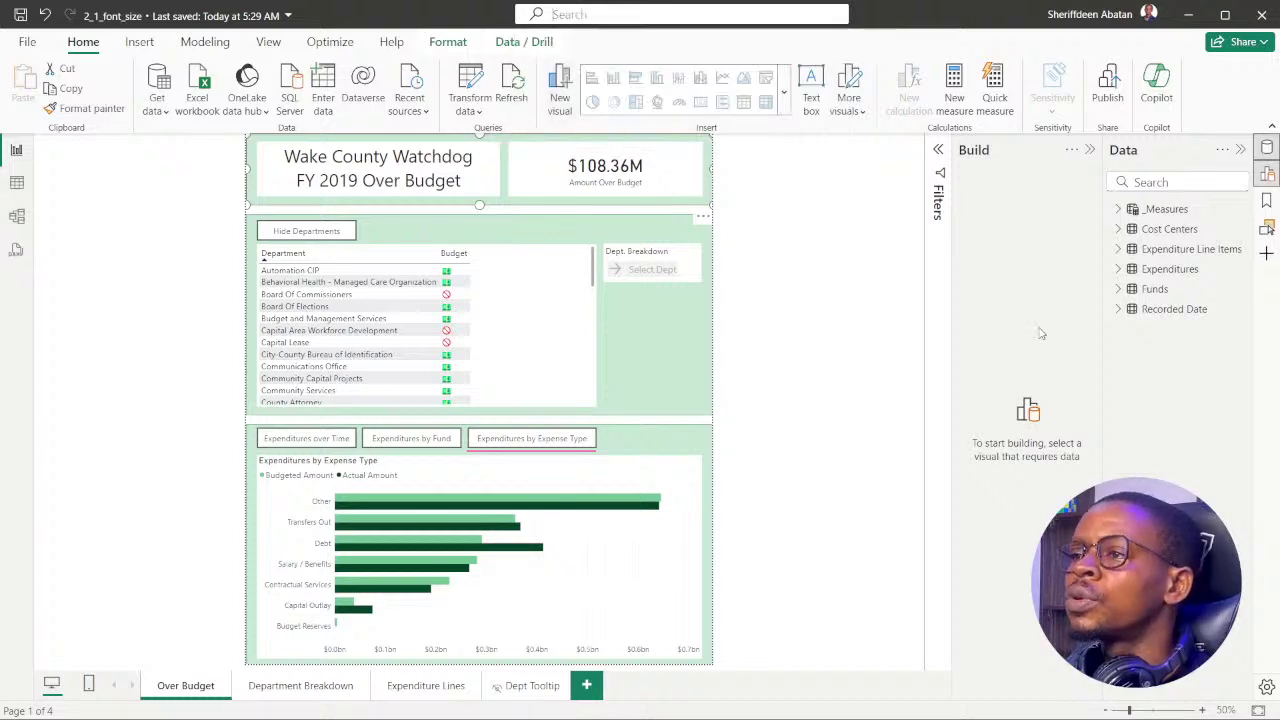
pyautogui.click(840, 278)
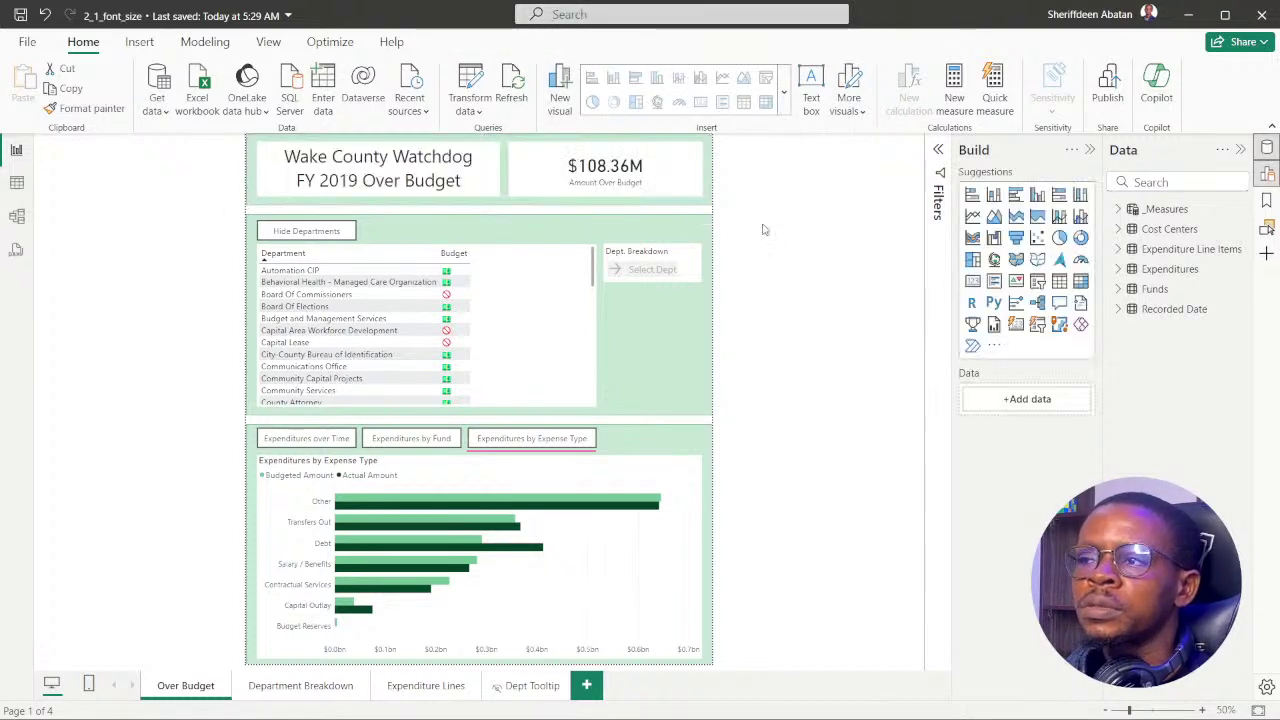
# Check the Build pane with the header background shape selected, and recheck the first DataCamp instruction in Chrome
pyautogui.click(471, 203)
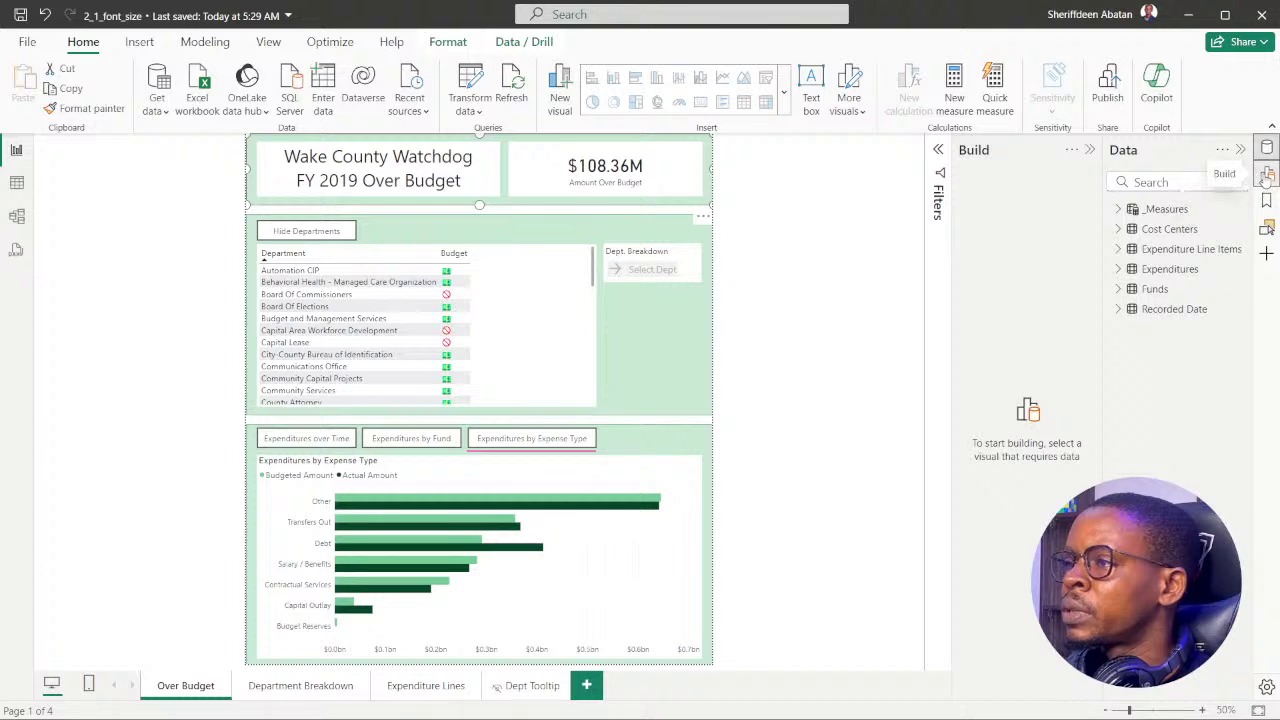
pyautogui.click(1267, 176)
pyautogui.click(1267, 176)
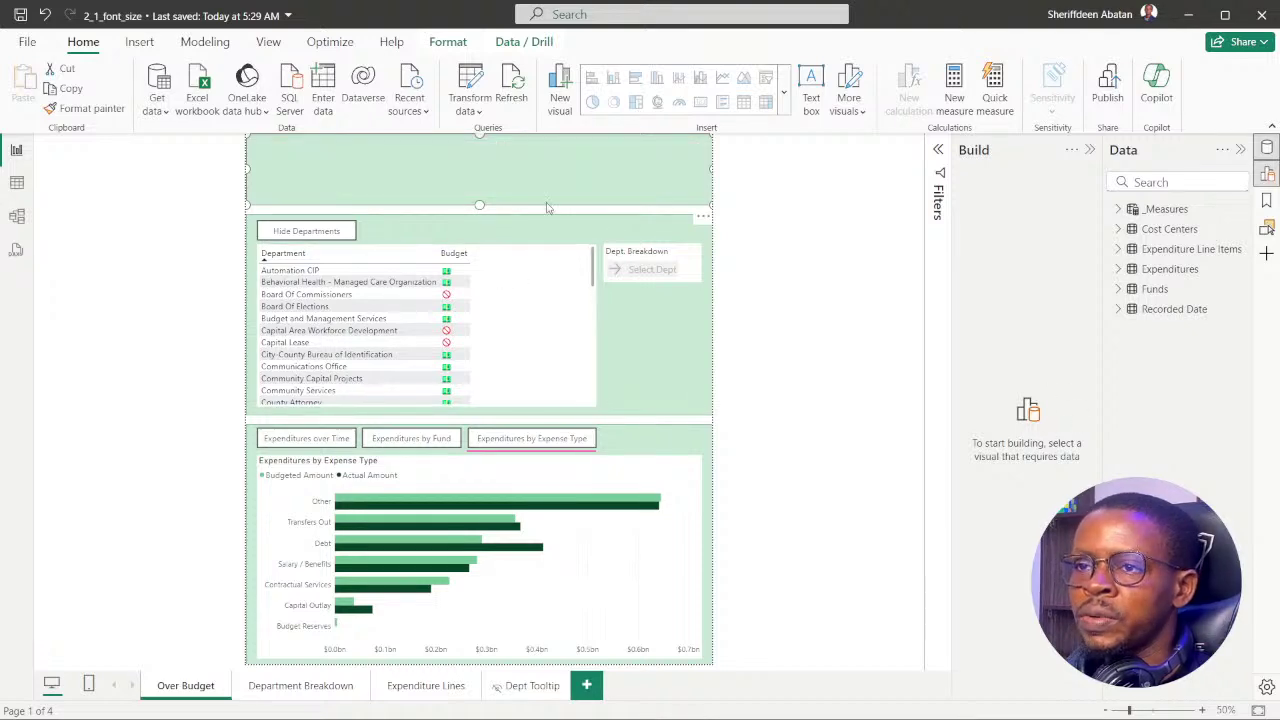
pyautogui.click(790, 245)
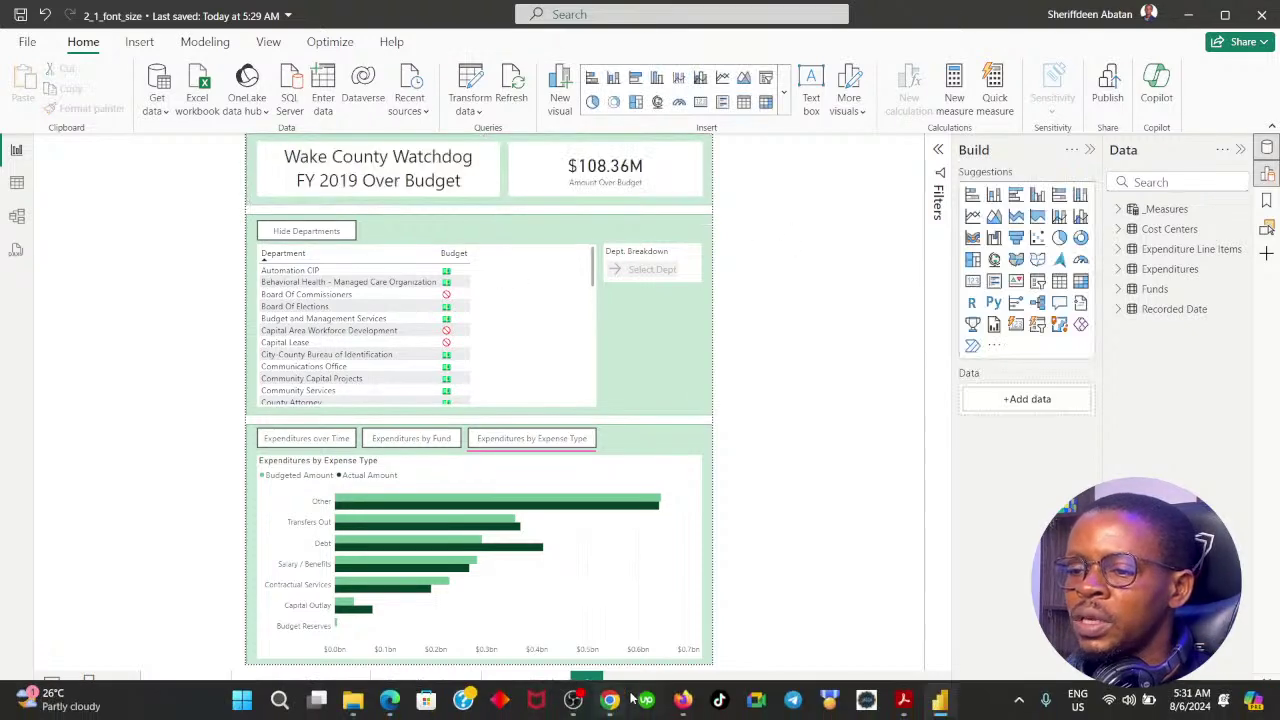
pyautogui.click(610, 700)
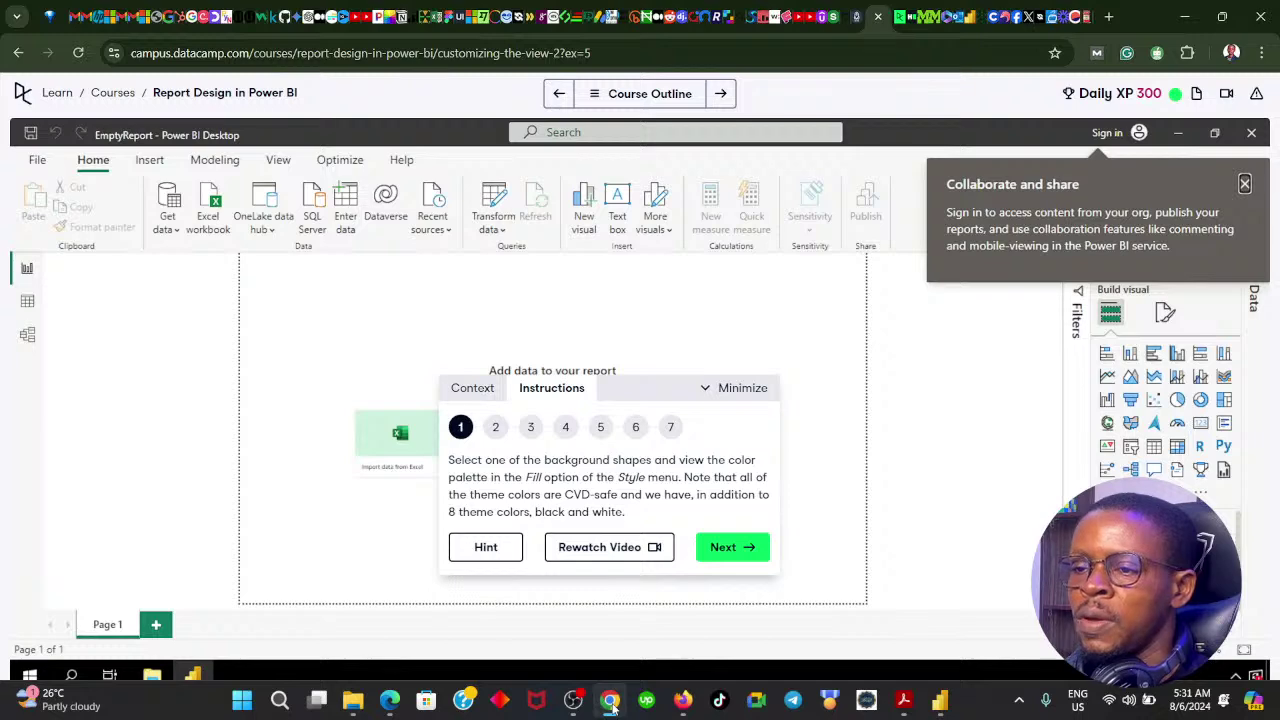
pyautogui.click(610, 702)
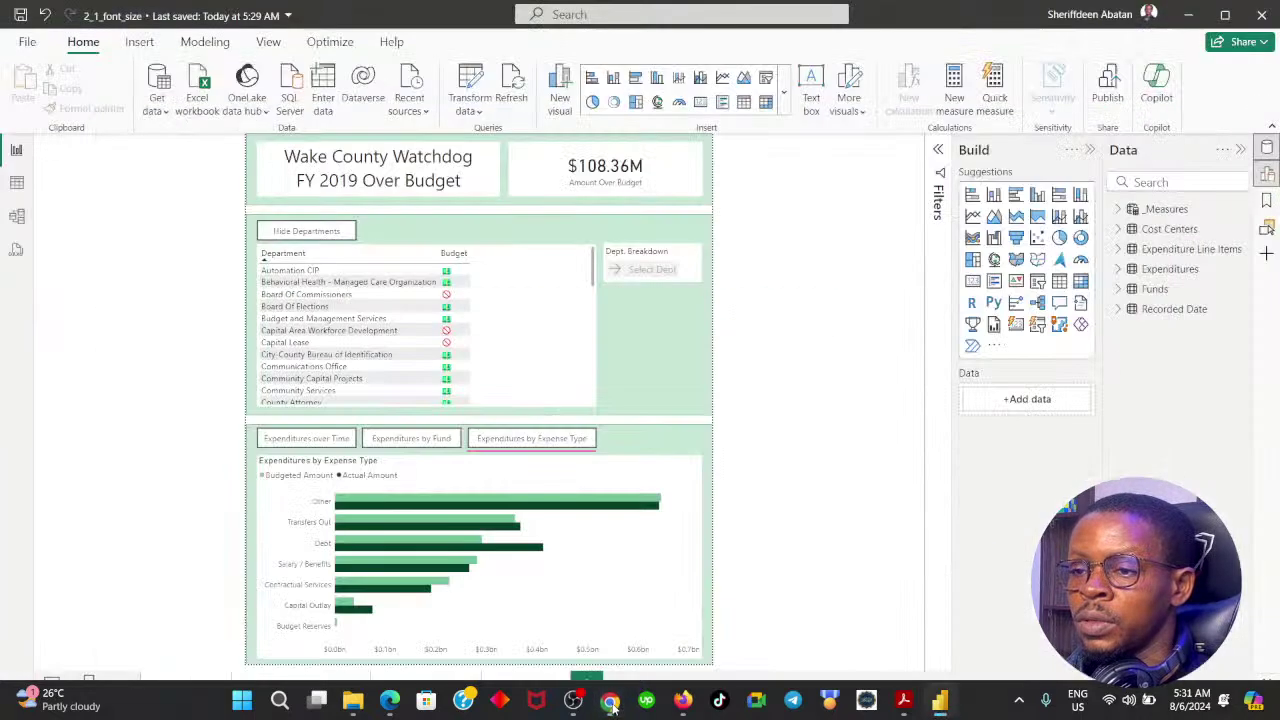
# Select the header background shape and examine the current theme's theme, sentiment and divergent colors in Customize theme
pyautogui.click(505, 206)
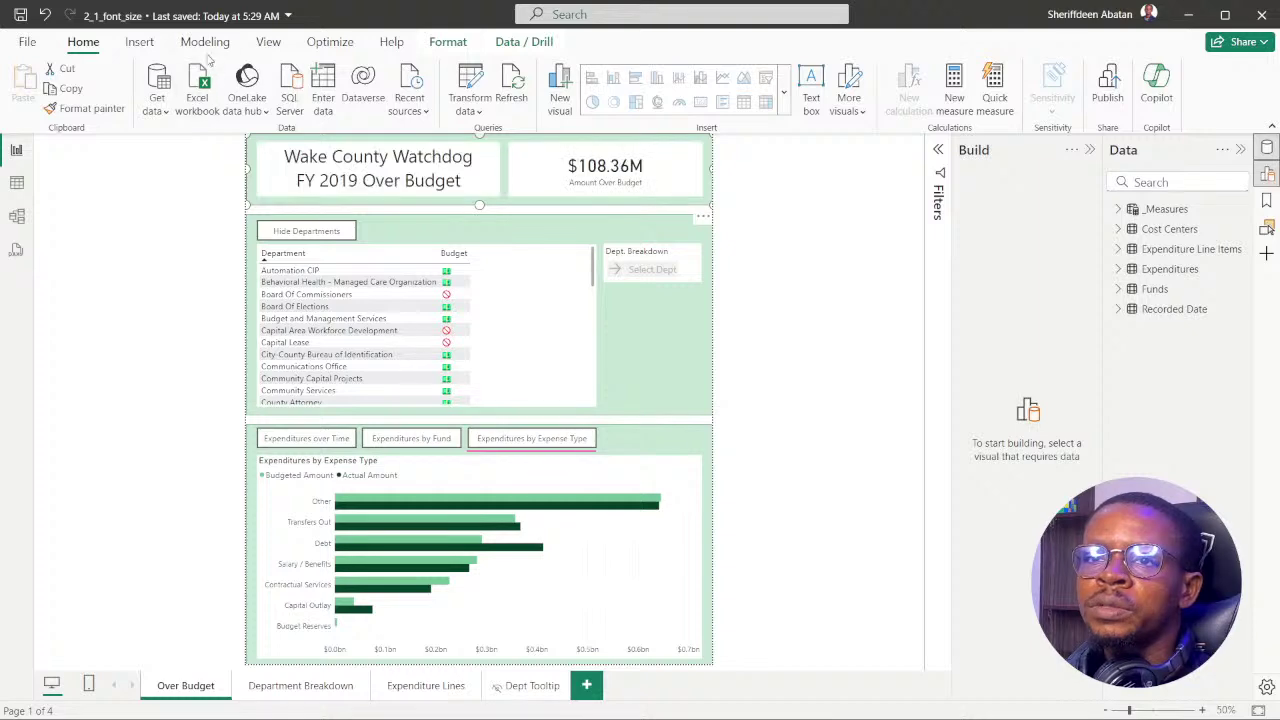
pyautogui.click(265, 42)
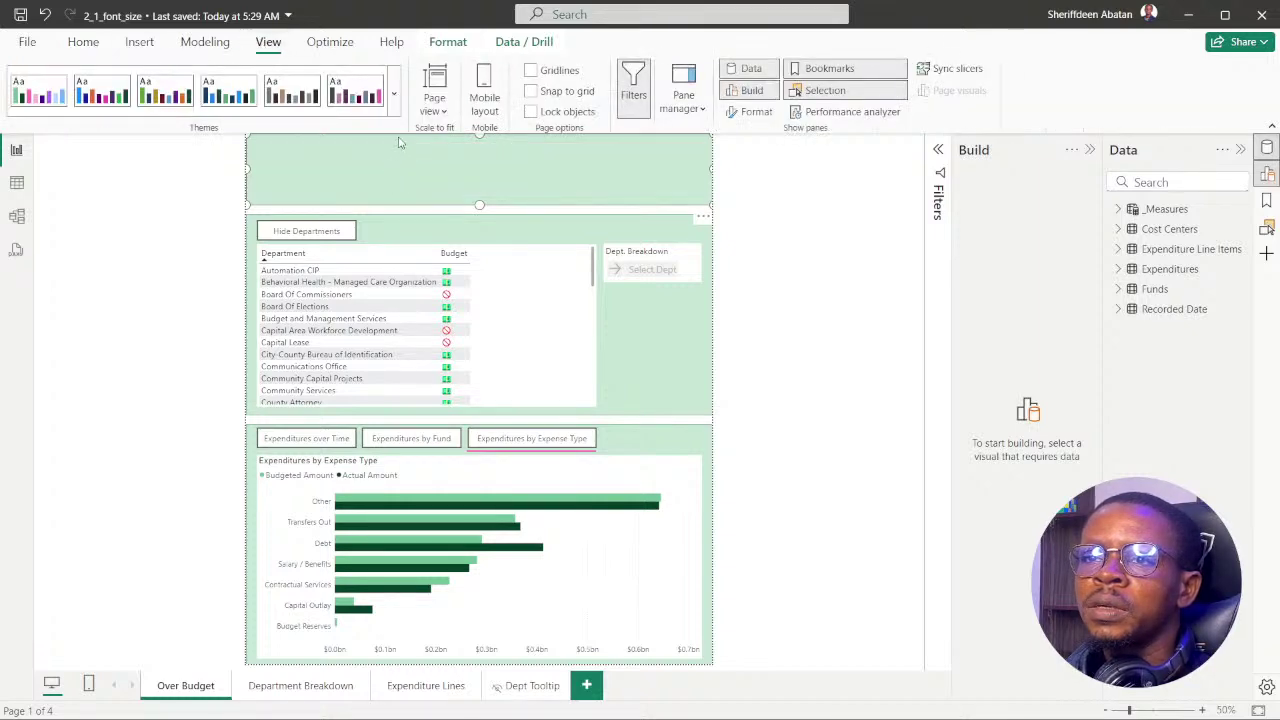
pyautogui.click(395, 112)
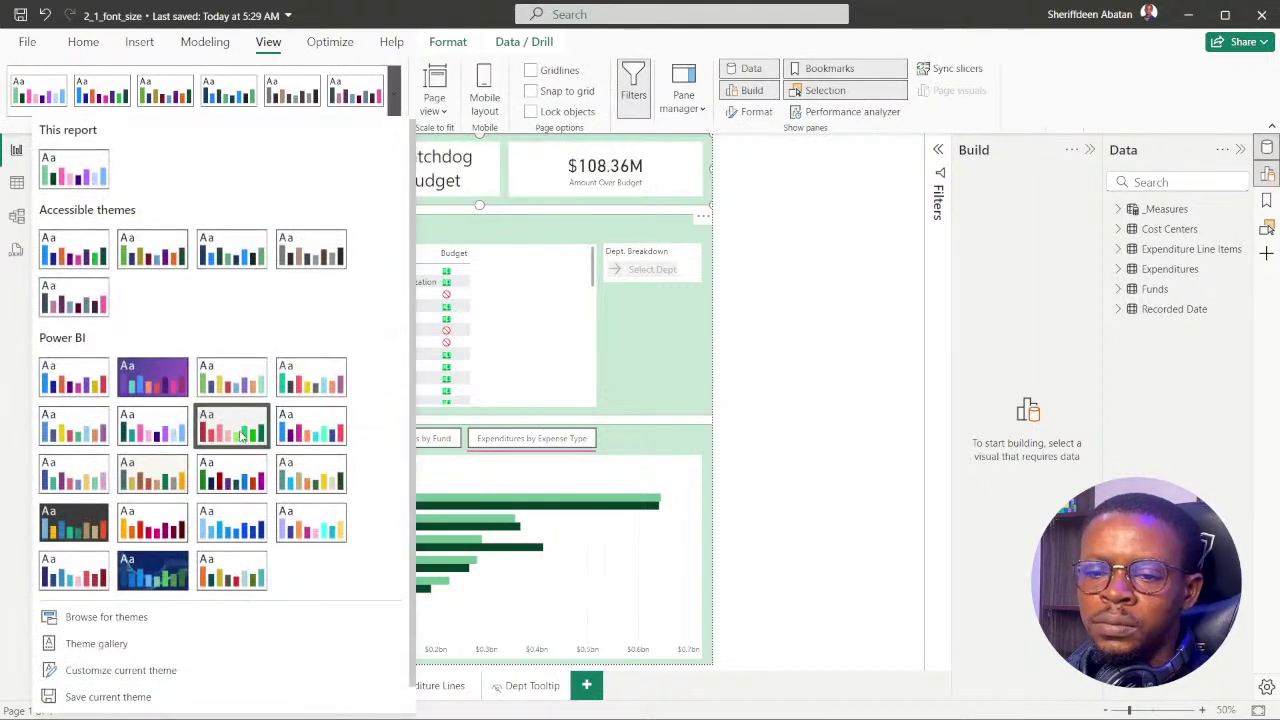
pyautogui.scroll(-1, 240, 585)
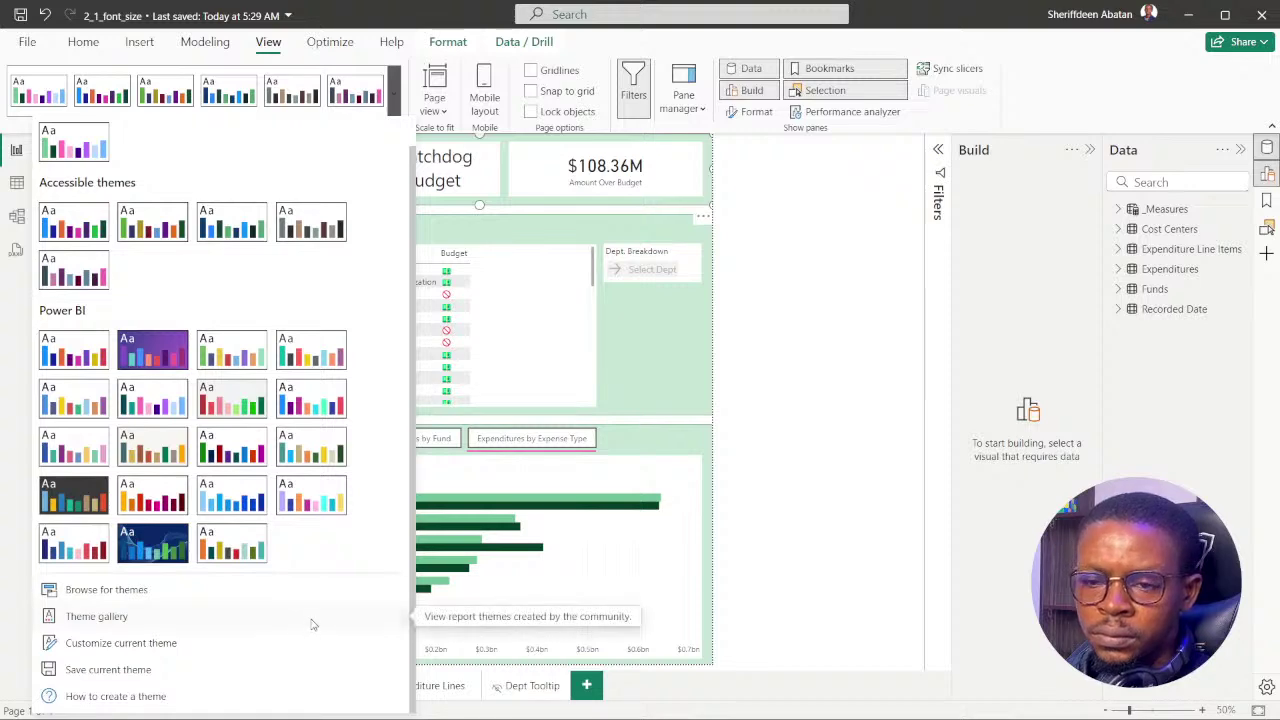
pyautogui.click(121, 643)
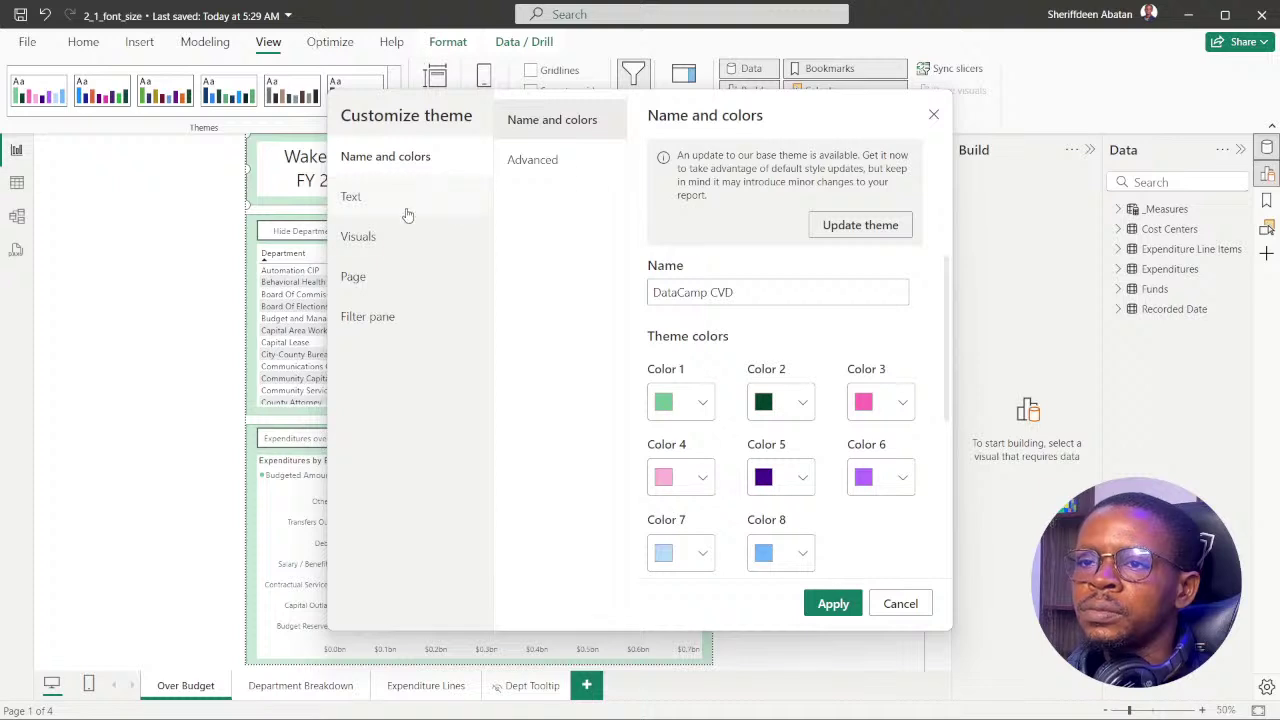
pyautogui.scroll(-3, 800, 378)
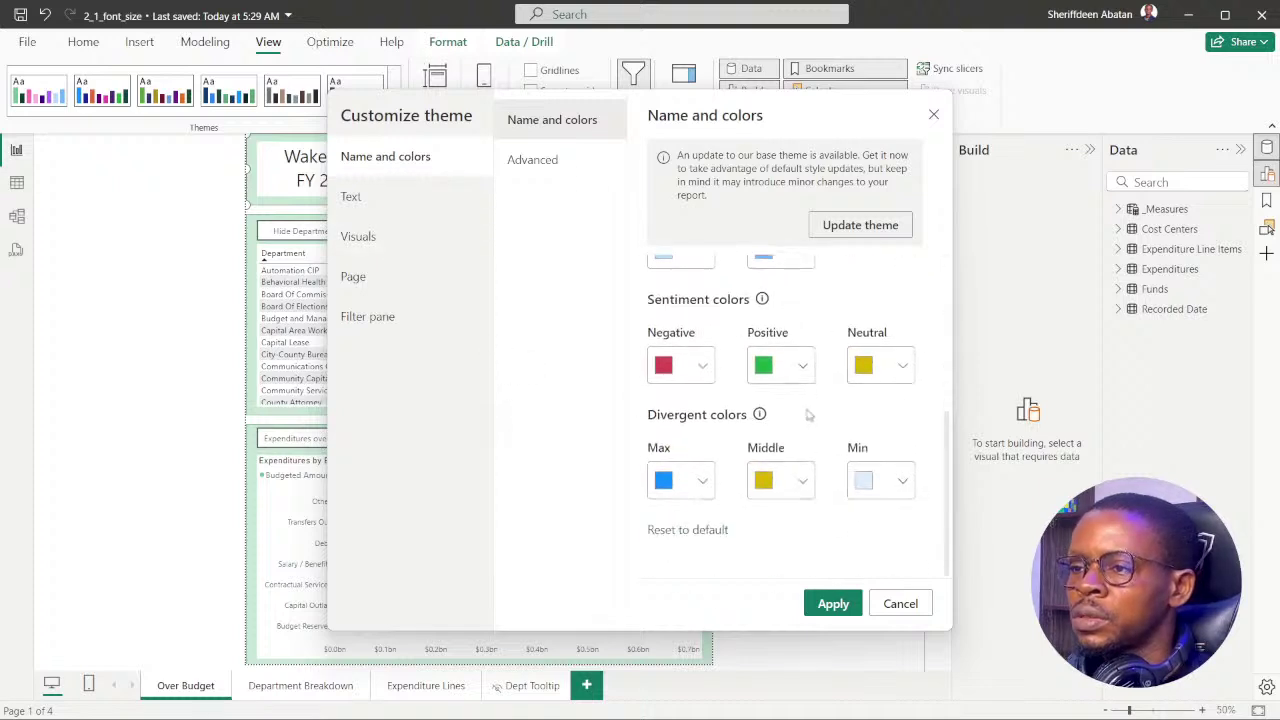
pyautogui.scroll(3, 825, 398)
pyautogui.scroll(-3, 825, 387)
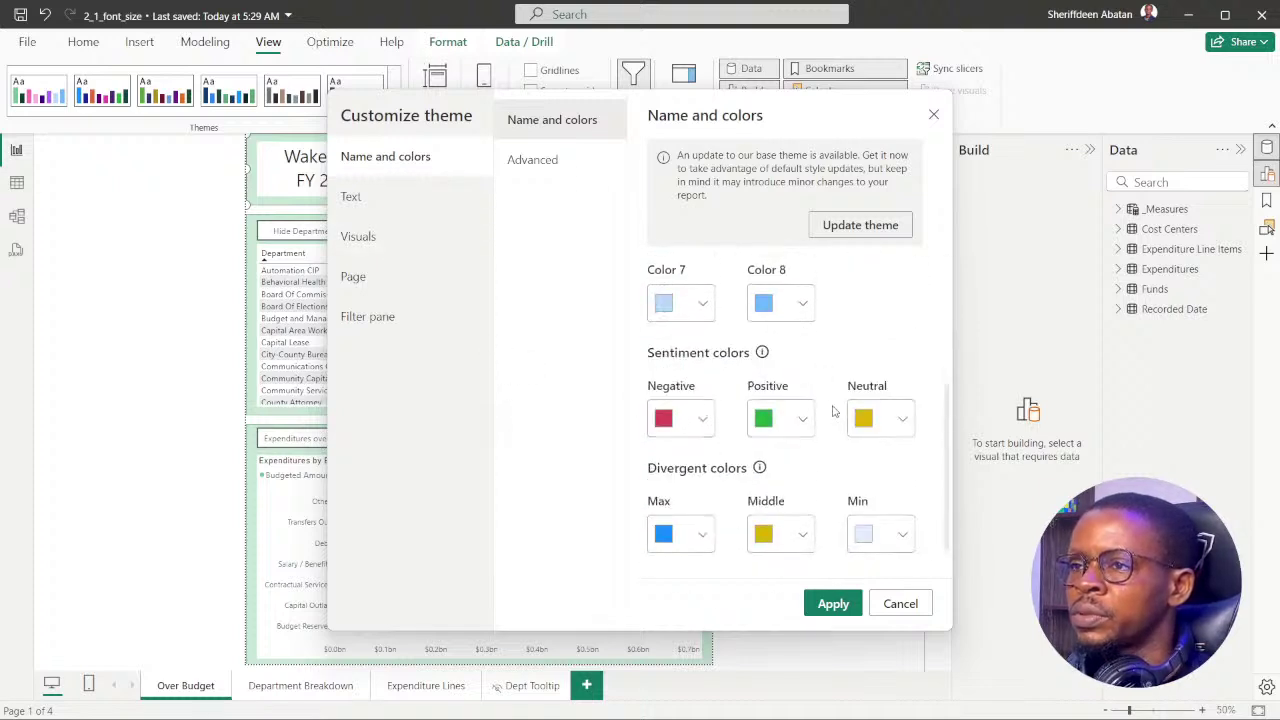
pyautogui.scroll(3, 834, 411)
pyautogui.scroll(-3, 815, 377)
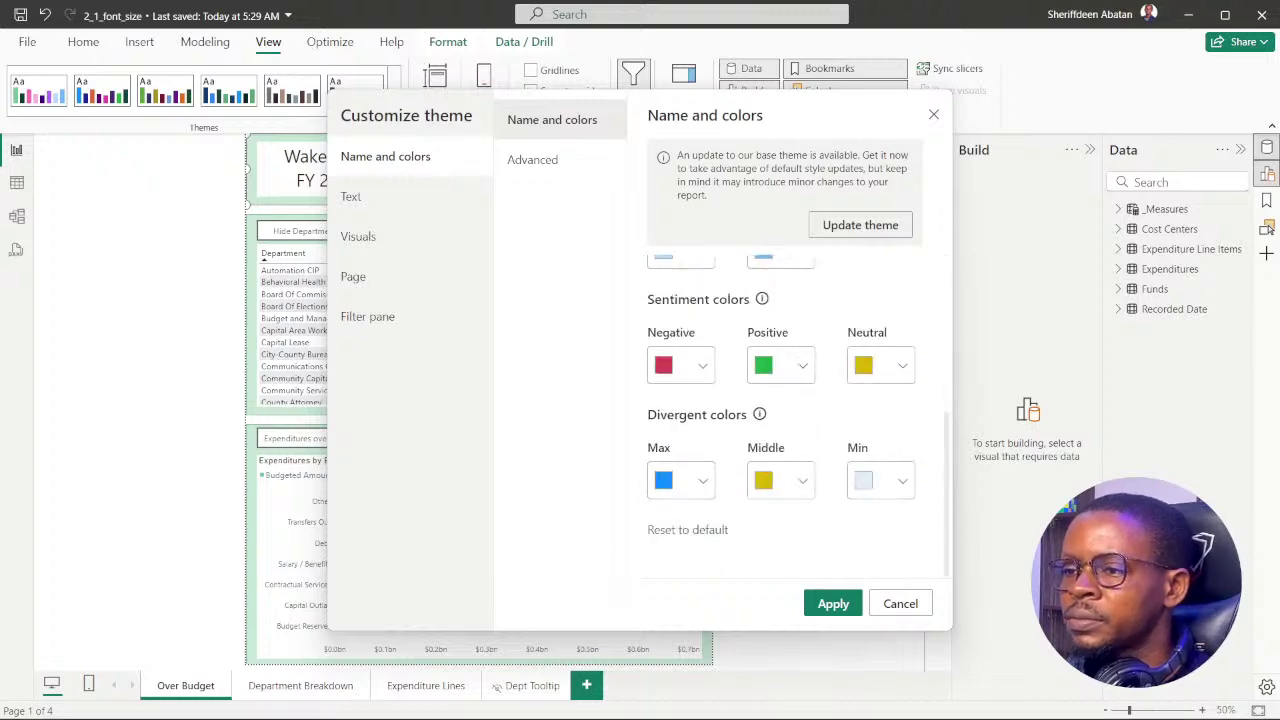
# Compare the first DataCamp instruction in Chrome with the DataCamp CVD theme's listed colors
pyautogui.moveTo(683, 705)
pyautogui.click(609, 702)
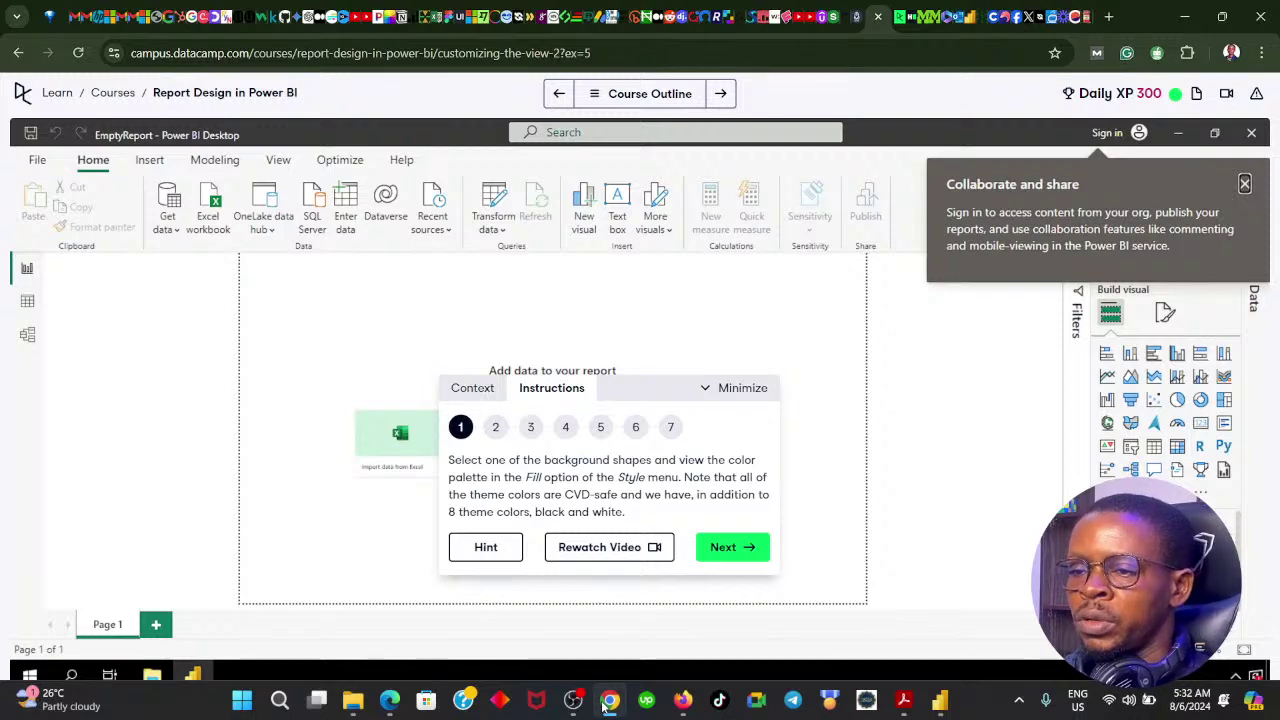
pyautogui.click(609, 700)
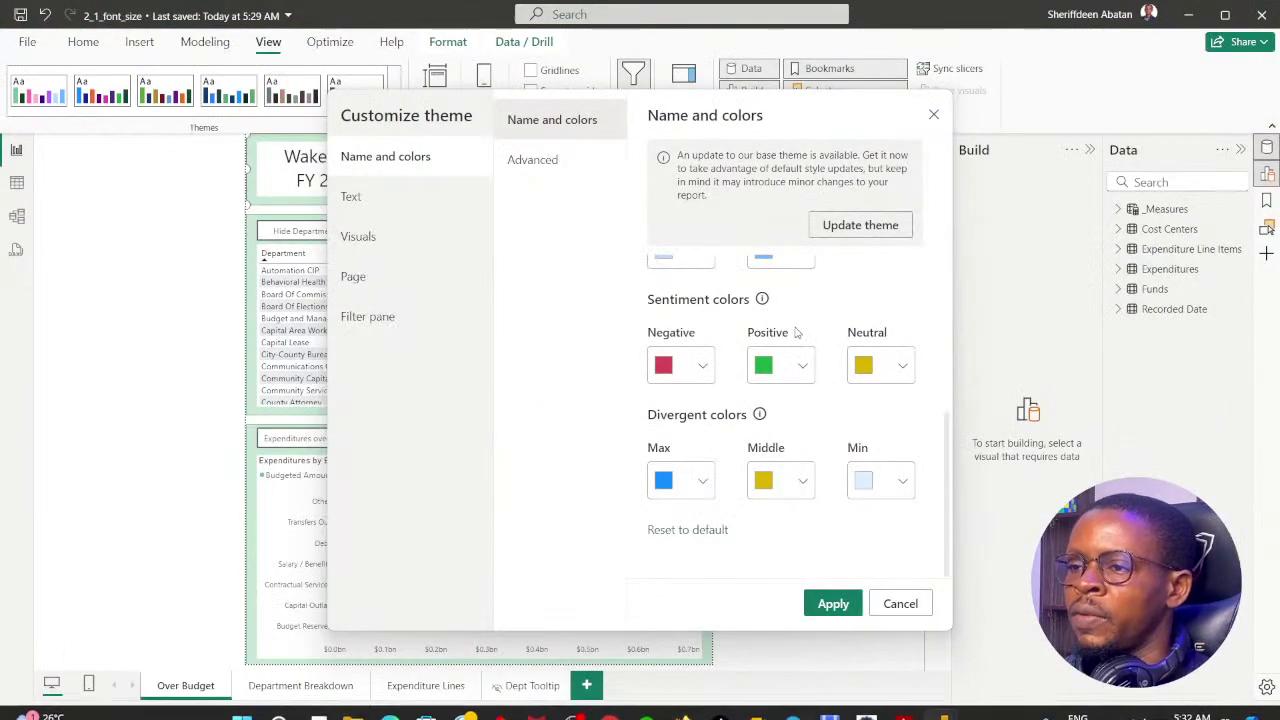
pyautogui.scroll(5, 800, 400)
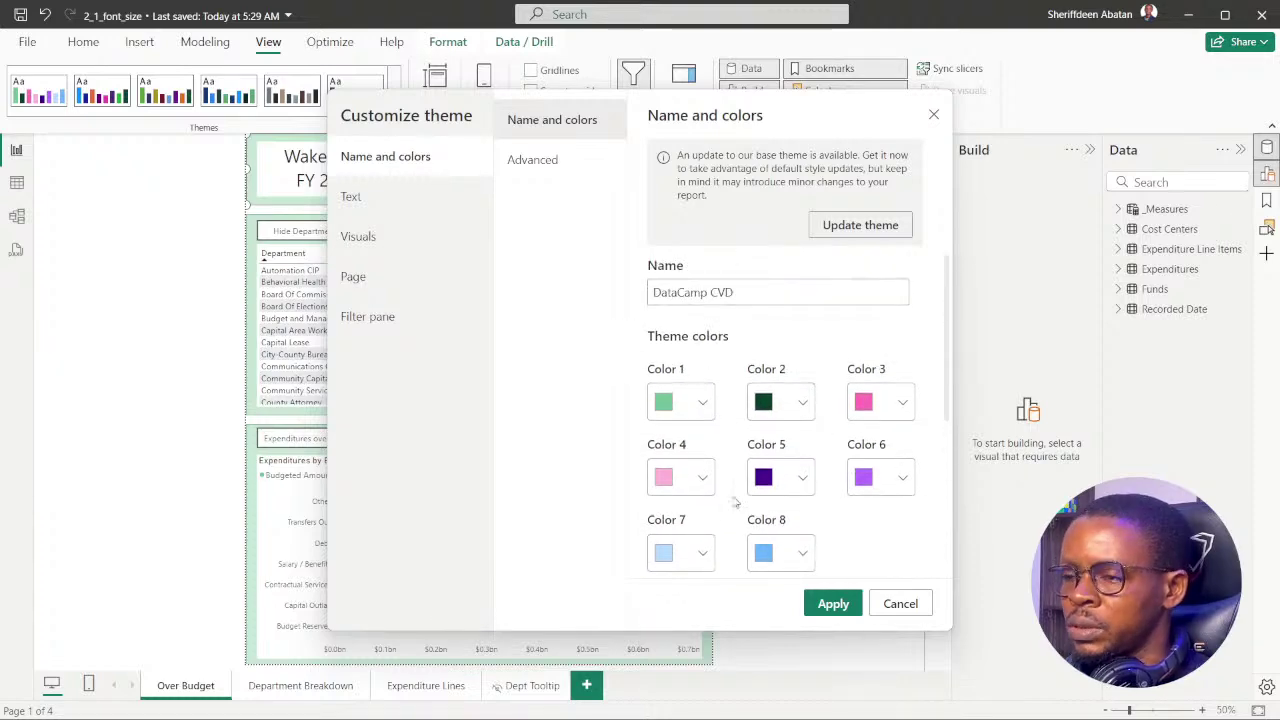
pyautogui.click(611, 702)
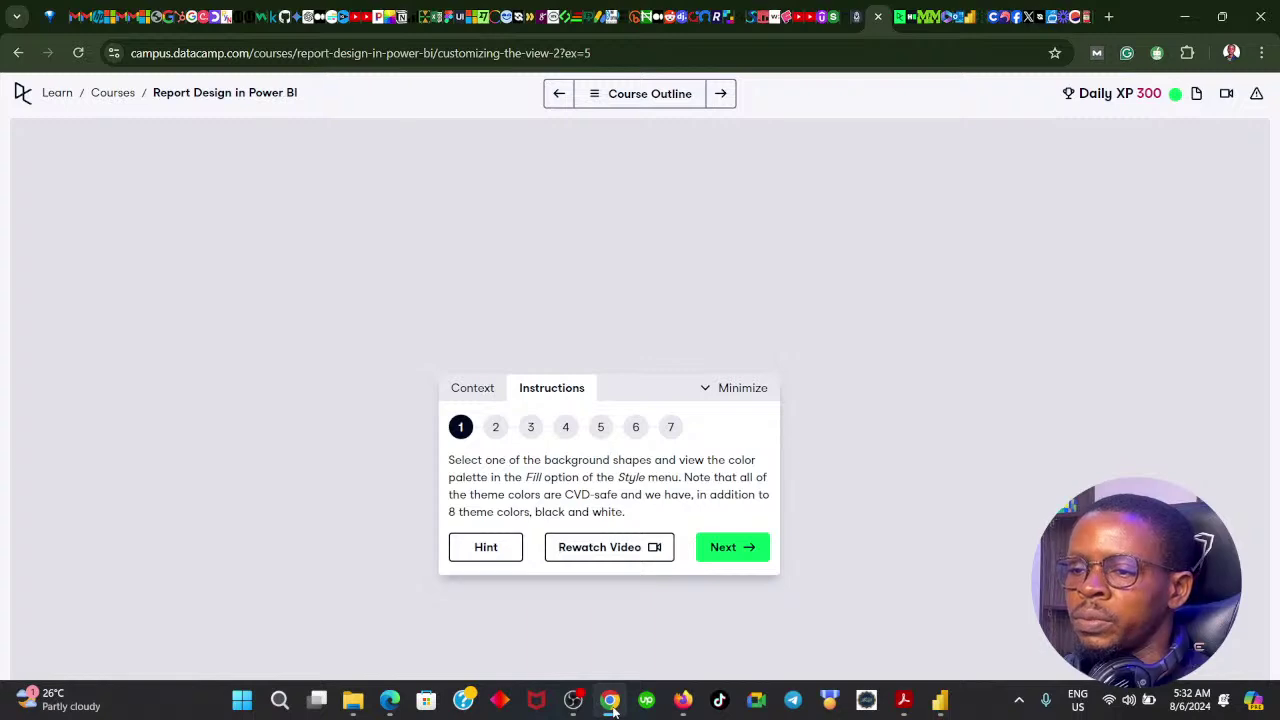
pyautogui.click(611, 702)
pyautogui.scroll(-3, 826, 414)
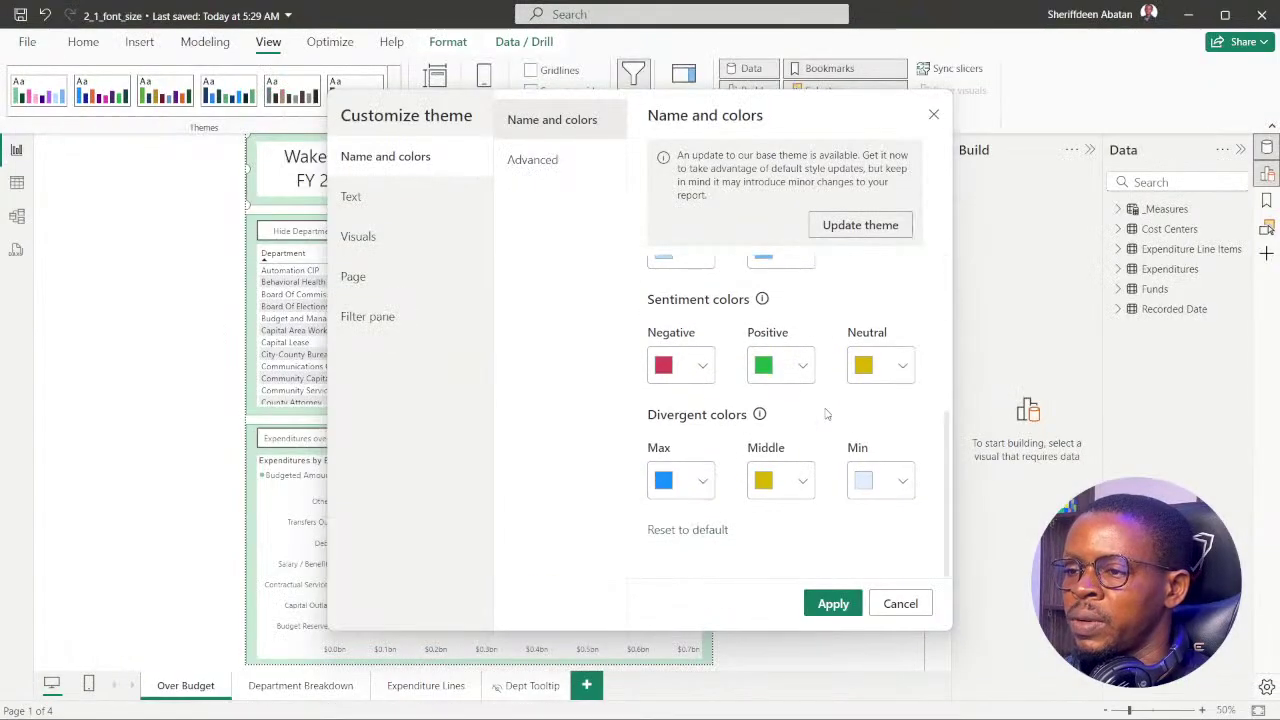
pyautogui.scroll(5, 806, 388)
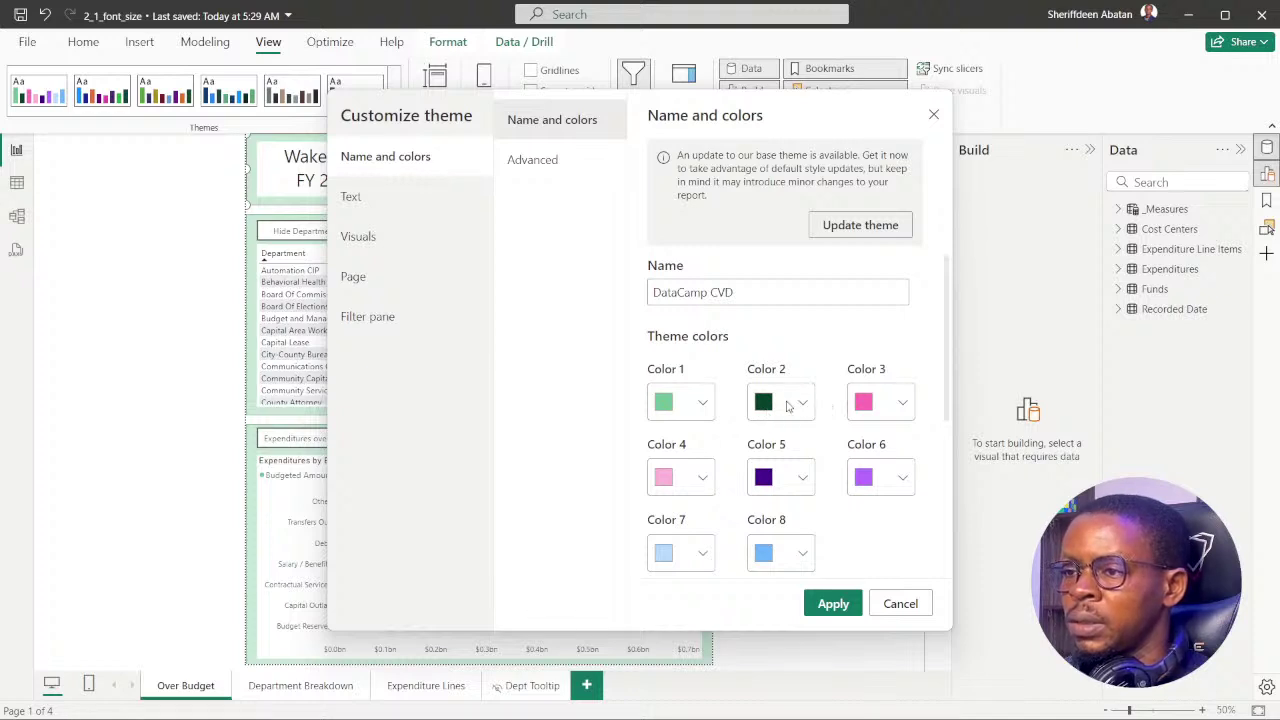
# Inspect the color picker for theme Color 2, and leave Customize theme without applying anything
pyautogui.click(802, 404)
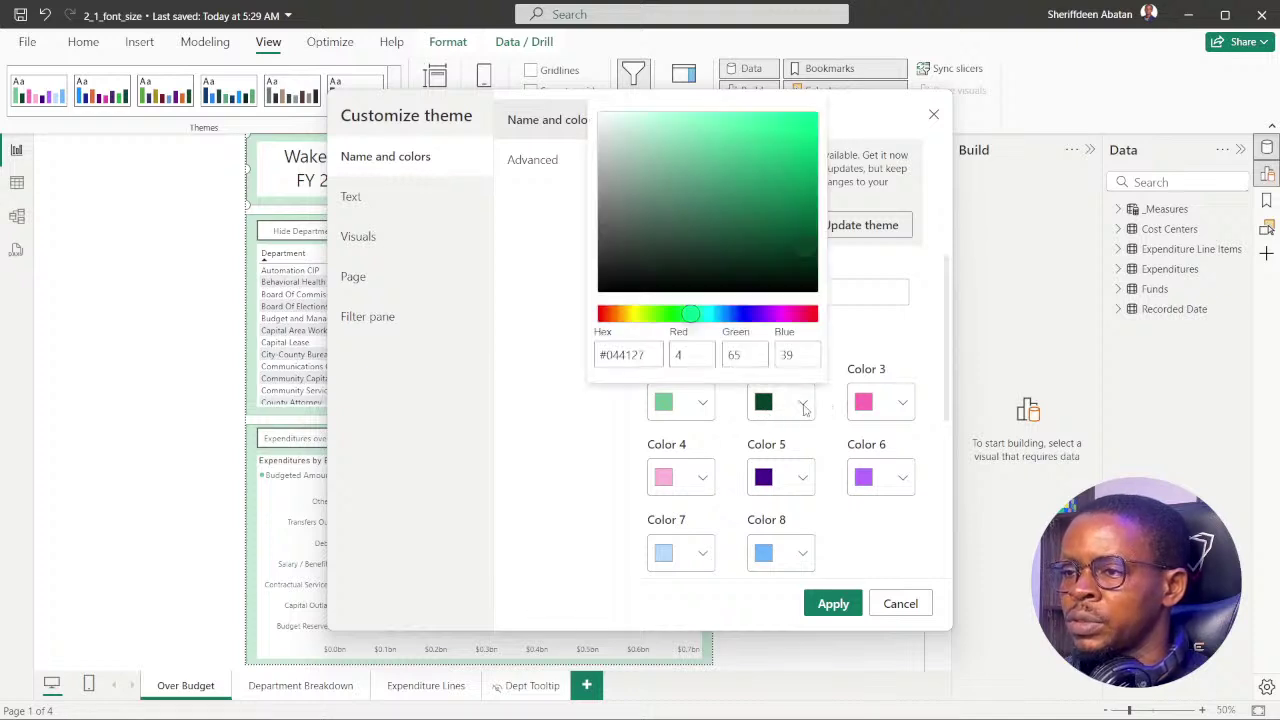
pyautogui.click(888, 333)
pyautogui.scroll(-3, 818, 408)
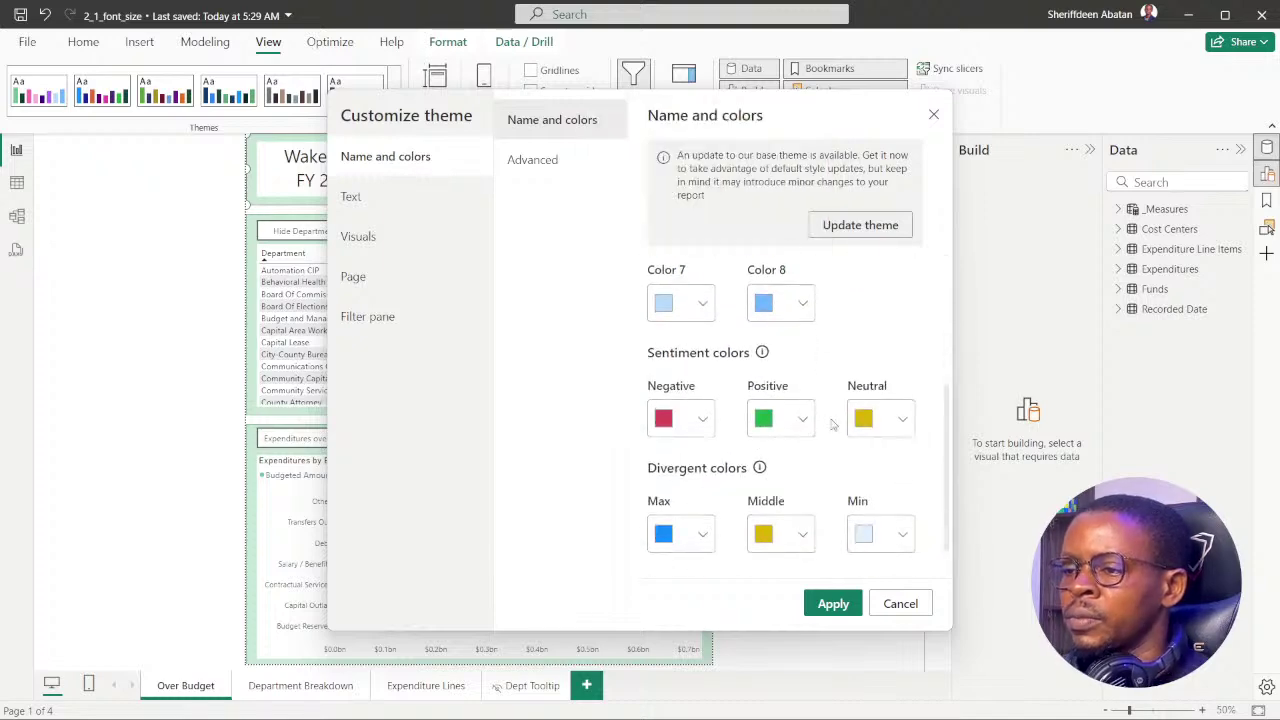
pyautogui.click(900, 603)
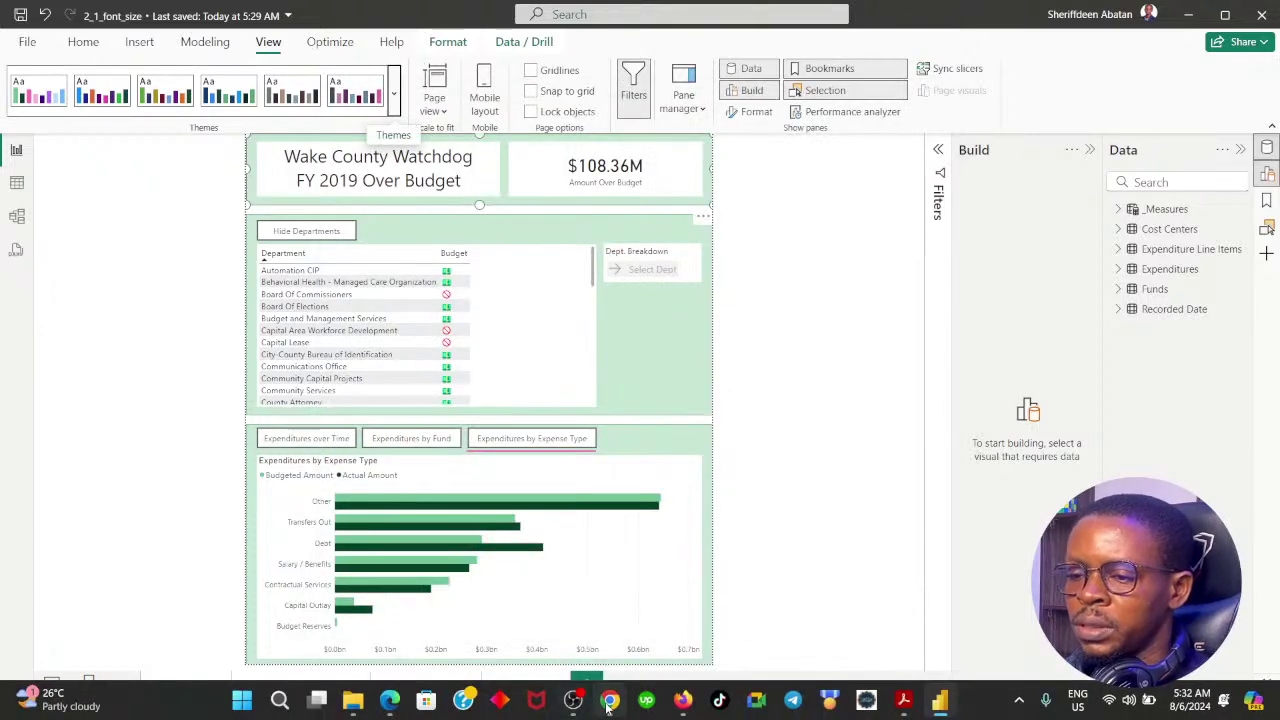
# Read the hint for the first instruction in Chrome, restore the instruction text, and return to the Power BI report
pyautogui.click(610, 703)
pyautogui.click(486, 550)
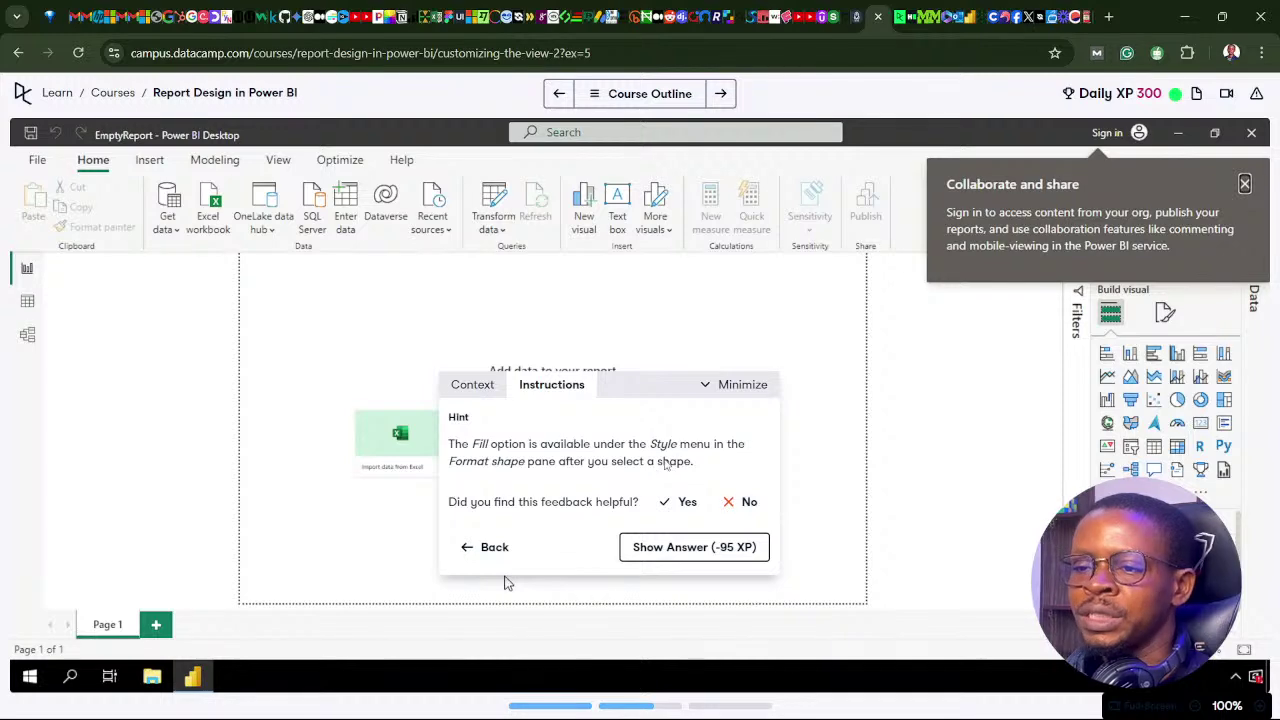
pyautogui.moveTo(676, 664)
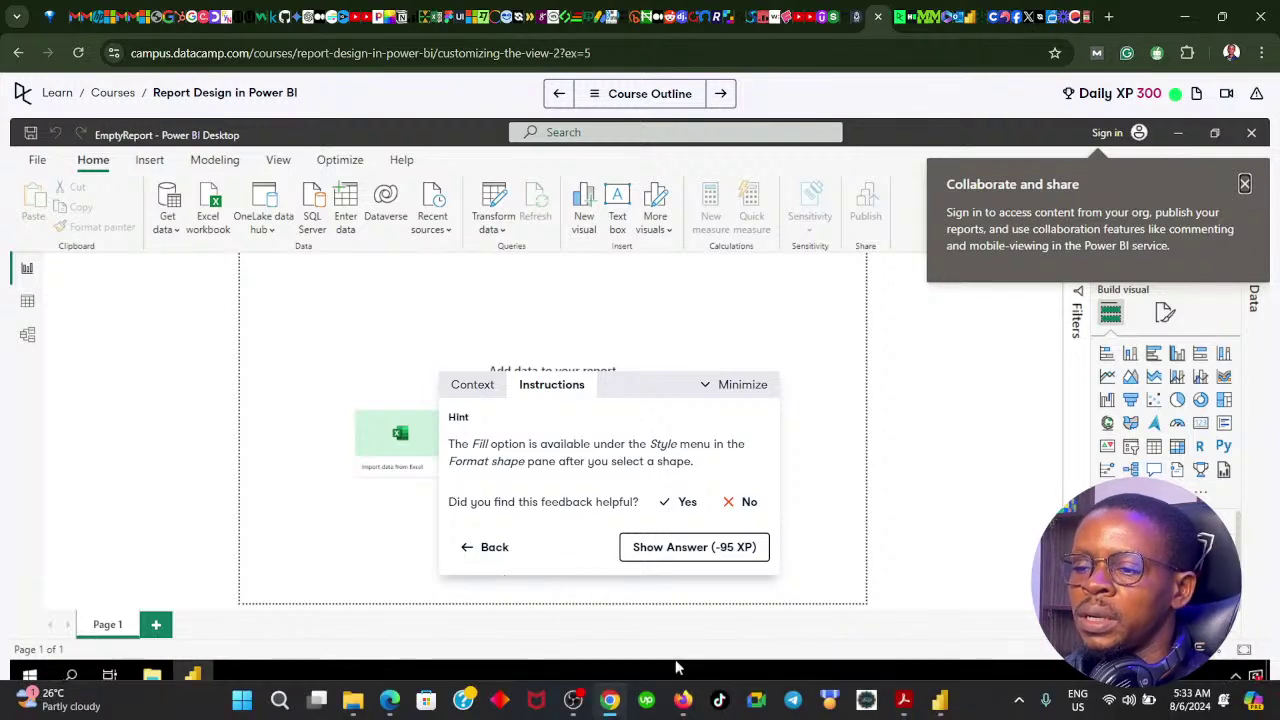
pyautogui.click(609, 700)
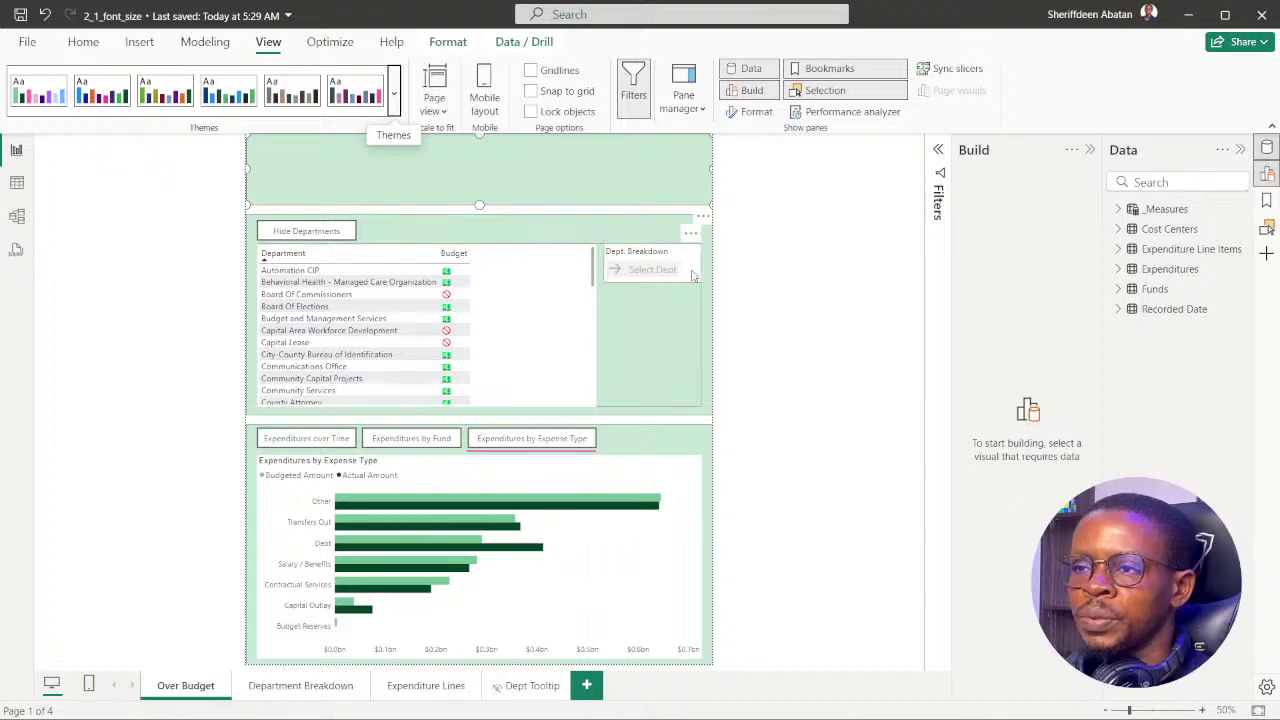
pyautogui.click(610, 710)
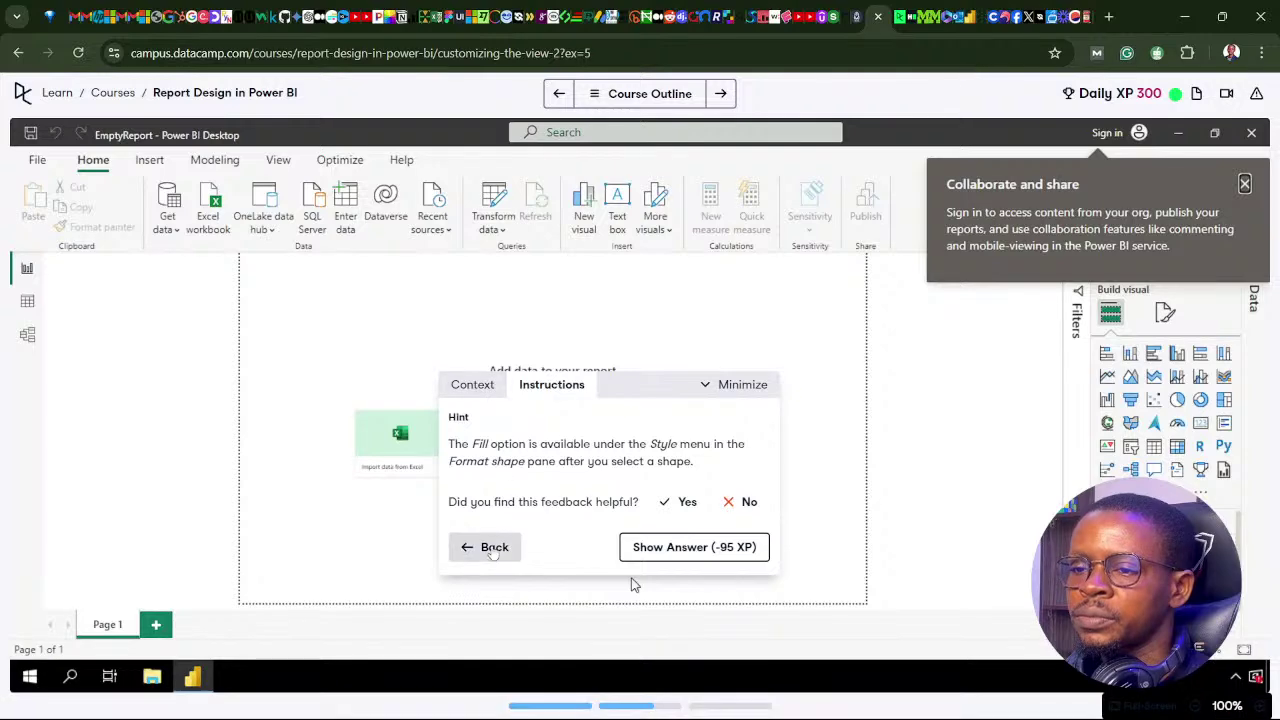
pyautogui.click(493, 548)
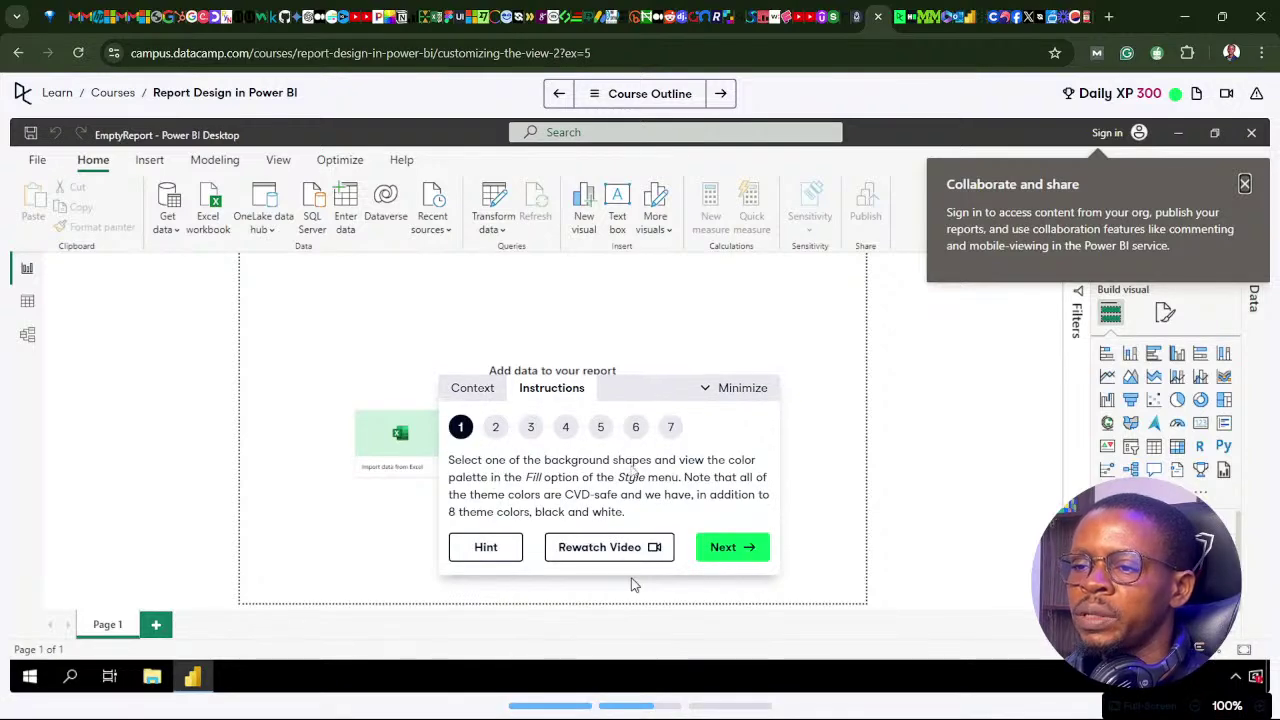
pyautogui.click(607, 600)
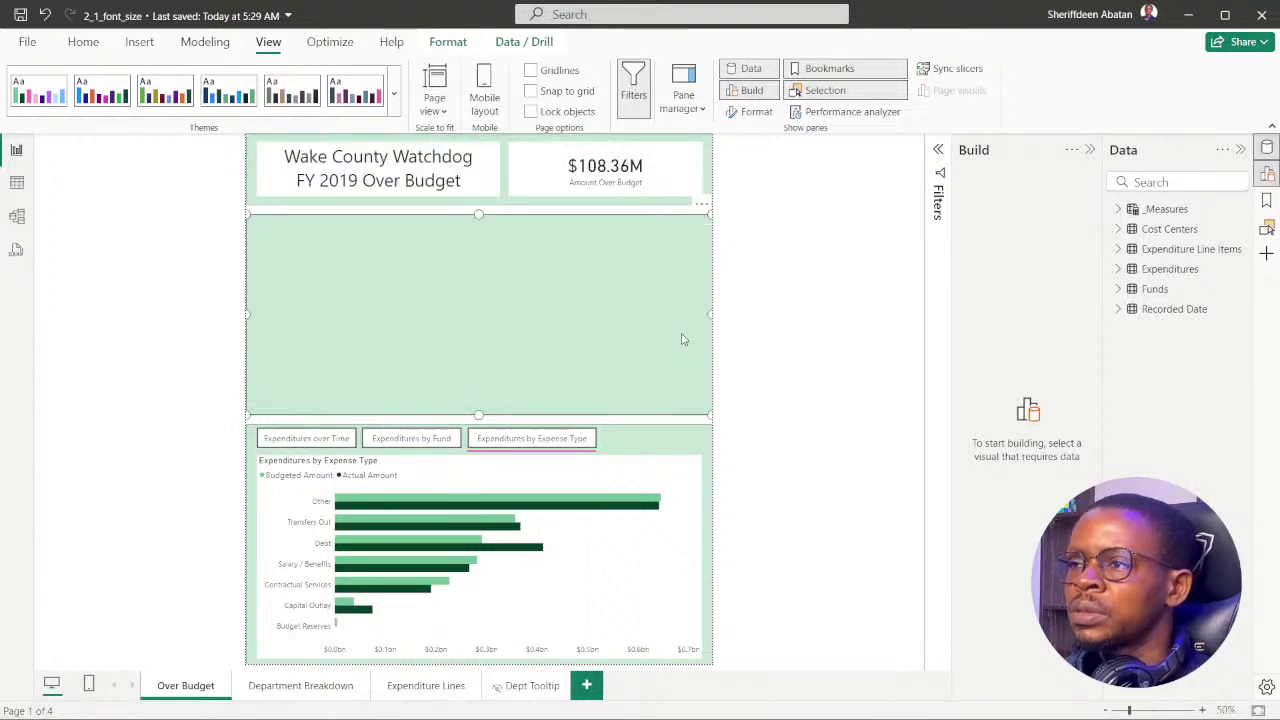
# Show the Format shape pane for the department table's background shape, and close the Build pane
pyautogui.rightClick(670, 390)
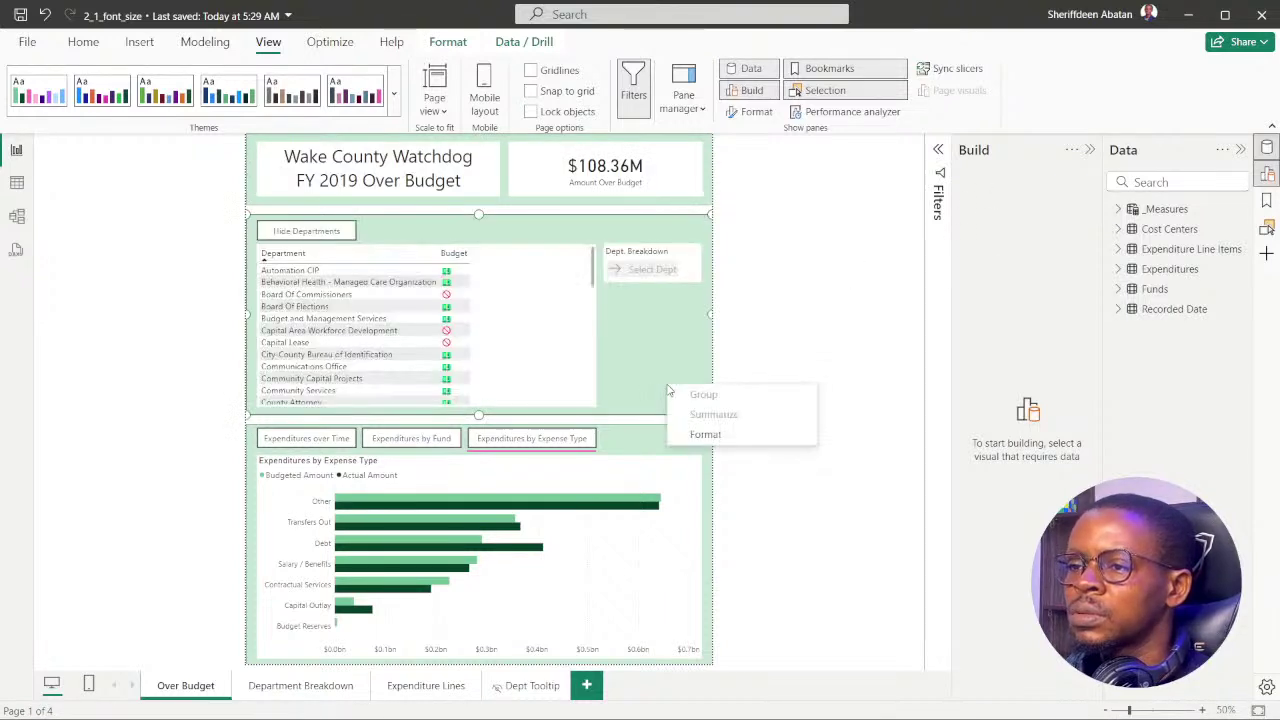
pyautogui.click(712, 436)
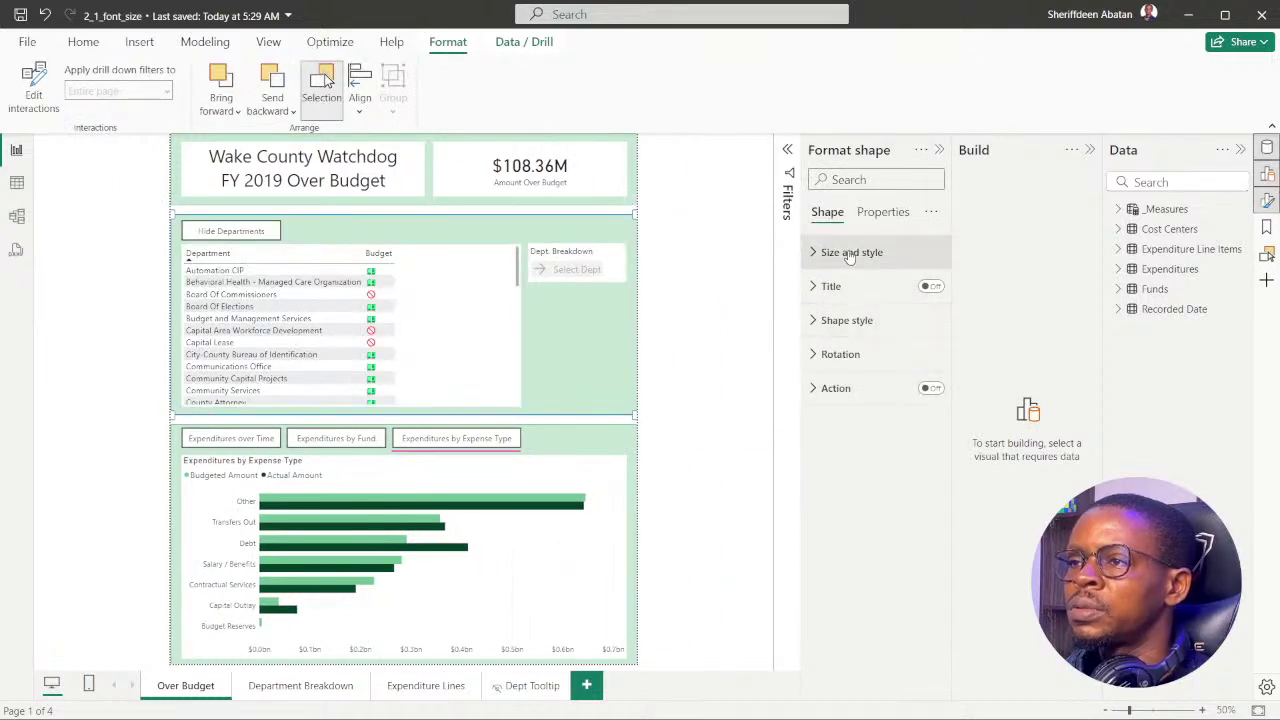
pyautogui.click(1090, 150)
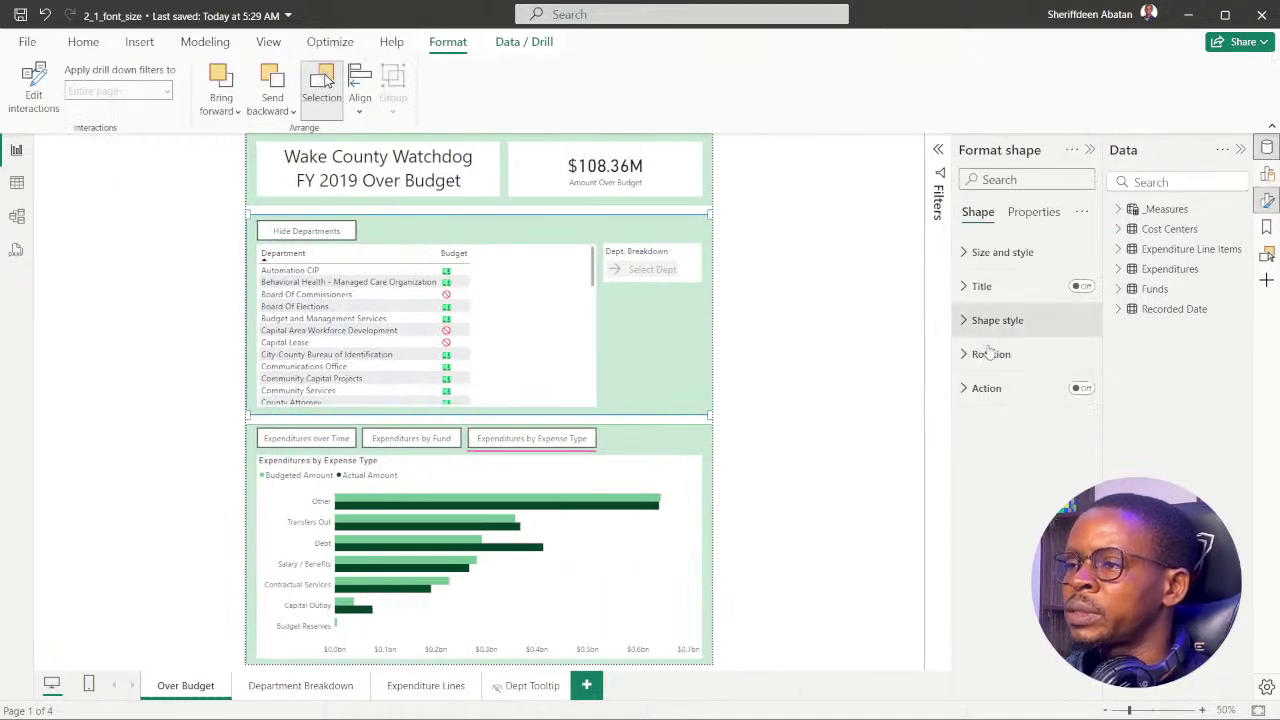
# Reread the first DataCamp instruction in Chrome about the Fill color palette, and return to the Power BI report
pyautogui.moveTo(683, 705)
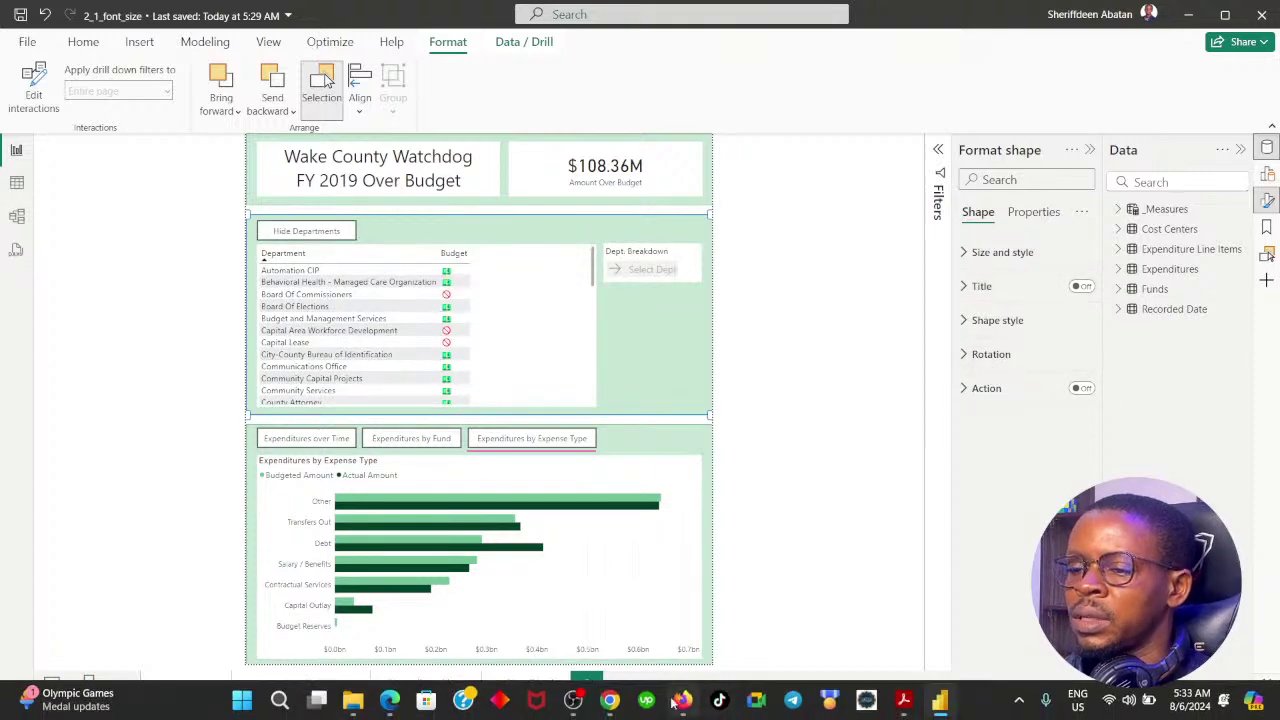
pyautogui.click(610, 702)
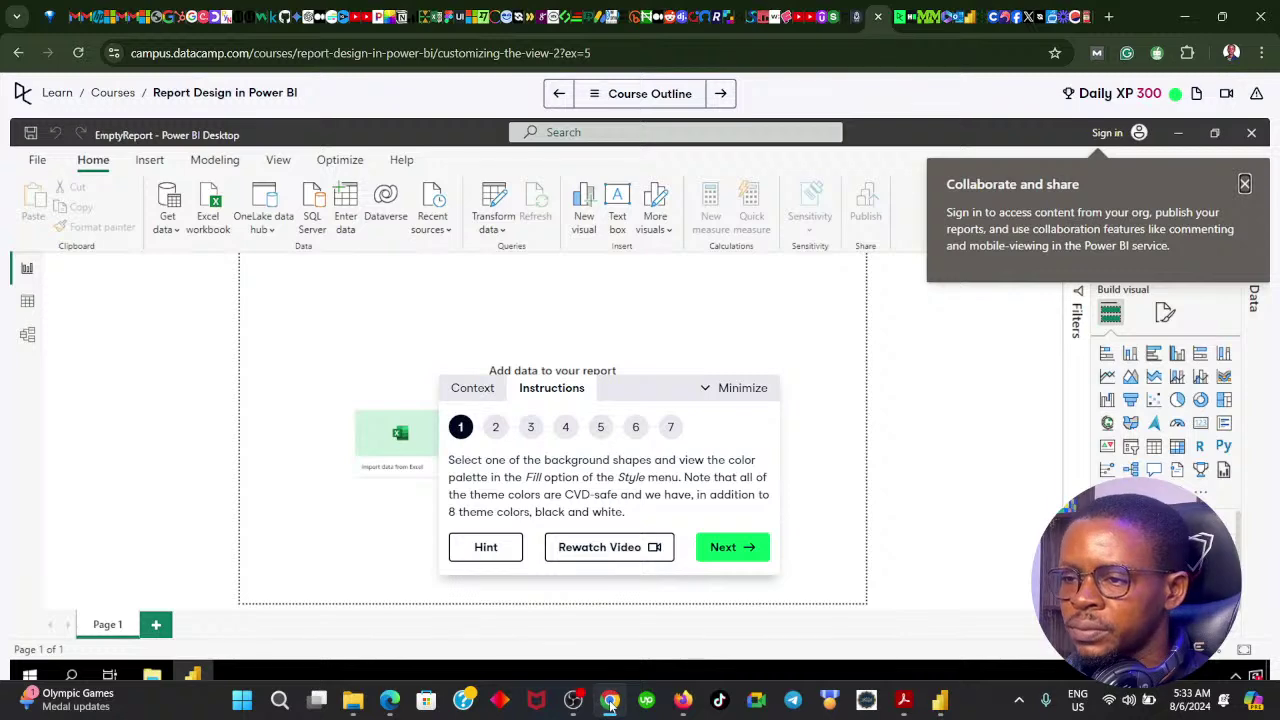
pyautogui.click(610, 702)
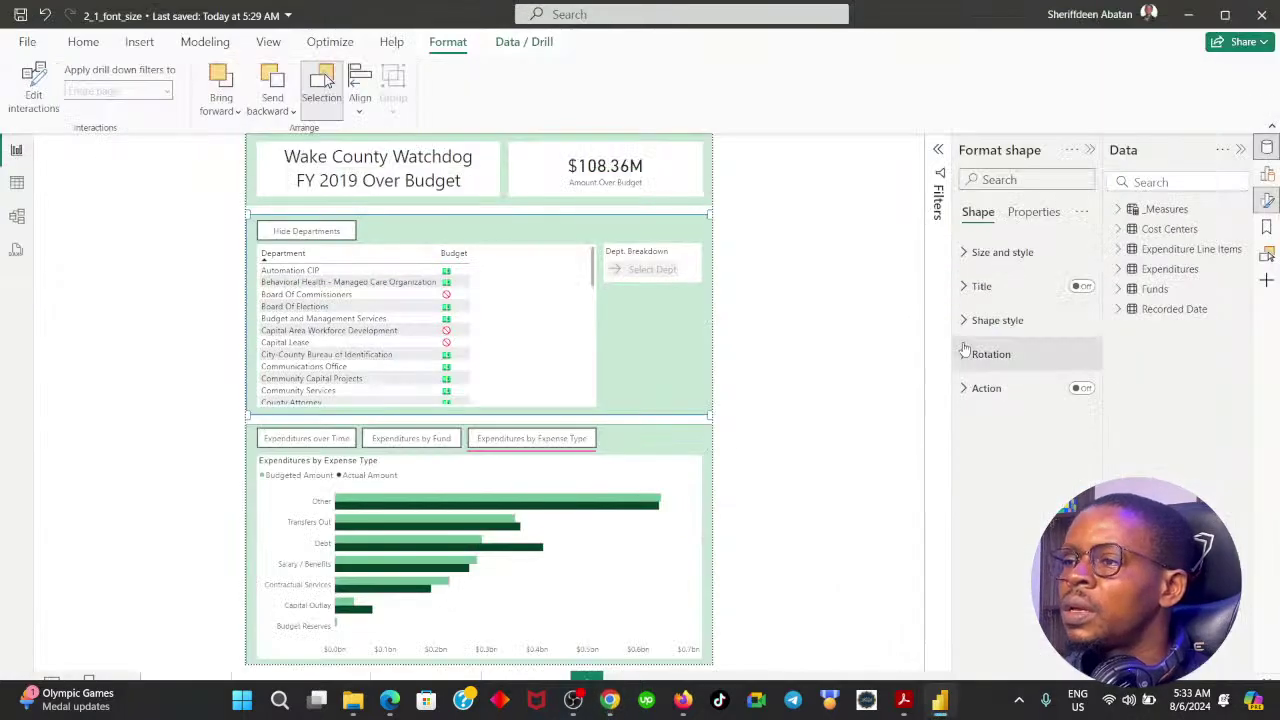
# Look through the background shape's Size and style settings, and compare them with the first DataCamp instruction in Chrome
pyautogui.click(963, 253)
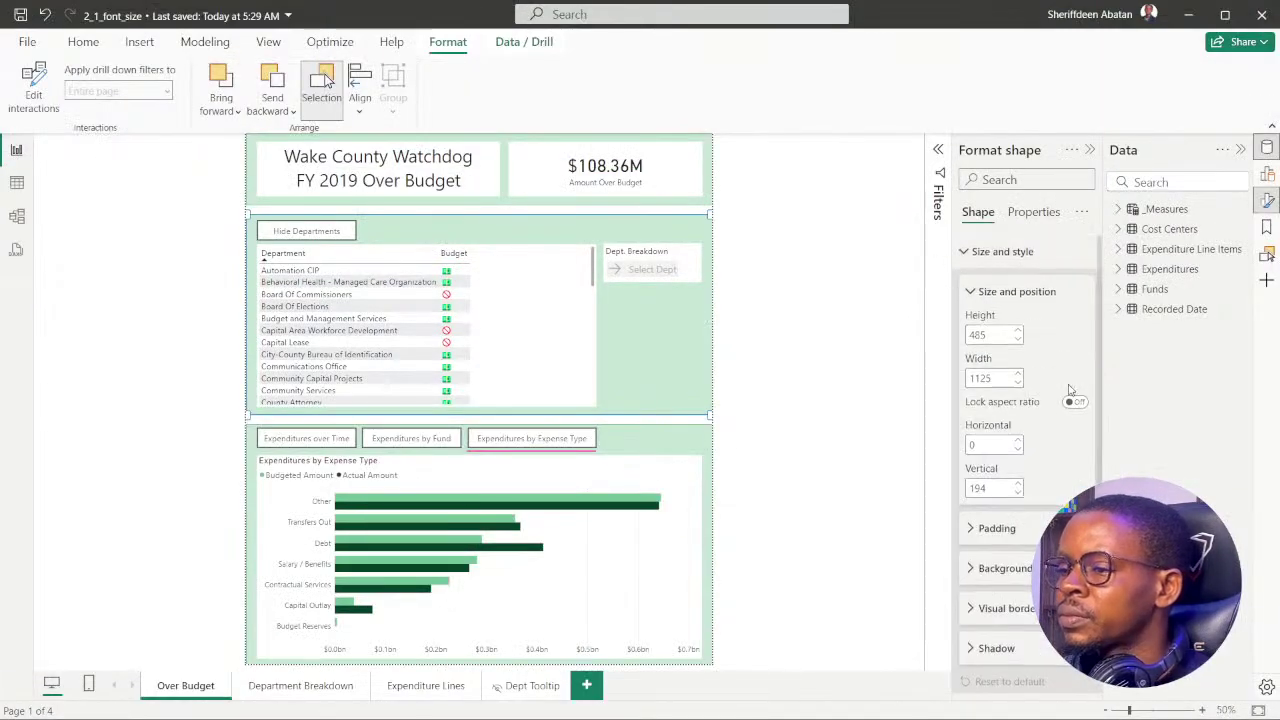
pyautogui.scroll(-2, 1060, 410)
pyautogui.scroll(2, 1053, 423)
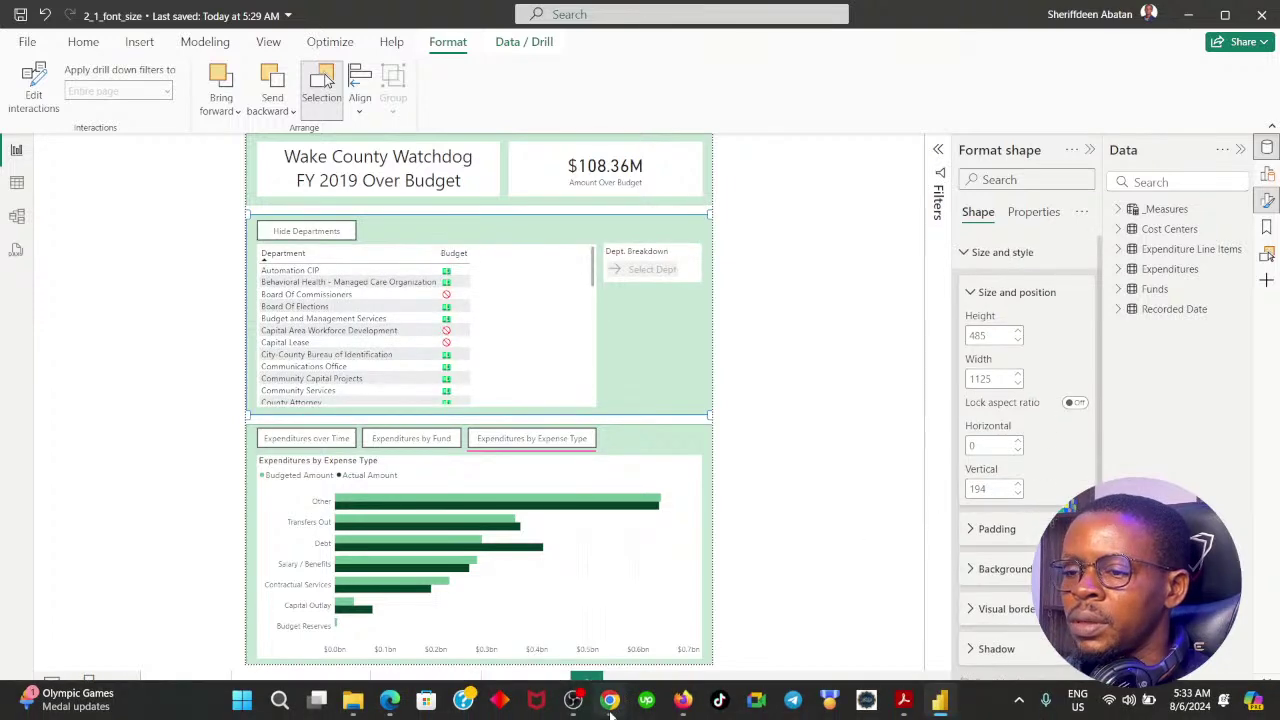
pyautogui.click(610, 702)
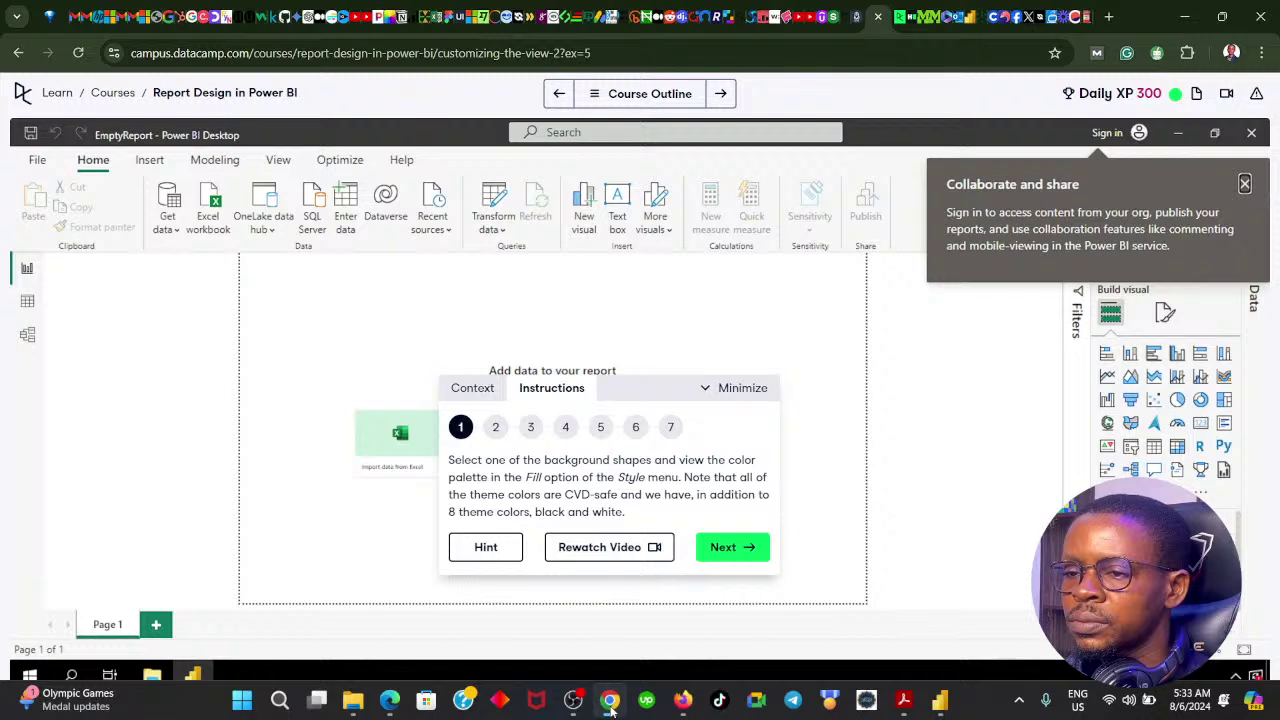
pyautogui.click(610, 702)
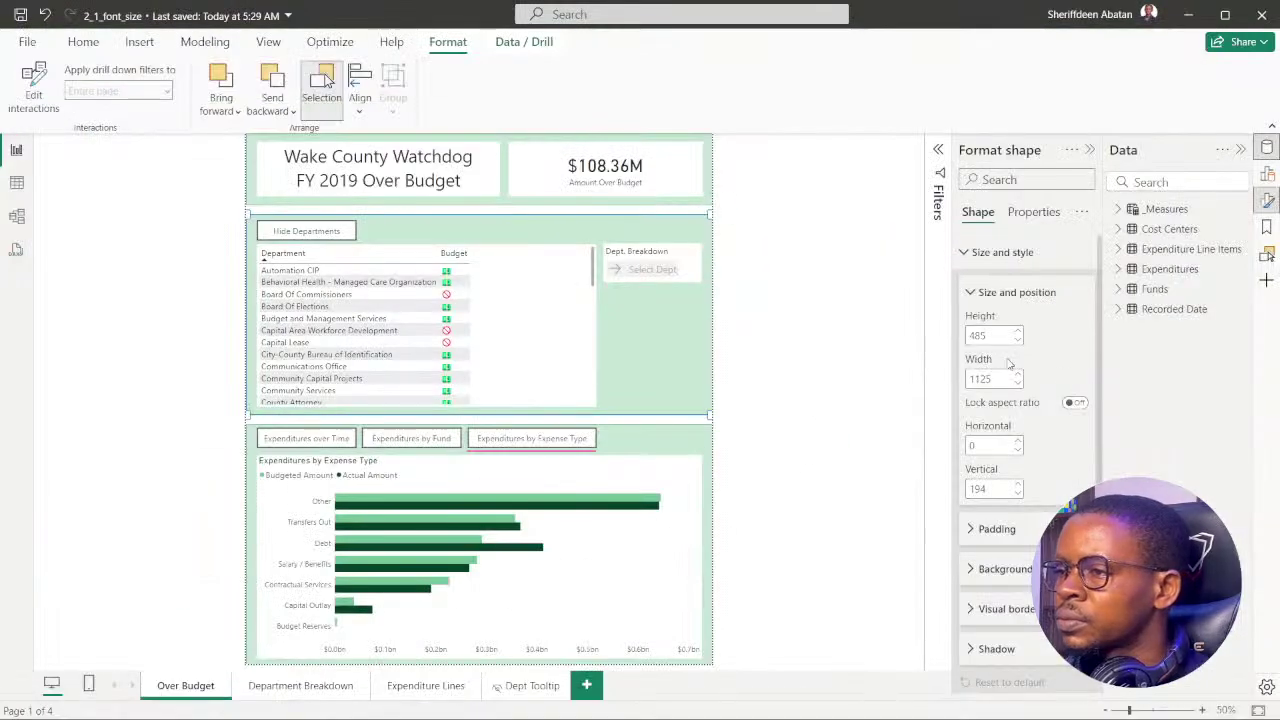
# Examine the shape's Visual border, Background, Padding and Shadow settings for the Fill color option, collapsing each section after viewing
pyautogui.click(970, 296)
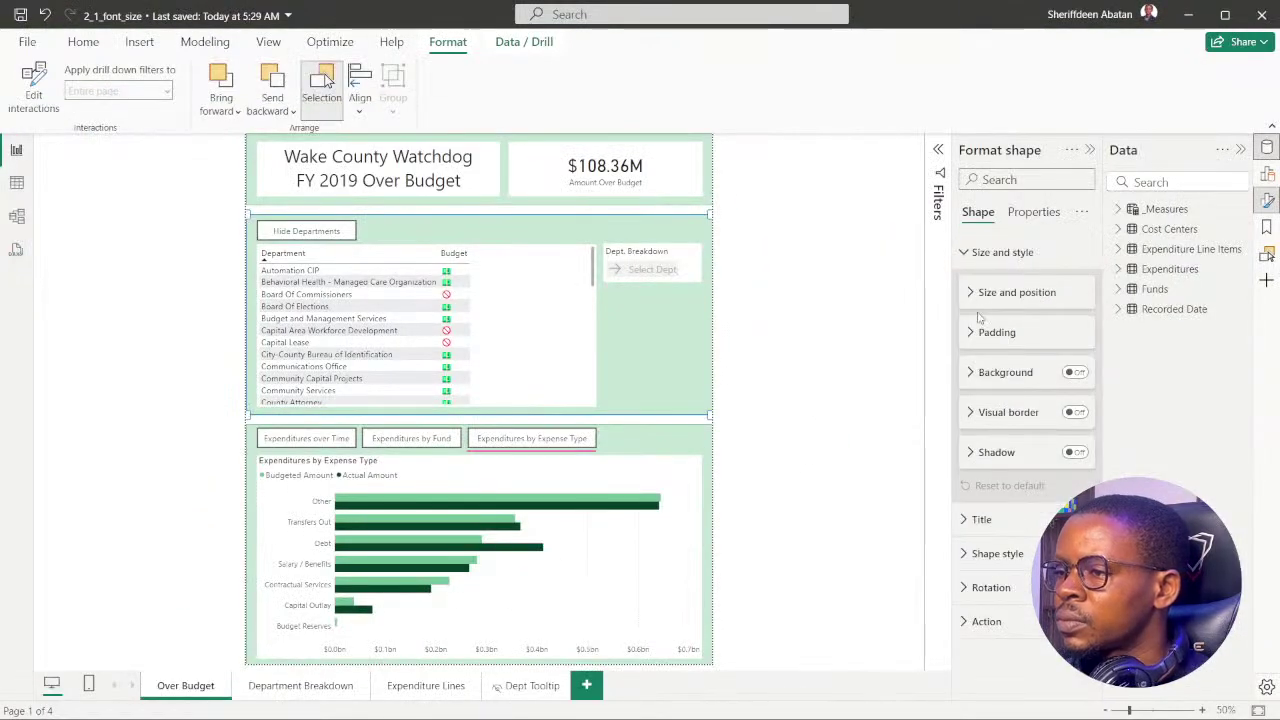
pyautogui.click(971, 414)
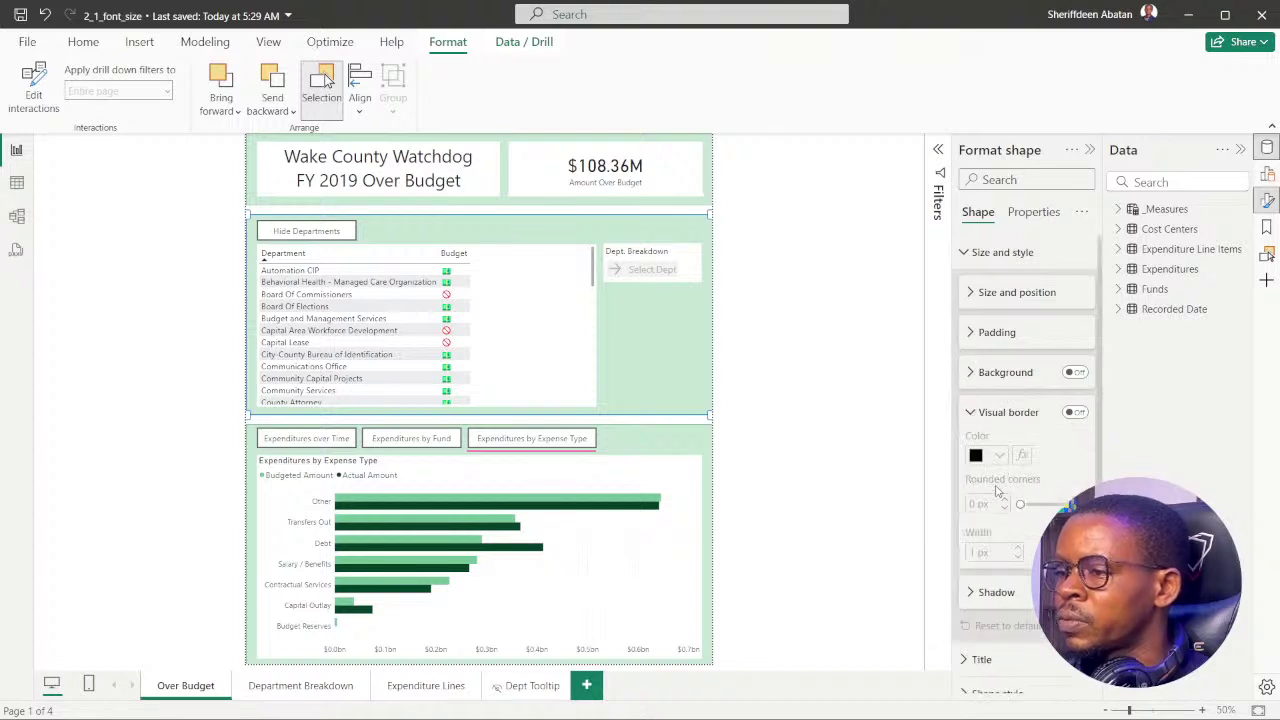
pyautogui.click(971, 412)
pyautogui.click(970, 374)
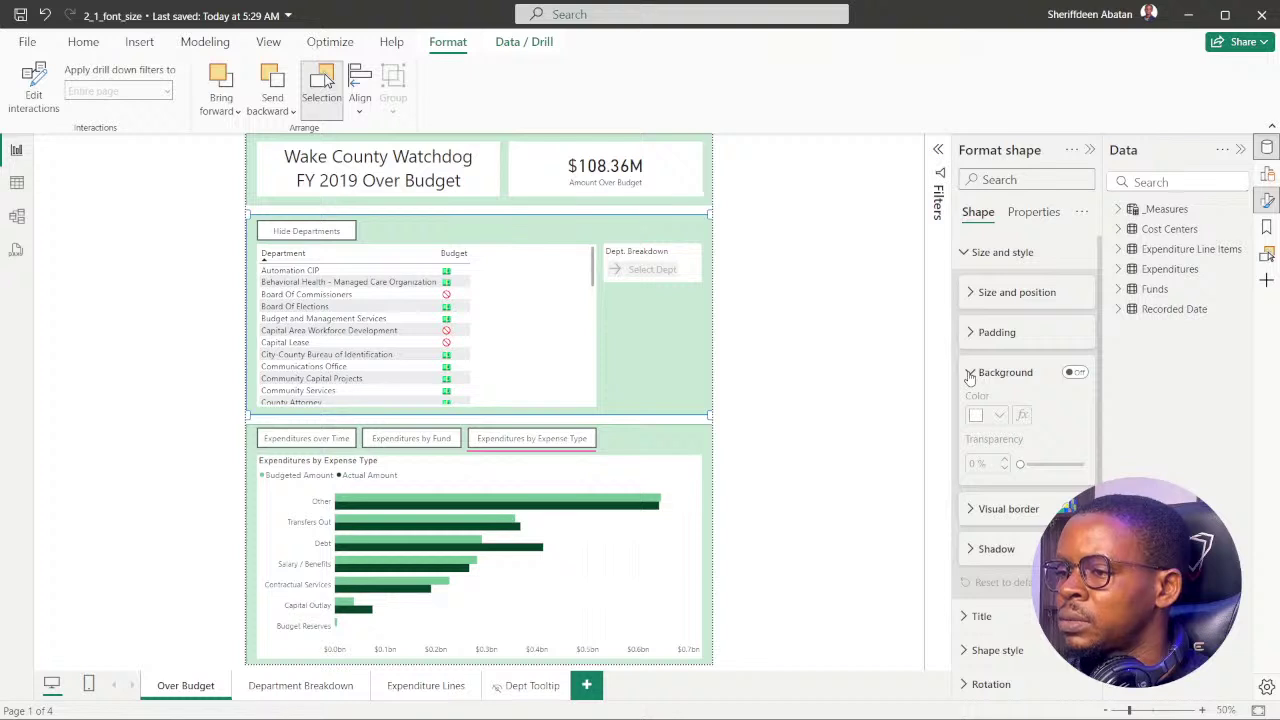
pyautogui.click(970, 374)
pyautogui.click(971, 333)
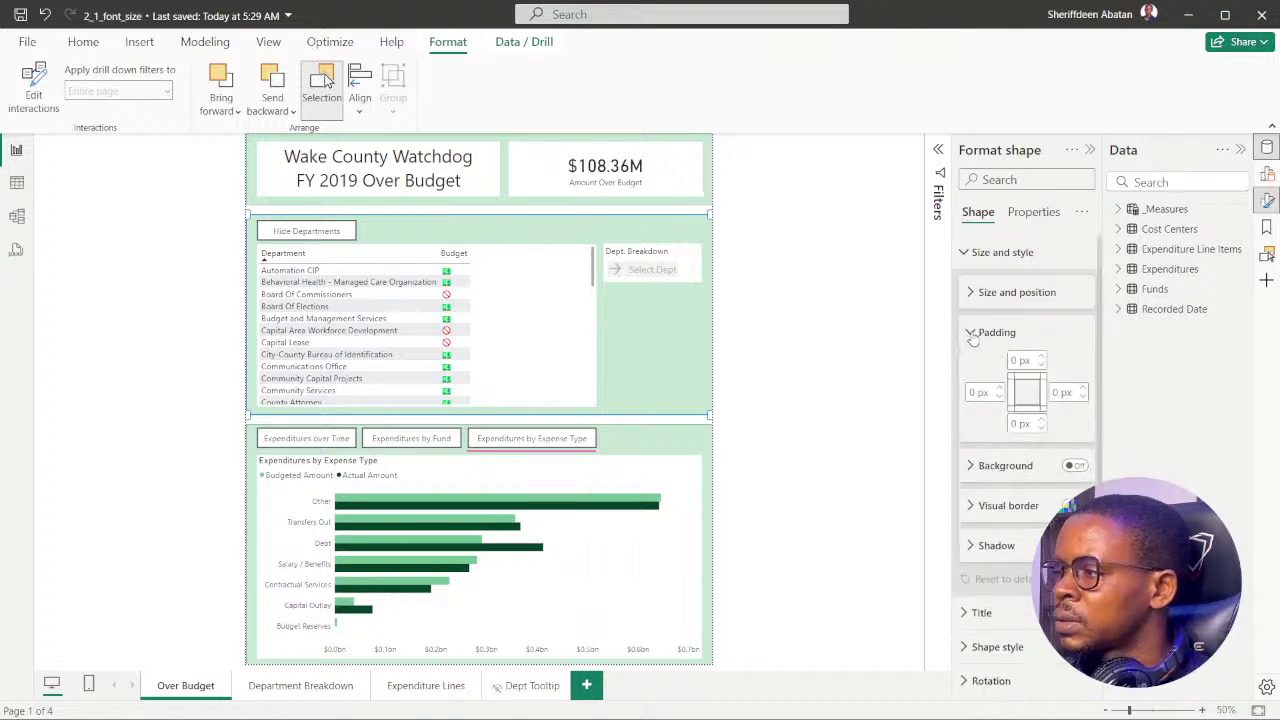
pyautogui.click(971, 334)
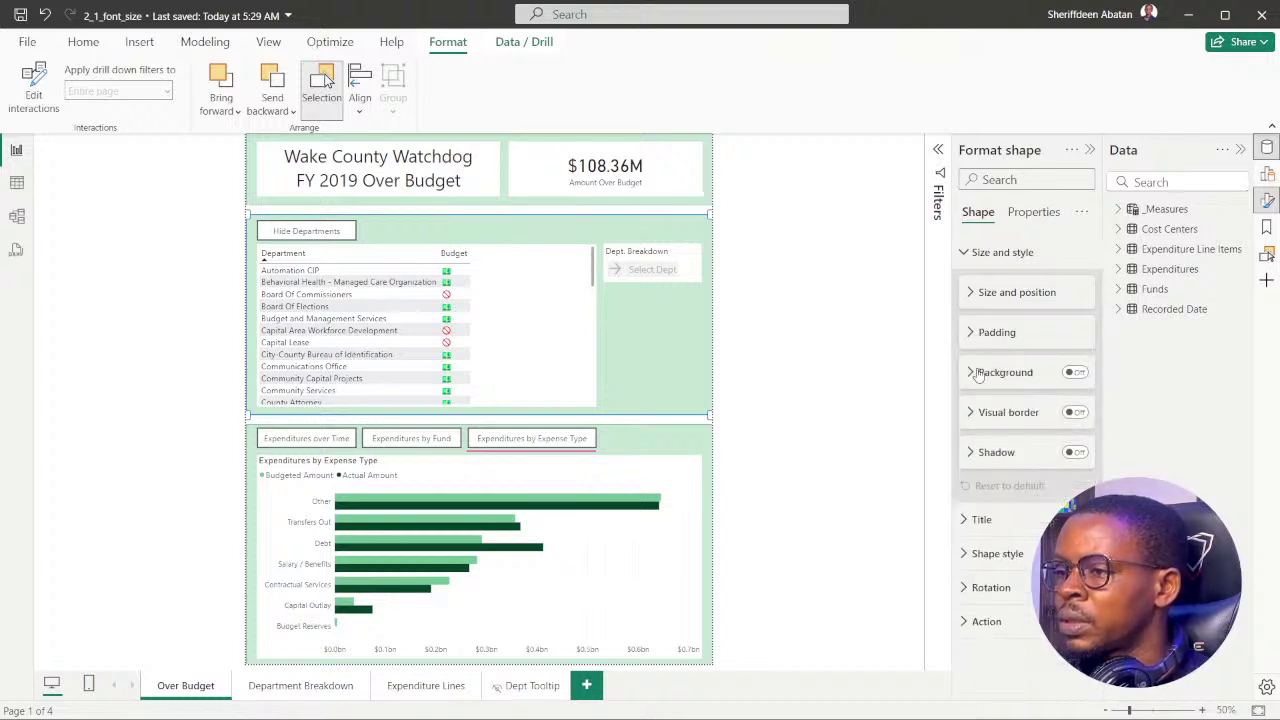
pyautogui.click(971, 454)
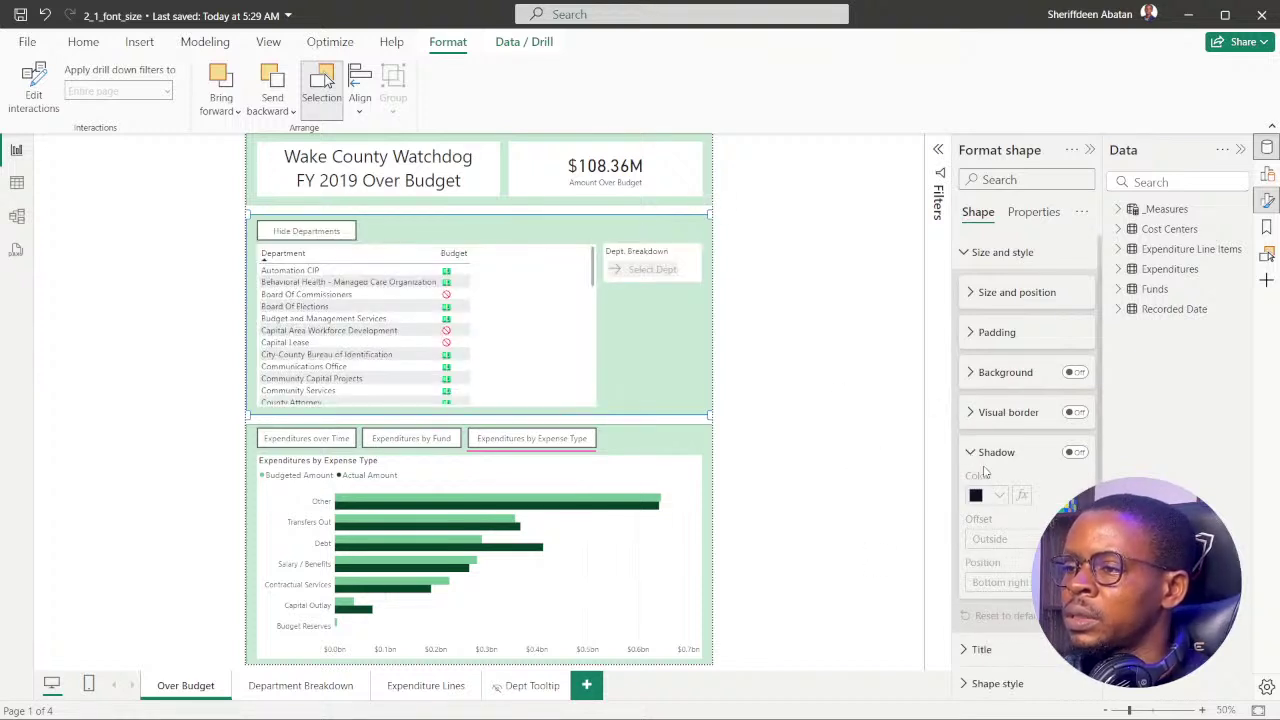
pyautogui.click(975, 453)
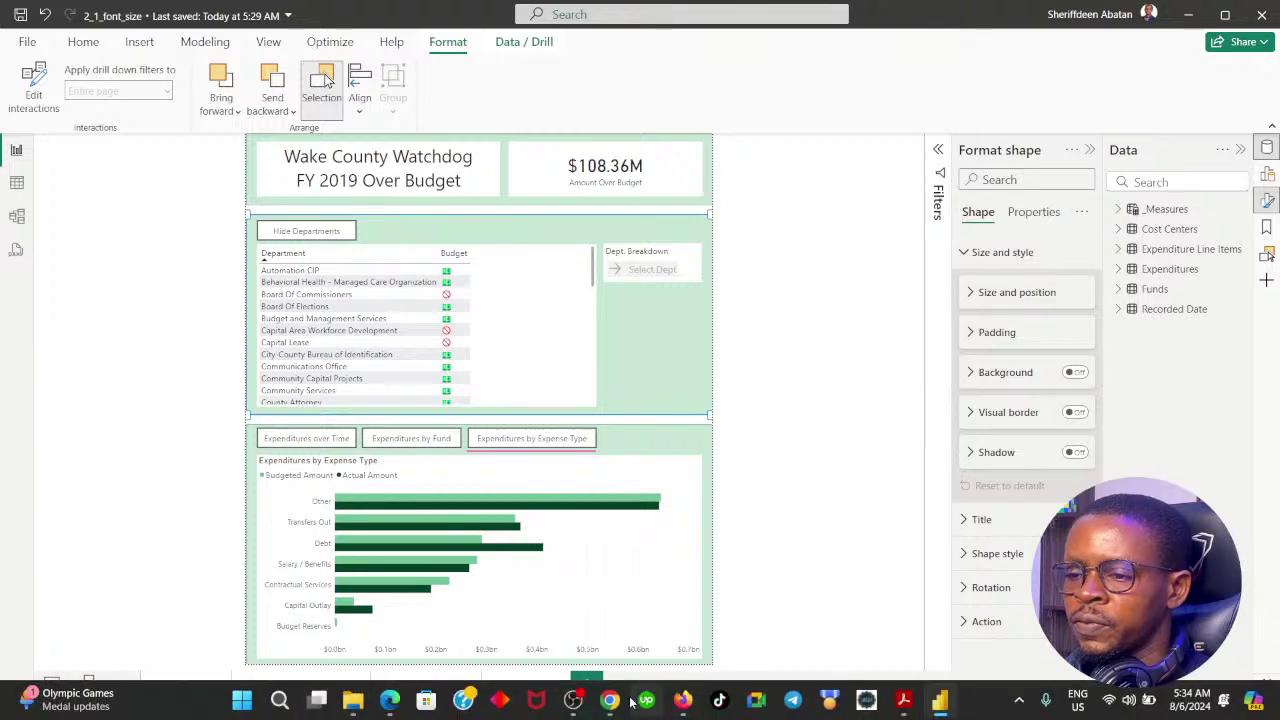
# Check the DataCamp exercise page in Chrome again, return to the Power BI report, and collapse the shape's Size and style settings
pyautogui.click(609, 700)
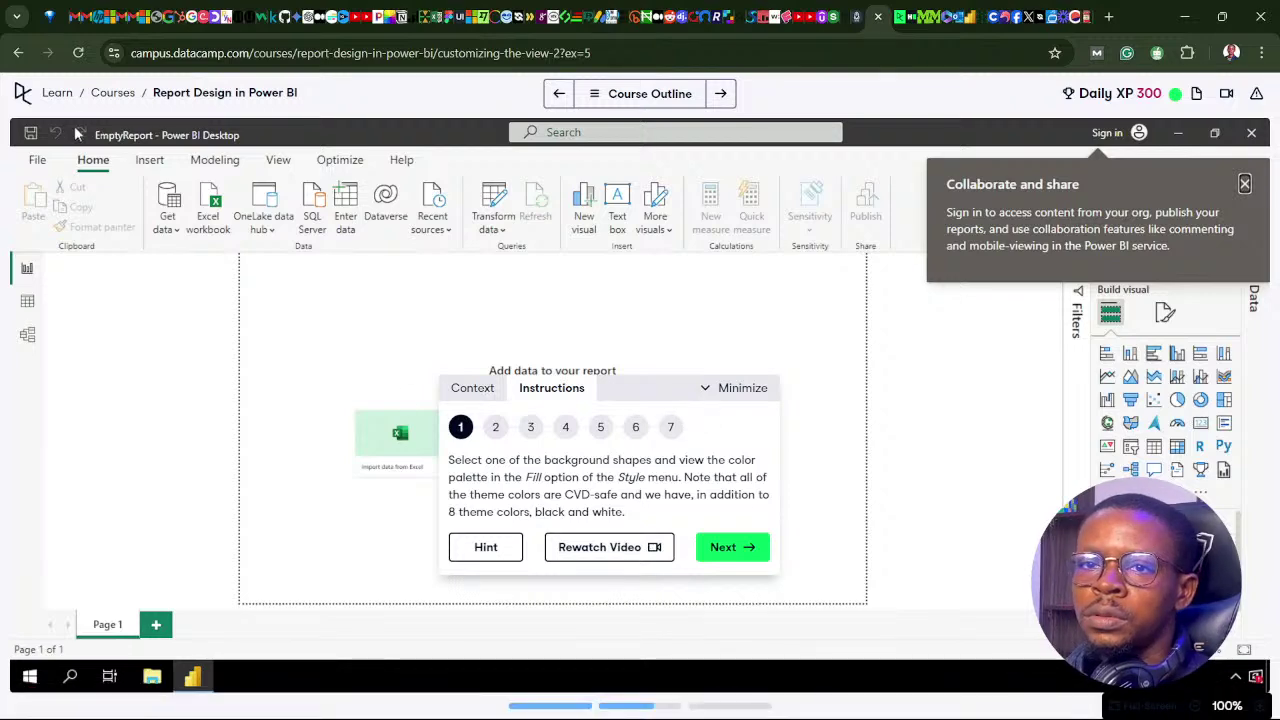
pyautogui.click(60, 93)
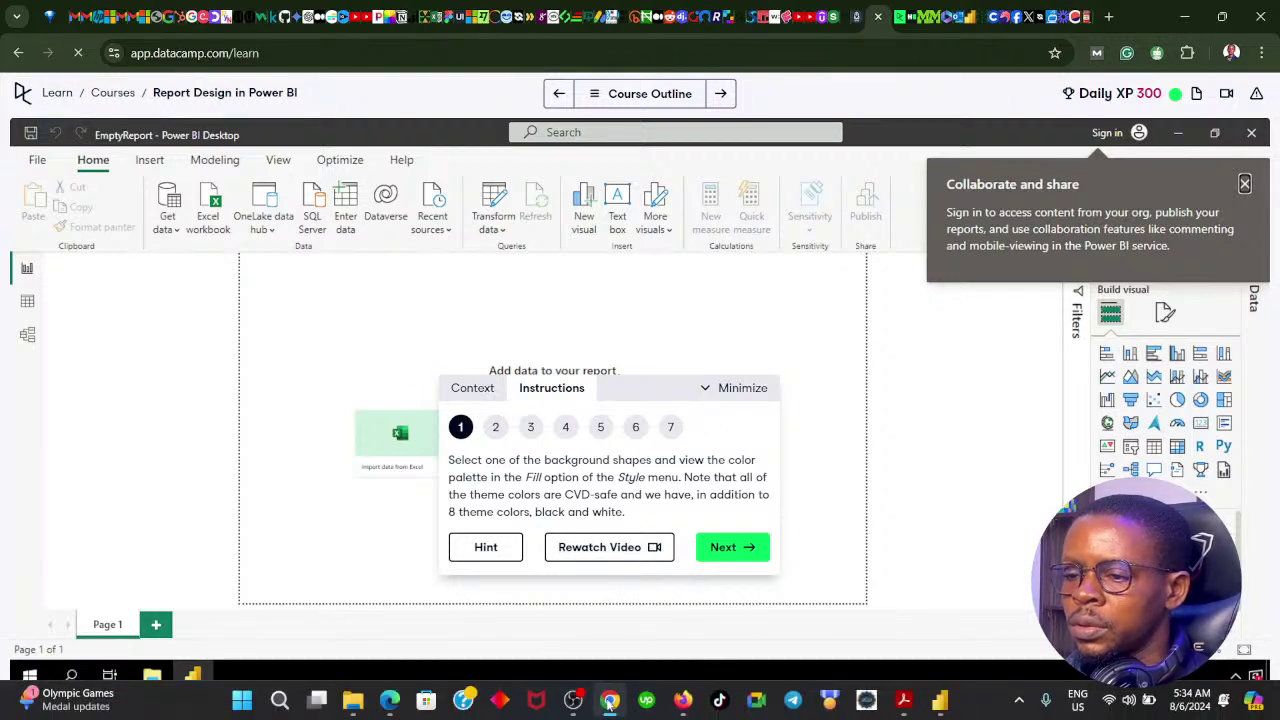
pyautogui.click(609, 700)
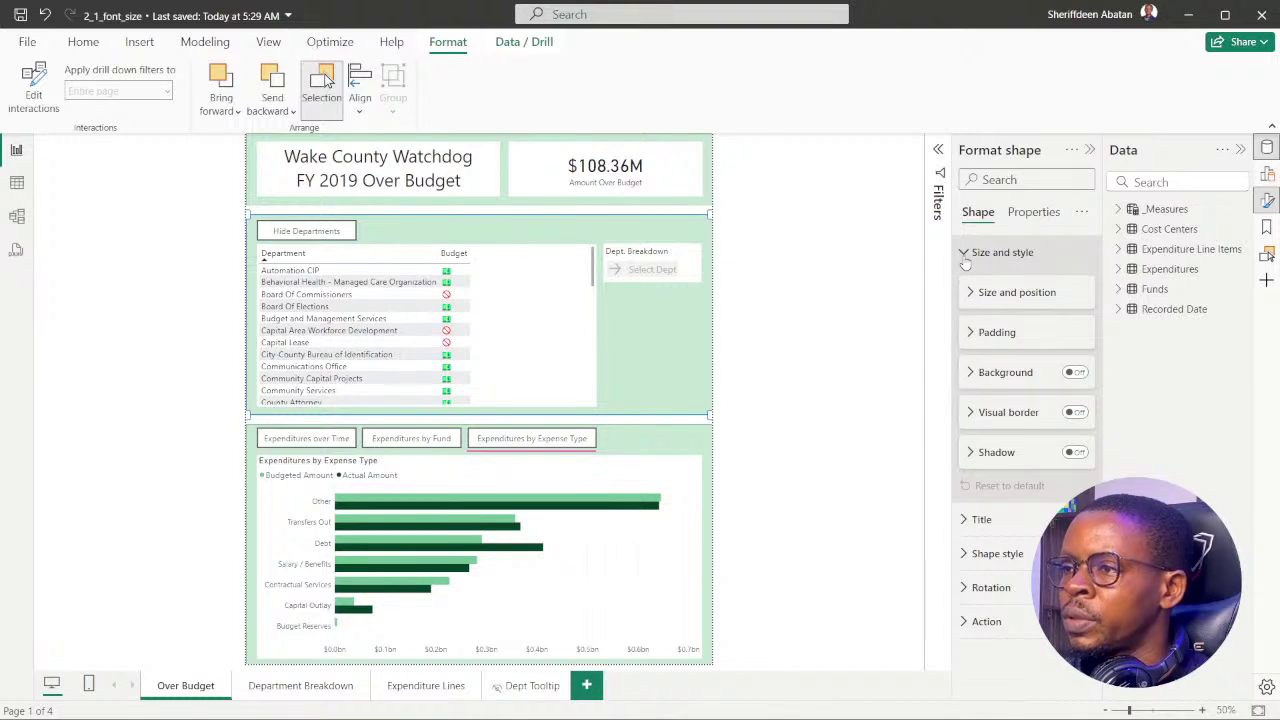
pyautogui.click(966, 254)
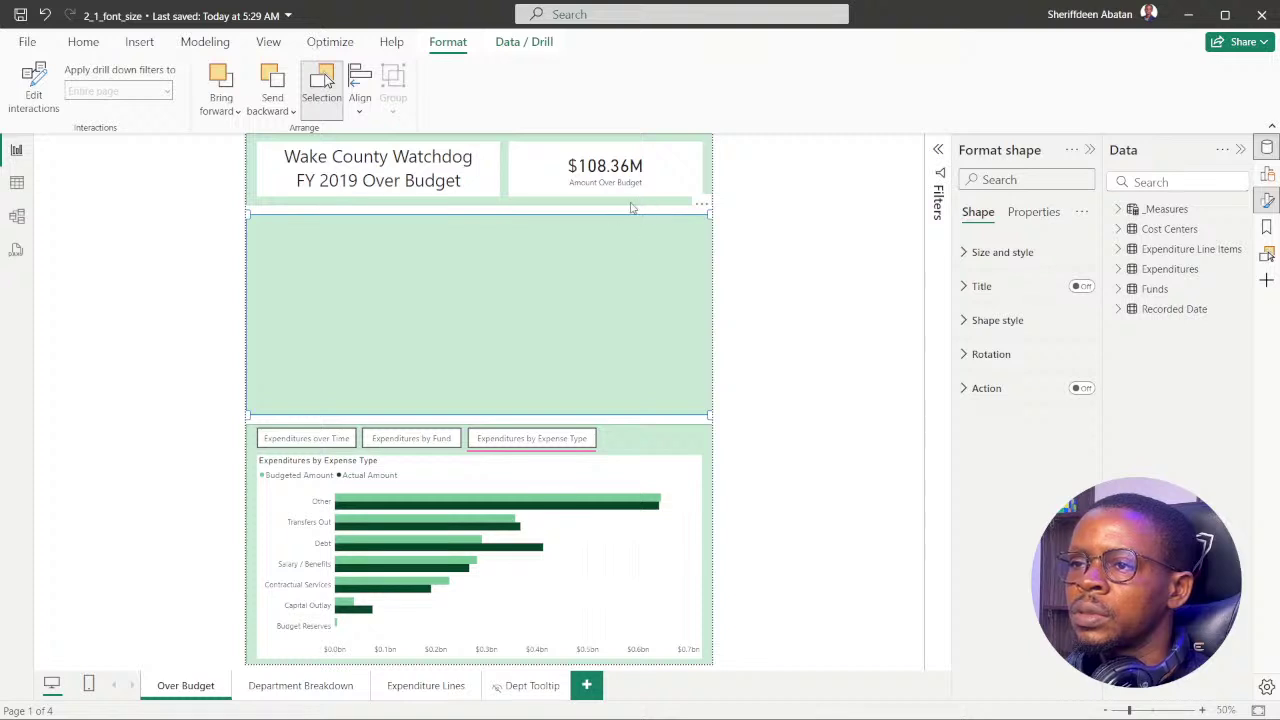
# Examine the shape and property formatting options, including Rotation, of the green background shape behind the department table
pyautogui.click(753, 305)
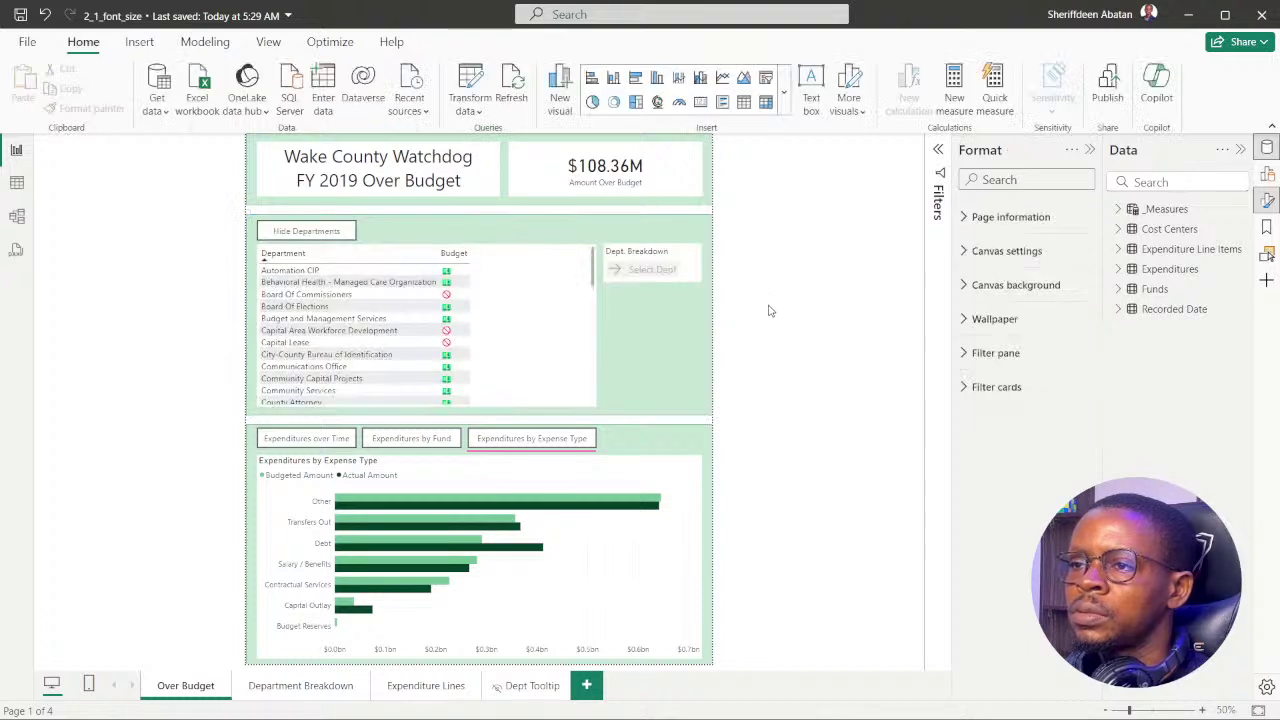
pyautogui.rightClick(680, 340)
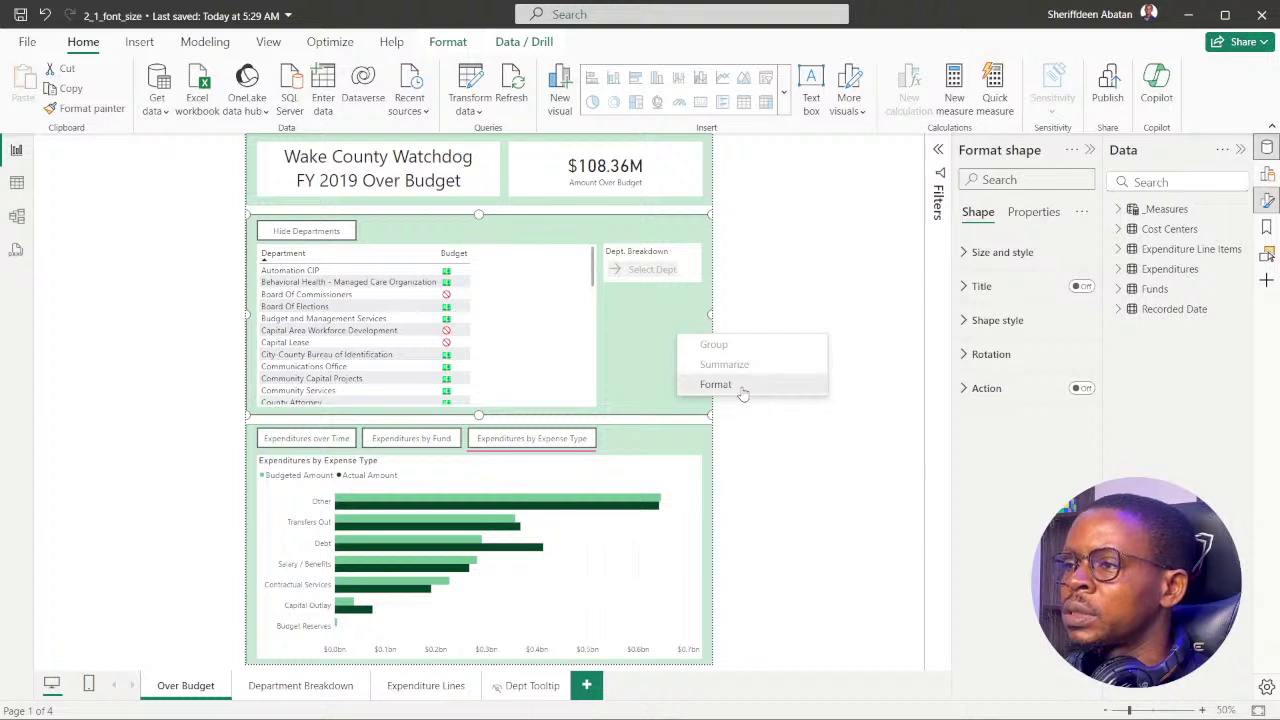
pyautogui.click(741, 385)
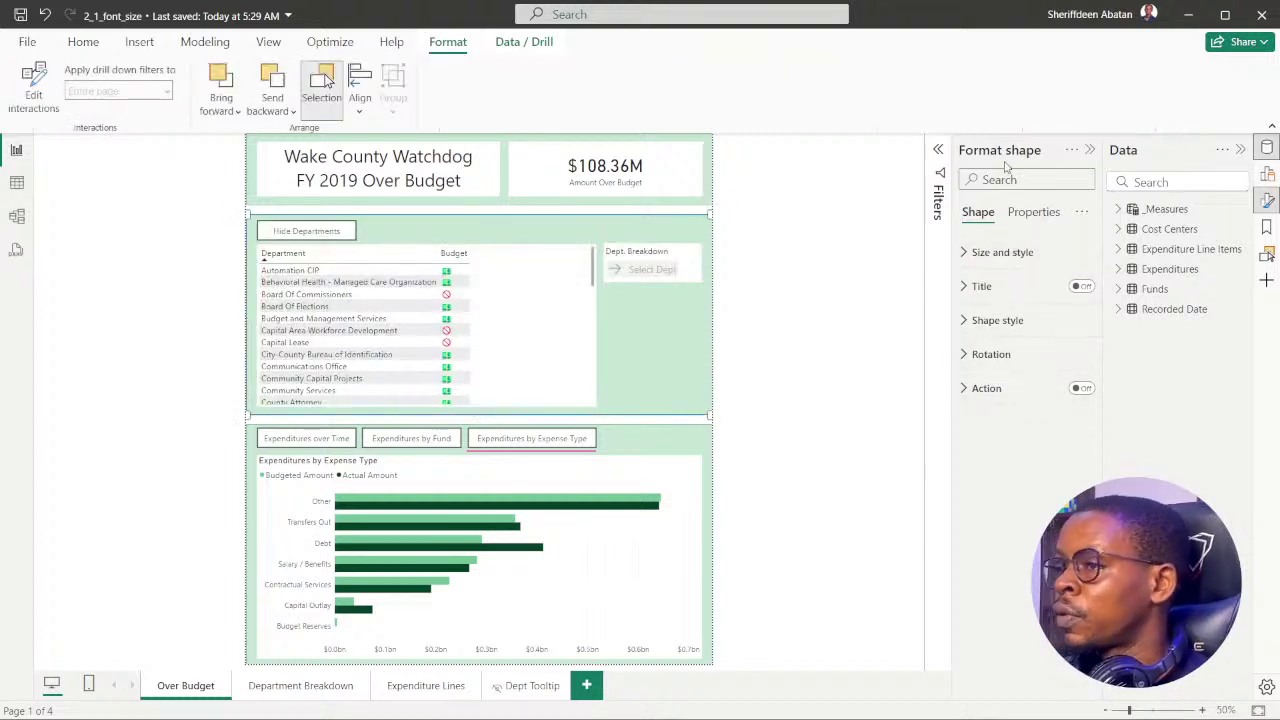
pyautogui.click(1036, 214)
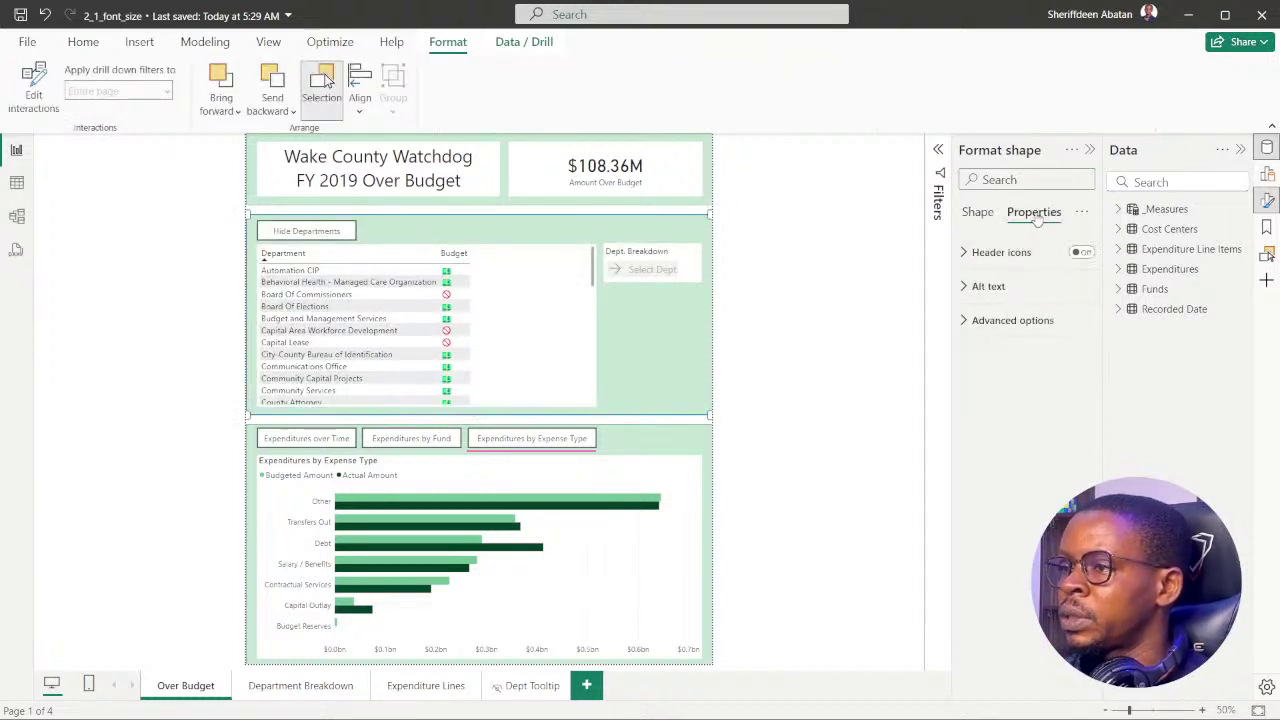
pyautogui.click(985, 224)
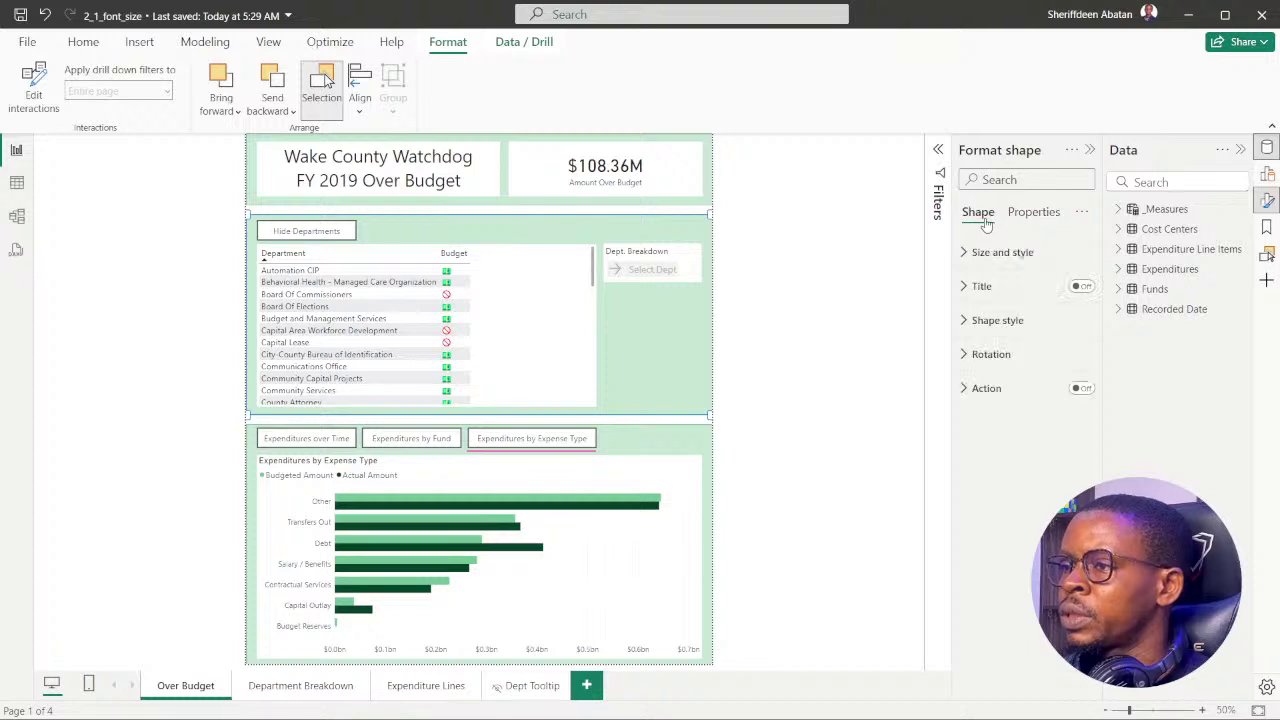
pyautogui.click(964, 392)
pyautogui.click(963, 395)
pyautogui.click(965, 358)
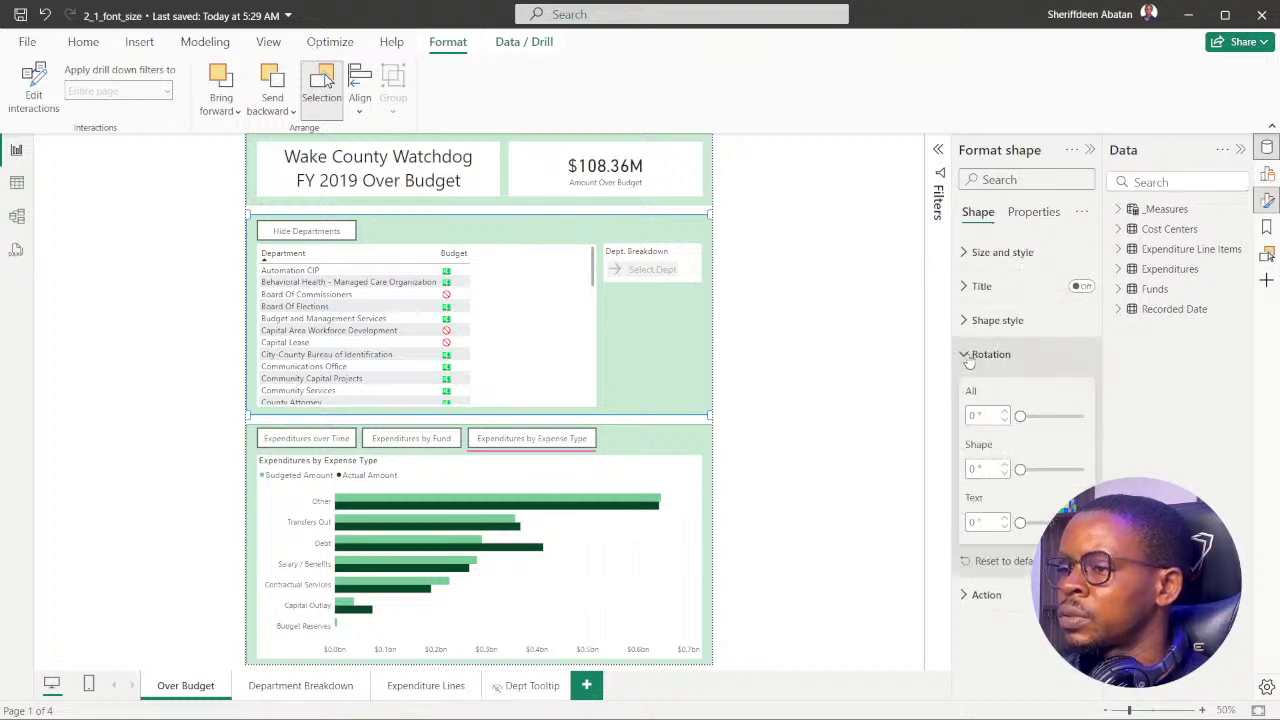
pyautogui.click(965, 358)
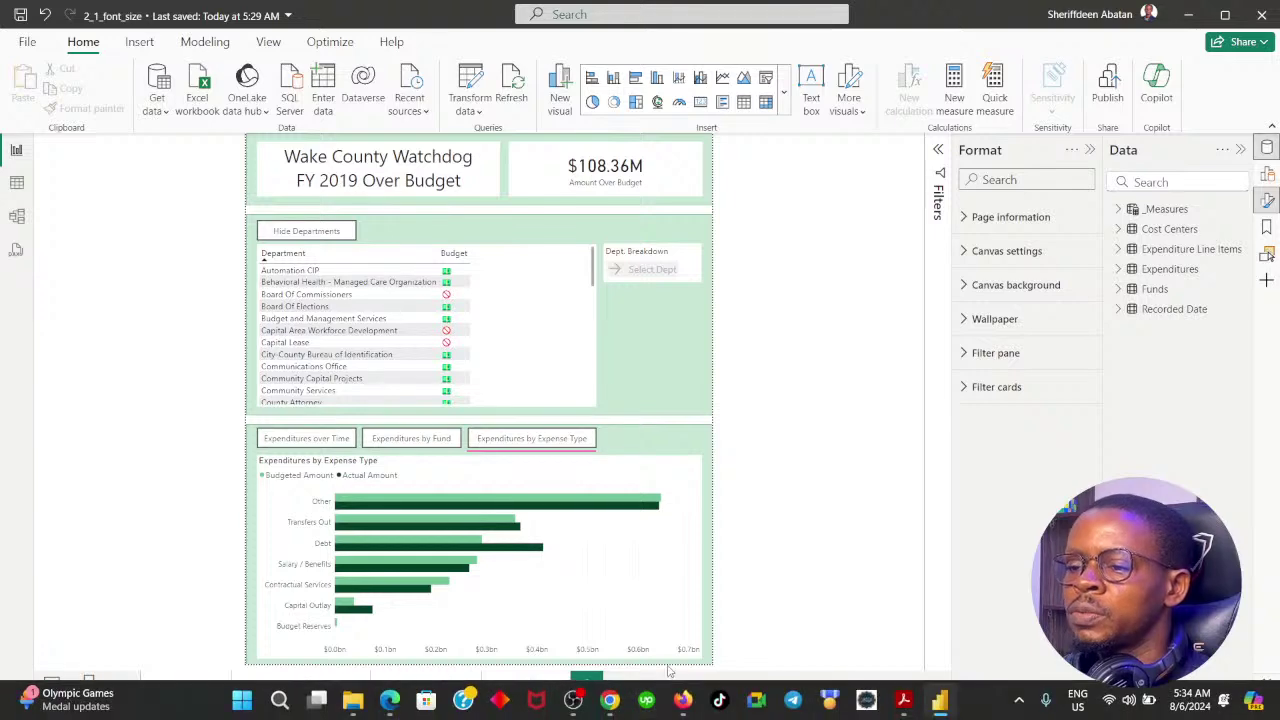
# Switch to Chrome and read the context and opening instructions of DataCamp's "Modify color choices" exercise
pyautogui.click(609, 700)
pyautogui.click(446, 310)
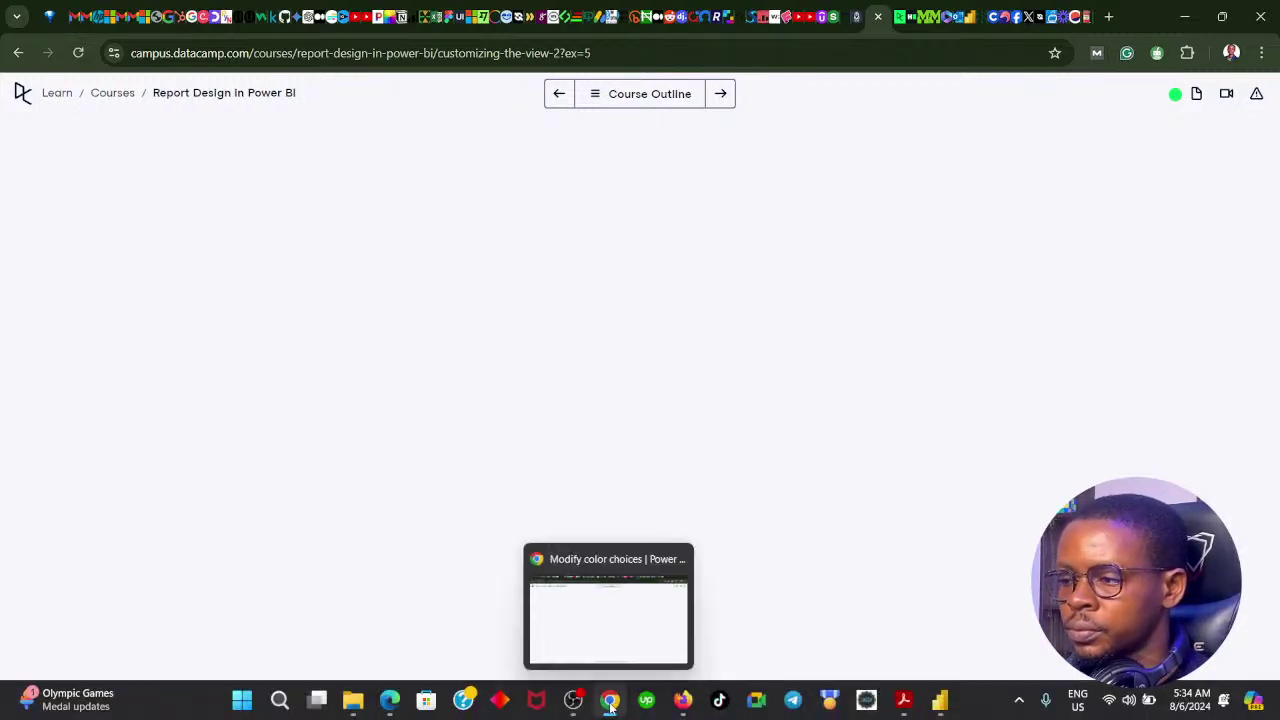
pyautogui.click(610, 700)
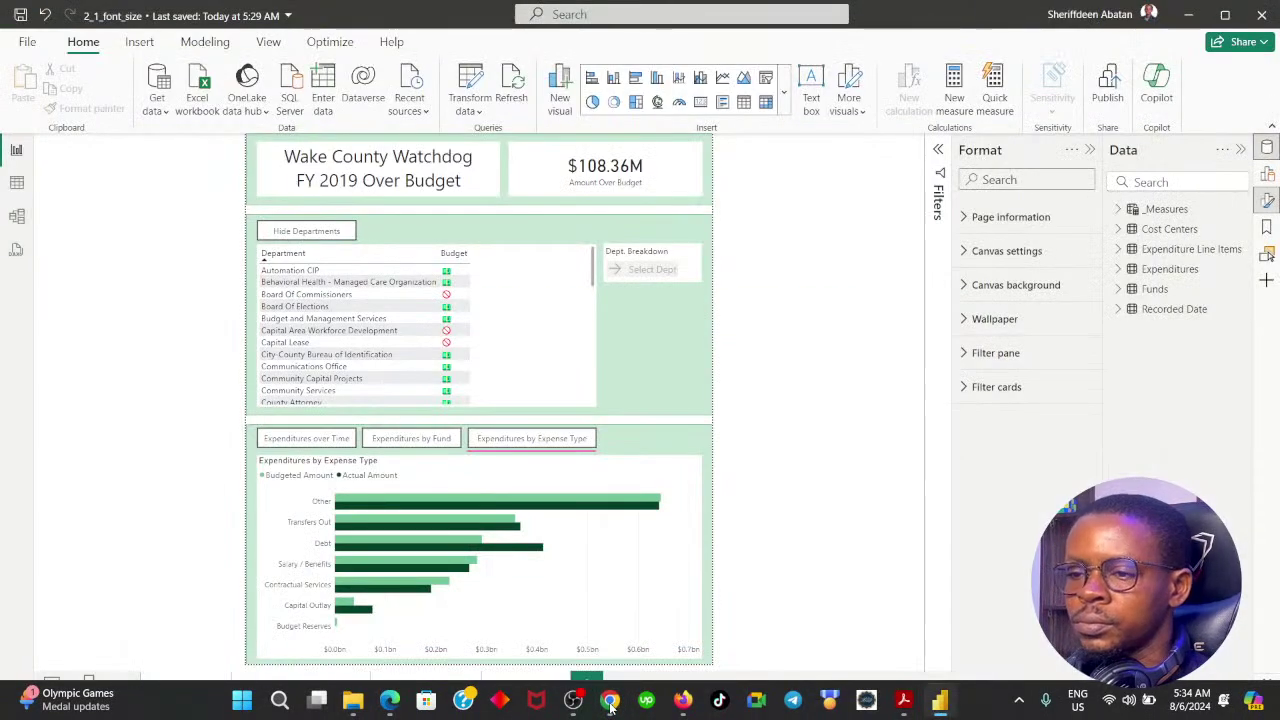
pyautogui.click(610, 703)
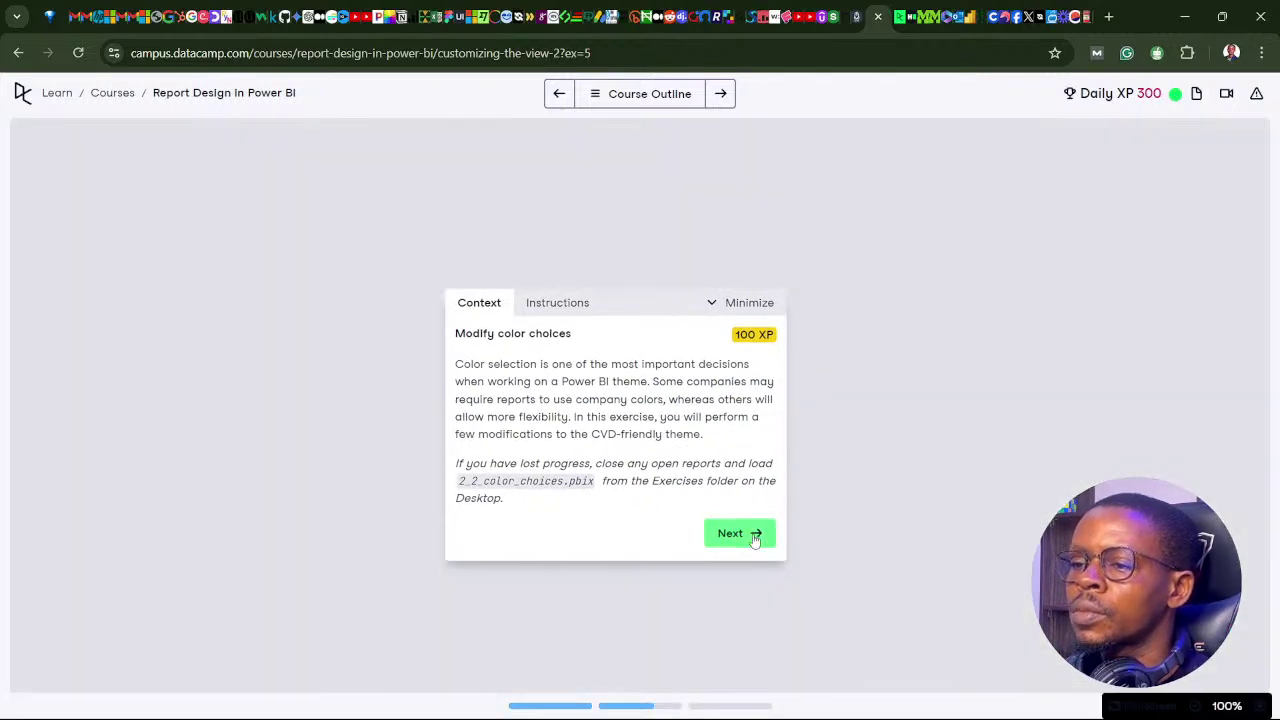
pyautogui.click(740, 533)
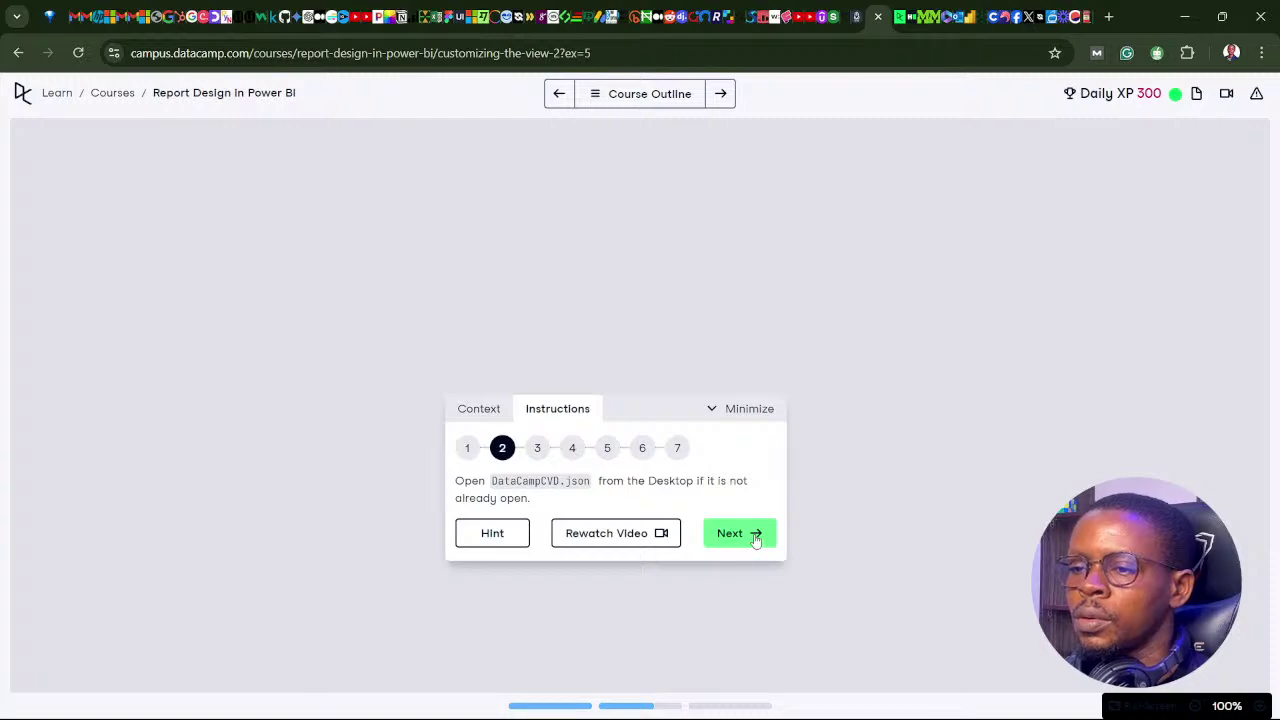
pyautogui.click(740, 533)
# Review the course outline and reread the first three exercise instructions about the shape's color palette, DataCampCVD.json and the theme name
pyautogui.click(594, 93)
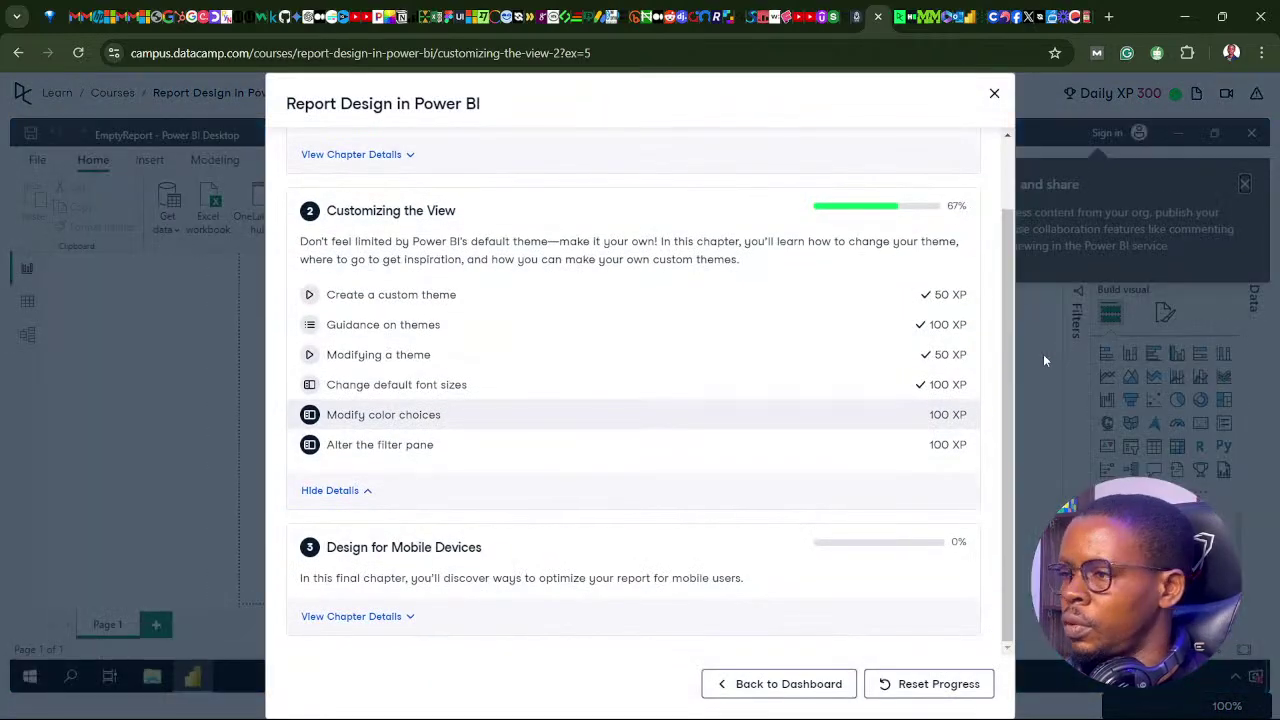
pyautogui.click(1044, 359)
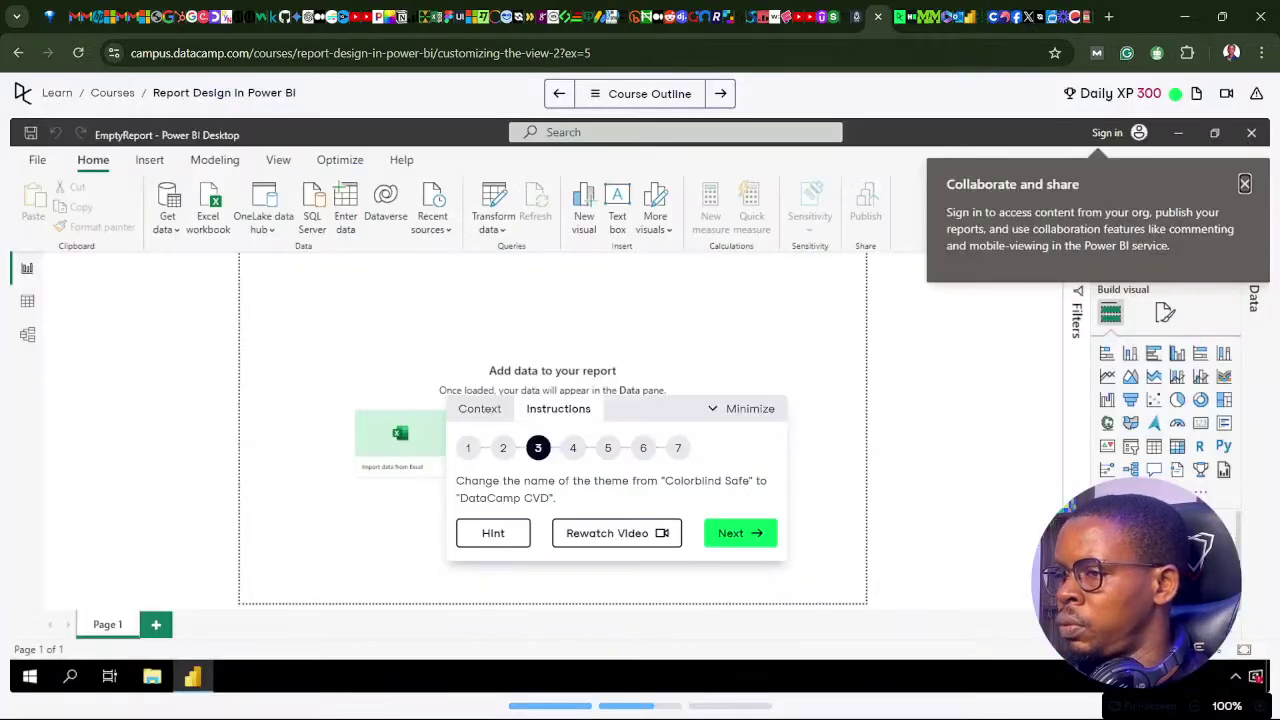
pyautogui.click(503, 450)
pyautogui.click(735, 533)
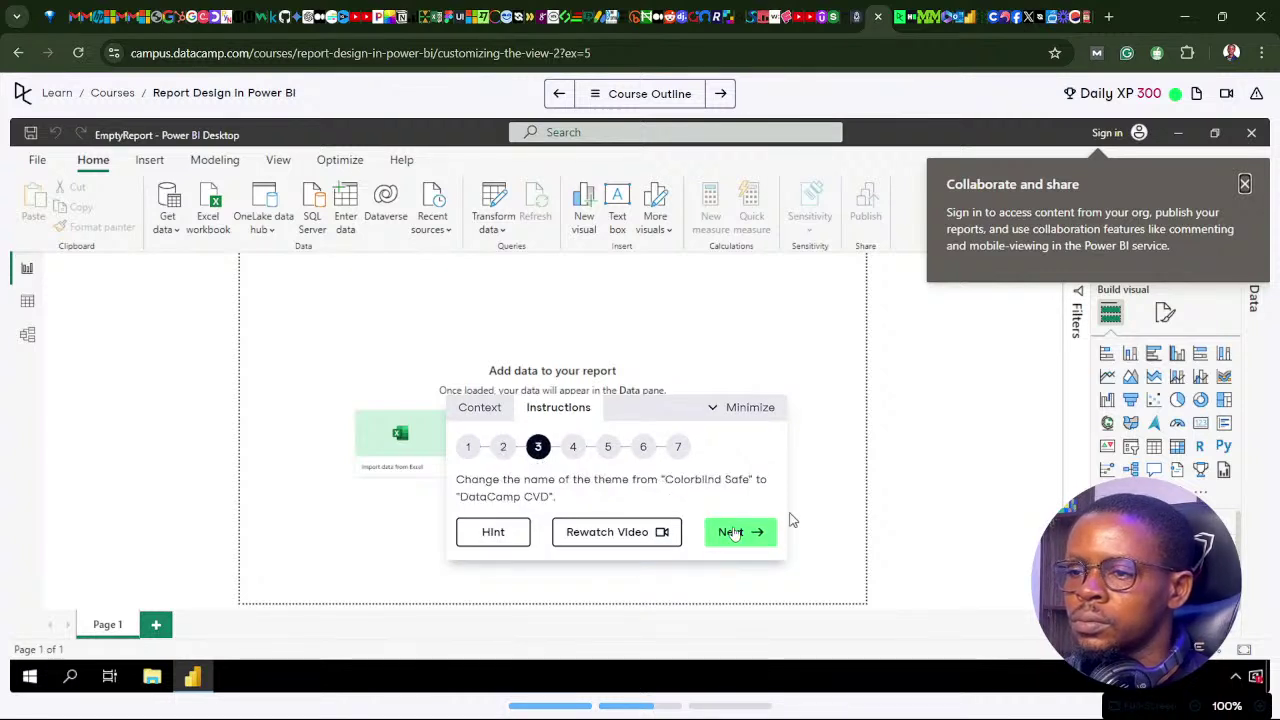
pyautogui.click(735, 533)
pyautogui.click(735, 533)
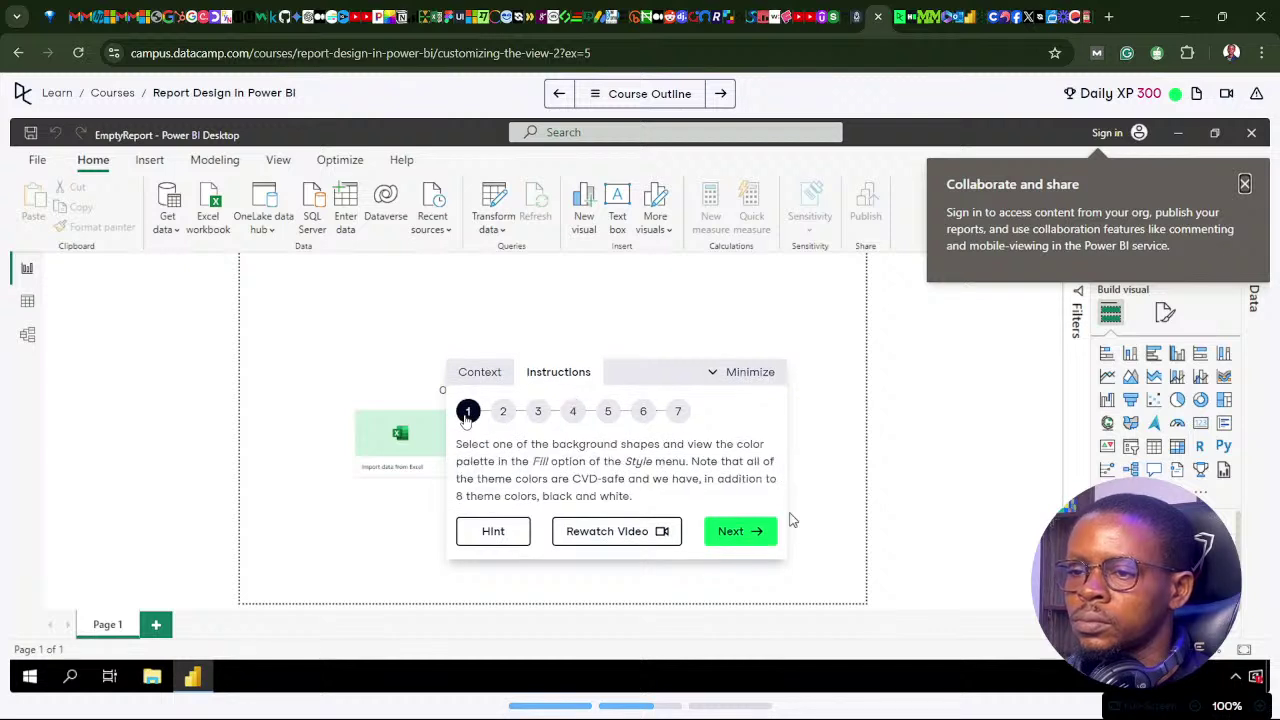
pyautogui.click(735, 533)
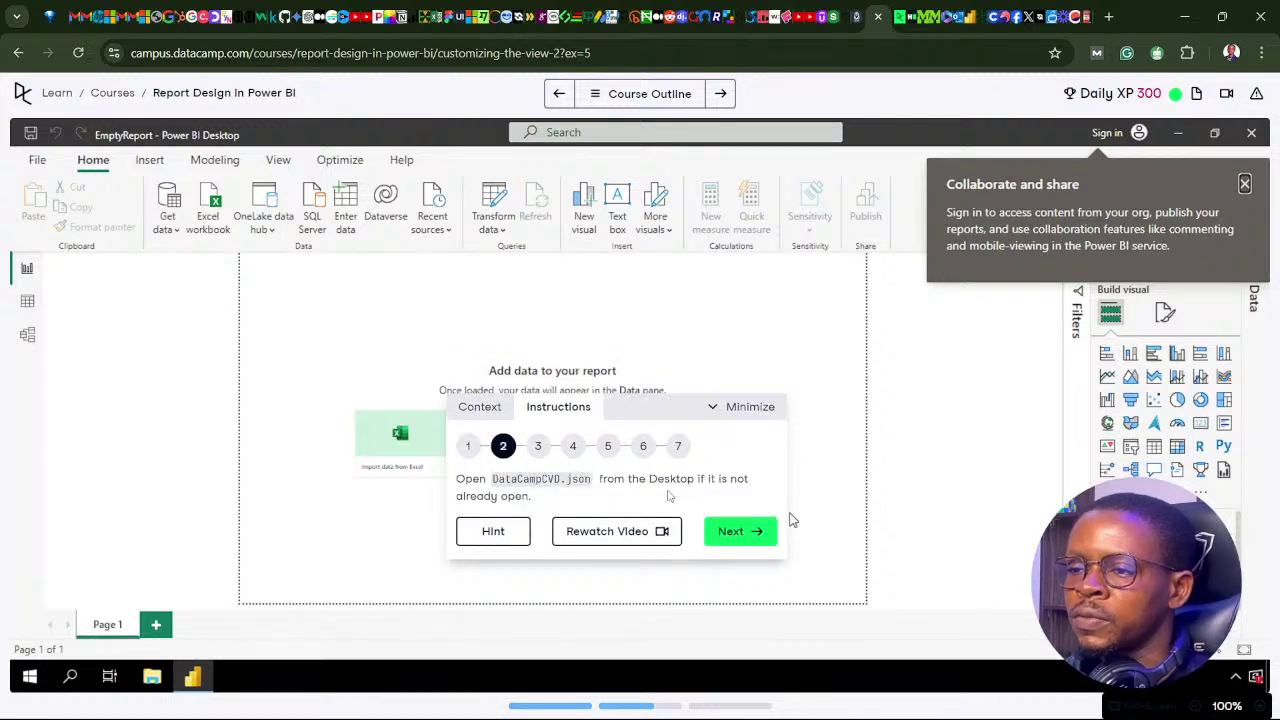
pyautogui.click(469, 449)
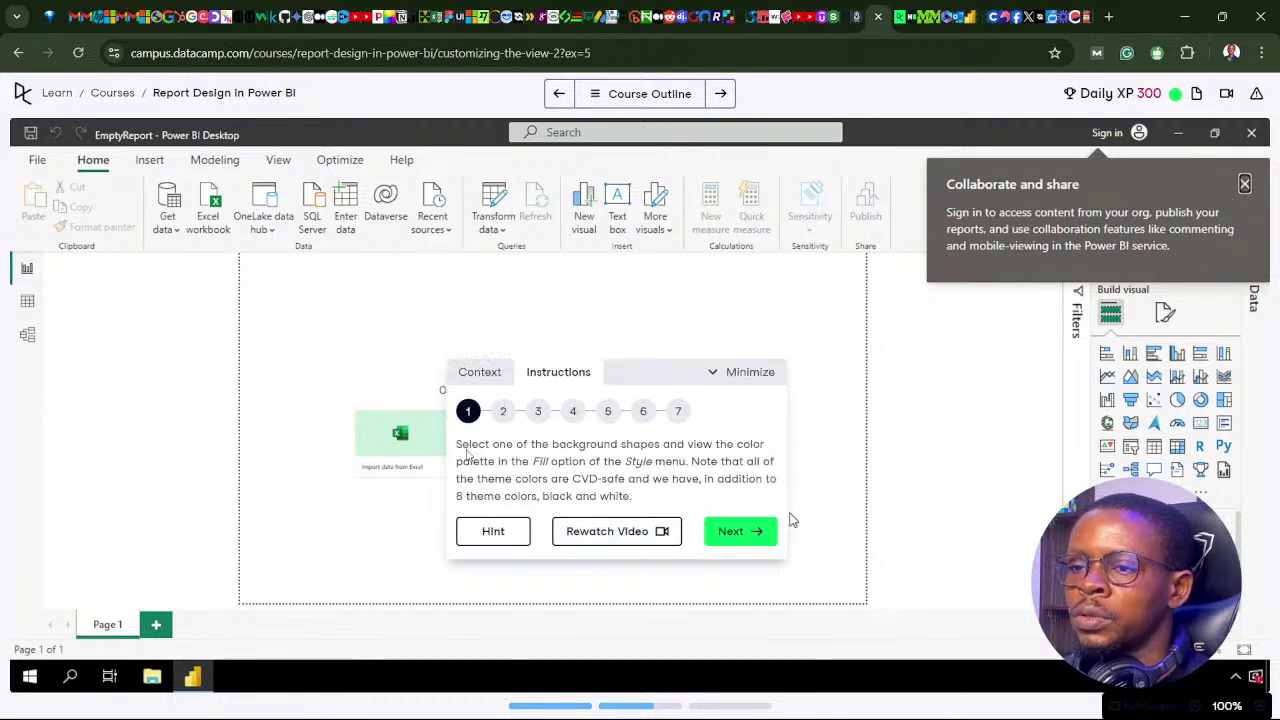
pyautogui.click(504, 414)
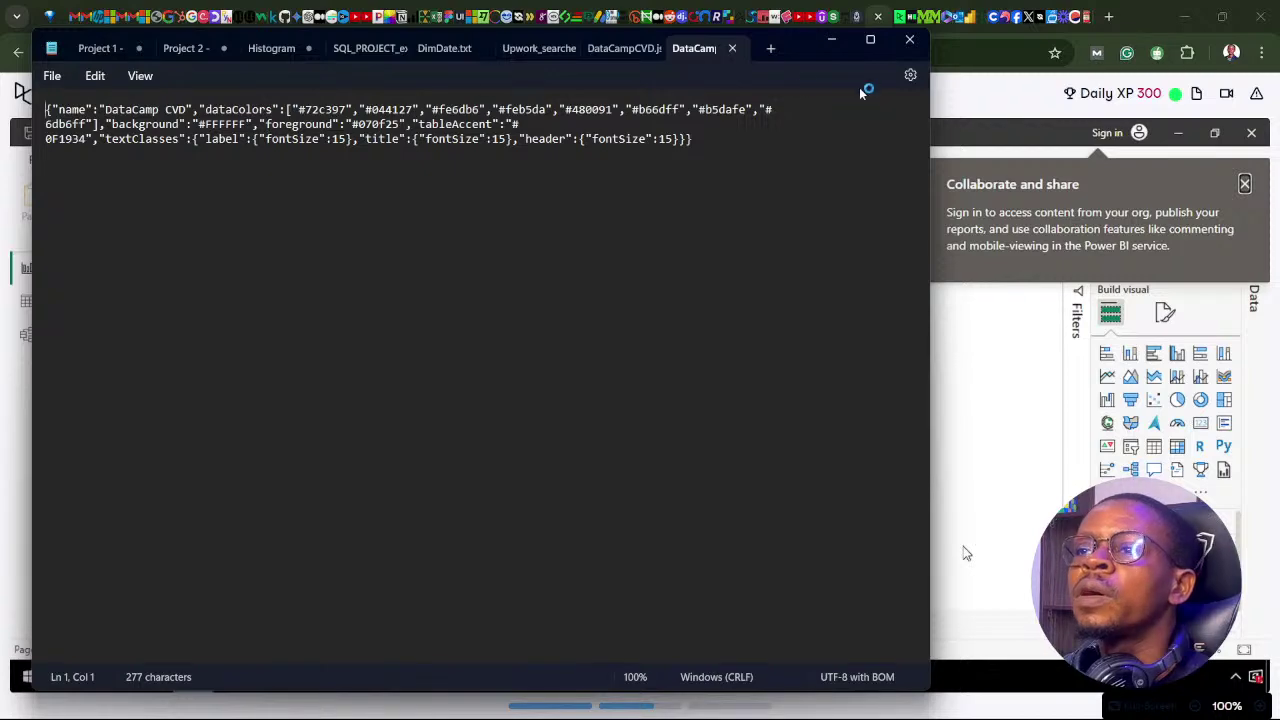
# Check the theme name in the DataCampCVD.json file in Notepad against the third exercise instruction
pyautogui.moveTo(799, 44); pyautogui.dragTo(910, 47)
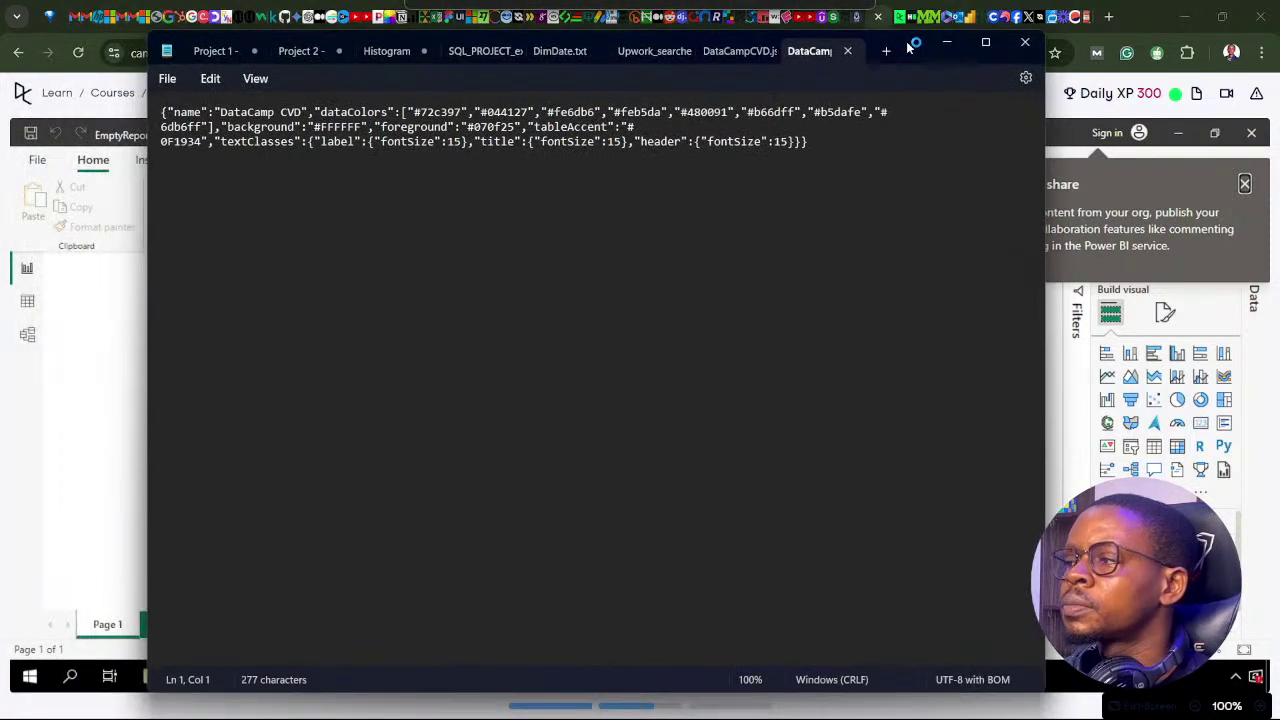
pyautogui.moveTo(690, 712)
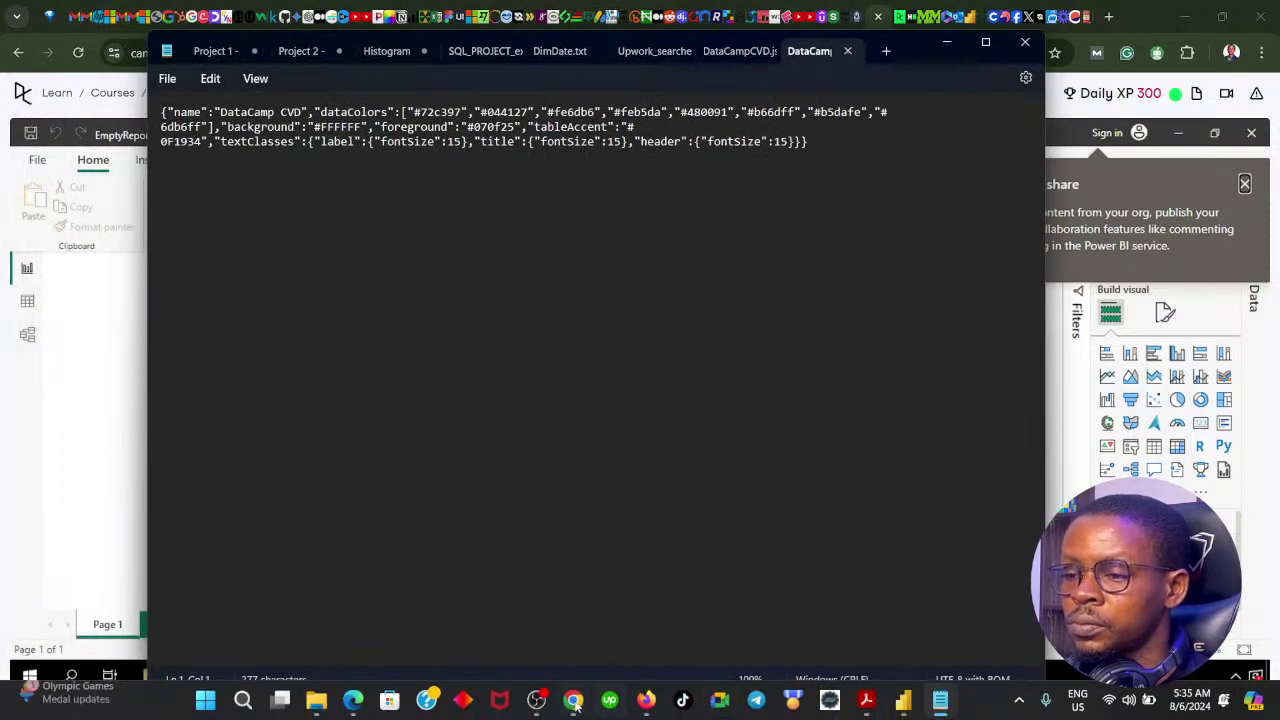
pyautogui.click(573, 700)
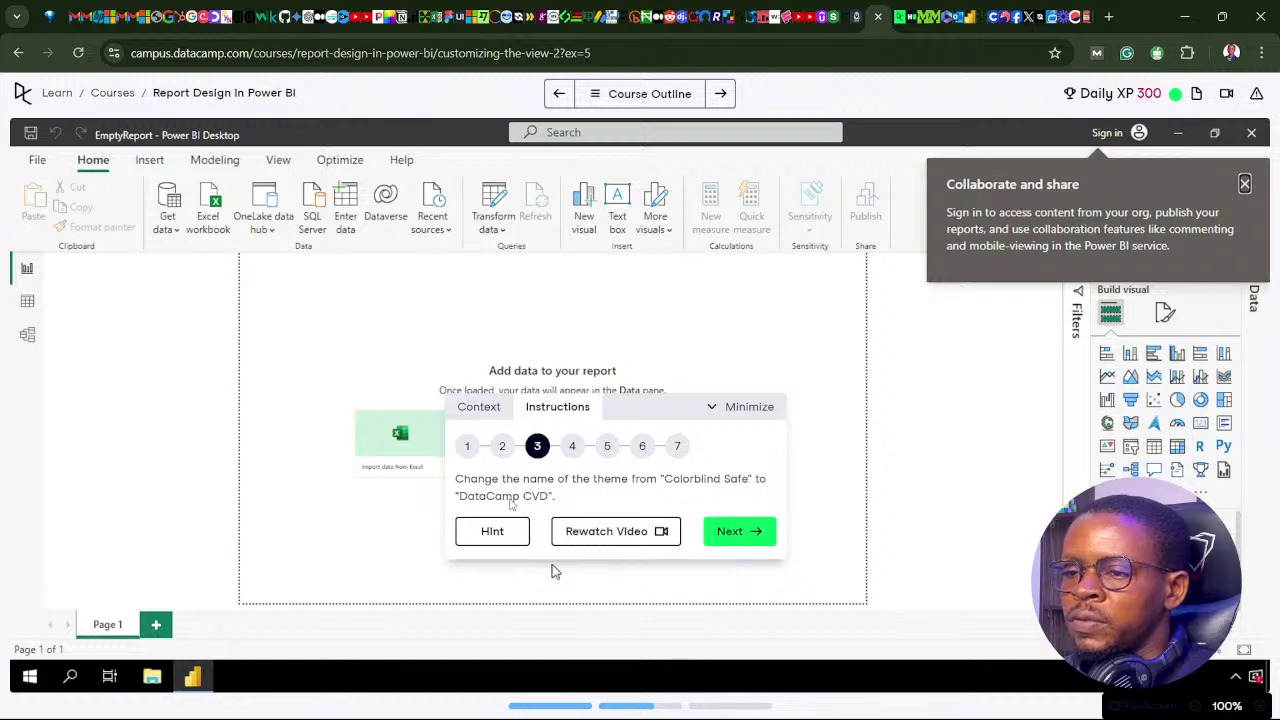
pyautogui.click(575, 702)
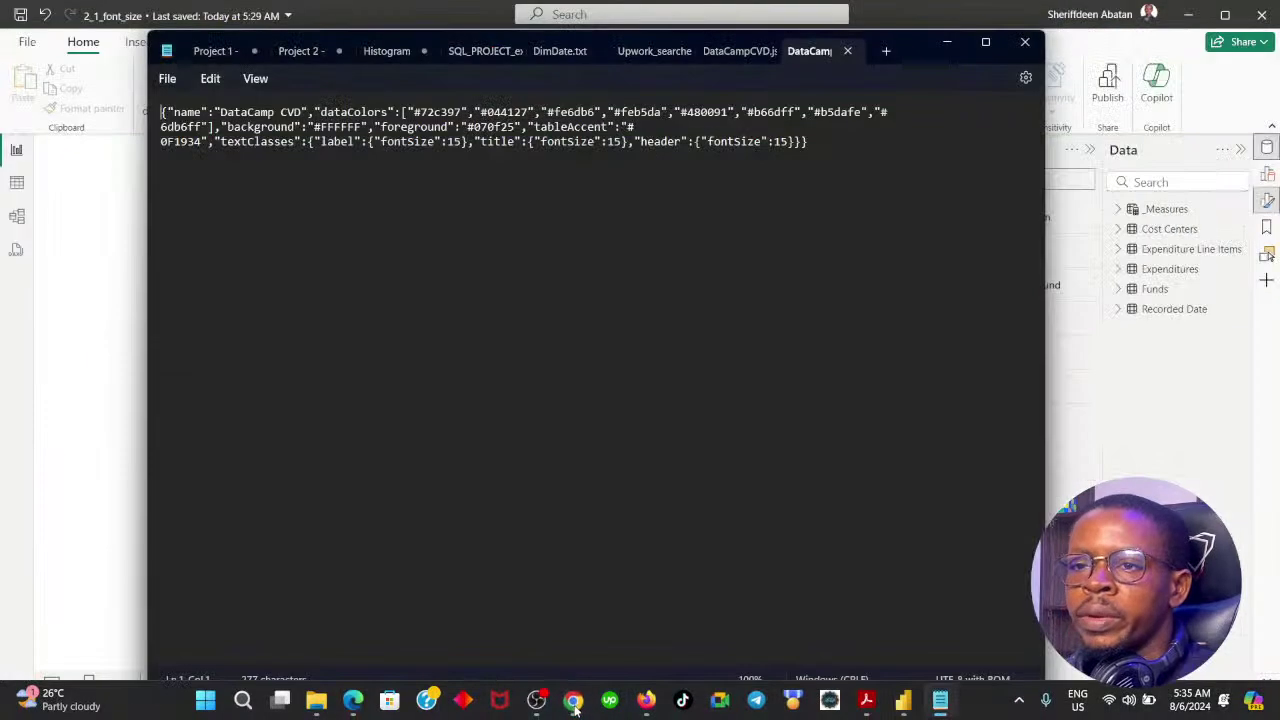
pyautogui.click(575, 704)
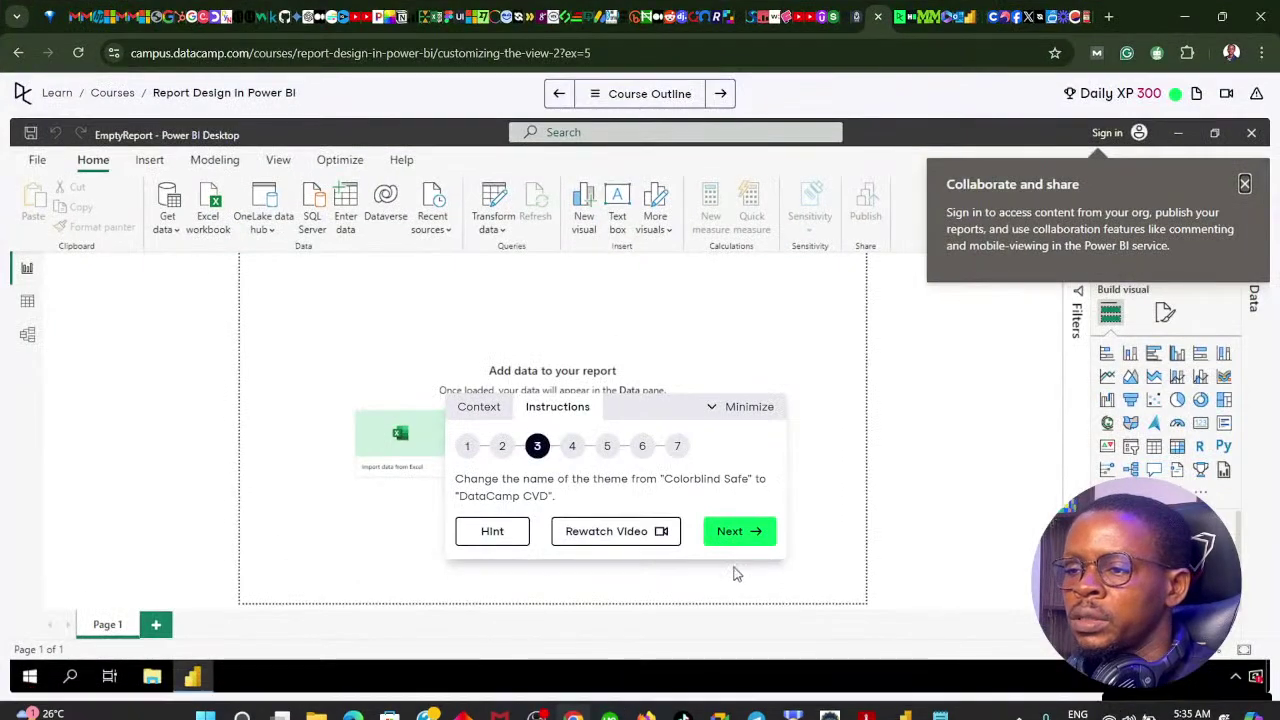
# Read the fourth exercise instruction and check the dataColors list in the theme file against its eight-color limit
pyautogui.click(731, 536)
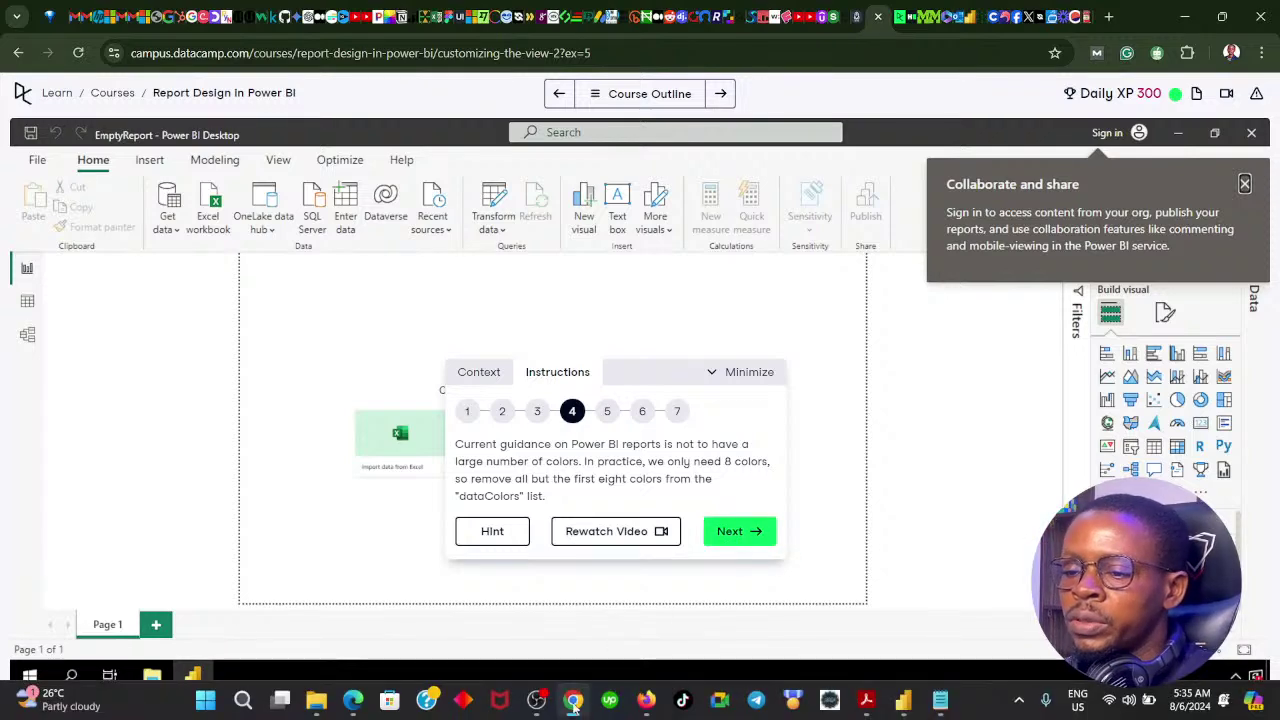
pyautogui.click(573, 702)
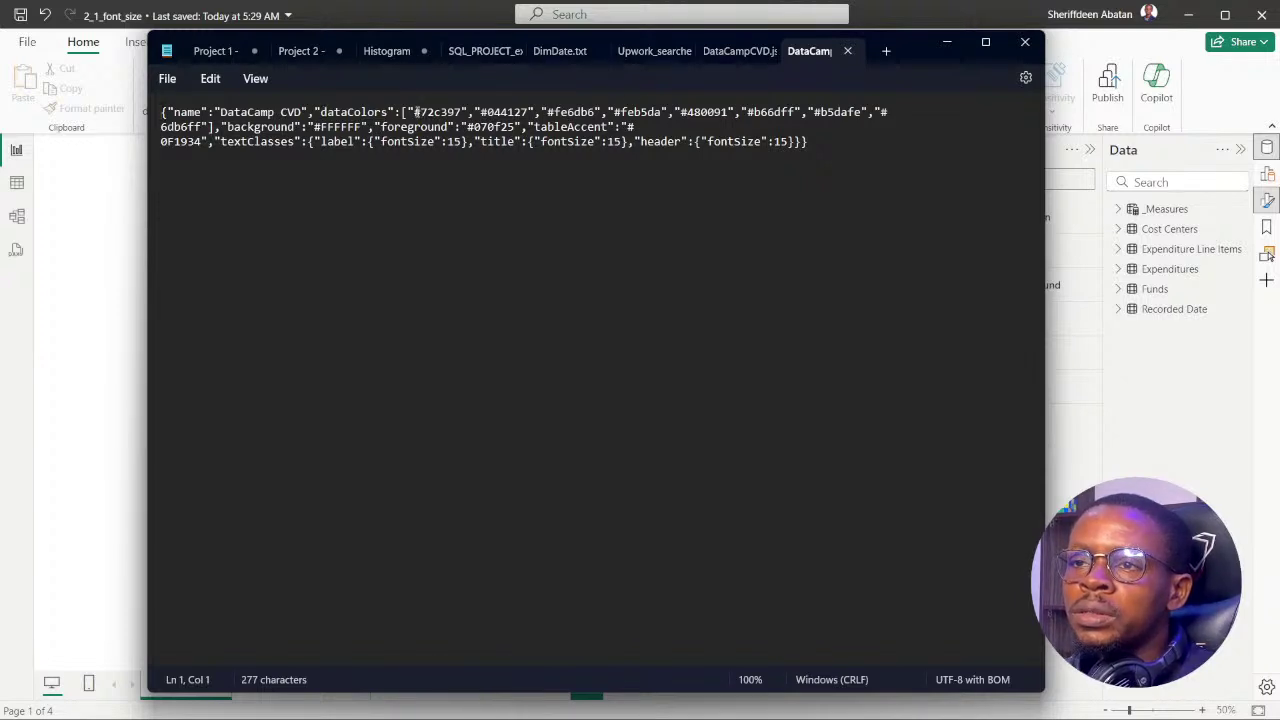
pyautogui.moveTo(409, 112); pyautogui.dragTo(209, 128)
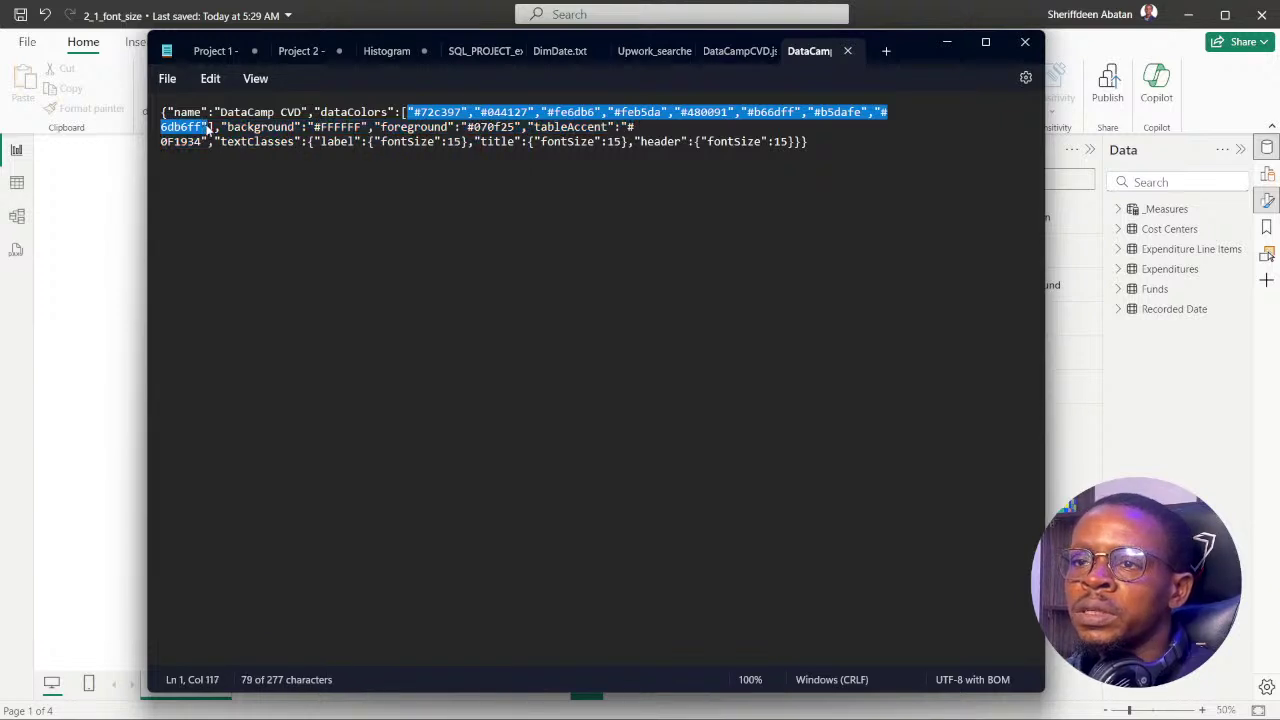
pyautogui.click(824, 146)
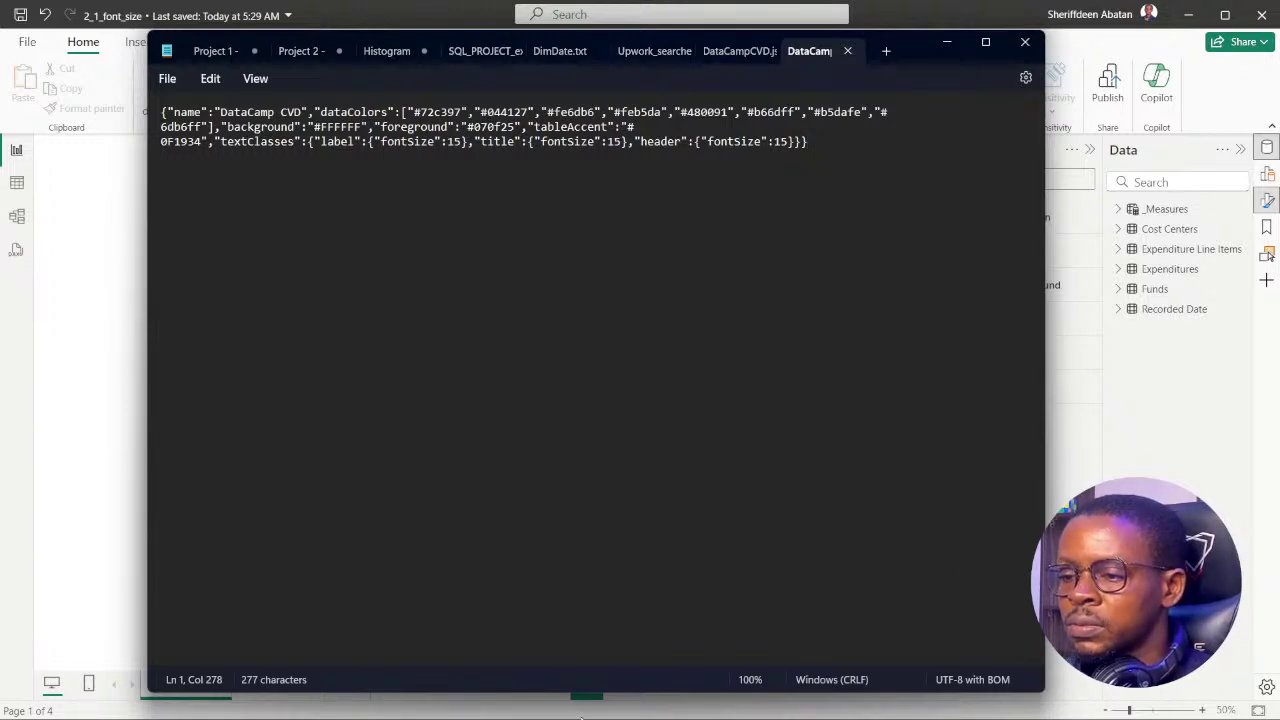
# Check the theme file's first two colors against #72c397 and #044127 from the fifth instruction, and read the sixth instruction
pyautogui.click(574, 712)
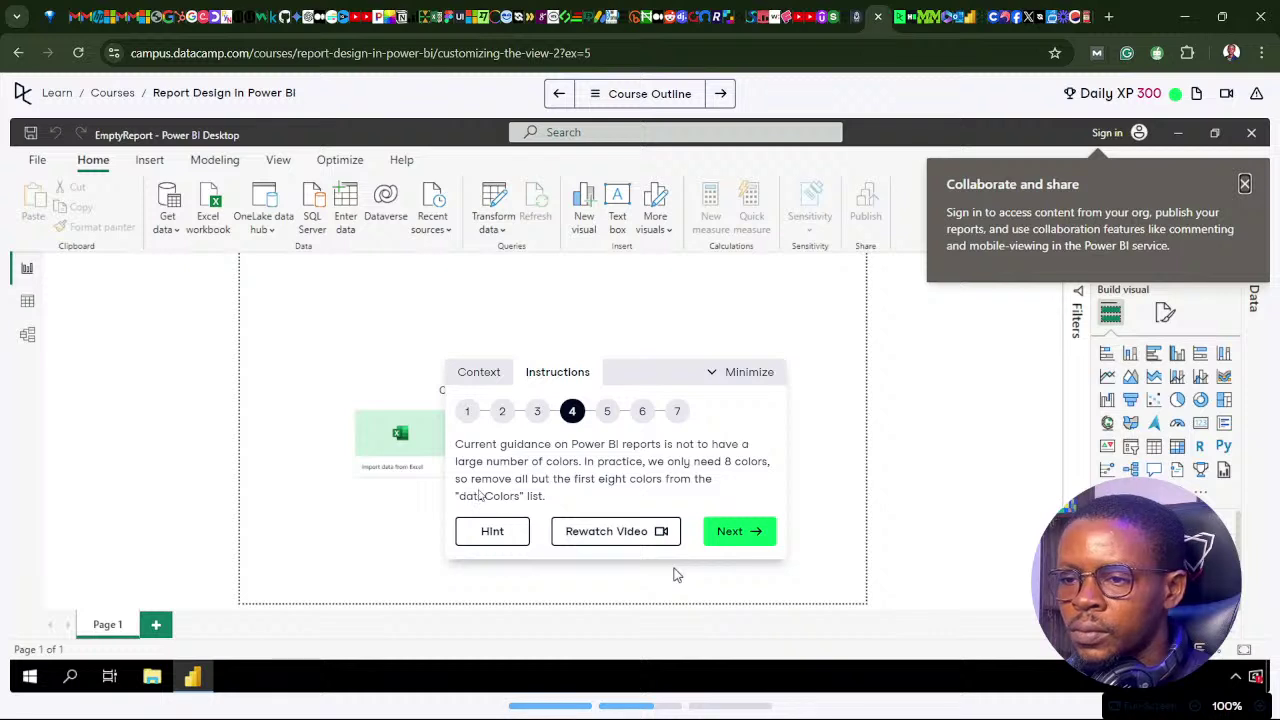
pyautogui.click(756, 537)
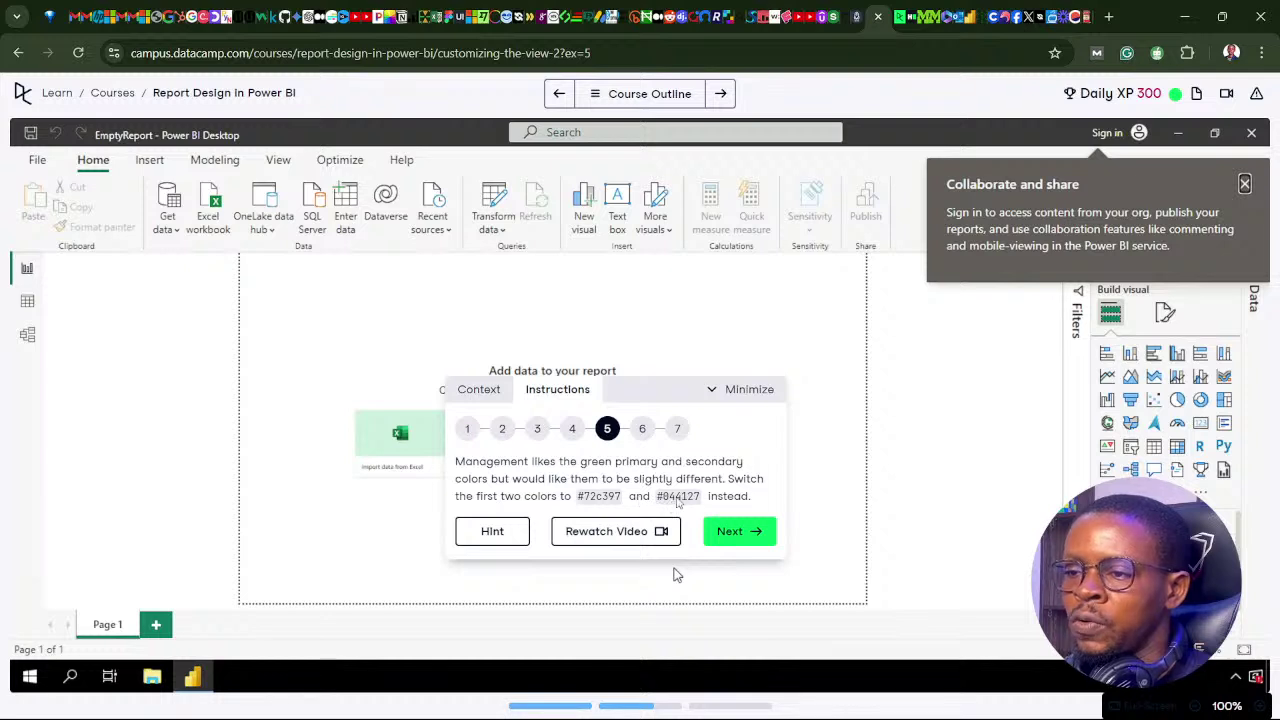
pyautogui.moveTo(635, 712)
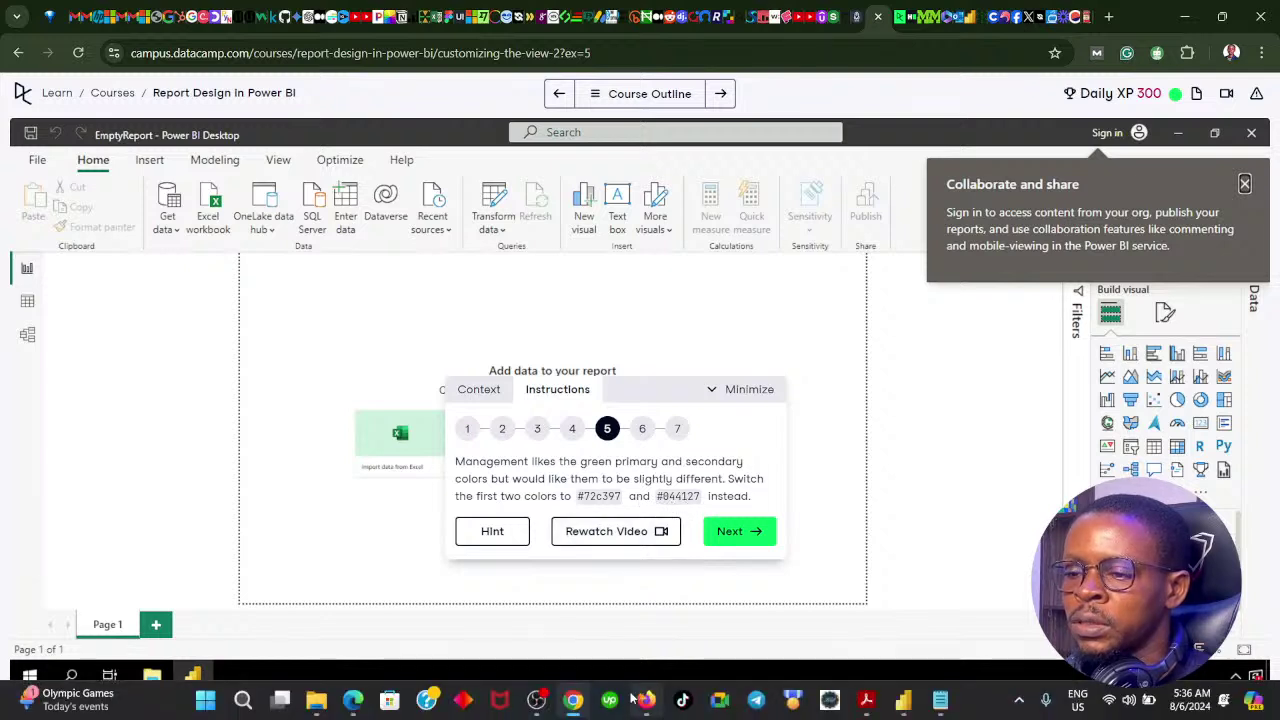
pyautogui.click(573, 700)
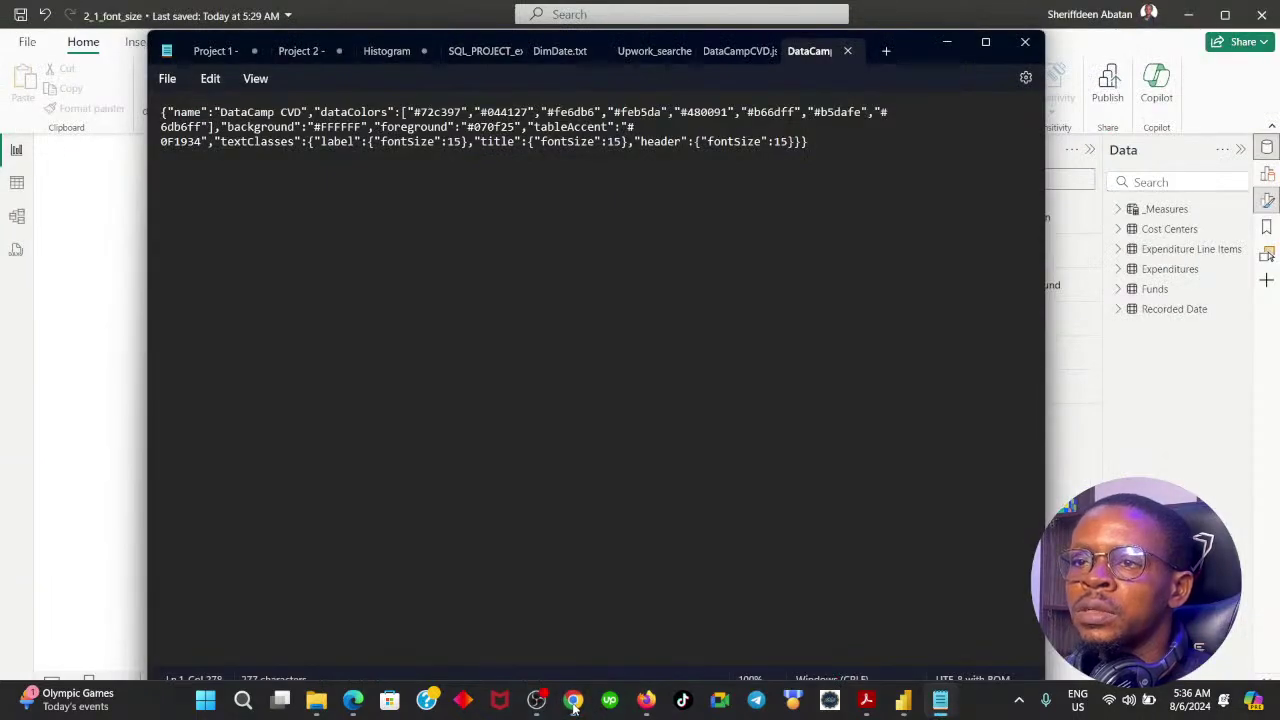
pyautogui.click(573, 702)
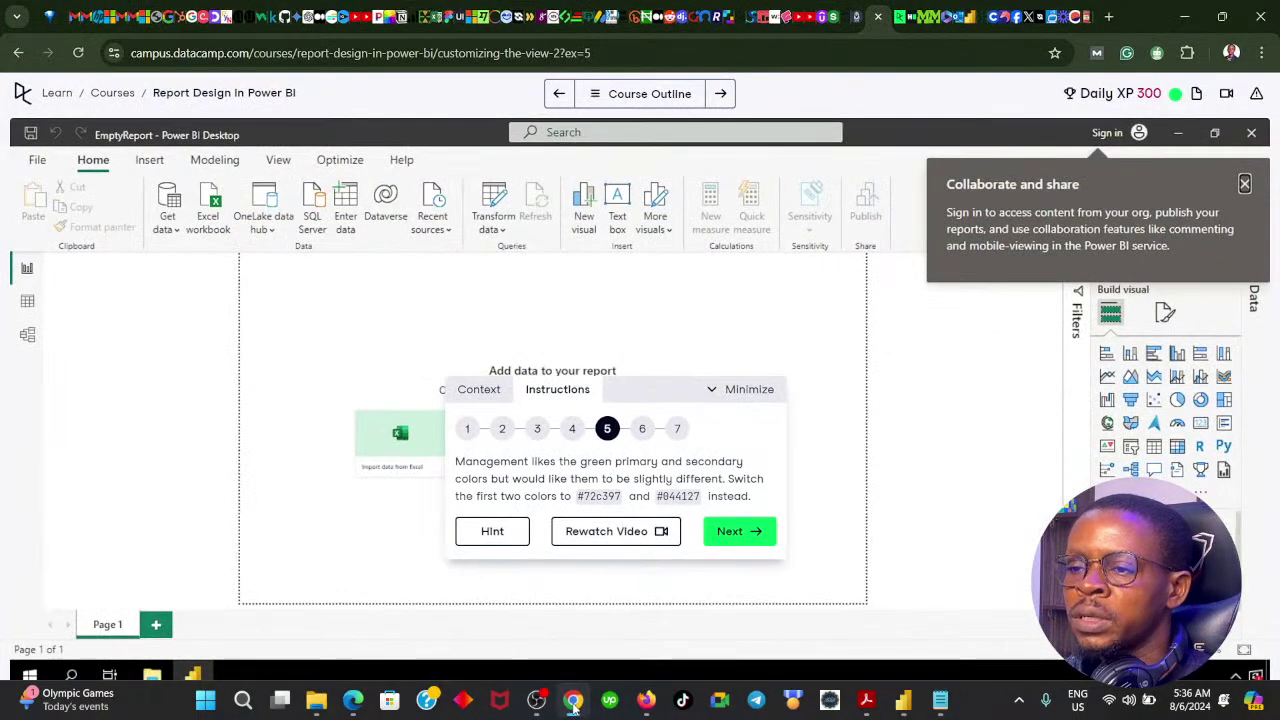
pyautogui.click(573, 702)
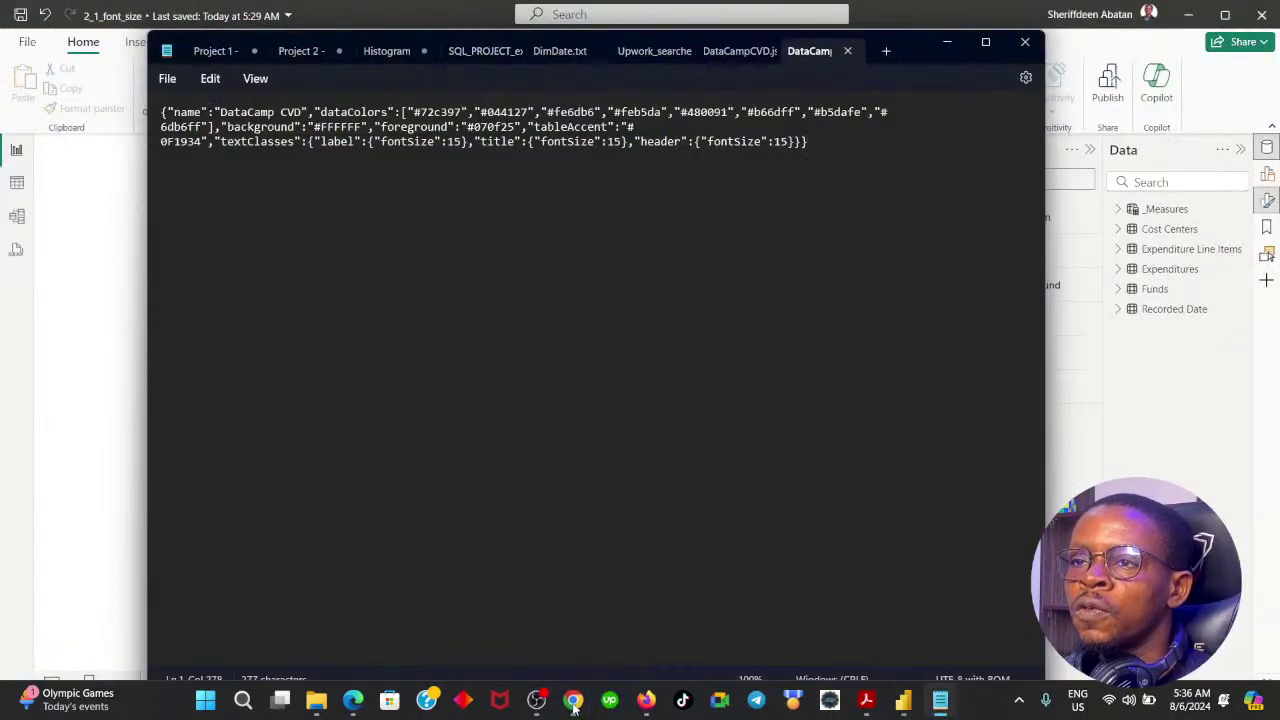
pyautogui.click(573, 702)
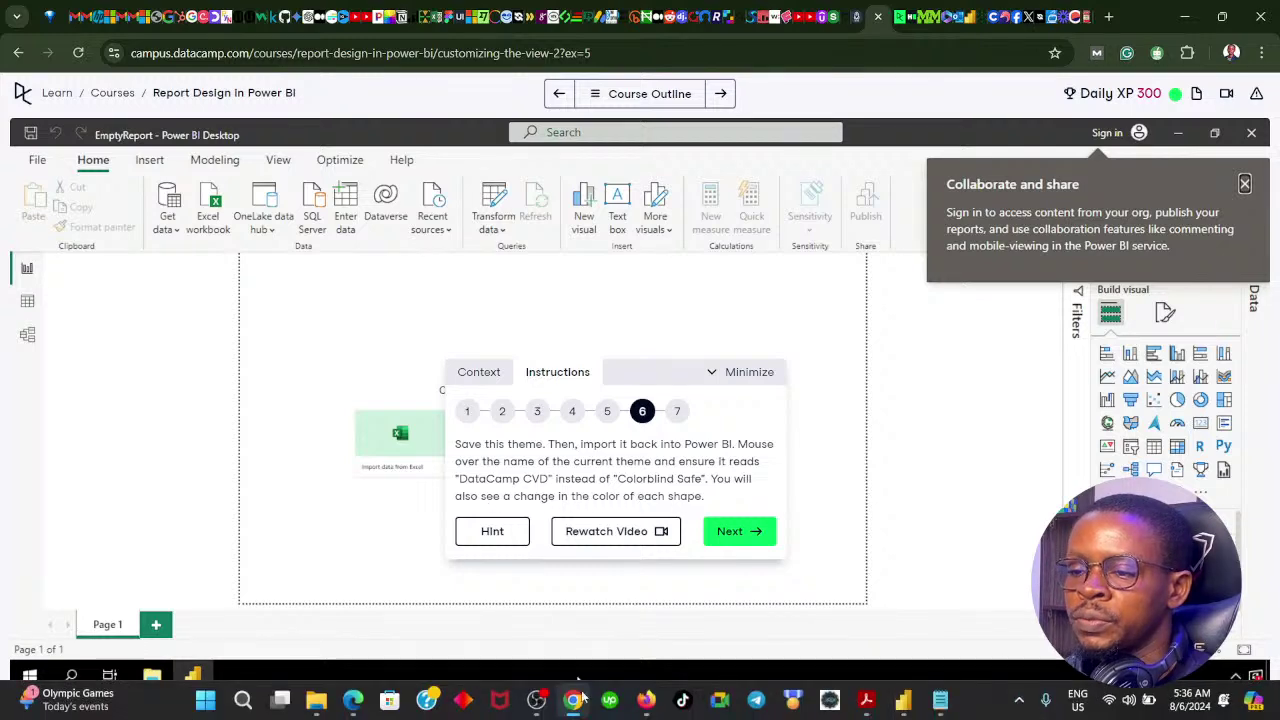
pyautogui.click(570, 705)
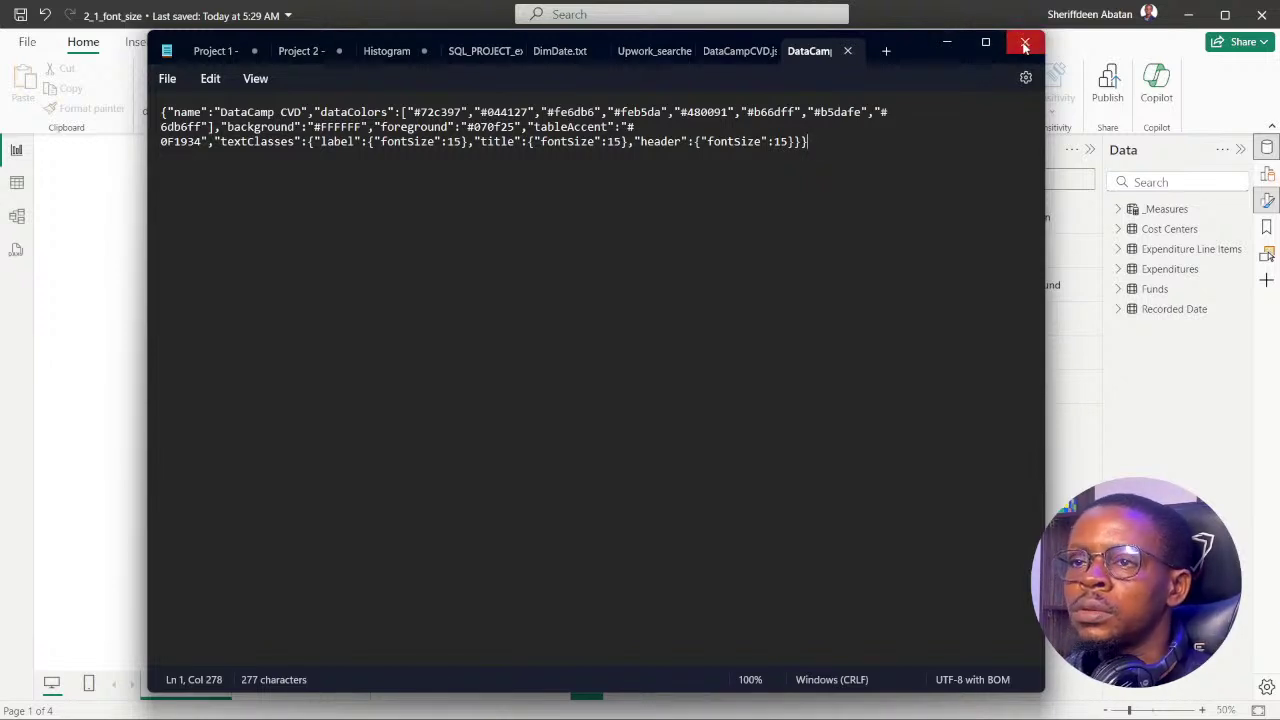
# Reread the sixth exercise instruction and check that the Power BI report's current theme name reads DataCamp CVD
pyautogui.click(573, 703)
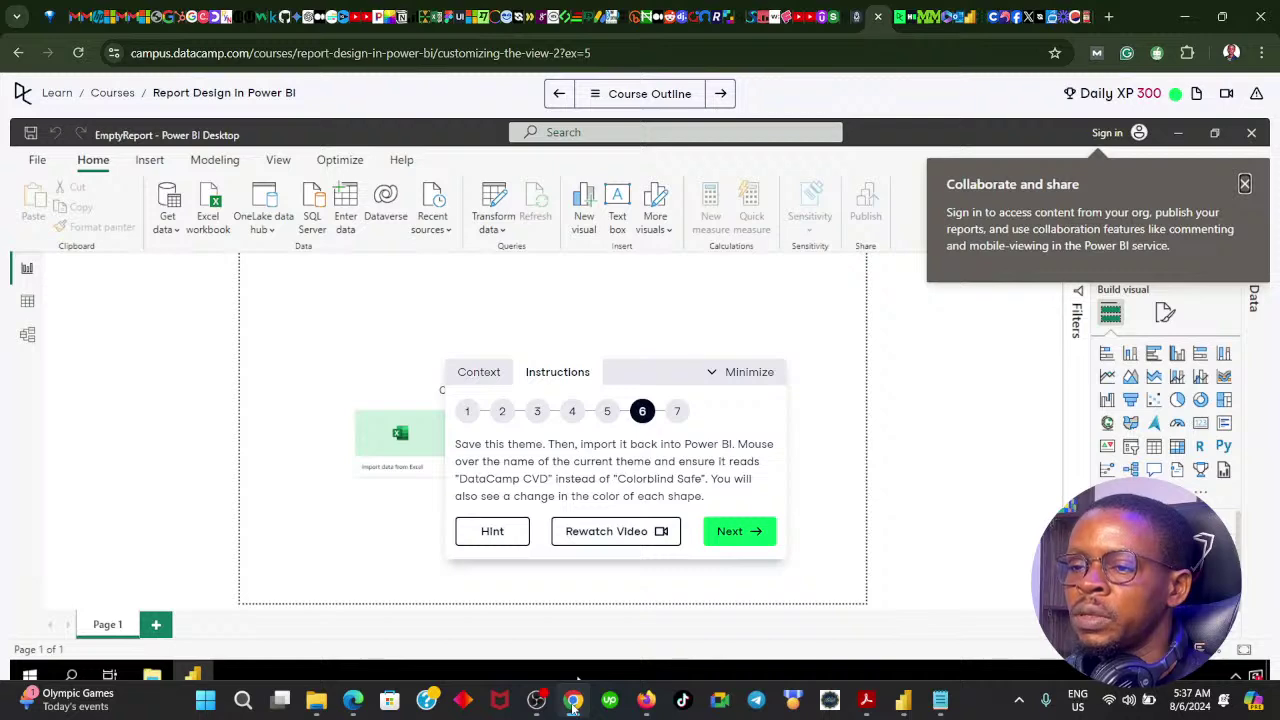
pyautogui.click(573, 703)
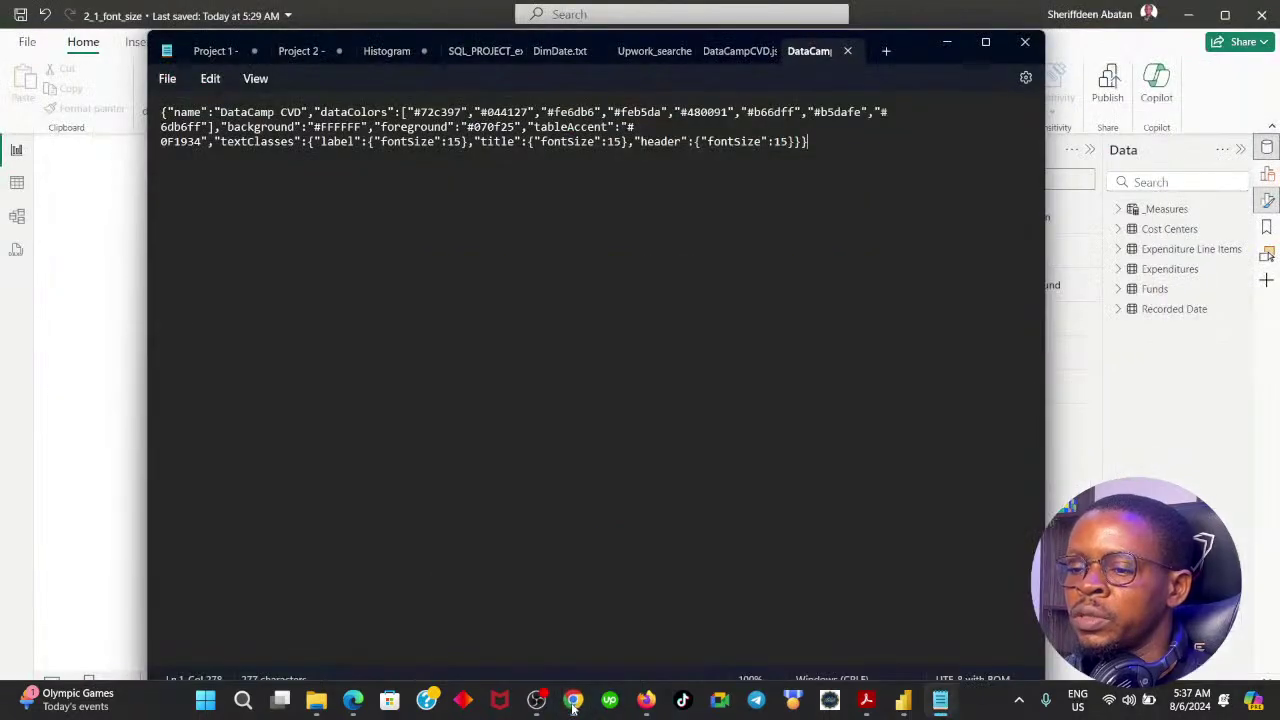
pyautogui.click(946, 42)
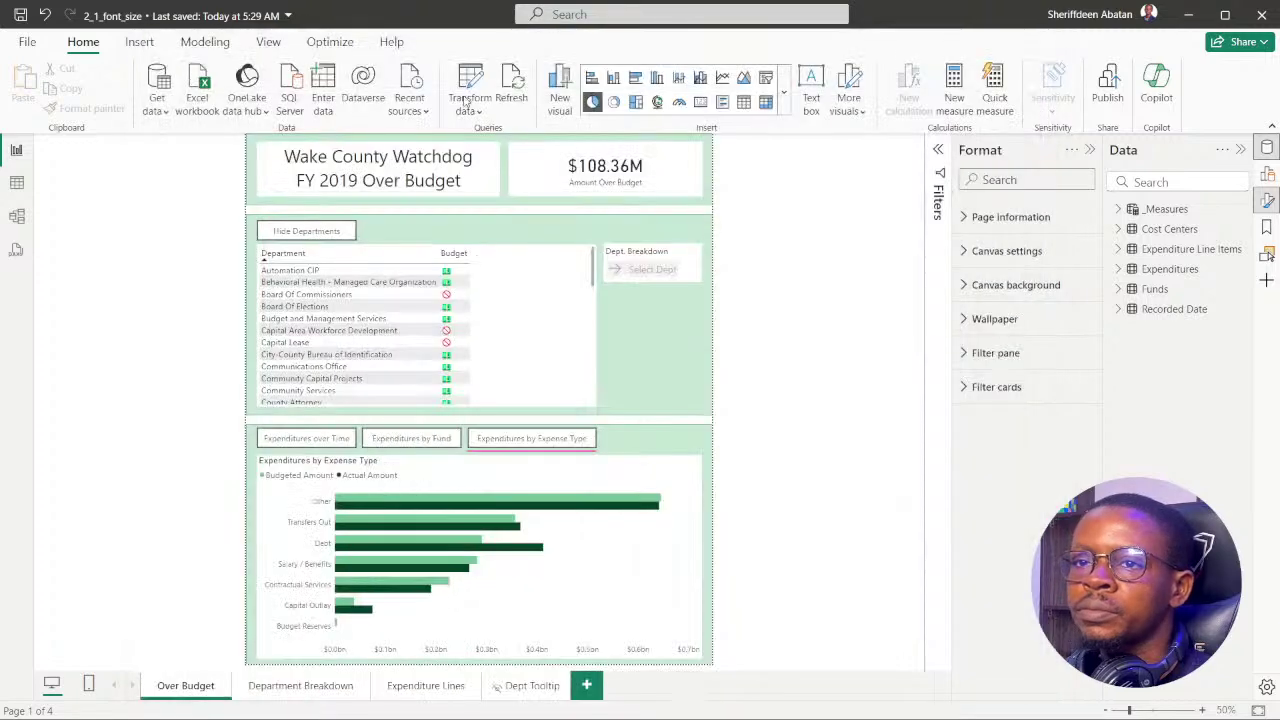
pyautogui.click(140, 44)
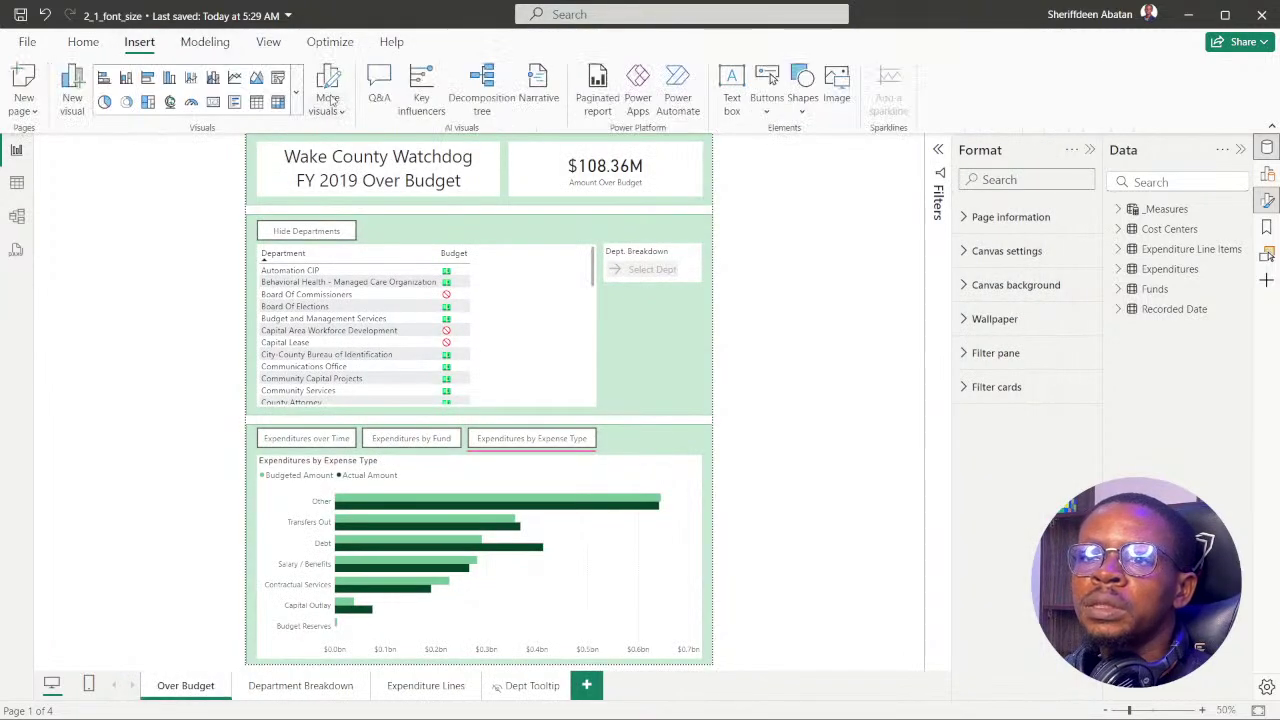
pyautogui.click(268, 42)
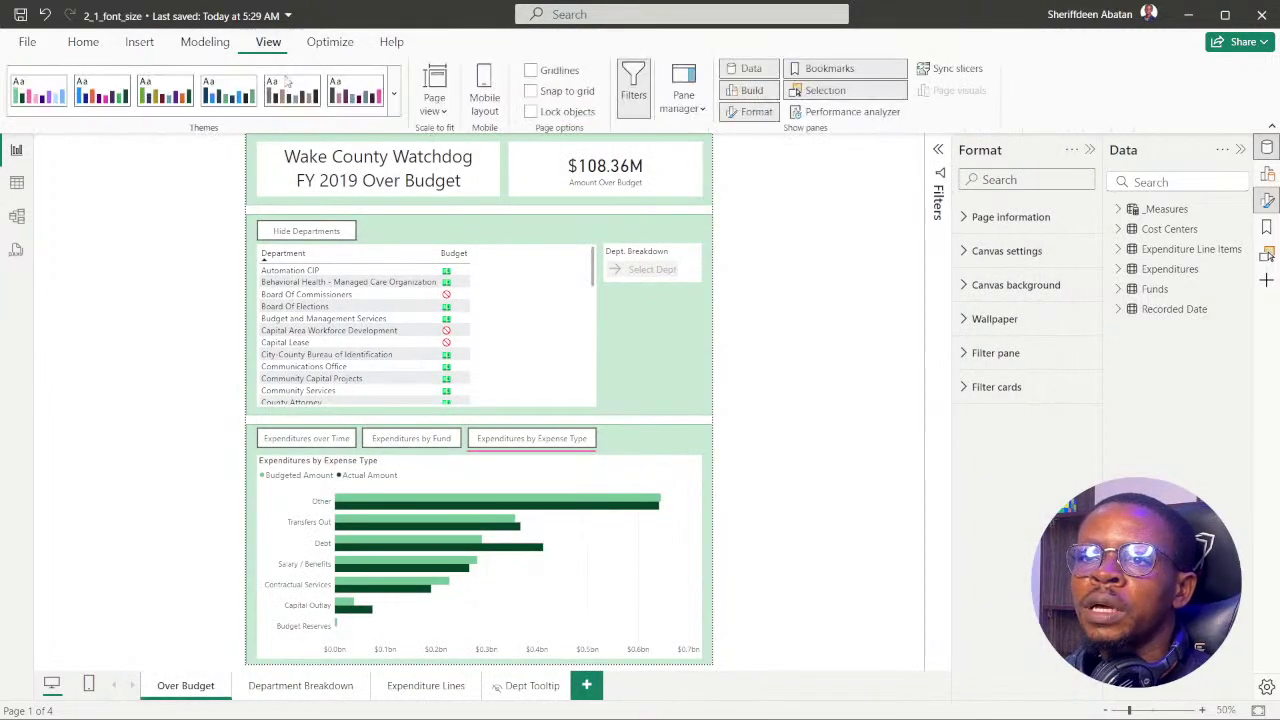
pyautogui.click(394, 94)
pyautogui.scroll(-1, 240, 620)
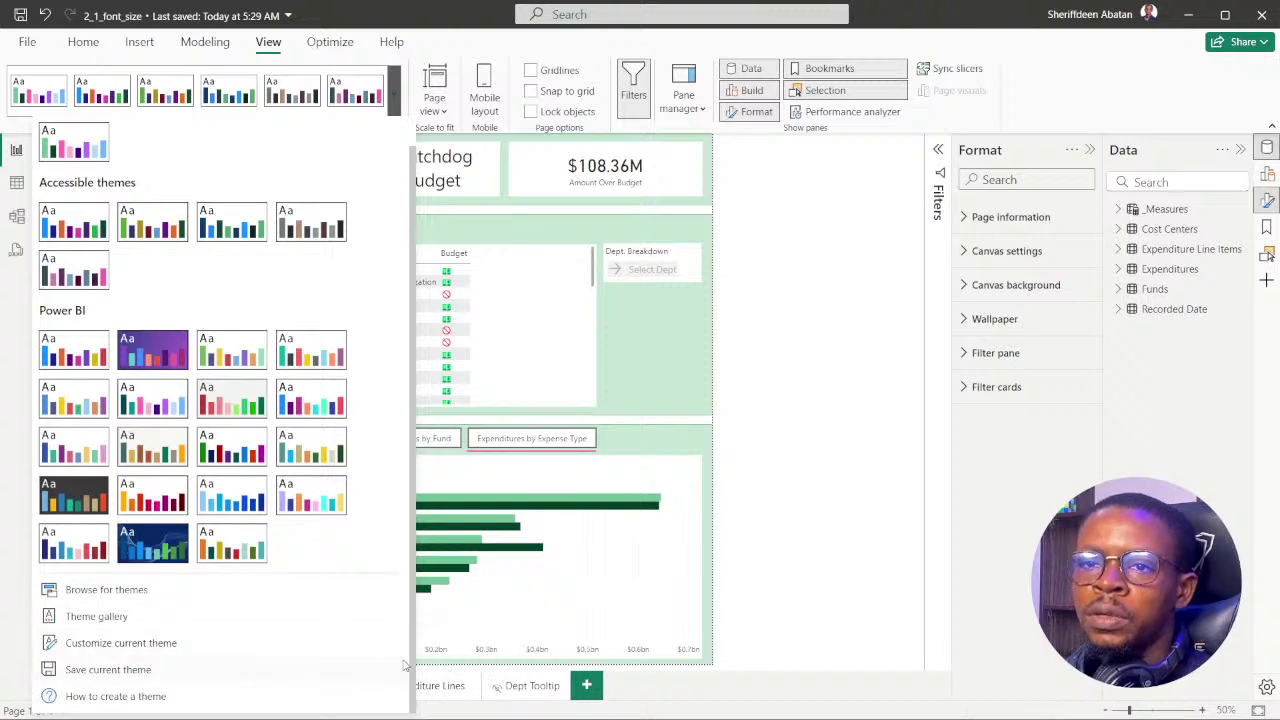
pyautogui.scroll(1, 185, 666)
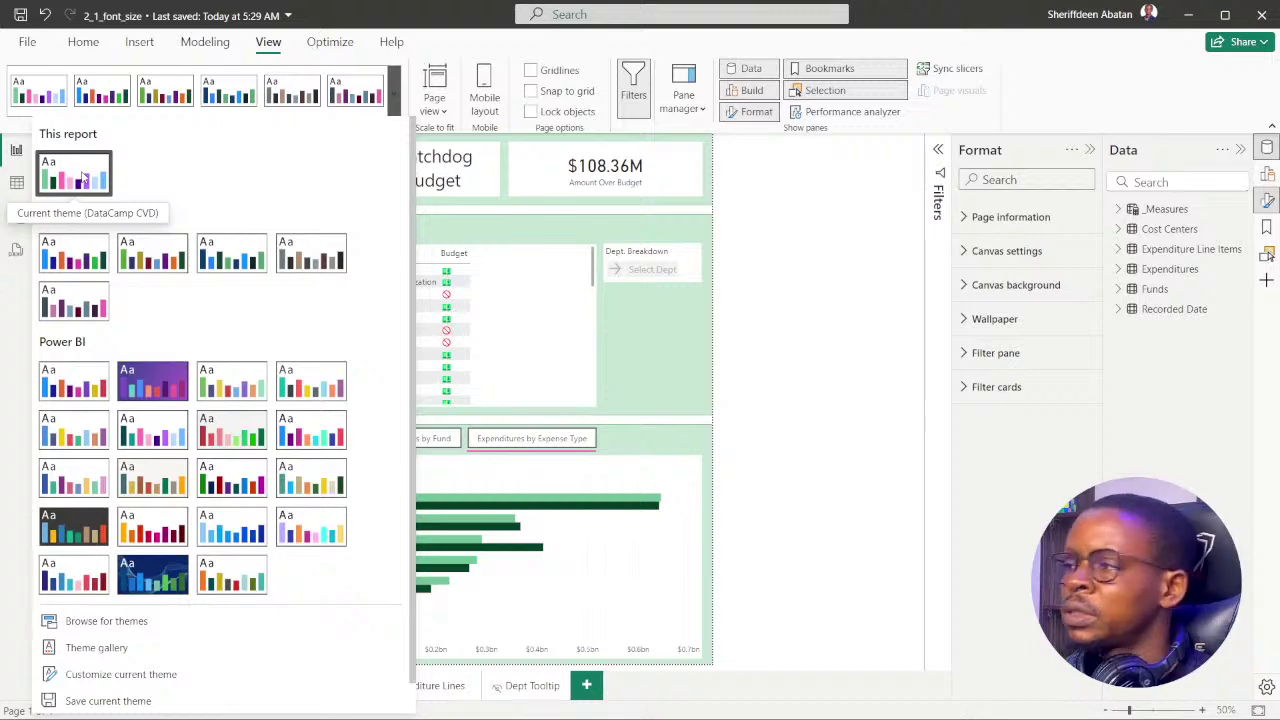
pyautogui.click(800, 443)
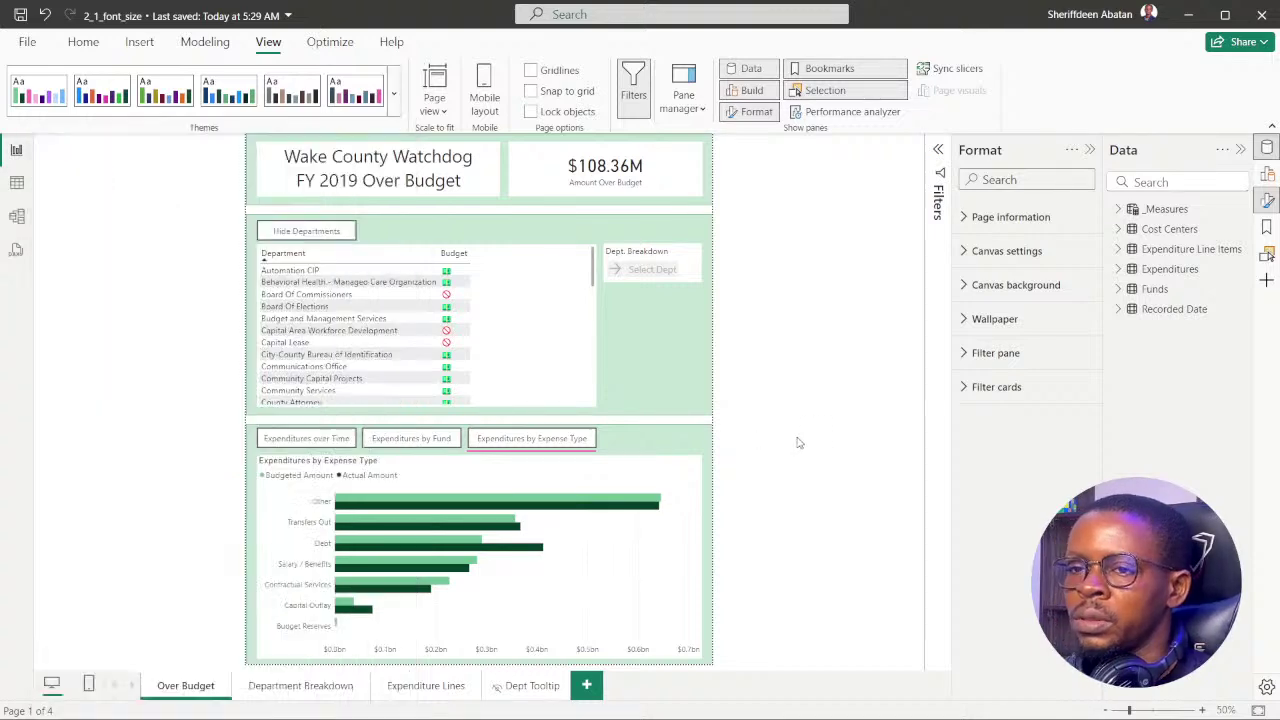
# Advance the DataCamp exercise to the seventh instruction, read its theme color question, and return to the Power BI report
pyautogui.click(575, 700)
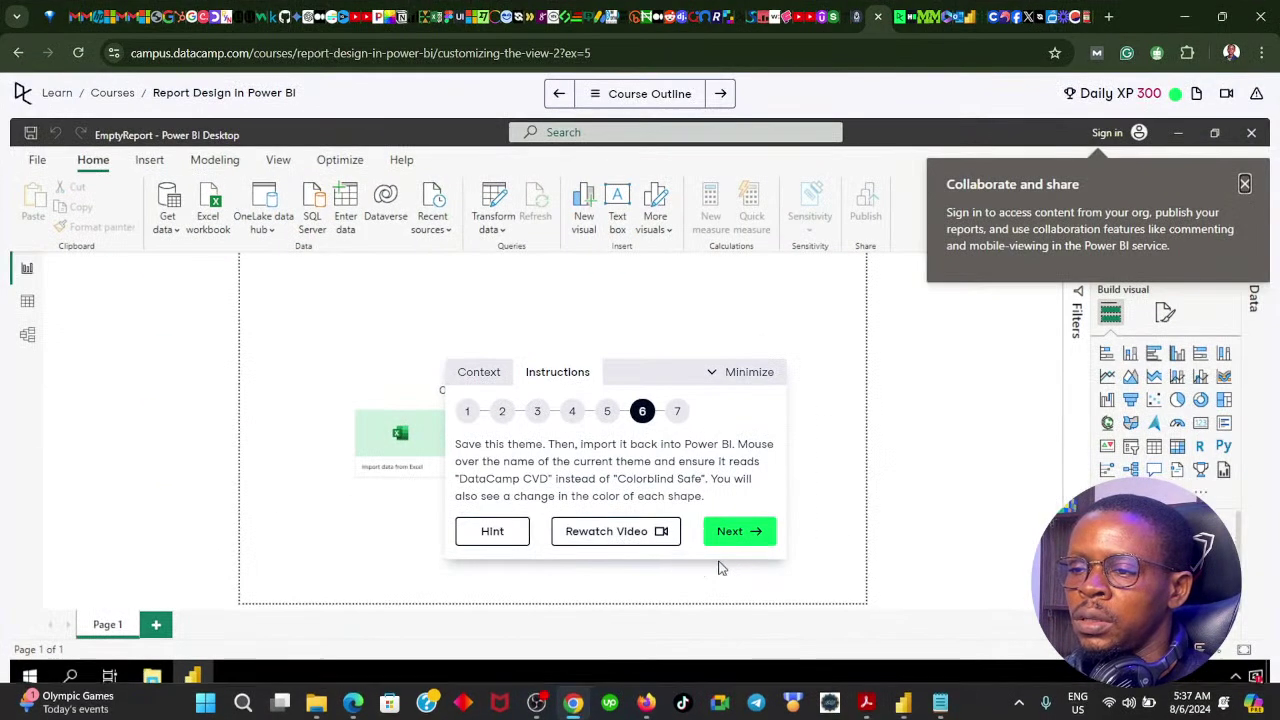
pyautogui.click(737, 545)
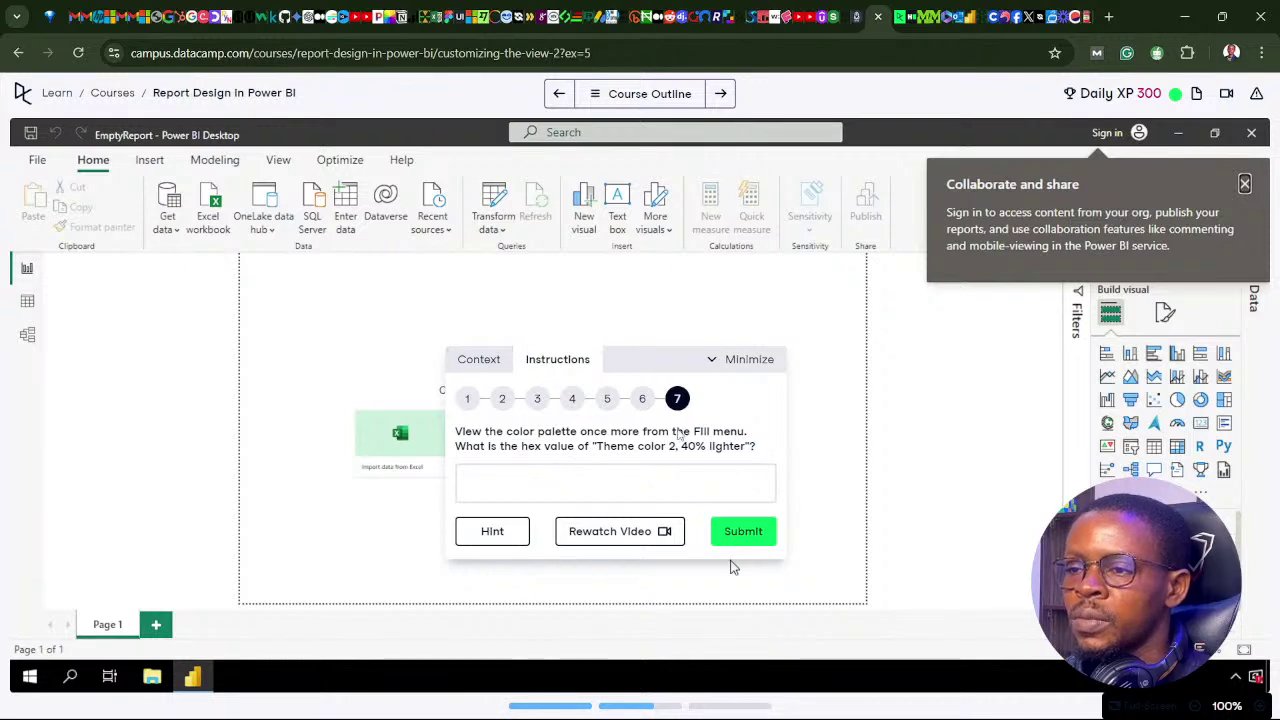
pyautogui.moveTo(574, 704)
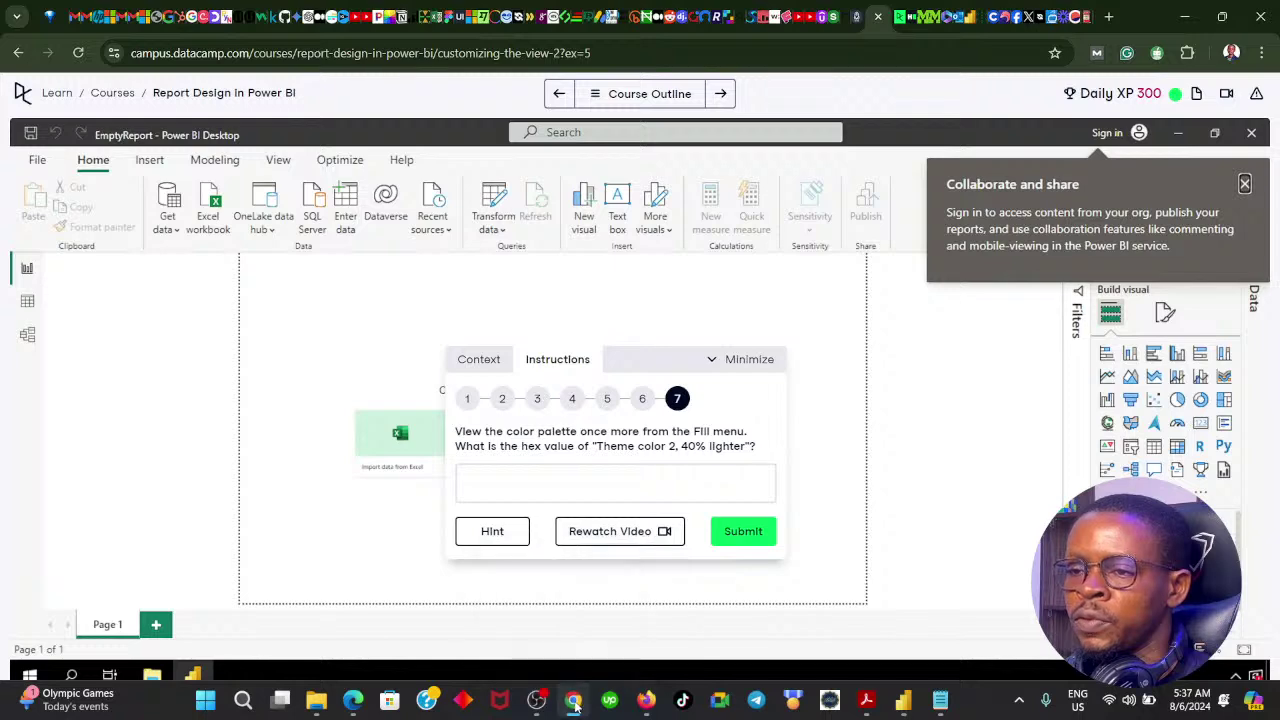
pyautogui.click(570, 610)
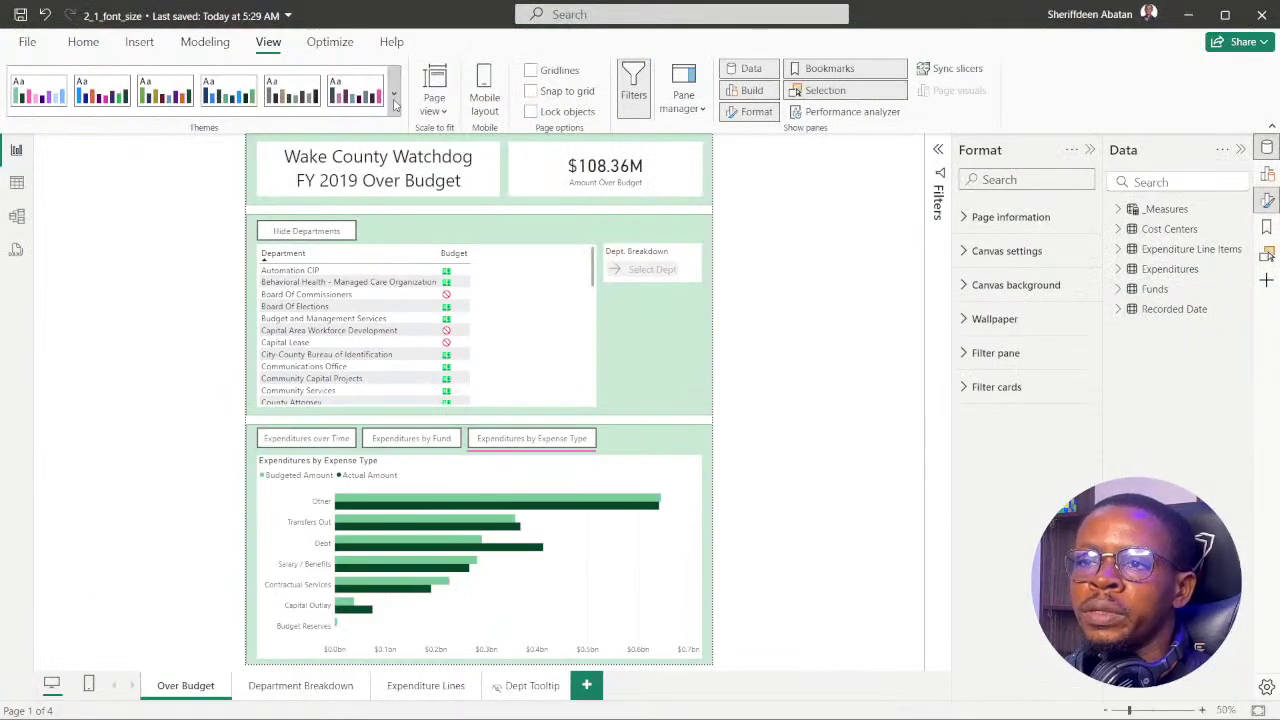
# Open the customization settings of the report's current theme and reread the question about "Theme color 2, 40% lighter"
pyautogui.click(395, 104)
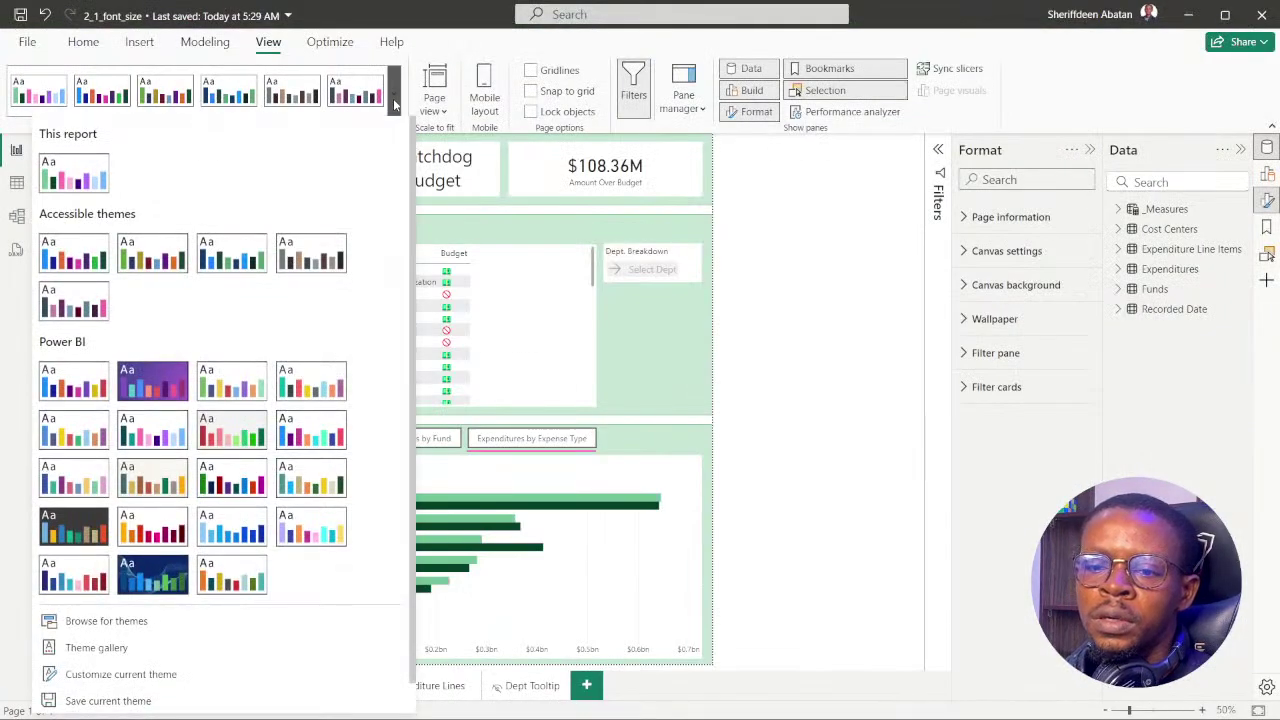
pyautogui.scroll(-1, 389, 345)
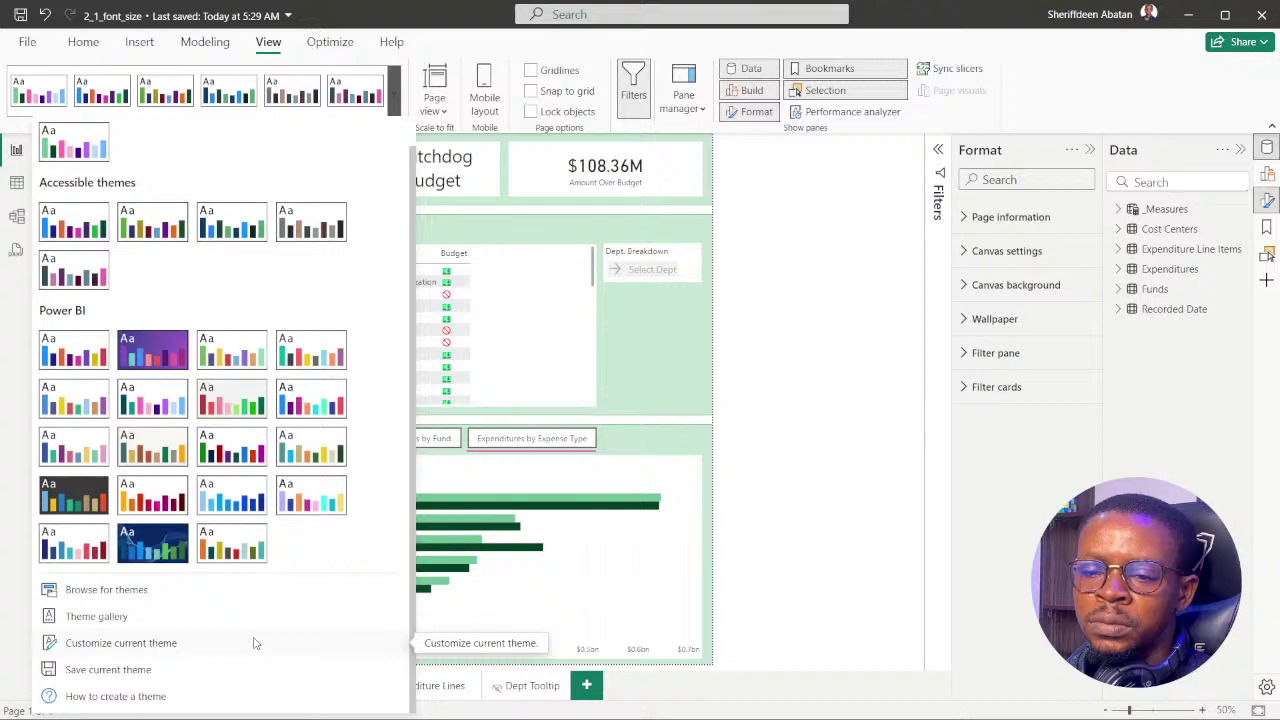
pyautogui.click(144, 650)
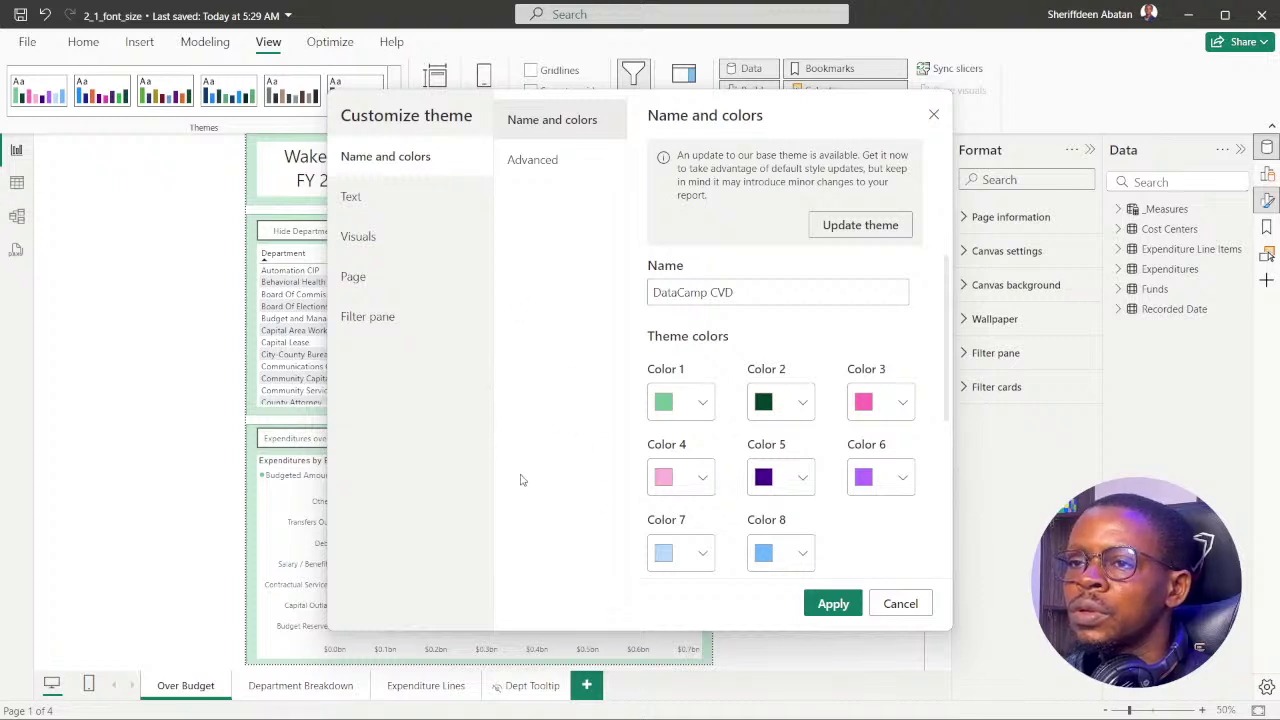
pyautogui.moveTo(600, 716)
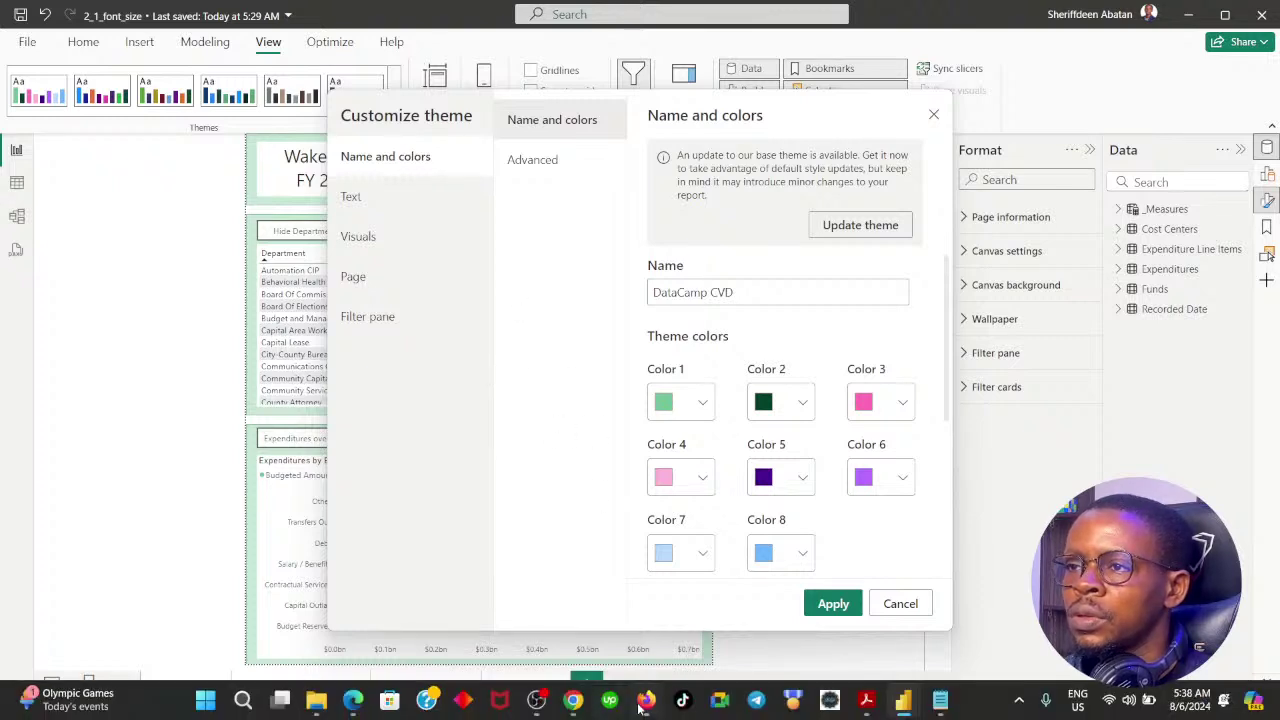
pyautogui.click(573, 700)
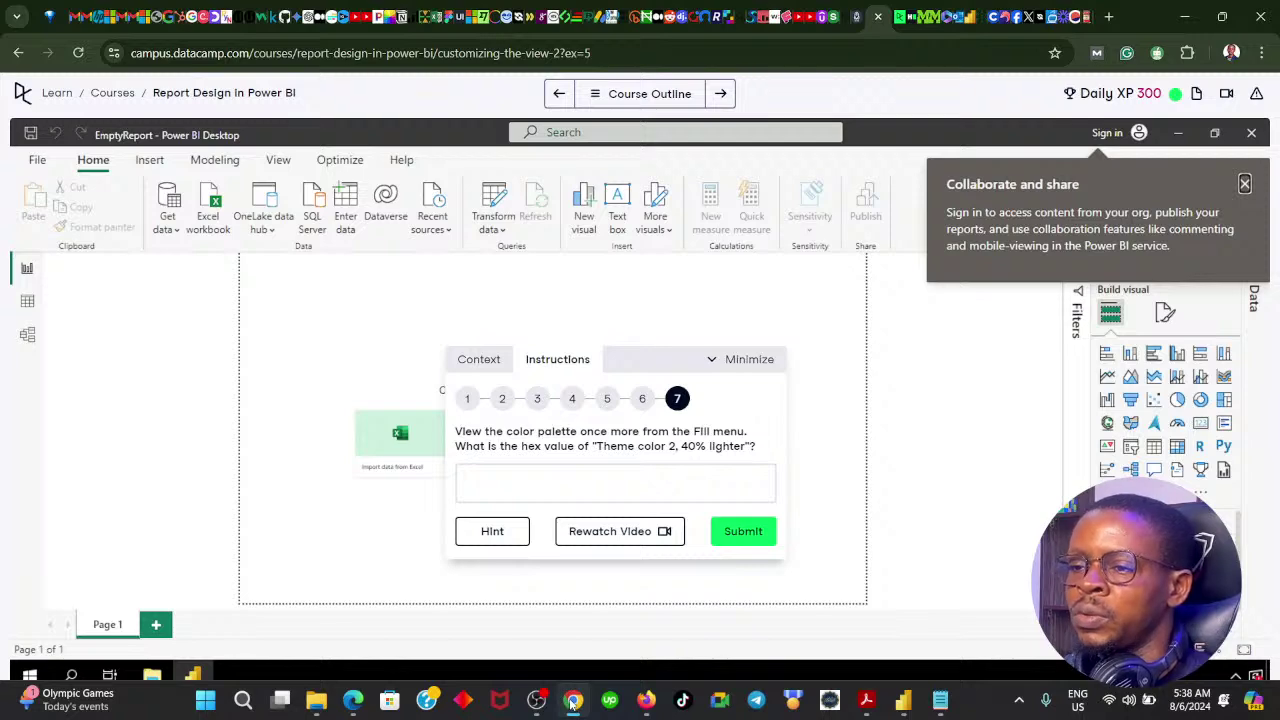
pyautogui.click(573, 700)
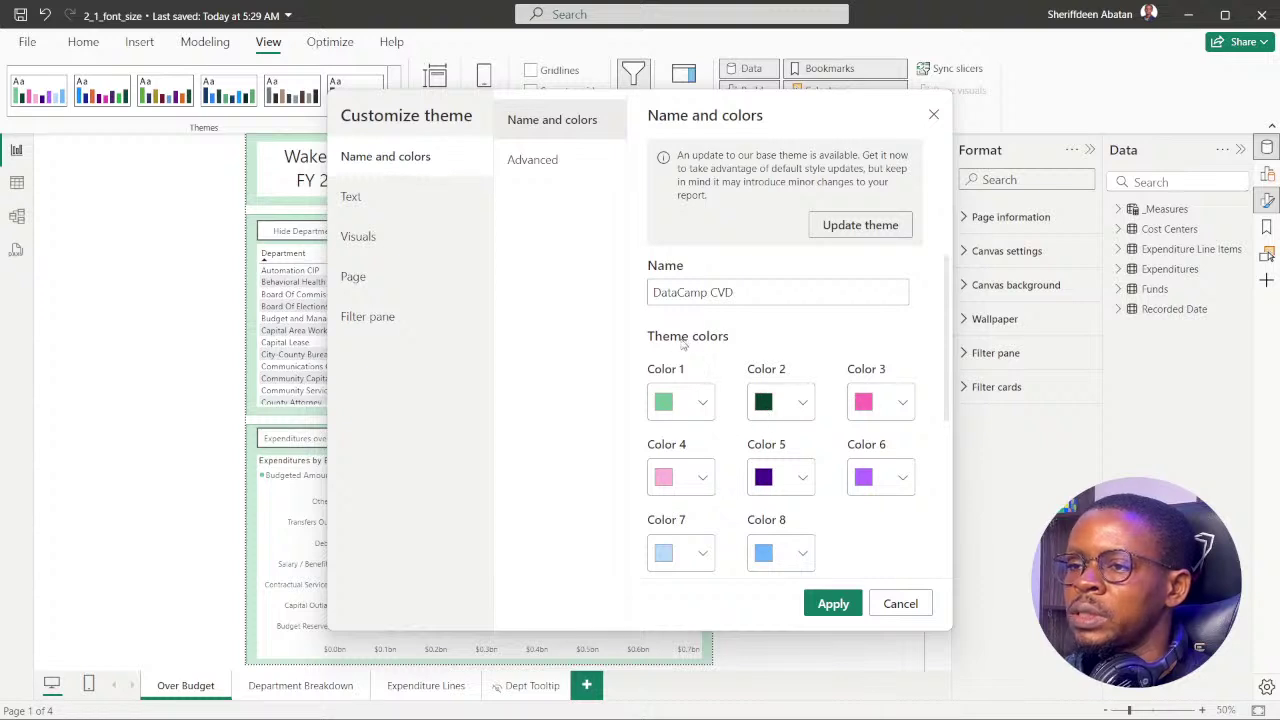
# Copy the hex value of Color 2 from the current theme's name and color settings
pyautogui.scroll(-2, 698, 340)
pyautogui.scroll(2, 760, 395)
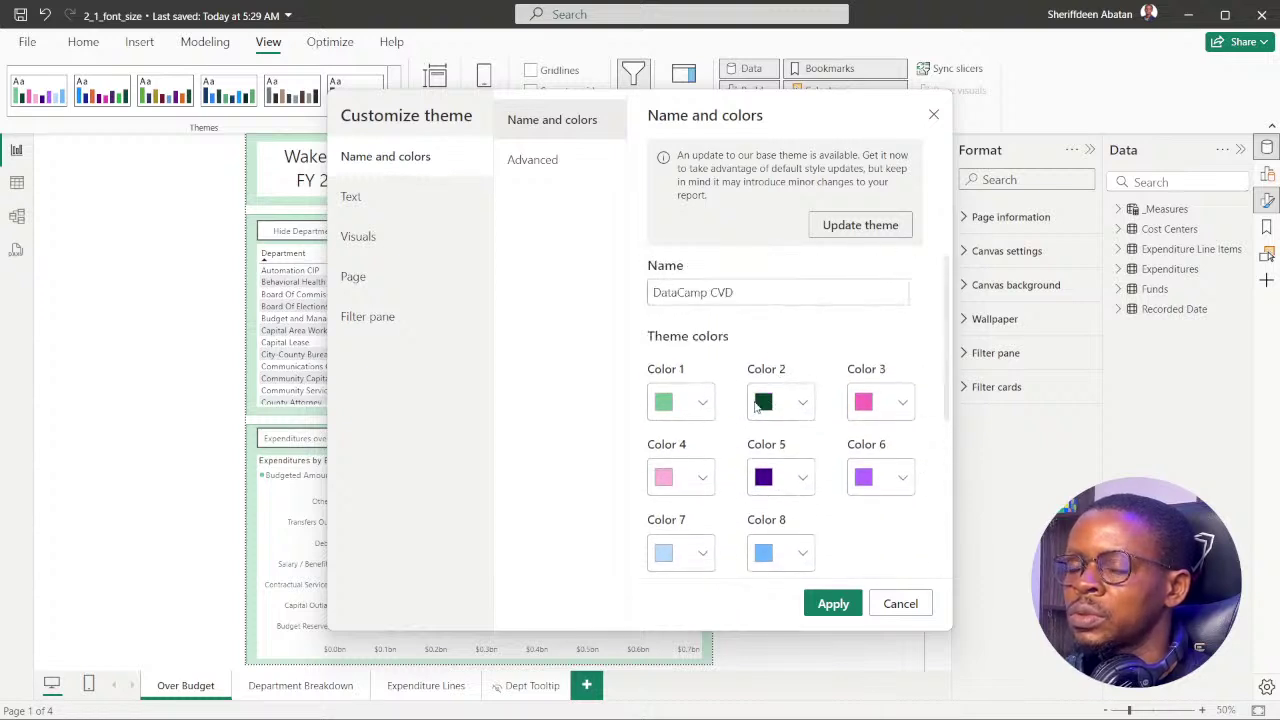
pyautogui.click(805, 404)
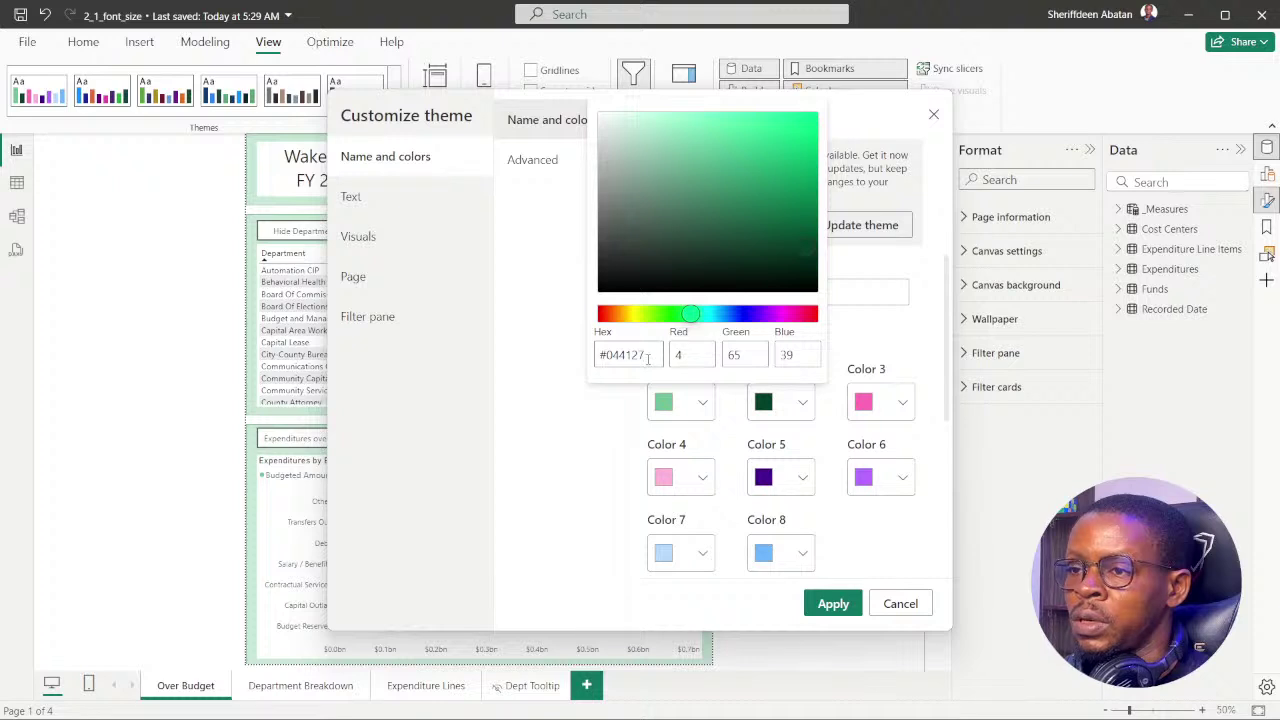
pyautogui.moveTo(647, 360); pyautogui.dragTo(598, 357)
pyautogui.hotkey('ctrl', 'c')
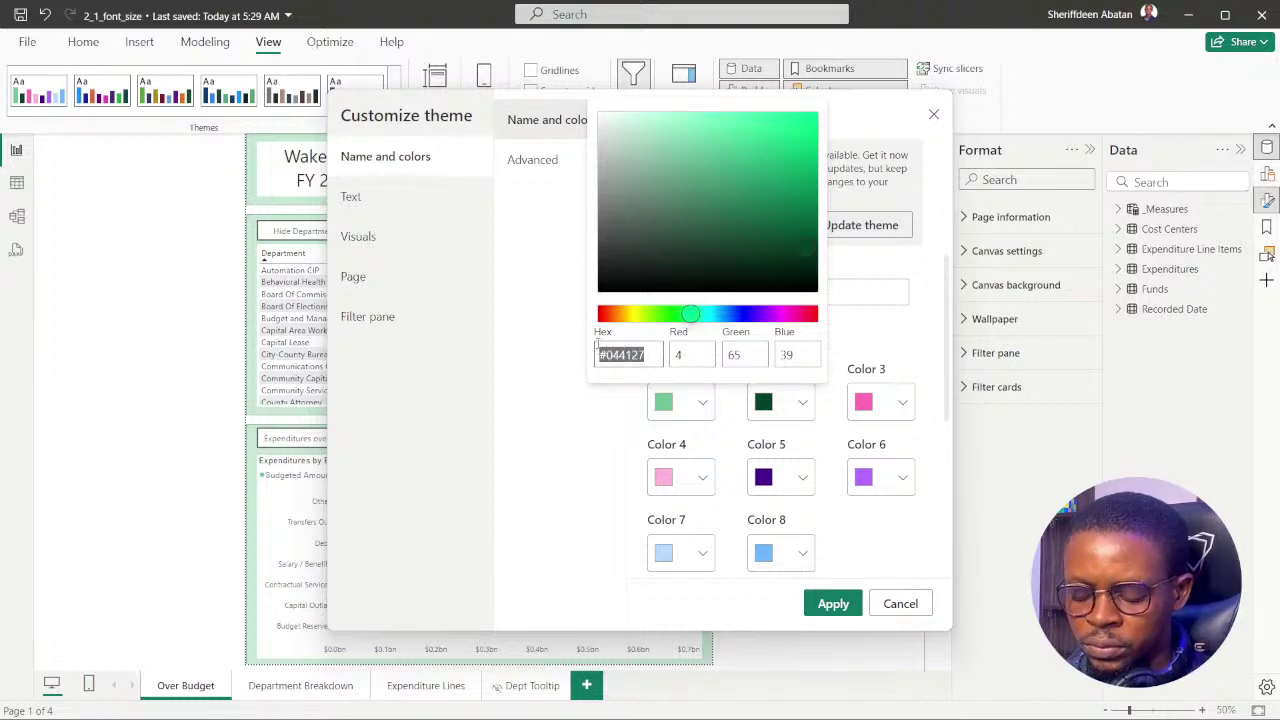
pyautogui.click(601, 401)
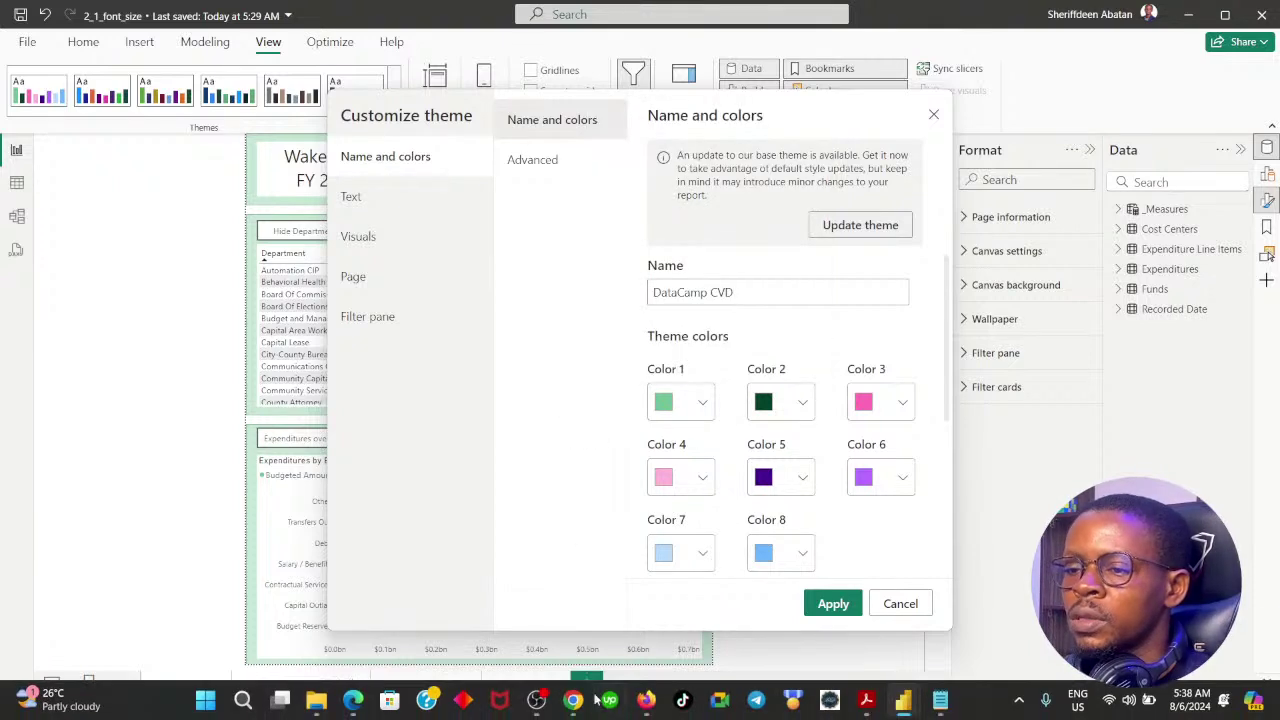
# Try submitting #044127 as the answer to the seventh question in DataCamp, and return to the question
pyautogui.click(575, 708)
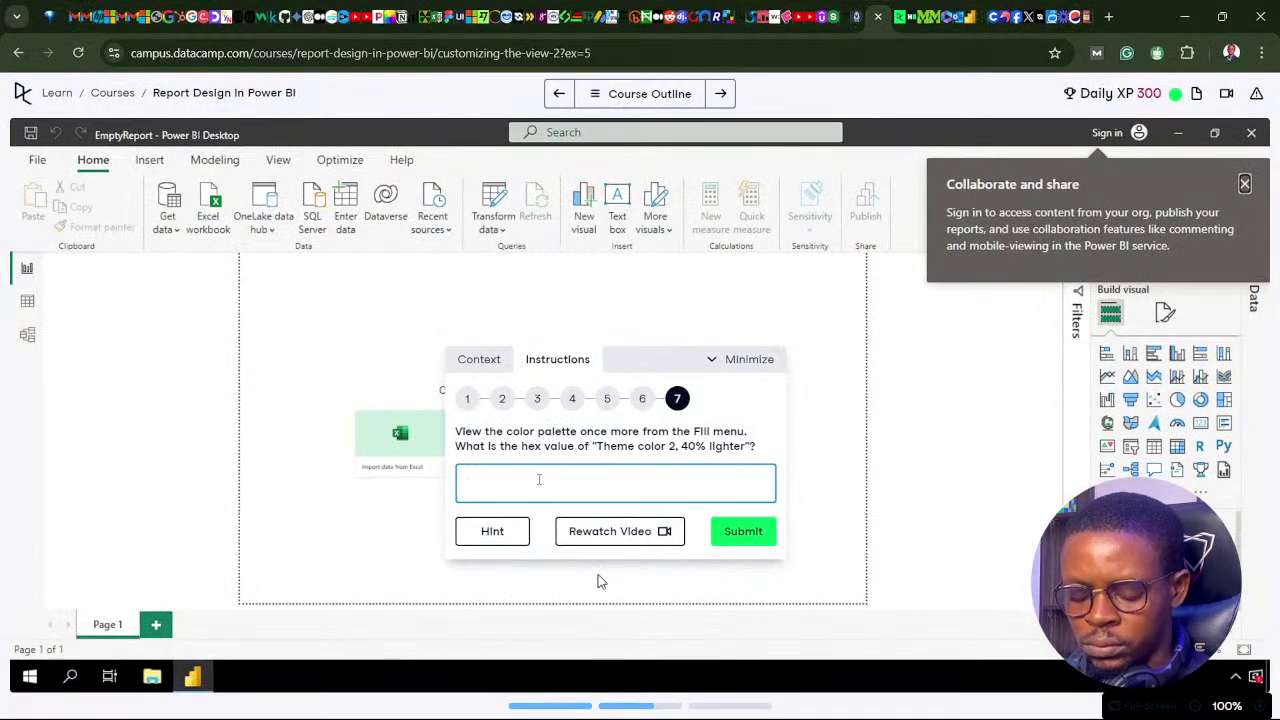
pyautogui.hotkey('ctrl', 'v')
pyautogui.press('Return')
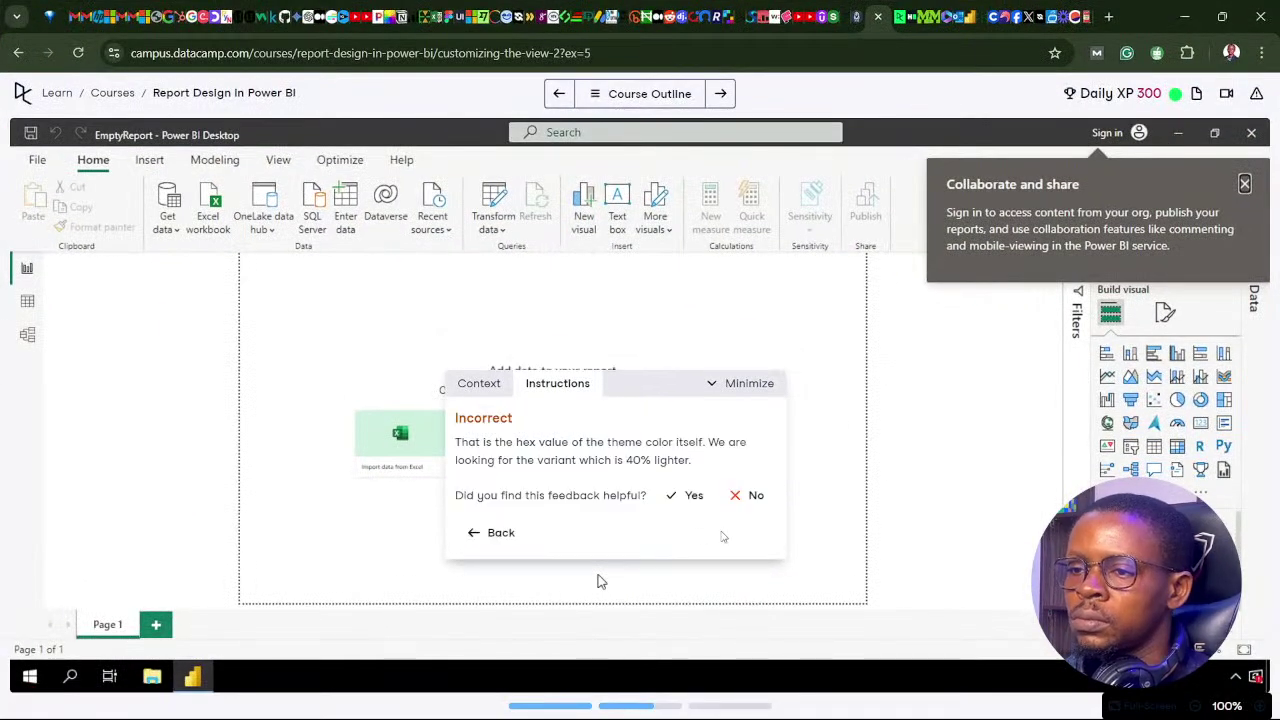
pyautogui.click(490, 533)
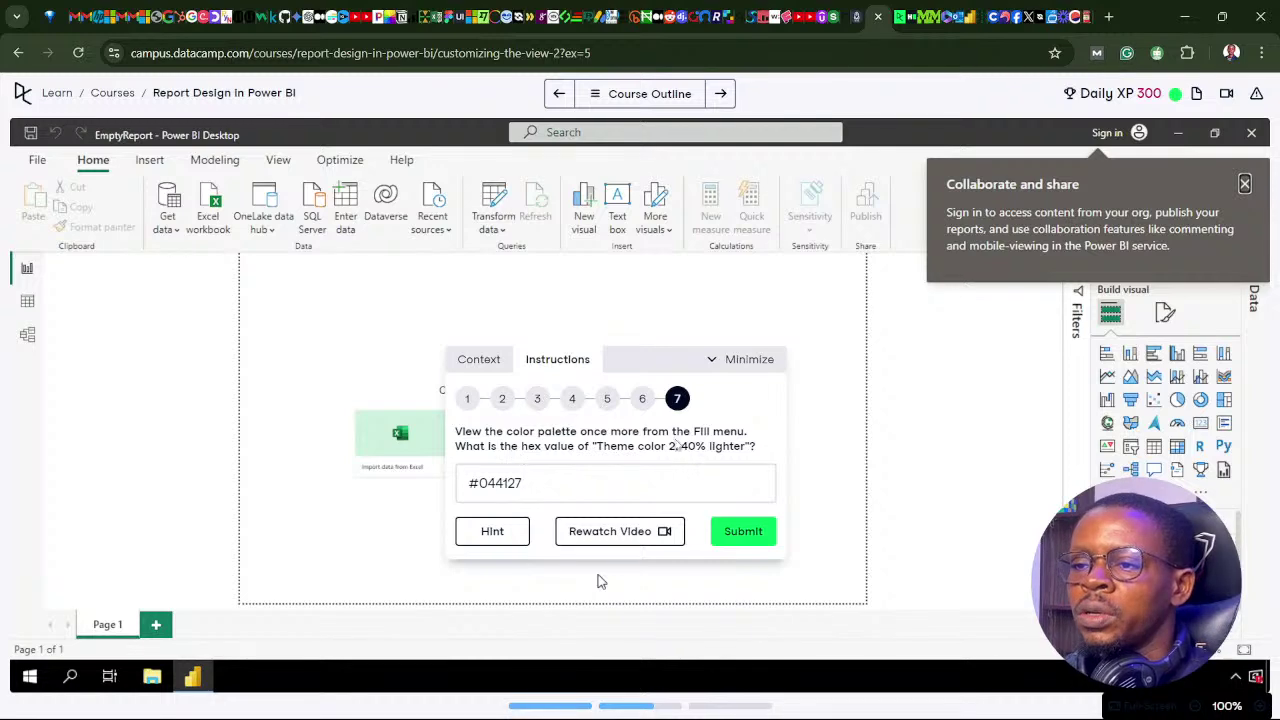
# Cancel the theme customization in Power BI and look through the theme gallery for the 40% lighter variant of theme color 2
pyautogui.moveTo(608, 662)
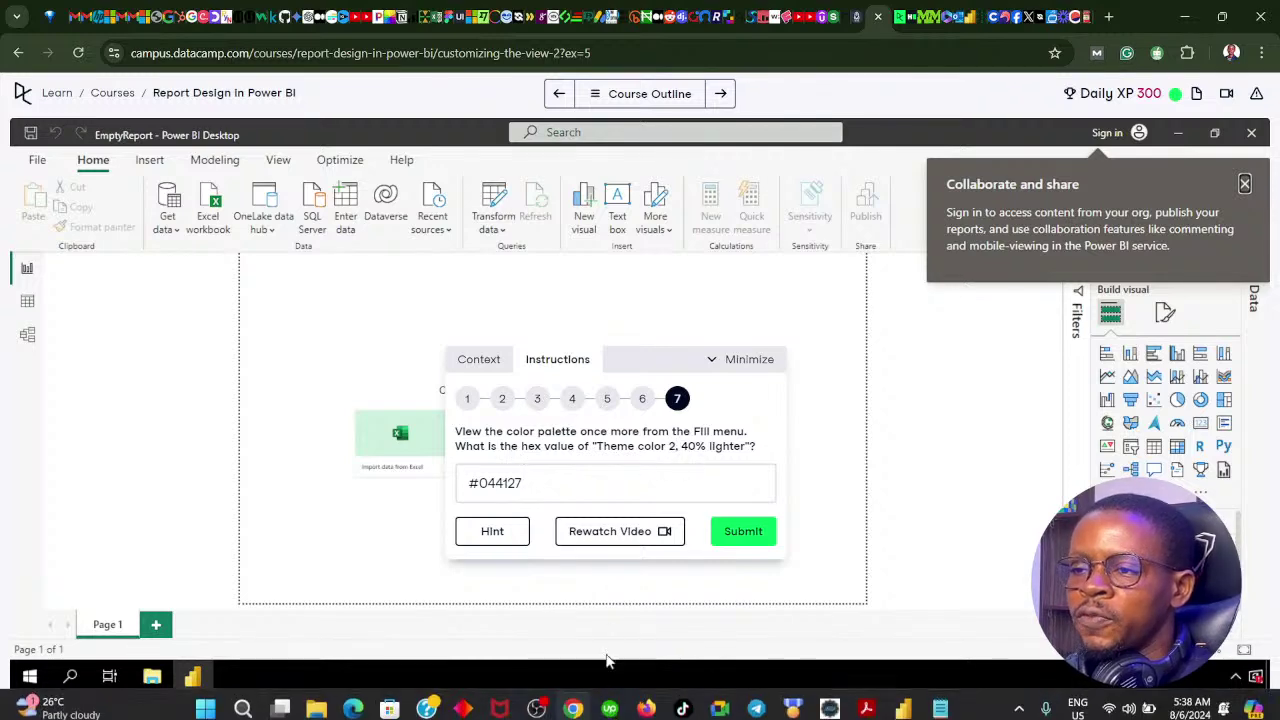
pyautogui.click(573, 700)
pyautogui.click(900, 603)
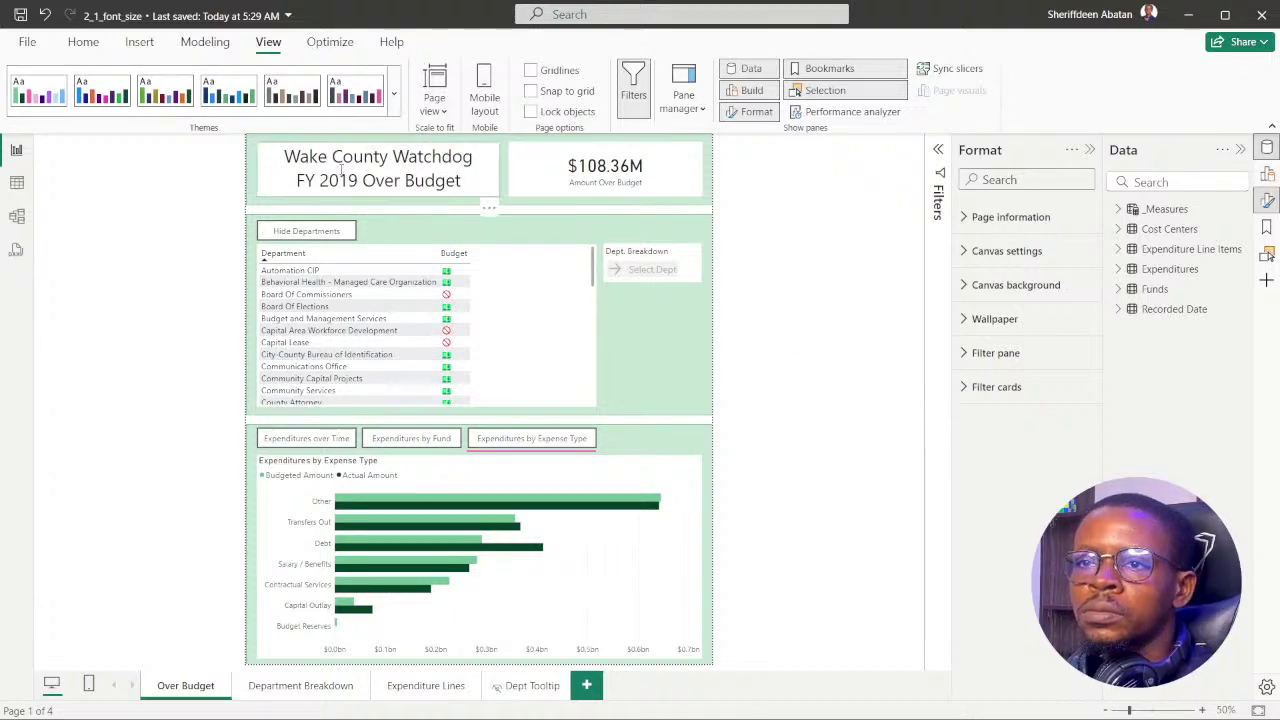
pyautogui.click(394, 108)
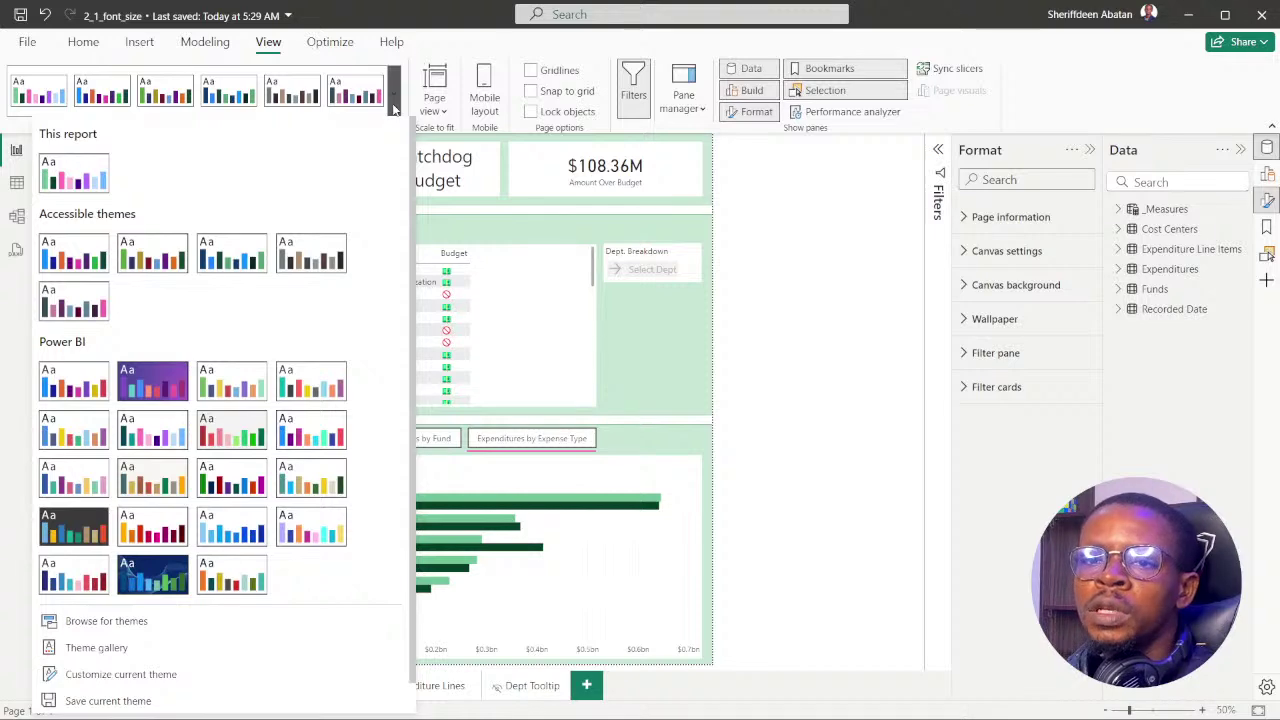
pyautogui.scroll(-2, 350, 450)
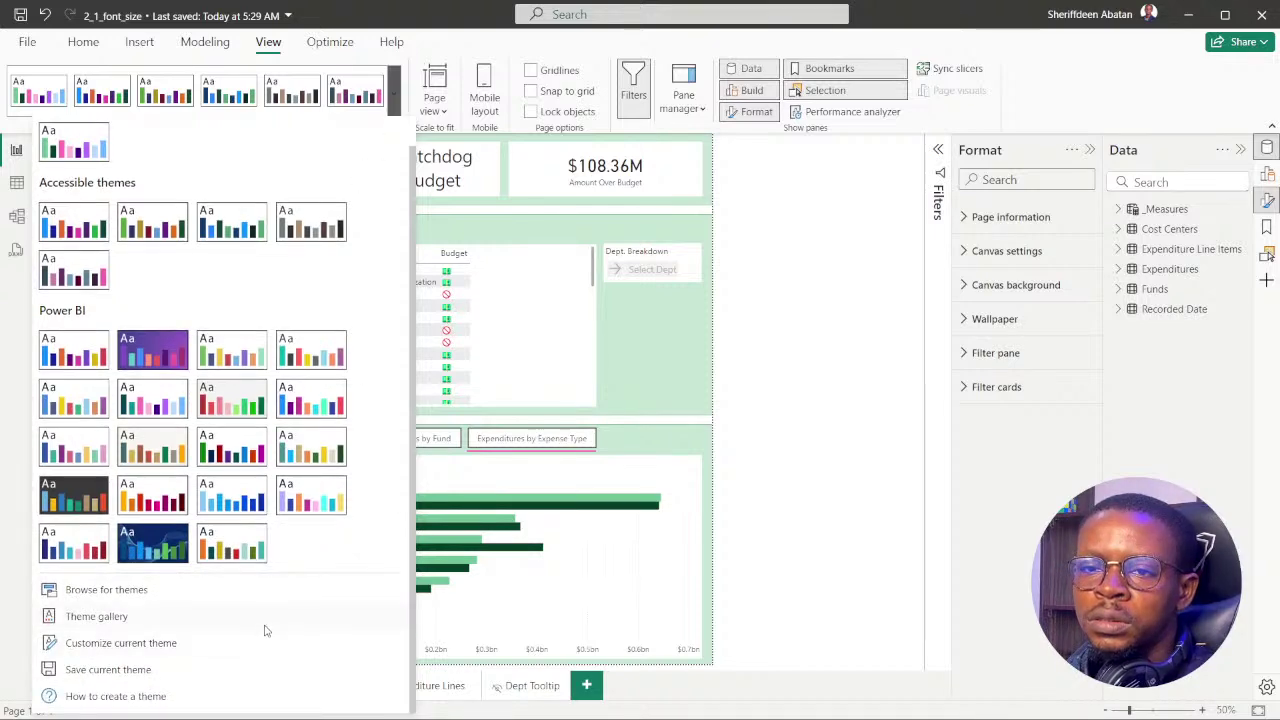
pyautogui.scroll(2, 320, 450)
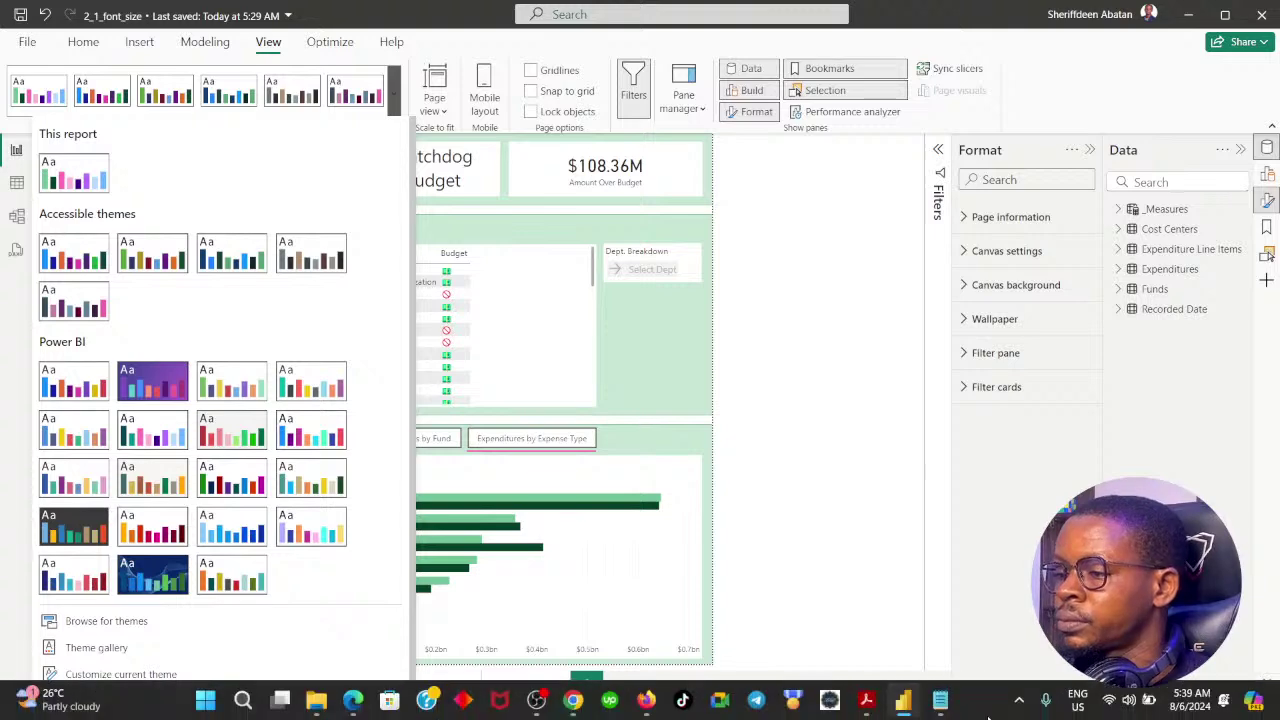
pyautogui.moveTo(434, 510)
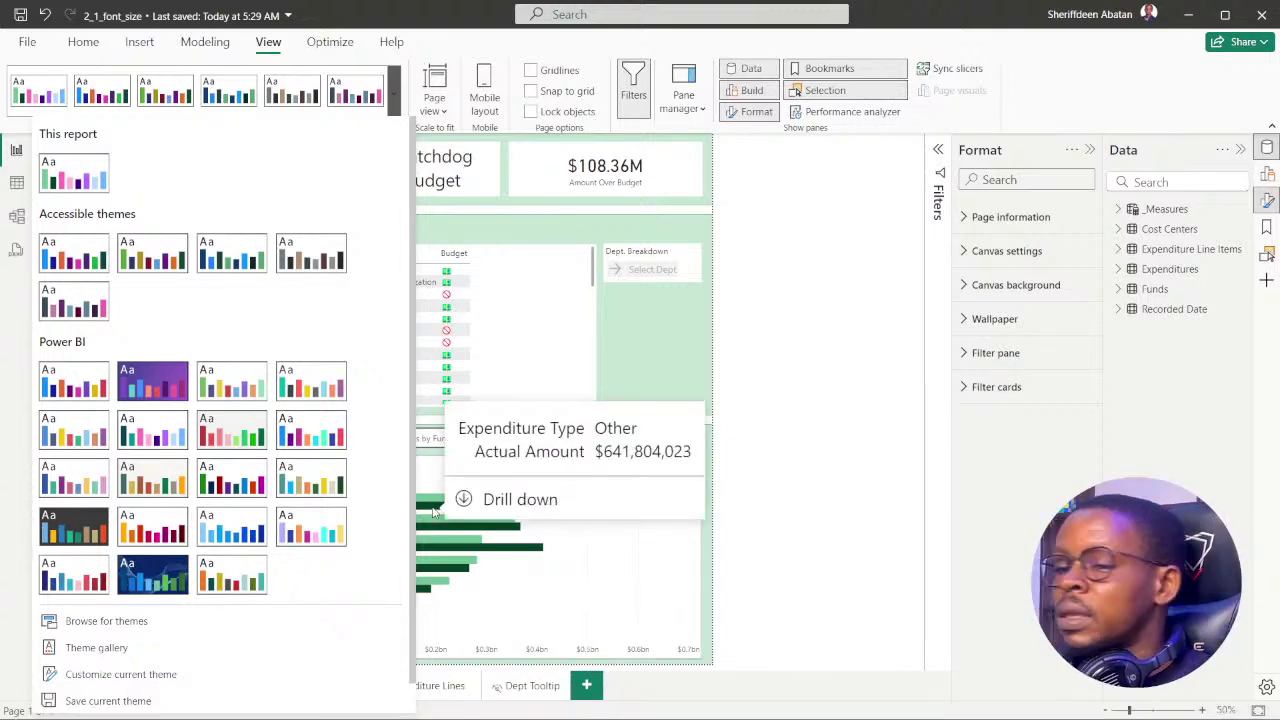
pyautogui.click(810, 432)
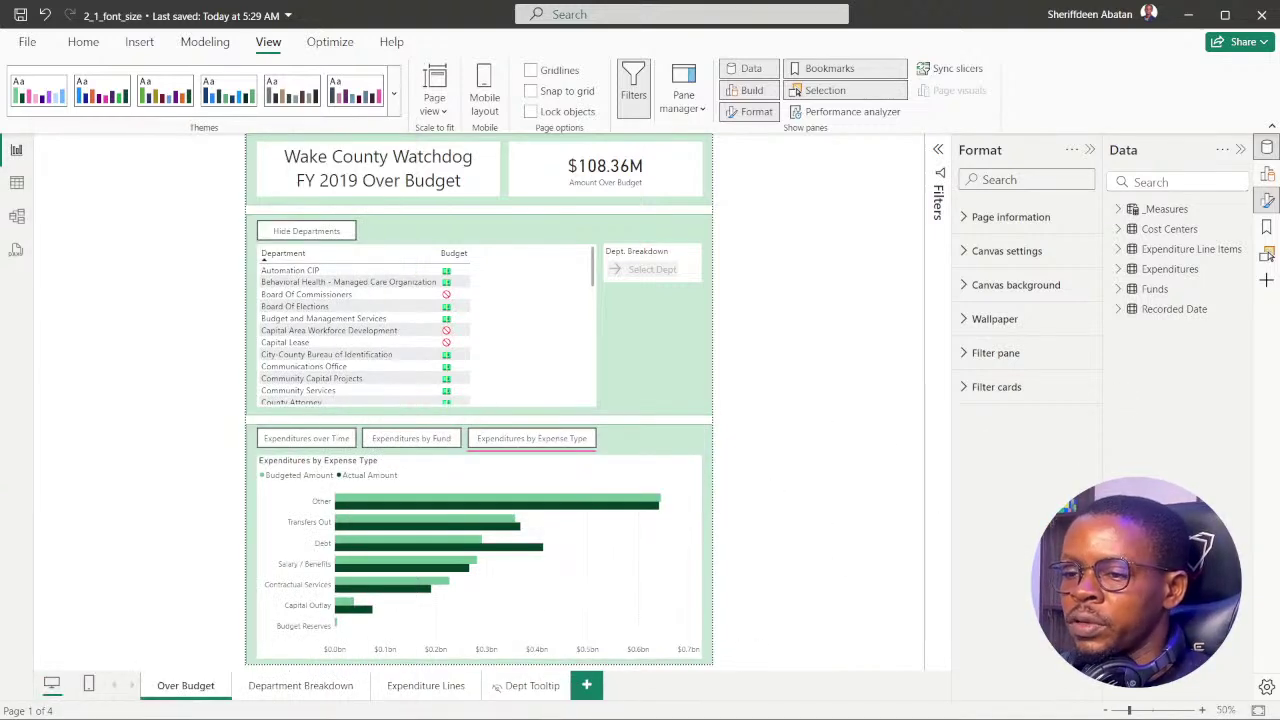
# Read the DataCamp hint for the seventh question about the hex value of "Theme color 2, 40% lighter"
pyautogui.click(573, 700)
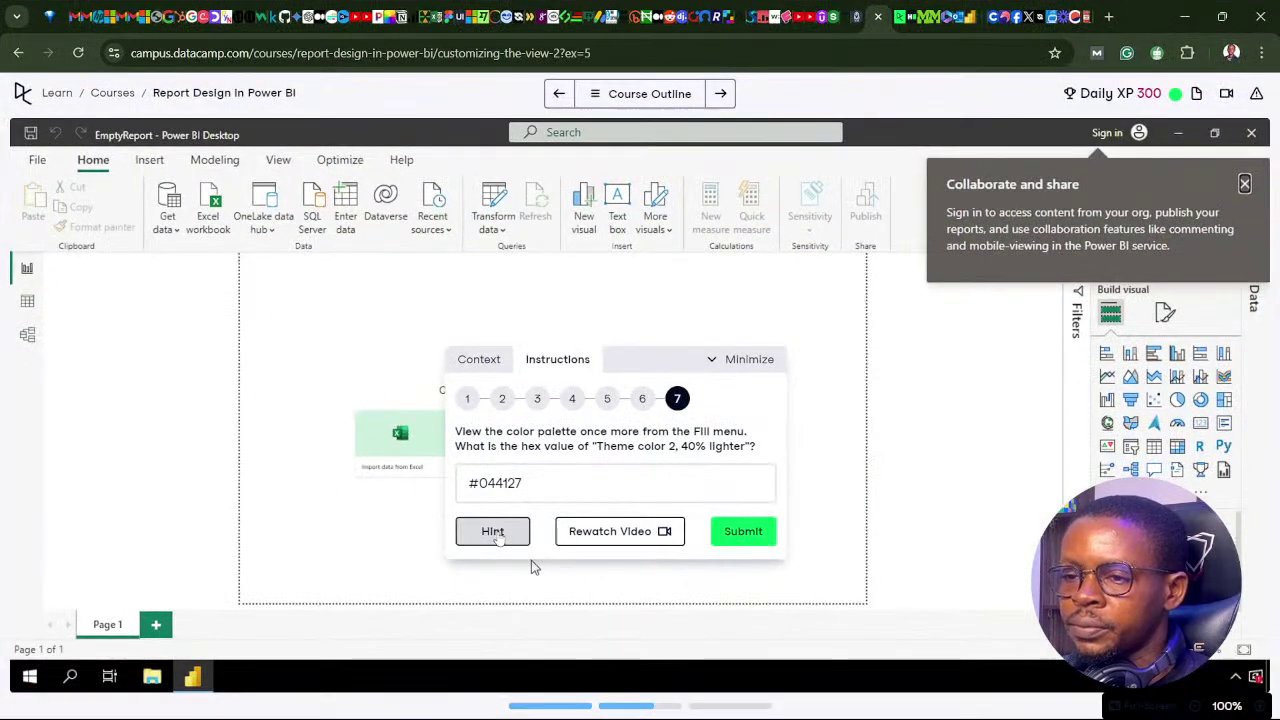
pyautogui.click(499, 535)
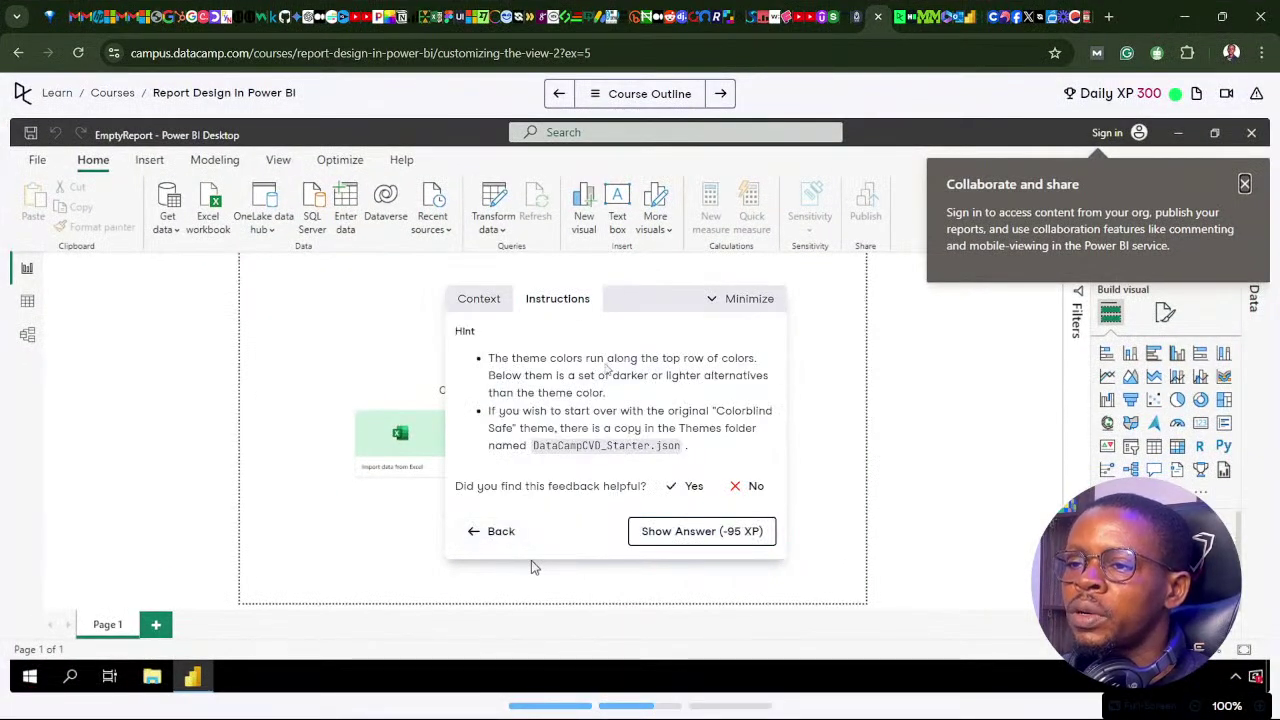
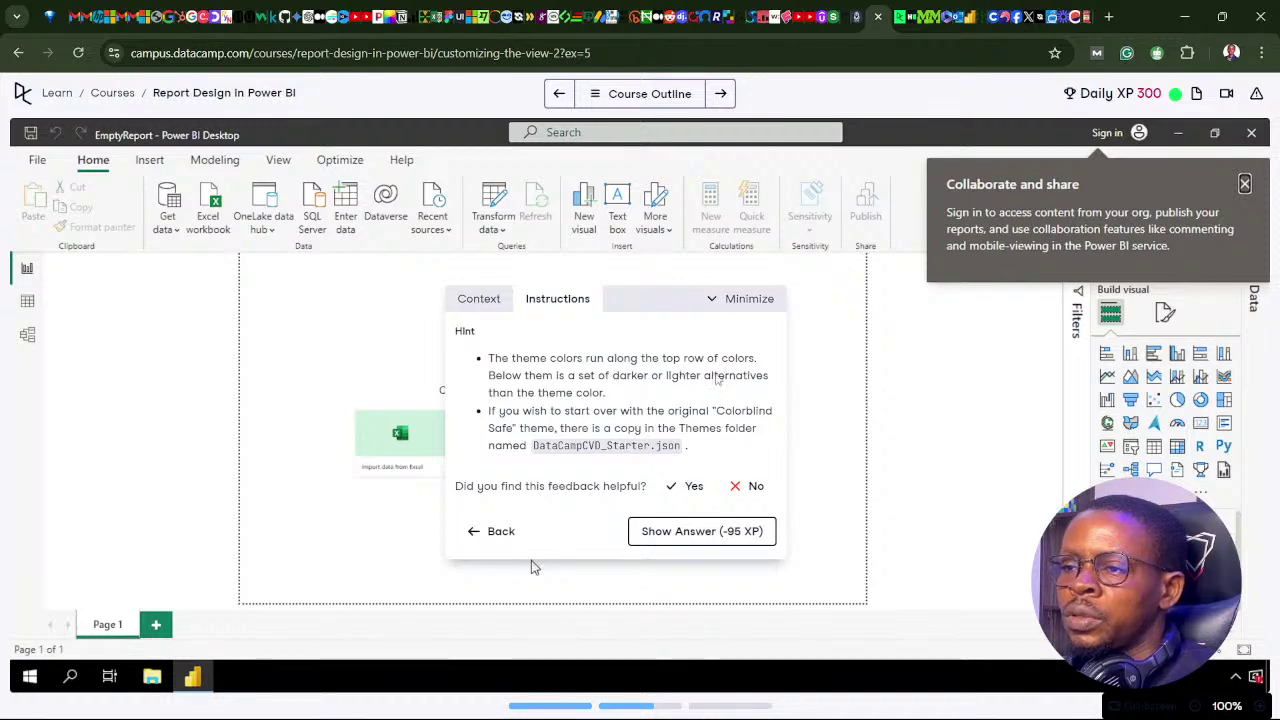
# Switch to Power BI and review the theme, sentiment and divergent colors in the current theme's customization settings
pyautogui.moveTo(530, 700)
pyautogui.click(572, 703)
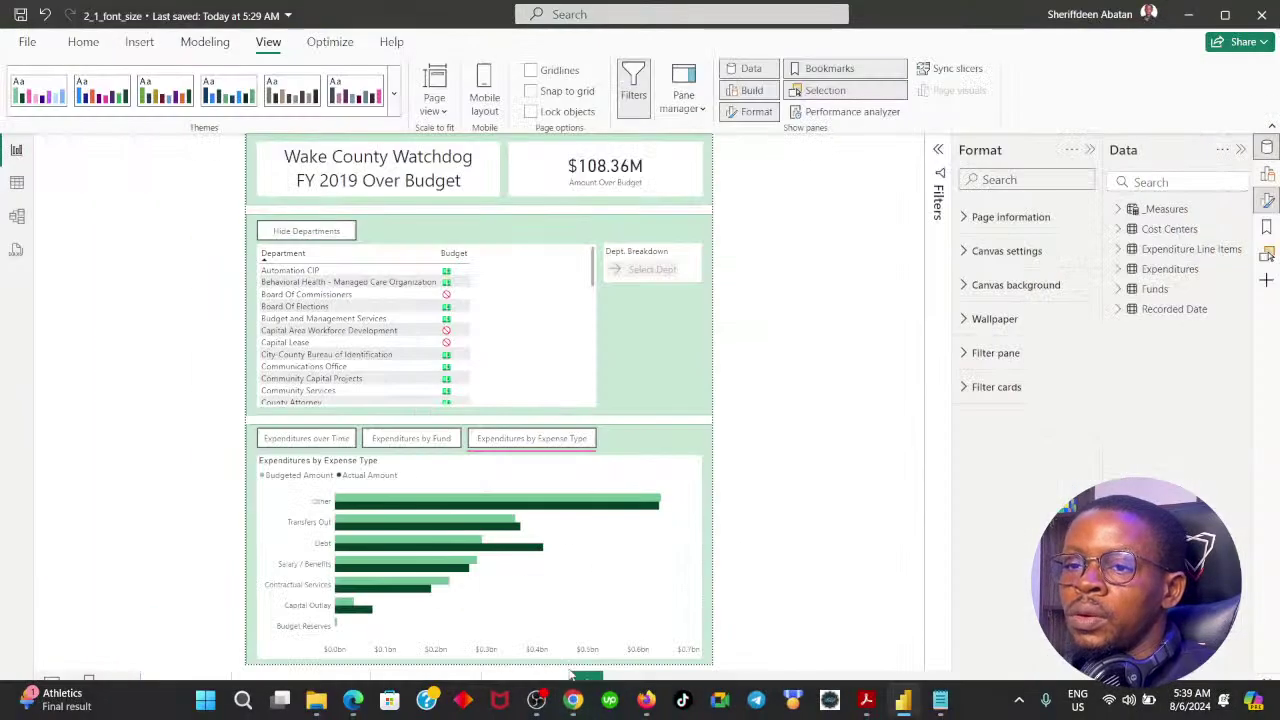
pyautogui.click(395, 103)
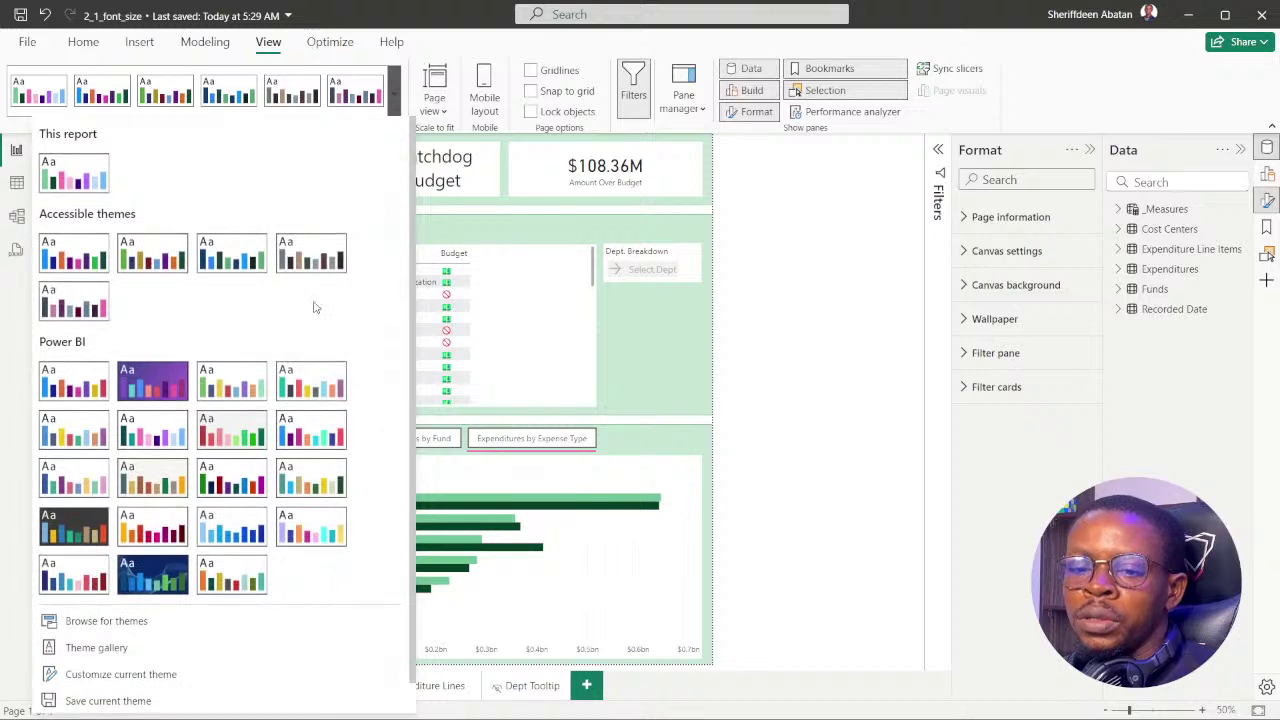
pyautogui.scroll(-1, 250, 480)
pyautogui.click(121, 643)
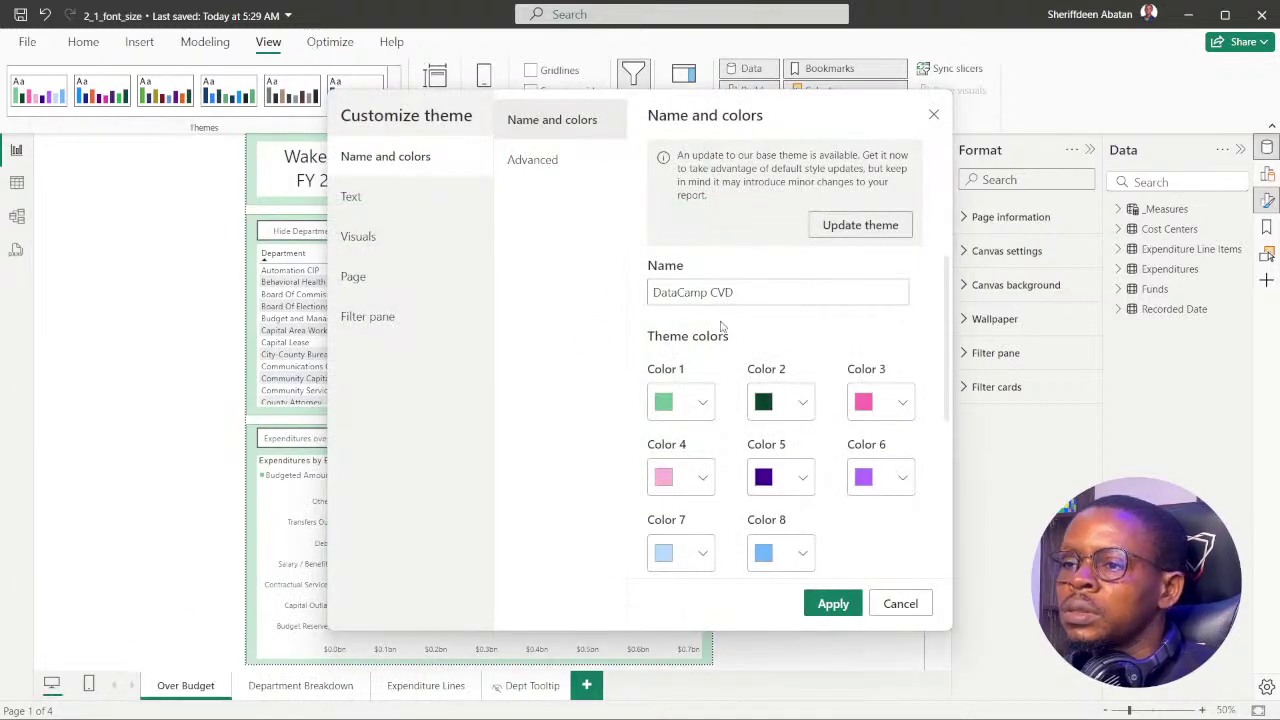
pyautogui.scroll(-5, 720, 329)
pyautogui.scroll(-1, 732, 355)
pyautogui.scroll(6, 737, 362)
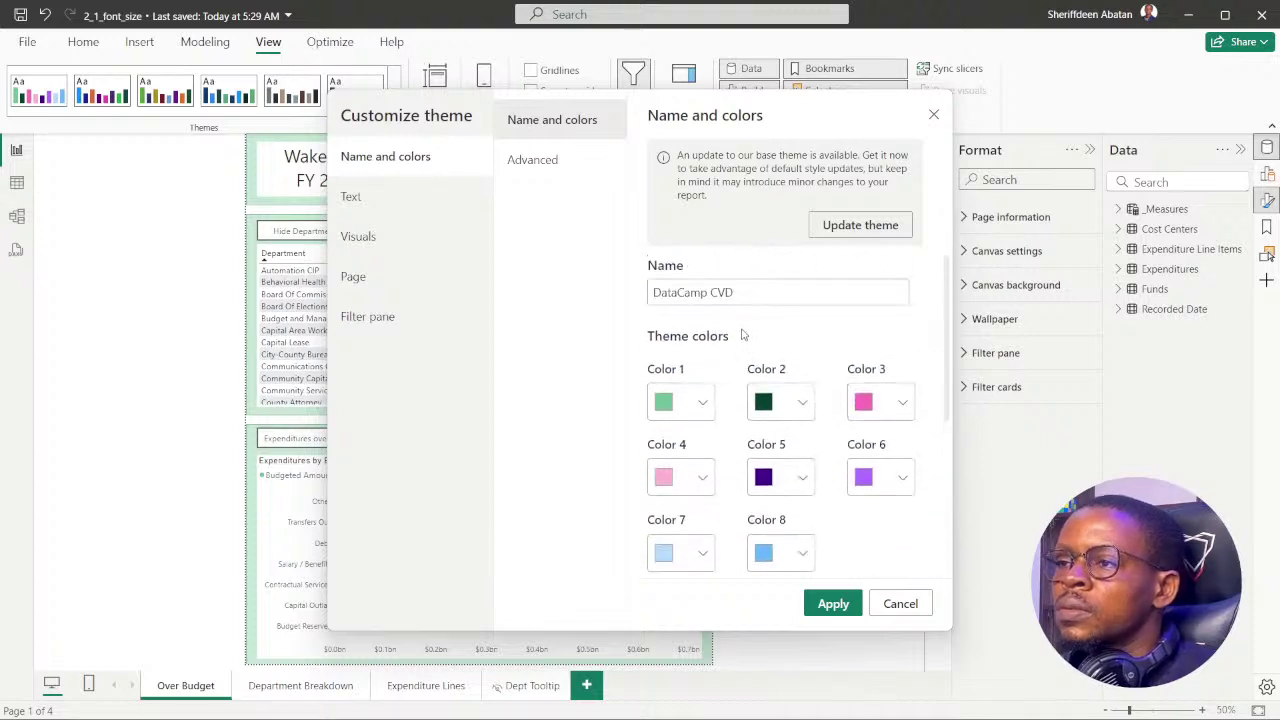
# Examine the theme's advanced color settings, from first-level elements through secondary background elements
pyautogui.click(555, 178)
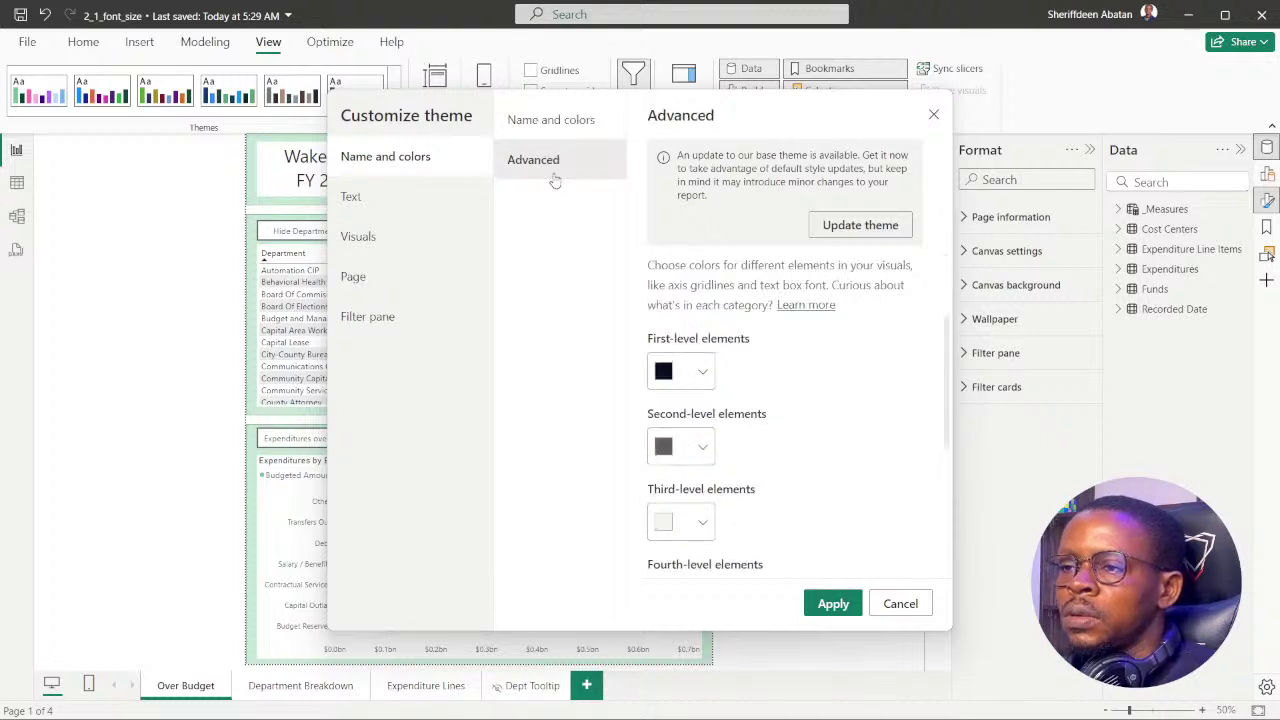
pyautogui.scroll(-3, 734, 480)
pyautogui.scroll(1, 752, 456)
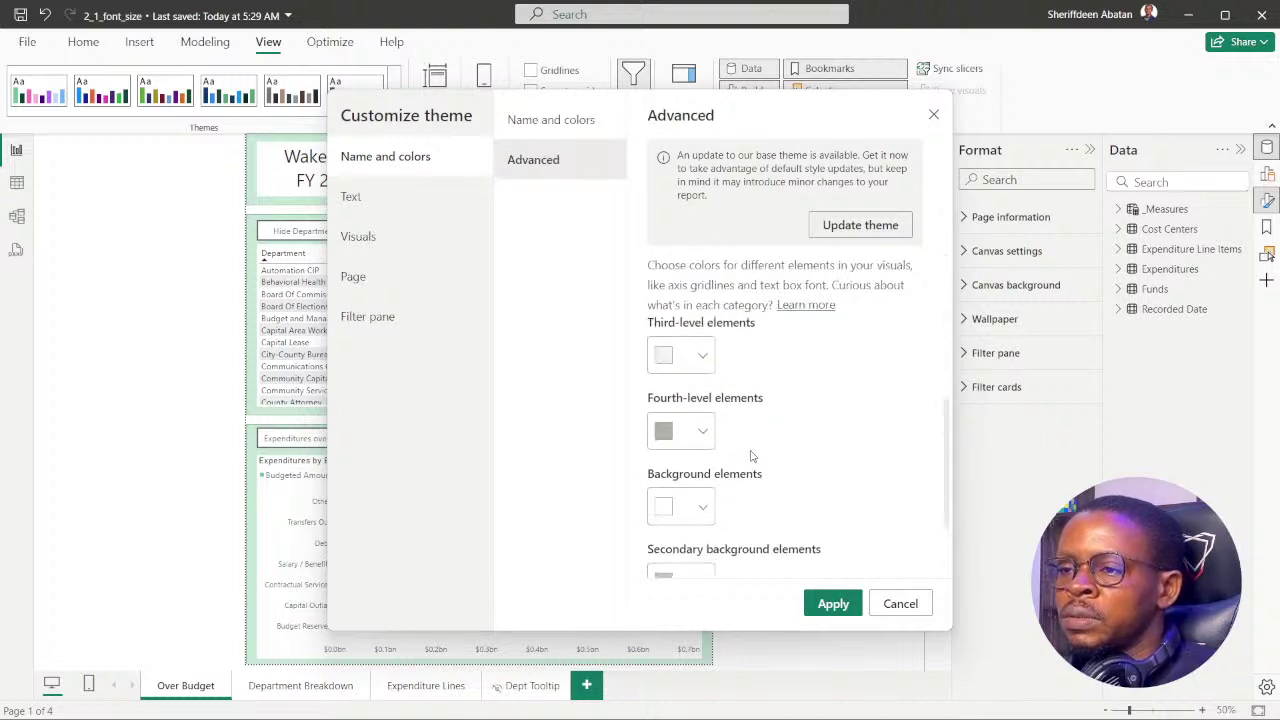
pyautogui.scroll(-2, 752, 456)
pyautogui.scroll(5, 749, 449)
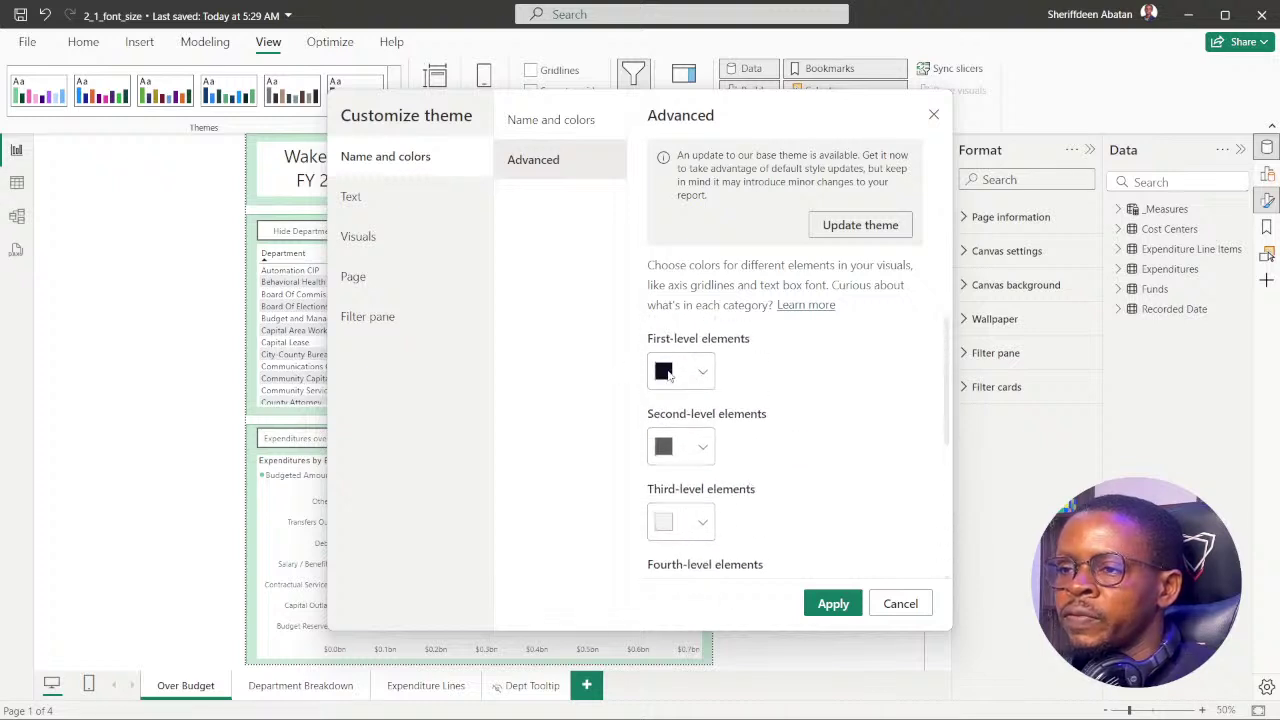
pyautogui.scroll(-5, 668, 374)
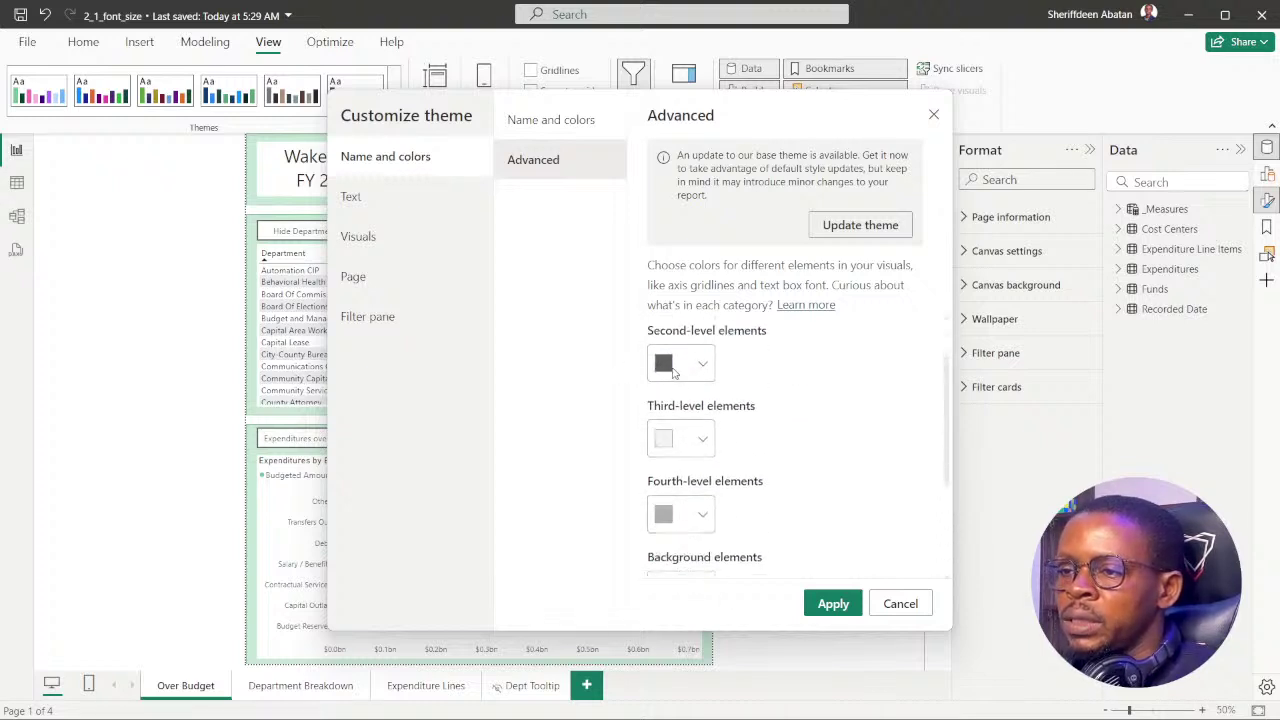
pyautogui.scroll(-1, 697, 420)
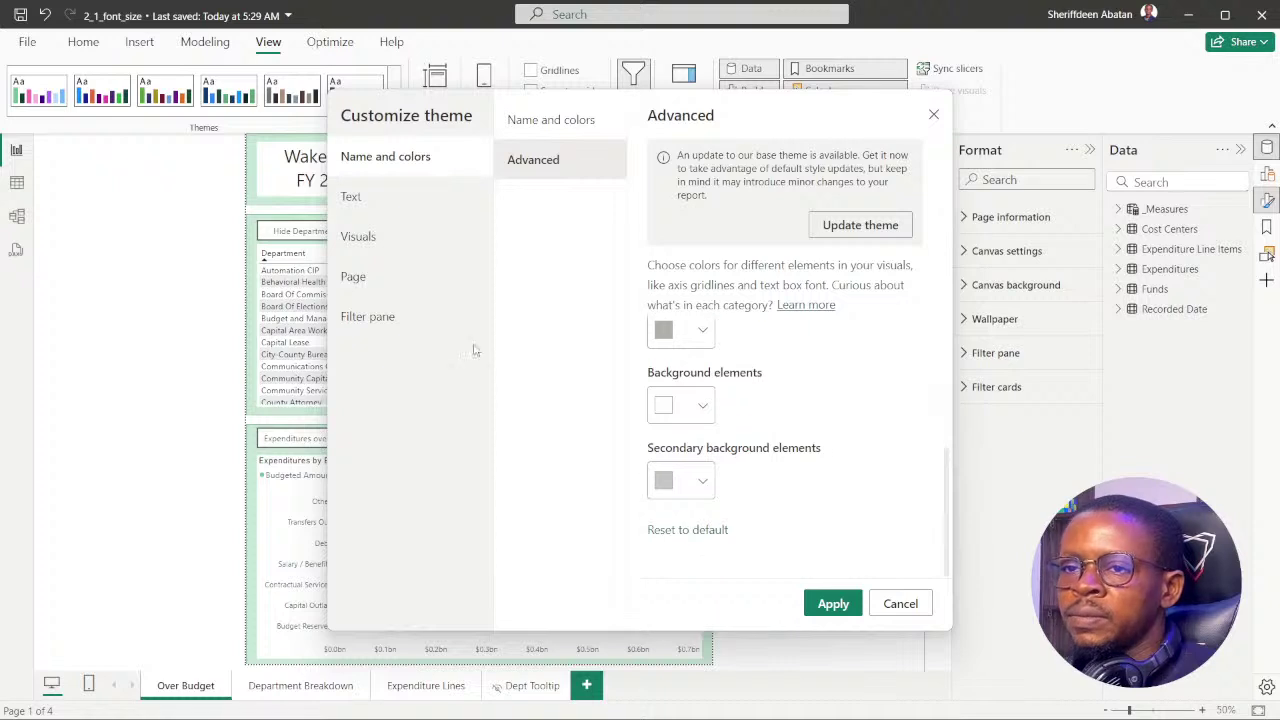
# Return to the theme's name and color settings and check the sentiment and divergent colors again
pyautogui.click(389, 204)
pyautogui.click(388, 170)
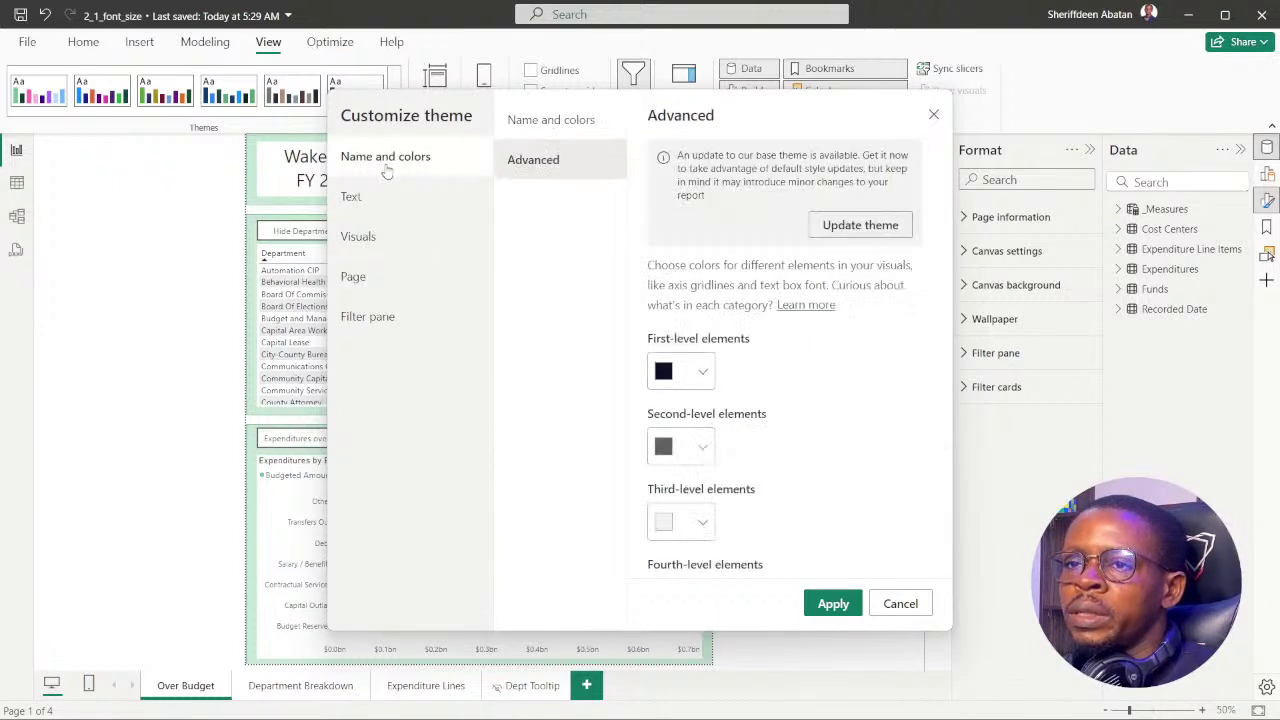
pyautogui.click(557, 137)
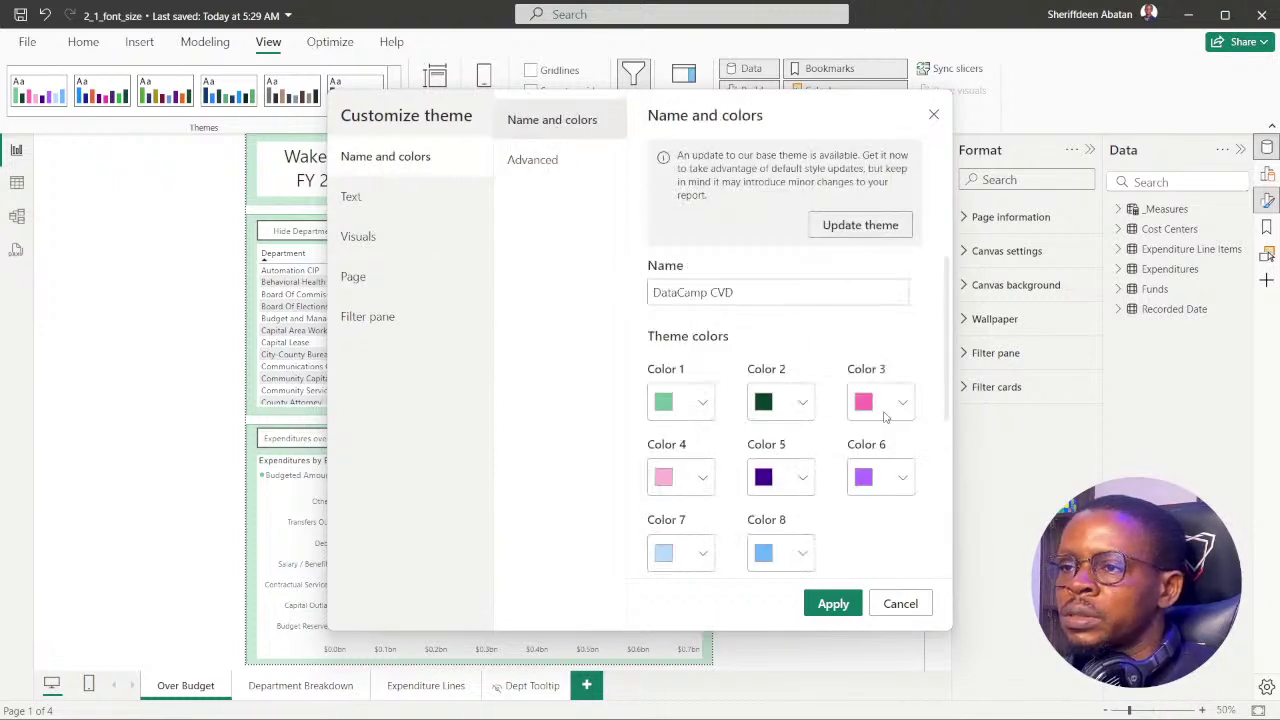
pyautogui.scroll(-4, 724, 333)
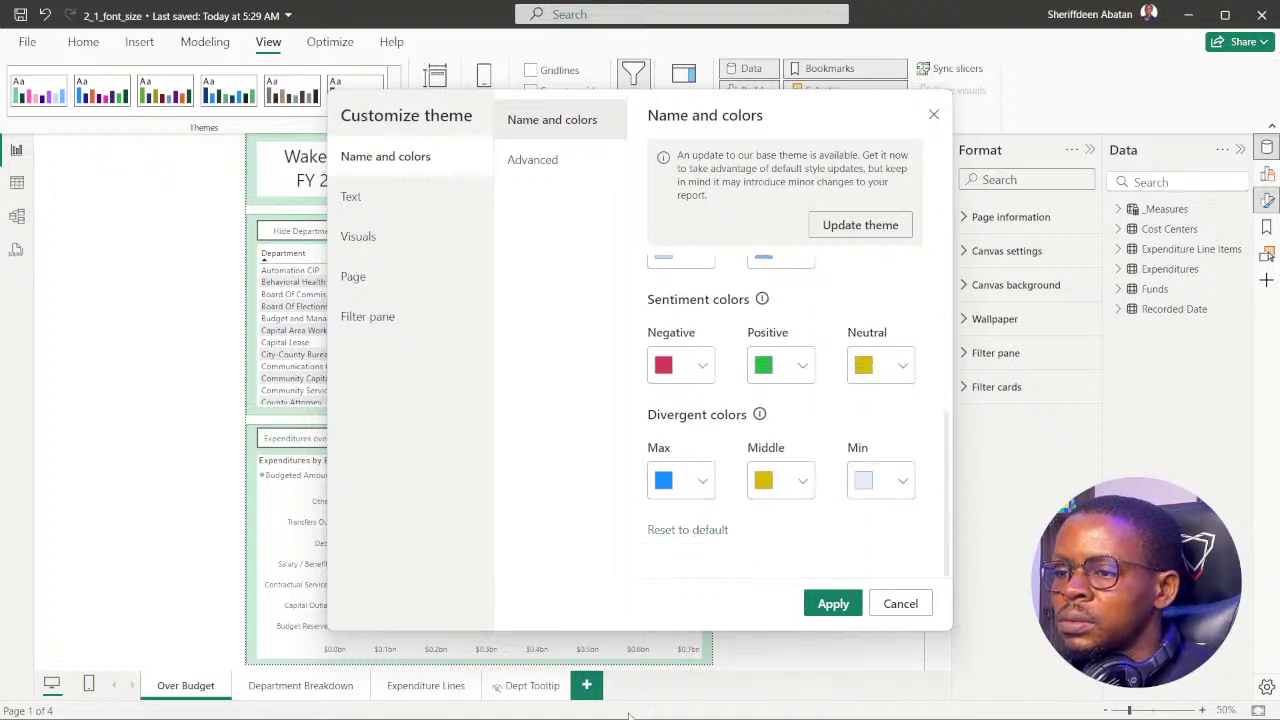
# Reread the seventh DataCamp question from the hint page, and close the theme customization in Power BI without applying it
pyautogui.click(575, 706)
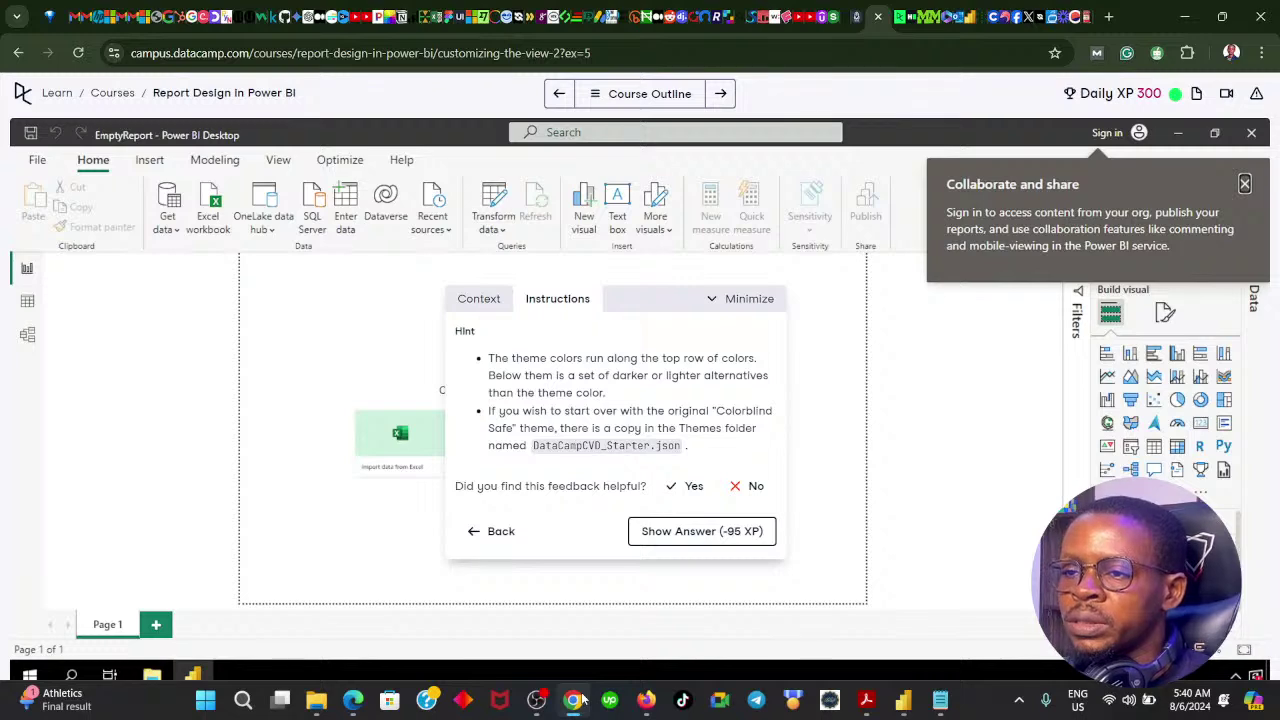
pyautogui.click(583, 698)
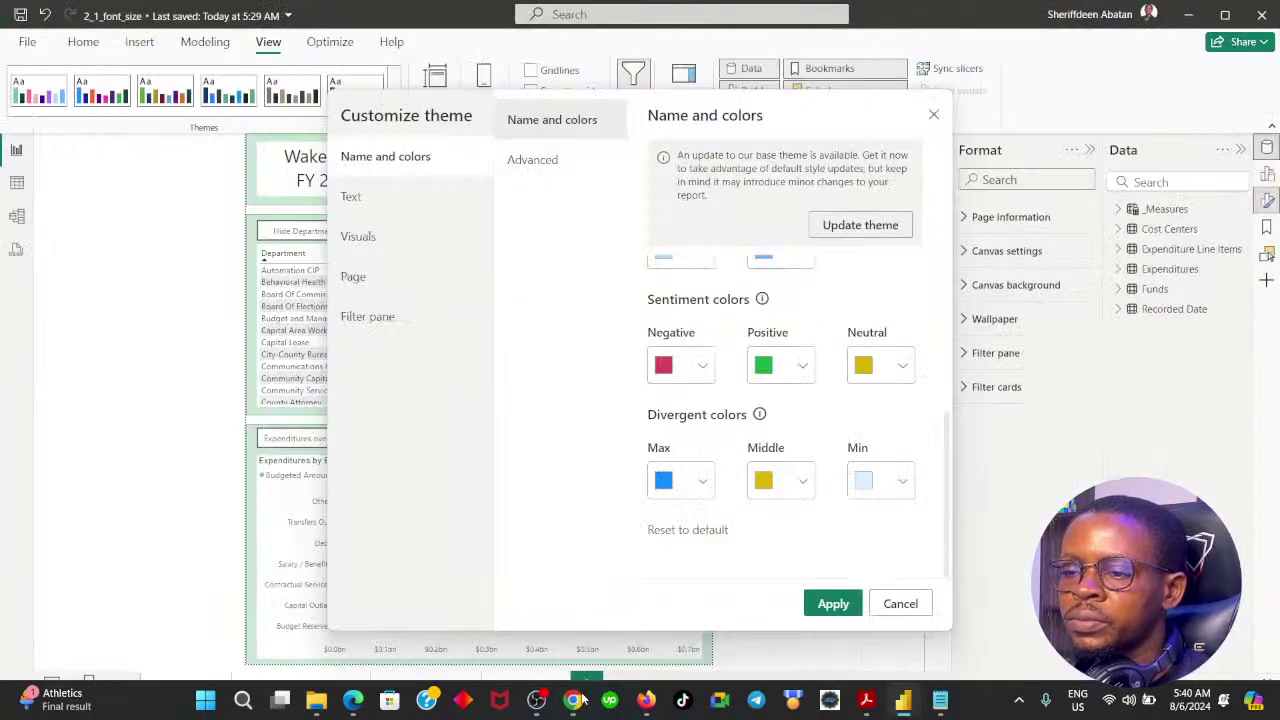
pyautogui.click(575, 699)
pyautogui.click(505, 531)
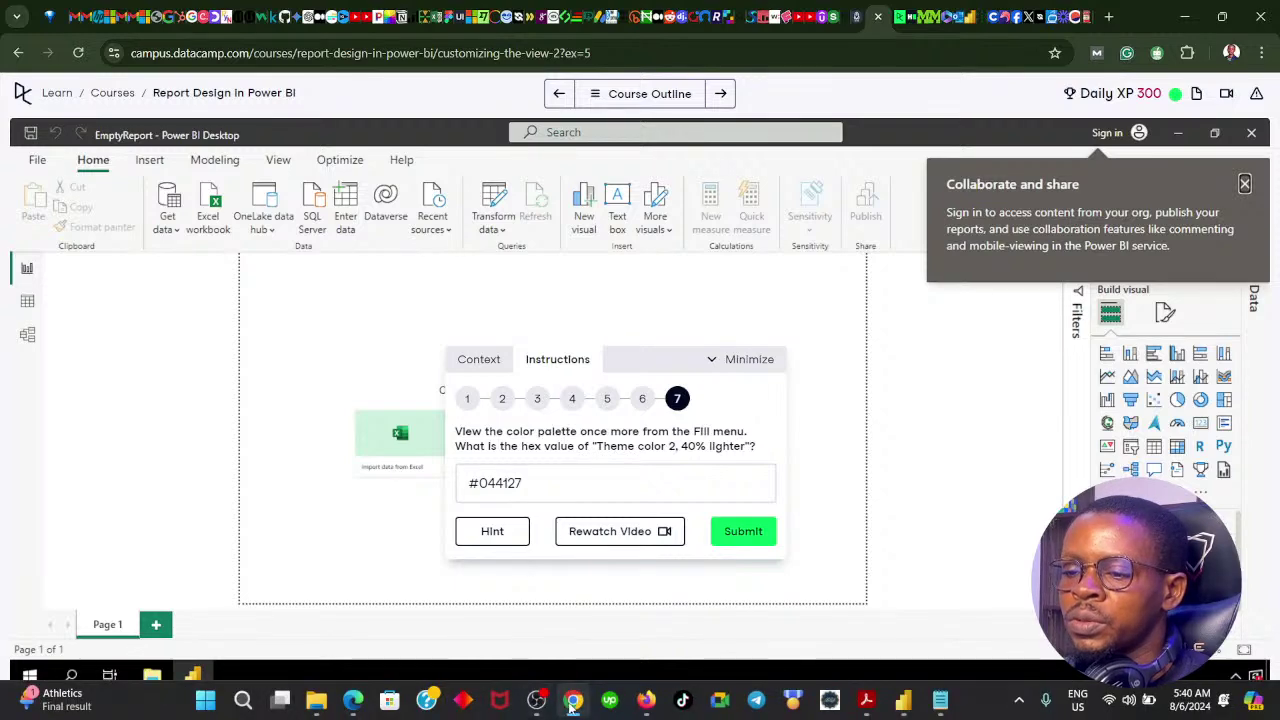
pyautogui.click(573, 700)
pyautogui.click(934, 114)
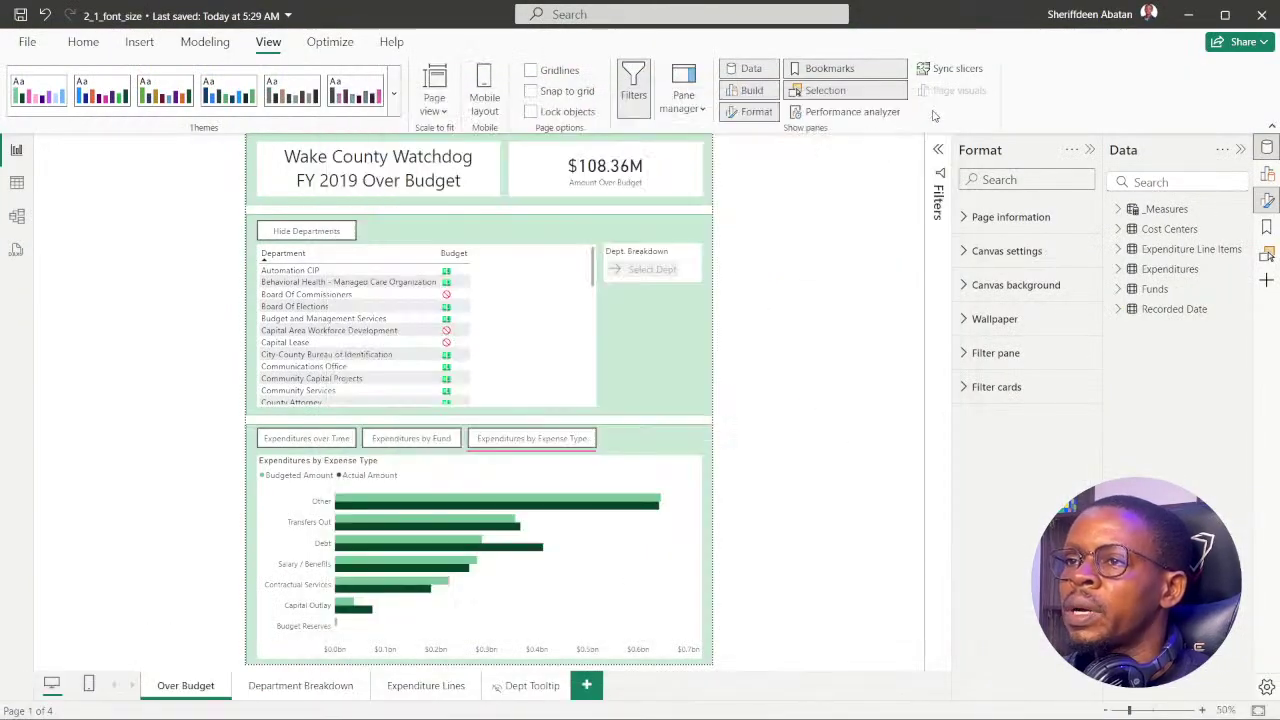
# Search Power BI for "color" and for "pallete", and clear the search
pyautogui.click(575, 14)
pyautogui.write('c')
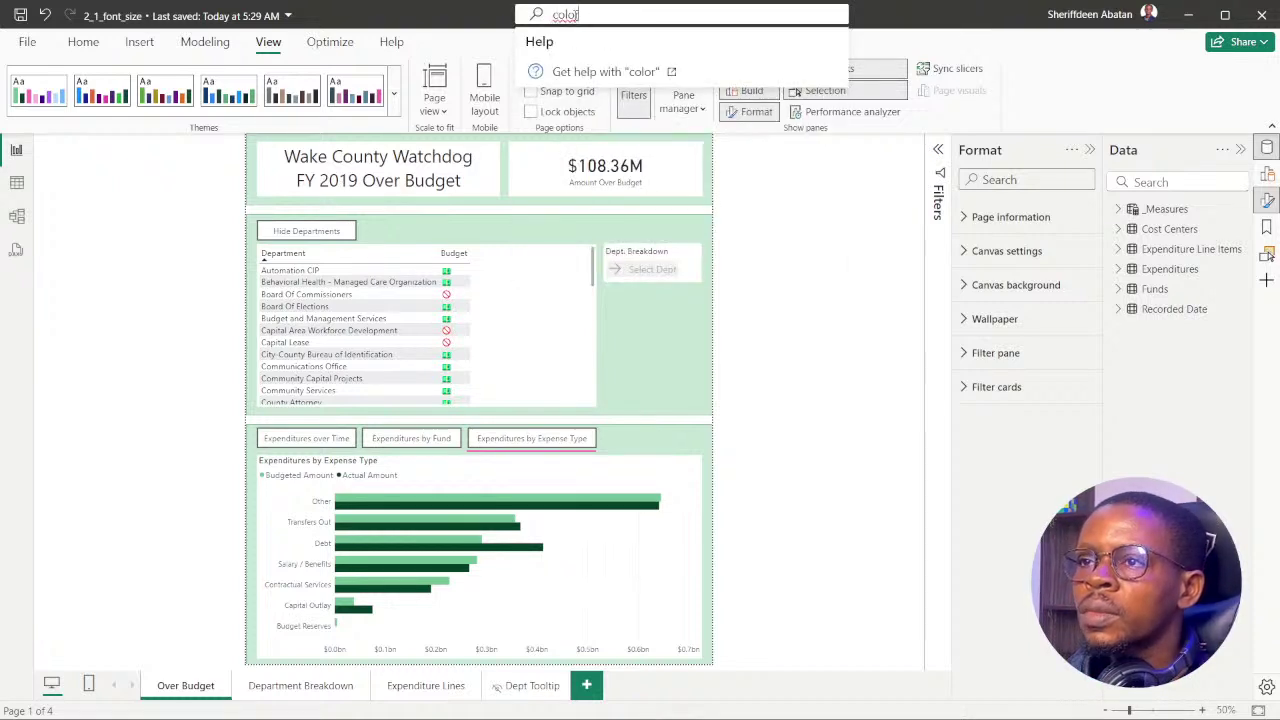
pyautogui.write('olor')
pyautogui.press('BackSpace')
pyautogui.press('BackSpace')
pyautogui.press('BackSpace')
pyautogui.press('BackSpace')
pyautogui.press('BackSpace')
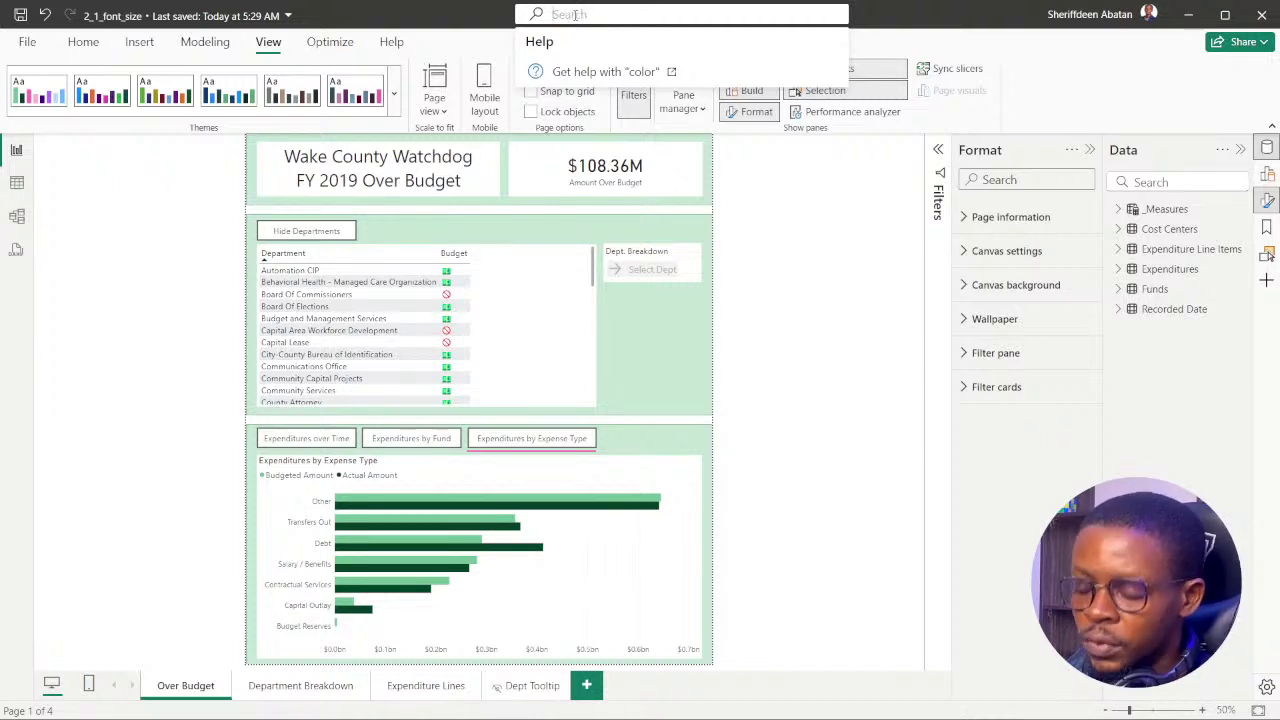
pyautogui.write('pallete')
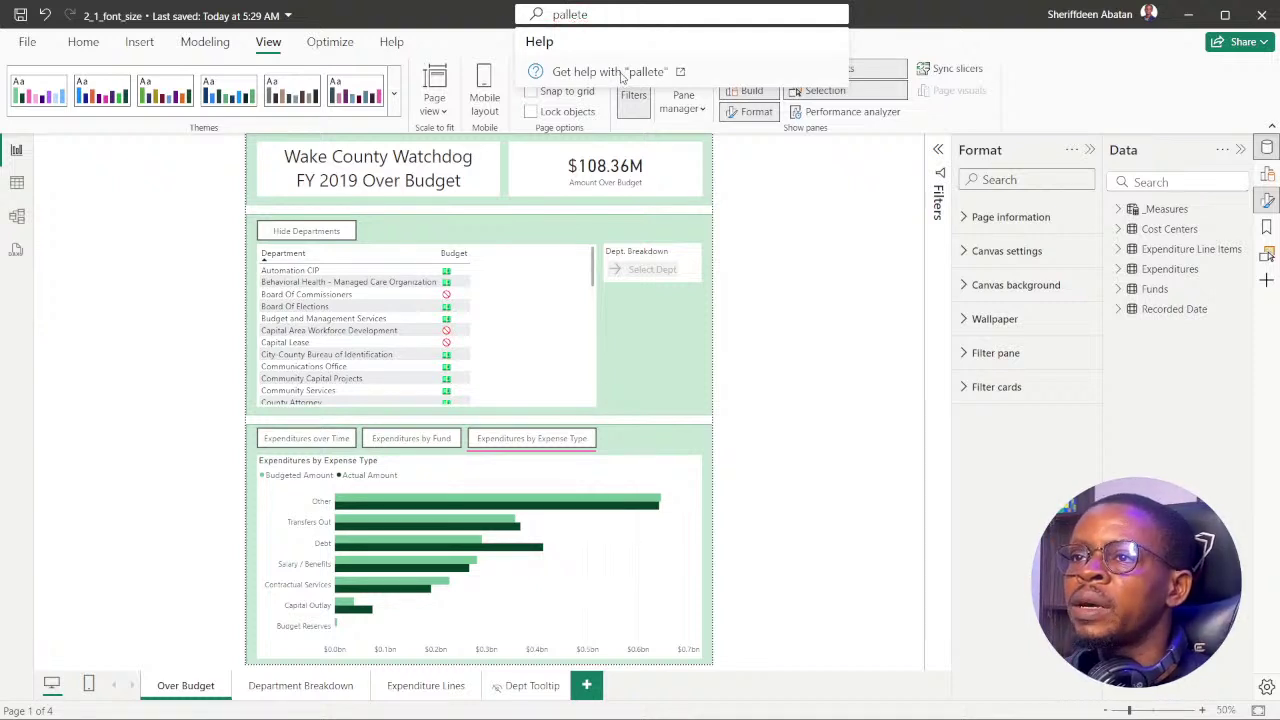
pyautogui.moveTo(591, 14); pyautogui.dragTo(540, 16)
pyautogui.press('BackSpace')
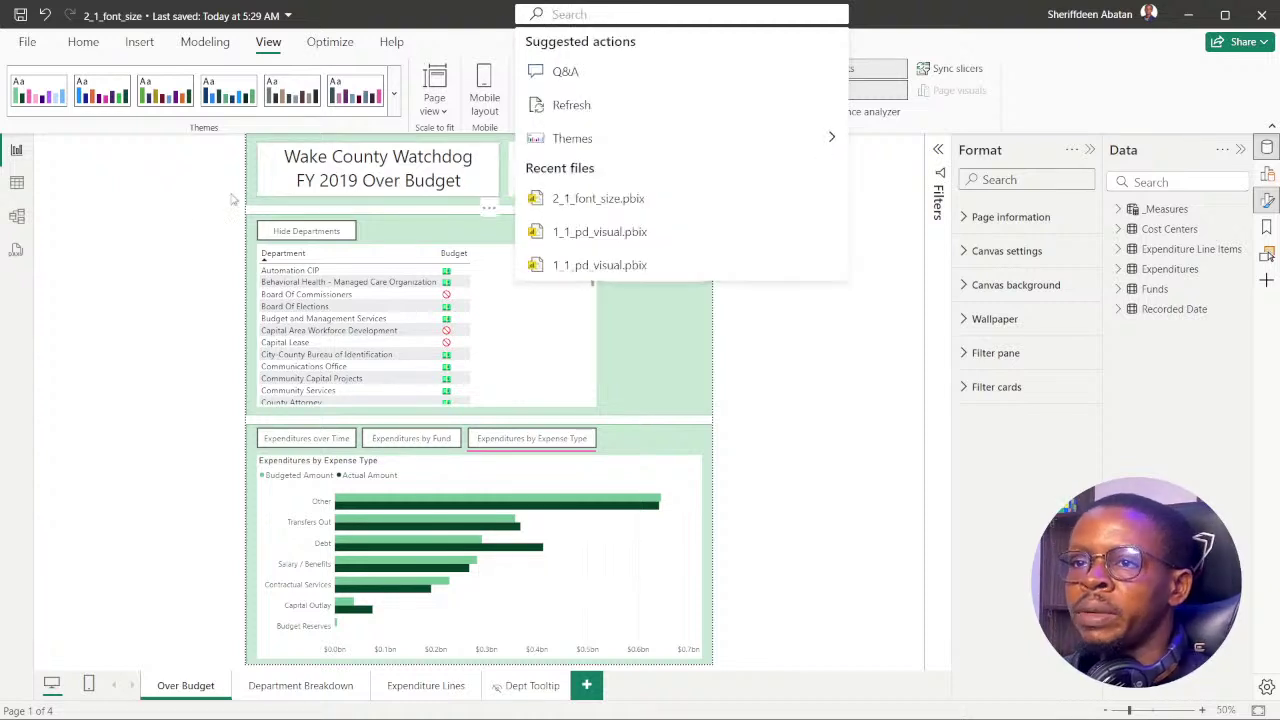
pyautogui.click(886, 397)
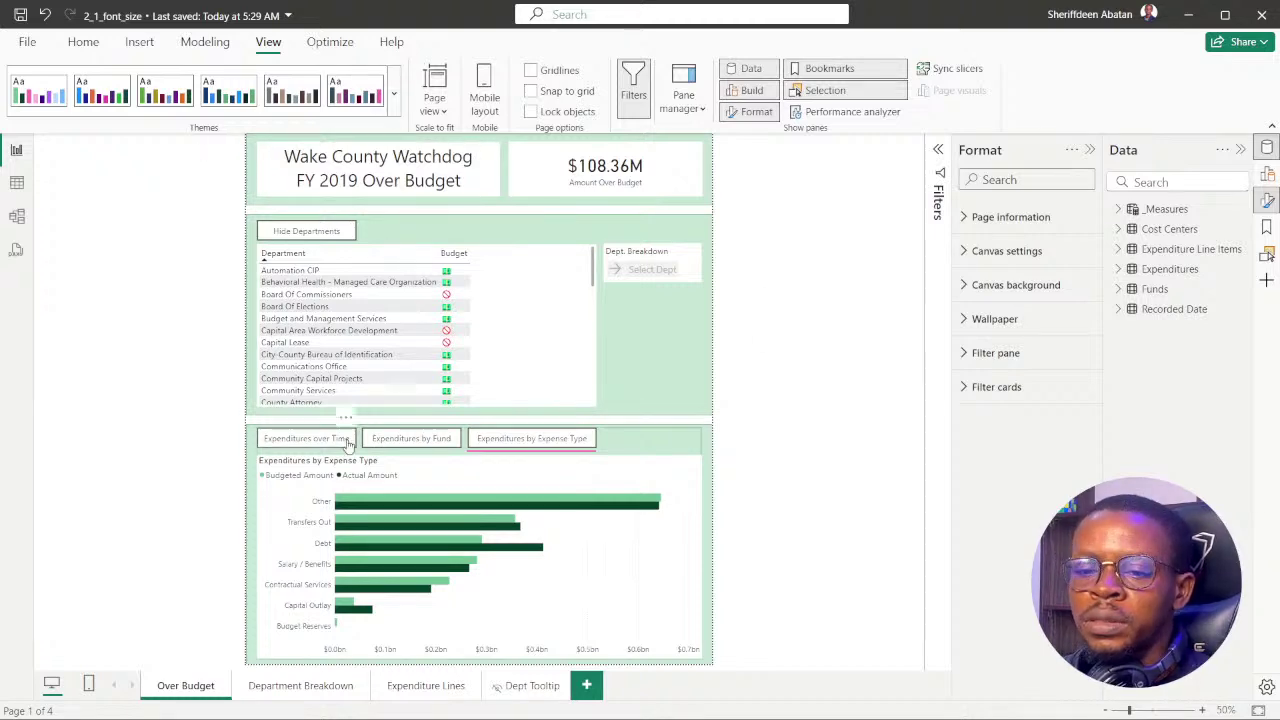
pyautogui.click(394, 106)
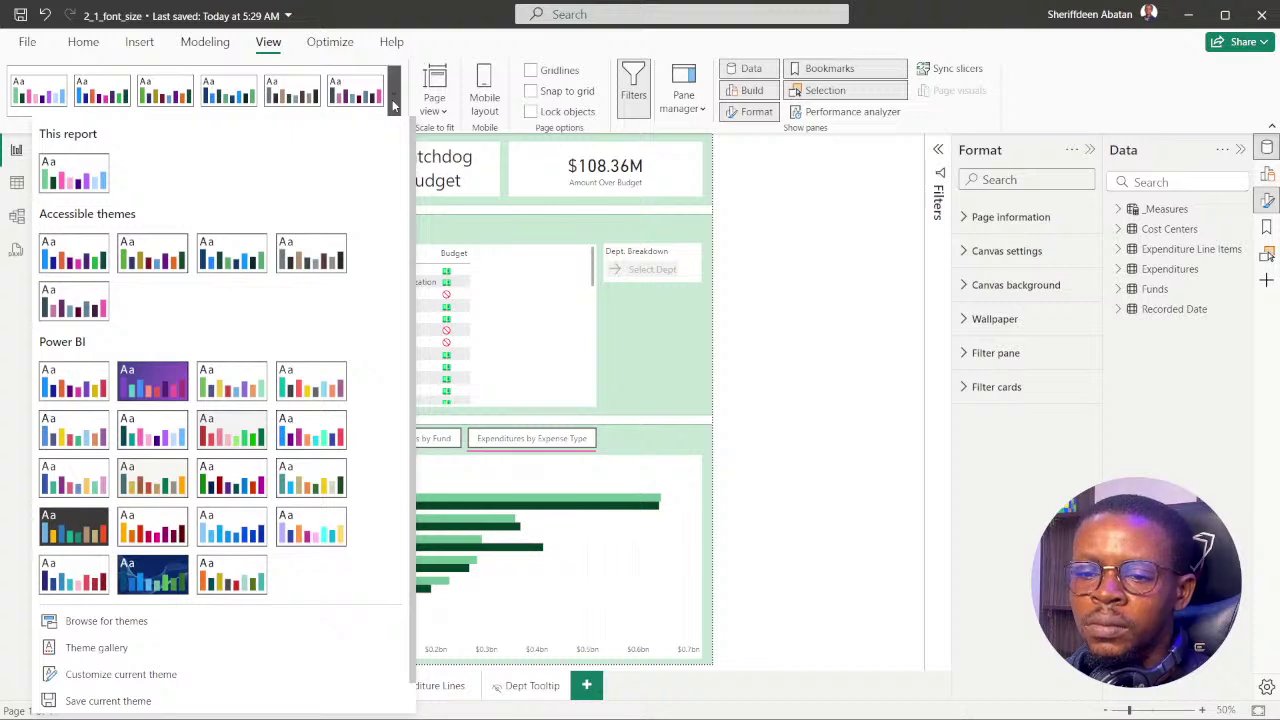
pyautogui.click(891, 421)
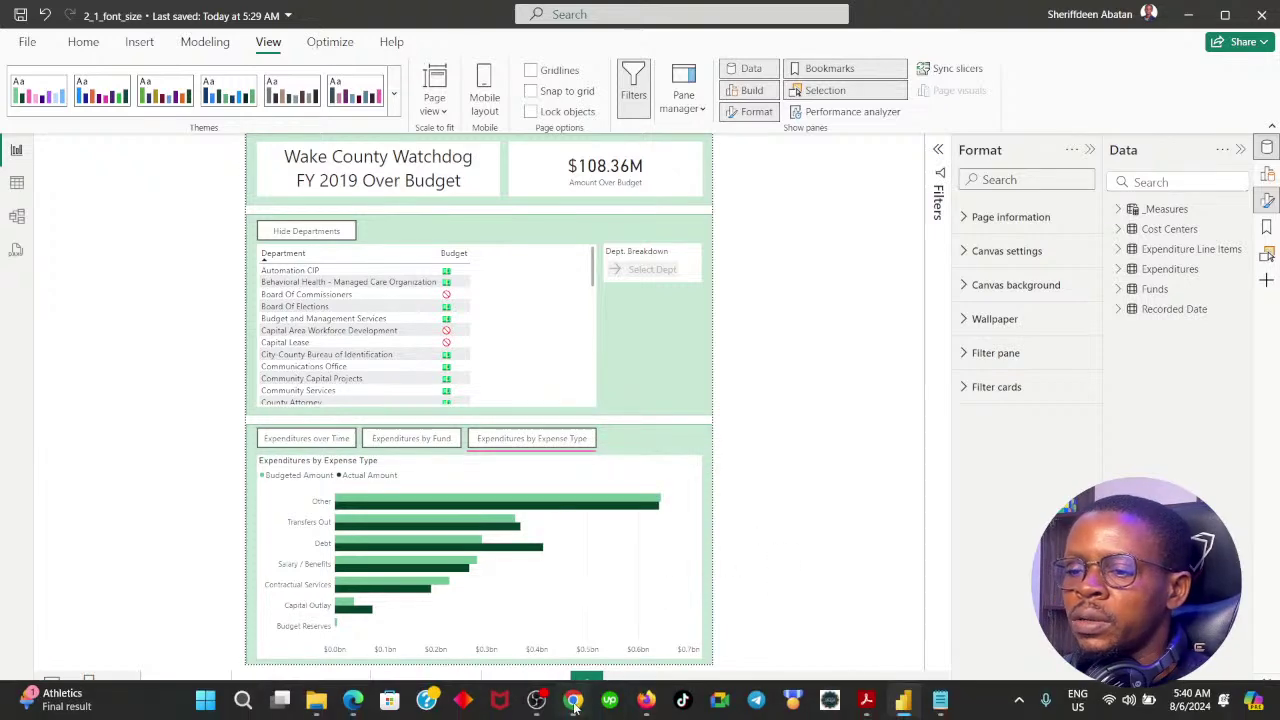
pyautogui.click(573, 700)
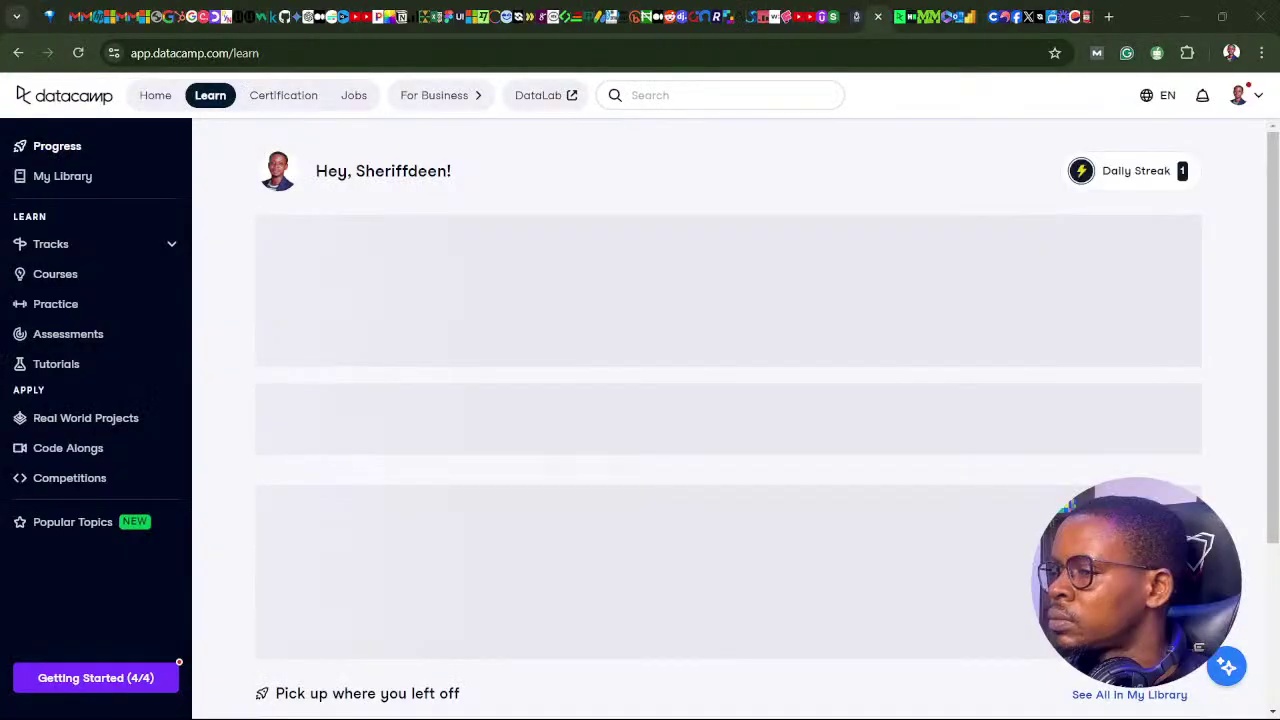
pyautogui.moveTo(634, 697)
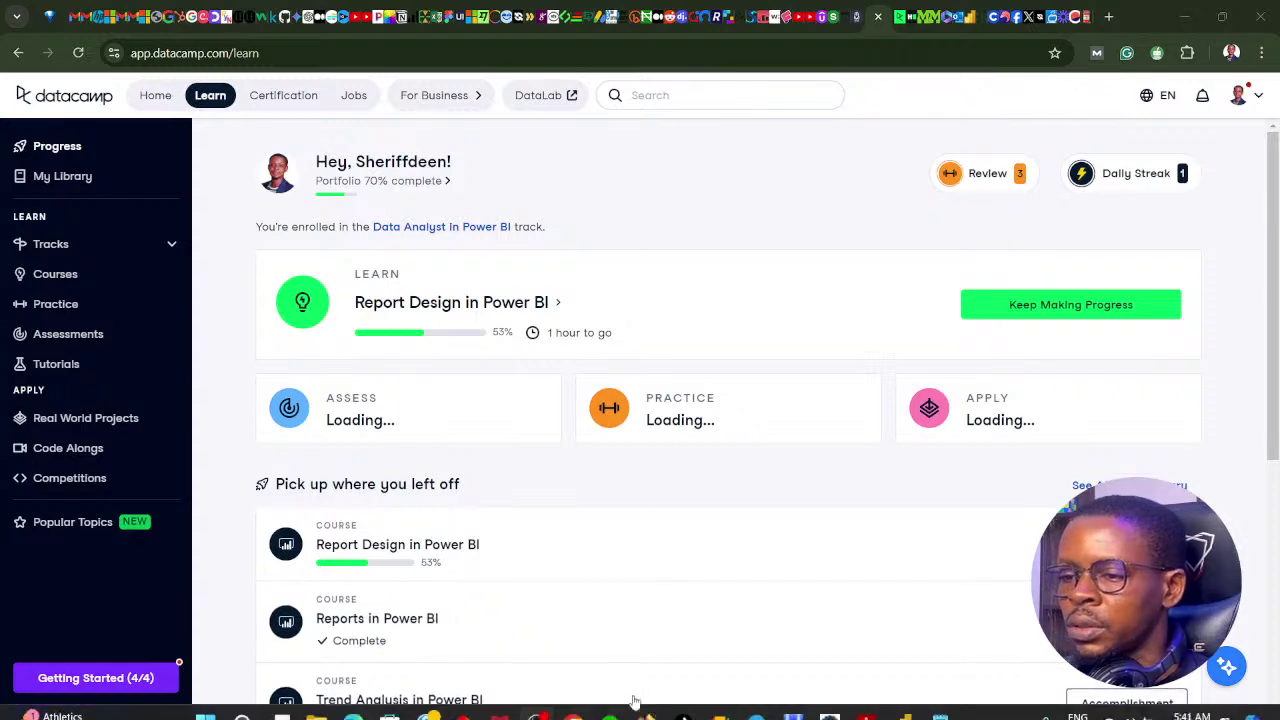
pyautogui.click(573, 703)
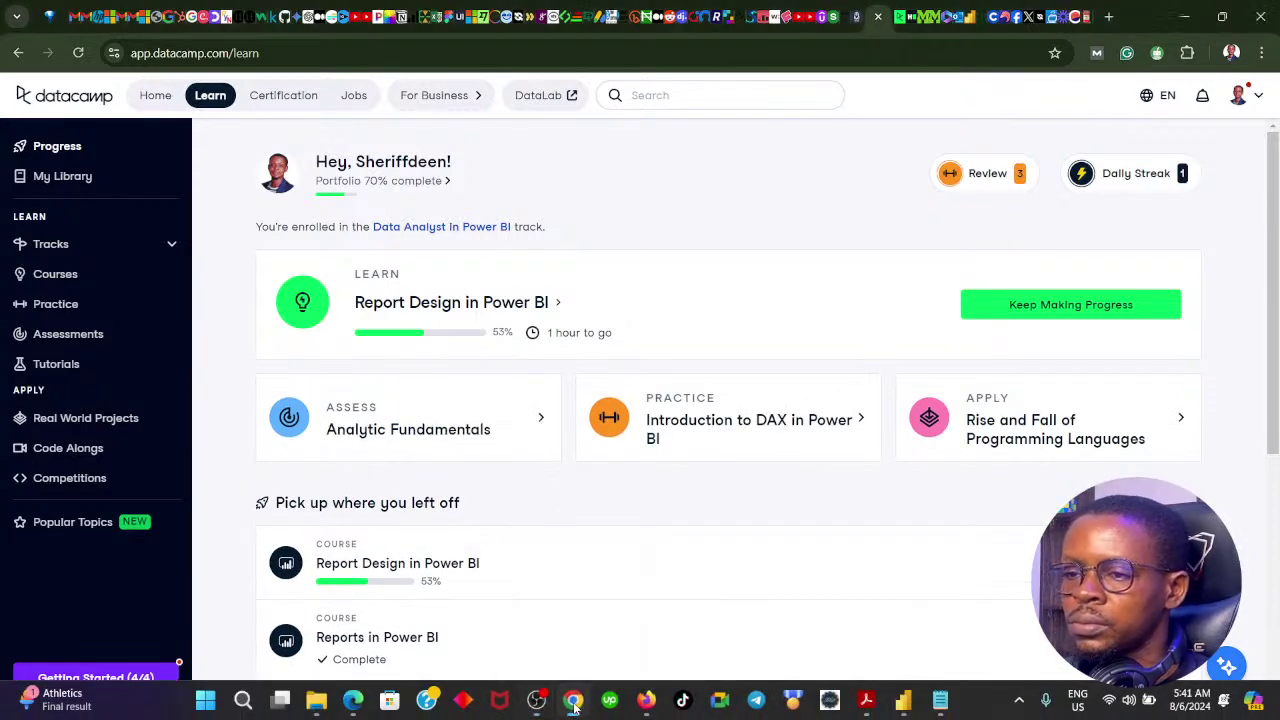
pyautogui.click(573, 703)
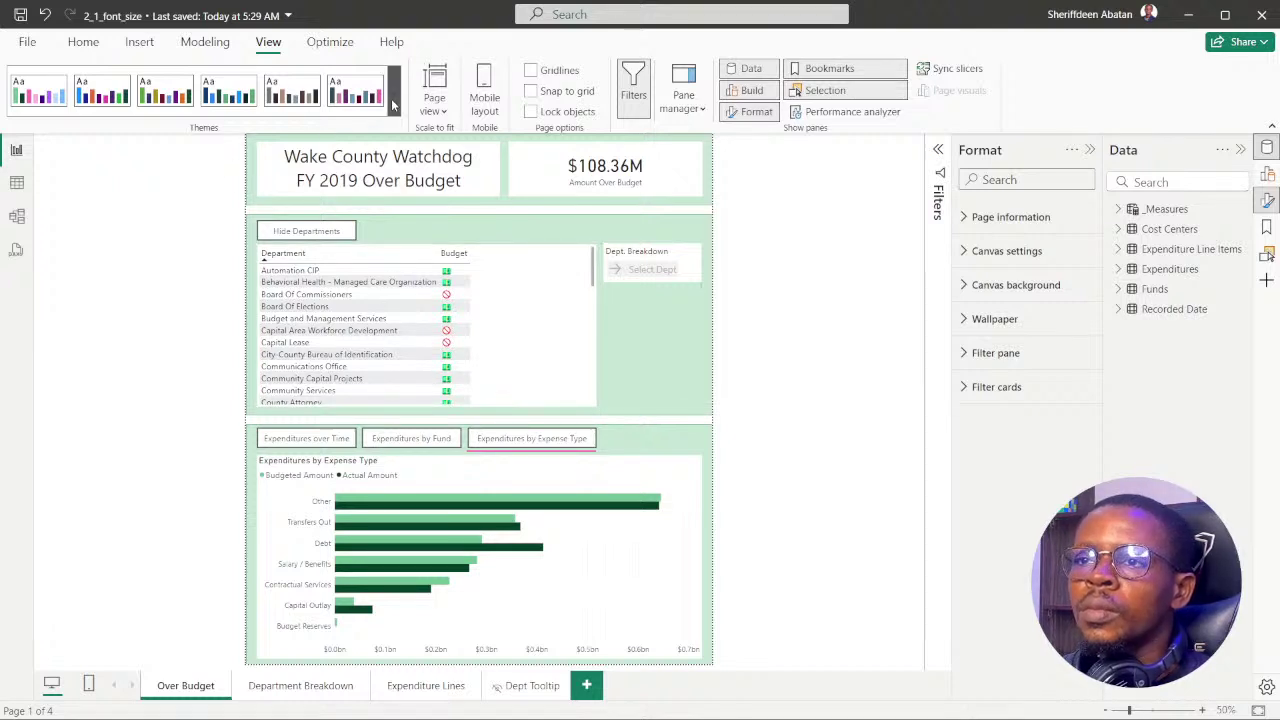
# Open the formatting options of the green background shape behind the department table and inspect its size, style and title settings
pyautogui.rightClick(666, 318)
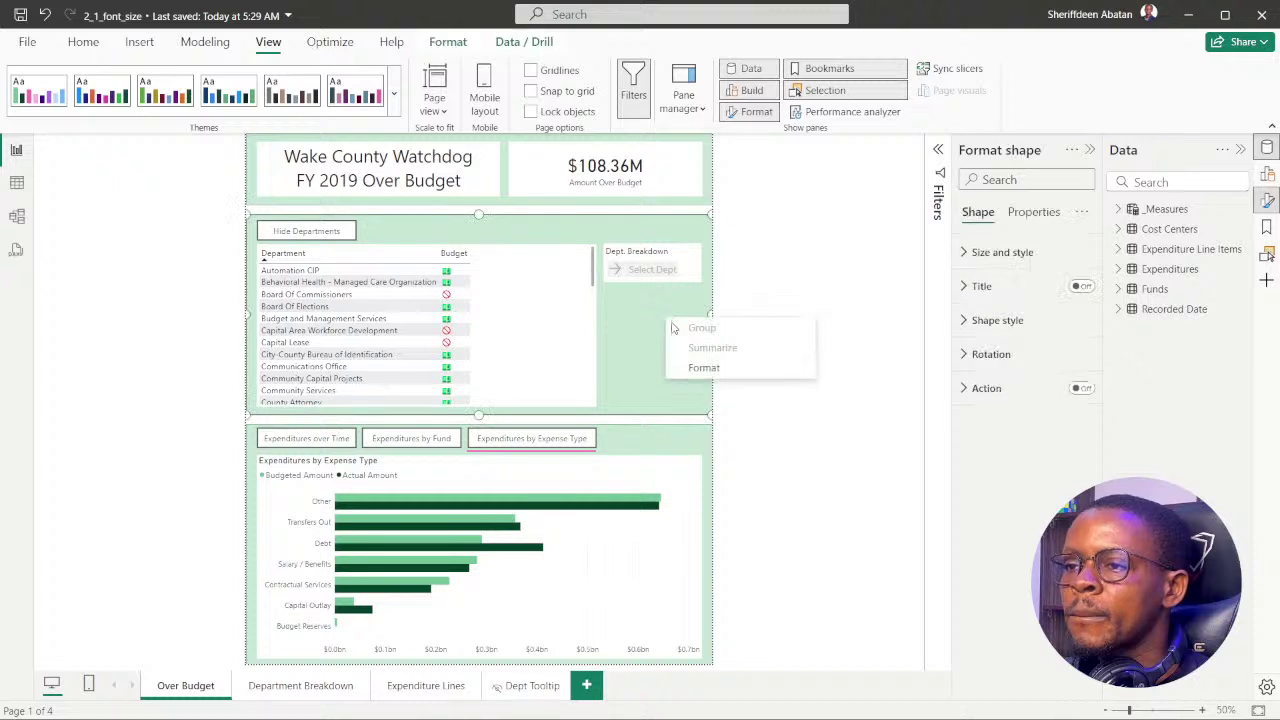
pyautogui.click(703, 369)
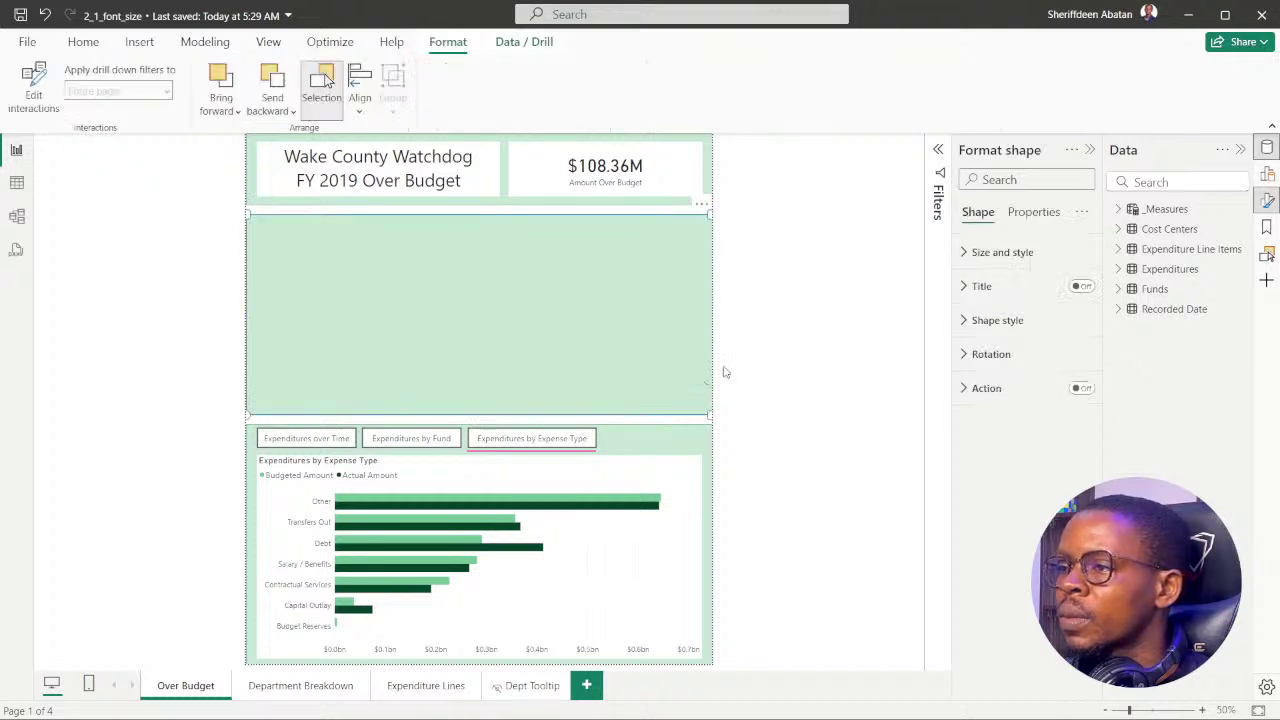
pyautogui.click(964, 255)
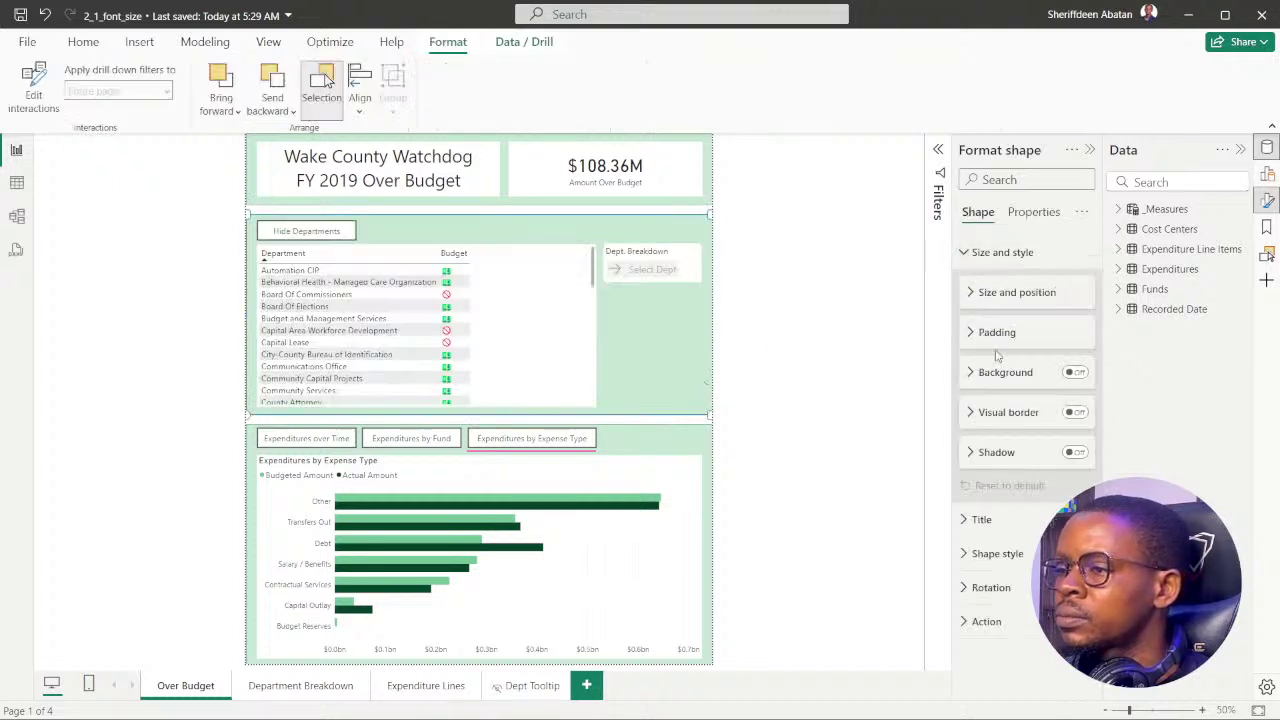
pyautogui.click(966, 522)
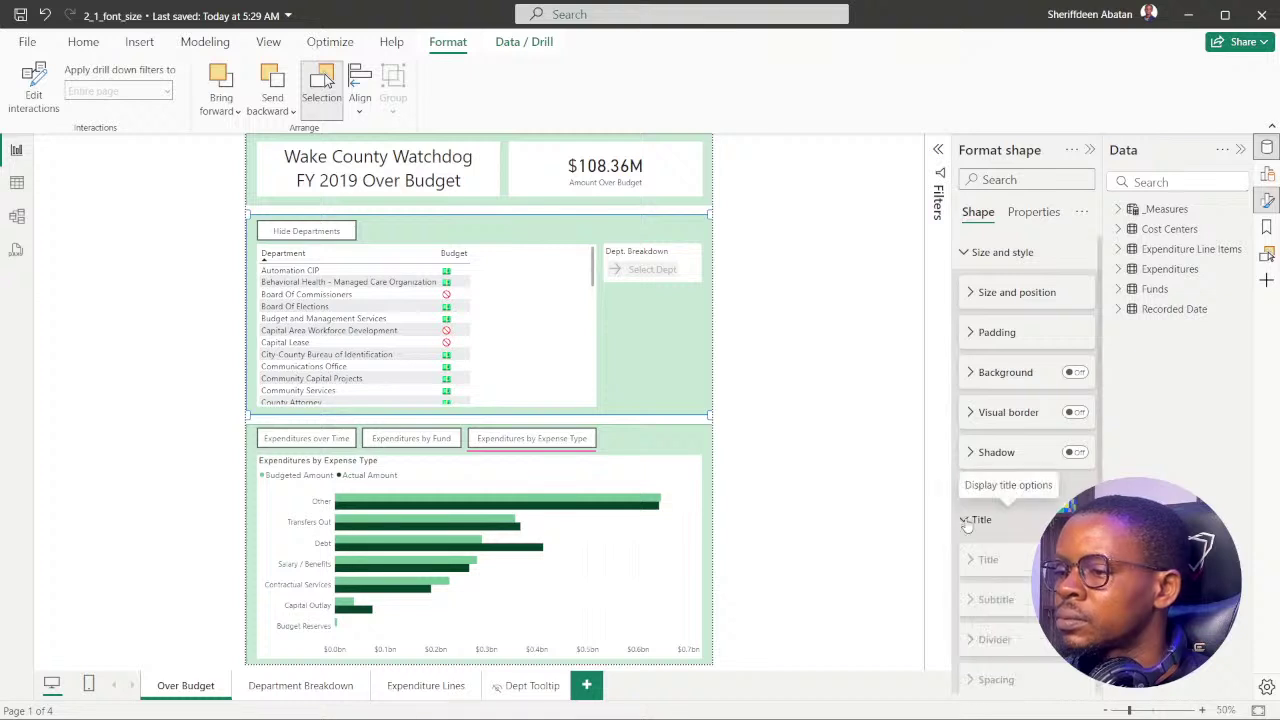
pyautogui.click(966, 522)
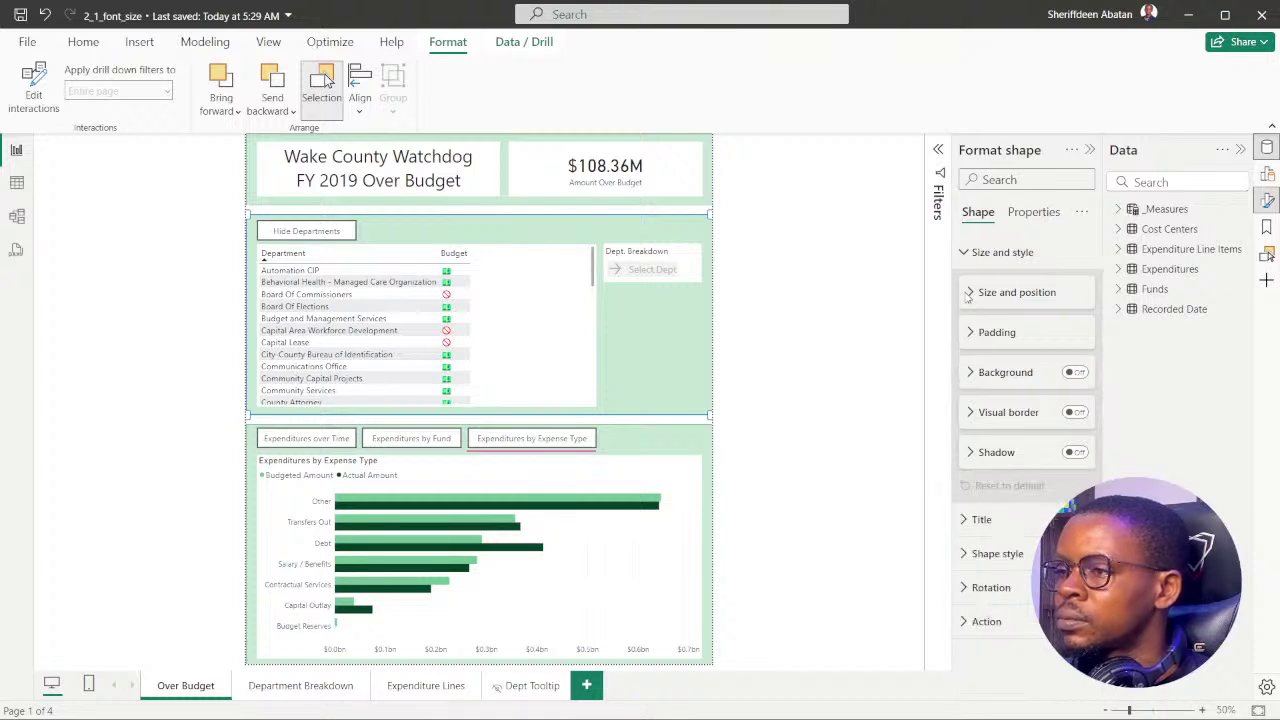
pyautogui.click(964, 260)
# Advance the DataCamp exercise instructions to the seventh question, and switch back to Power BI
pyautogui.click(666, 515)
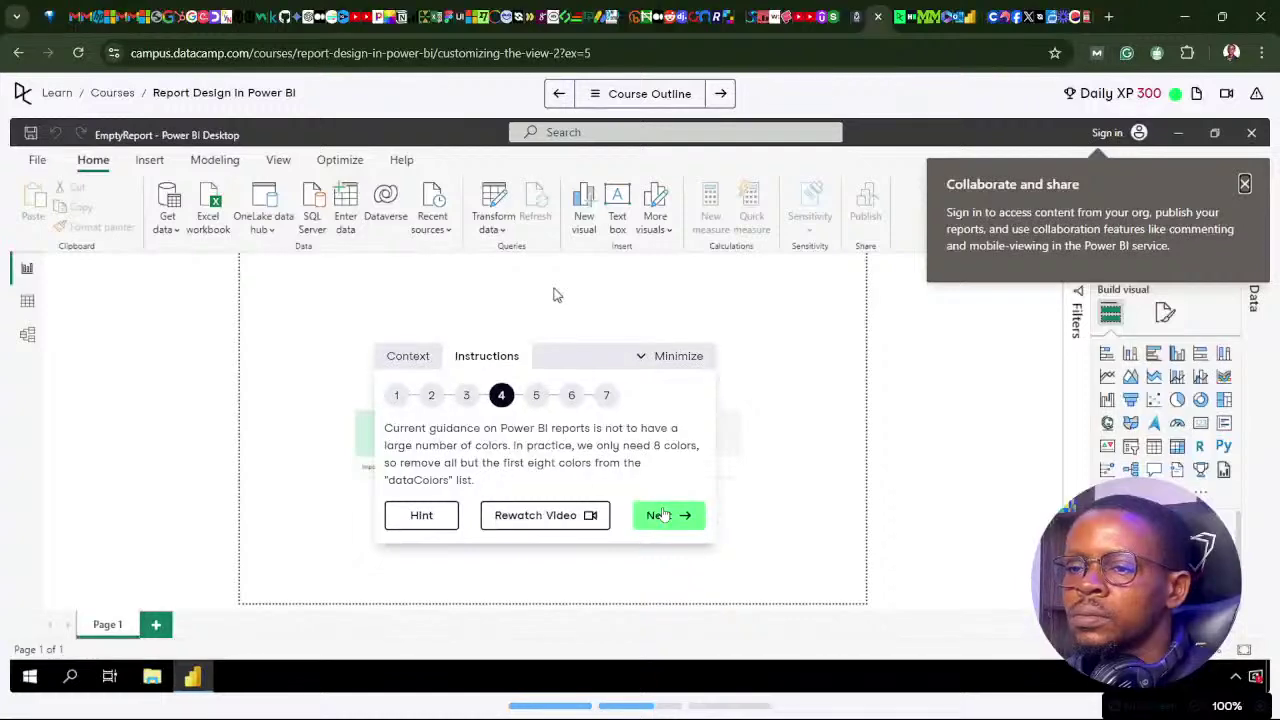
pyautogui.click(666, 515)
pyautogui.click(666, 515)
pyautogui.click(666, 515)
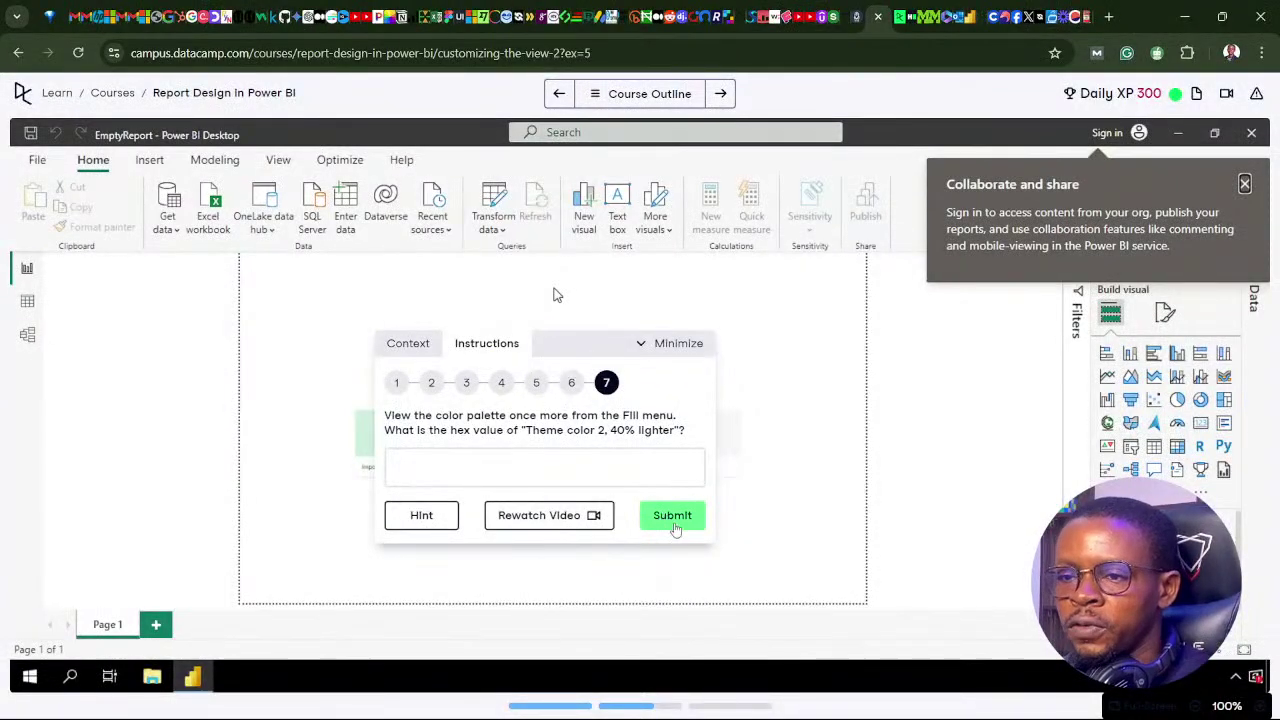
pyautogui.moveTo(572, 698)
pyautogui.hotkey('alt', 'Tab')
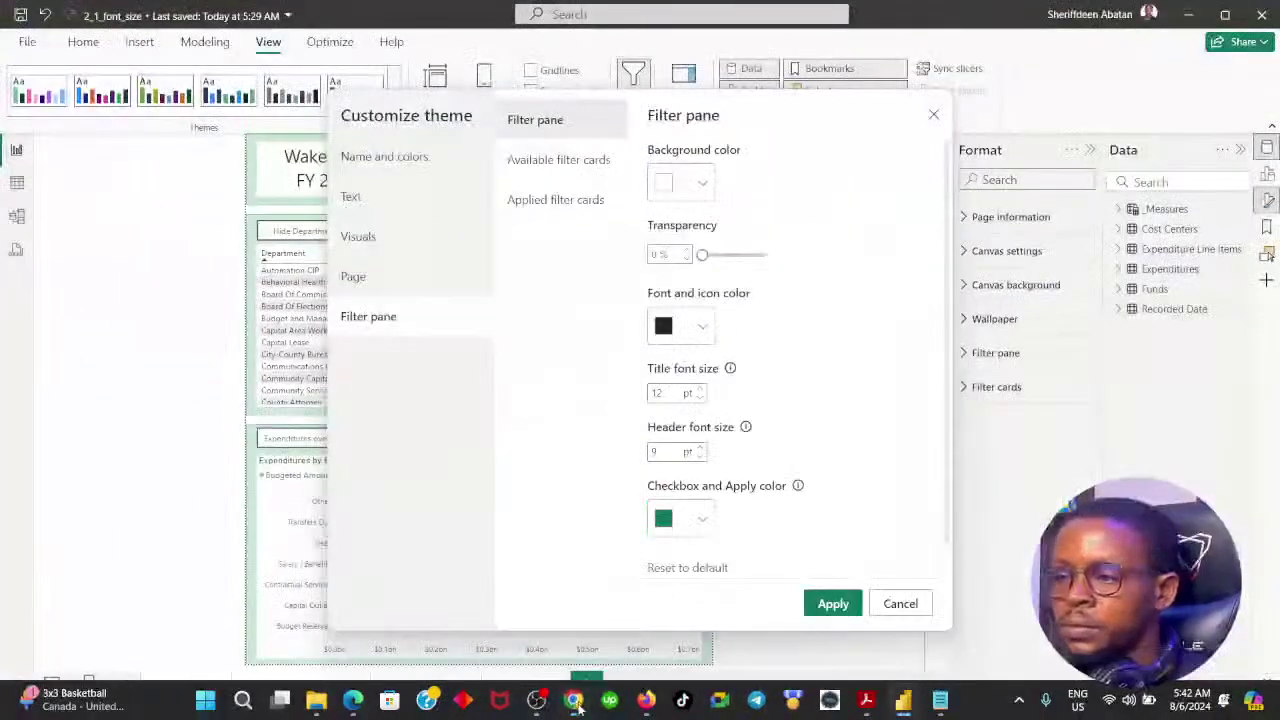
# Close the theme customization without applying it, search the page's formatting options for "fill", and clear the search
pyautogui.click(900, 604)
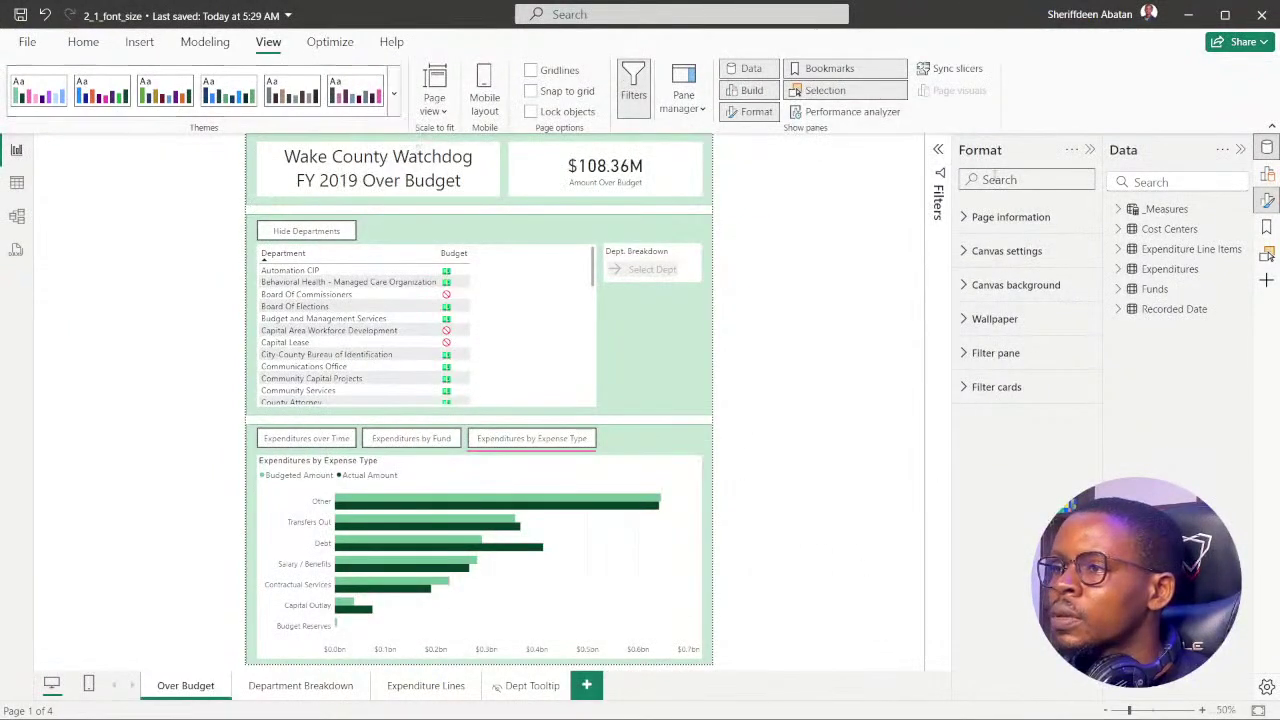
pyautogui.click(995, 179)
pyautogui.write('fill')
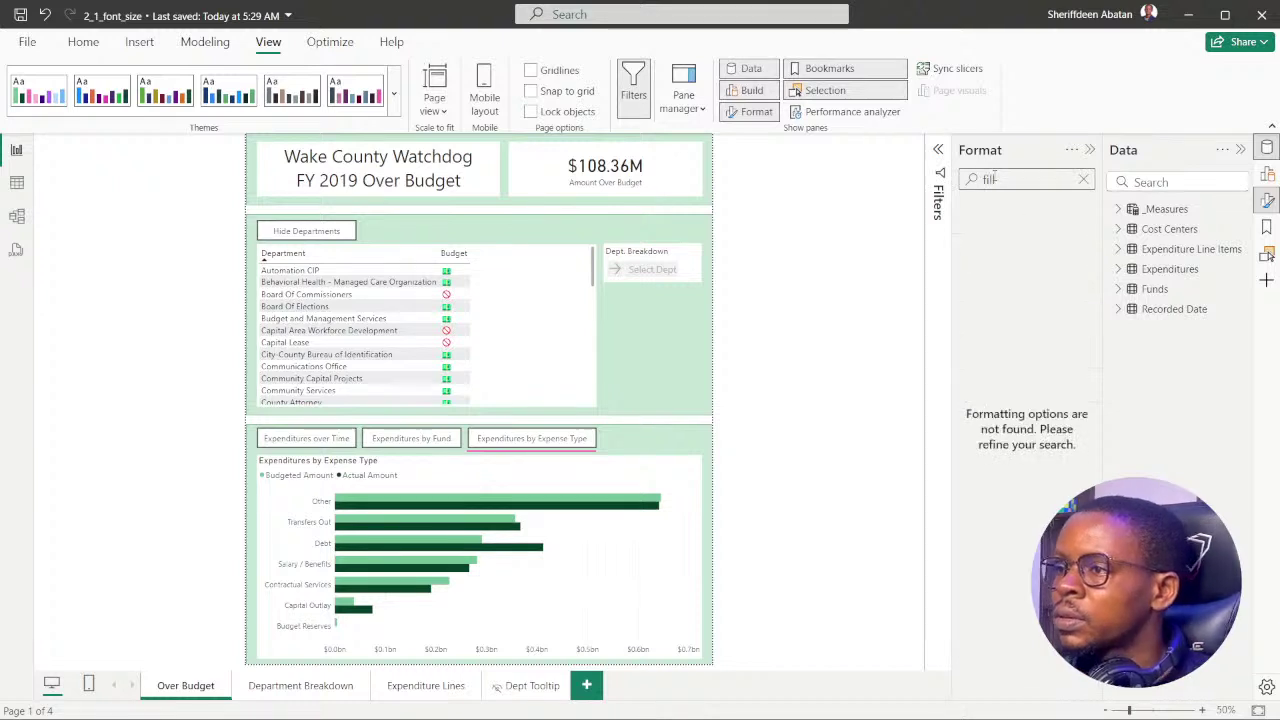
pyautogui.press('BackSpace')
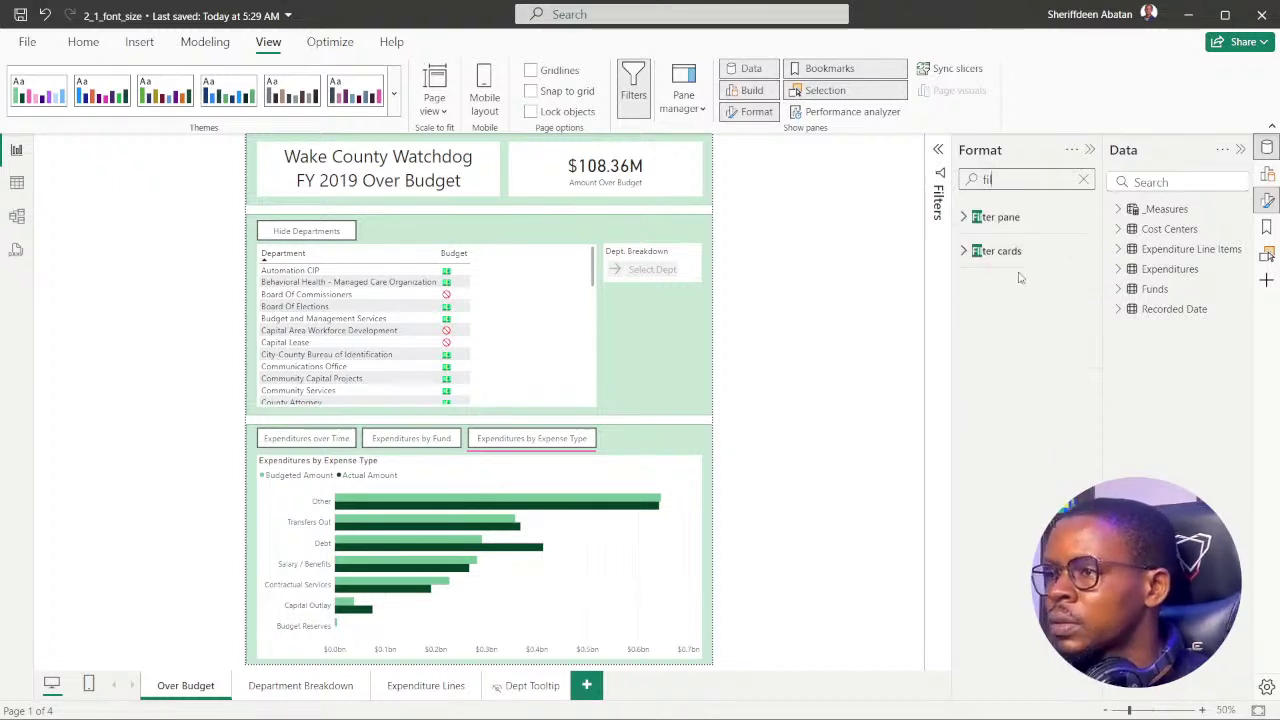
pyautogui.click(1083, 182)
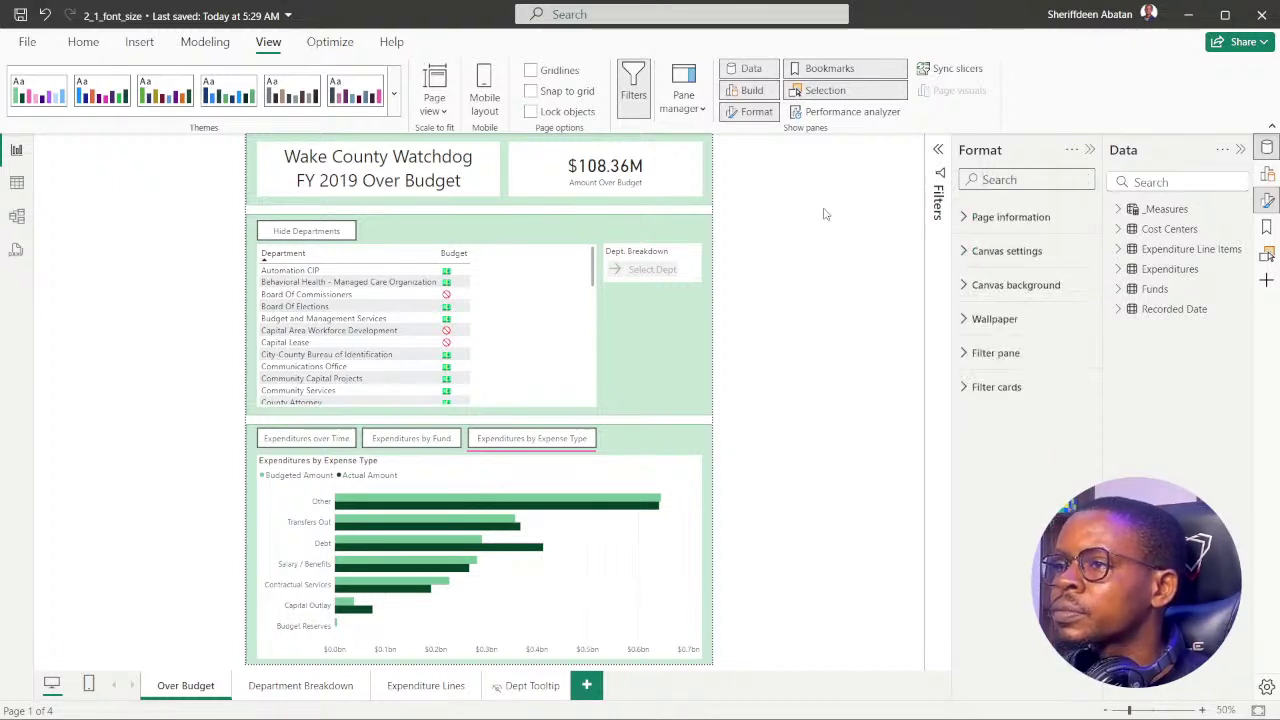
# Search Power BI's commands for "fill", and view the Department Breakdown page before returning to Over Budget
pyautogui.click(569, 14)
pyautogui.write('fill')
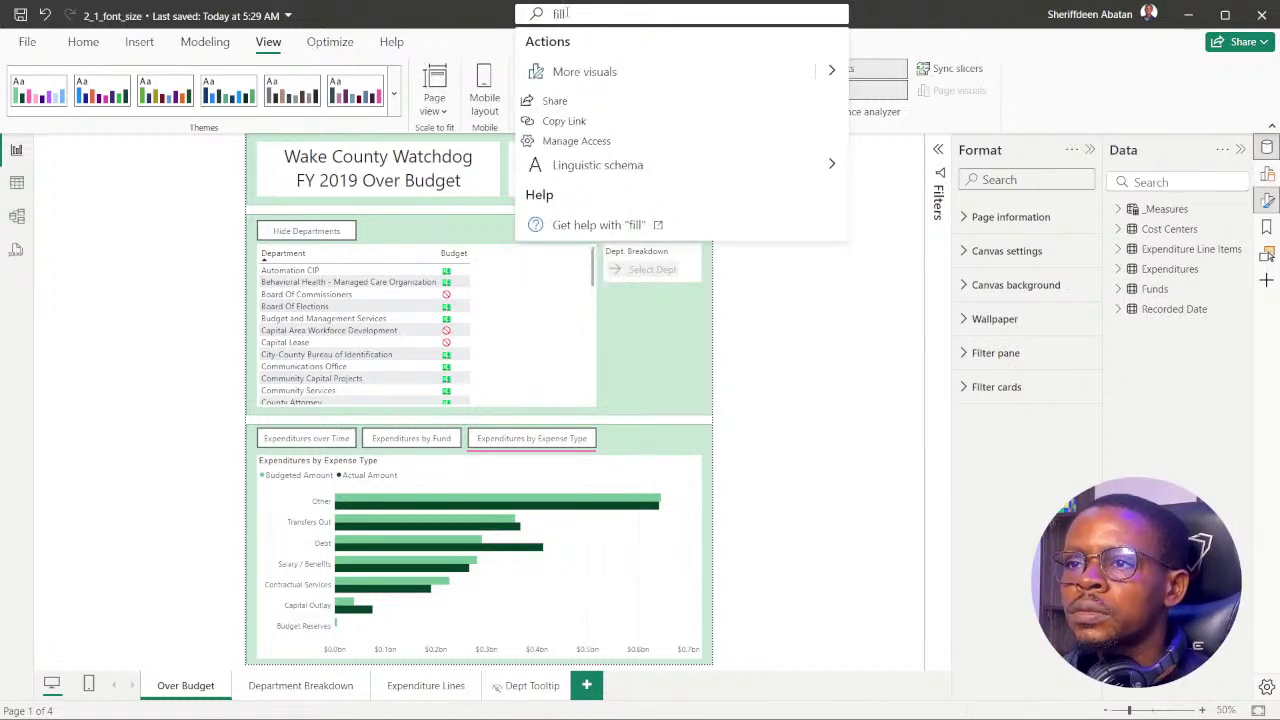
pyautogui.click(873, 381)
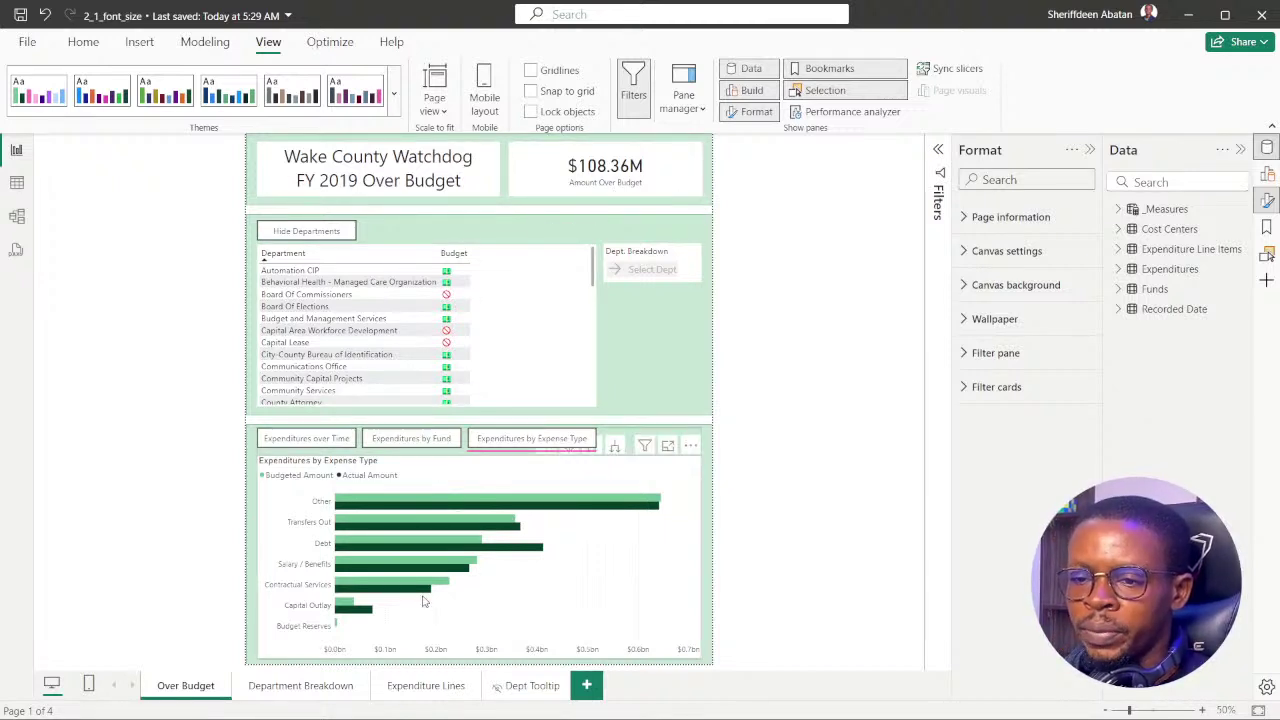
pyautogui.click(295, 686)
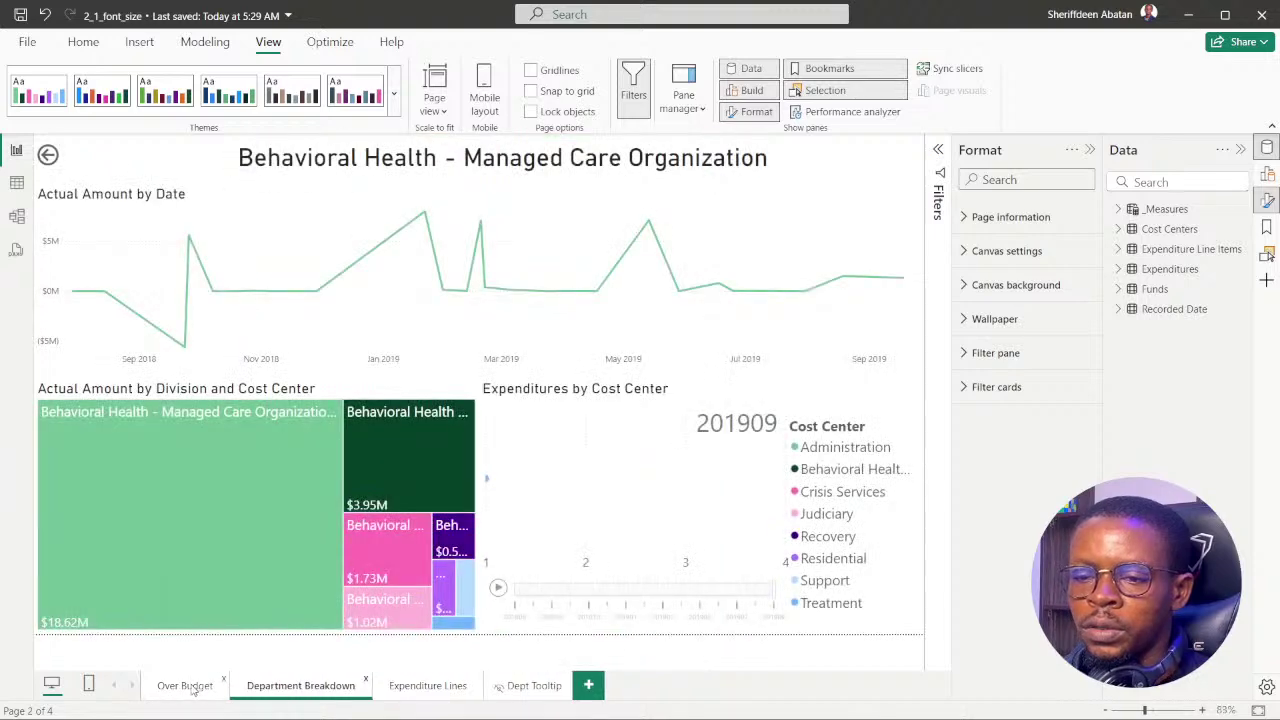
pyautogui.click(190, 687)
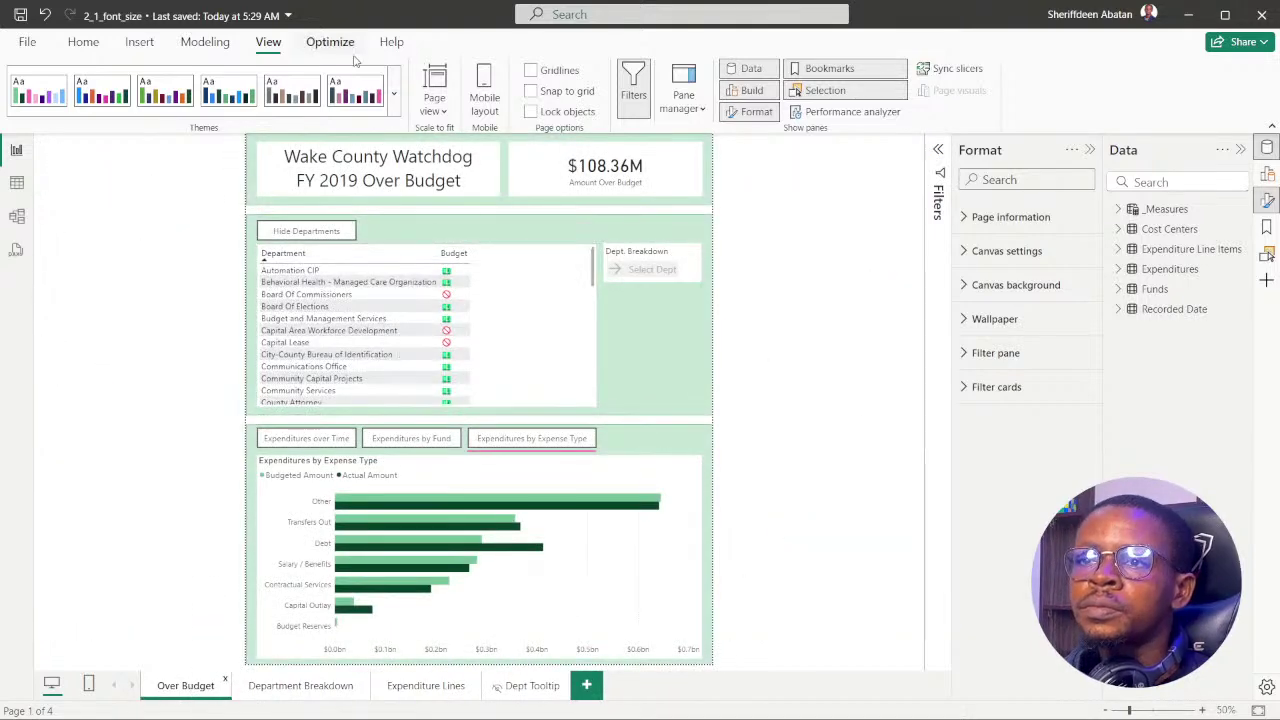
# Open the customization of the current DataCamp CVD theme and look through its theme, sentiment and divergent colors
pyautogui.click(392, 101)
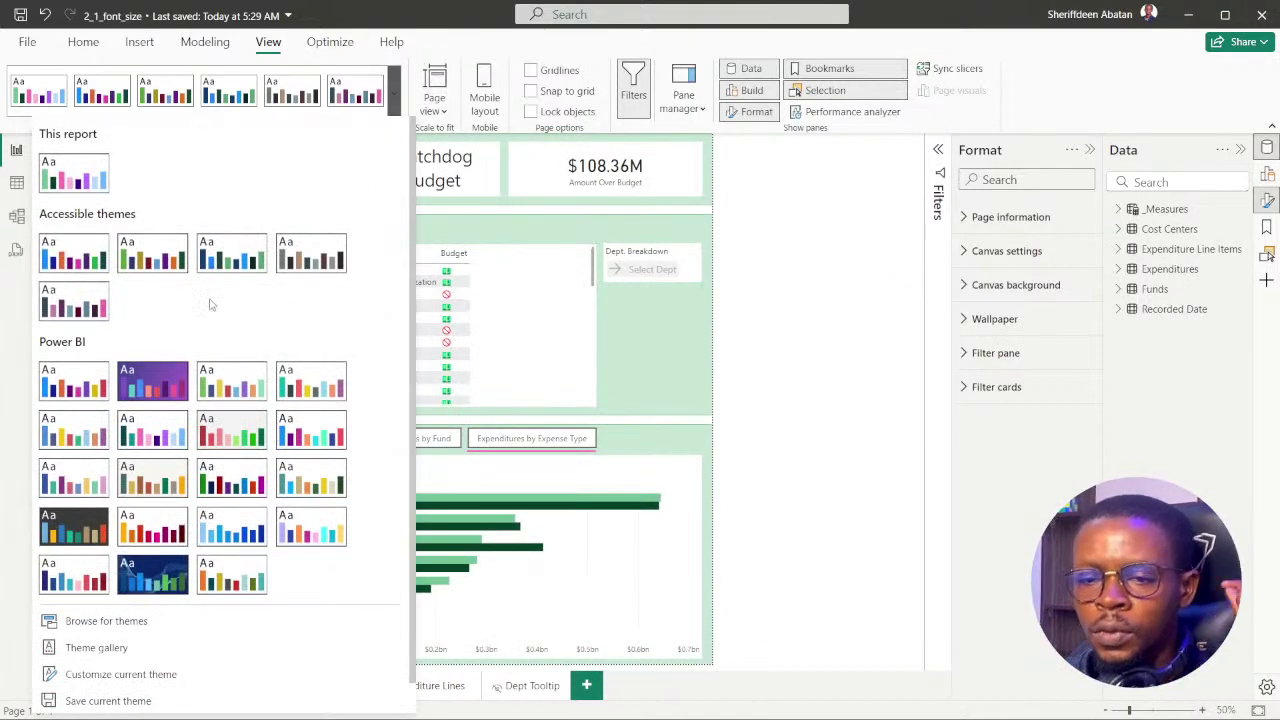
pyautogui.scroll(-1, 207, 312)
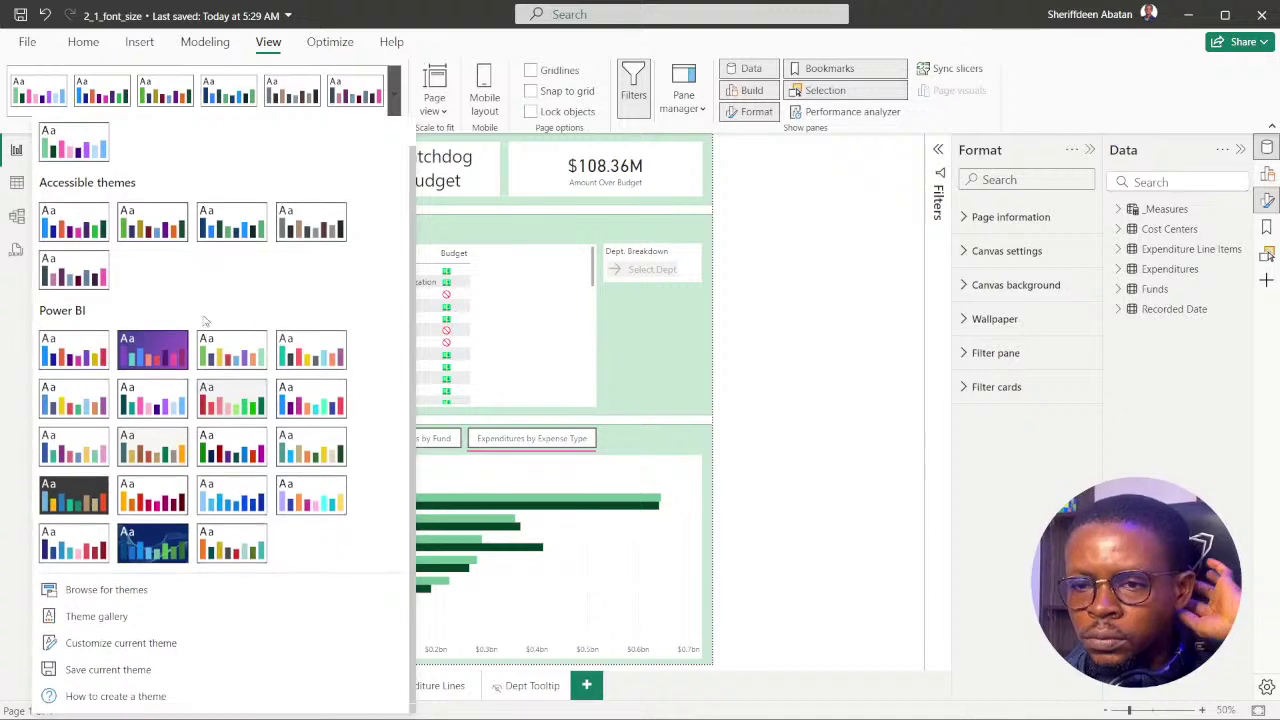
pyautogui.click(125, 645)
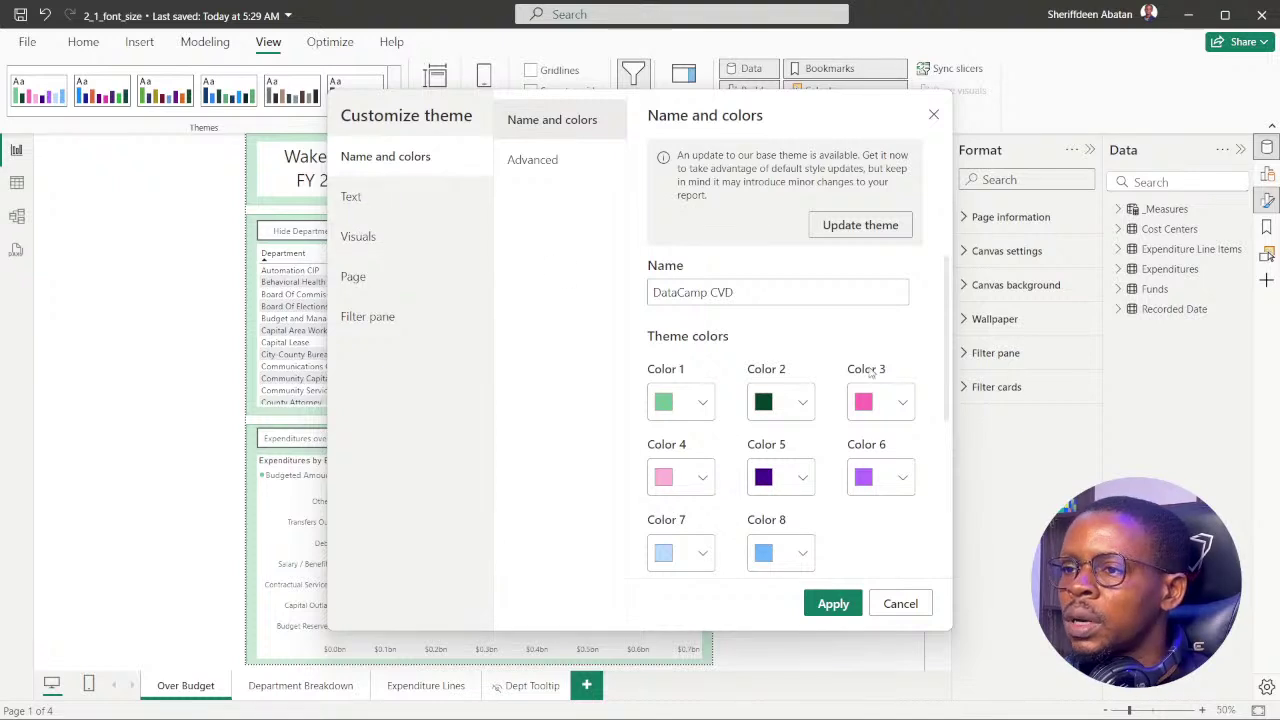
pyautogui.scroll(-5, 755, 375)
pyautogui.scroll(5, 765, 374)
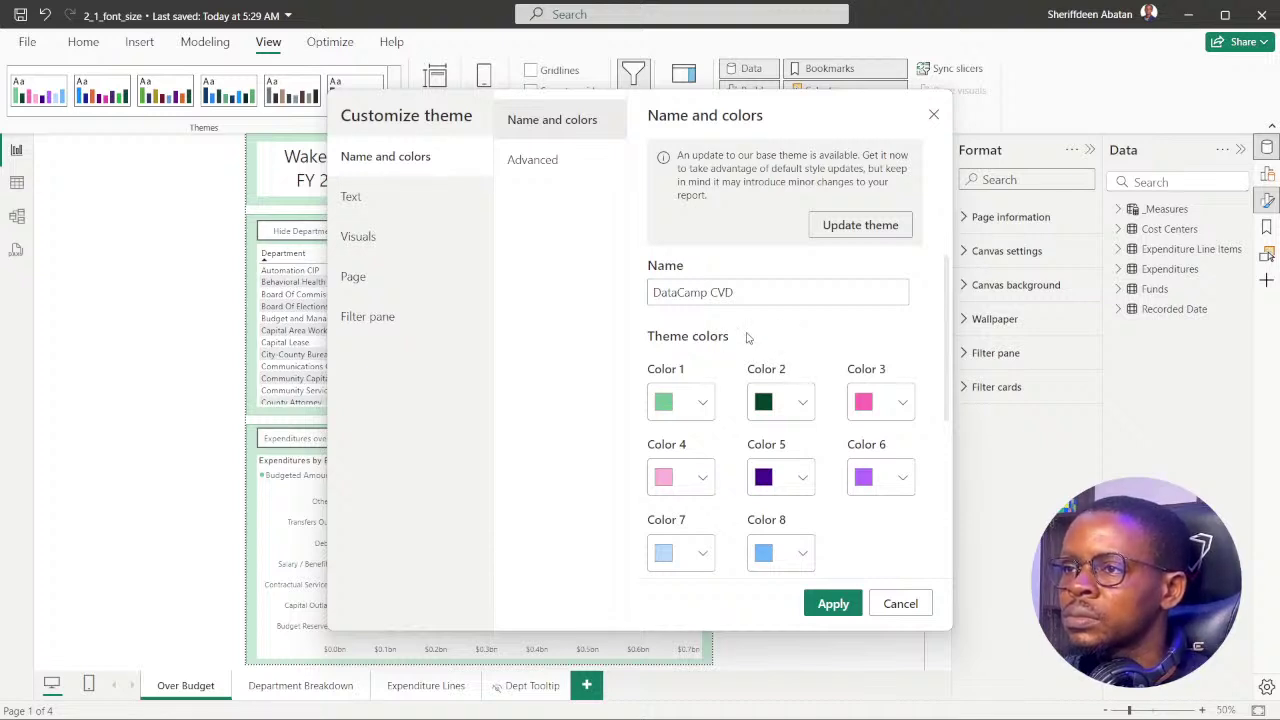
pyautogui.scroll(-5, 746, 338)
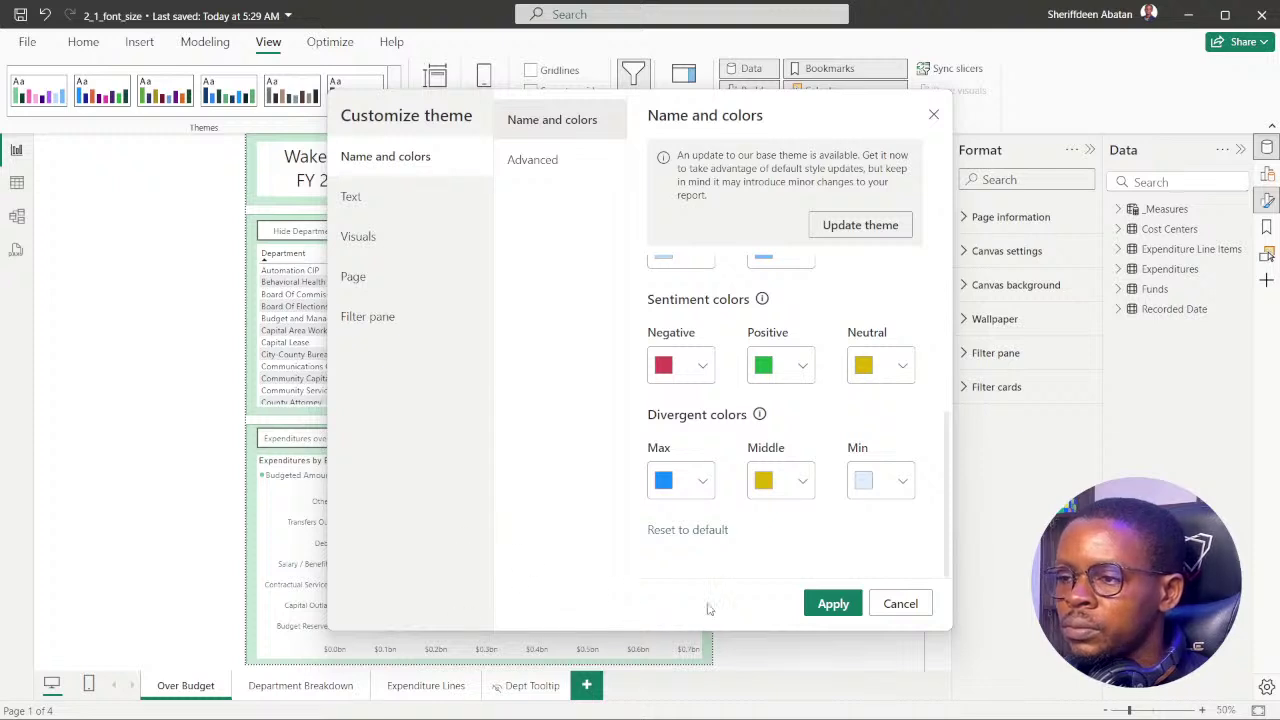
pyautogui.scroll(5, 737, 498)
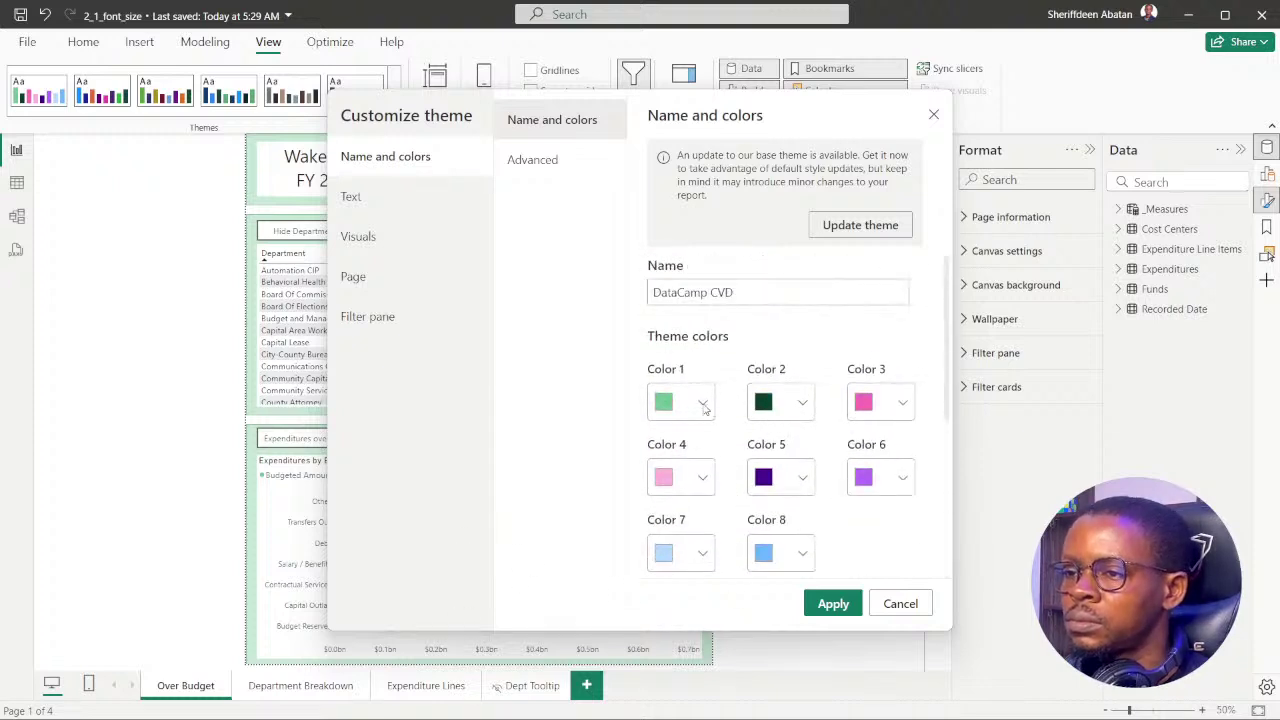
# Reread the seventh DataCamp question, and inspect the color pickers of theme Color 2, Color 1 and Color 3 in Power BI
pyautogui.click(573, 702)
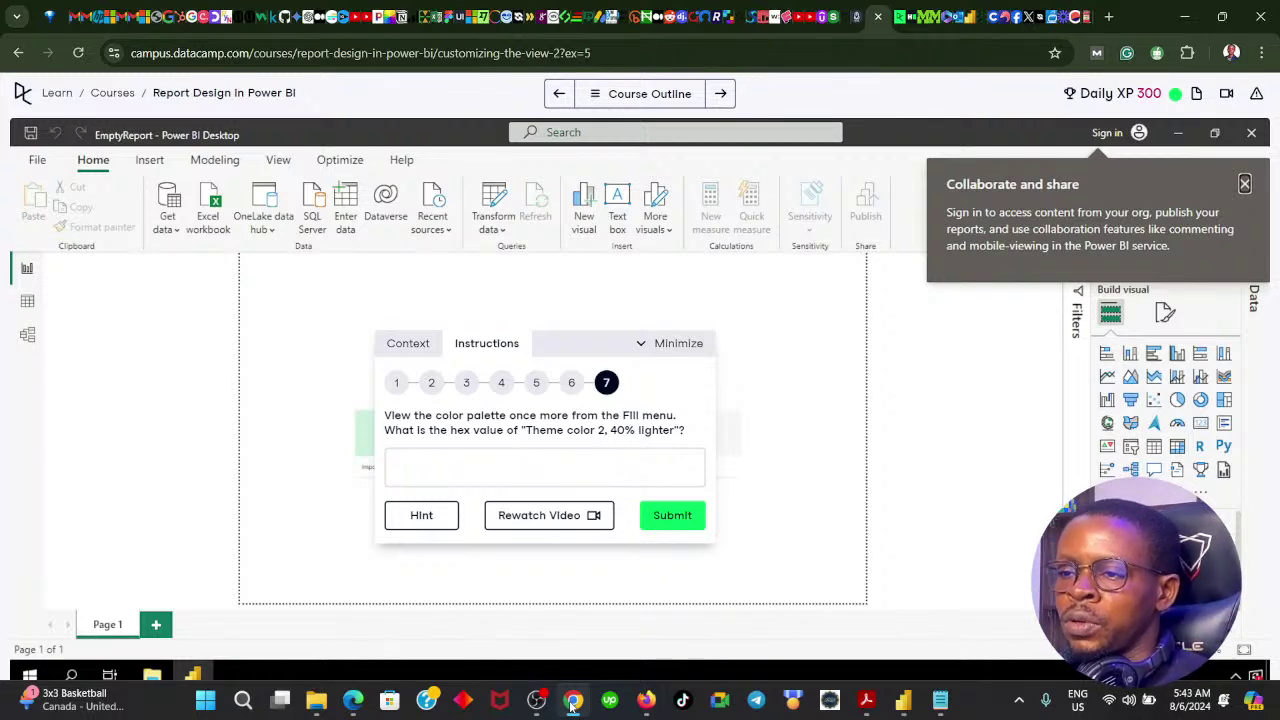
pyautogui.click(573, 702)
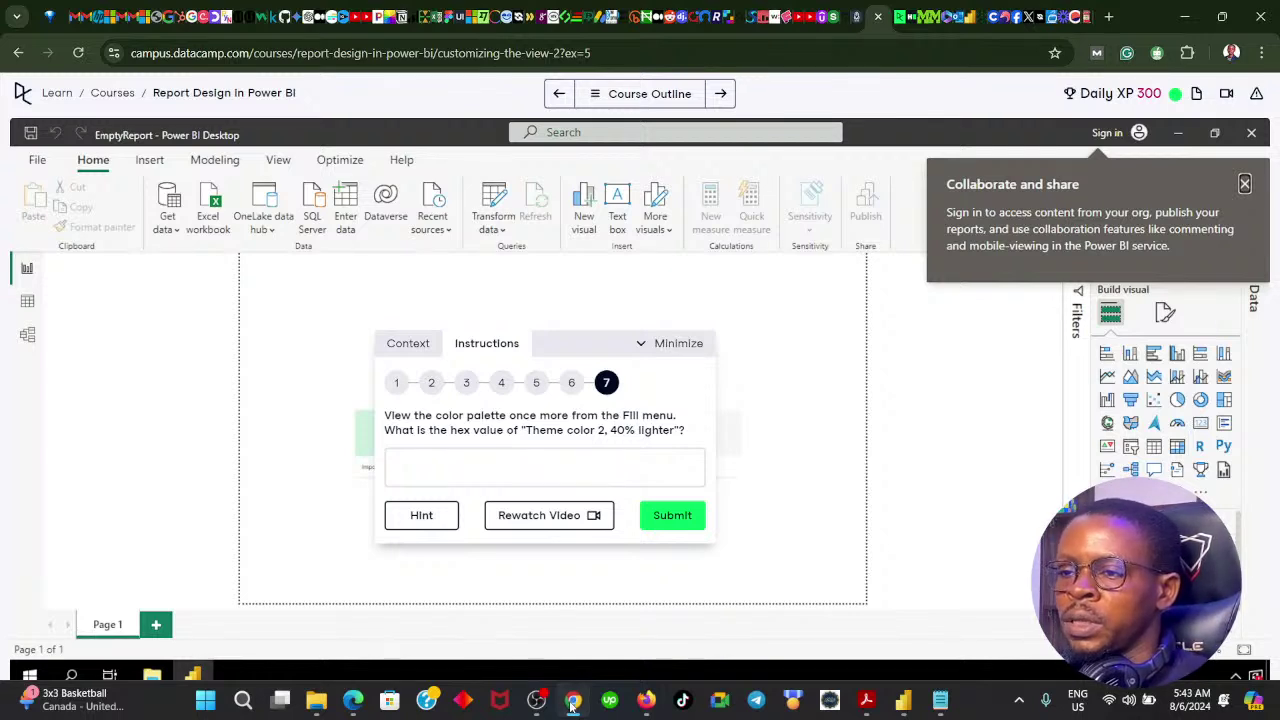
pyautogui.click(804, 403)
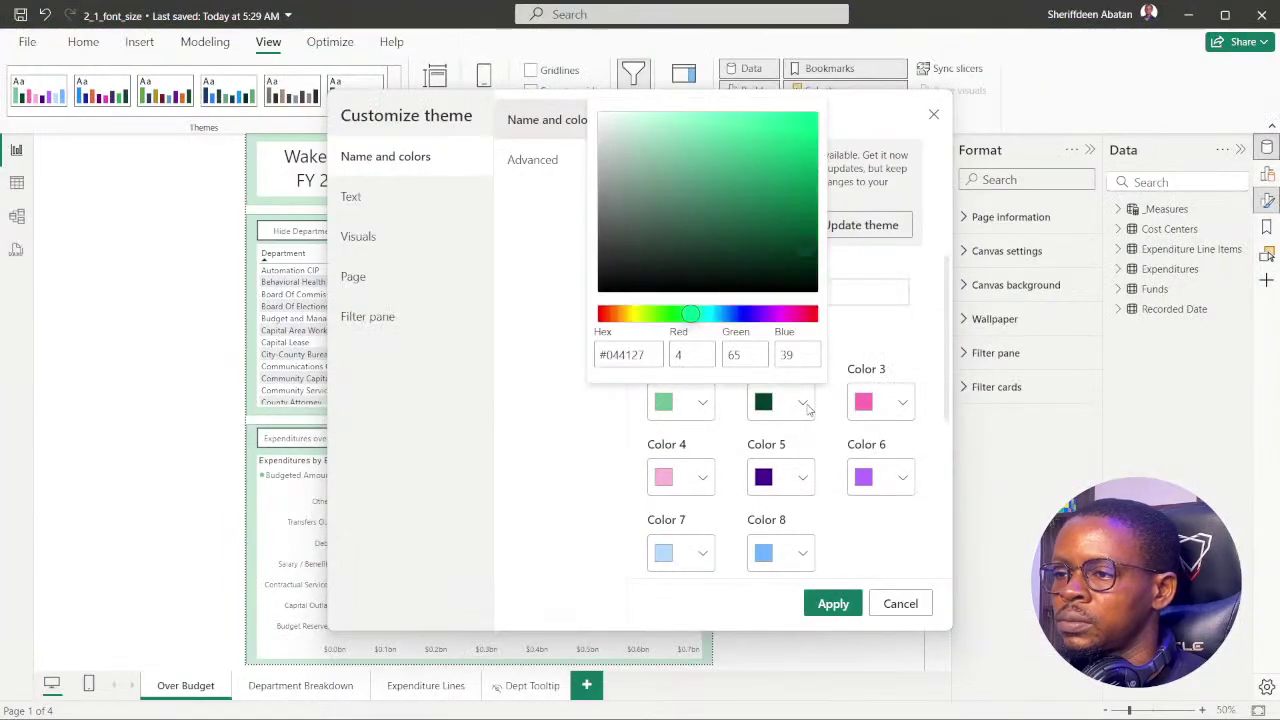
pyautogui.click(804, 403)
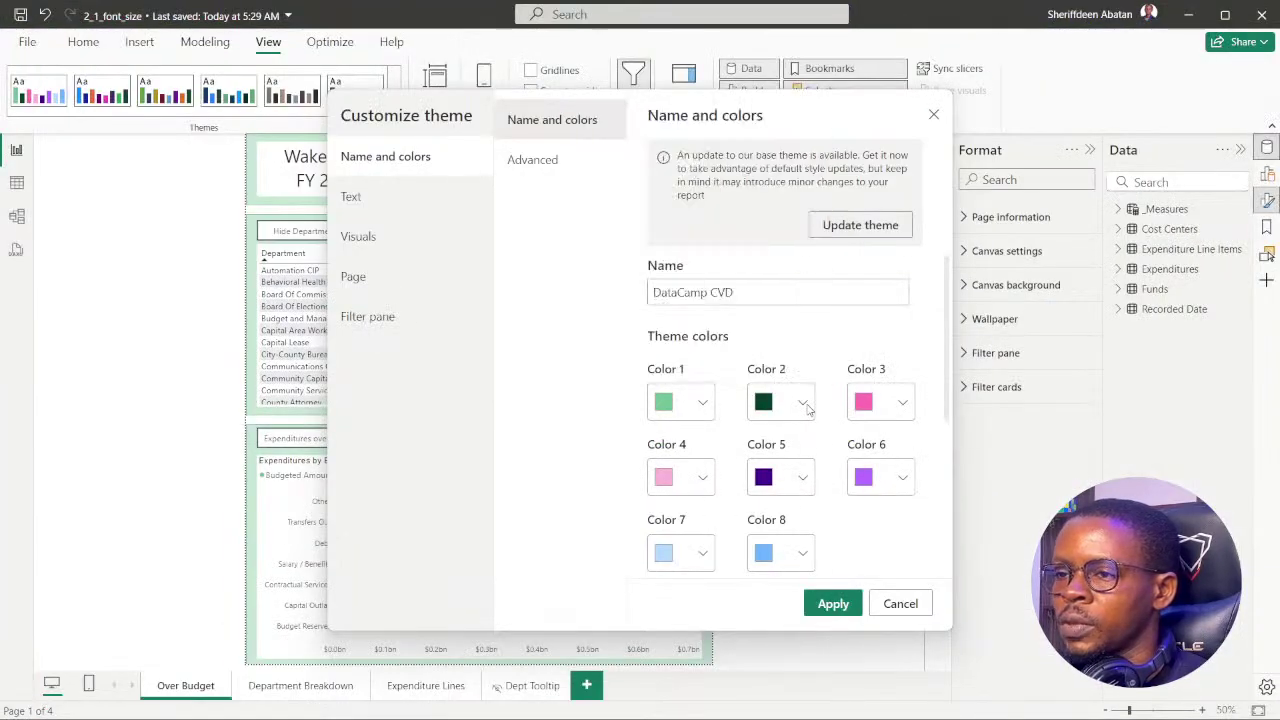
pyautogui.click(704, 404)
pyautogui.click(704, 404)
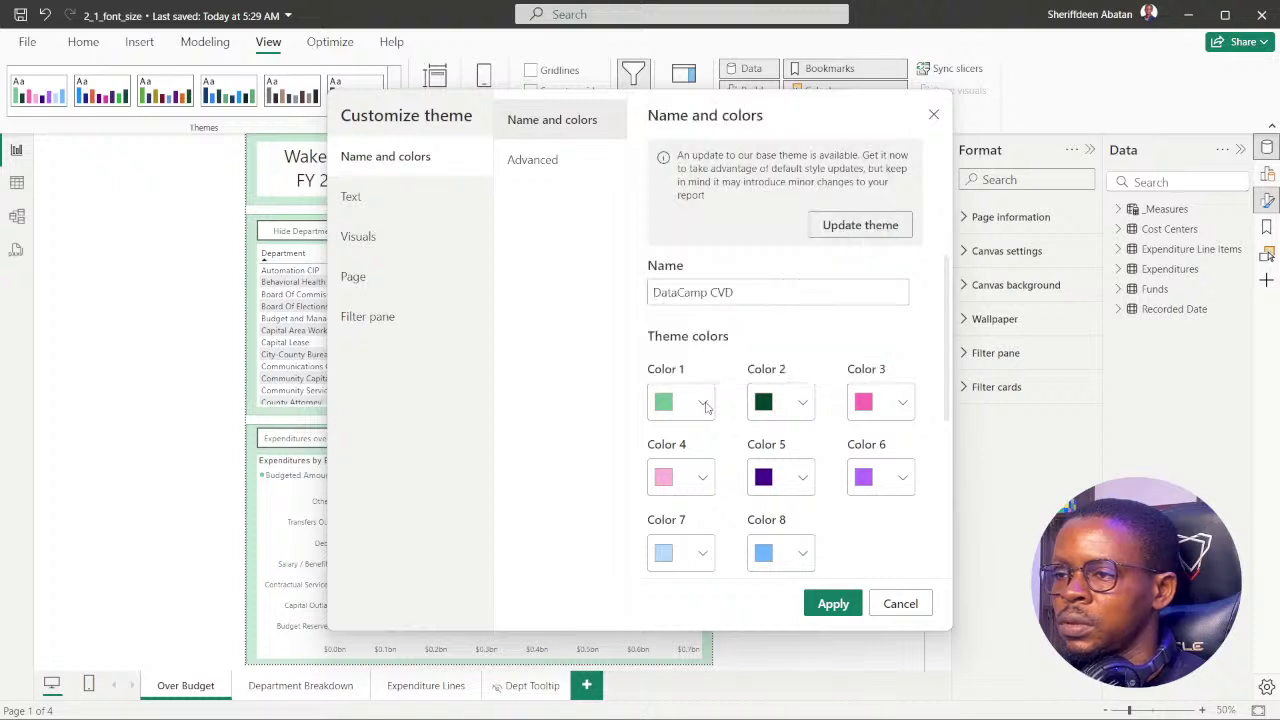
pyautogui.click(903, 404)
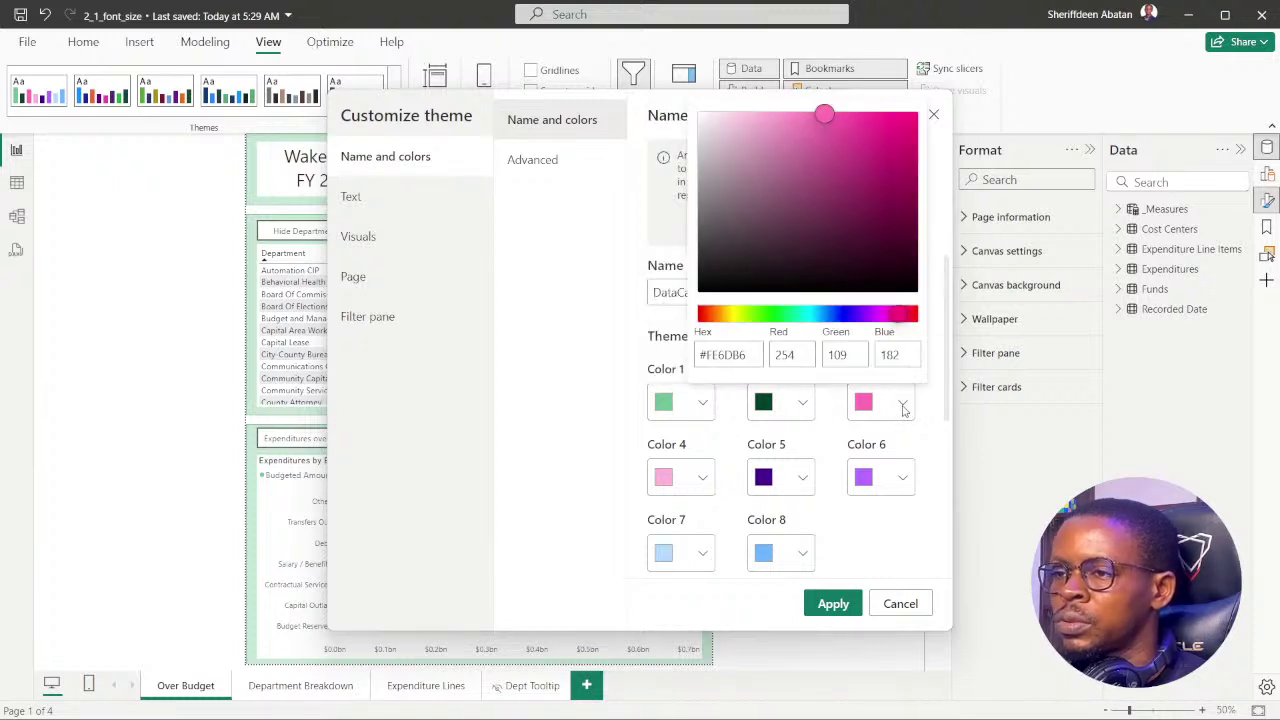
pyautogui.click(903, 404)
# Inspect the color values of the Negative, Positive and Neutral sentiment colors
pyautogui.scroll(-3, 760, 460)
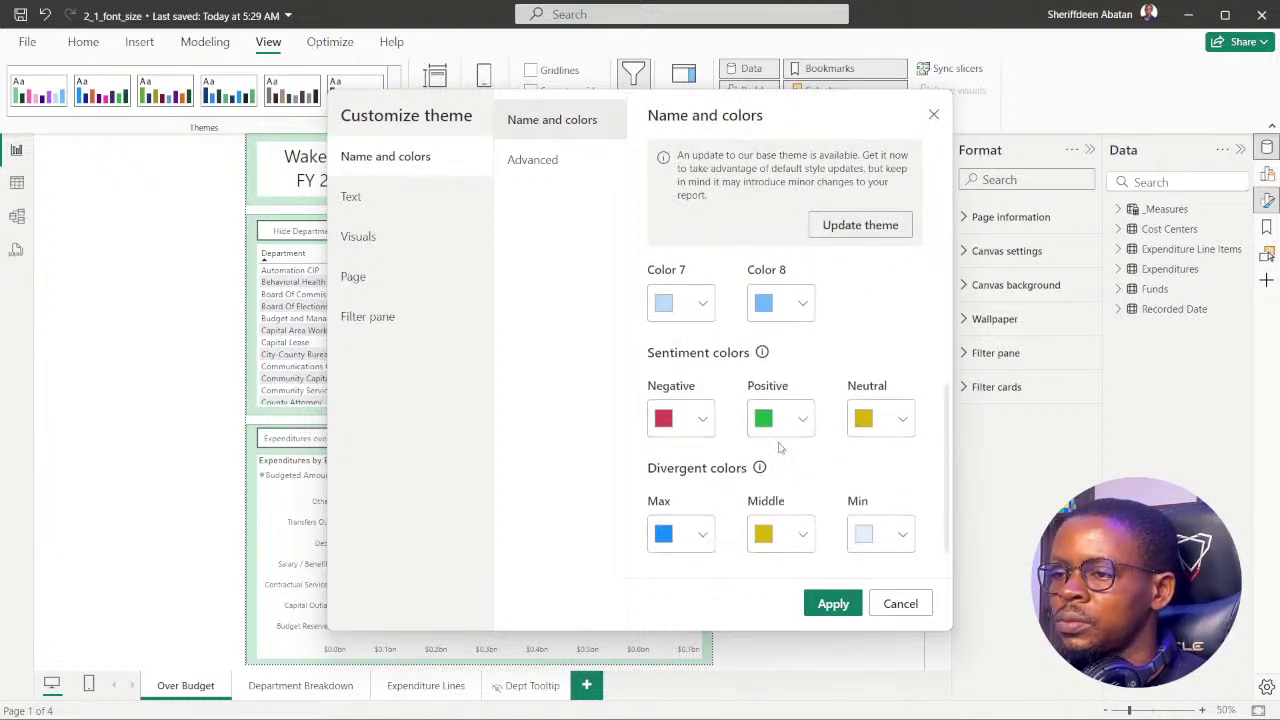
pyautogui.click(703, 420)
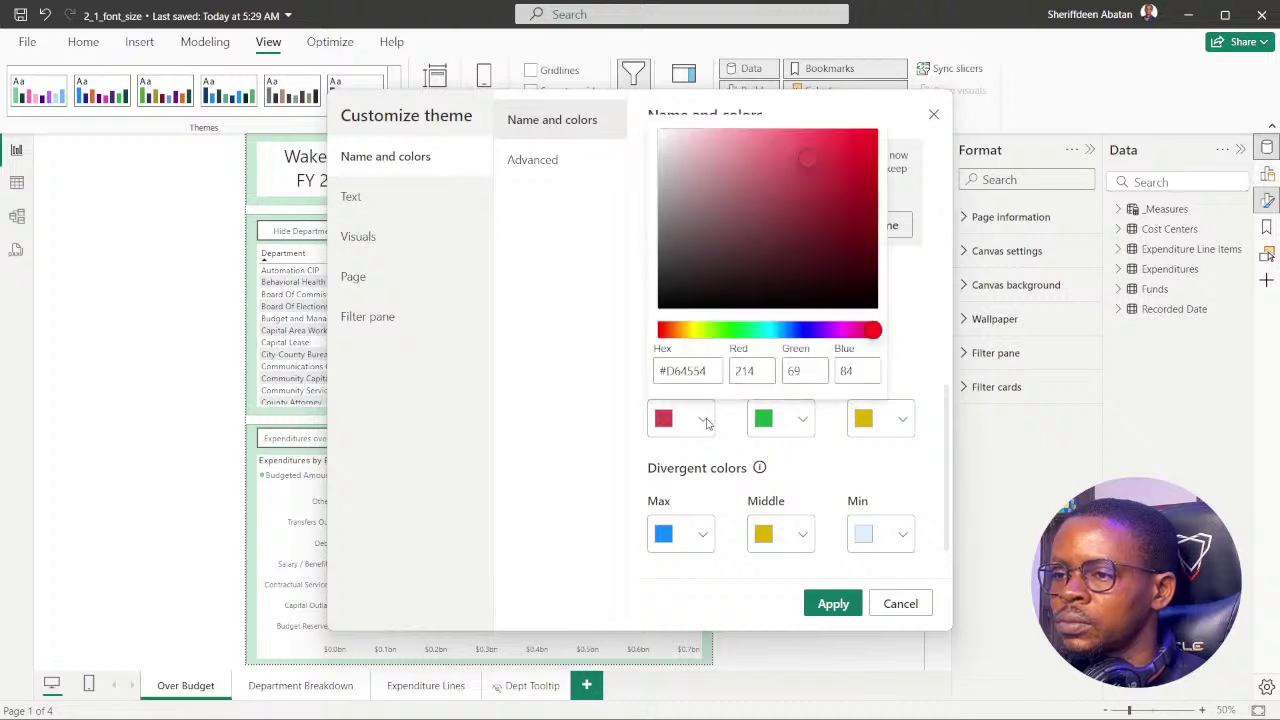
pyautogui.click(705, 422)
pyautogui.click(802, 421)
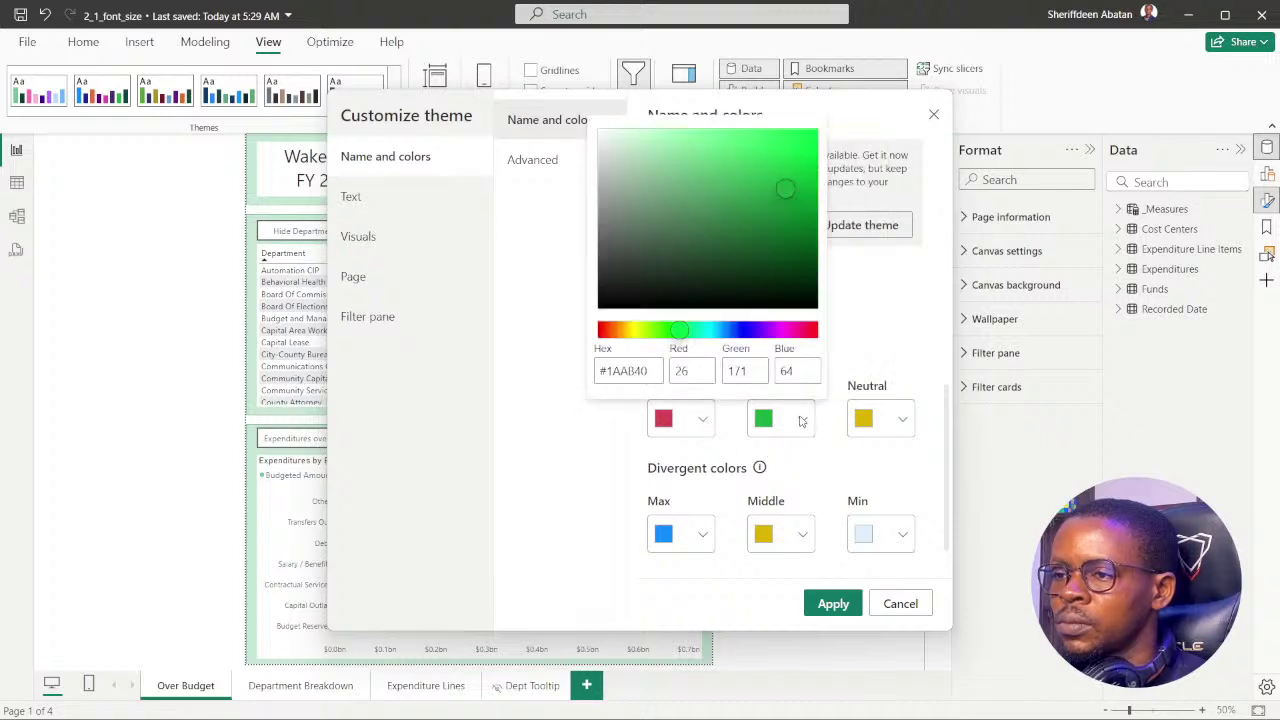
pyautogui.click(802, 421)
pyautogui.click(905, 422)
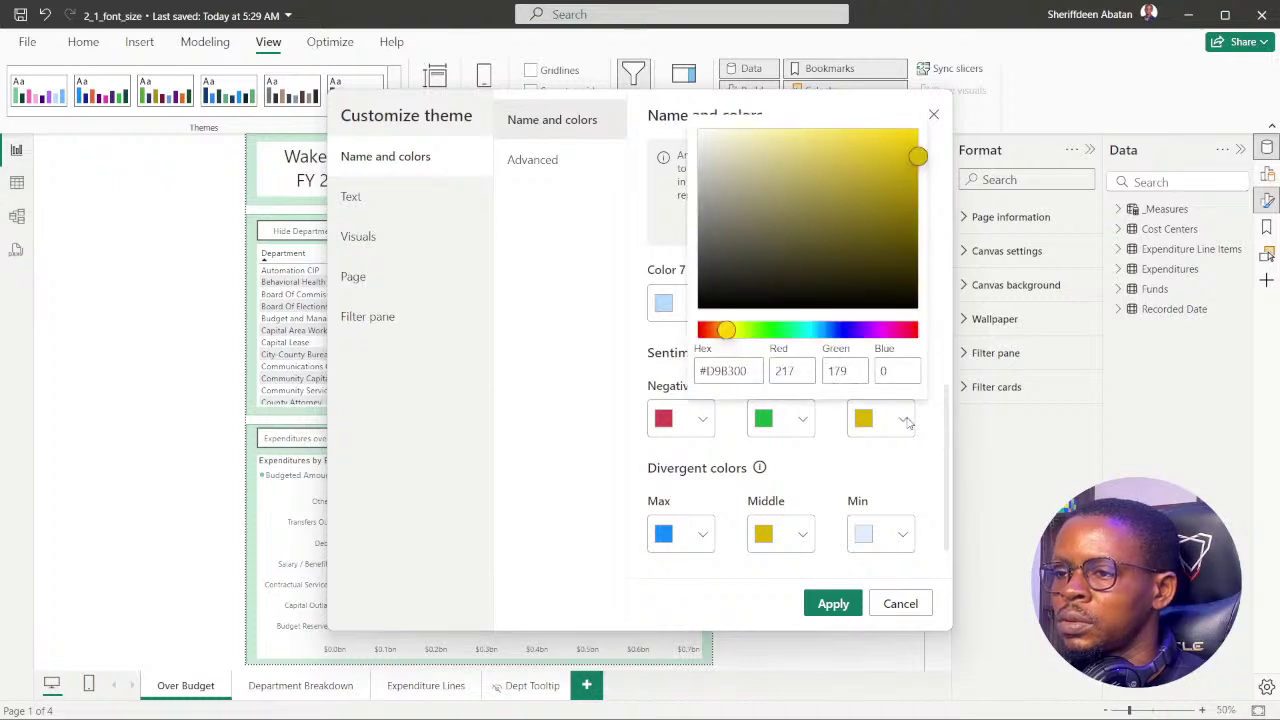
pyautogui.click(905, 422)
# Inspect the Max and Middle divergent colors, and close the theme customization without applying it
pyautogui.scroll(-1, 845, 440)
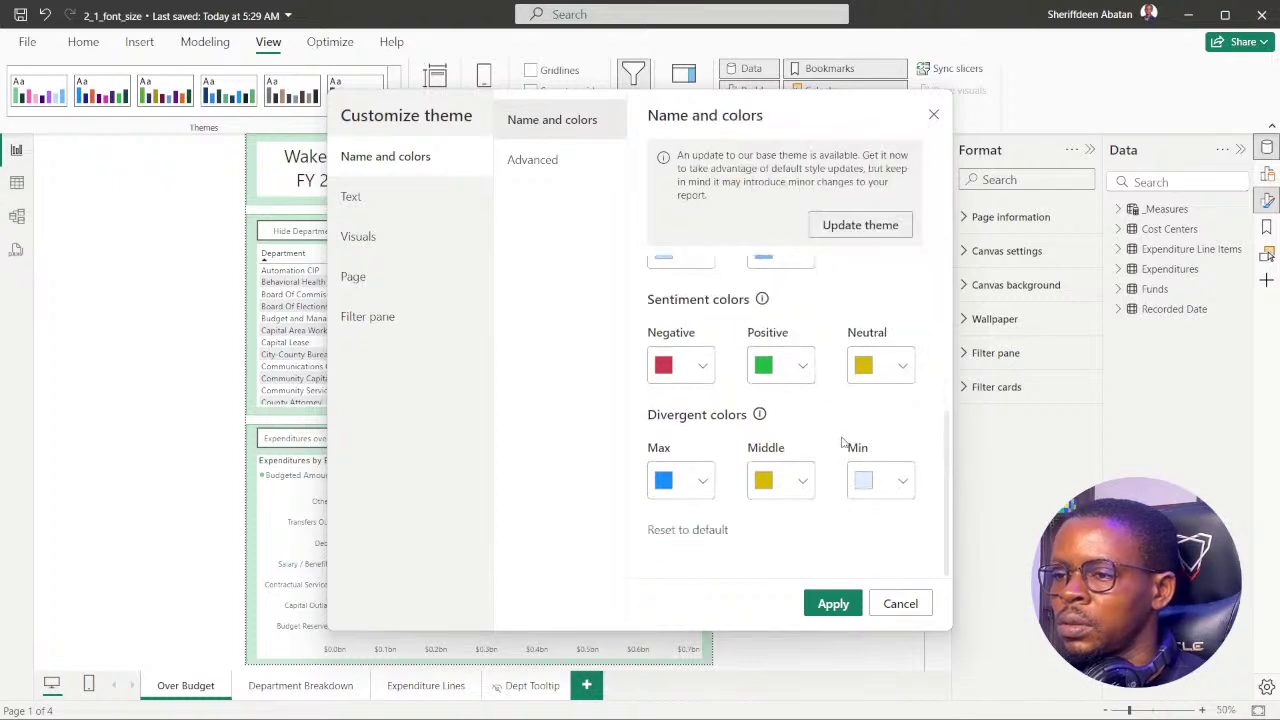
pyautogui.click(704, 483)
pyautogui.click(705, 485)
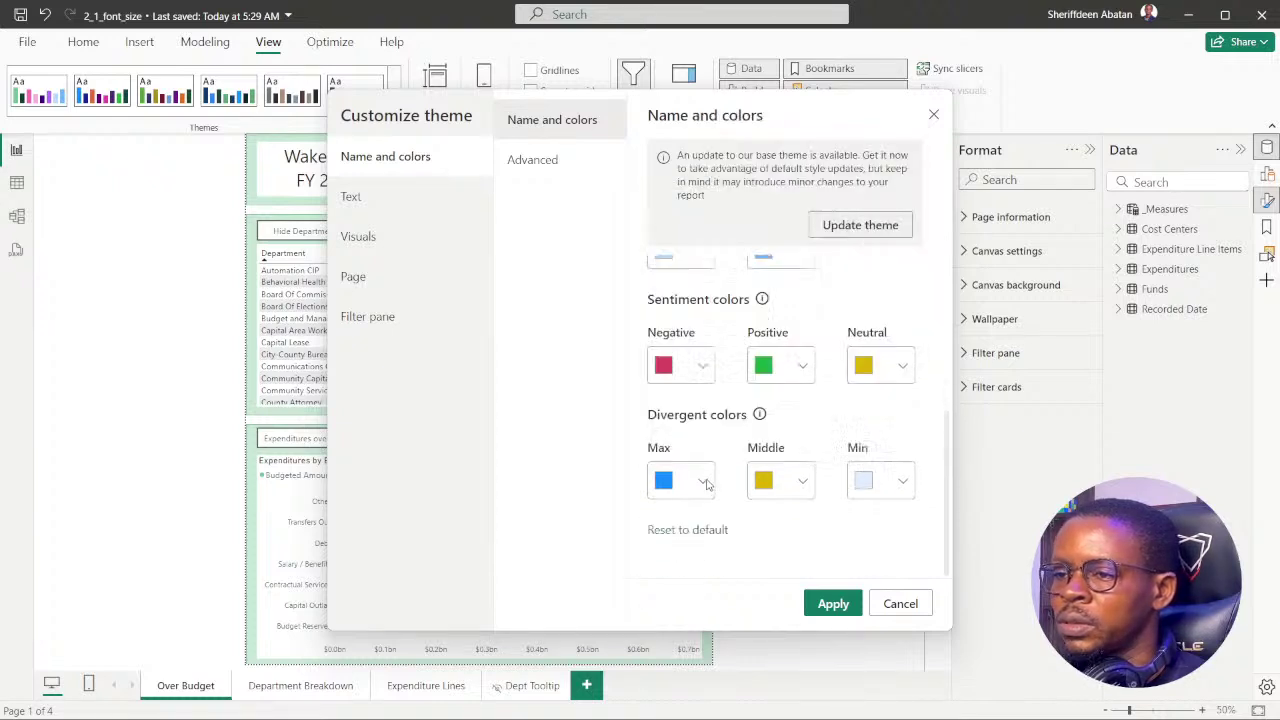
pyautogui.click(804, 486)
pyautogui.click(804, 486)
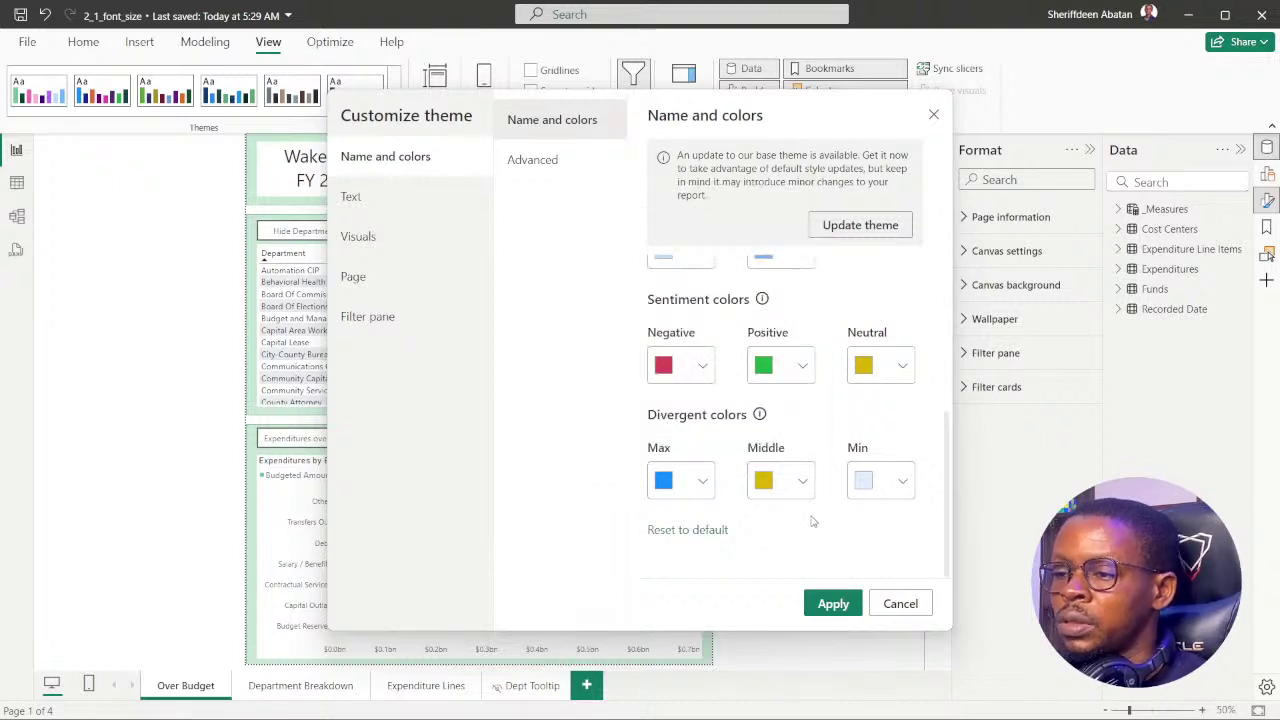
pyautogui.click(908, 606)
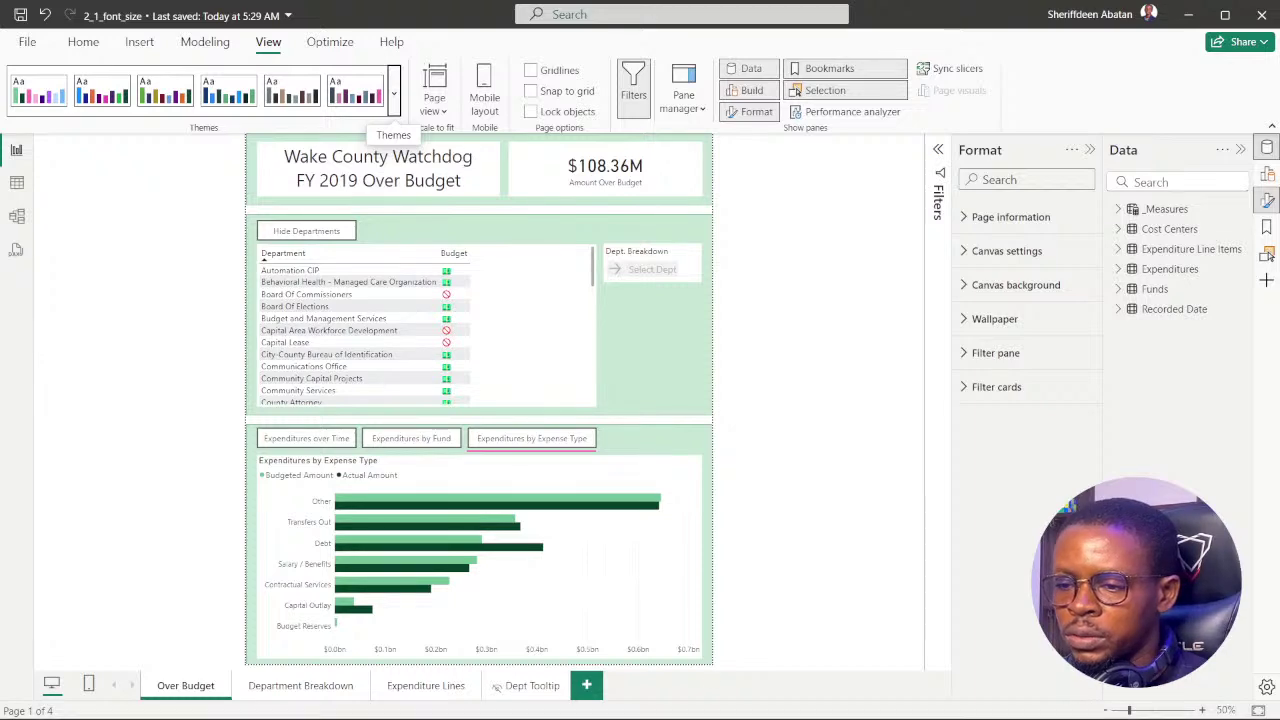
# Switch to the DataCamp exercise in Chrome and reread its sixth and fifth instructions
pyautogui.click(571, 703)
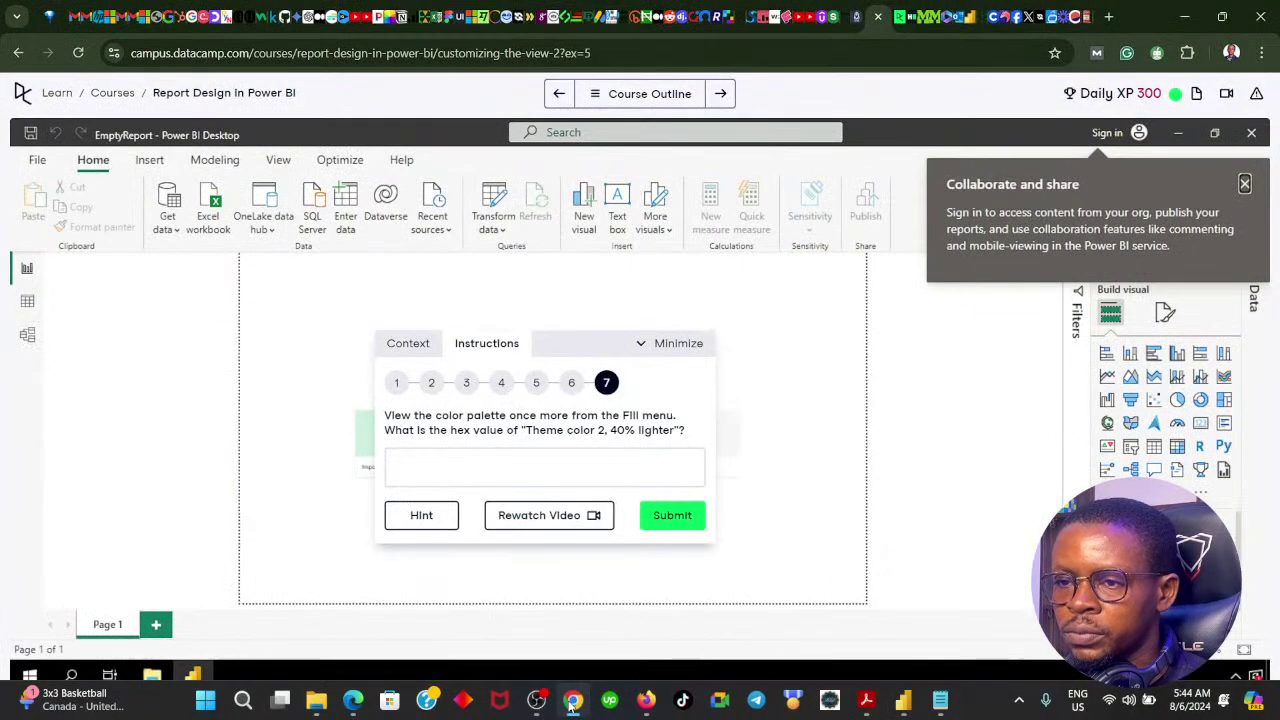
pyautogui.click(575, 392)
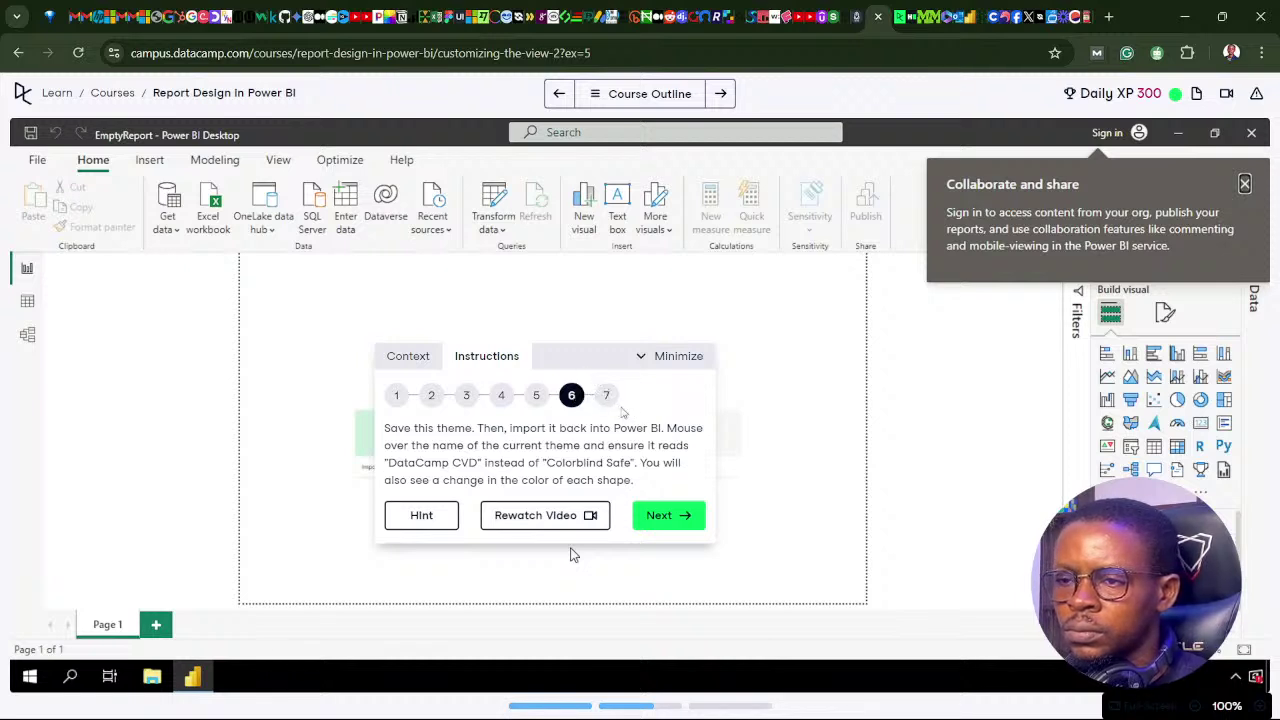
pyautogui.click(536, 396)
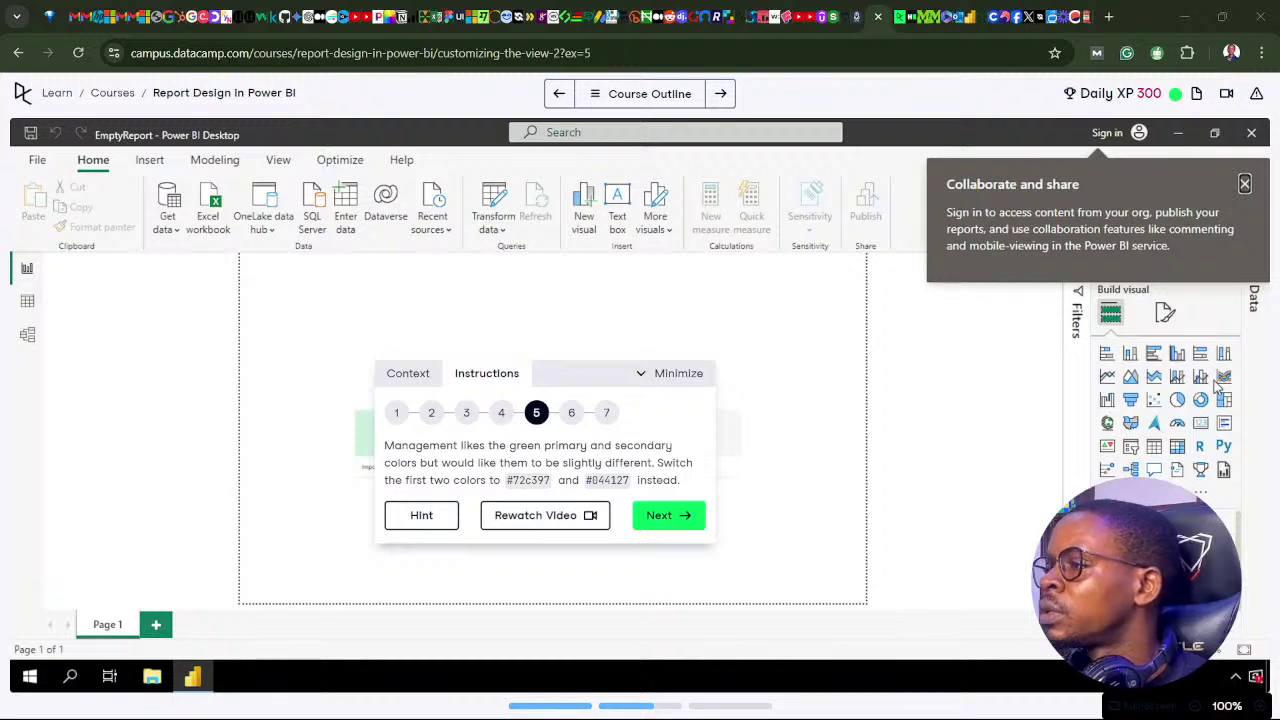
# Check the color codes in the DataCamp CVD theme file in Notepad, and return to the seventh question of the DataCamp exercise
pyautogui.hotkey('alt', 'Tab')
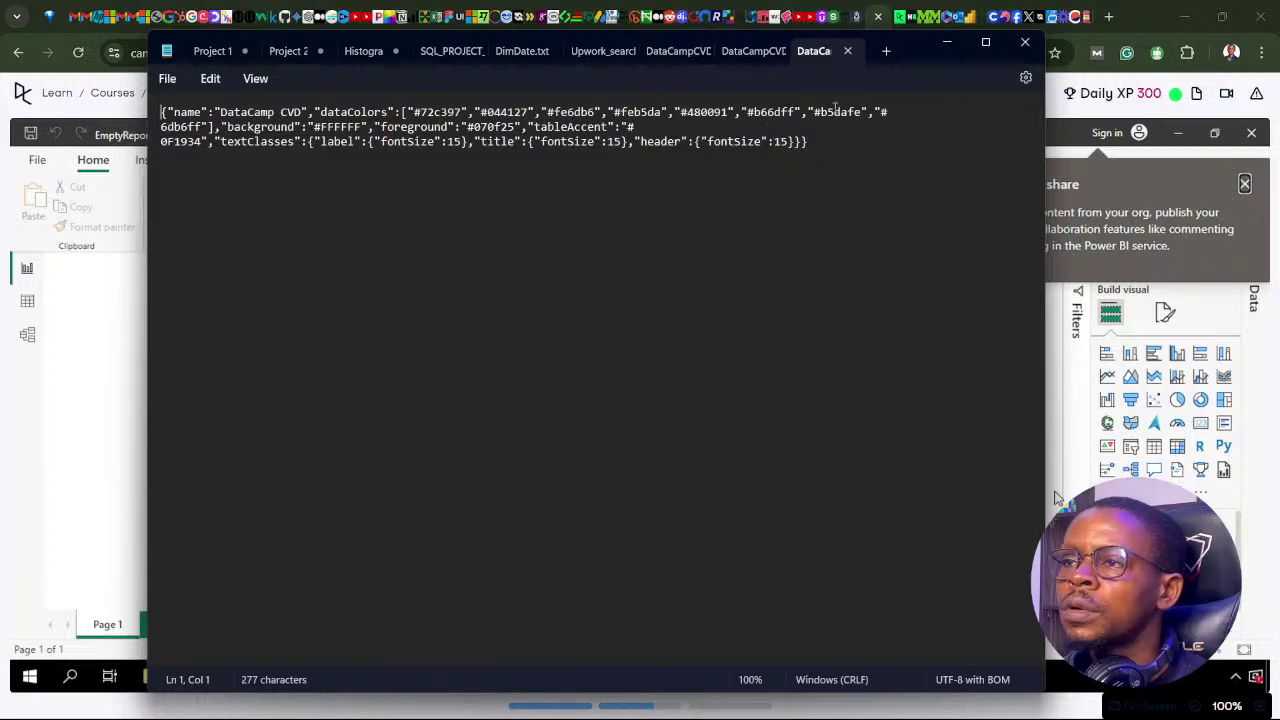
pyautogui.moveTo(758, 127); pyautogui.dragTo(411, 112)
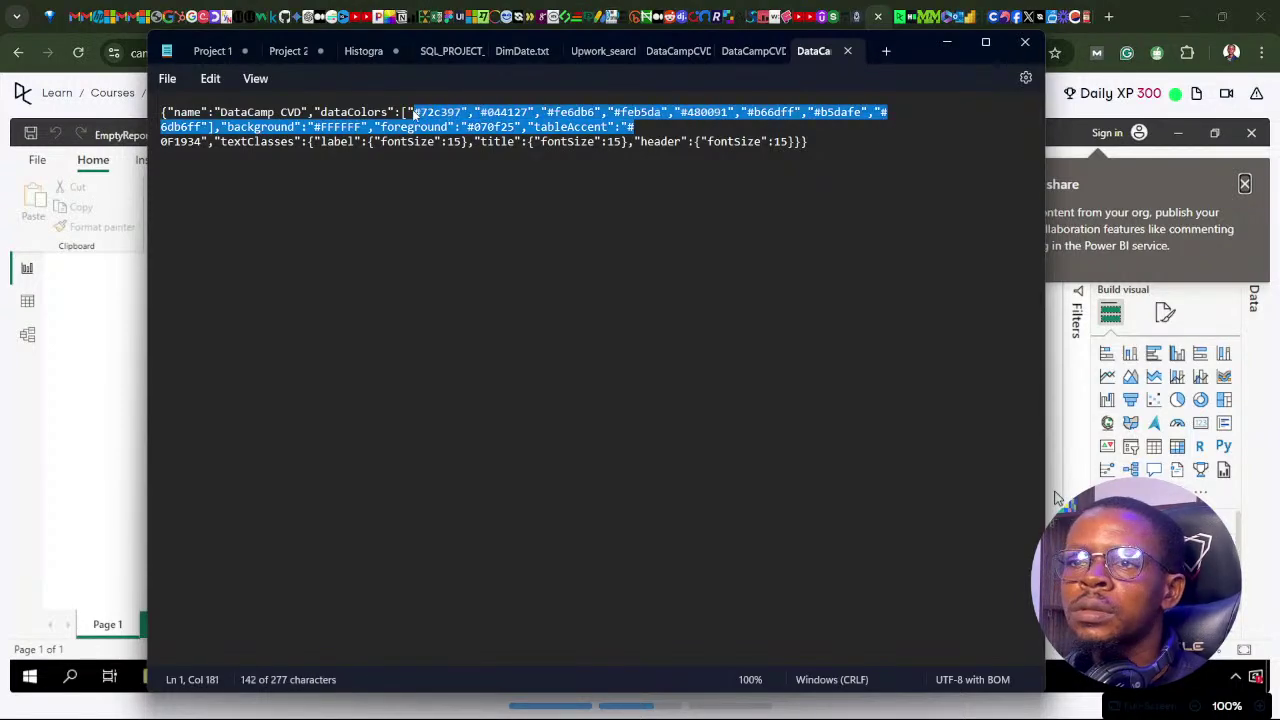
pyautogui.click(772, 141)
pyautogui.click(946, 42)
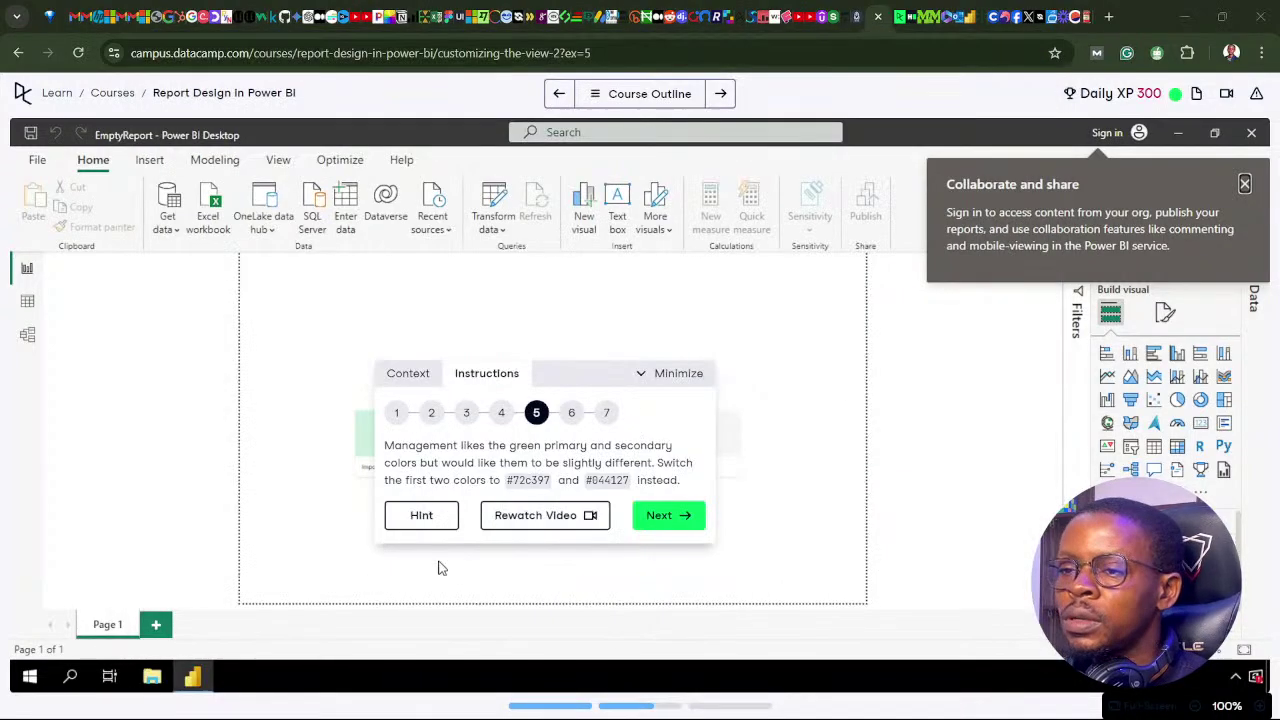
pyautogui.click(668, 516)
pyautogui.click(668, 516)
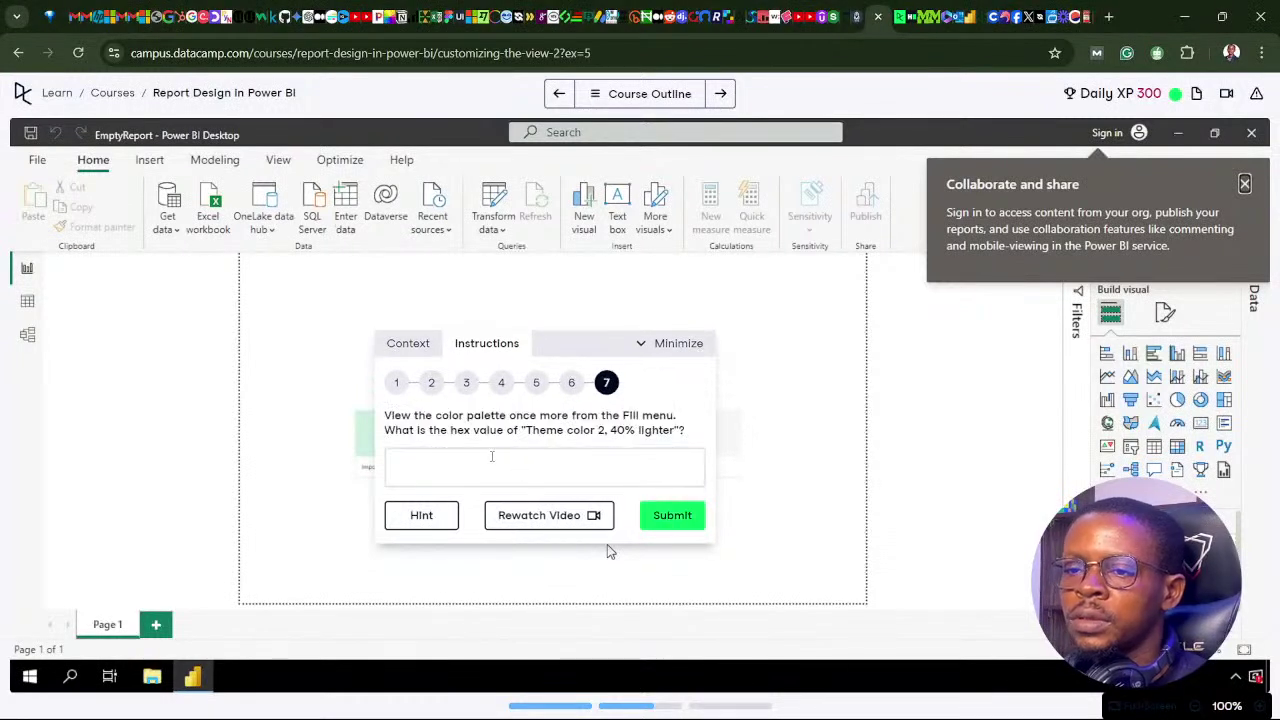
# Submit #596D73 as the hex value answer, continue to the "Alter the filter pane" exercise and check the course outline
pyautogui.click(470, 466)
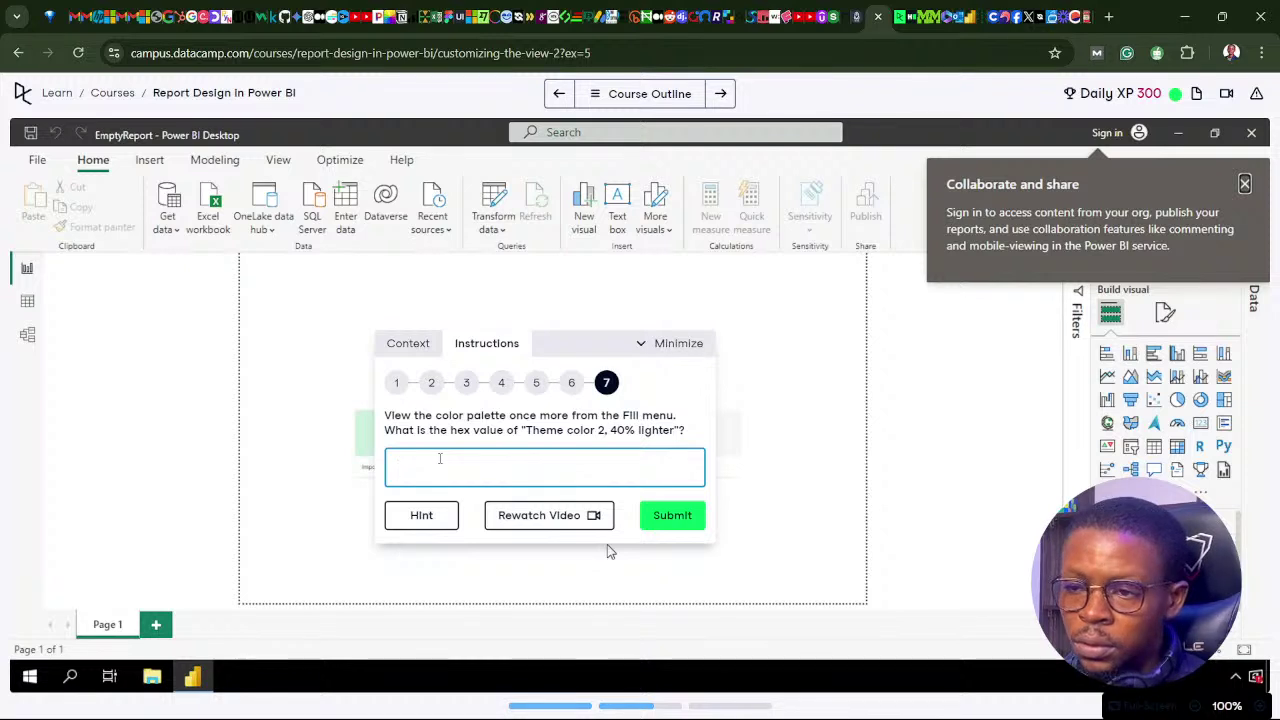
pyautogui.write('#596D73')
pyautogui.click(668, 516)
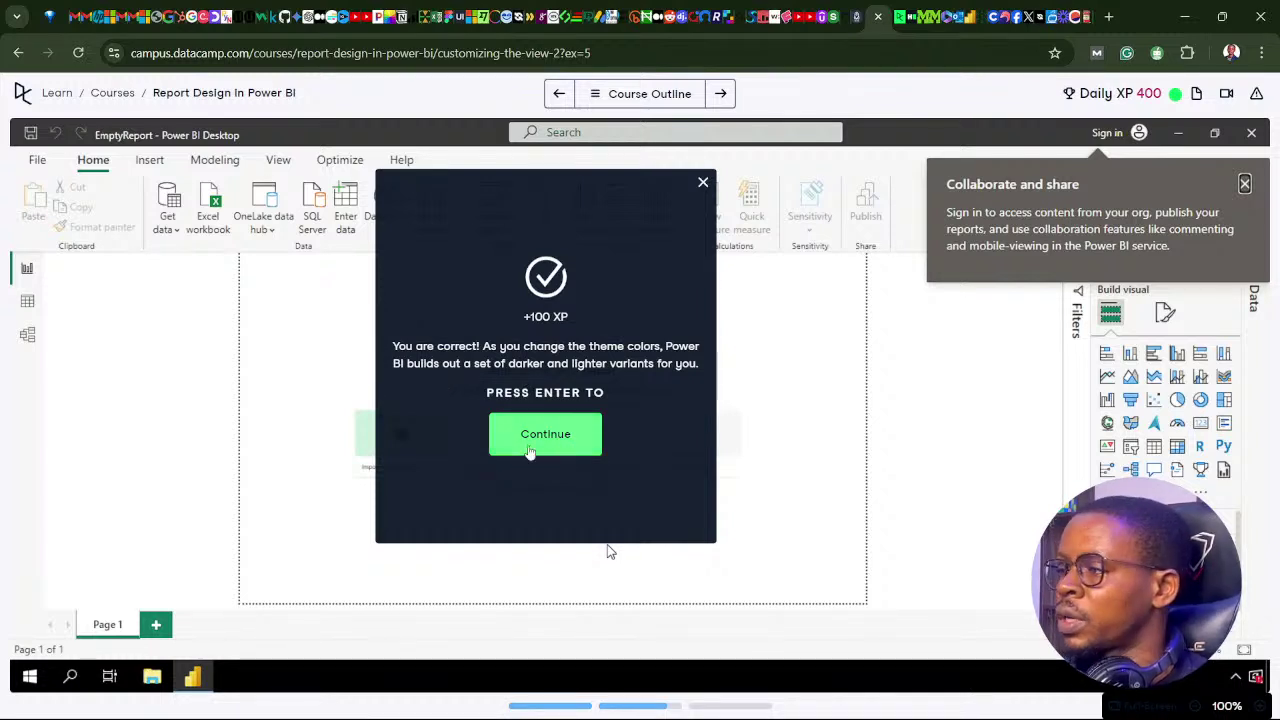
pyautogui.click(551, 450)
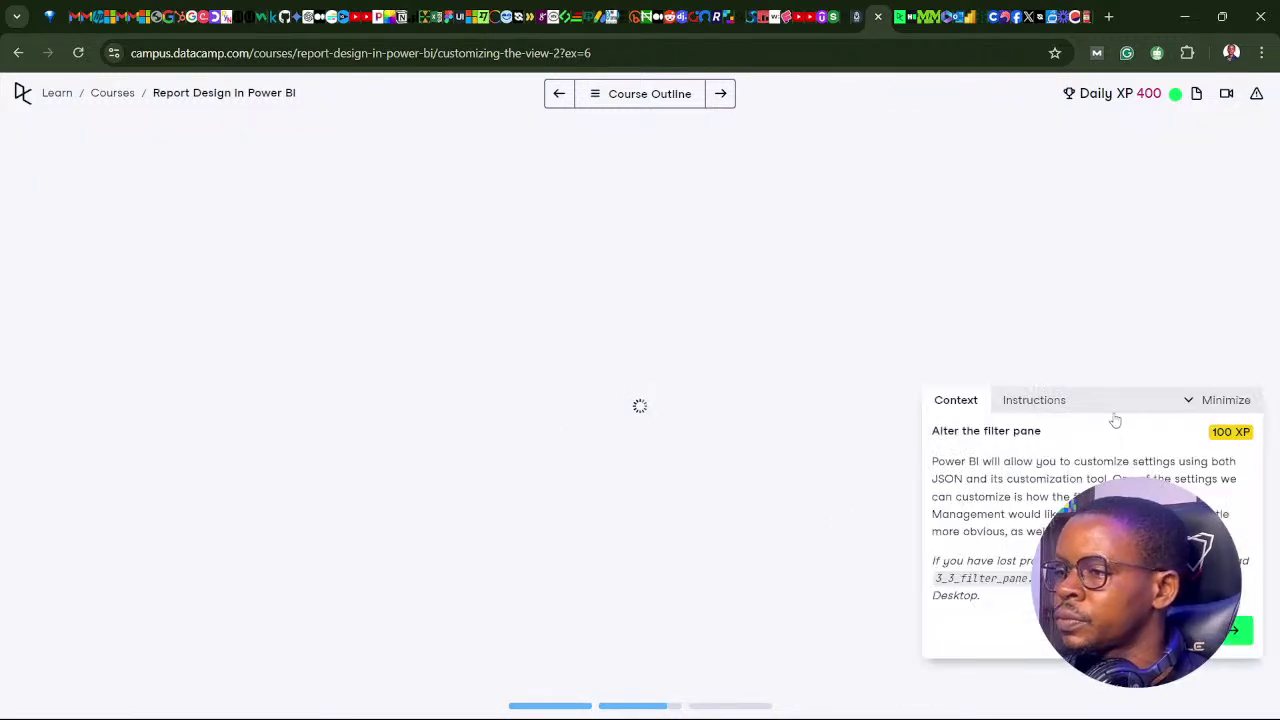
pyautogui.click(592, 100)
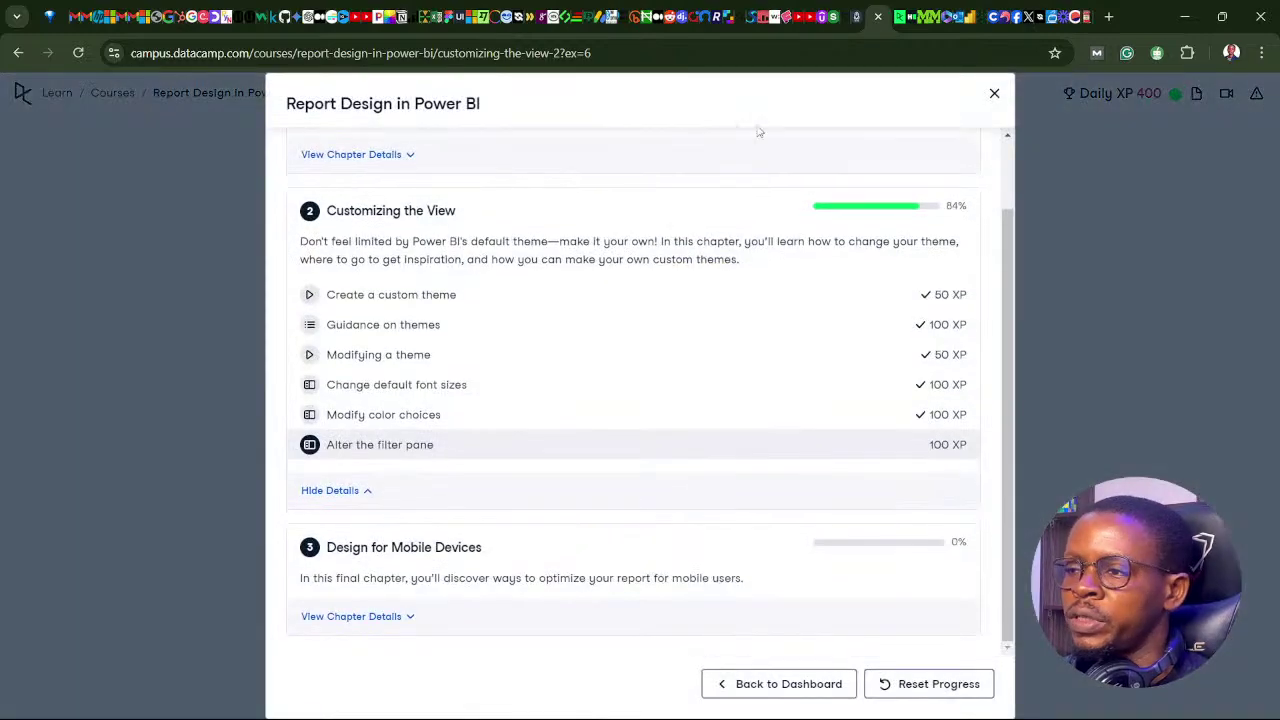
pyautogui.click(993, 95)
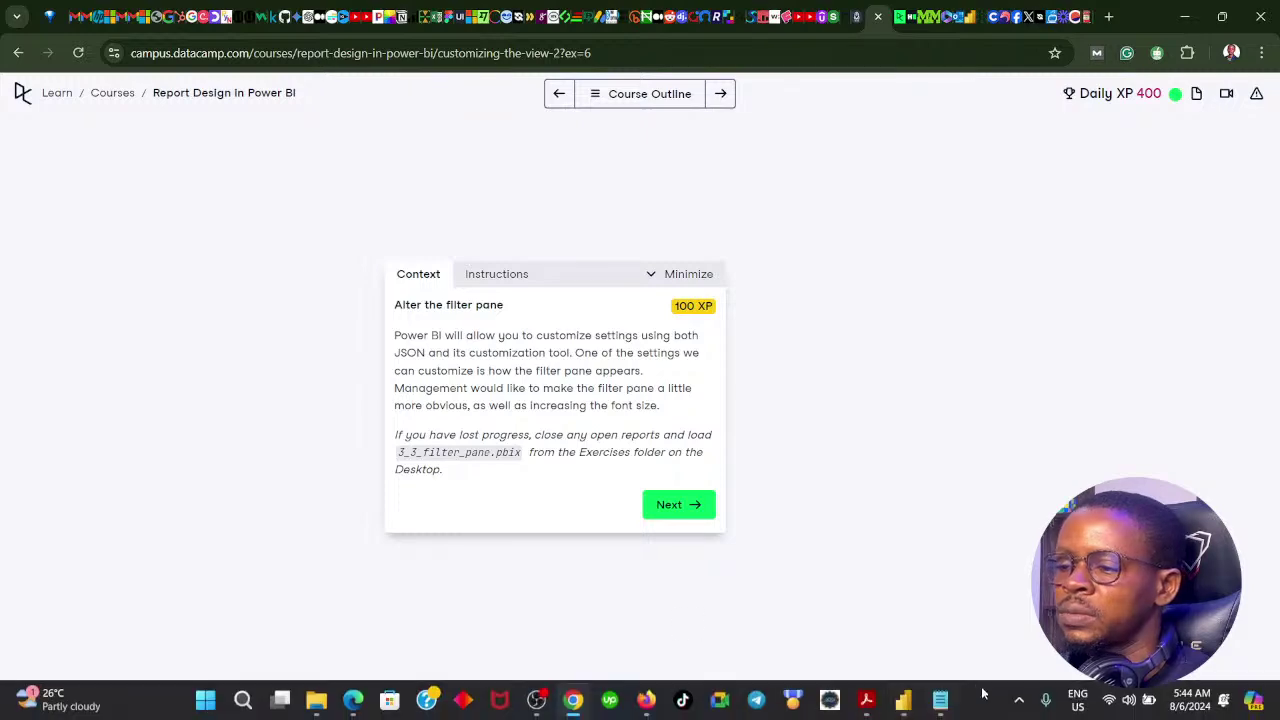
# Close Notepad and advance to the first instruction of the "Alter the filter pane" exercise
pyautogui.click(940, 700)
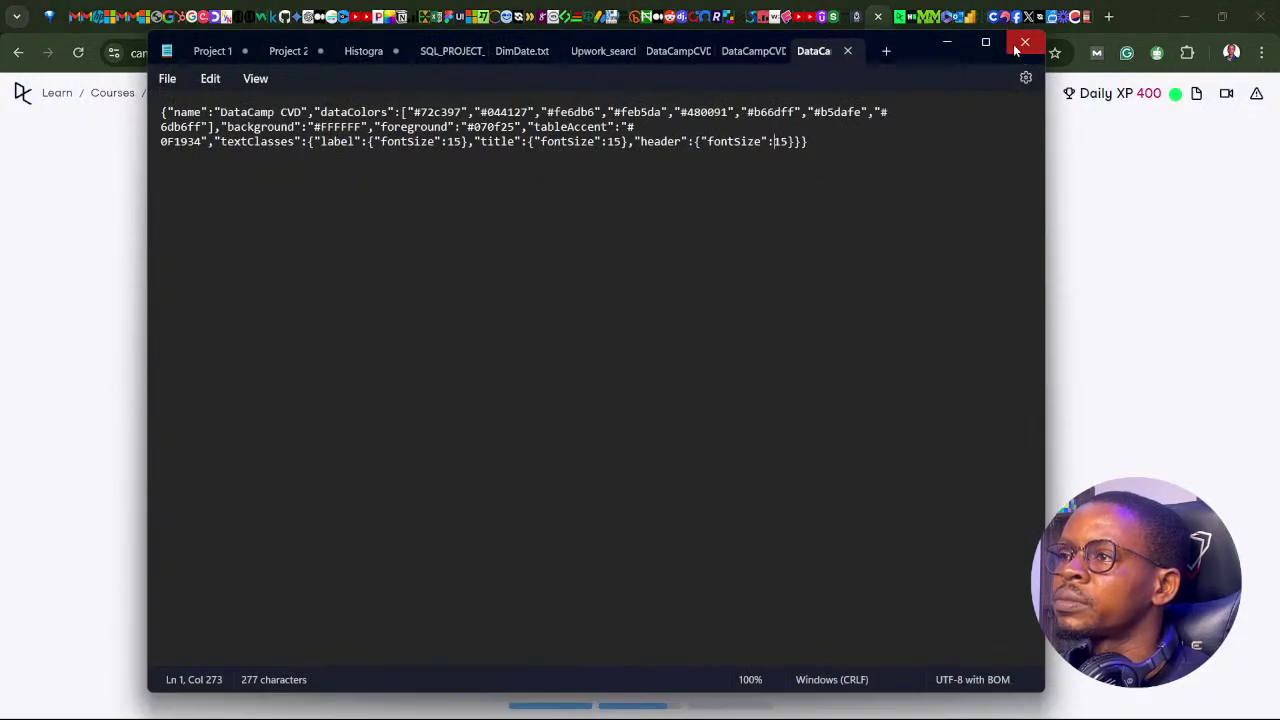
pyautogui.click(1015, 43)
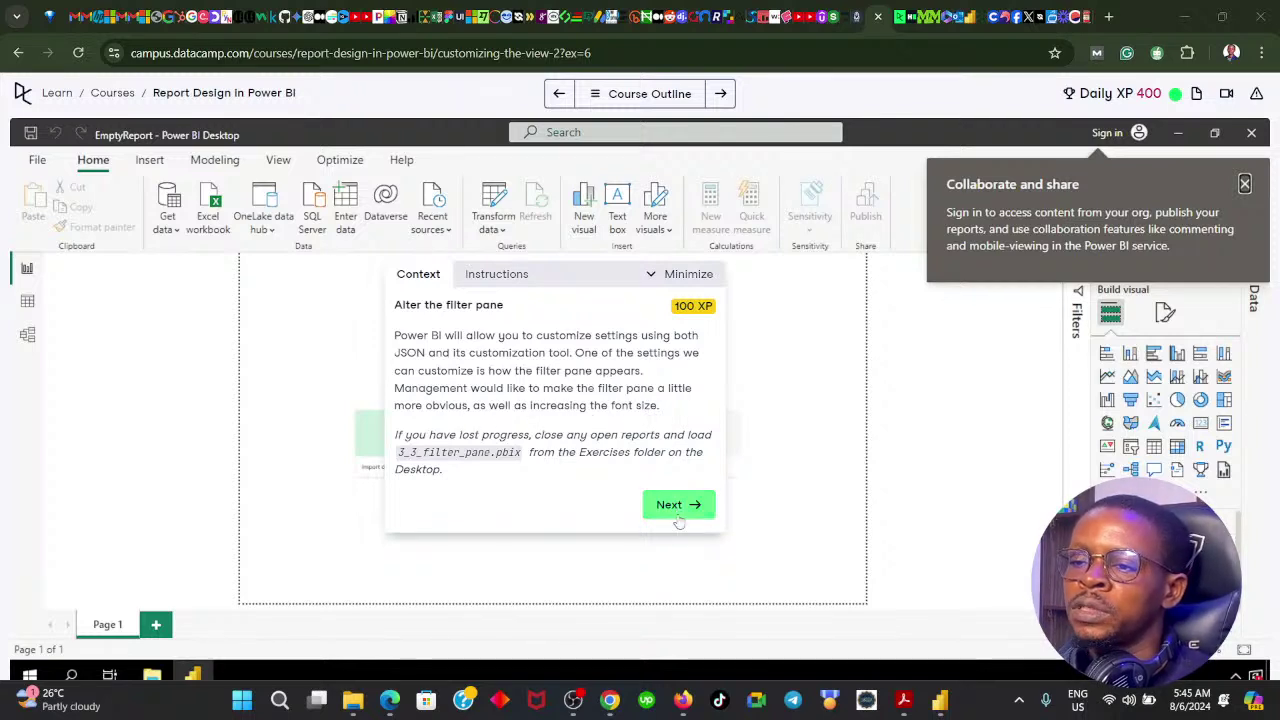
pyautogui.click(677, 516)
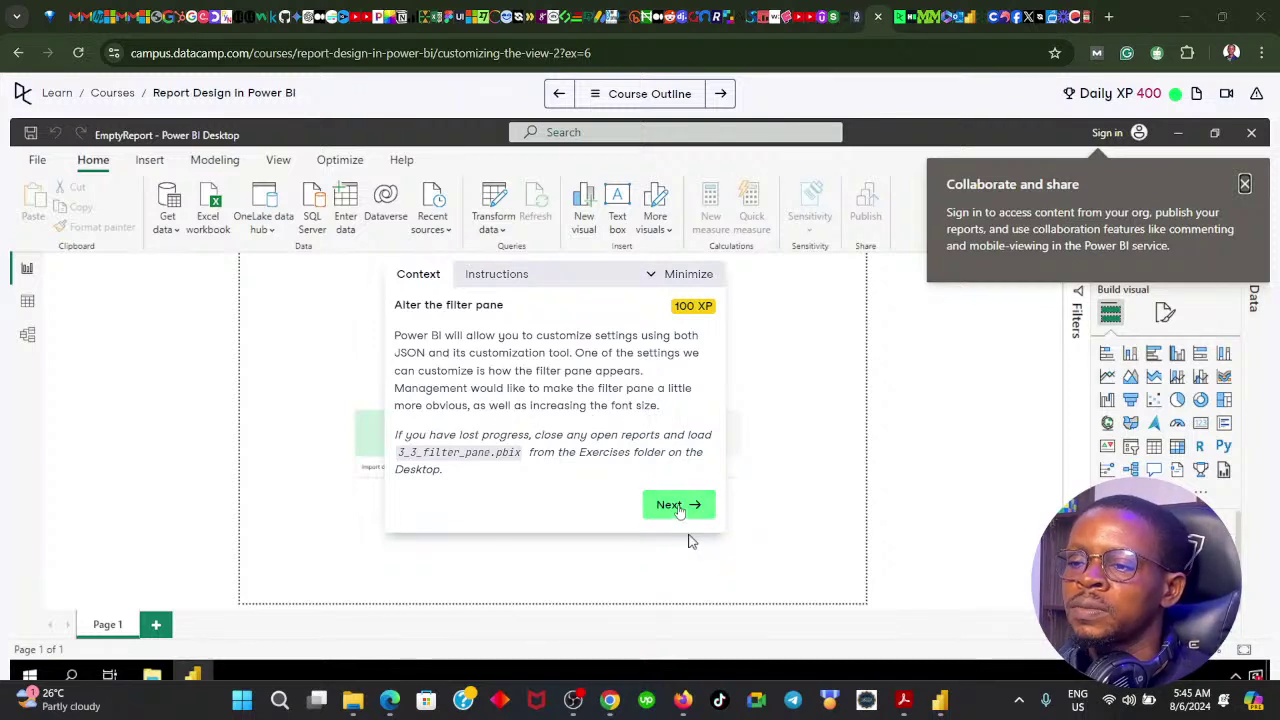
# Switch to Power BI Desktop and open the customization of the current DataCamp CVD theme, rechecking the first exercise instruction in Chrome
pyautogui.click(645, 700)
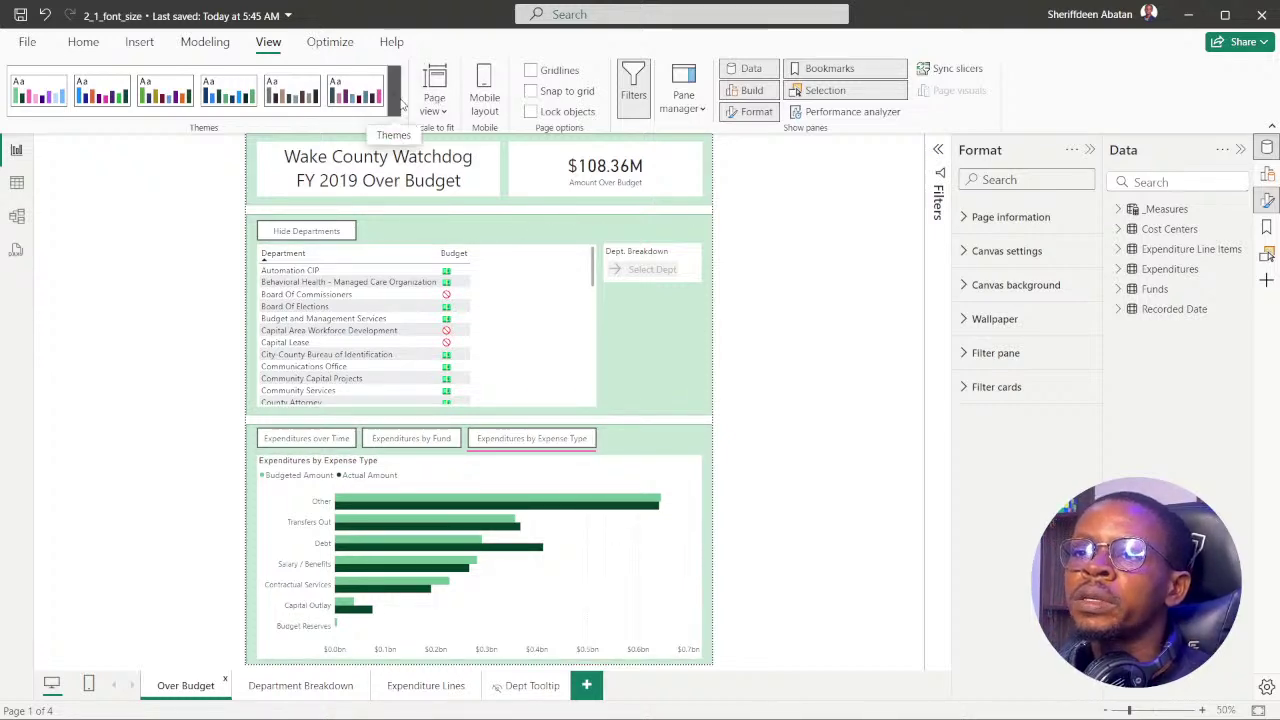
pyautogui.click(396, 102)
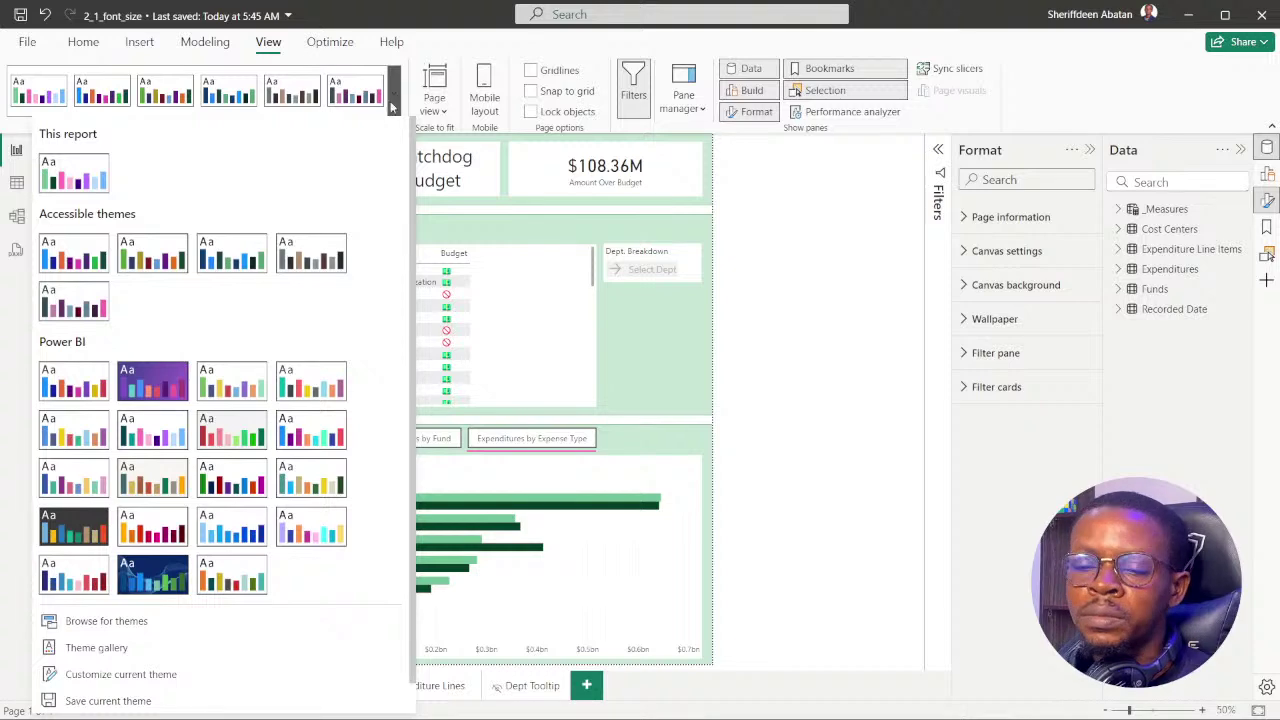
pyautogui.scroll(-2, 255, 330)
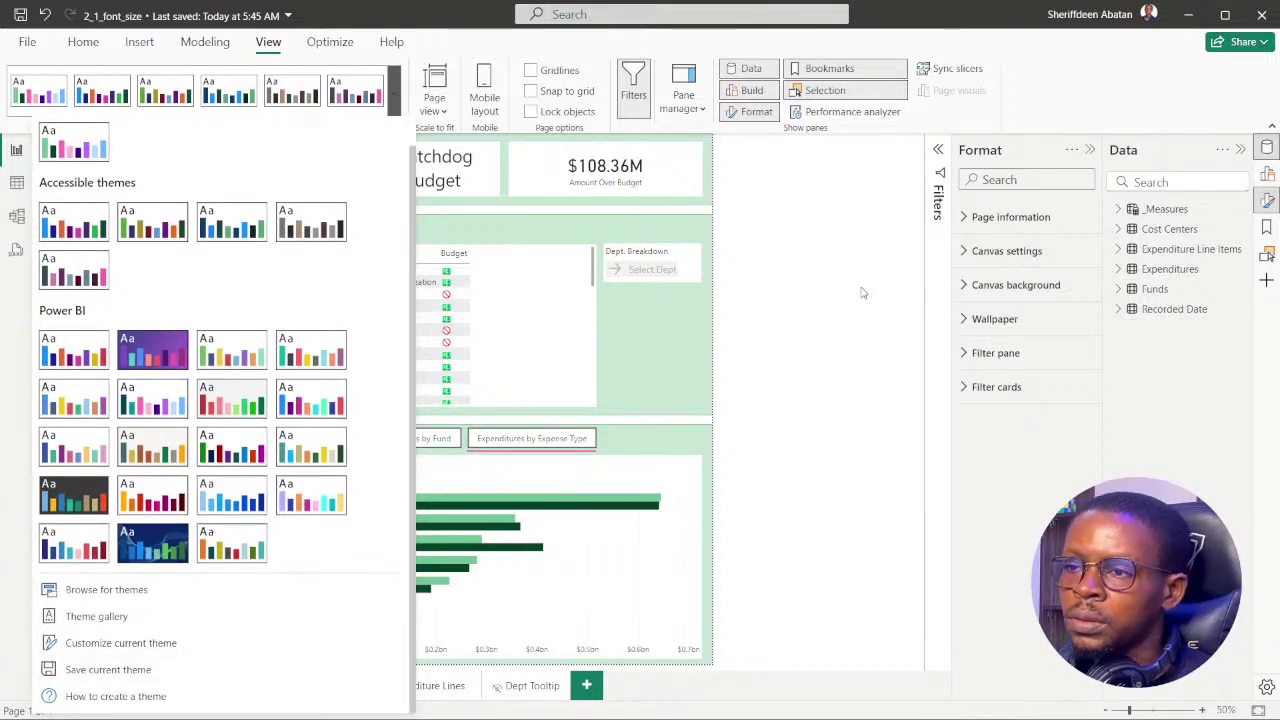
pyautogui.click(828, 288)
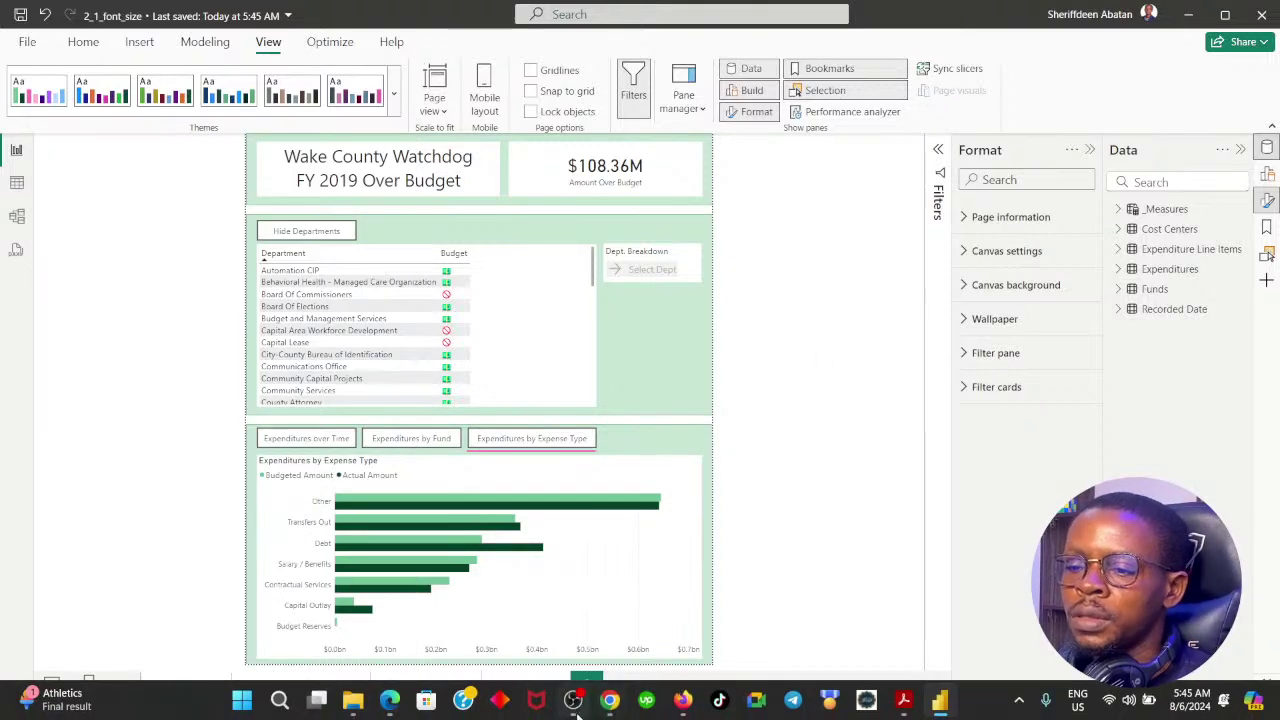
pyautogui.click(609, 699)
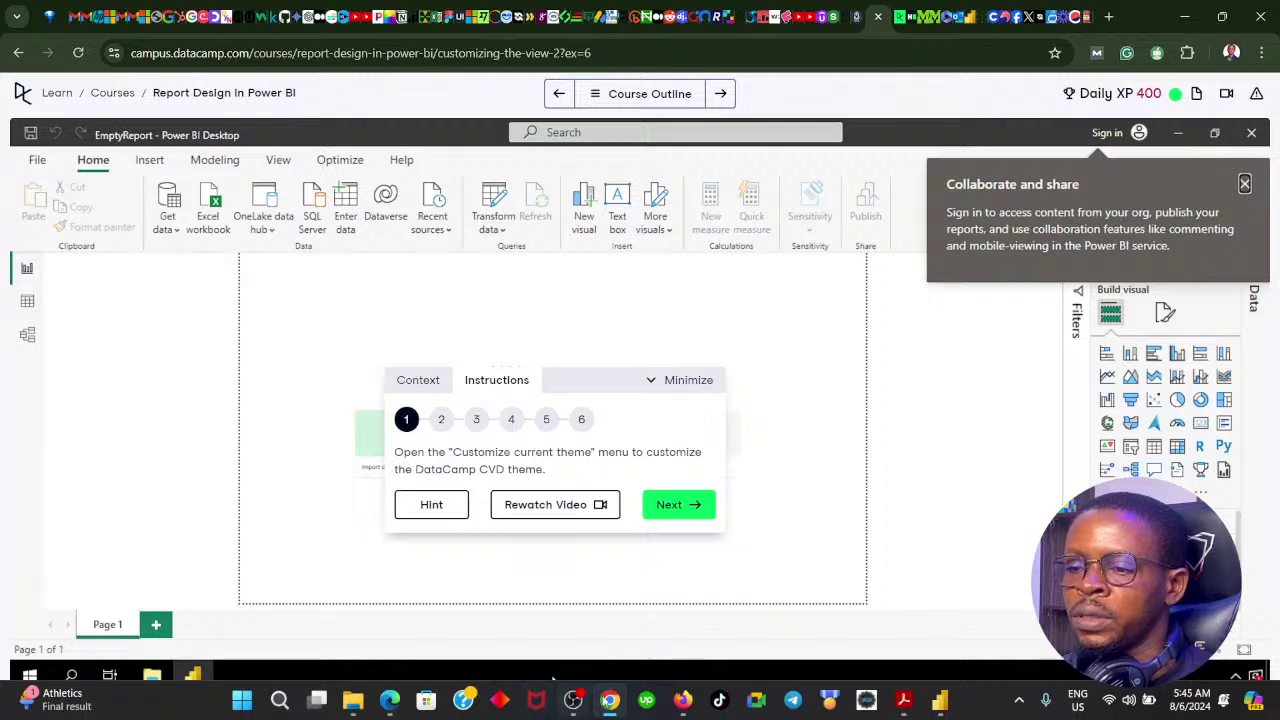
pyautogui.click(610, 700)
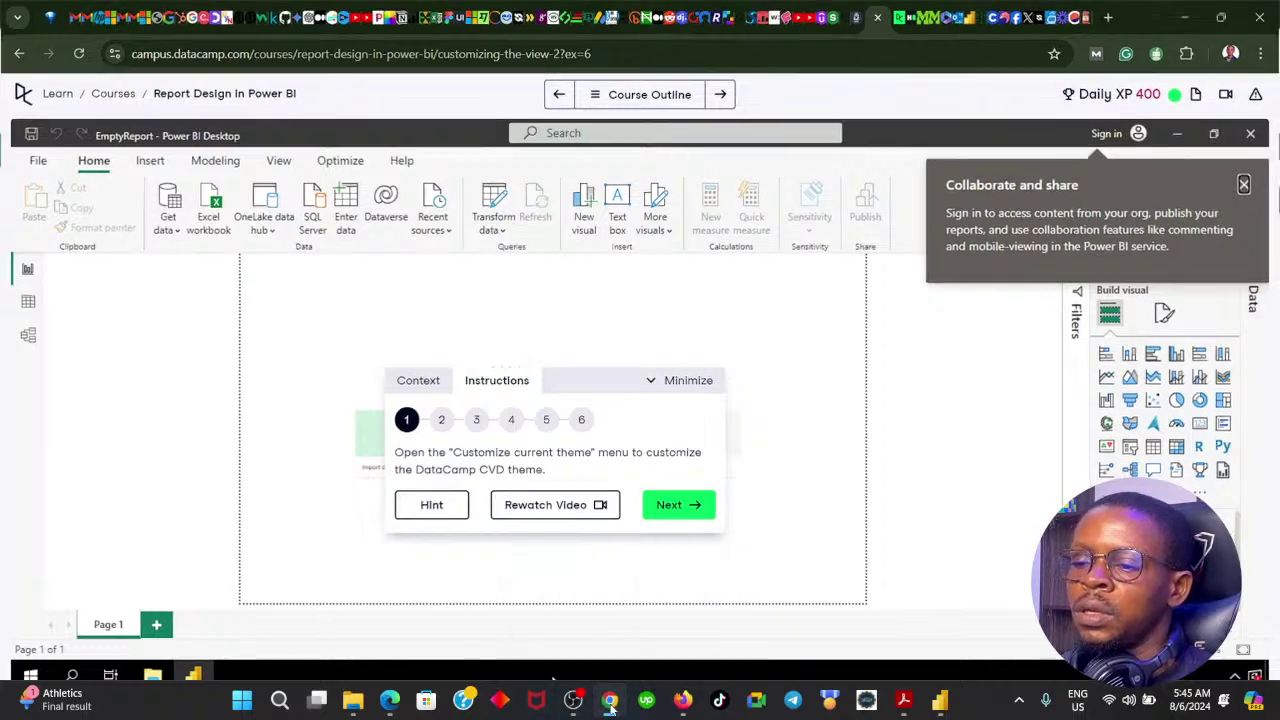
pyautogui.click(395, 98)
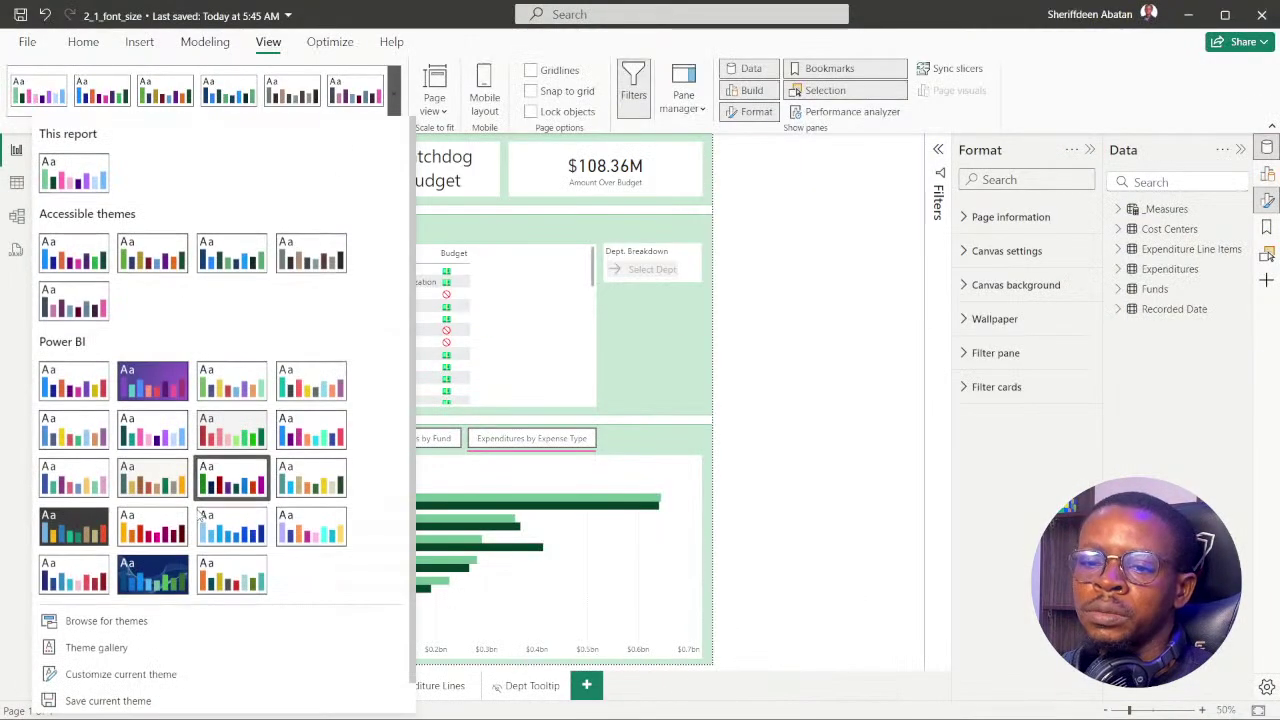
pyautogui.click(120, 643)
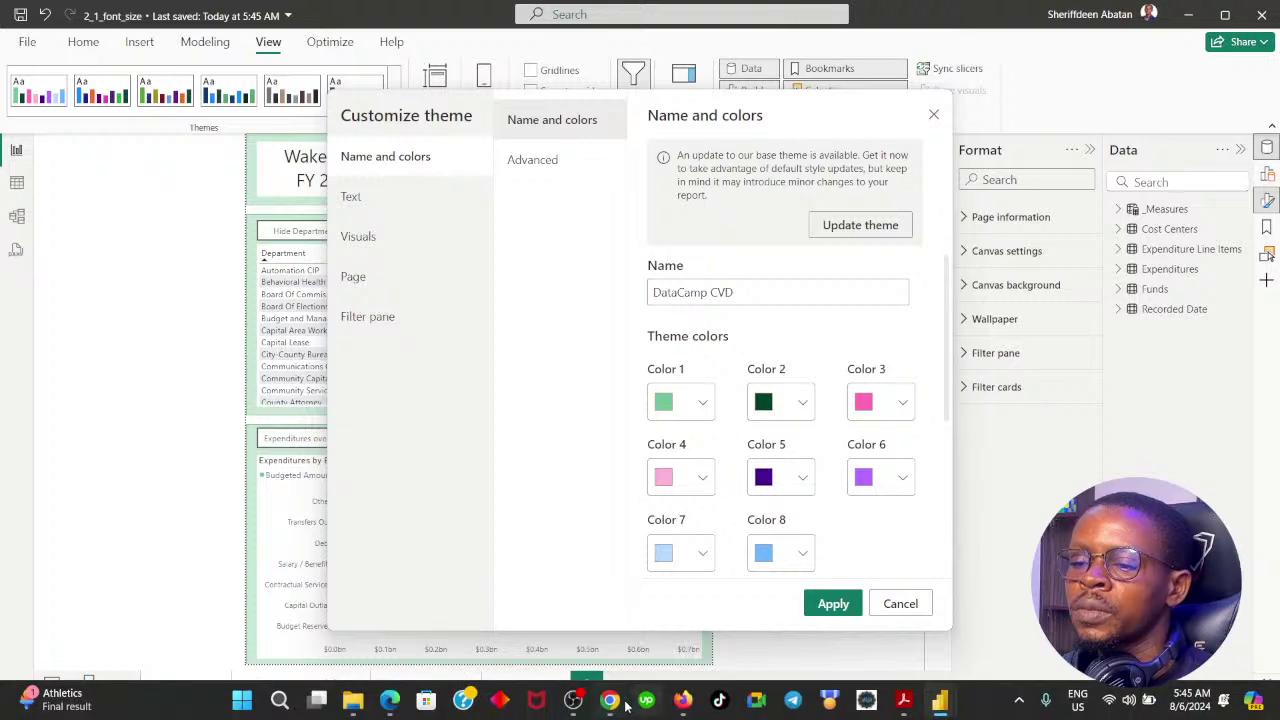
# Advance to the second exercise instruction in Chrome, and open the theme's Filter pane settings in Power BI Desktop
pyautogui.click(611, 704)
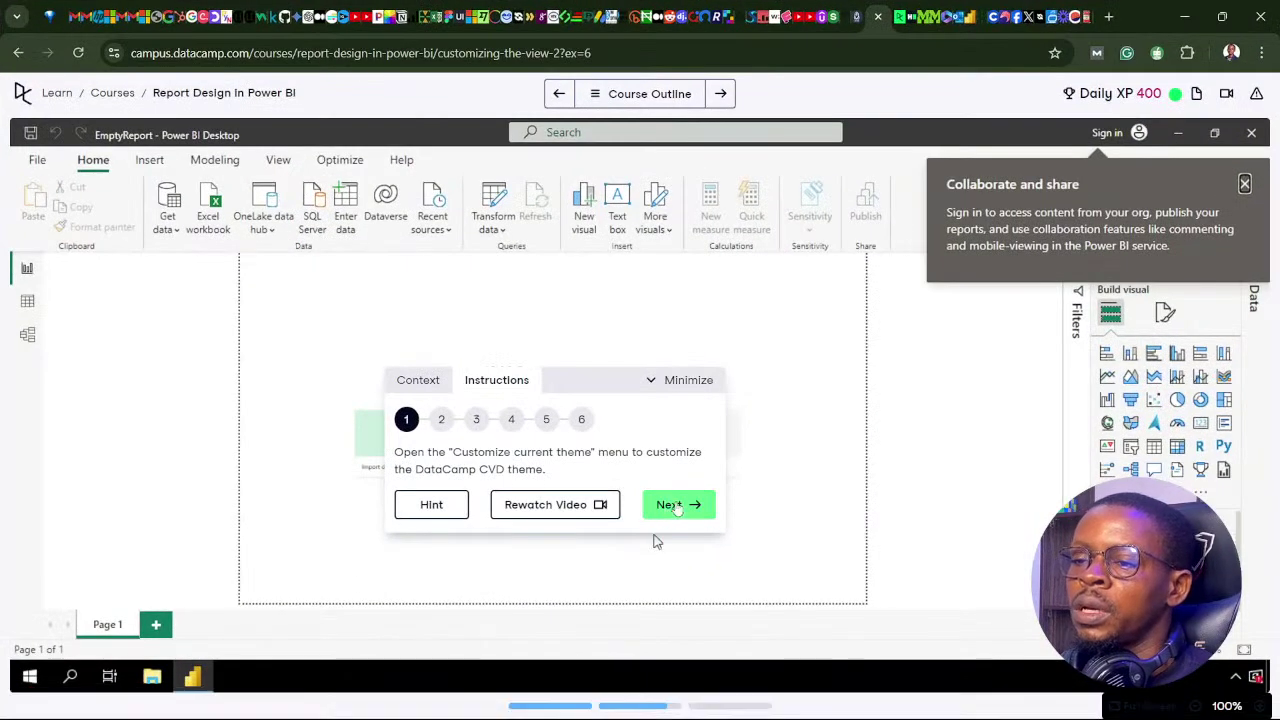
pyautogui.click(678, 506)
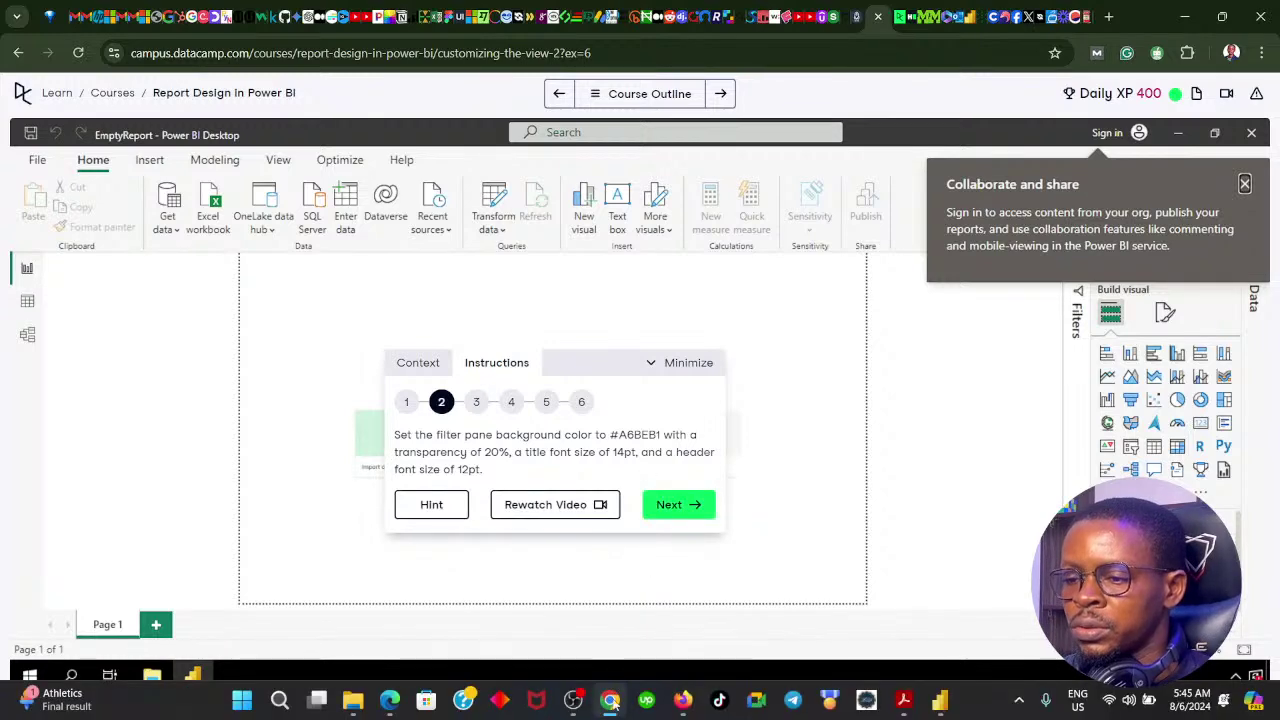
pyautogui.click(609, 703)
pyautogui.click(362, 320)
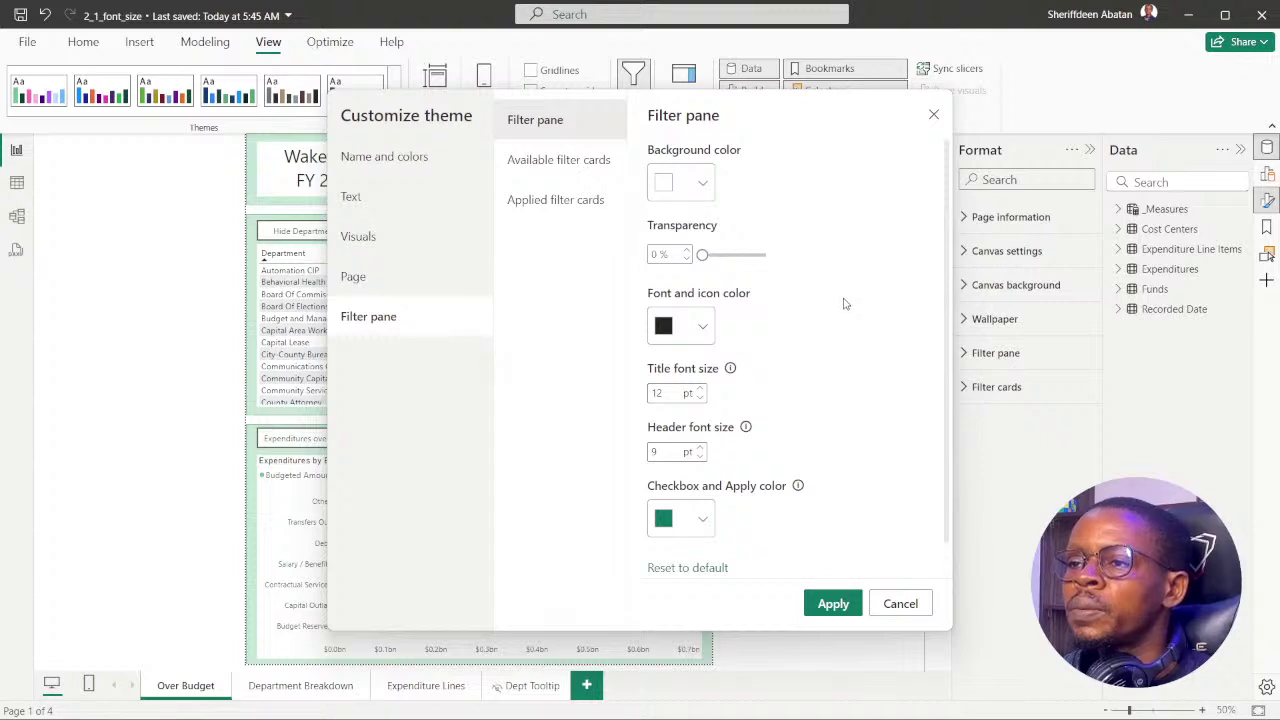
# Set the filter pane's background color to #A6BEB1, rechecking the exercise instruction in Chrome for the value
pyautogui.click(705, 187)
pyautogui.click(825, 168)
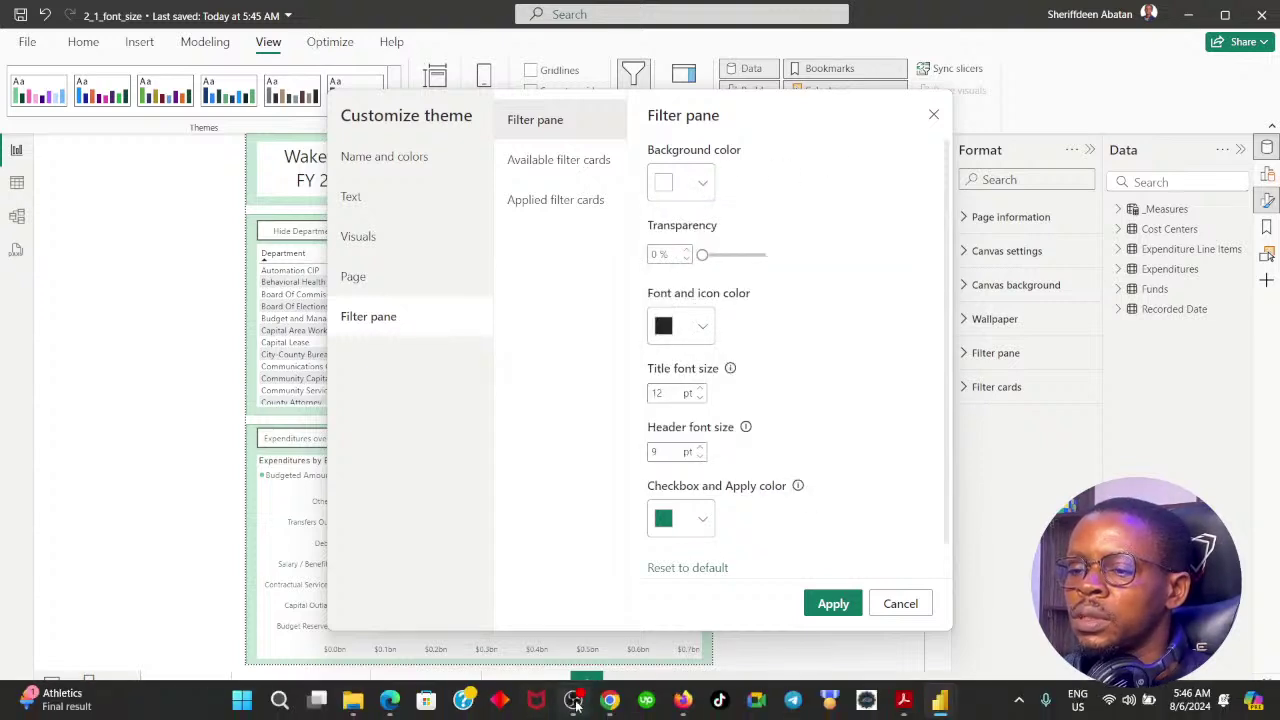
pyautogui.click(609, 703)
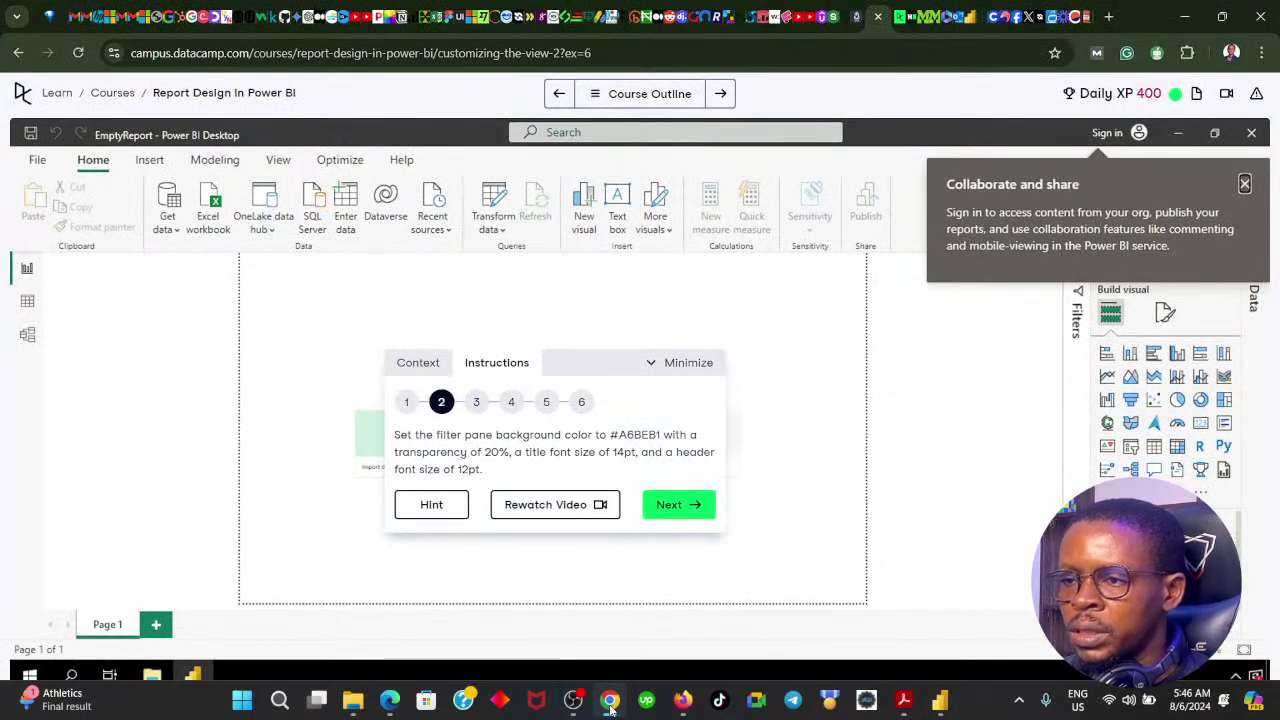
pyautogui.click(609, 703)
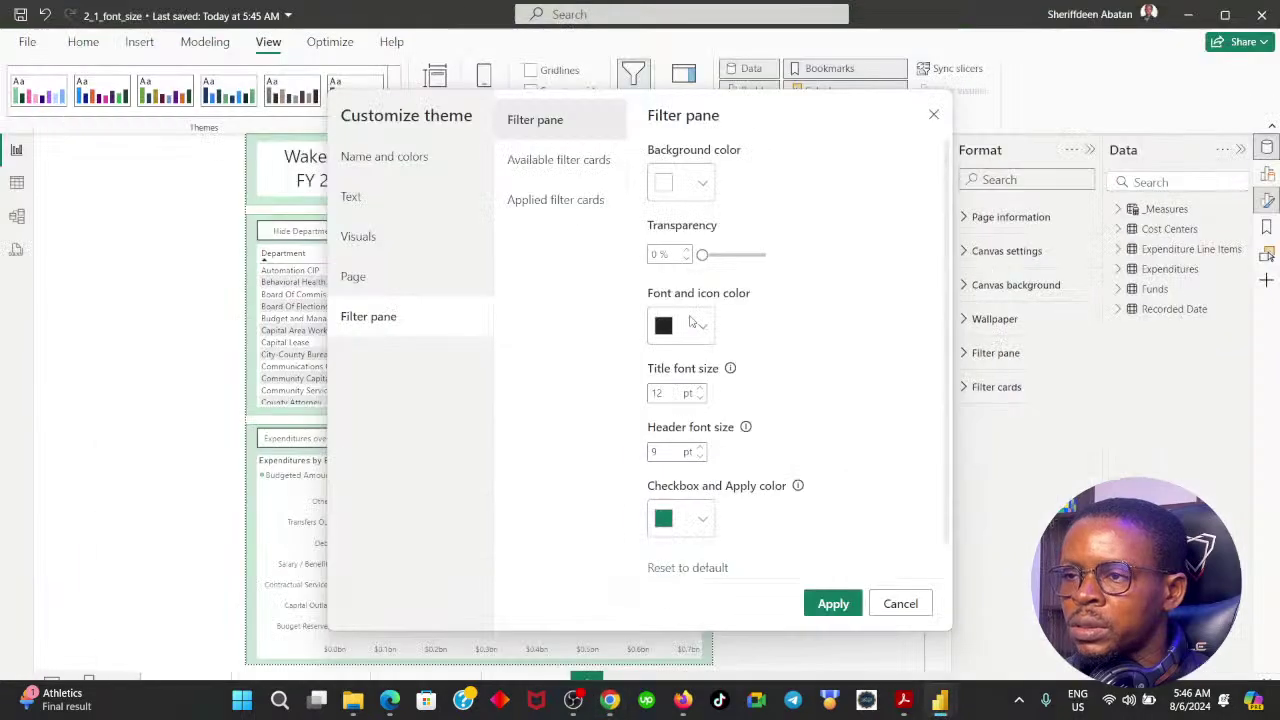
pyautogui.click(704, 190)
pyautogui.click(700, 453)
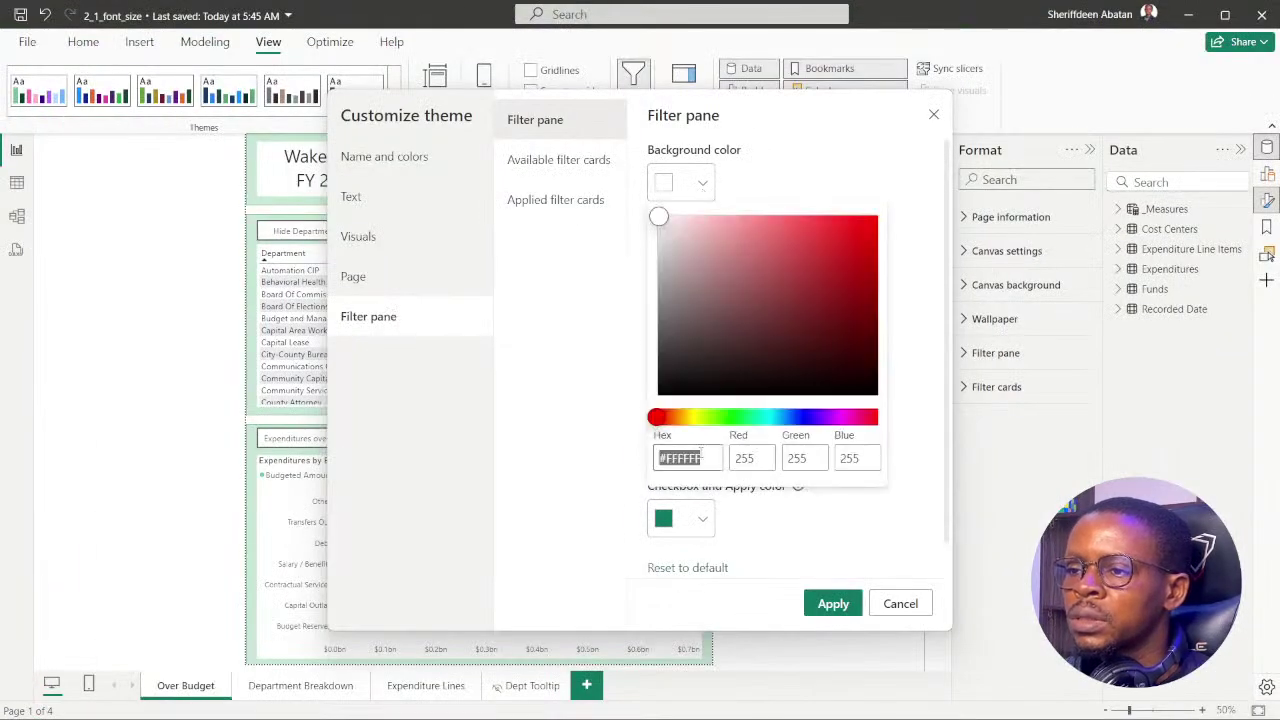
pyautogui.click(711, 458)
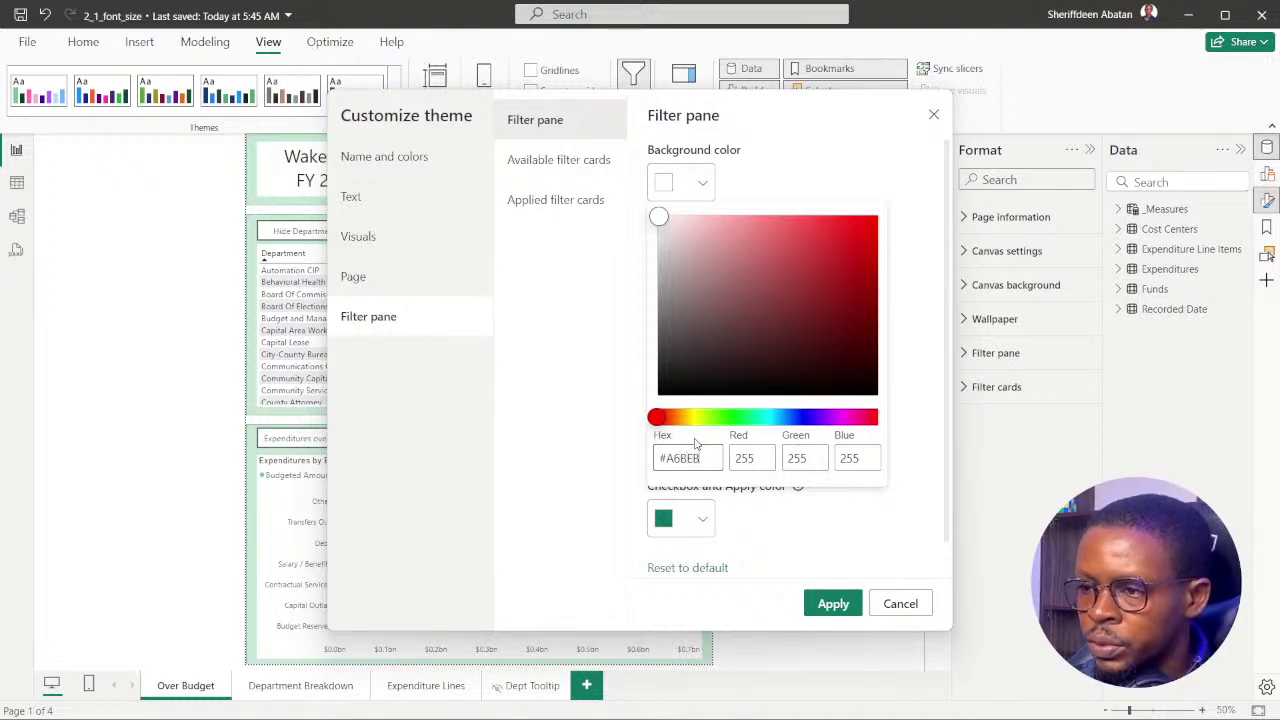
pyautogui.write('A6BEB1')
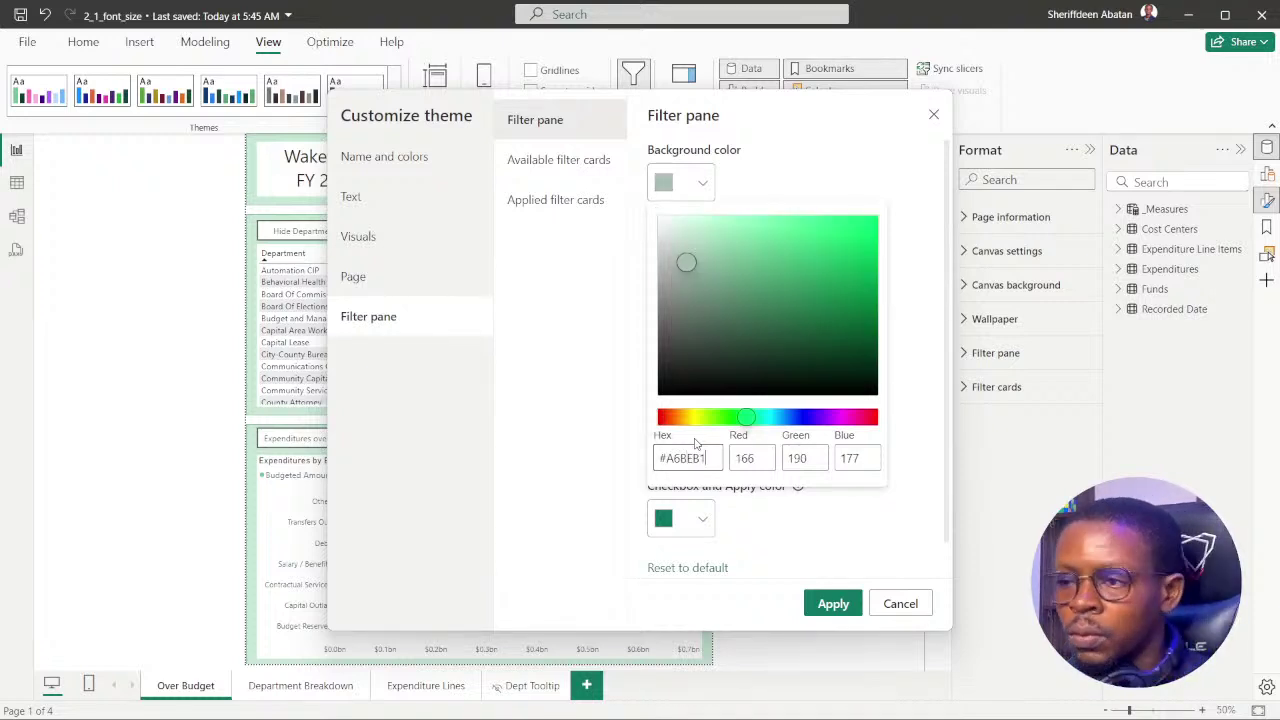
pyautogui.click(836, 606)
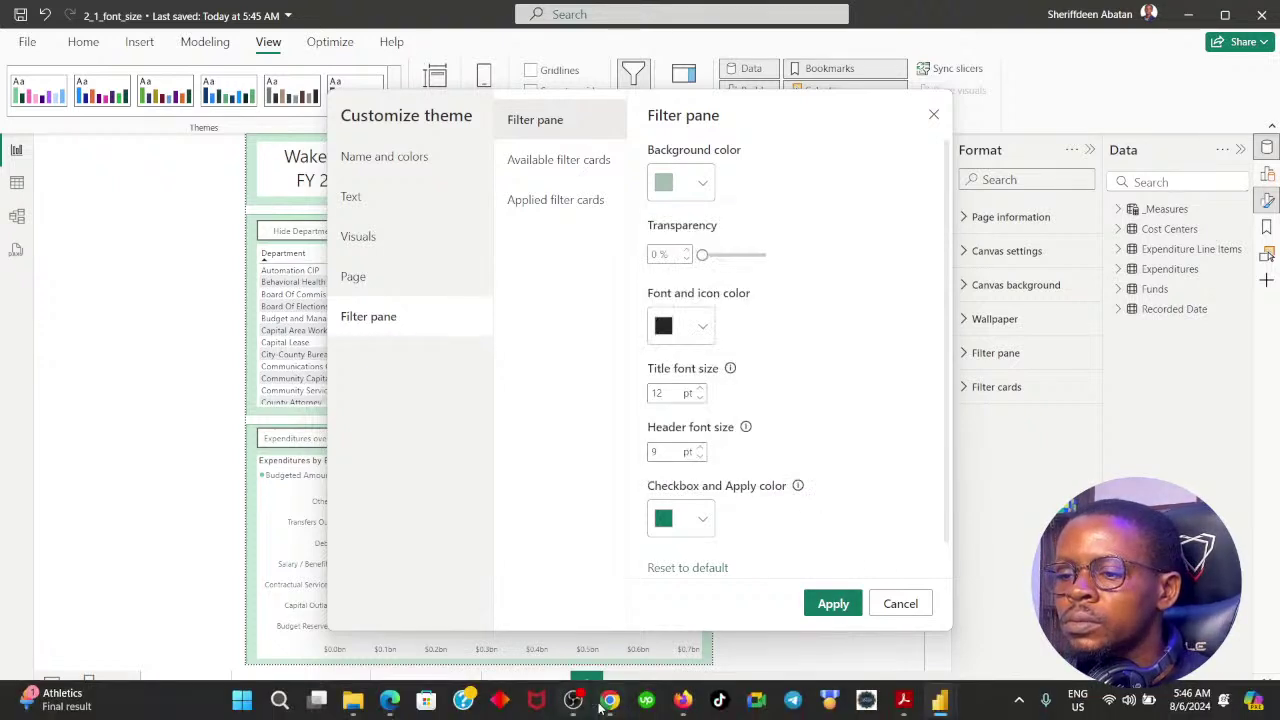
# Verify the filter pane's background color against the exercise instruction, and set its transparency to 20%
pyautogui.click(607, 702)
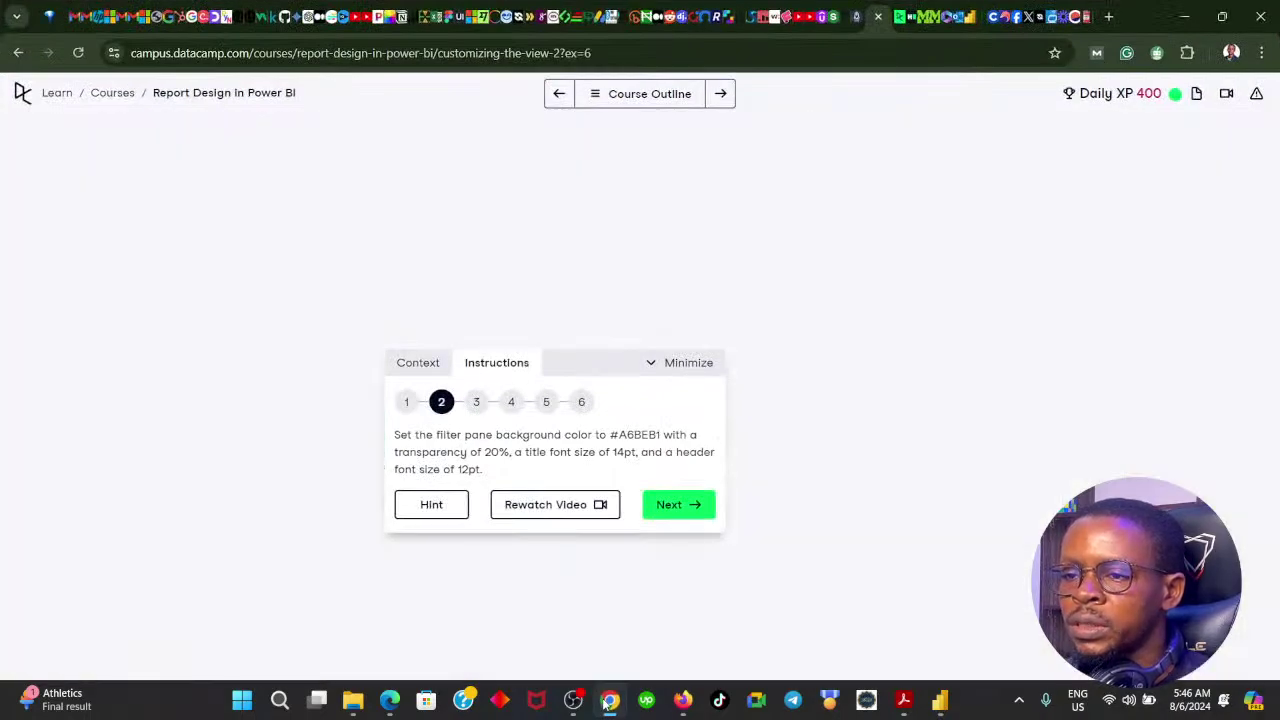
pyautogui.click(607, 702)
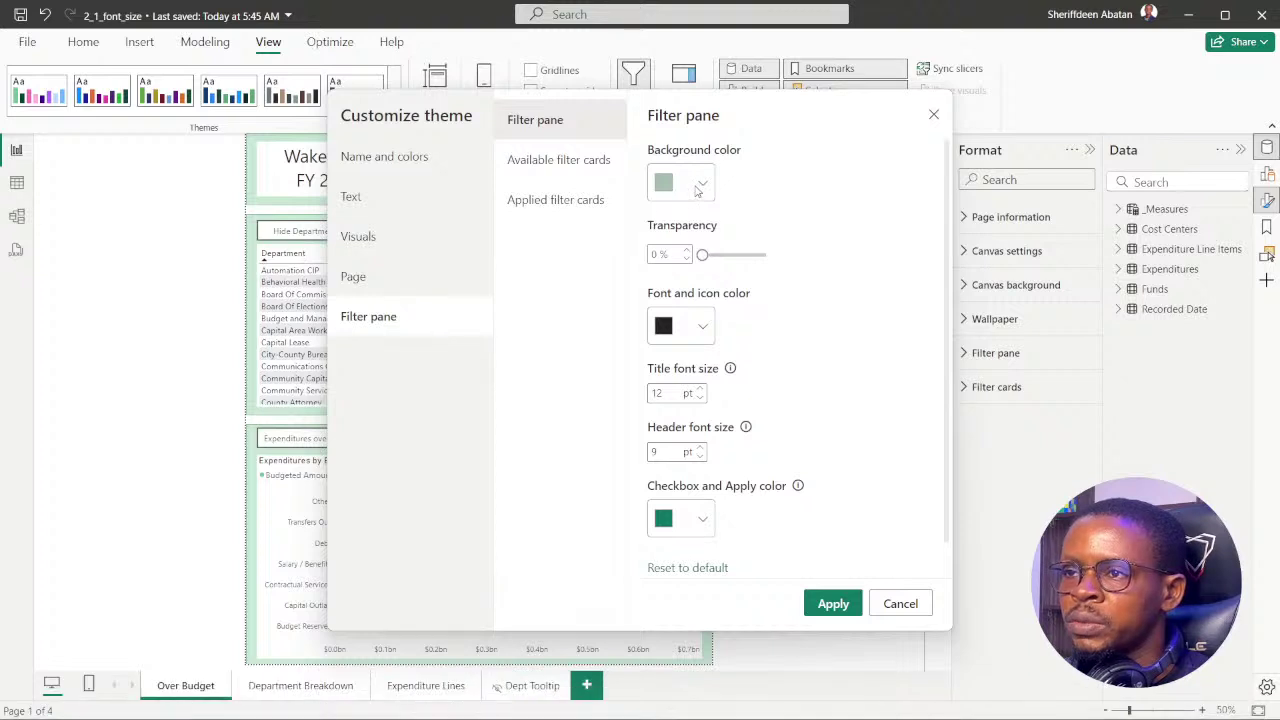
pyautogui.click(698, 186)
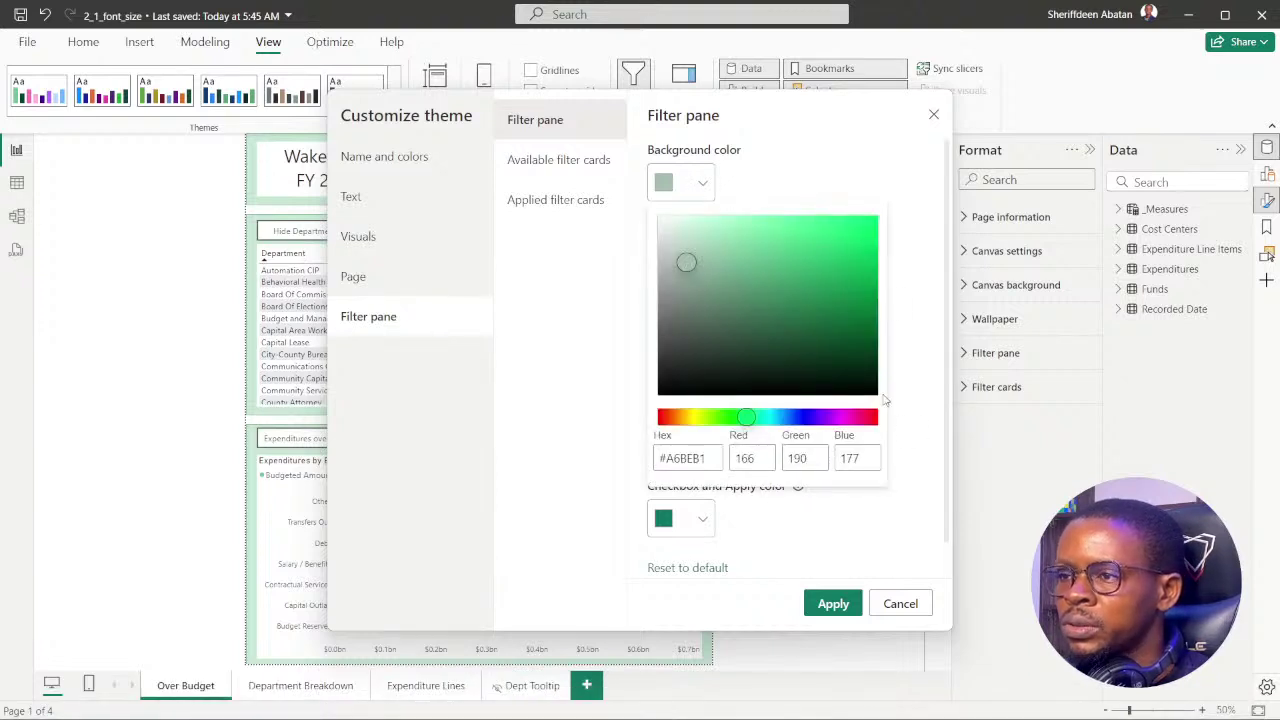
pyautogui.click(905, 369)
pyautogui.moveTo(704, 253); pyautogui.dragTo(714, 256)
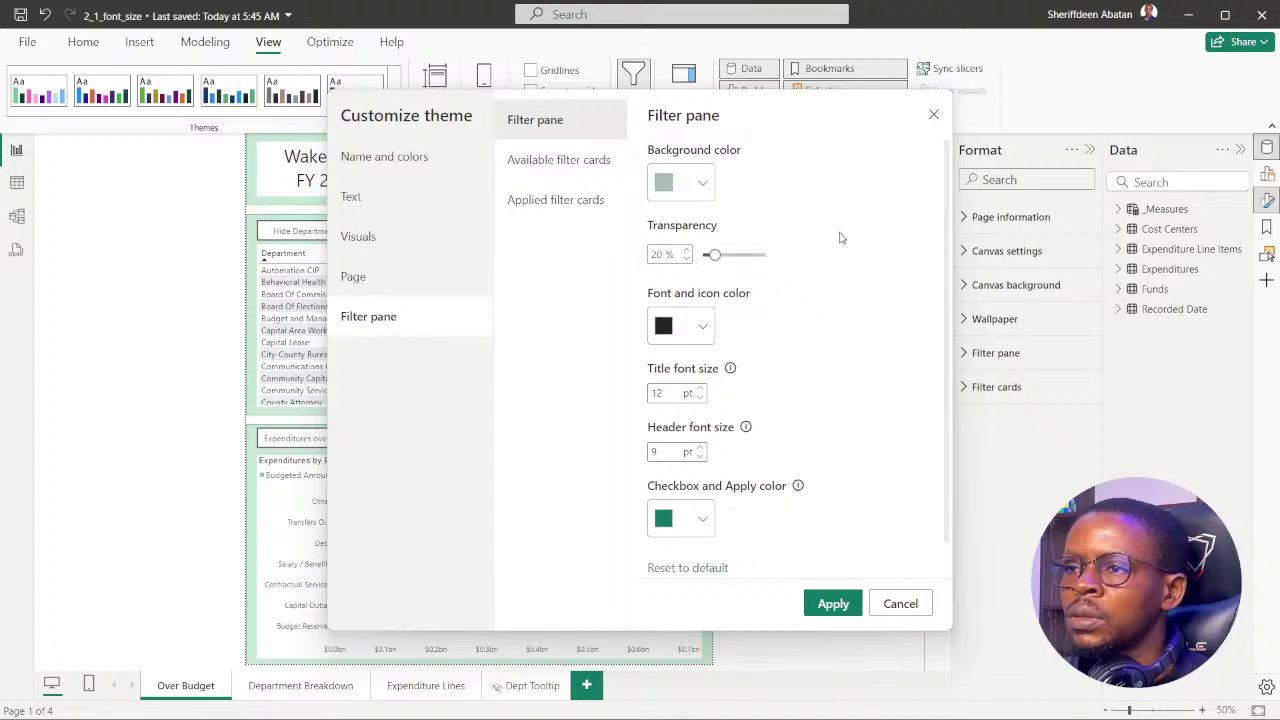
# Set the filter pane's title font size to 14 pt, checking the exercise instruction in Chrome for the required font sizes
pyautogui.click(608, 700)
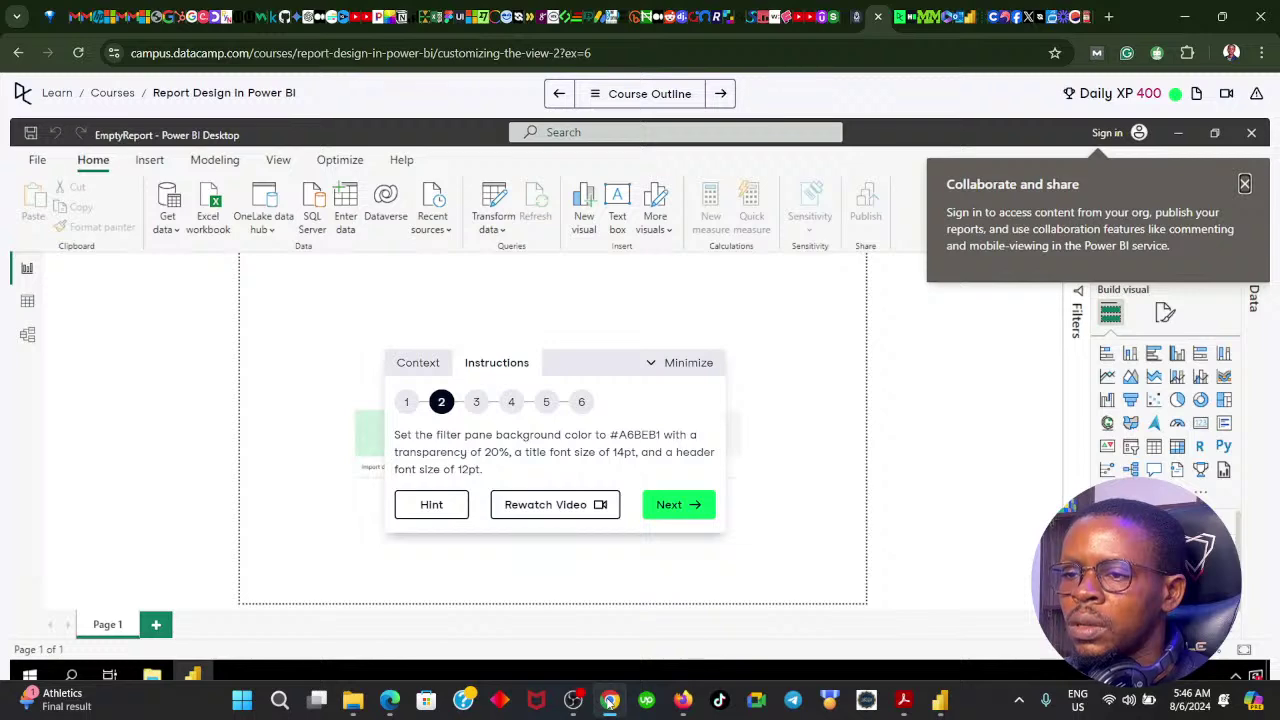
pyautogui.click(608, 700)
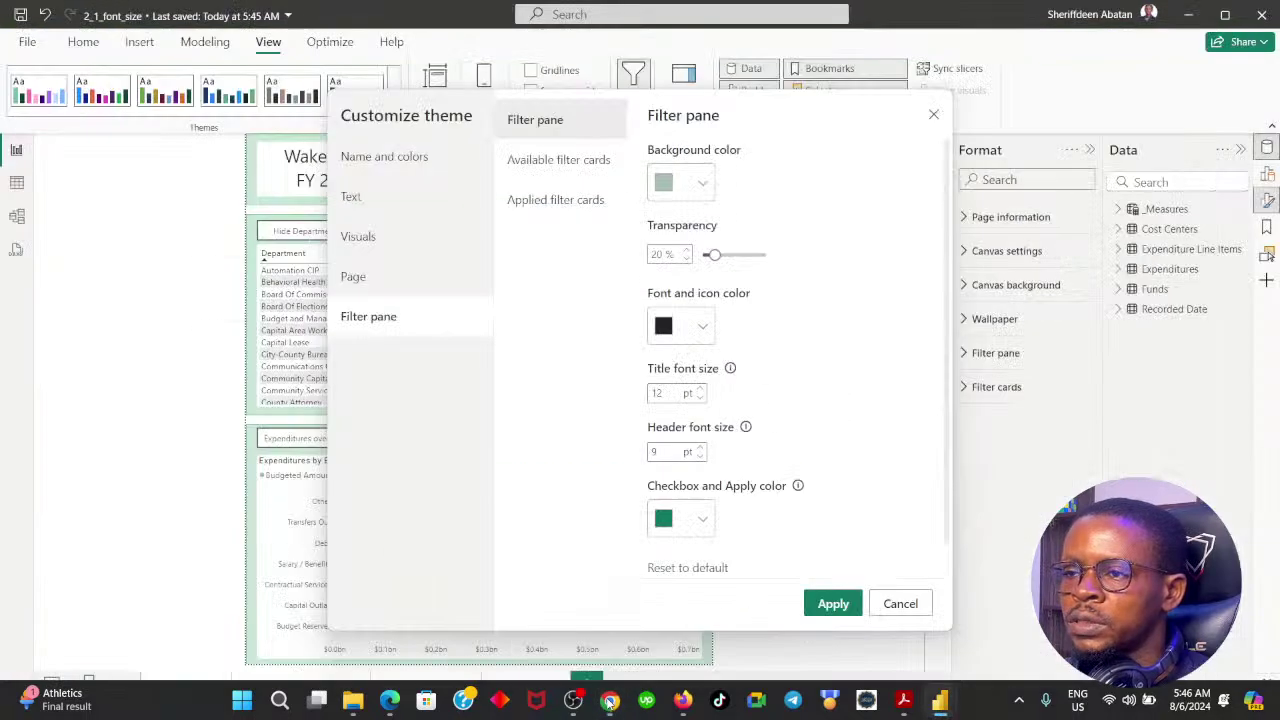
pyautogui.doubleClick(702, 390)
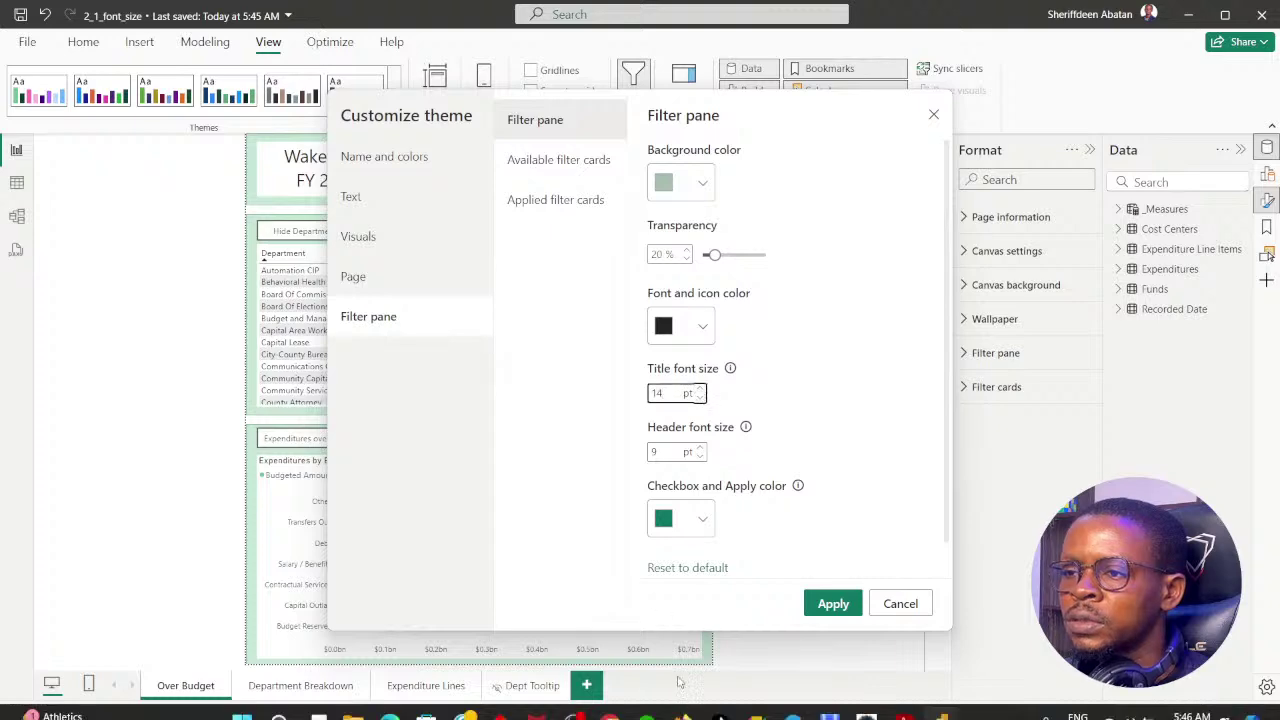
pyautogui.click(608, 700)
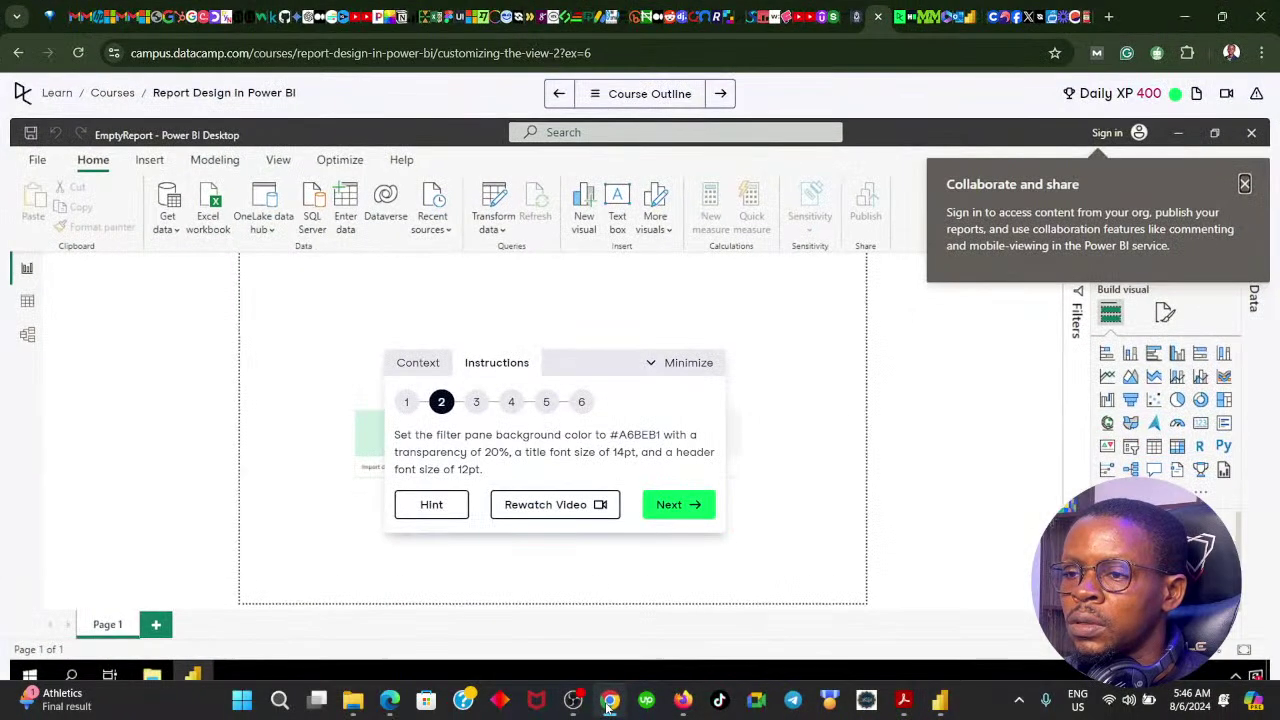
pyautogui.click(608, 700)
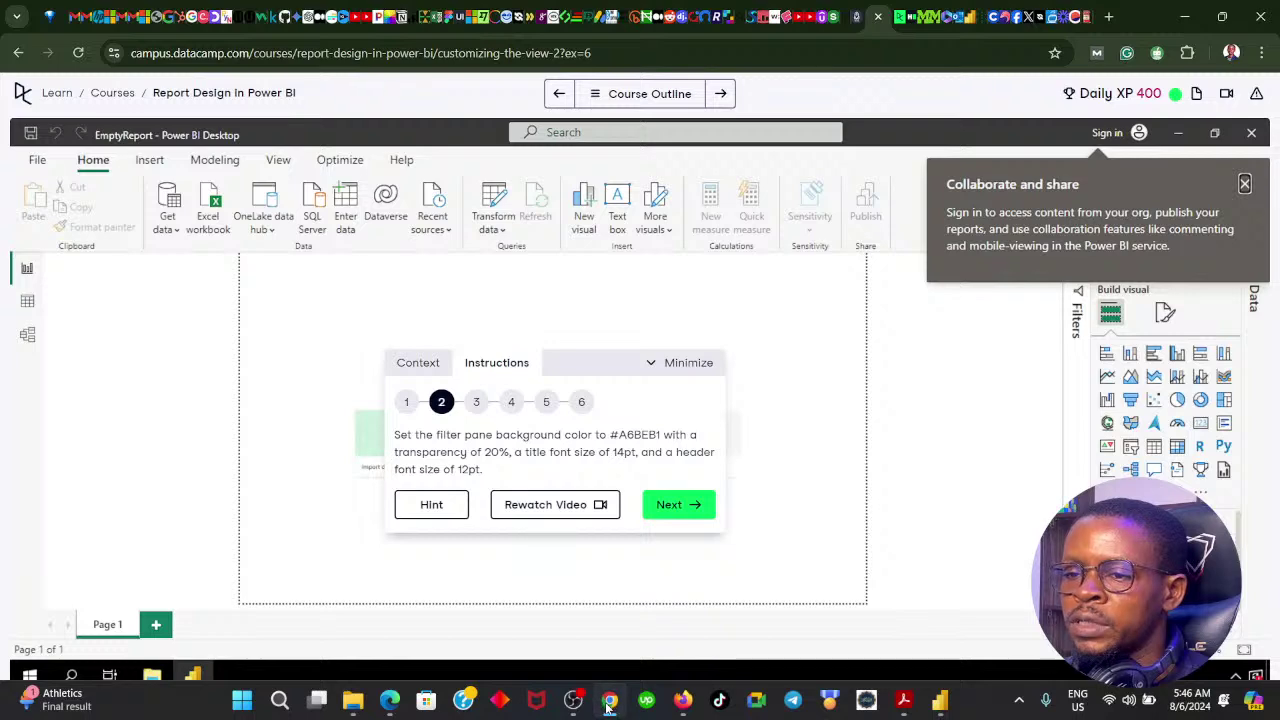
# Set the filter pane's header font size to 12 pt in Power BI Desktop, and advance to the third exercise instruction in Chrome
pyautogui.scroll(-1, 766, 400)
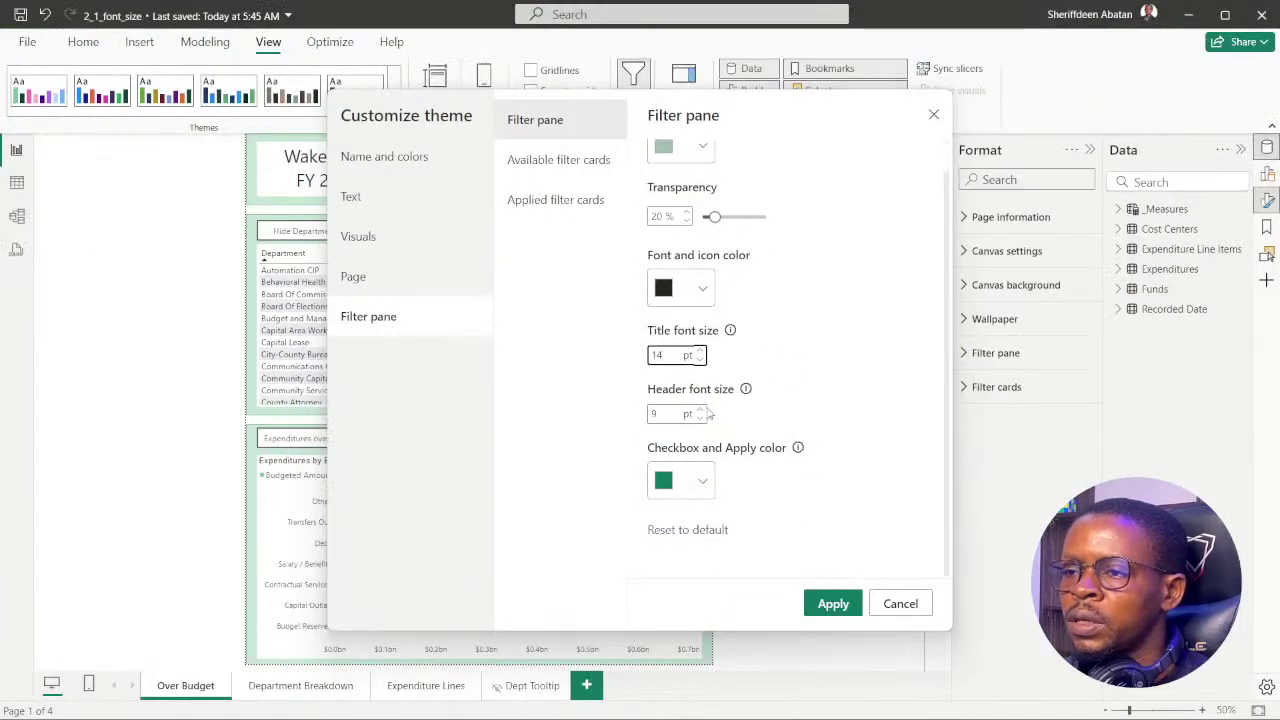
pyautogui.doubleClick(698, 410)
pyautogui.click(699, 410)
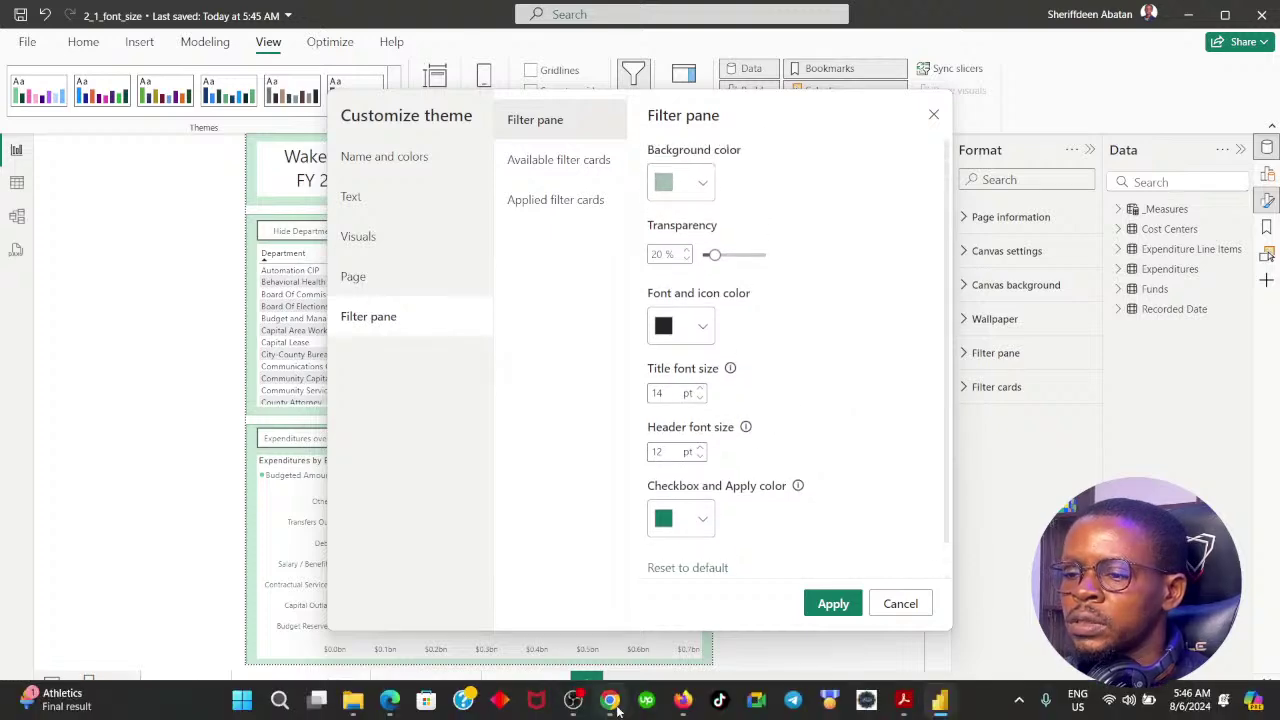
pyautogui.click(609, 706)
pyautogui.click(686, 510)
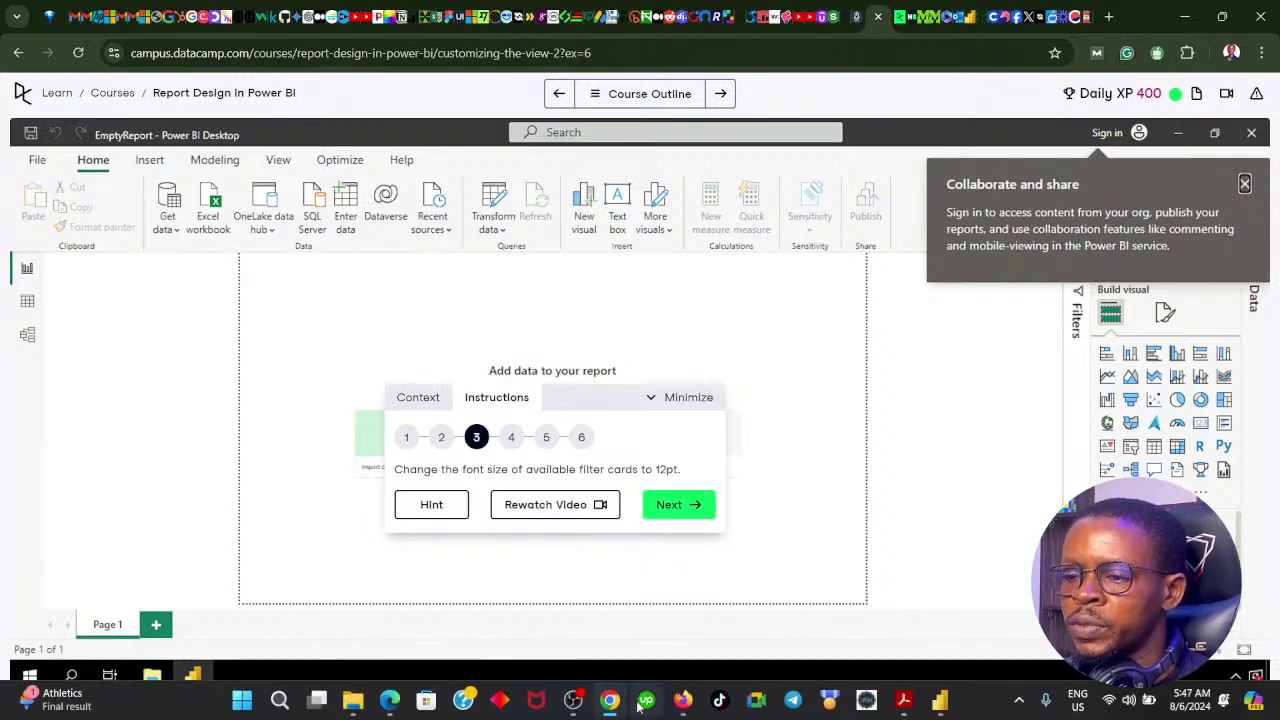
# Set the available filter cards' font size to 12 pt in Power BI Desktop, and advance to the fourth exercise instruction in Chrome
pyautogui.click(609, 706)
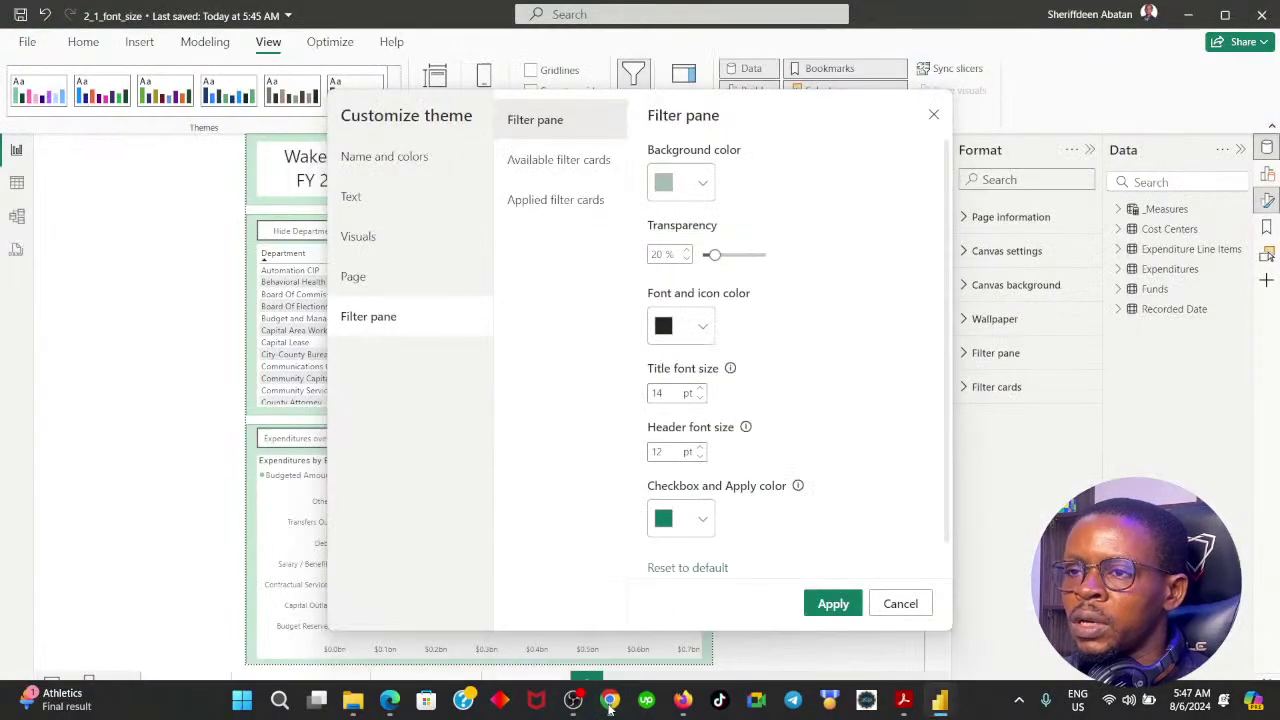
pyautogui.click(589, 164)
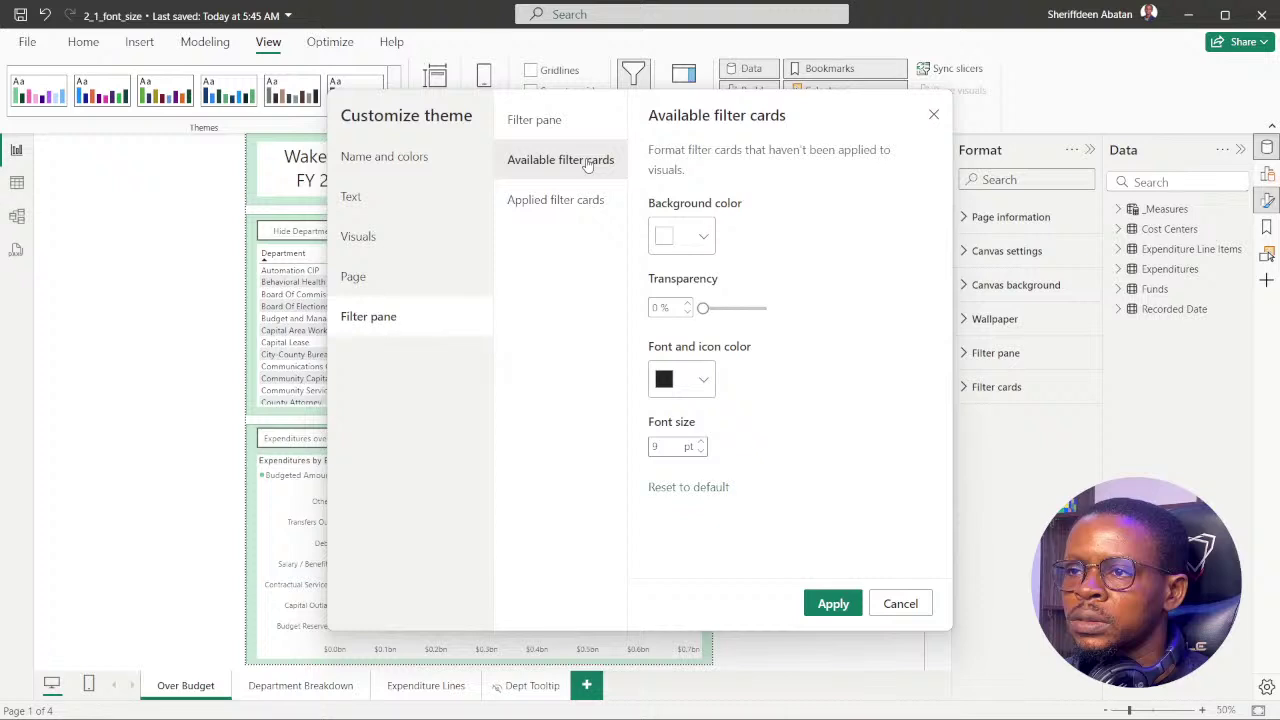
pyautogui.click(702, 443)
pyautogui.click(702, 443)
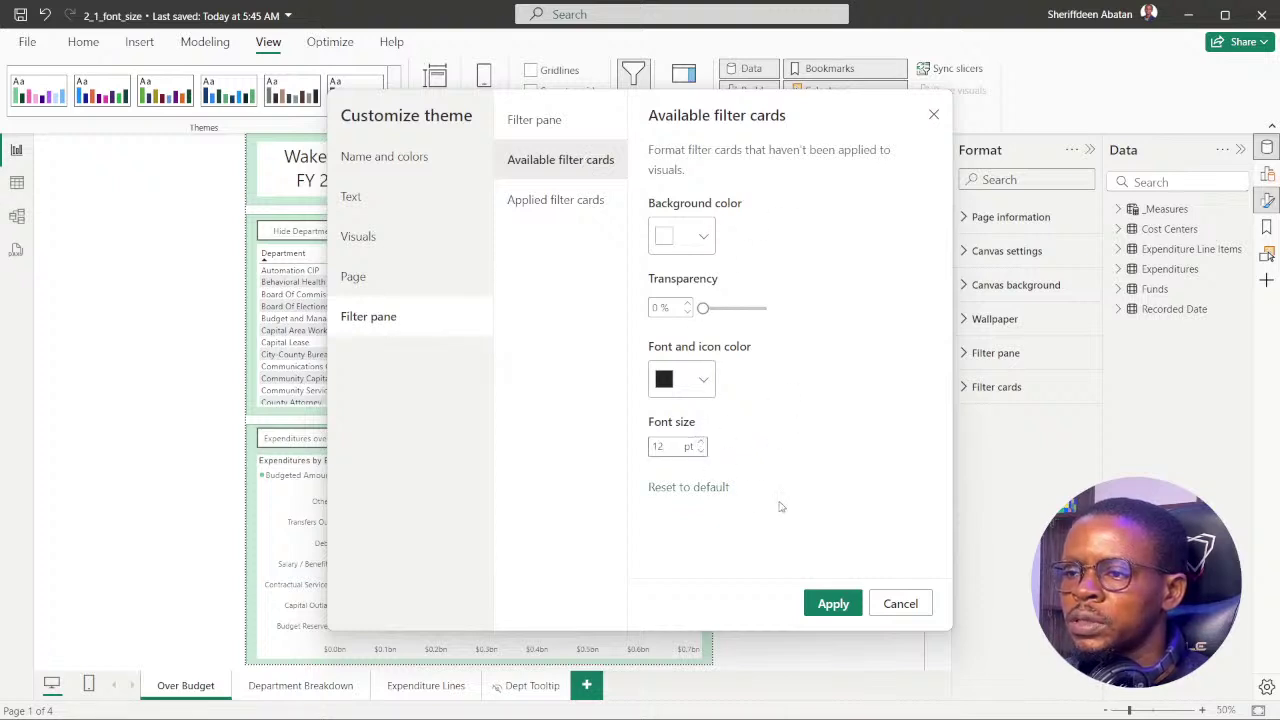
pyautogui.click(609, 700)
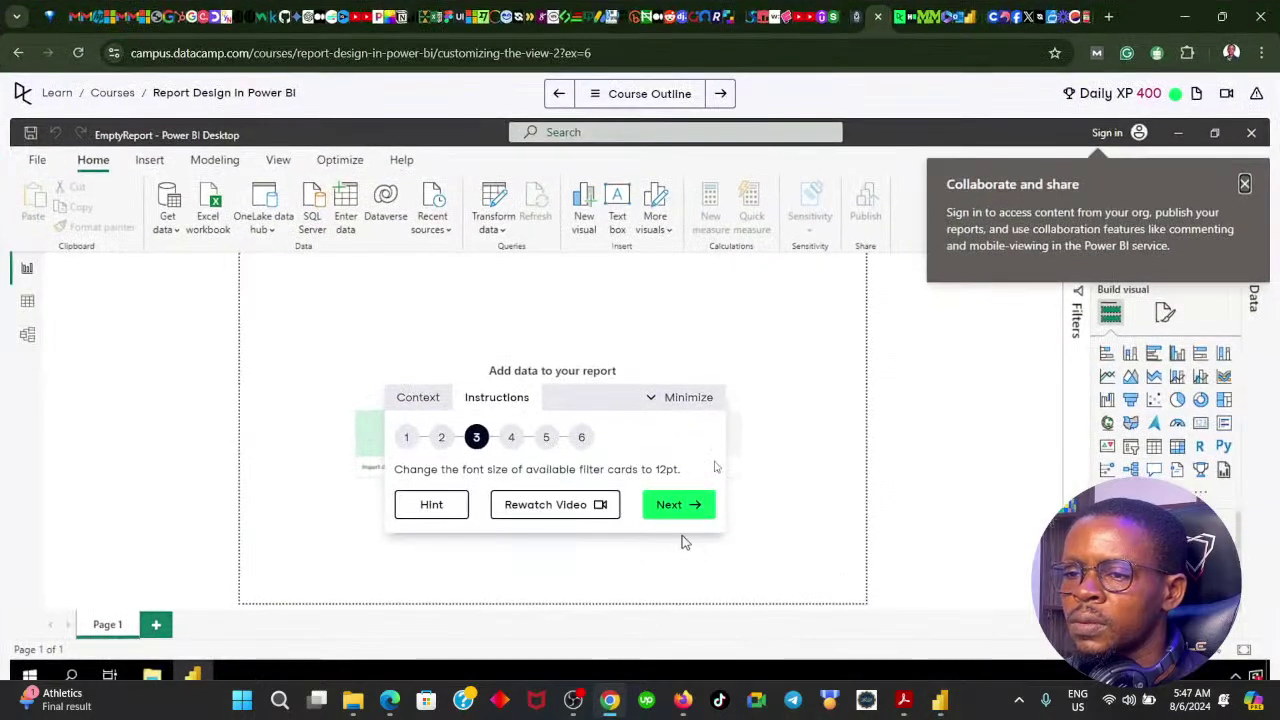
pyautogui.click(692, 505)
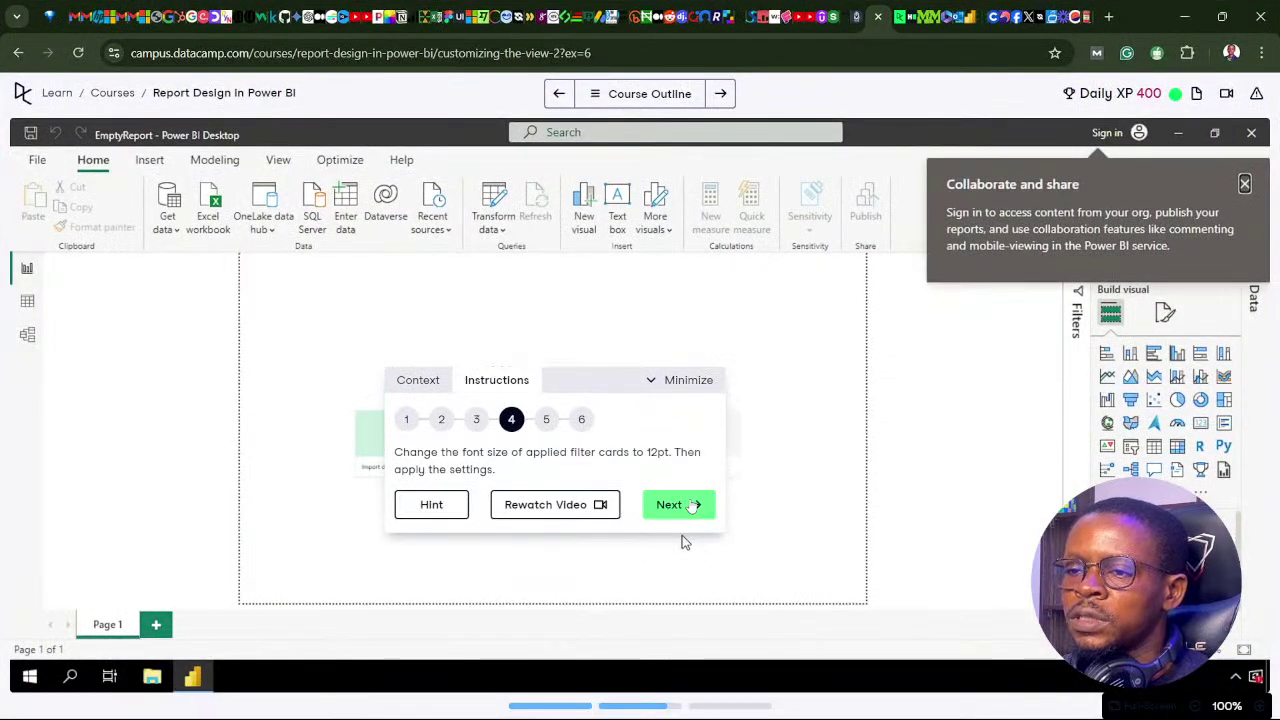
# Set the applied filter cards' font size to 12 pt in Power BI Desktop, and advance to the fifth exercise instruction in Chrome
pyautogui.click(616, 705)
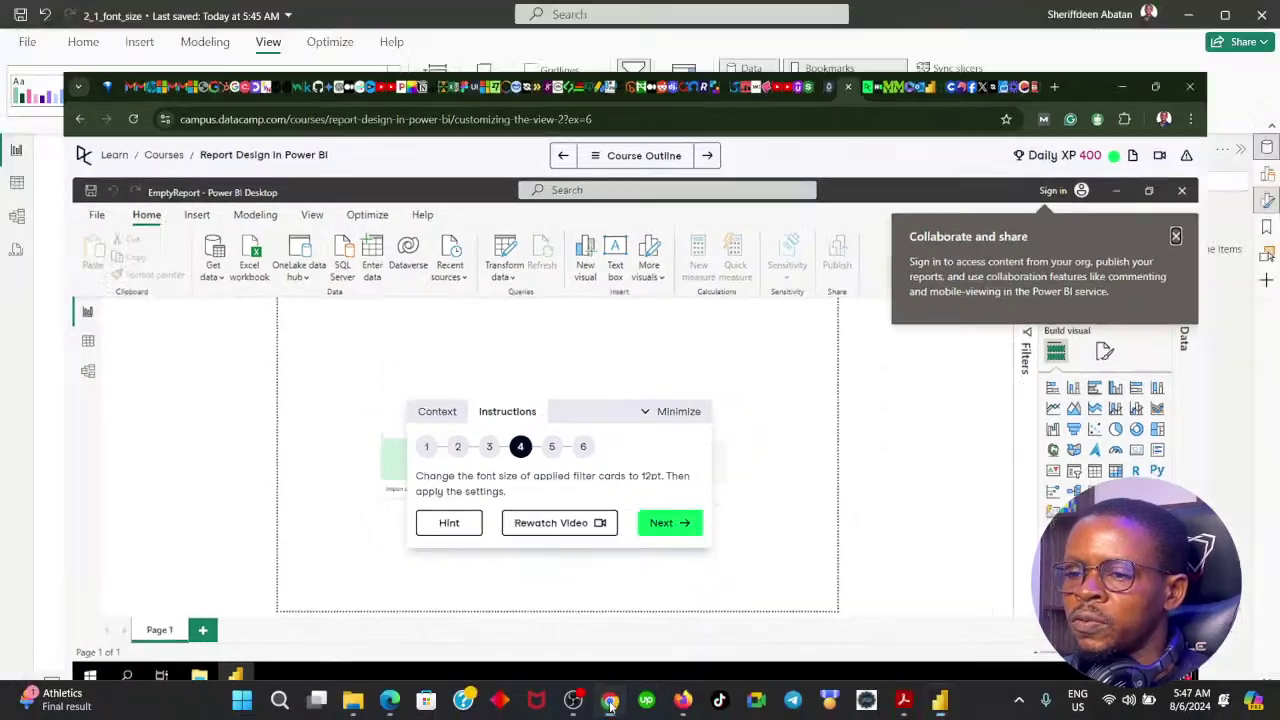
pyautogui.click(580, 199)
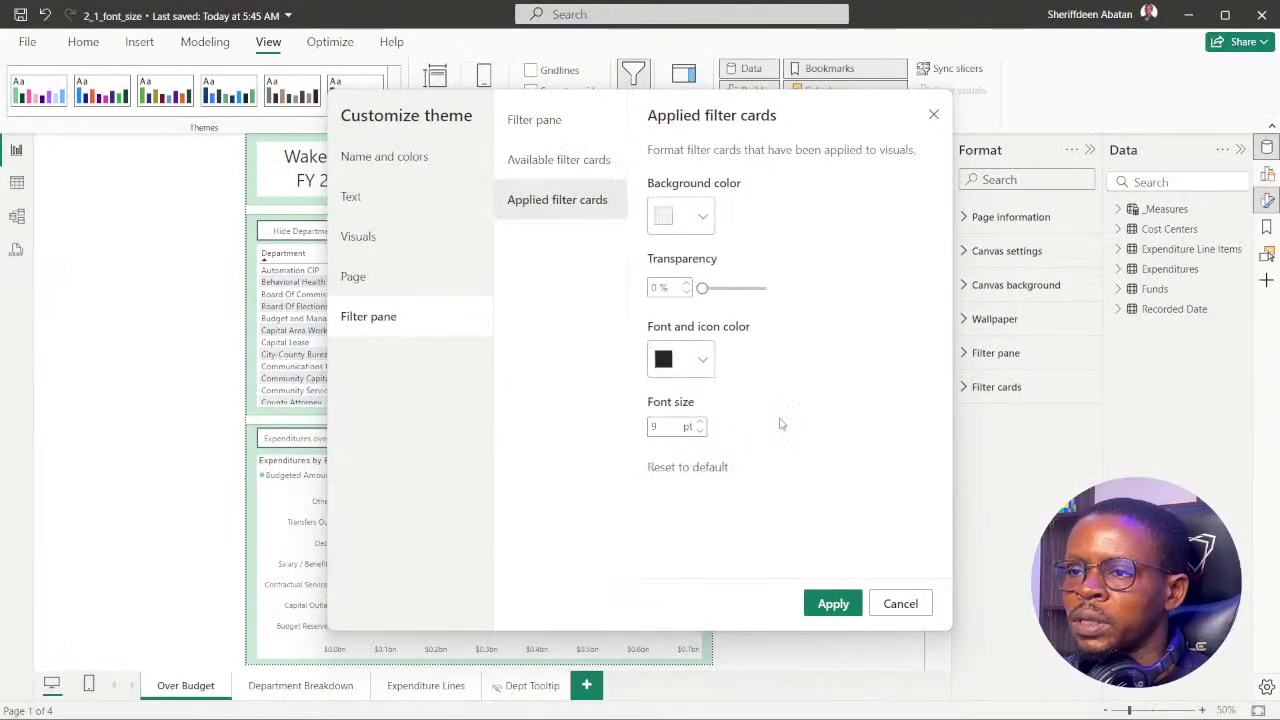
pyautogui.click(699, 422)
pyautogui.click(699, 422)
pyautogui.click(699, 422)
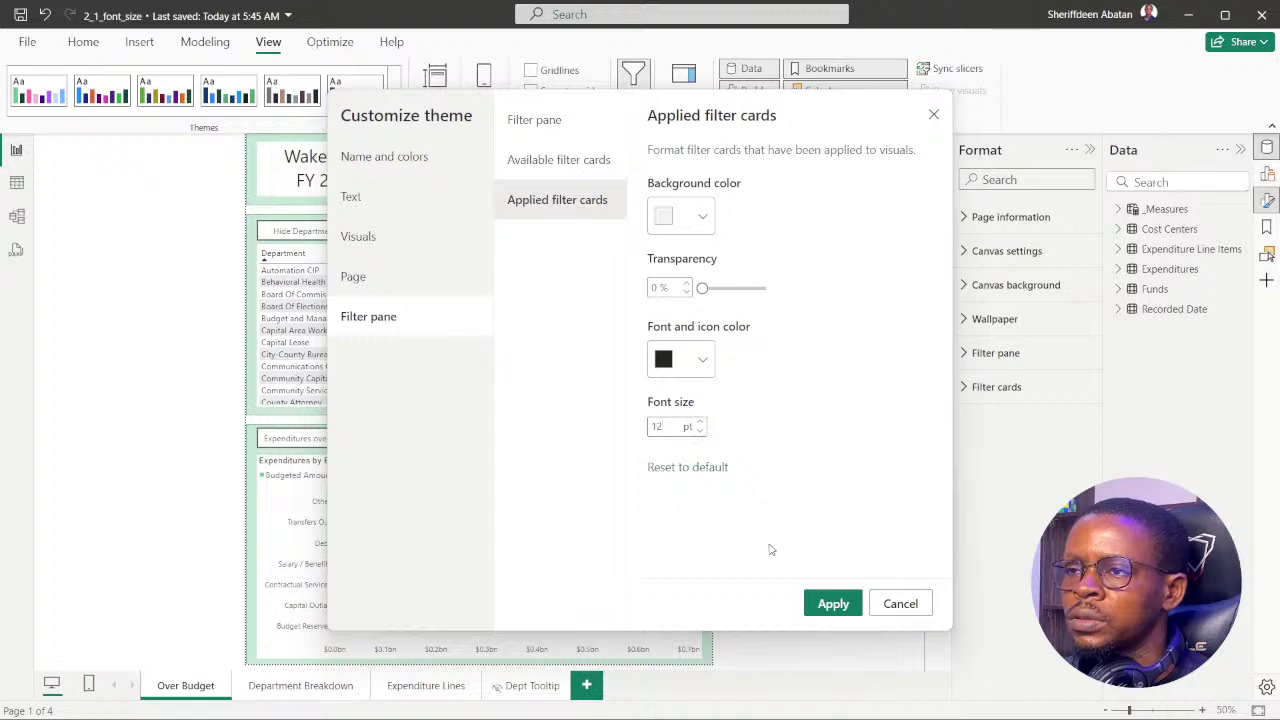
pyautogui.click(609, 700)
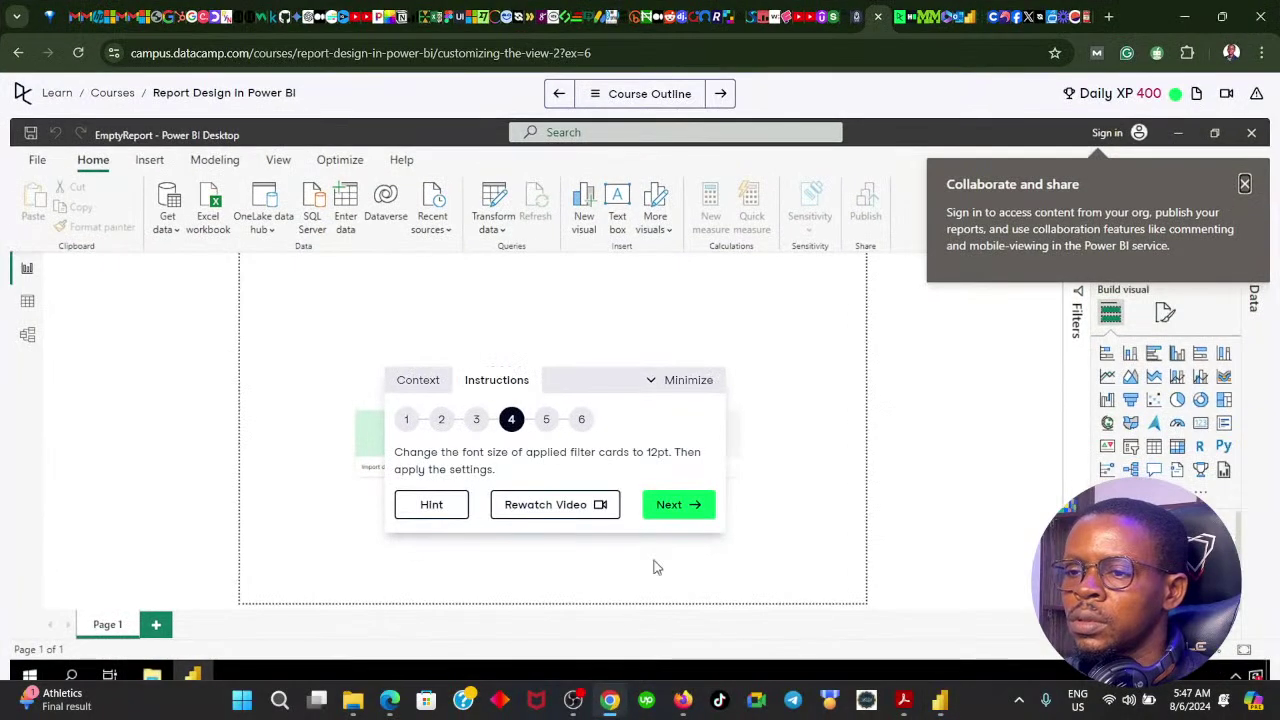
pyautogui.click(673, 505)
# Apply the customized theme settings in Power BI Desktop, and read the theme export instruction in Chrome
pyautogui.click(609, 700)
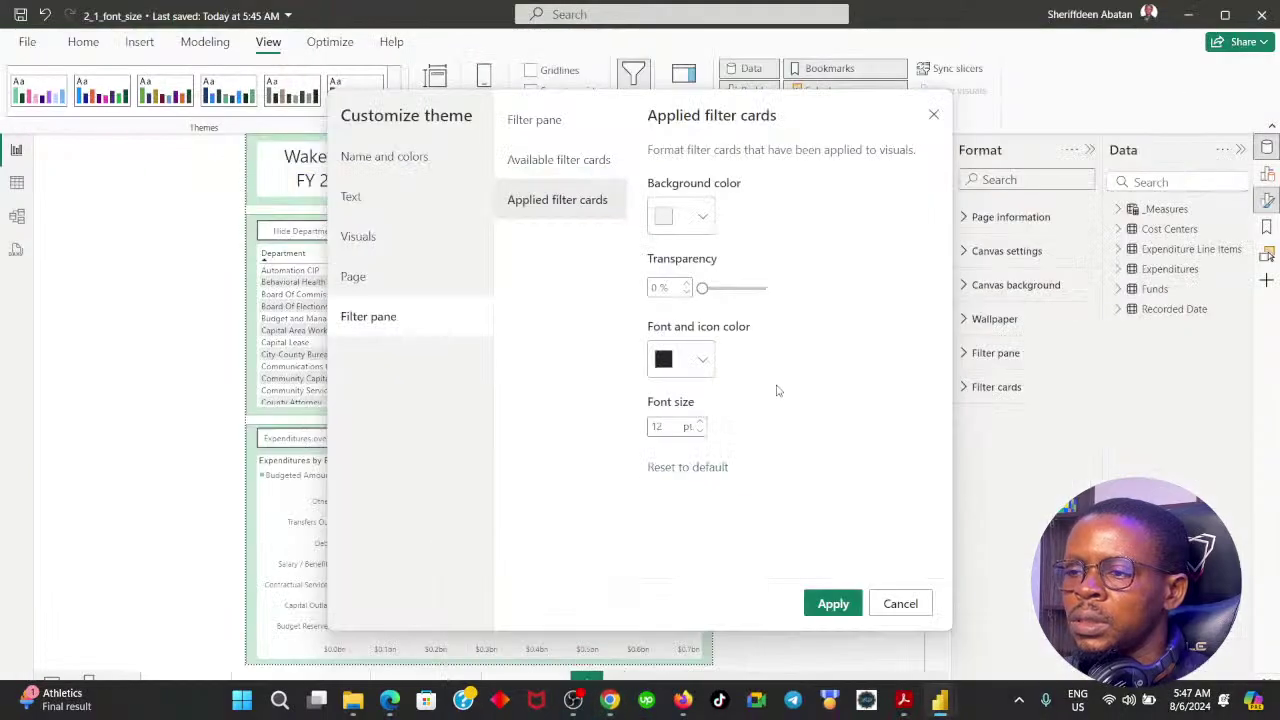
pyautogui.click(833, 604)
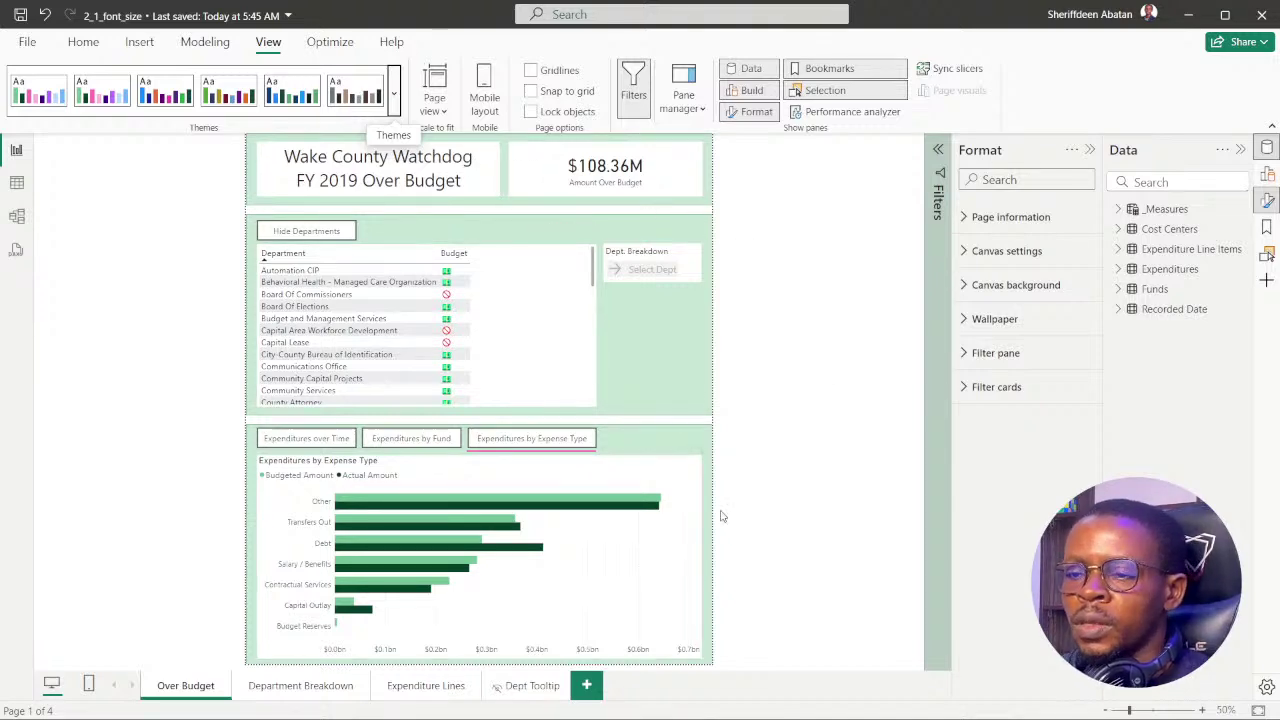
pyautogui.moveTo(600, 715)
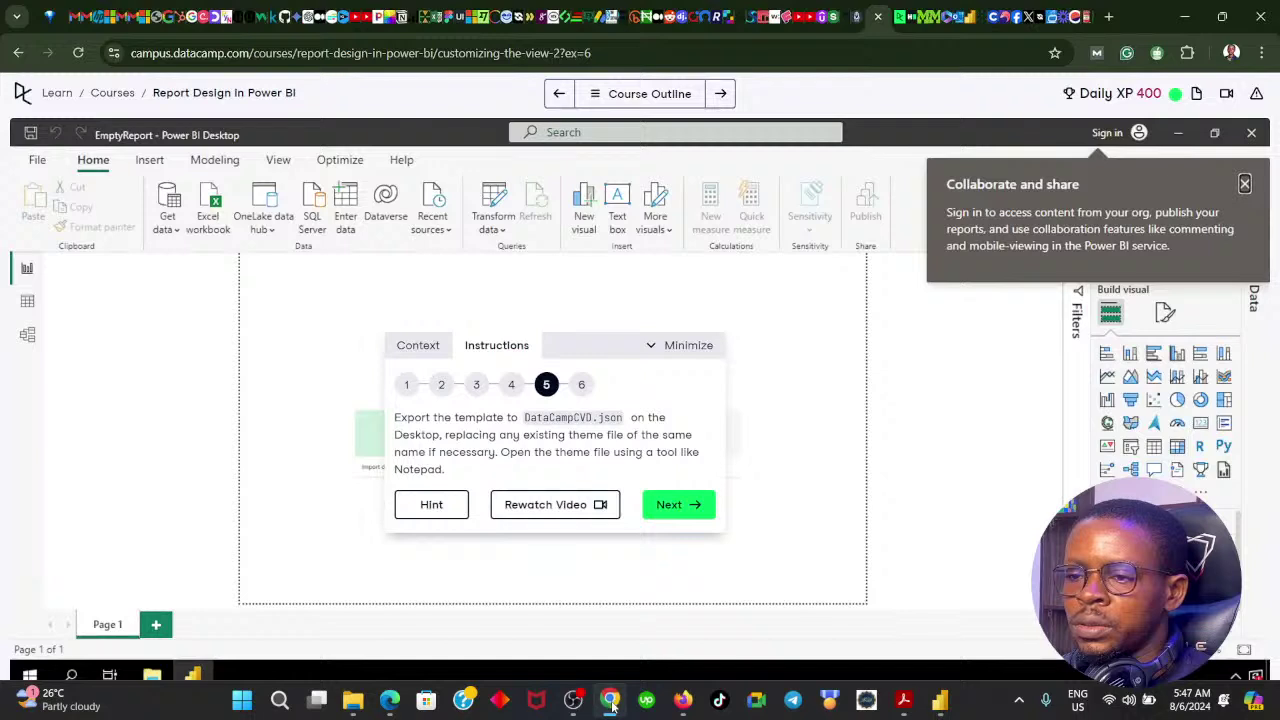
# Save the current theme from Power BI Desktop as DataCampCVD.json in the Exercises folder, replacing the existing file
pyautogui.click(610, 700)
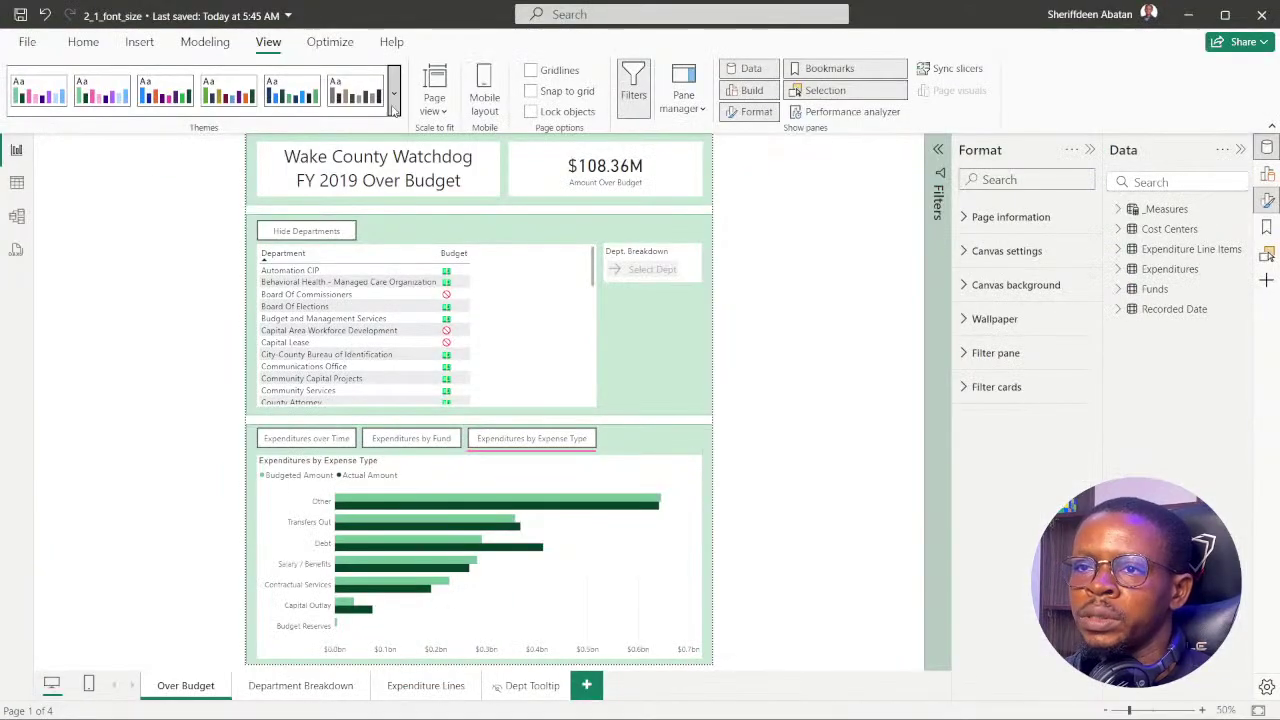
pyautogui.click(394, 106)
pyautogui.scroll(-1, 320, 397)
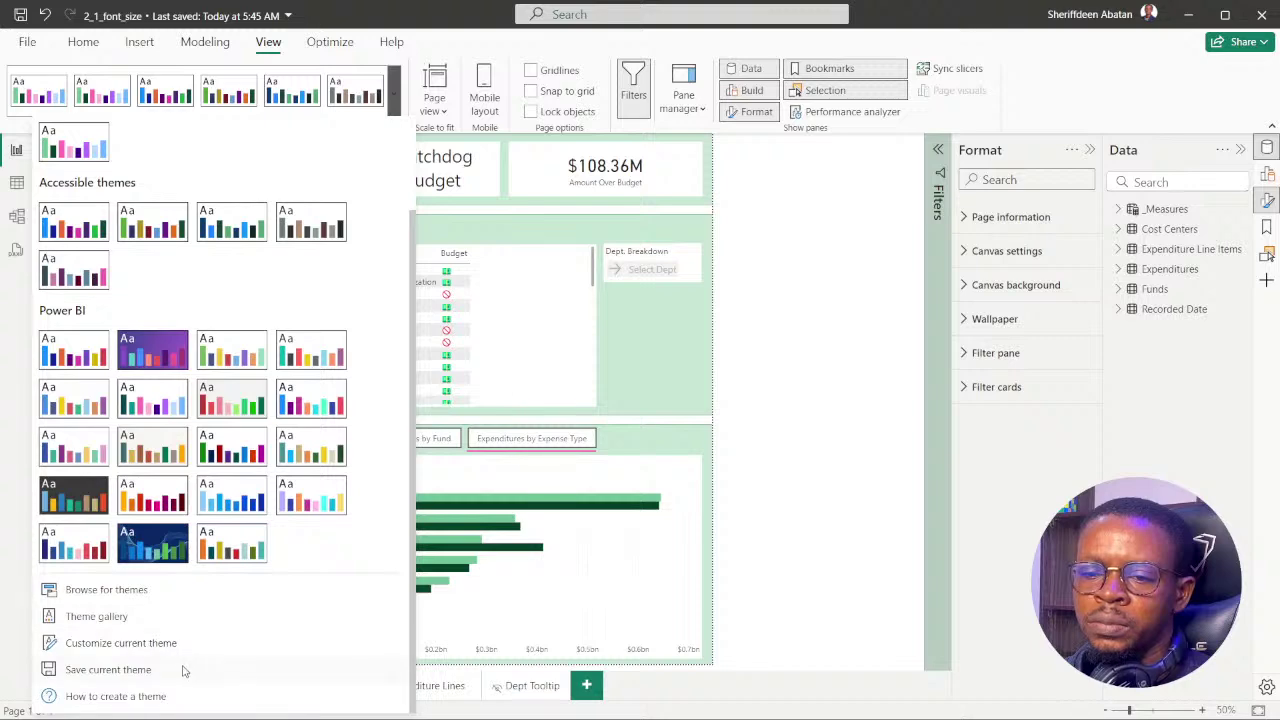
pyautogui.click(110, 670)
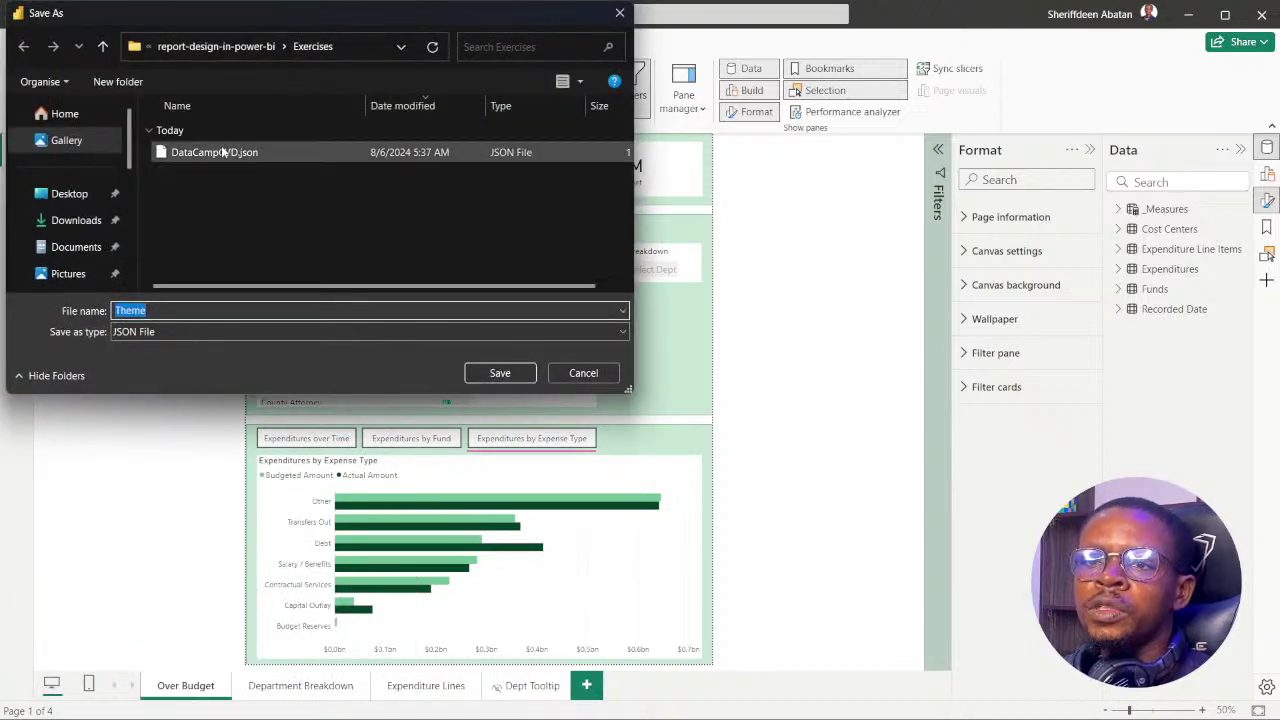
pyautogui.click(222, 150)
pyautogui.click(492, 373)
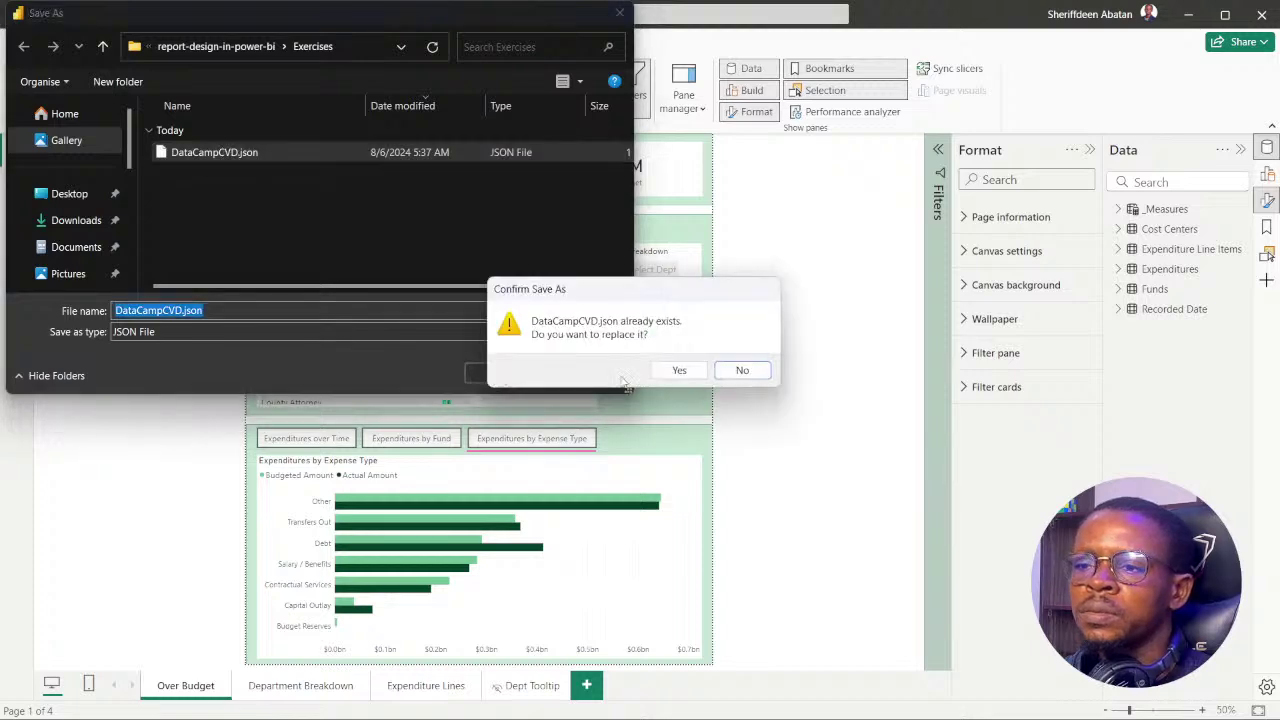
pyautogui.click(678, 372)
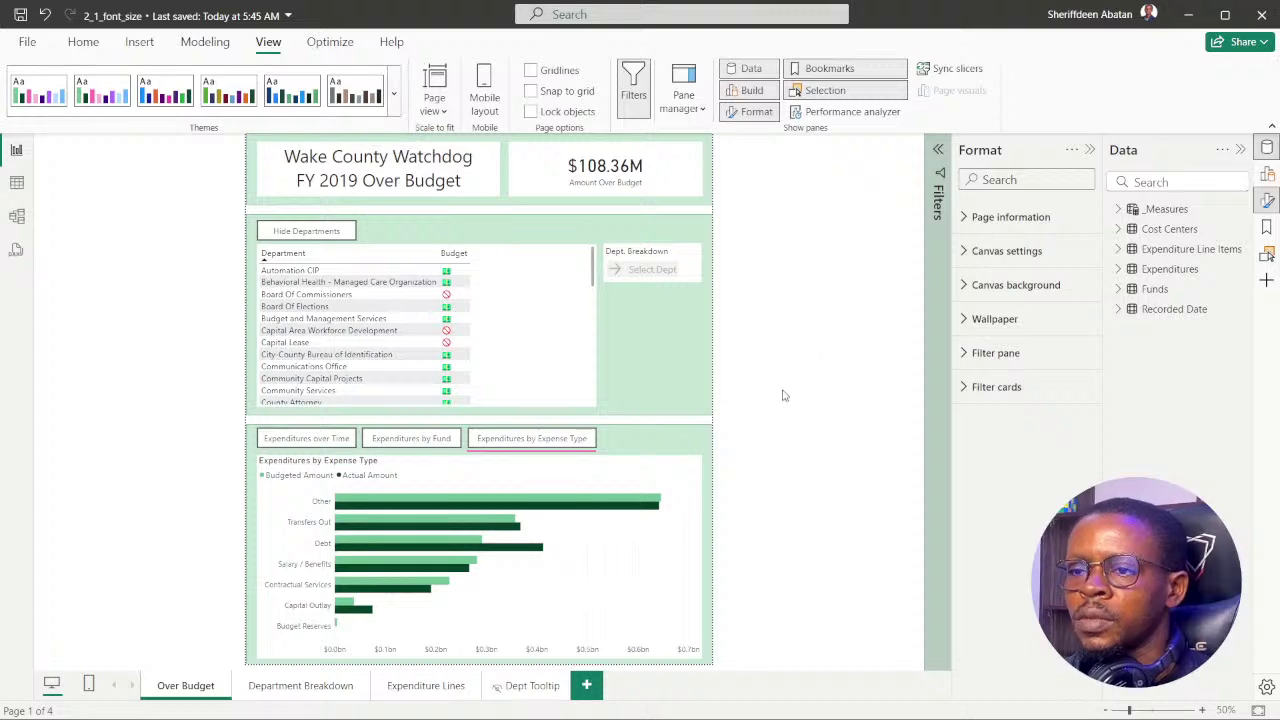
# Recheck the export instruction in Chrome, and bring up DataCampCVD.json in a widened Notepad window
pyautogui.click(609, 700)
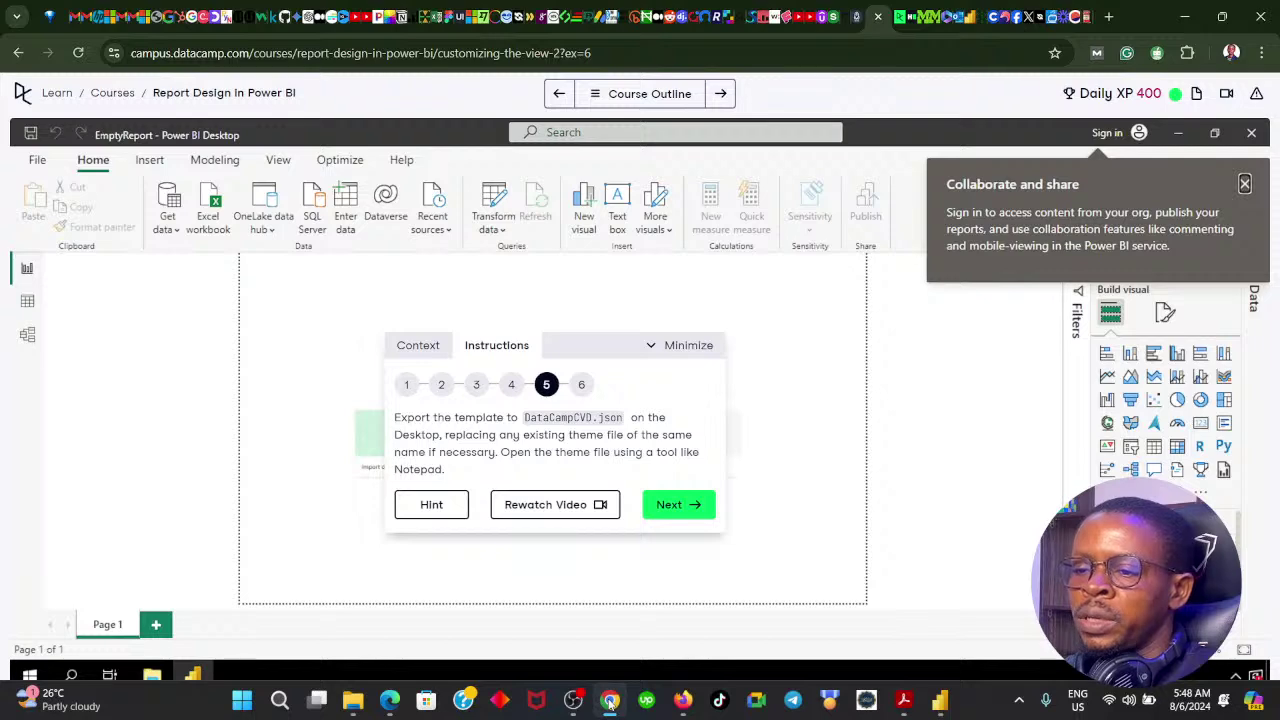
pyautogui.click(610, 700)
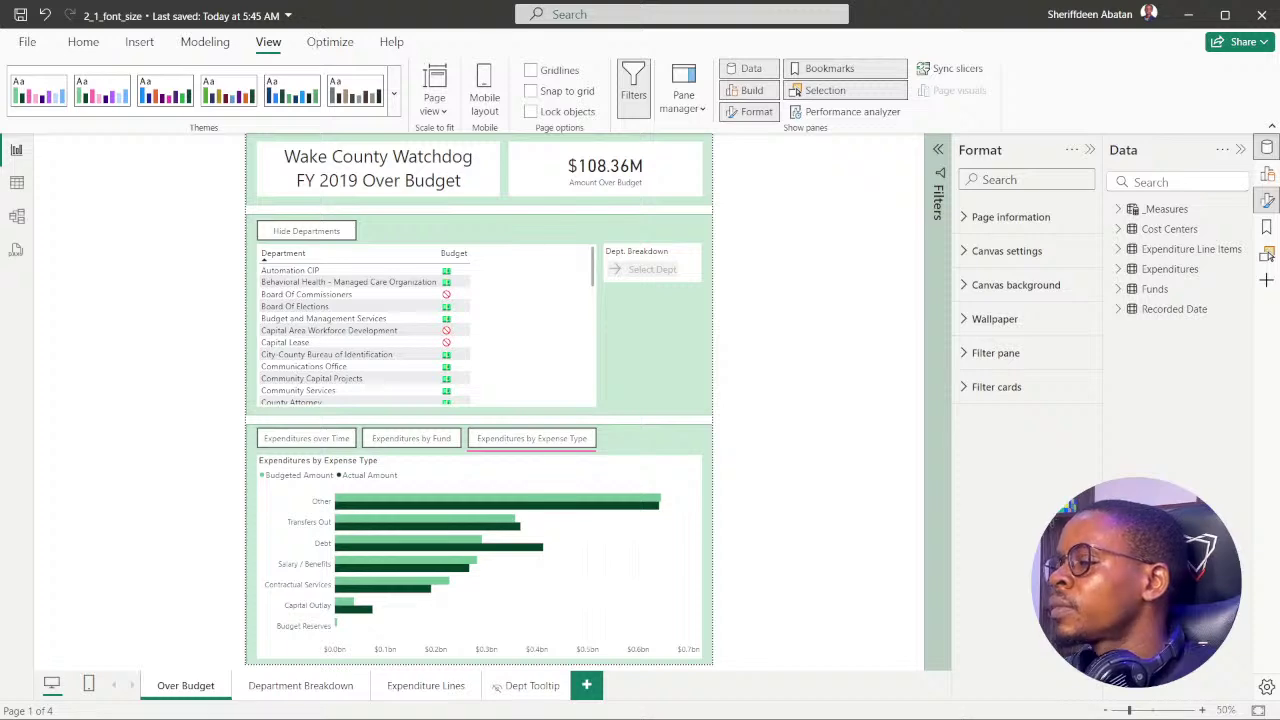
pyautogui.hotkey('alt', 'Tab')
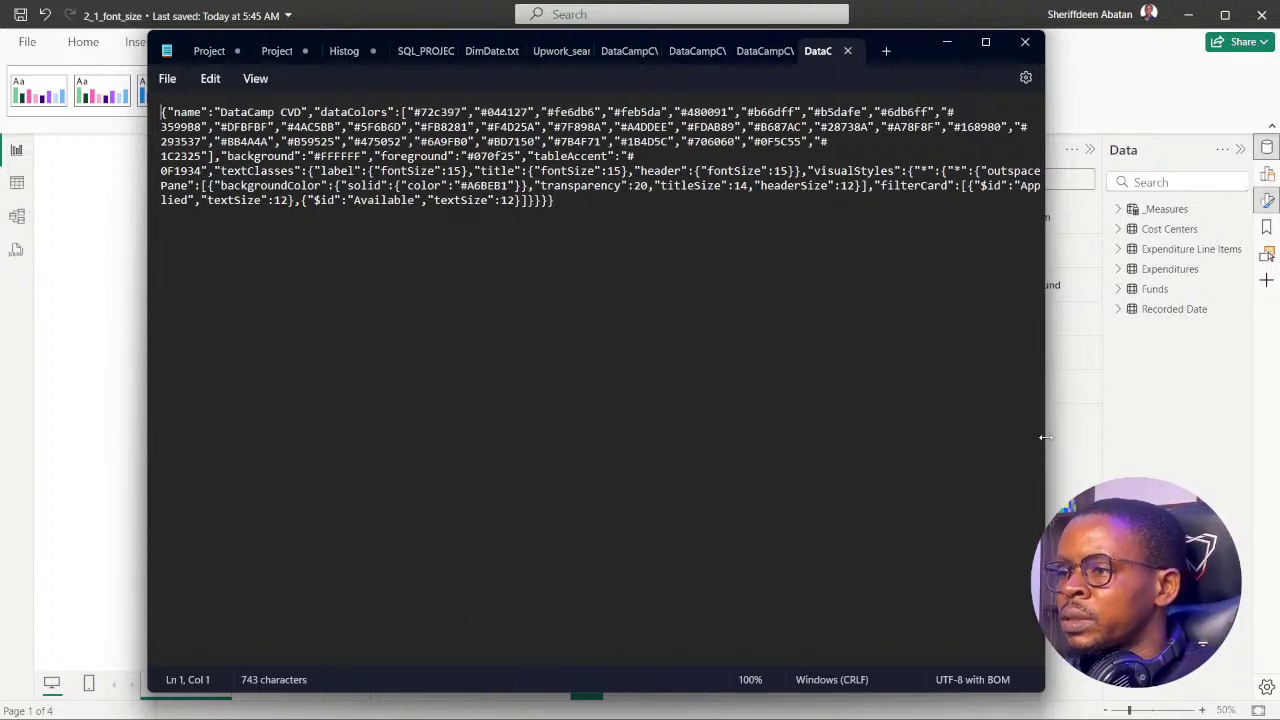
pyautogui.moveTo(1045, 437); pyautogui.dragTo(1146, 414)
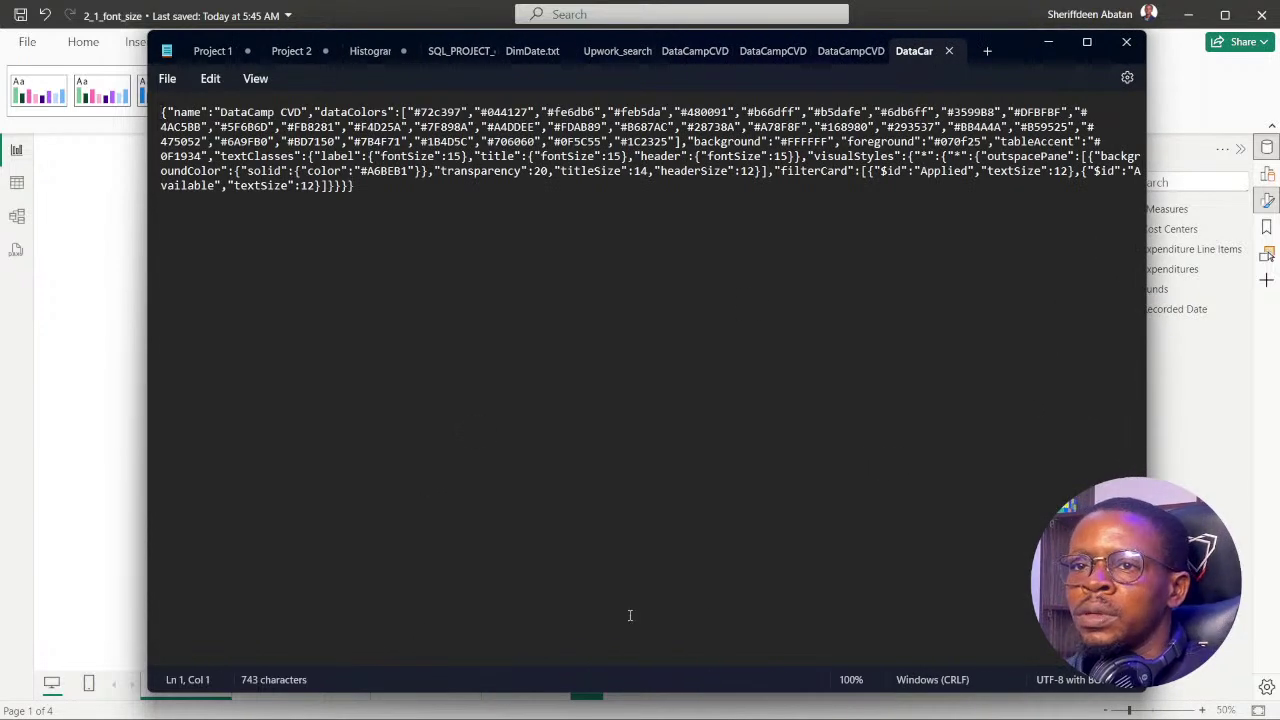
# Advance to the sixth exercise instruction in Chrome, and examine the filterCard section of DataCampCVD.json in Notepad for the first "$id" value
pyautogui.click(573, 699)
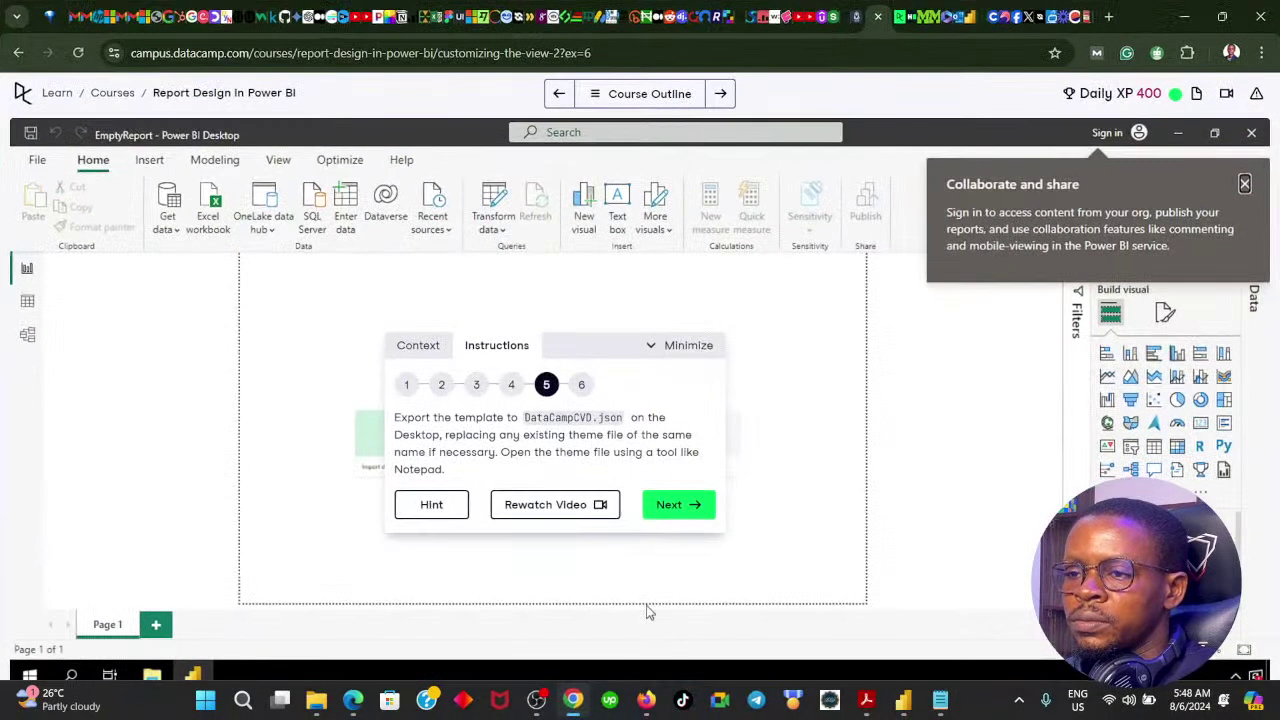
pyautogui.click(677, 507)
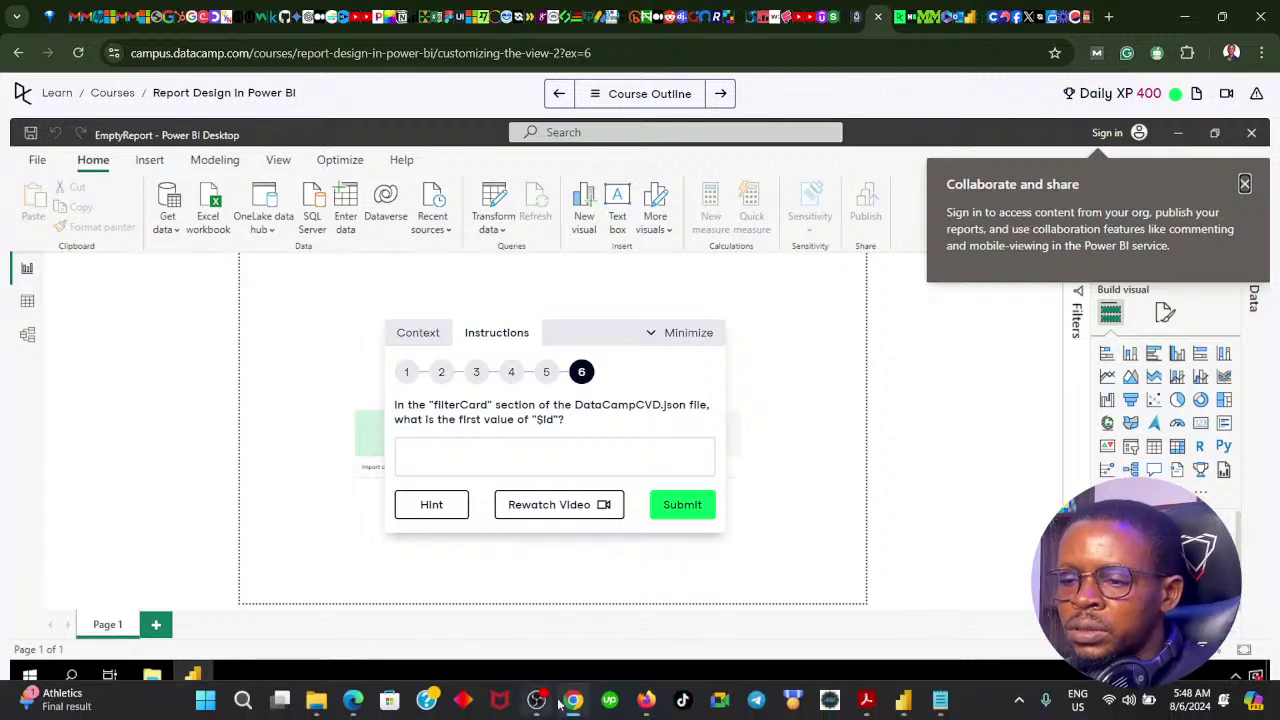
pyautogui.click(573, 699)
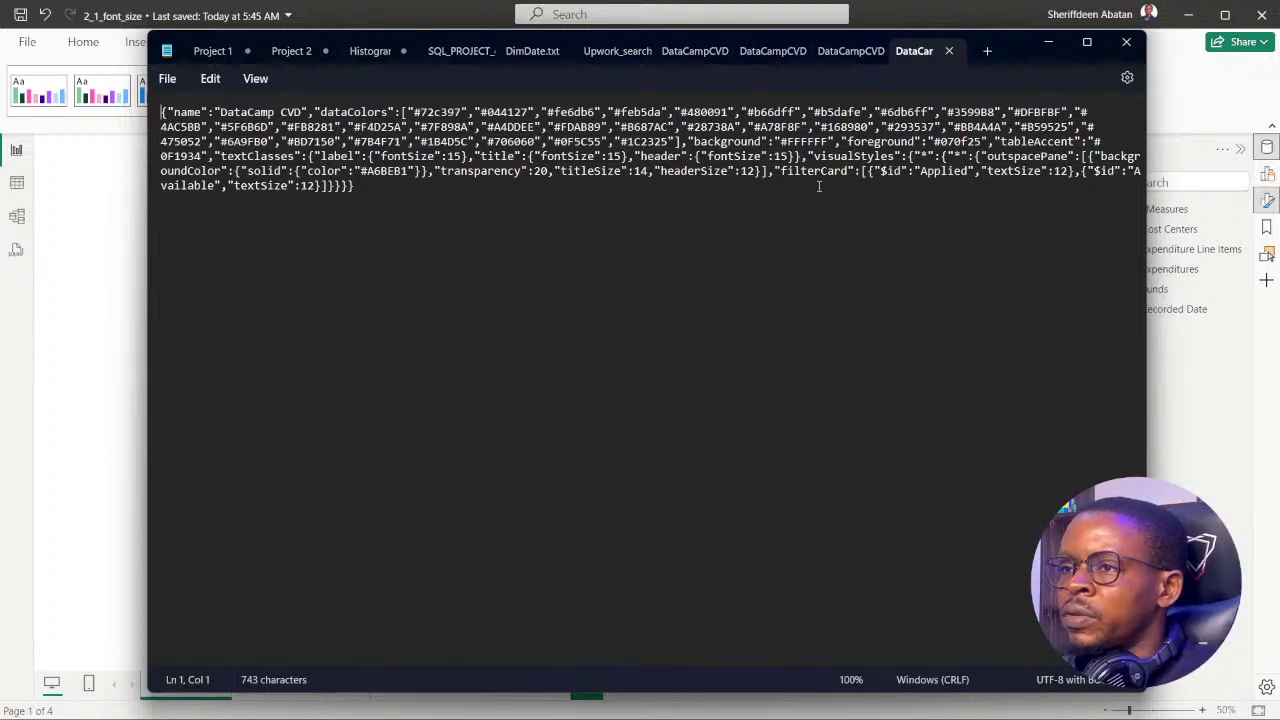
pyautogui.click(570, 704)
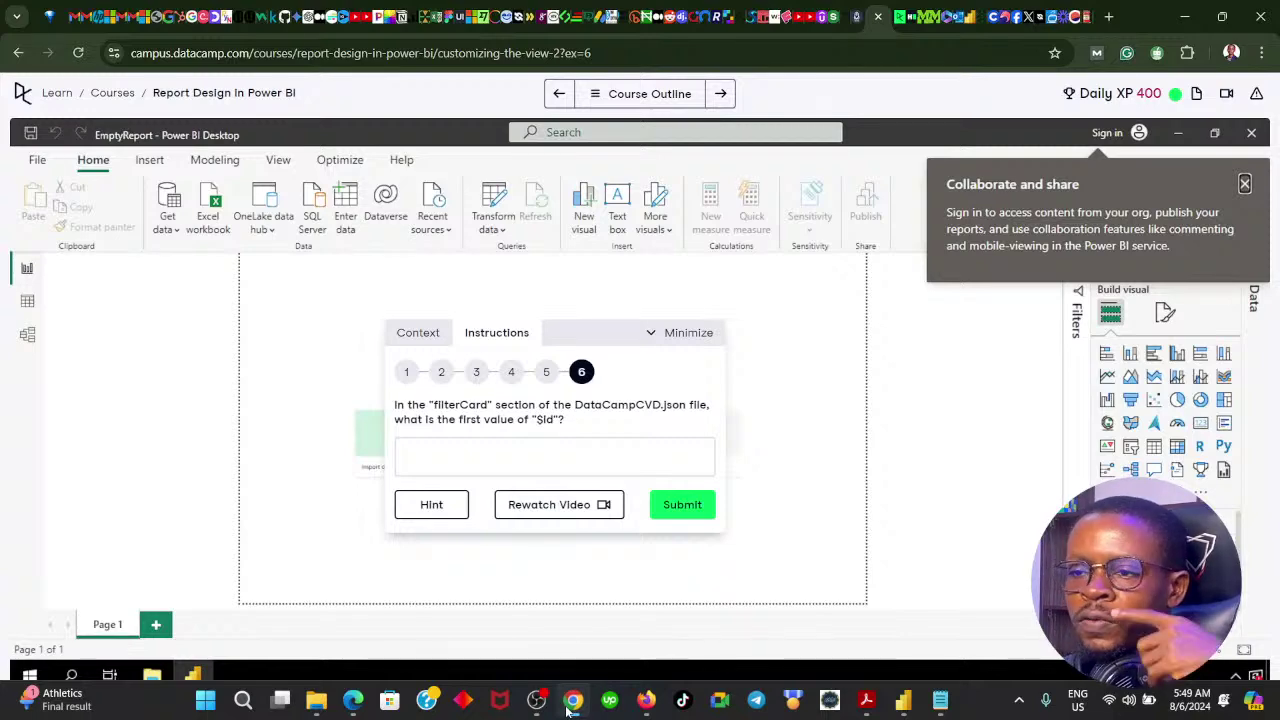
pyautogui.click(572, 702)
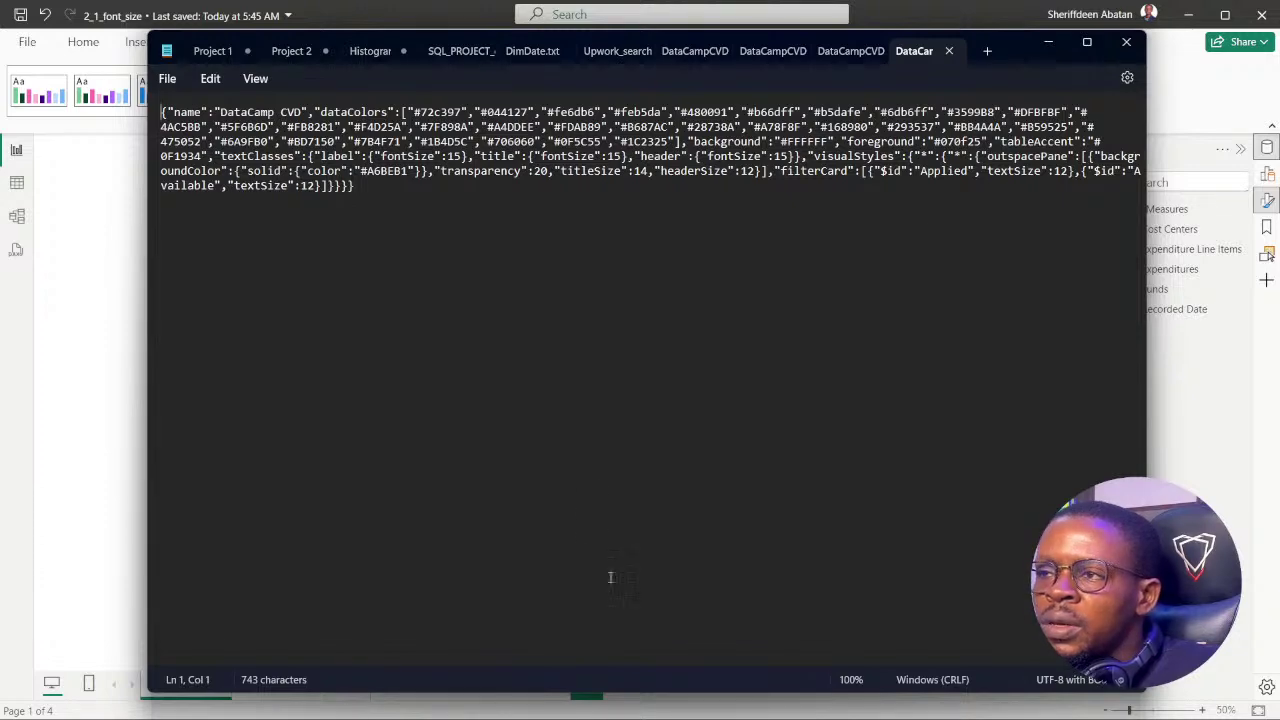
pyautogui.click(574, 701)
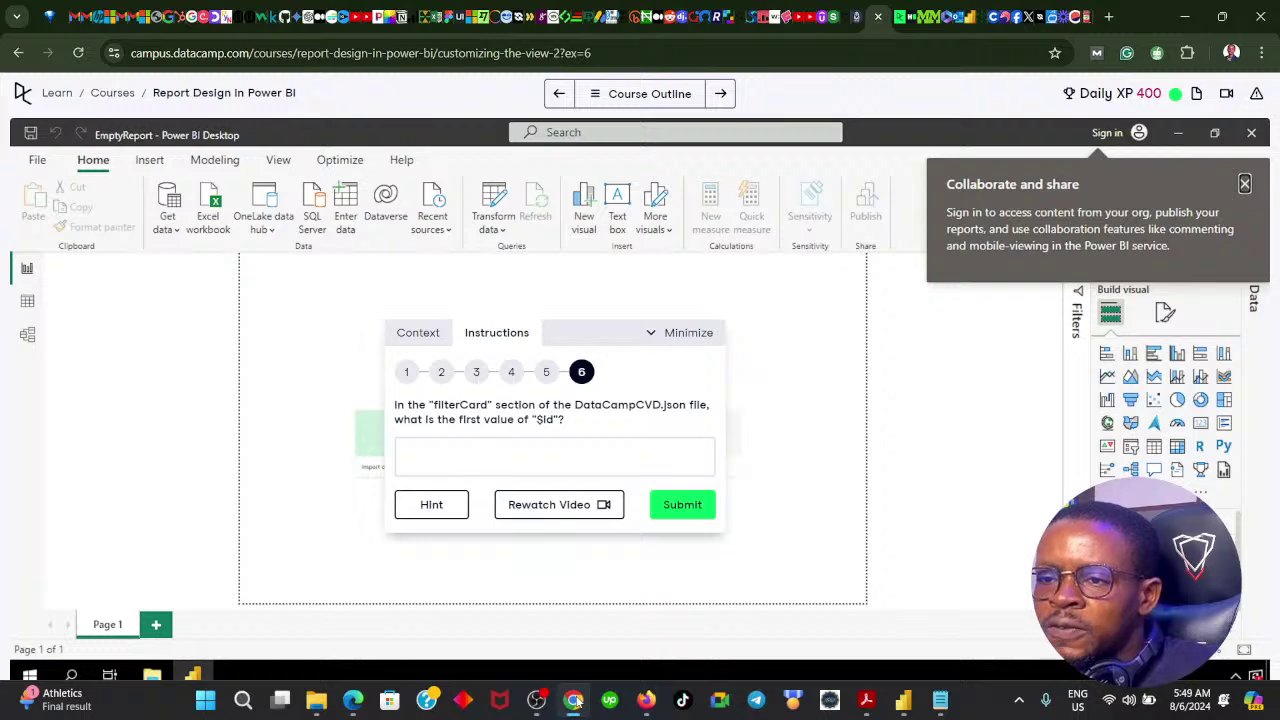
pyautogui.click(576, 703)
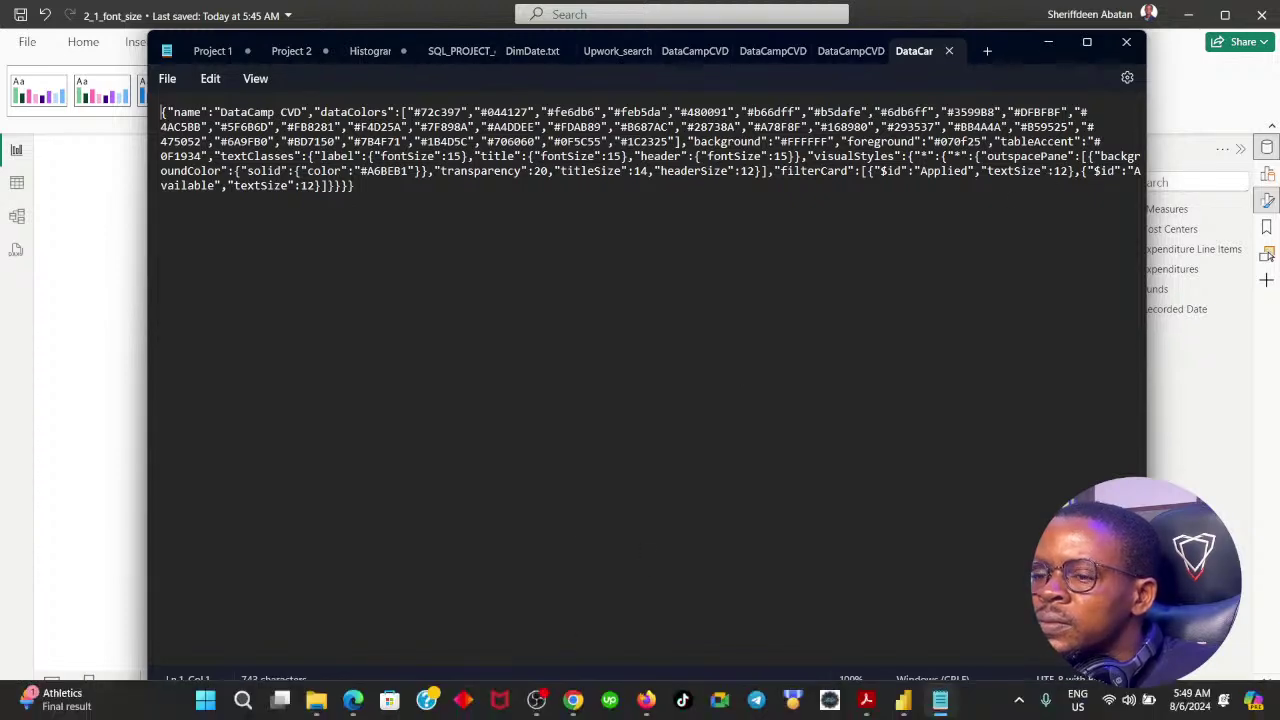
# Try submitting 12 in Chrome as the first "$id" value of the filterCard section
pyautogui.click(574, 712)
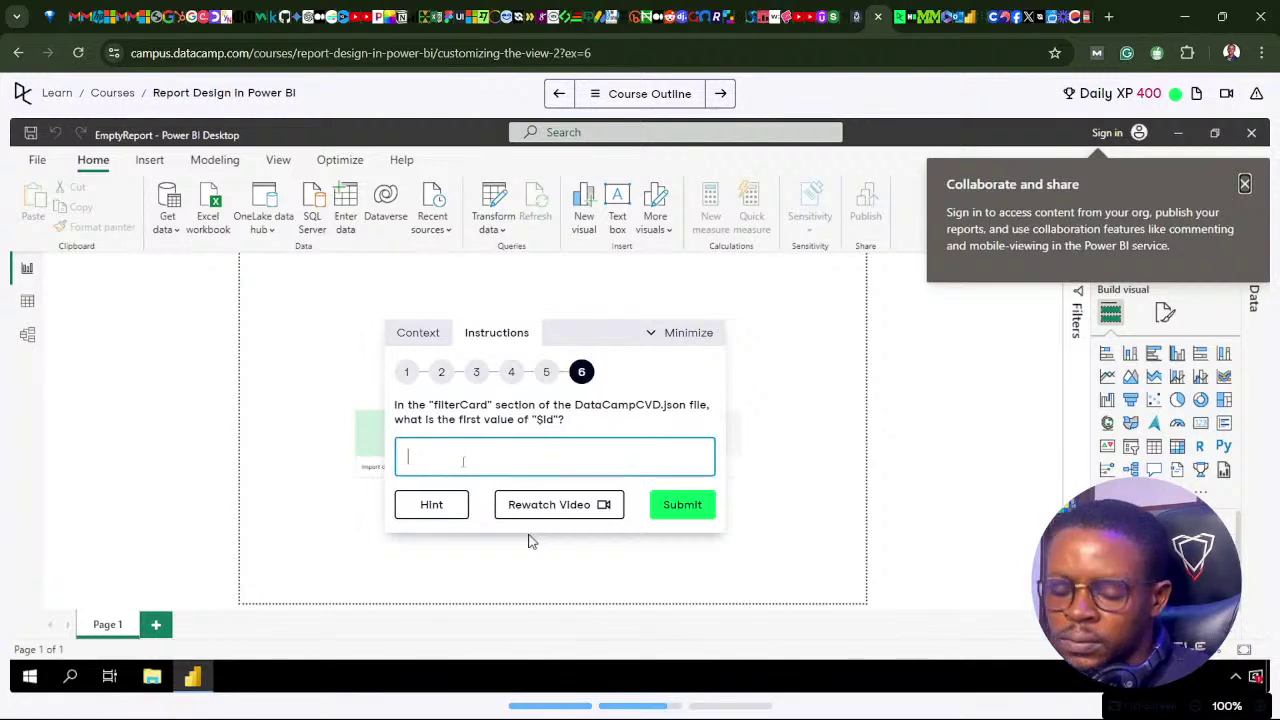
pyautogui.write('12')
pyautogui.click(684, 508)
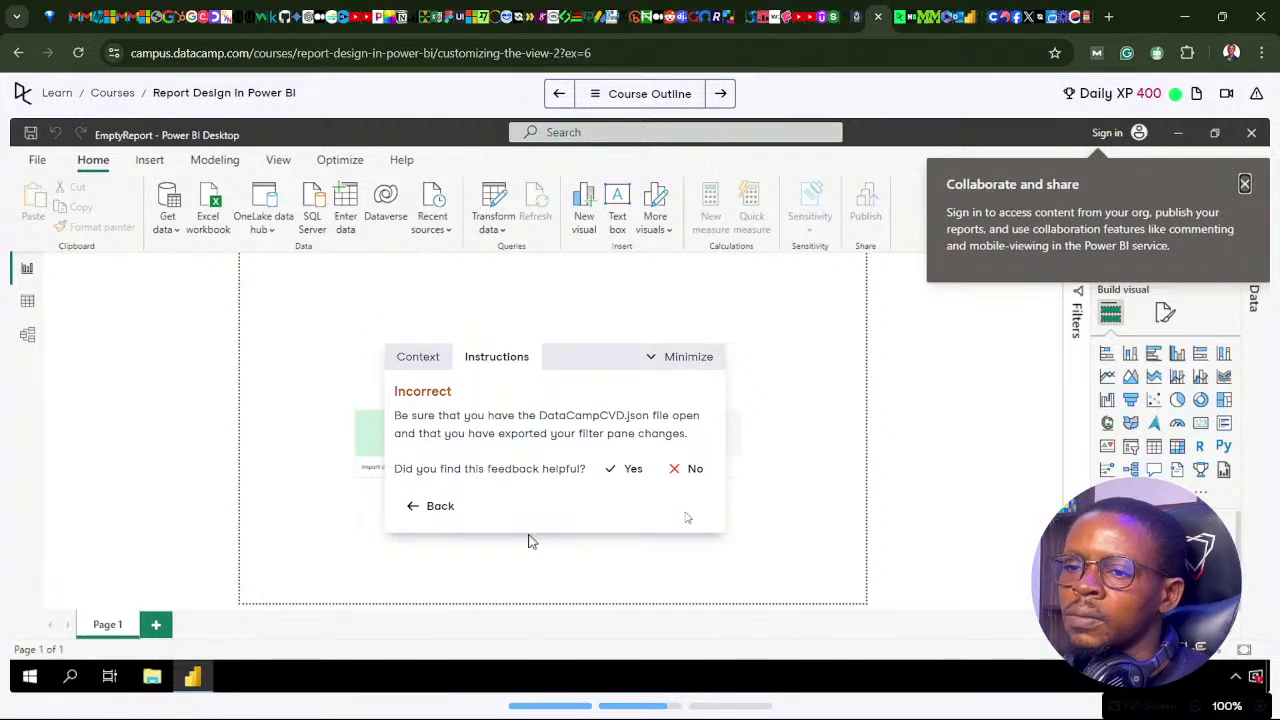
# Return to the "$id" question, and copy the value Applied from the filterCard section of DataCampCVD.json in Notepad
pyautogui.click(455, 507)
pyautogui.moveTo(548, 712)
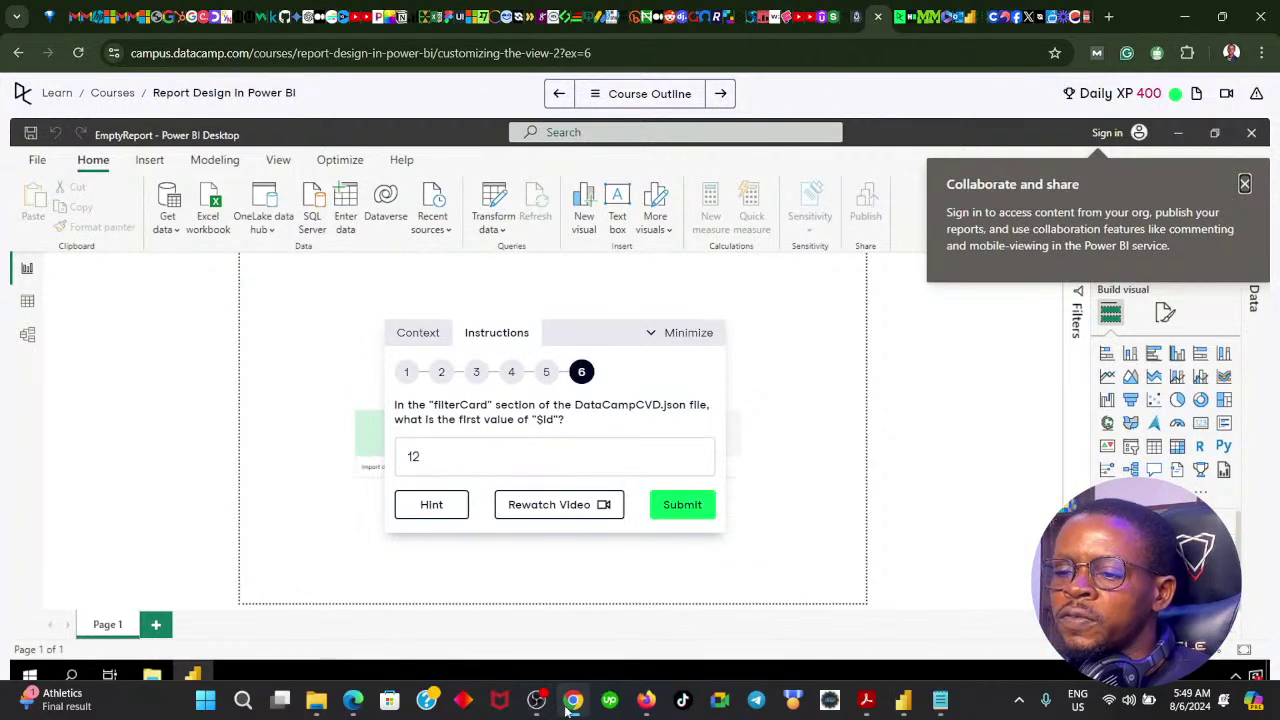
pyautogui.click(572, 708)
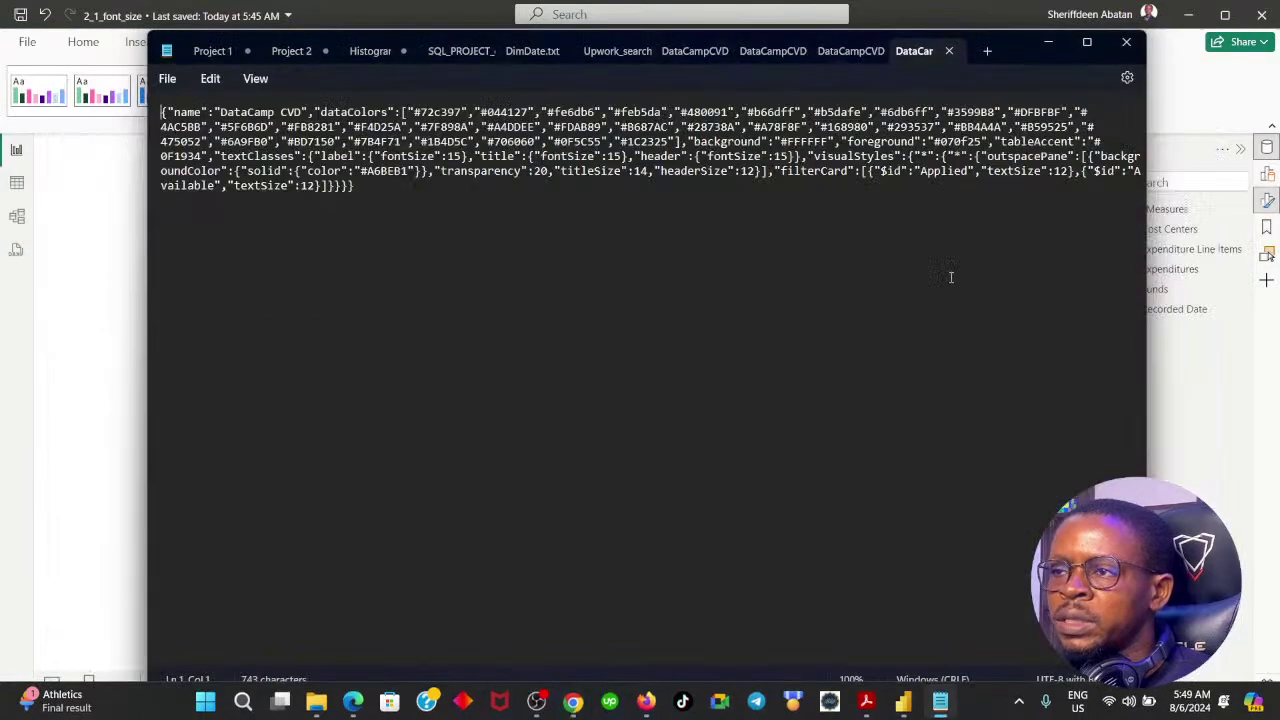
pyautogui.moveTo(781, 171); pyautogui.dragTo(970, 206)
pyautogui.click(970, 206)
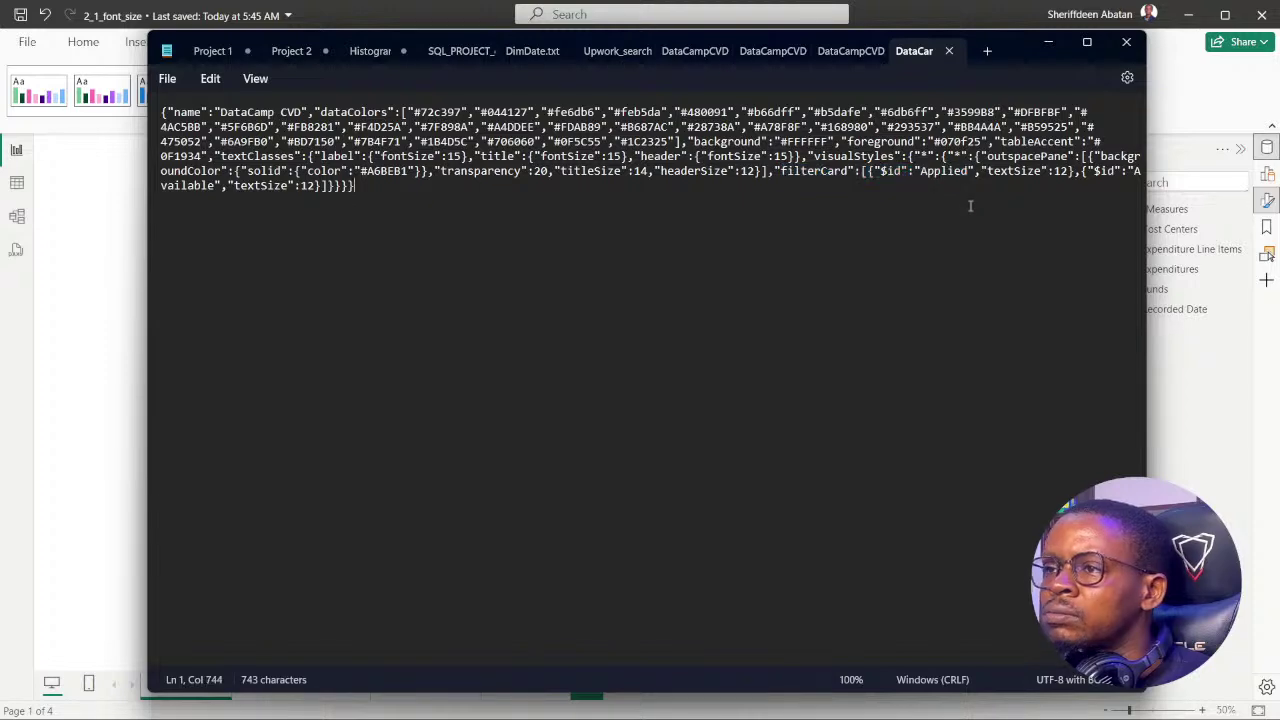
pyautogui.moveTo(921, 171); pyautogui.dragTo(968, 177)
pyautogui.hotkey('ctrl', 'c')
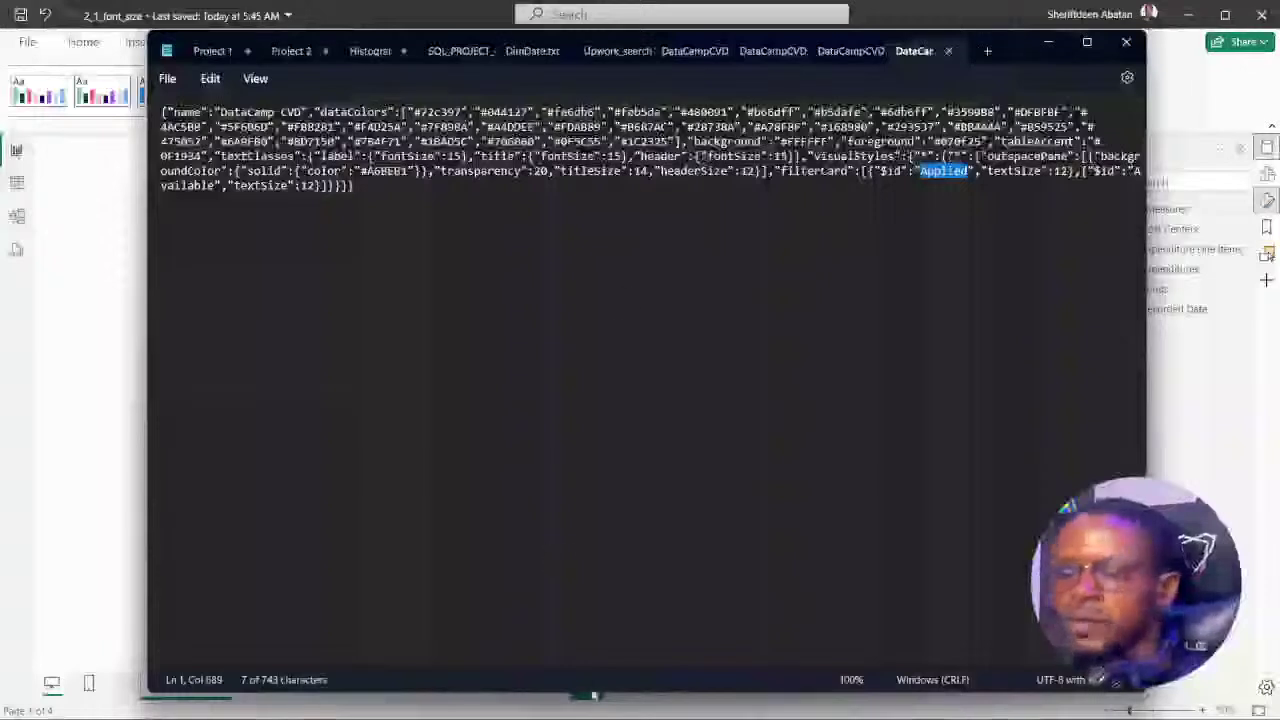
# Submit Applied in Chrome as the first "$id" value of the filterCard section, and continue past the completed exercise
pyautogui.click(427, 700)
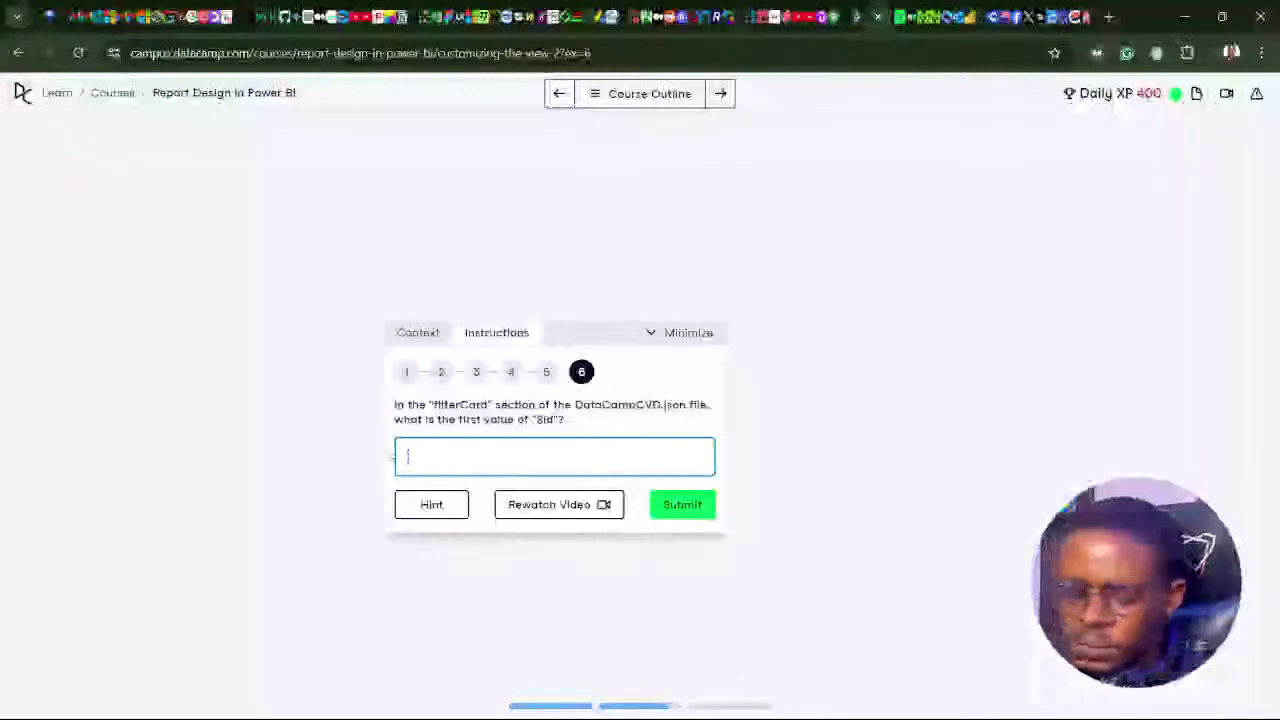
pyautogui.hotkey('ctrl', 'v')
pyautogui.click(677, 505)
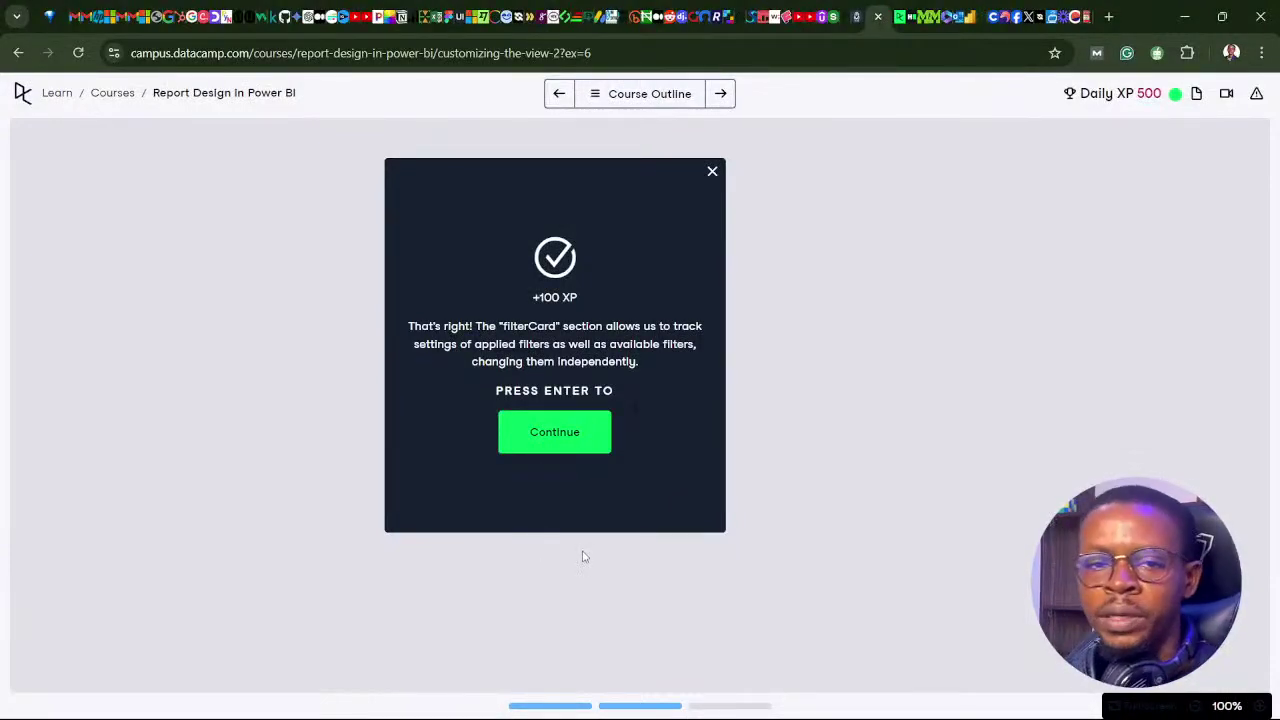
pyautogui.click(559, 441)
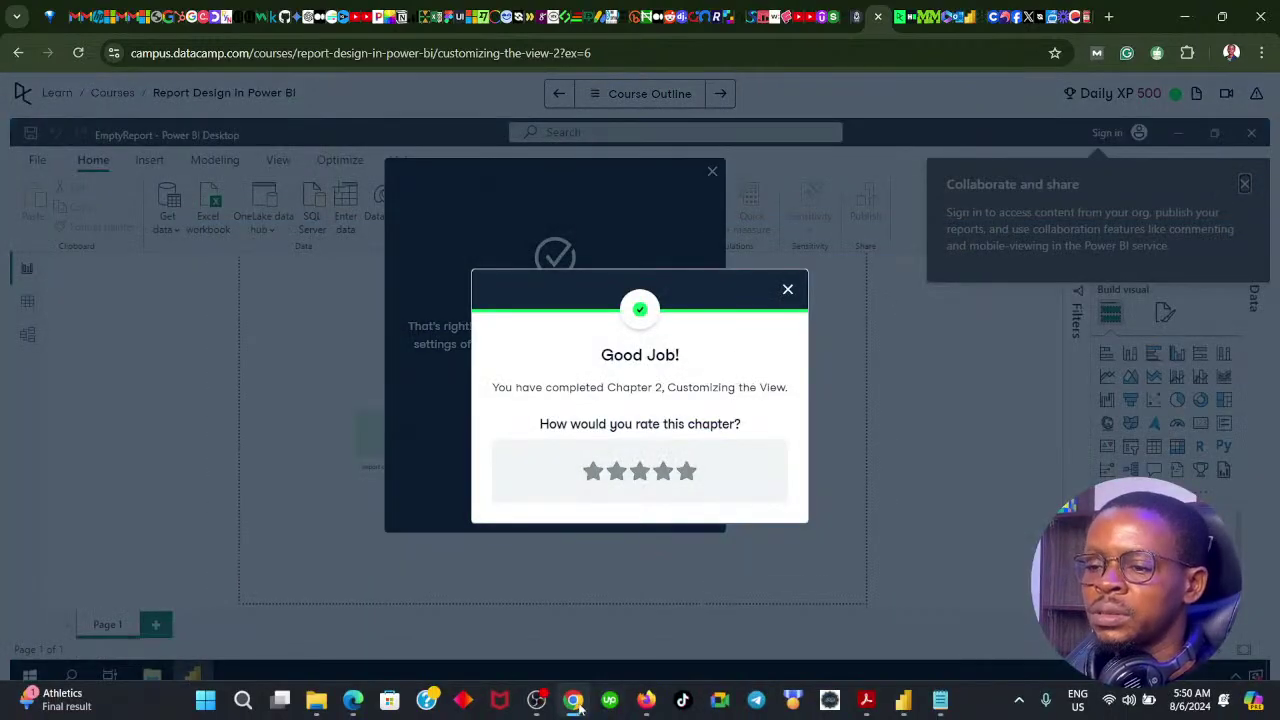
# Minimize Notepad, and review the Department Breakdown, Expenditure Lines and Over Budget pages in Power BI Desktop, expanding the Filters pane on Over Budget
pyautogui.click(574, 700)
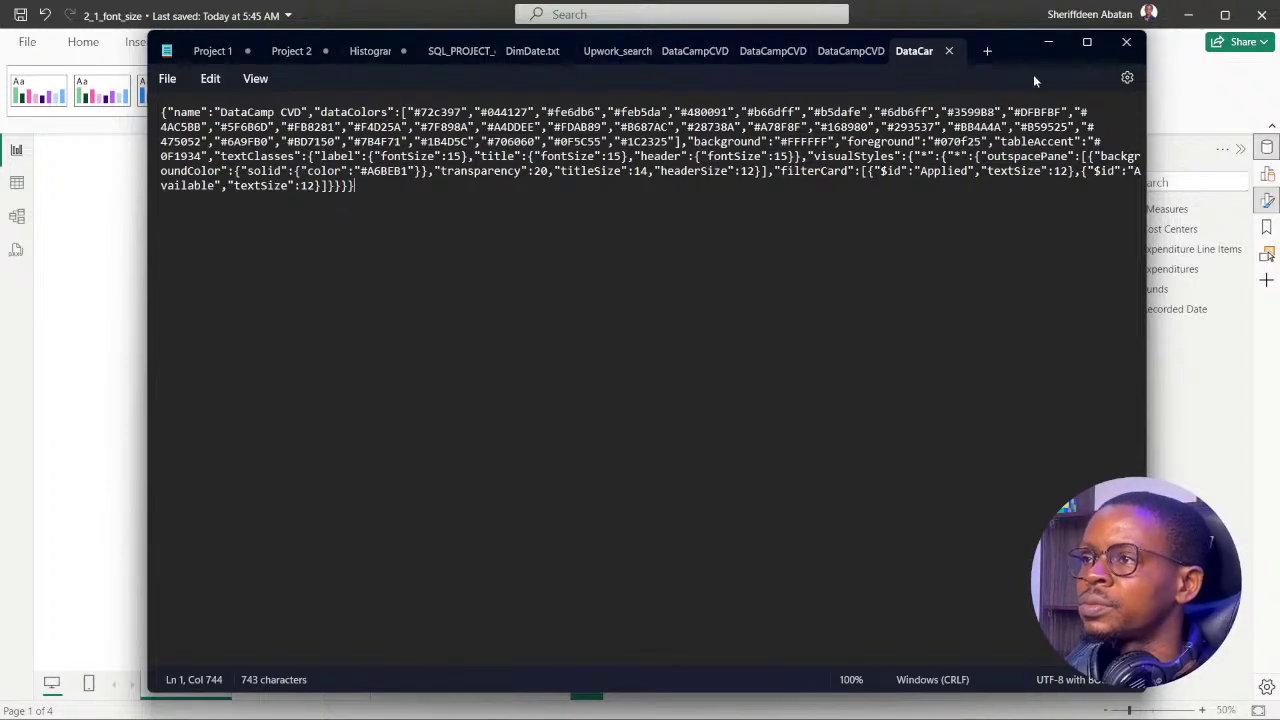
pyautogui.click(1047, 42)
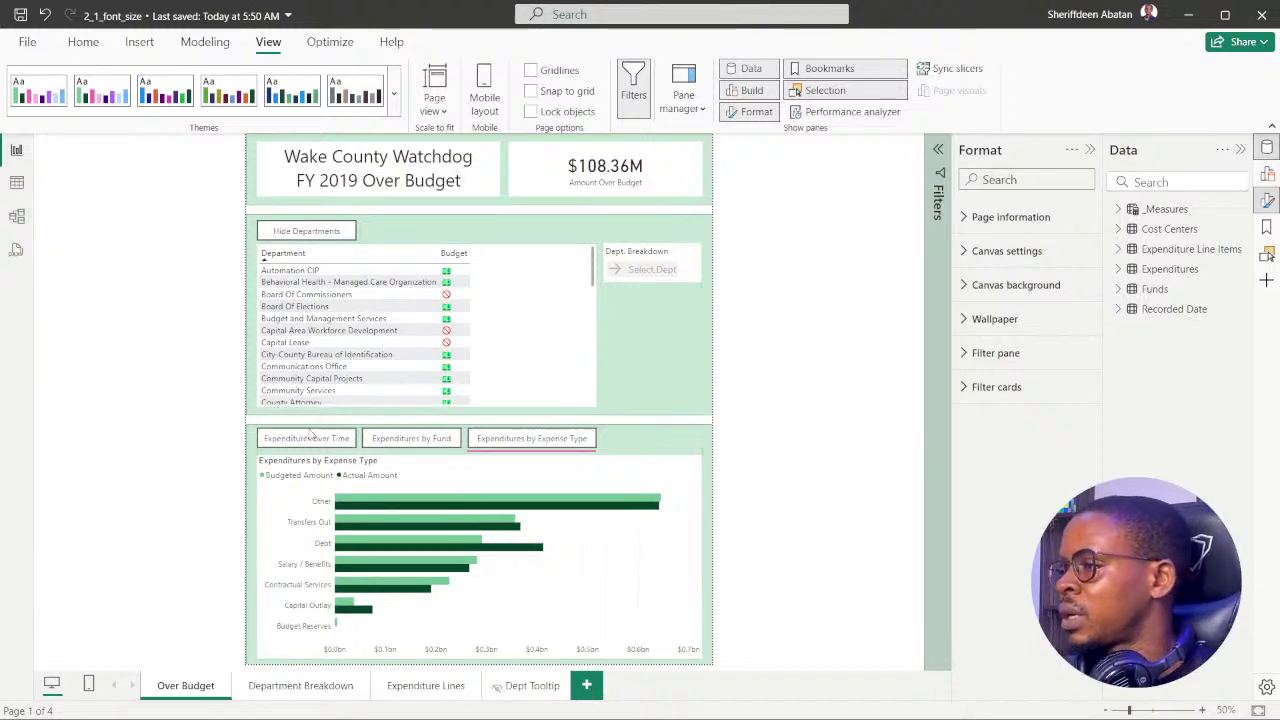
pyautogui.click(333, 686)
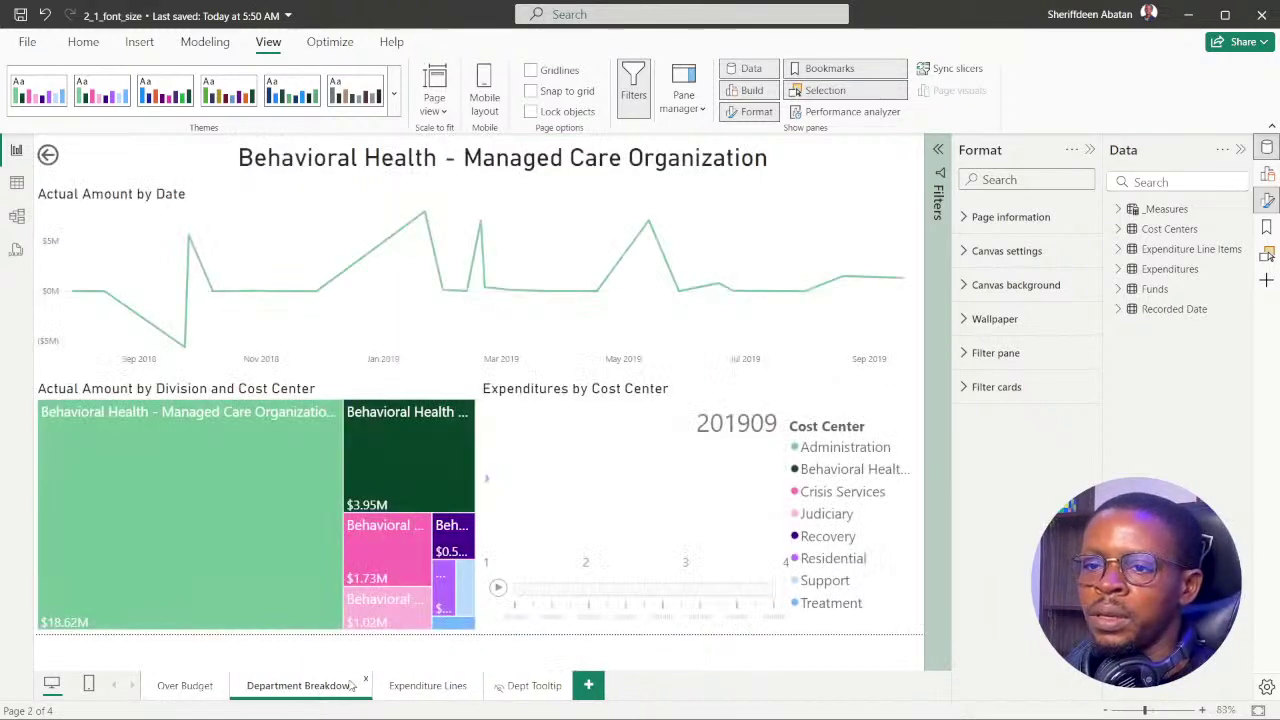
pyautogui.click(408, 688)
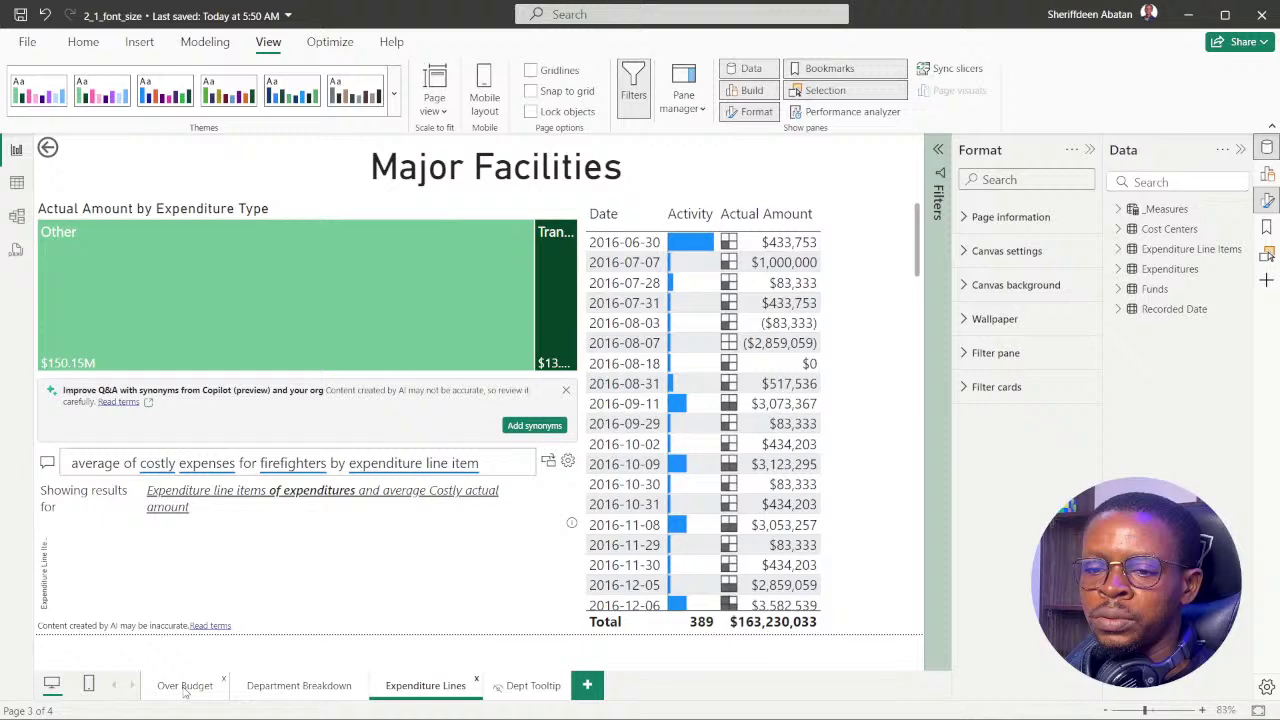
pyautogui.click(184, 688)
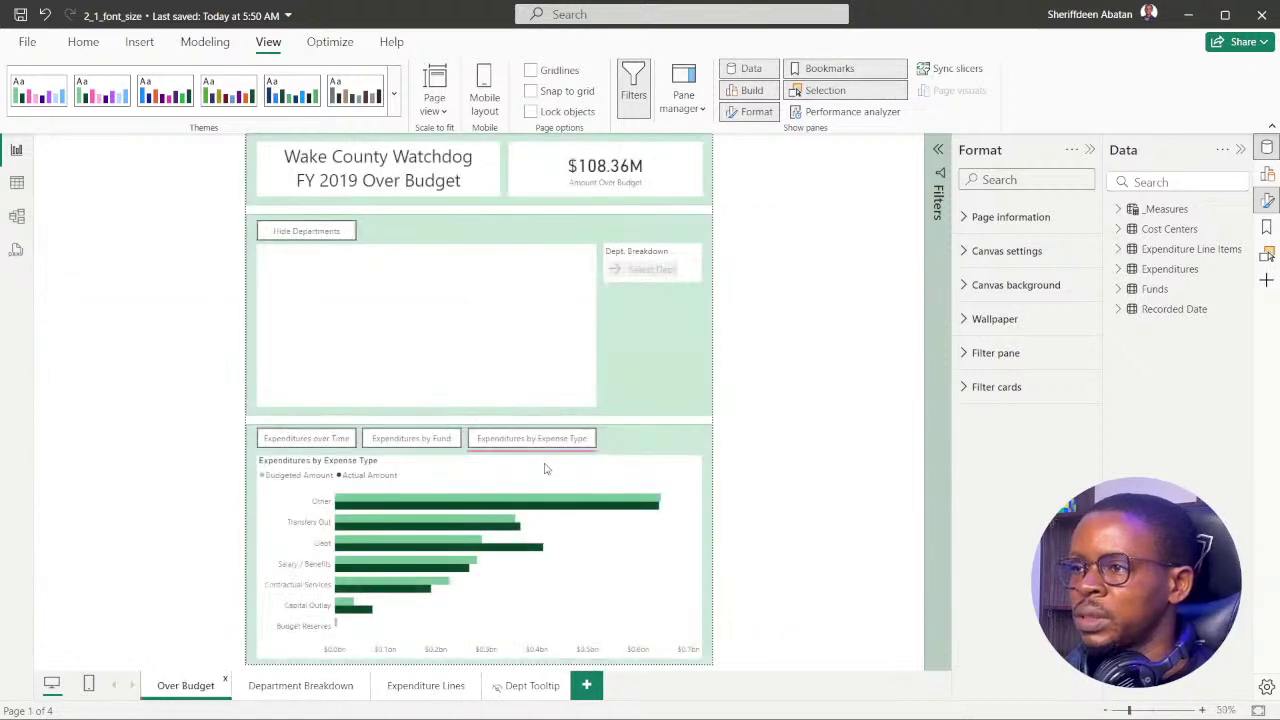
pyautogui.click(937, 151)
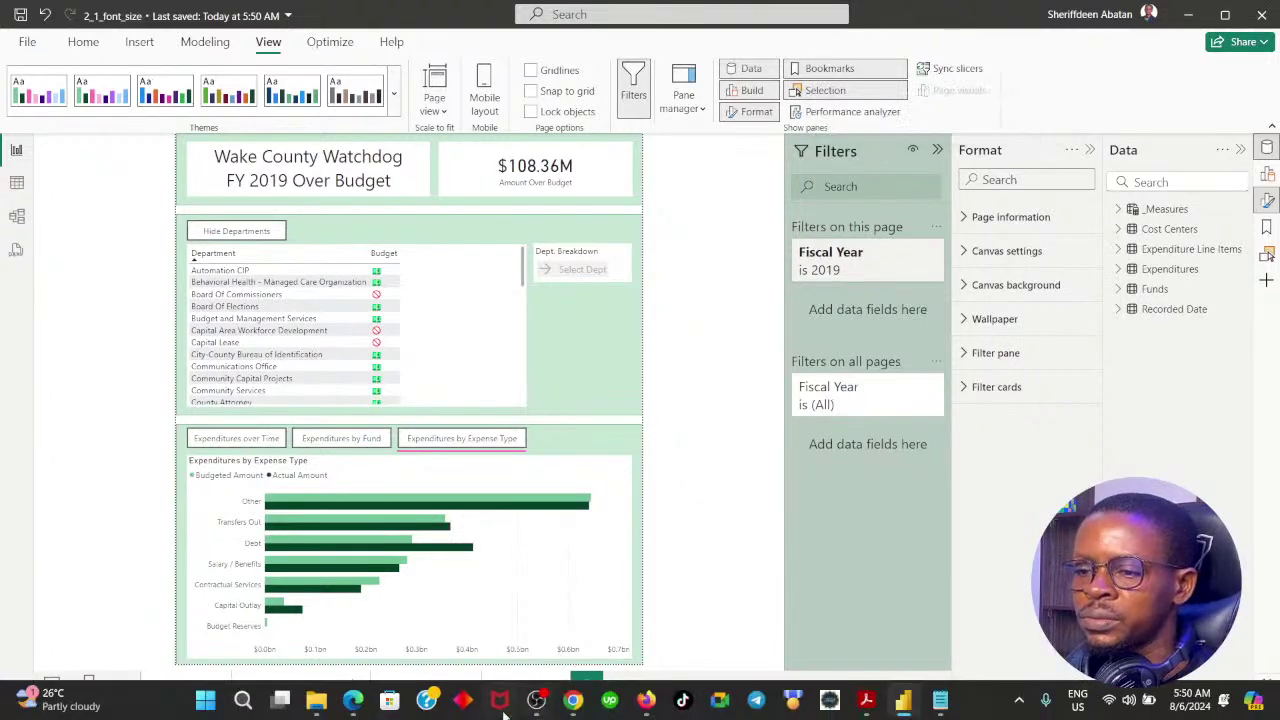
# Dismiss the chapter rating in Chrome, and return to the DataCamp dashboard after checking the outline of the Design for Mobile Devices chapter
pyautogui.click(574, 700)
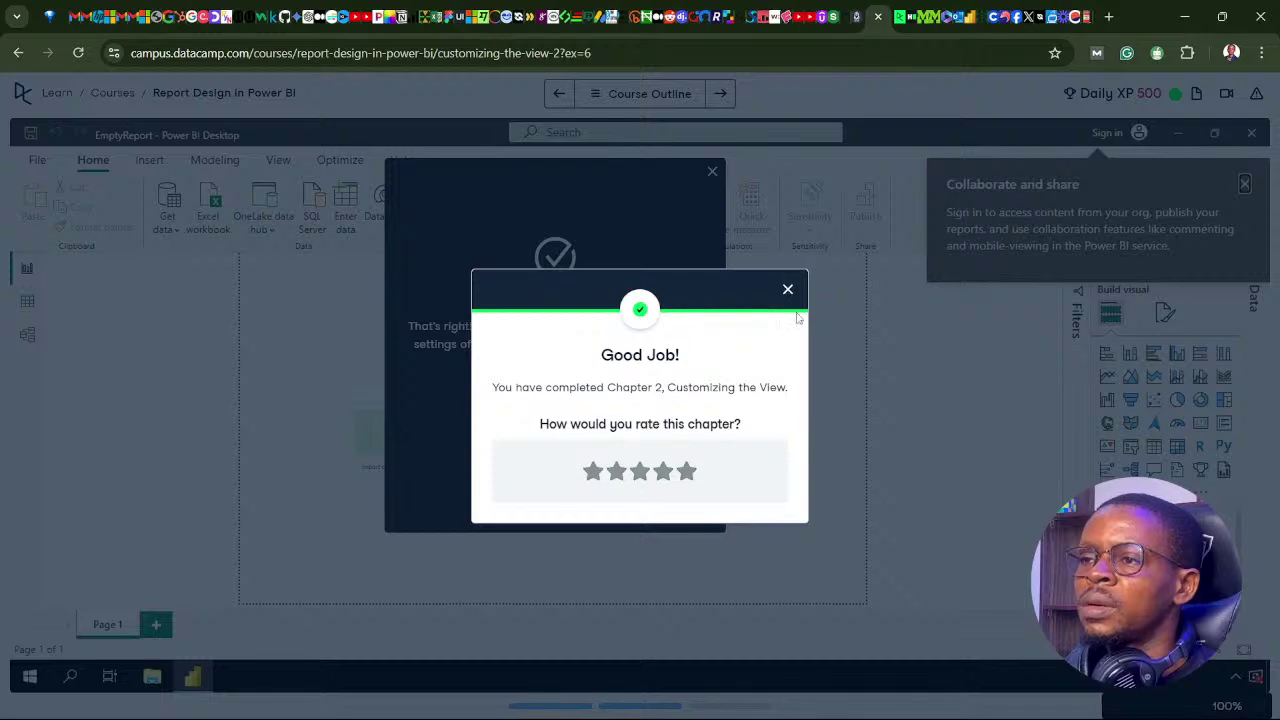
pyautogui.click(788, 290)
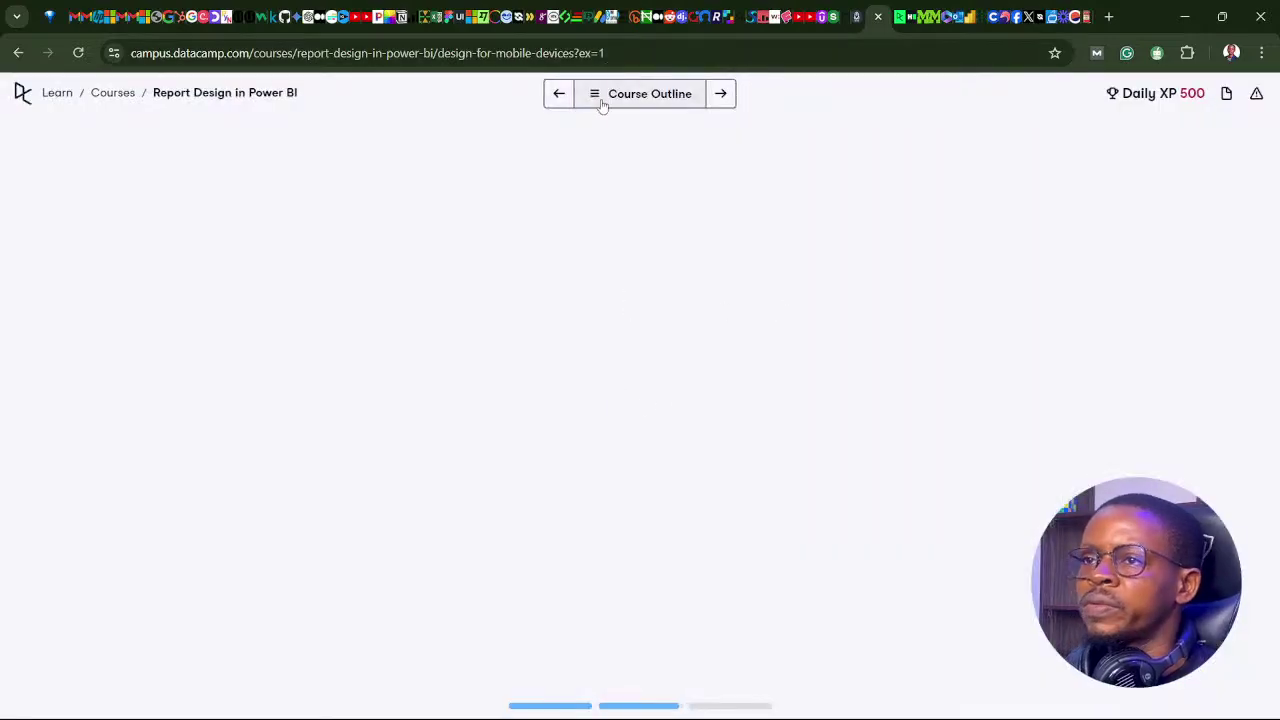
pyautogui.click(600, 101)
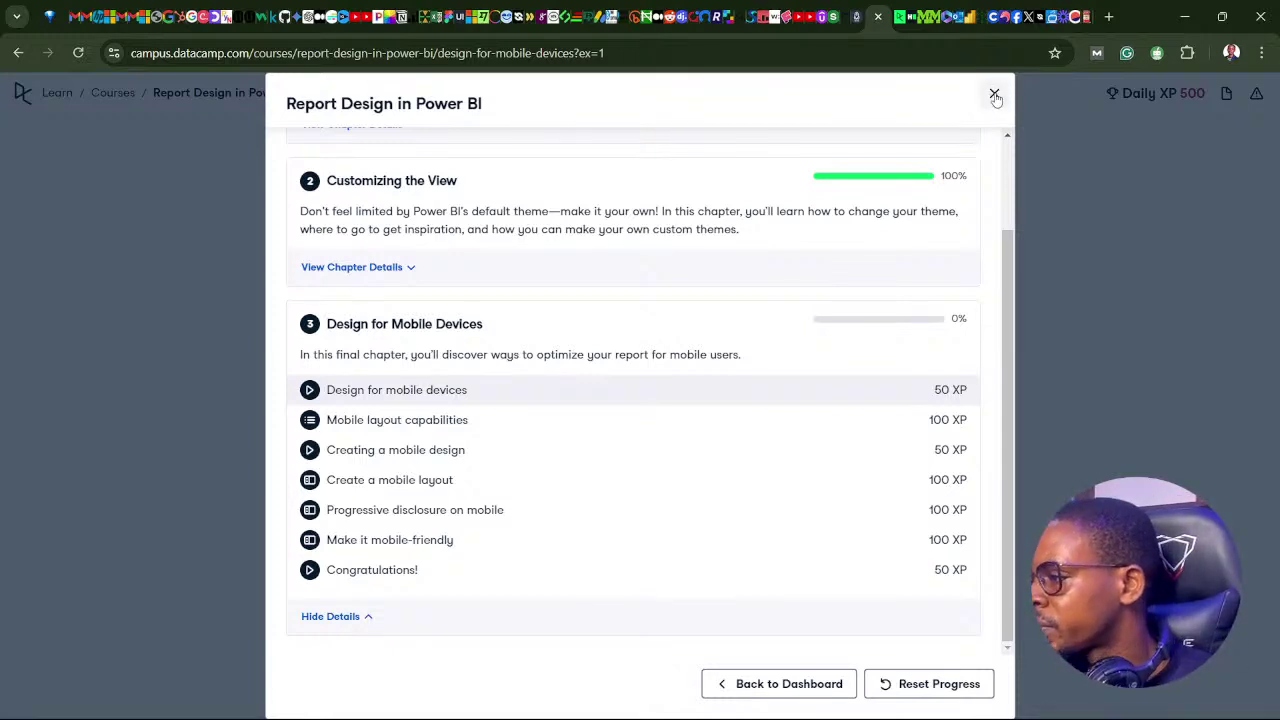
pyautogui.click(995, 96)
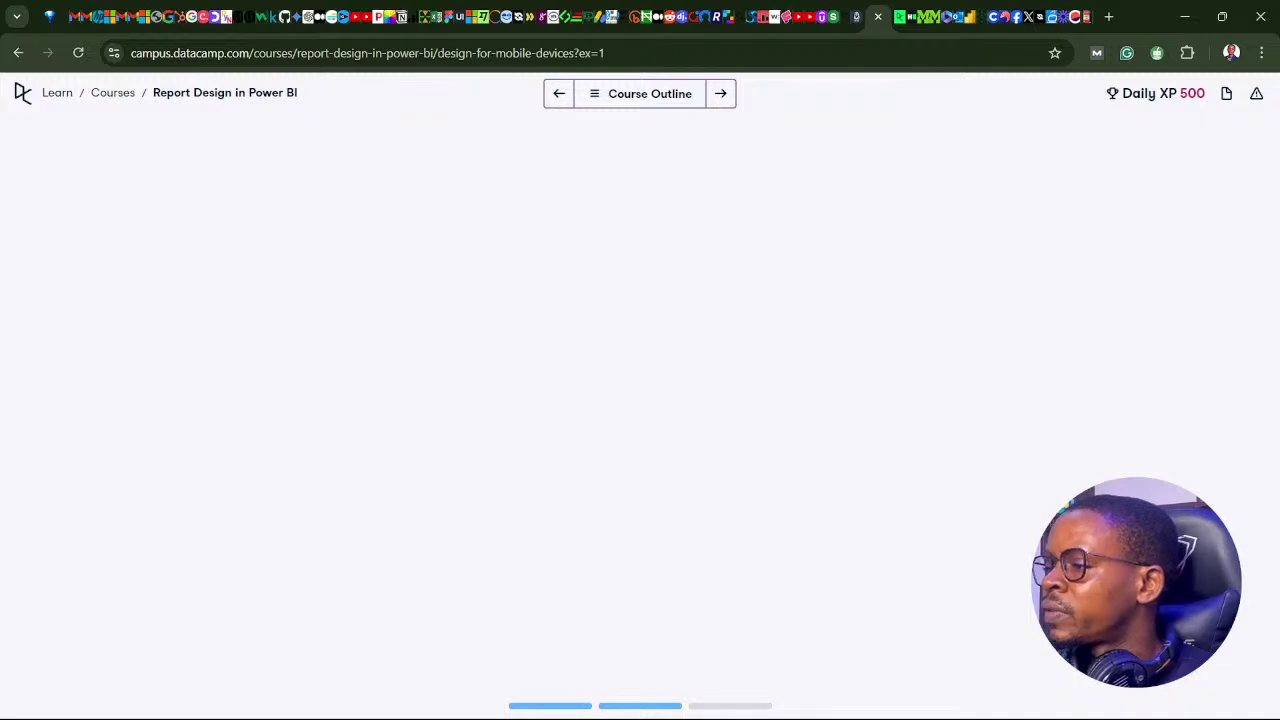
pyautogui.click(58, 95)
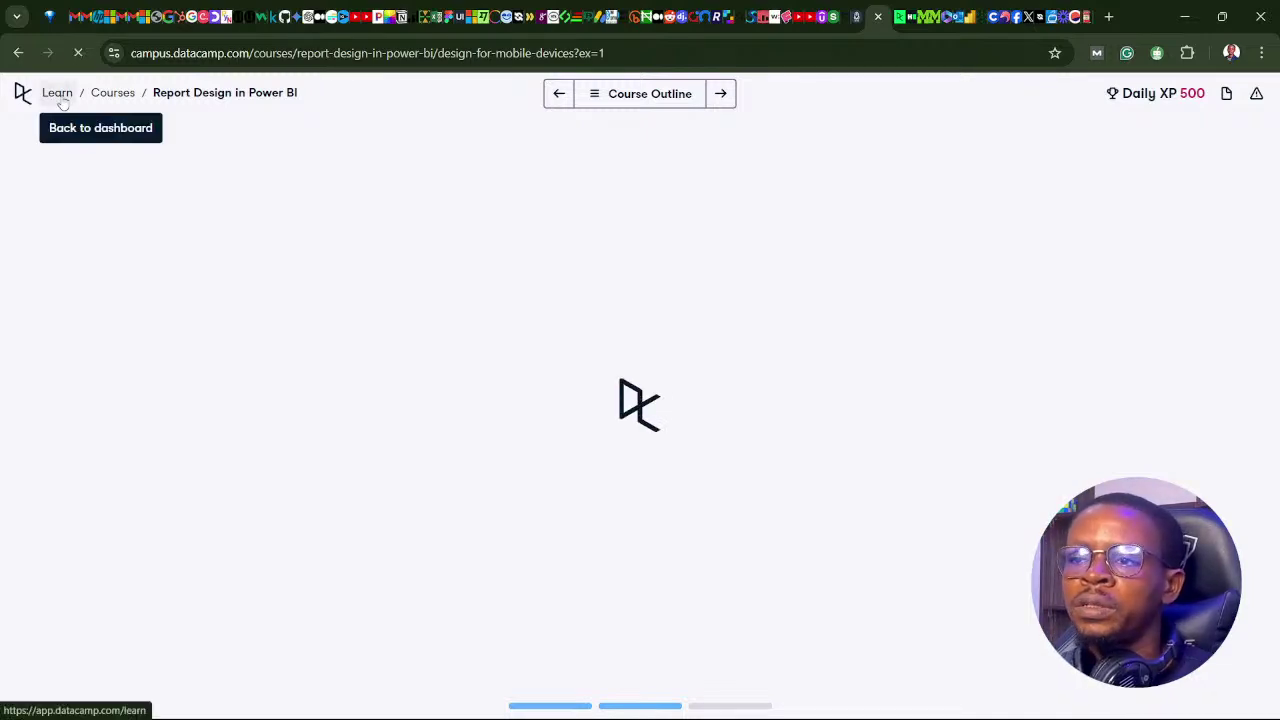